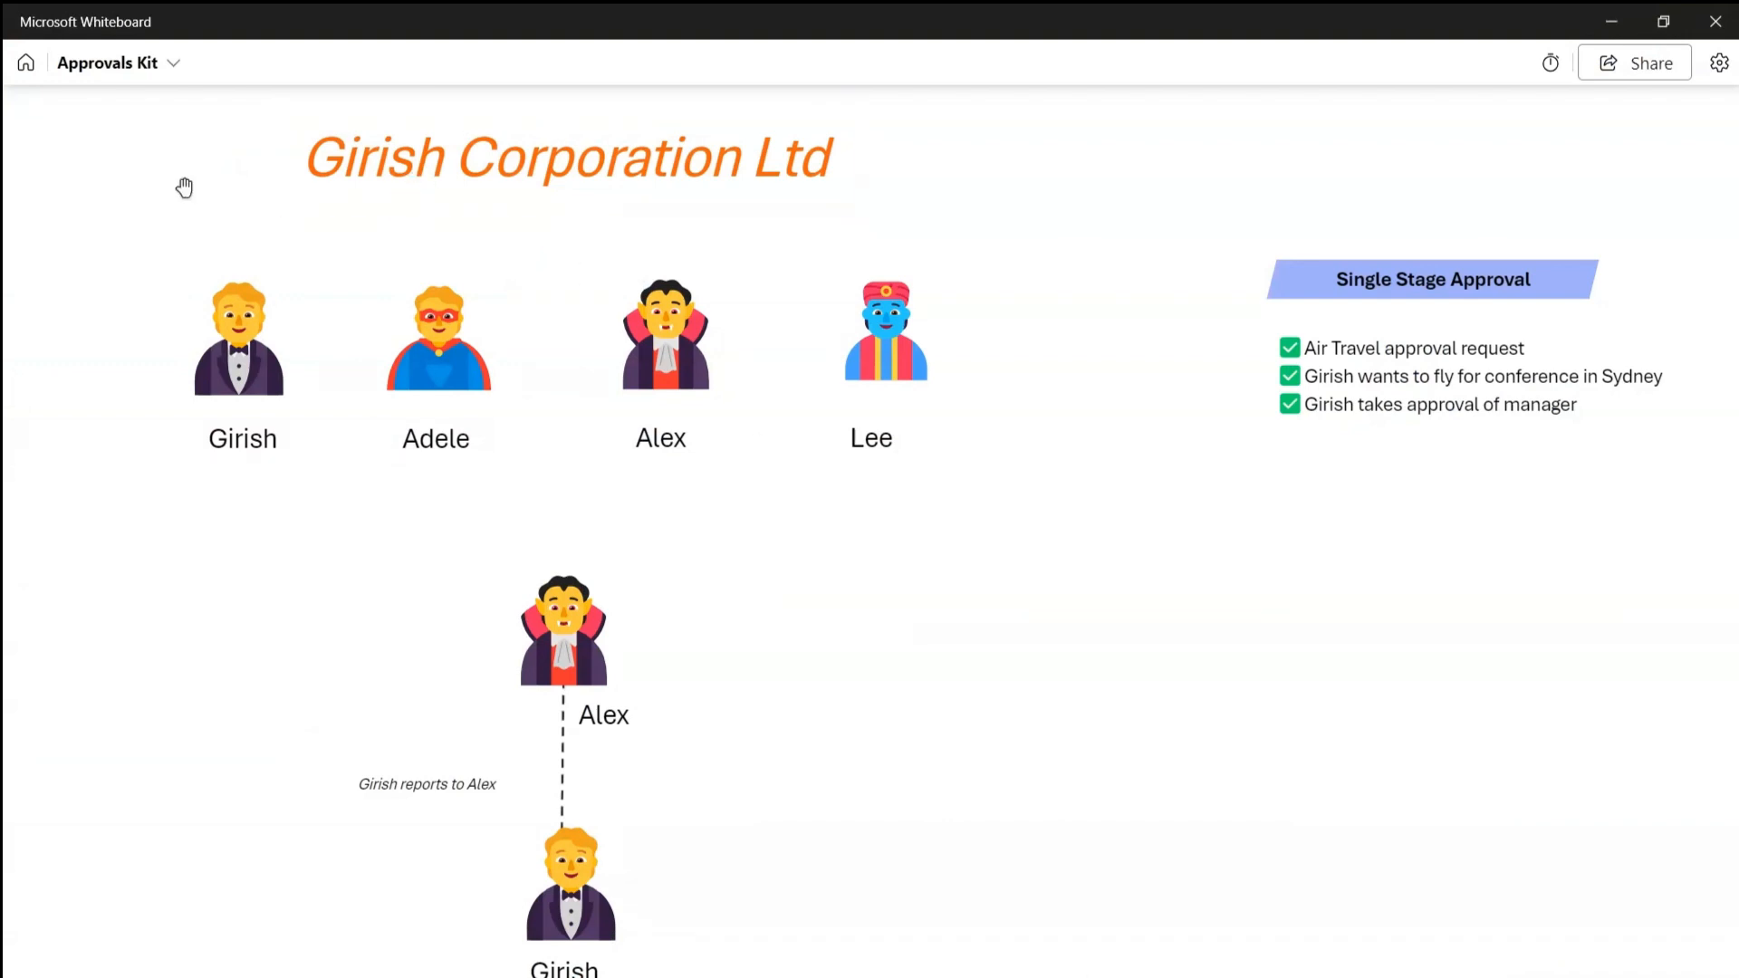
Select the company title and the four top-row figures on the scenario board.
left_click(469, 179)
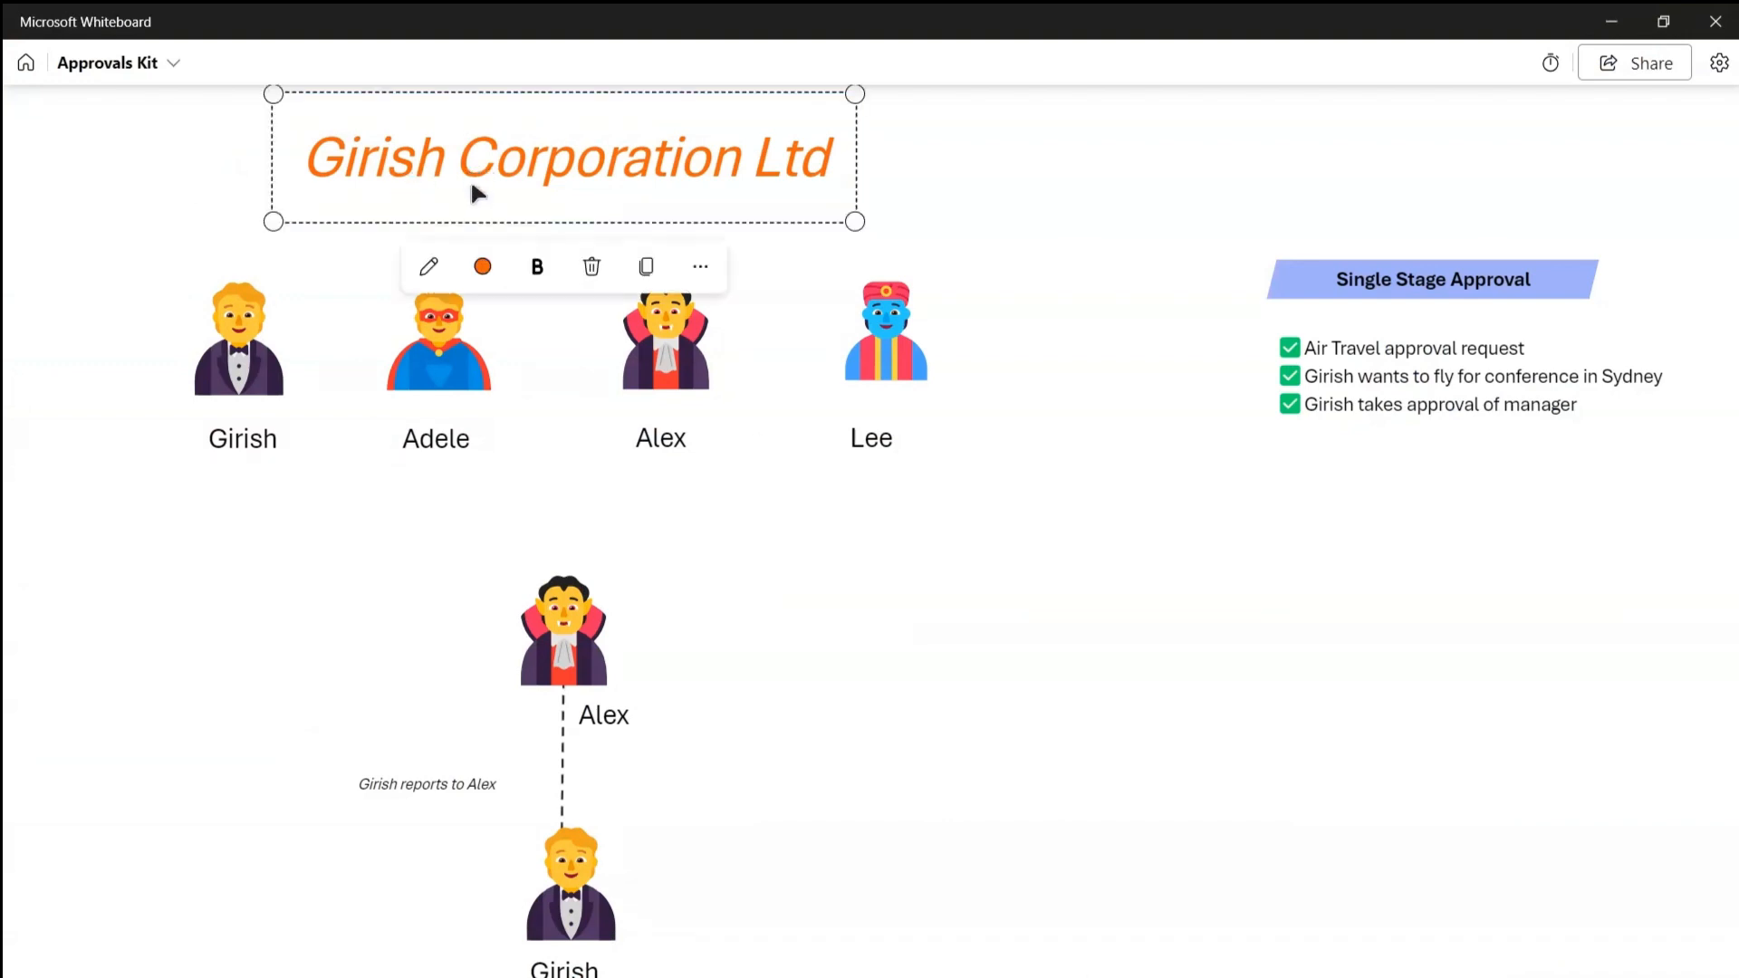
left_click(240, 375)
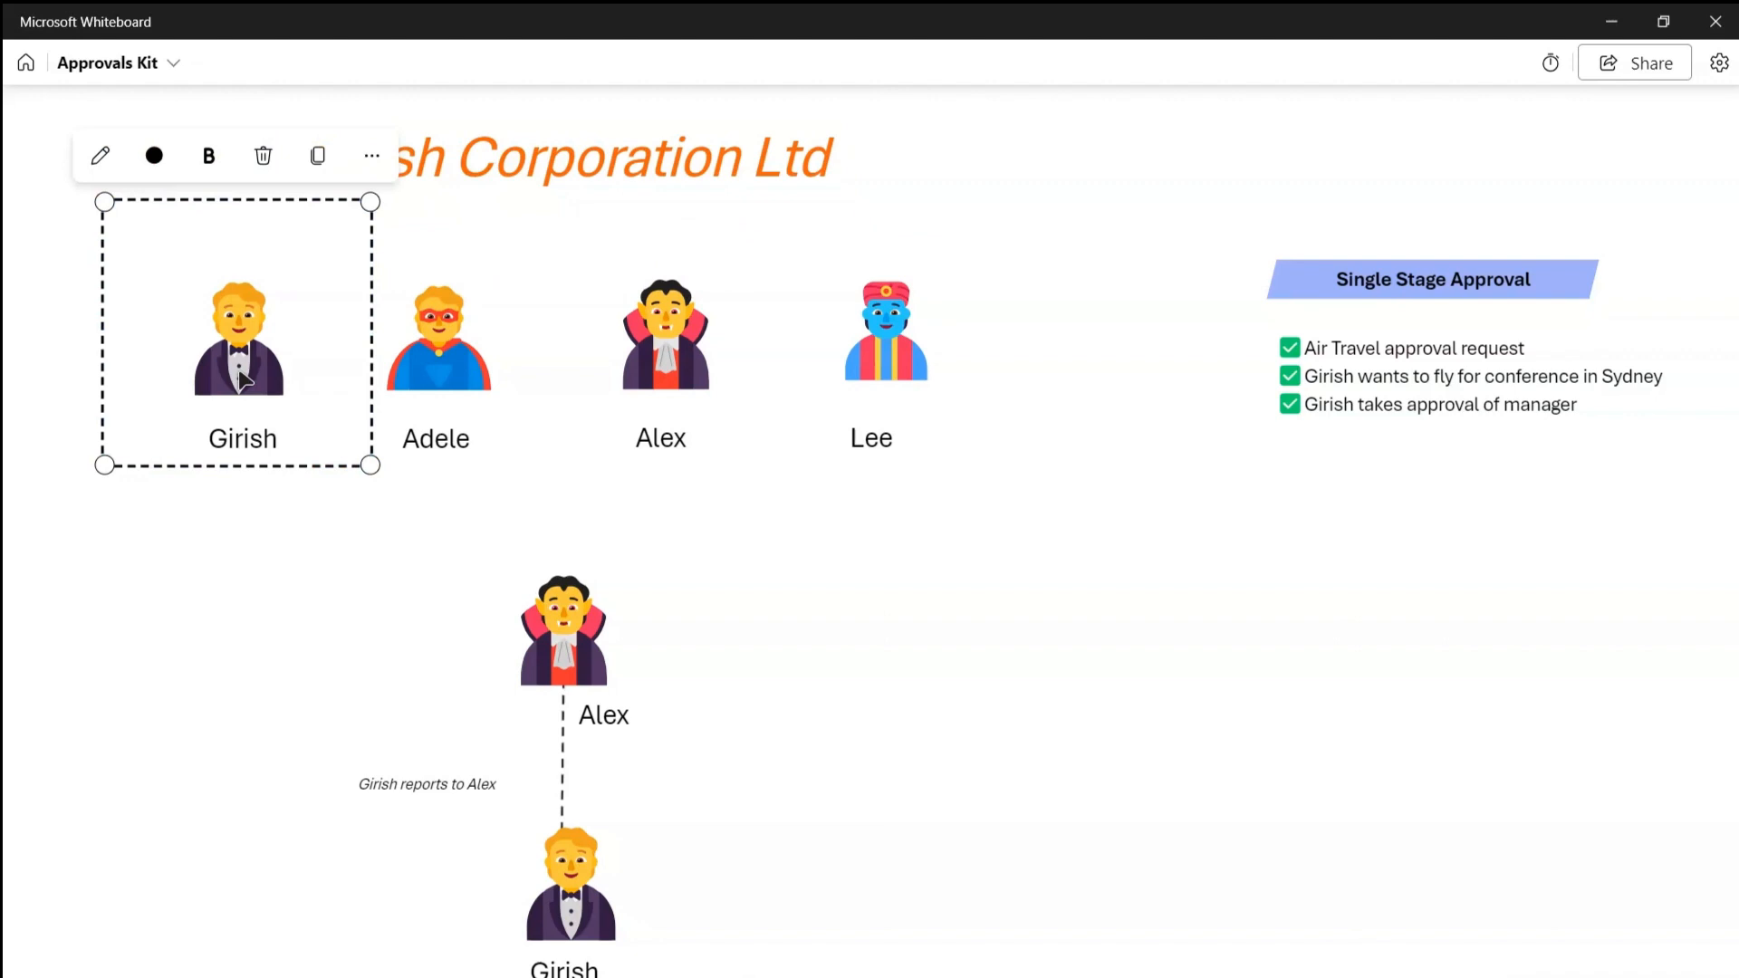
left_click(477, 385)
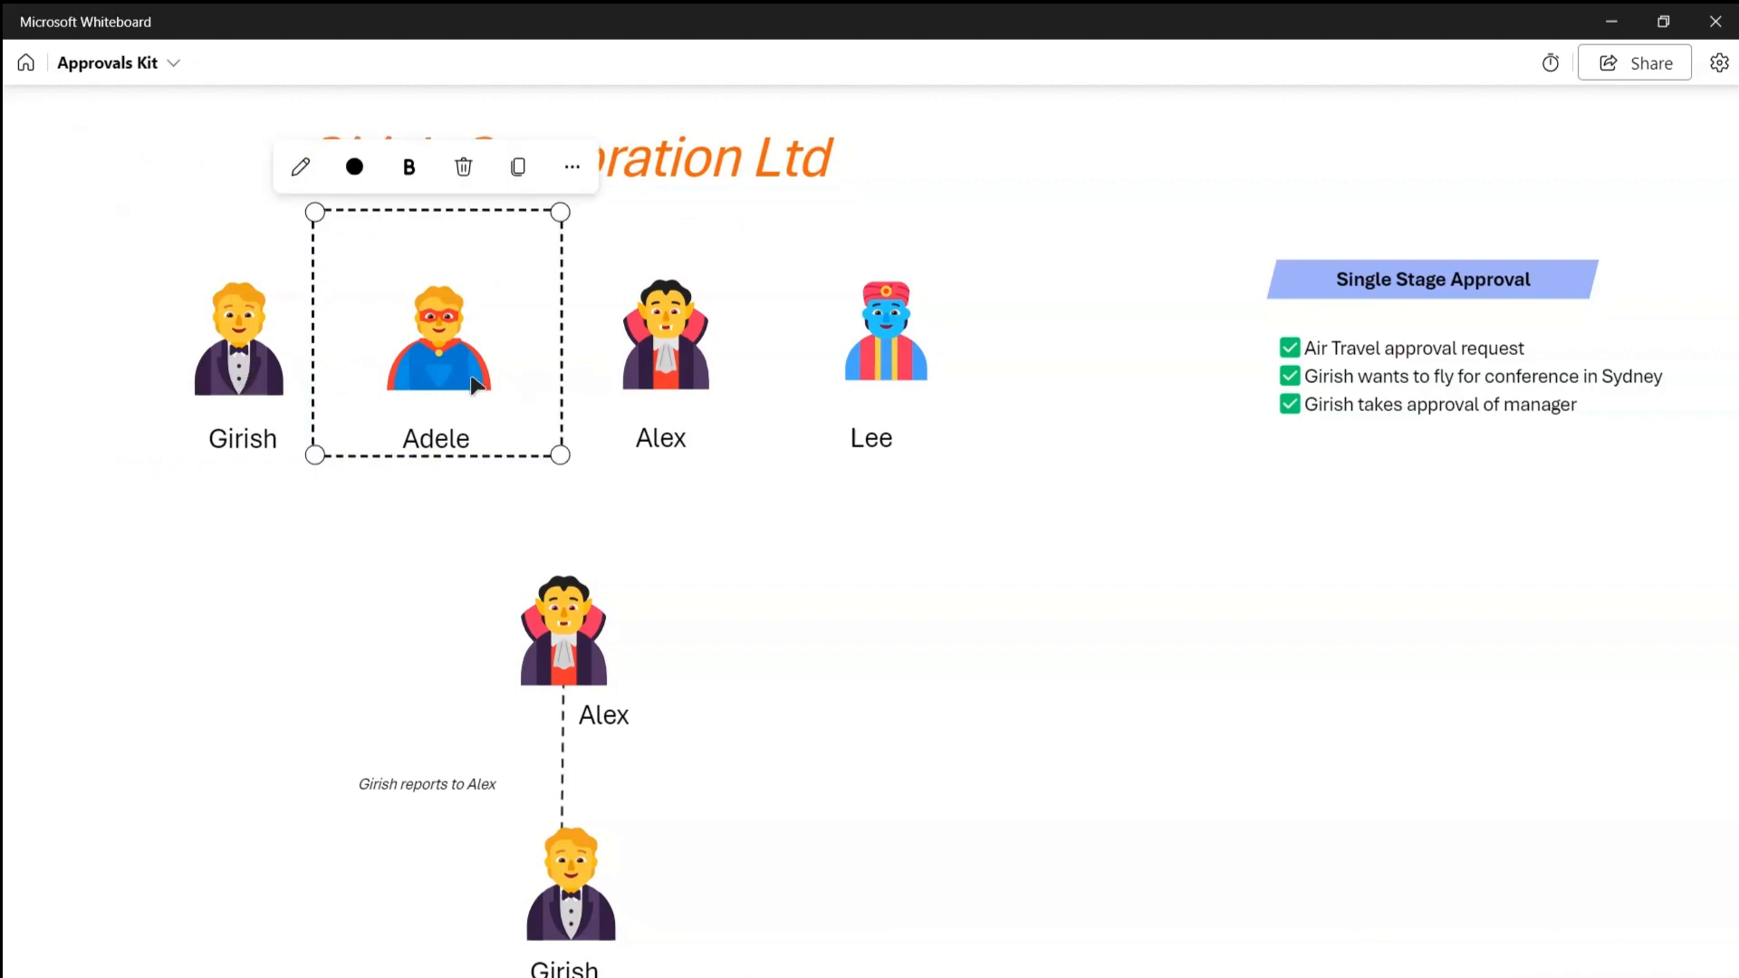
left_click(616, 383)
left_click(803, 378)
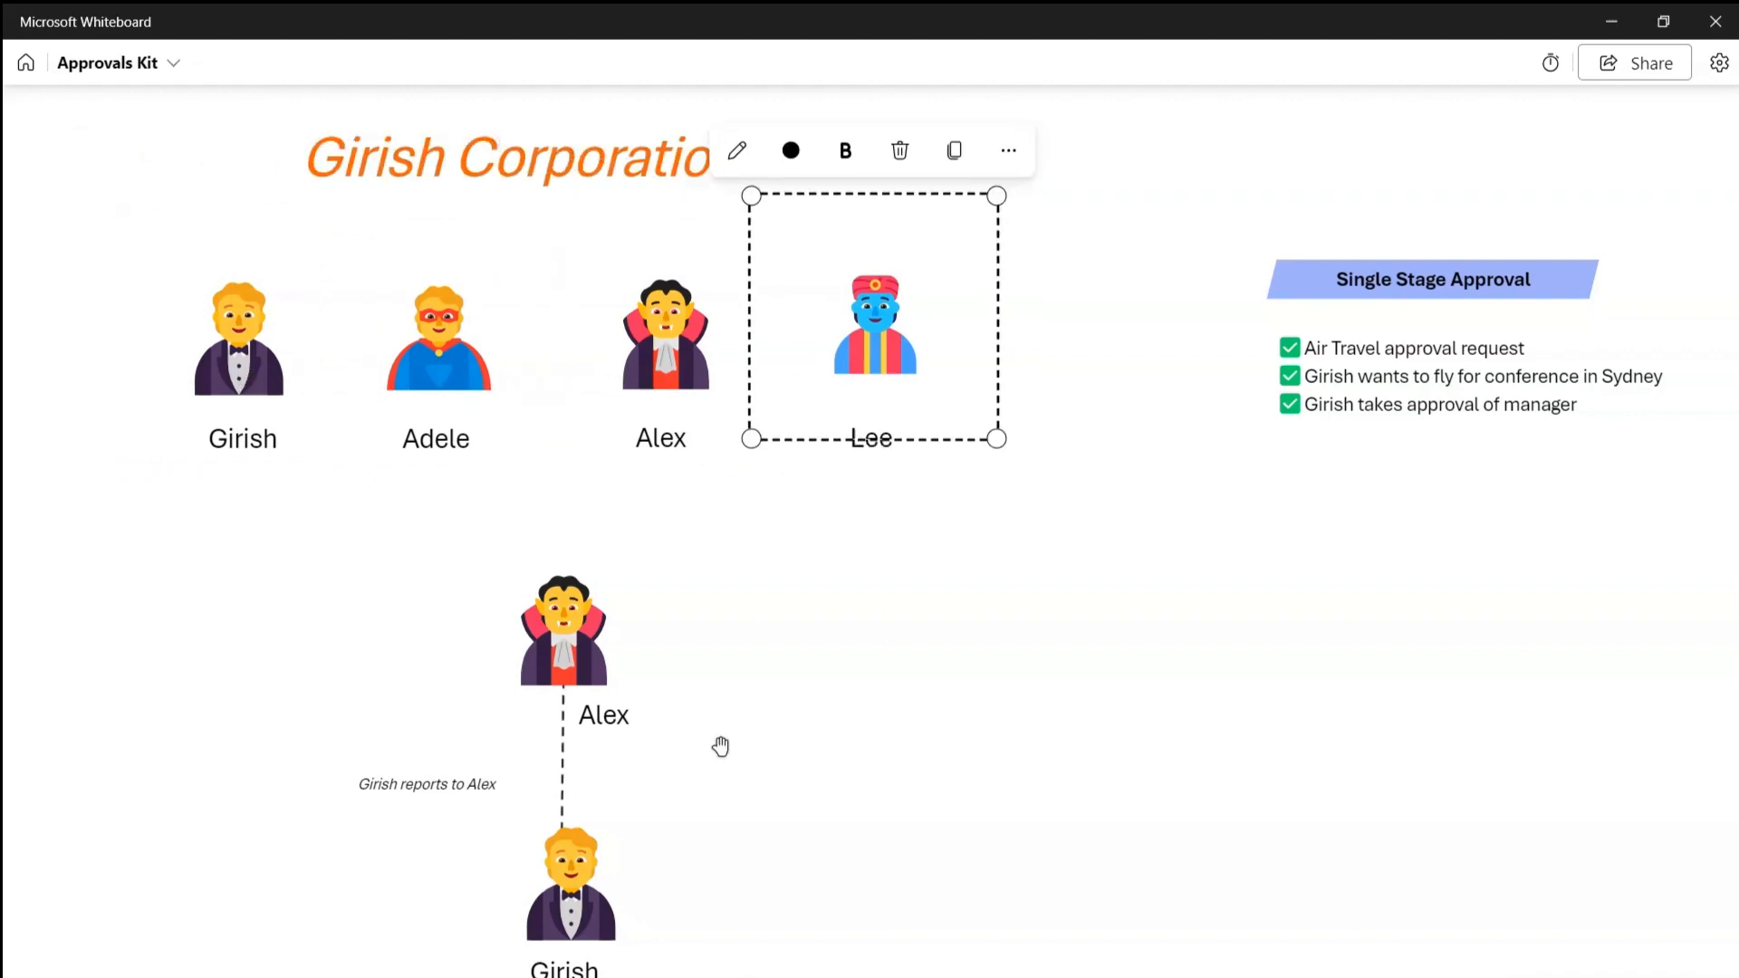
Review the reporting-line figures, then switch to the Approvals Kit in Edge.
left_click(744, 716)
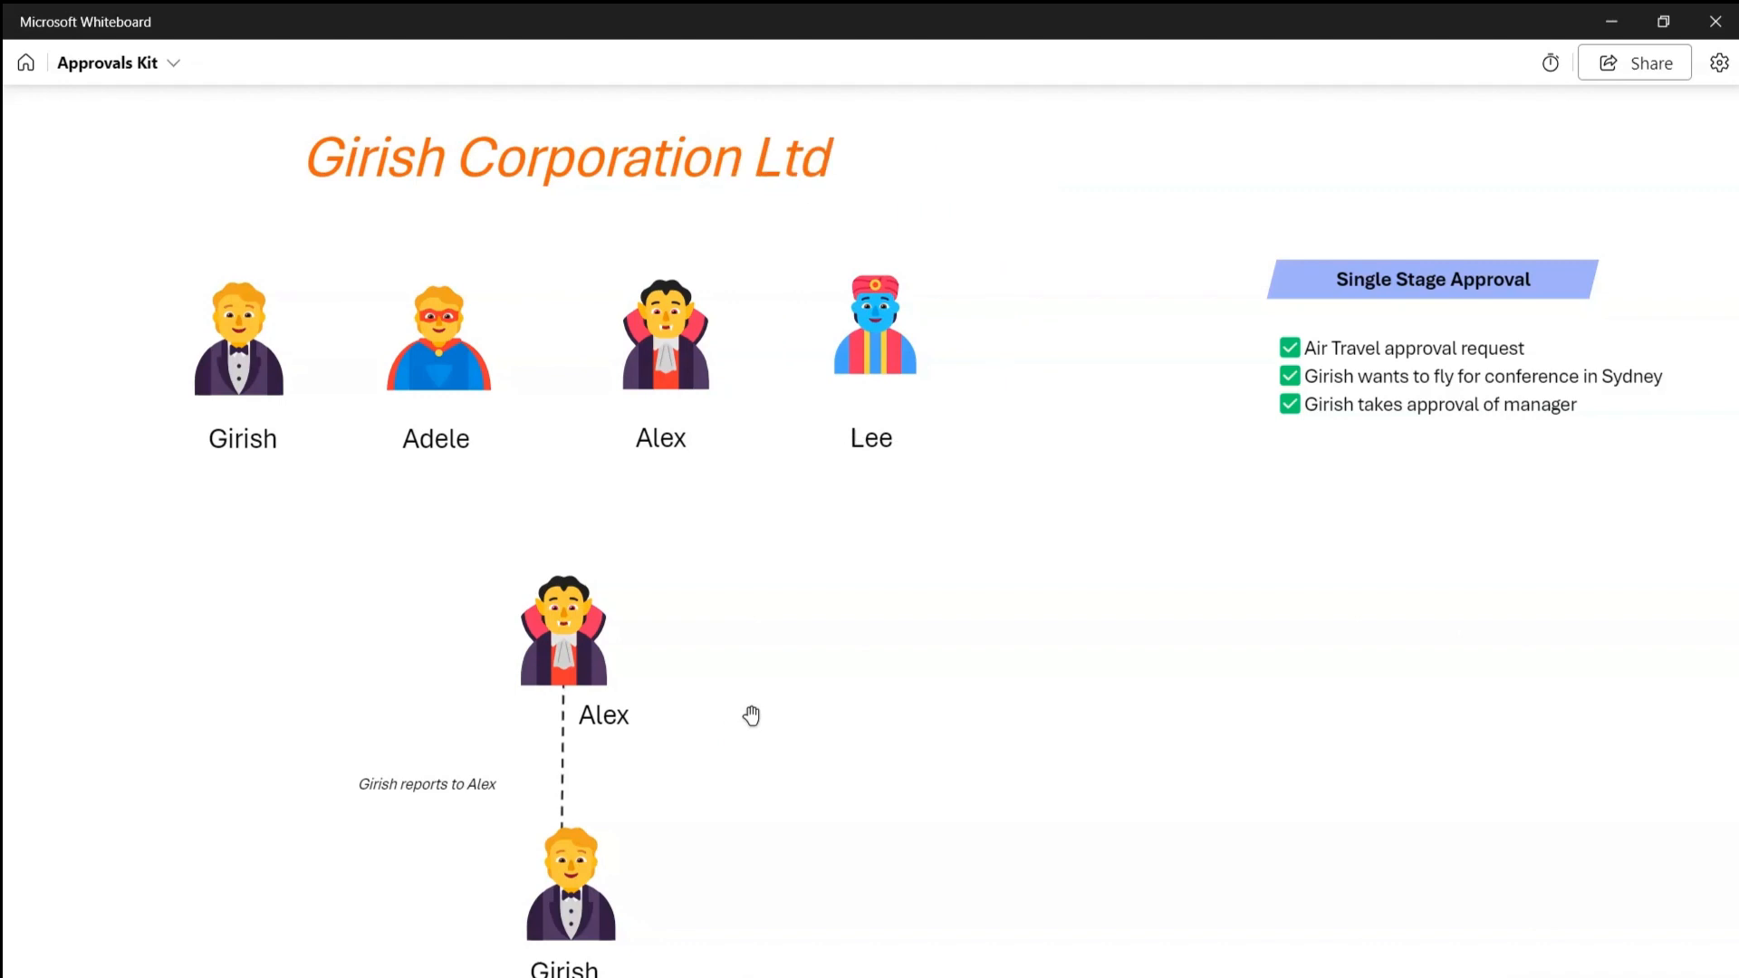
left_click(567, 919)
left_click(554, 616)
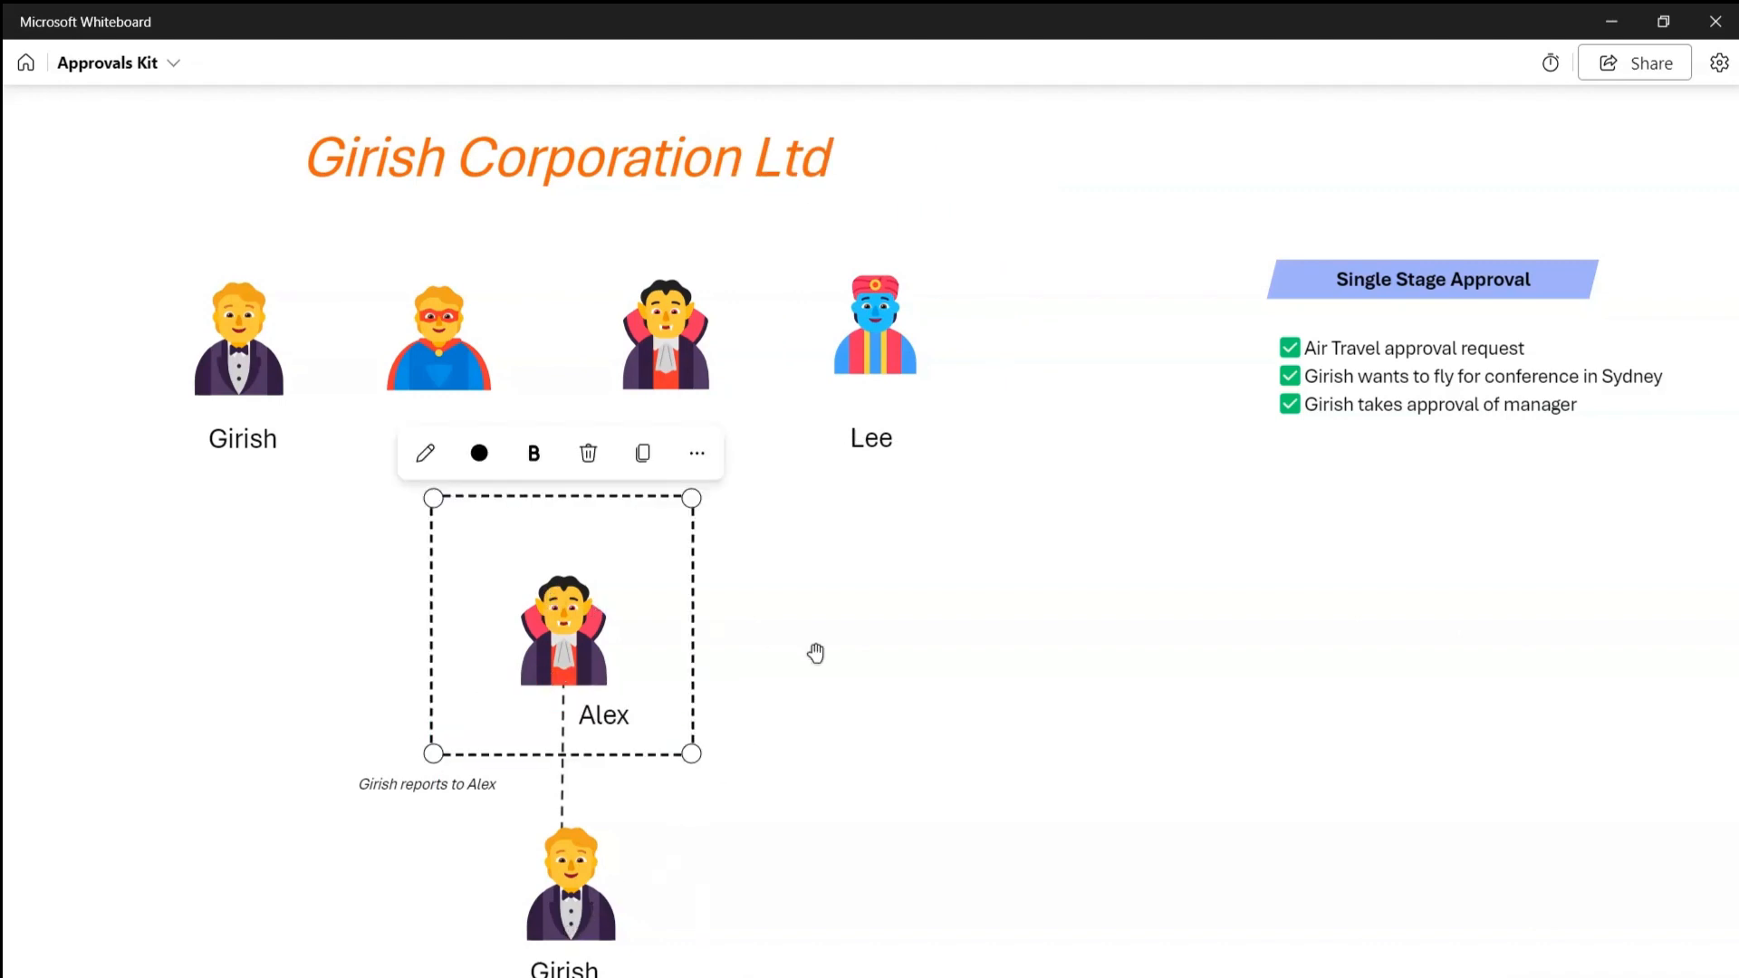
left_click(873, 666)
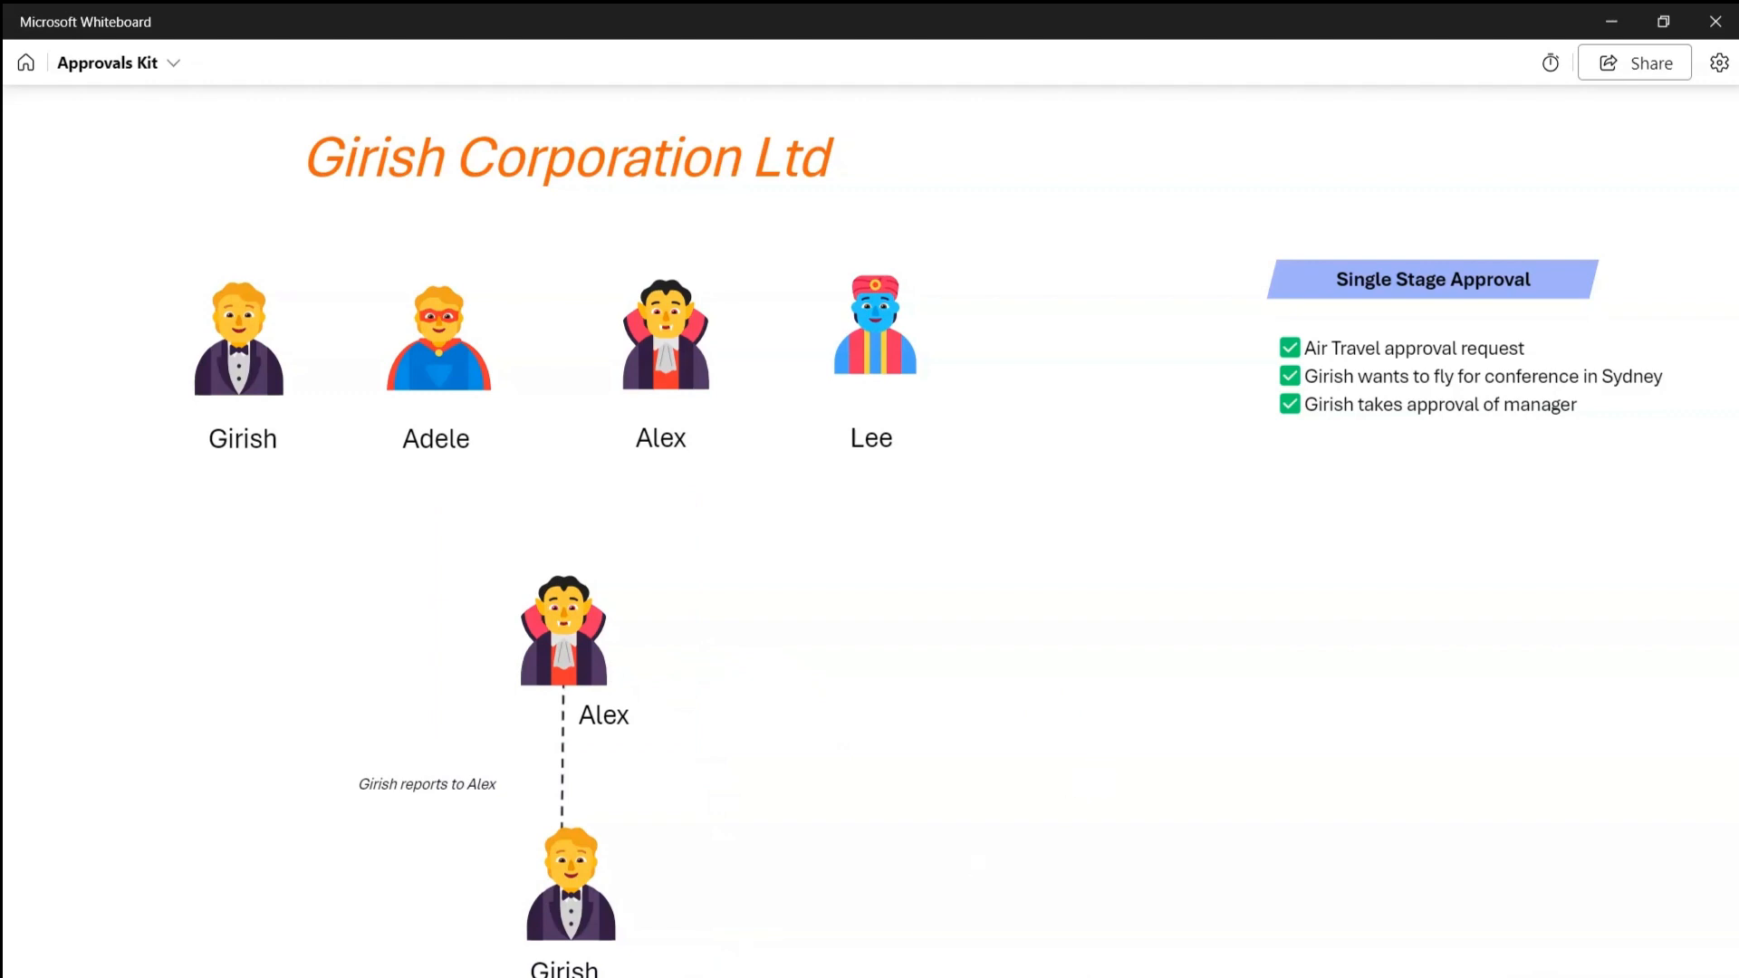
key("alt+Tab")
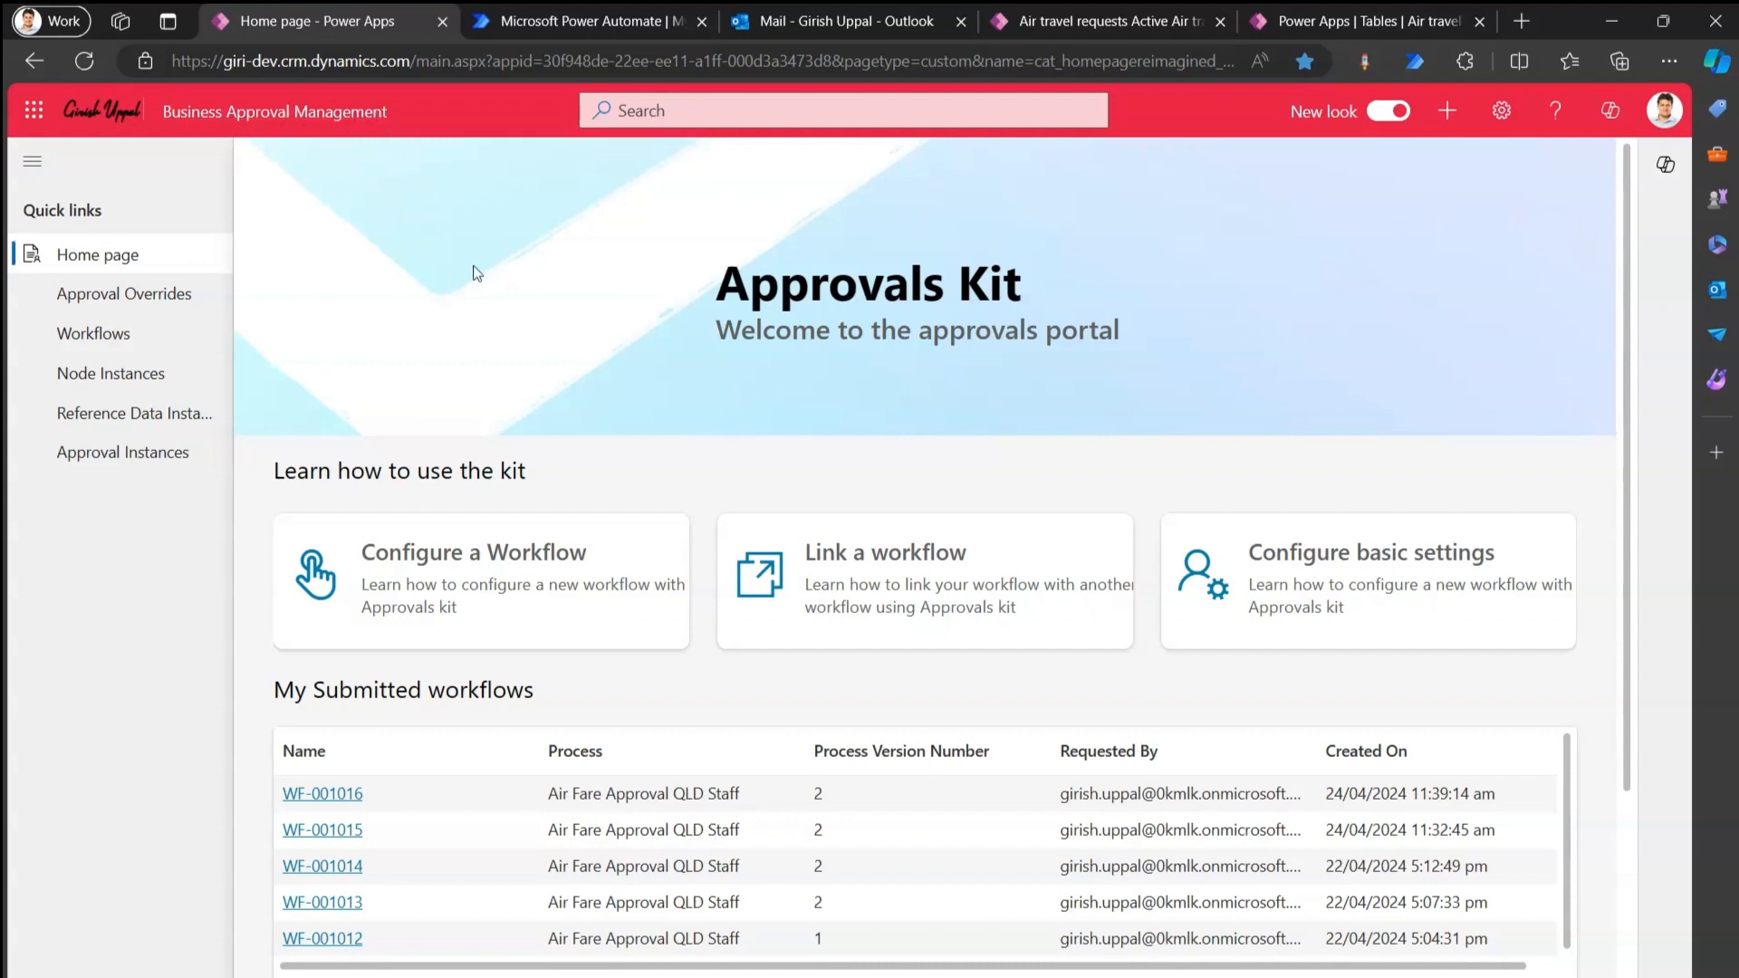
Check the flows and the empty Outlook inbox, then show the five active air travel requests.
left_click(605, 21)
left_click(813, 22)
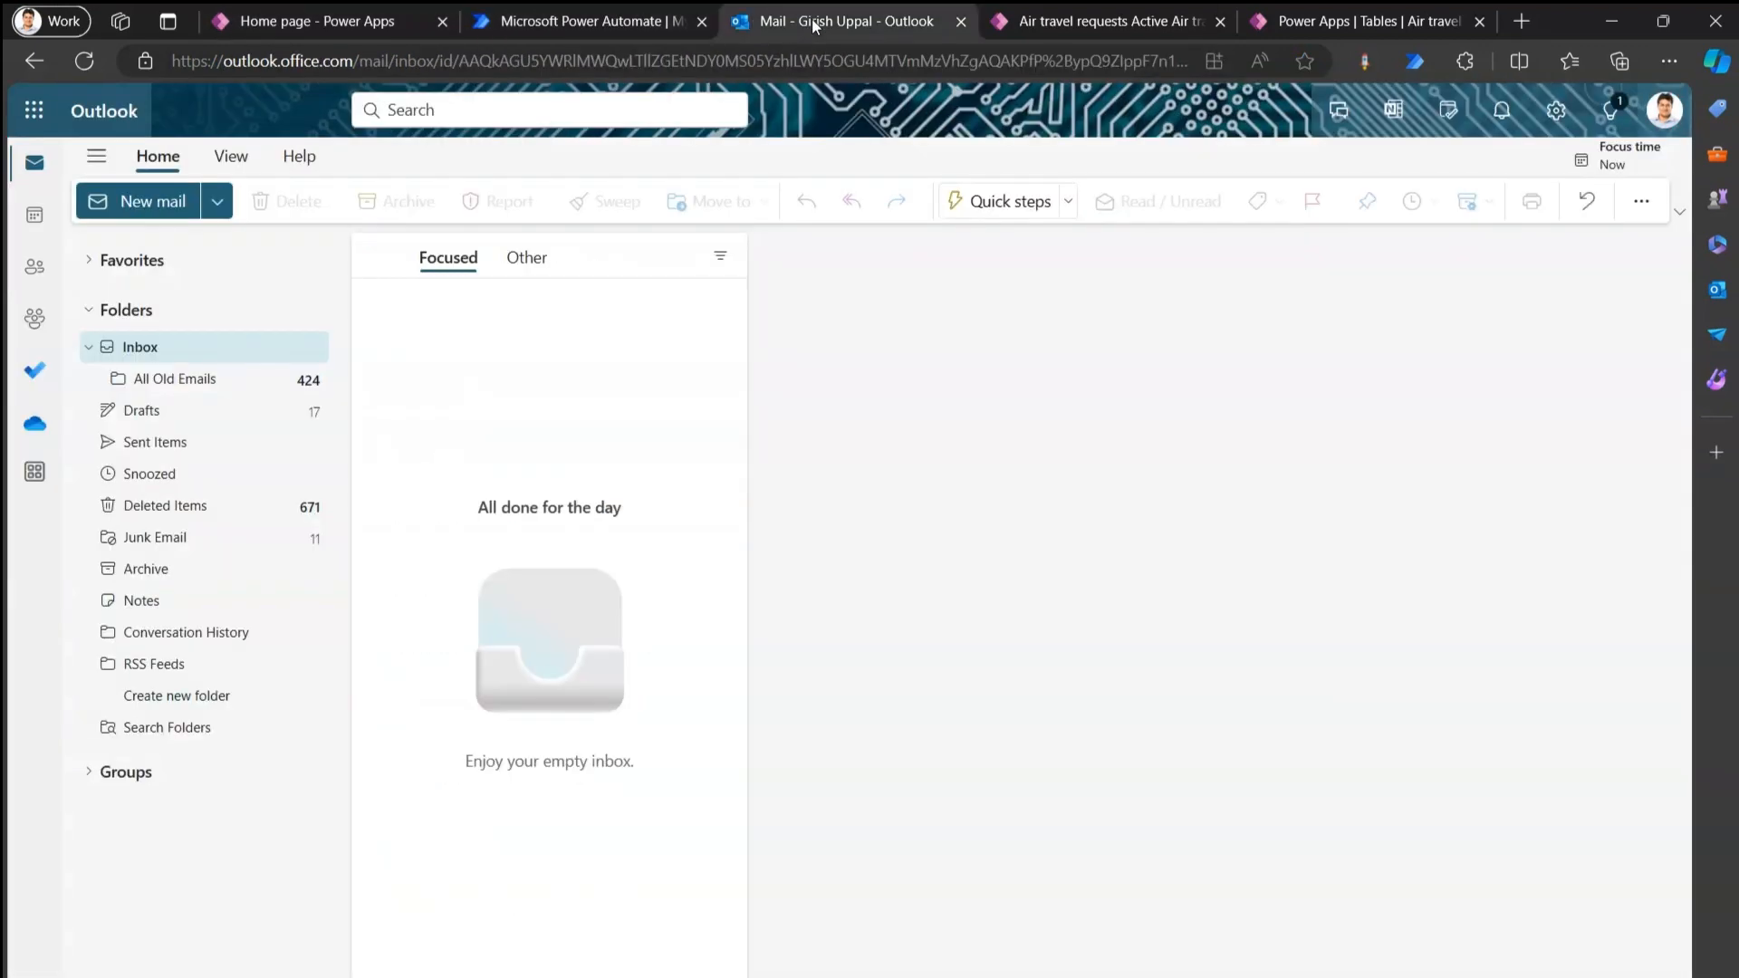
left_click(1056, 21)
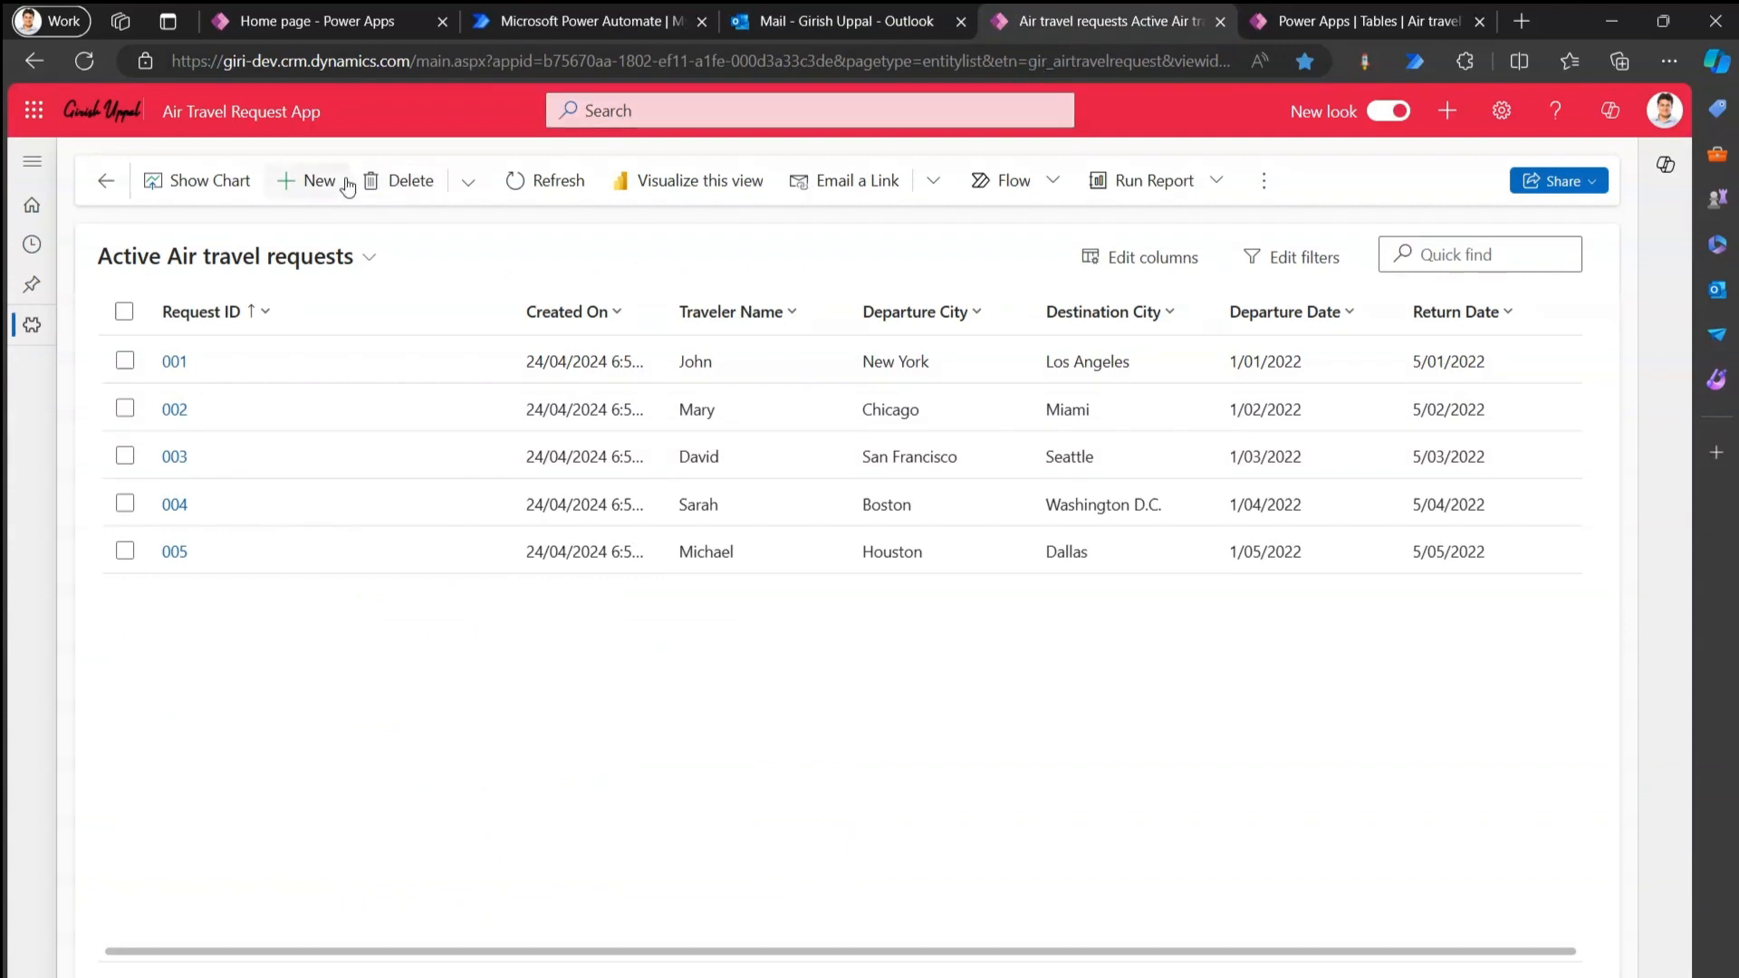
Open a blank air travel request form, try its fields, then view the table data.
left_click(312, 183)
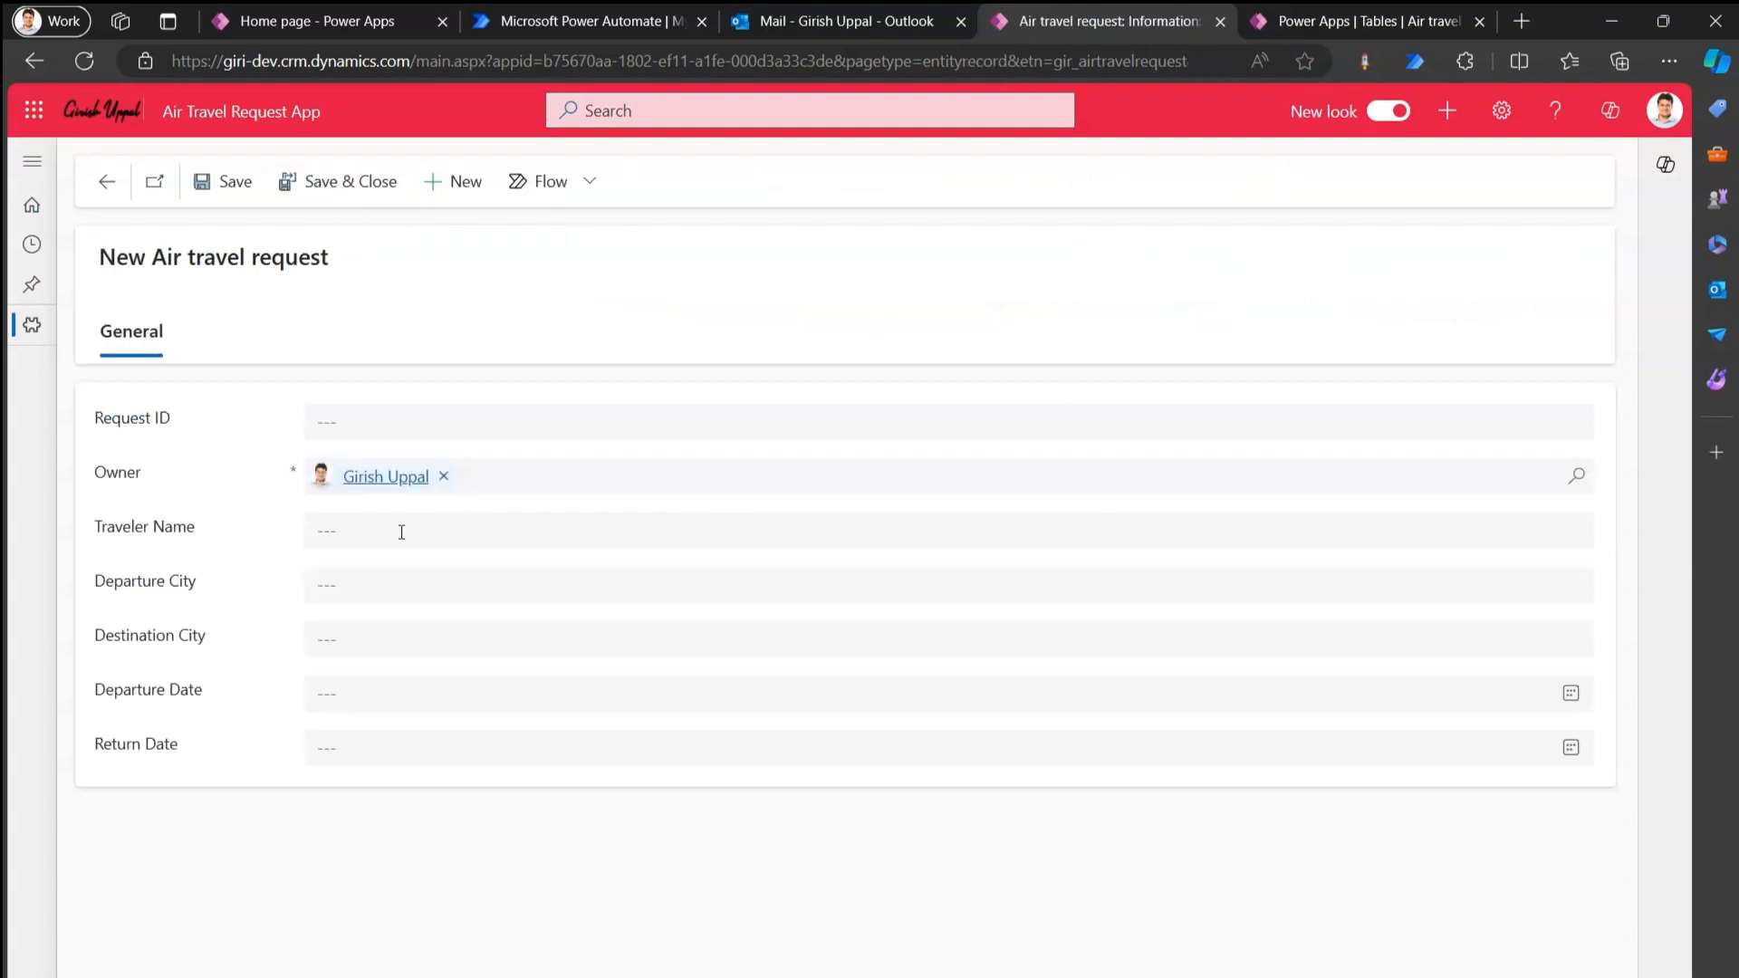
left_click(354, 530)
left_click(350, 589)
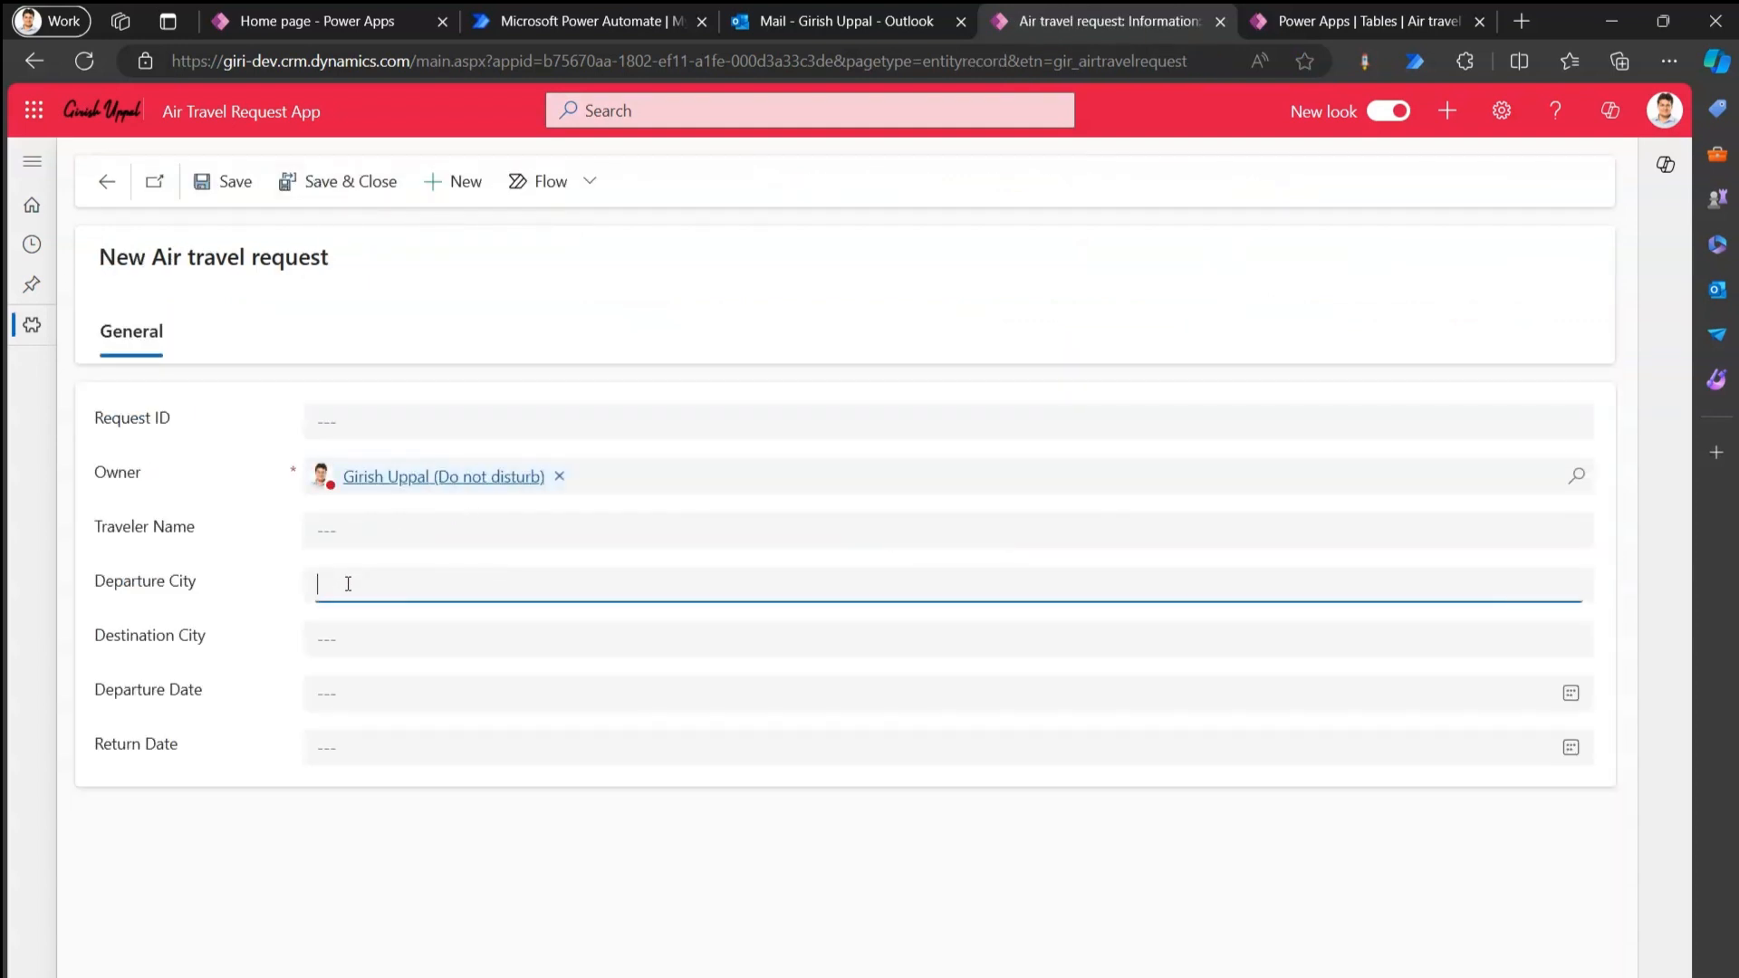
left_click(347, 645)
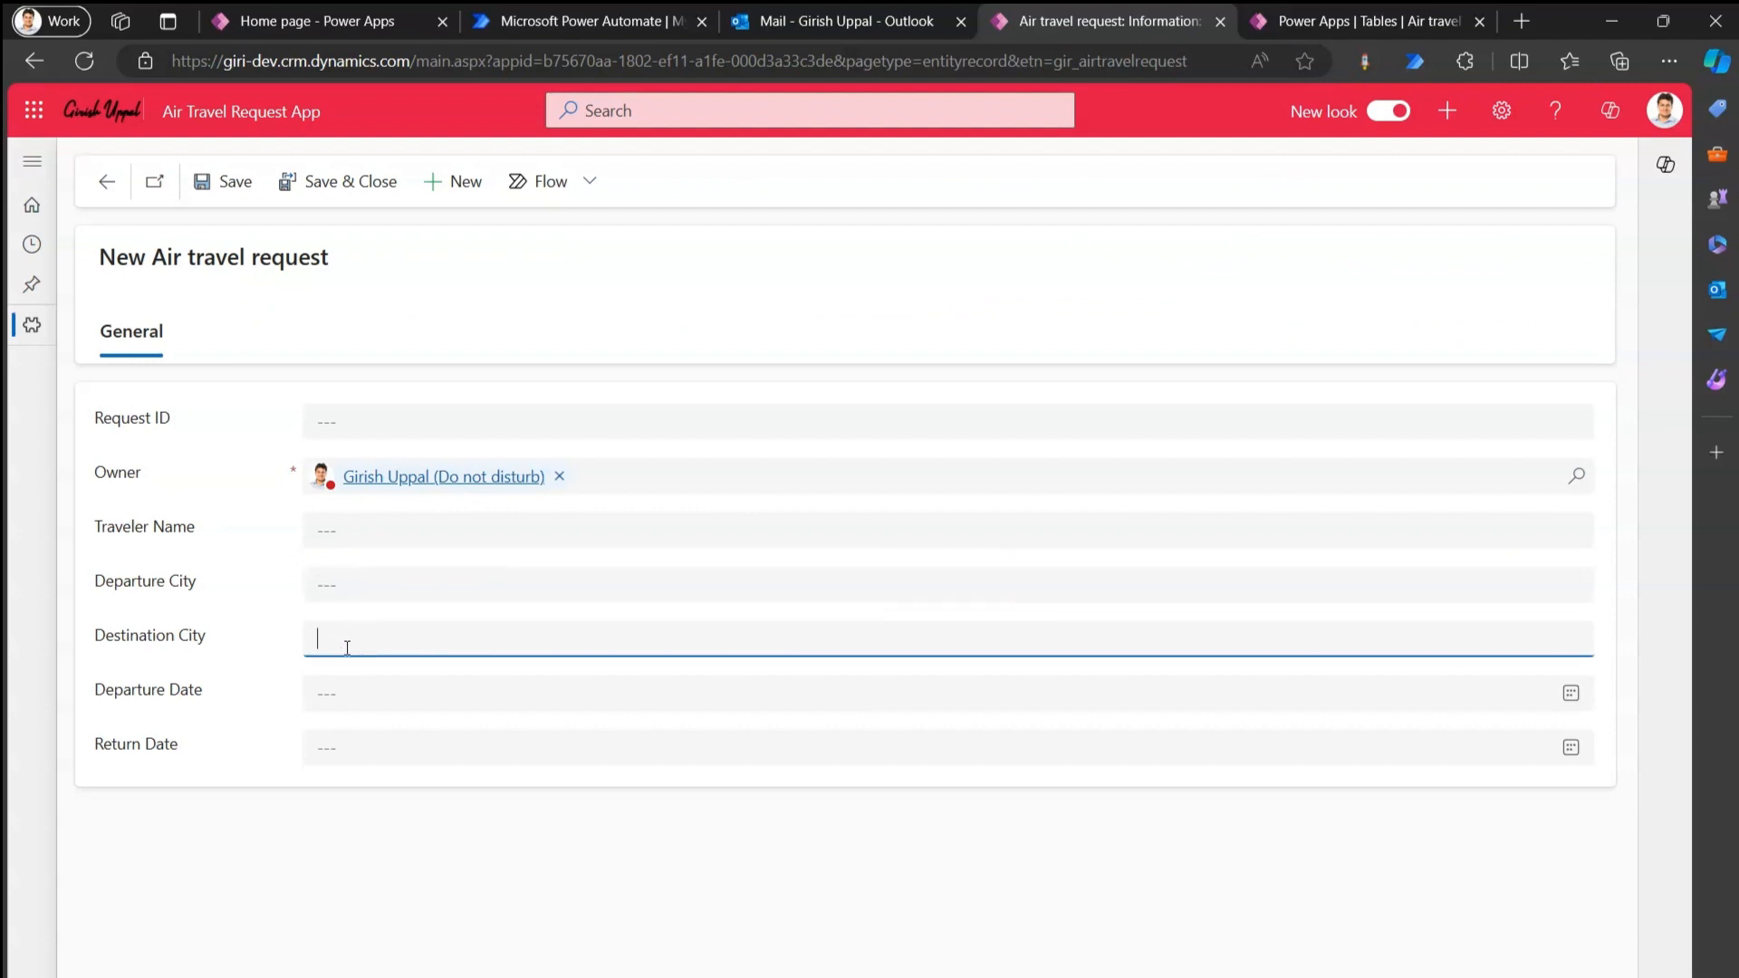
left_click(338, 693)
left_click(222, 820)
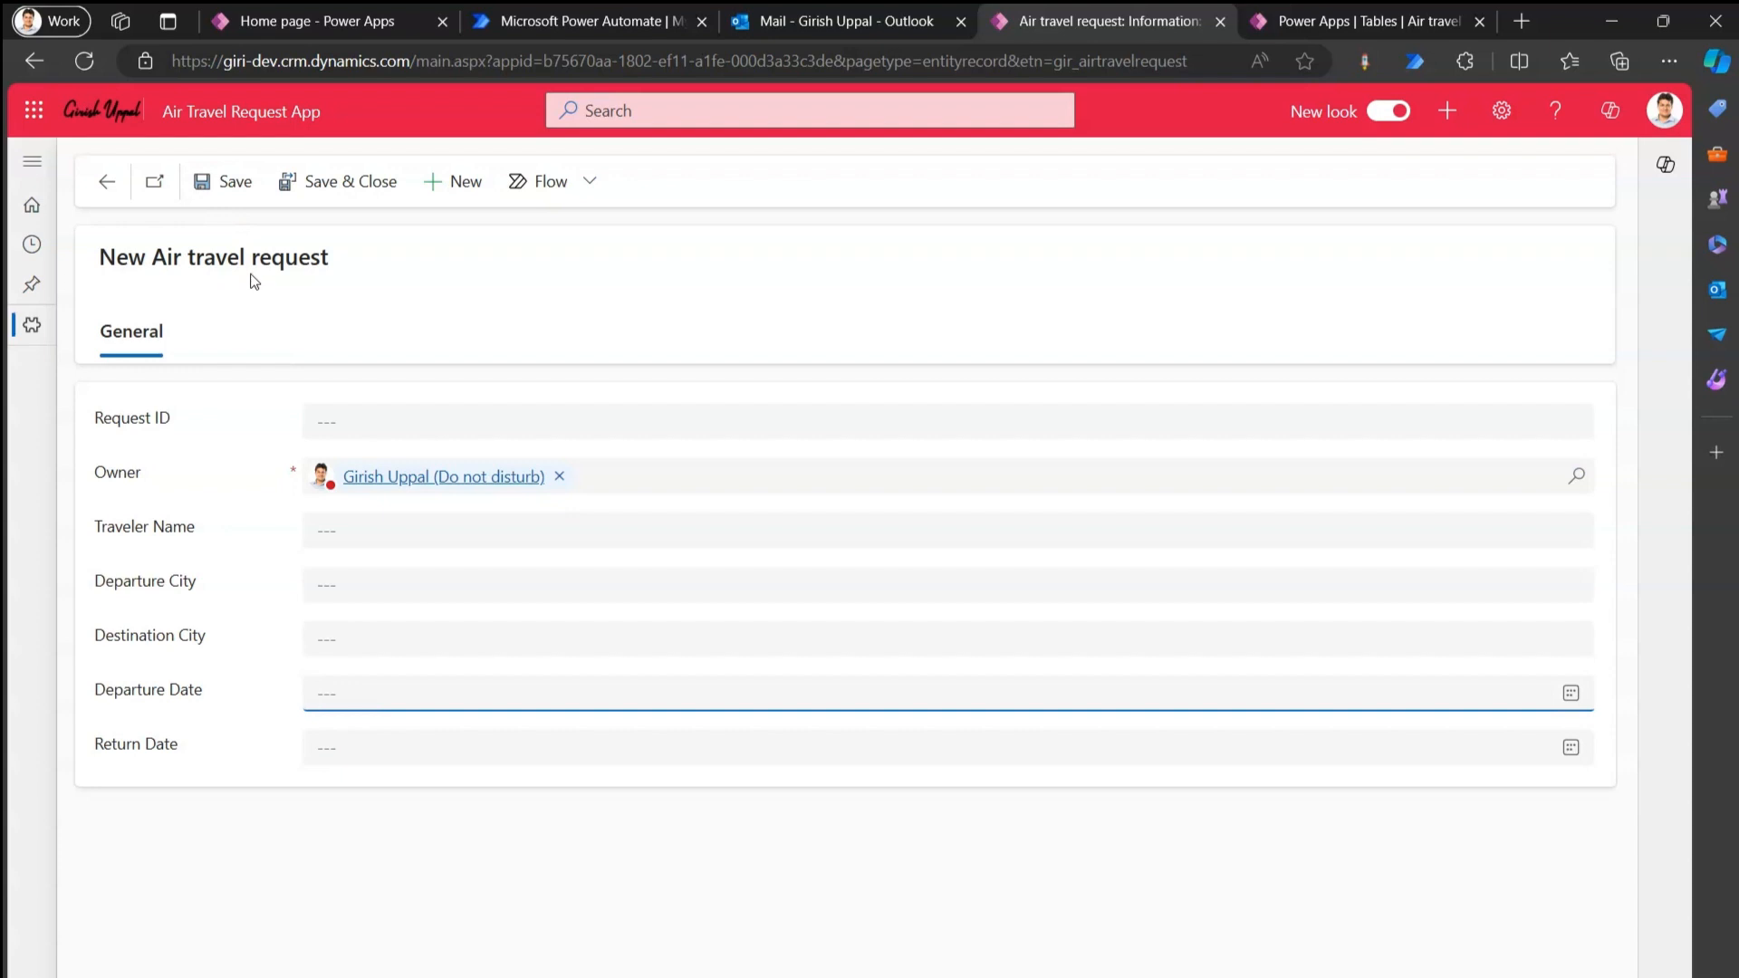
left_click(1325, 25)
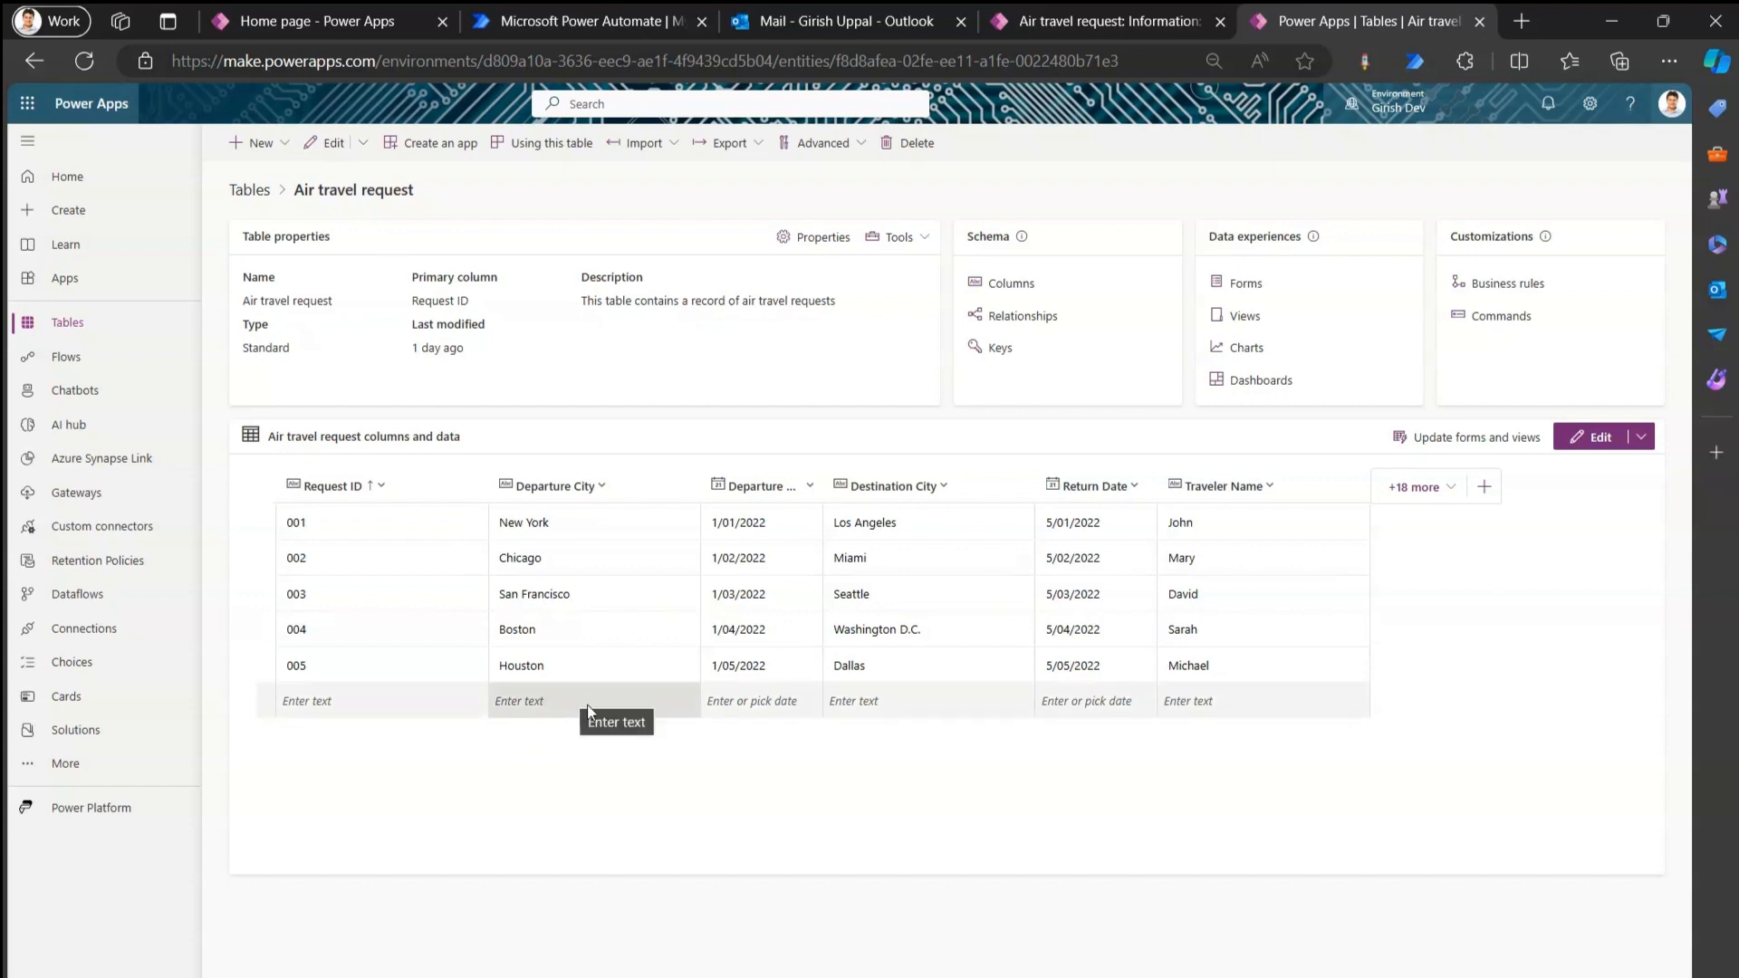
Go back to the 'Home page - Power Apps' tab listing the Approvals Kit workflows.
left_click(325, 24)
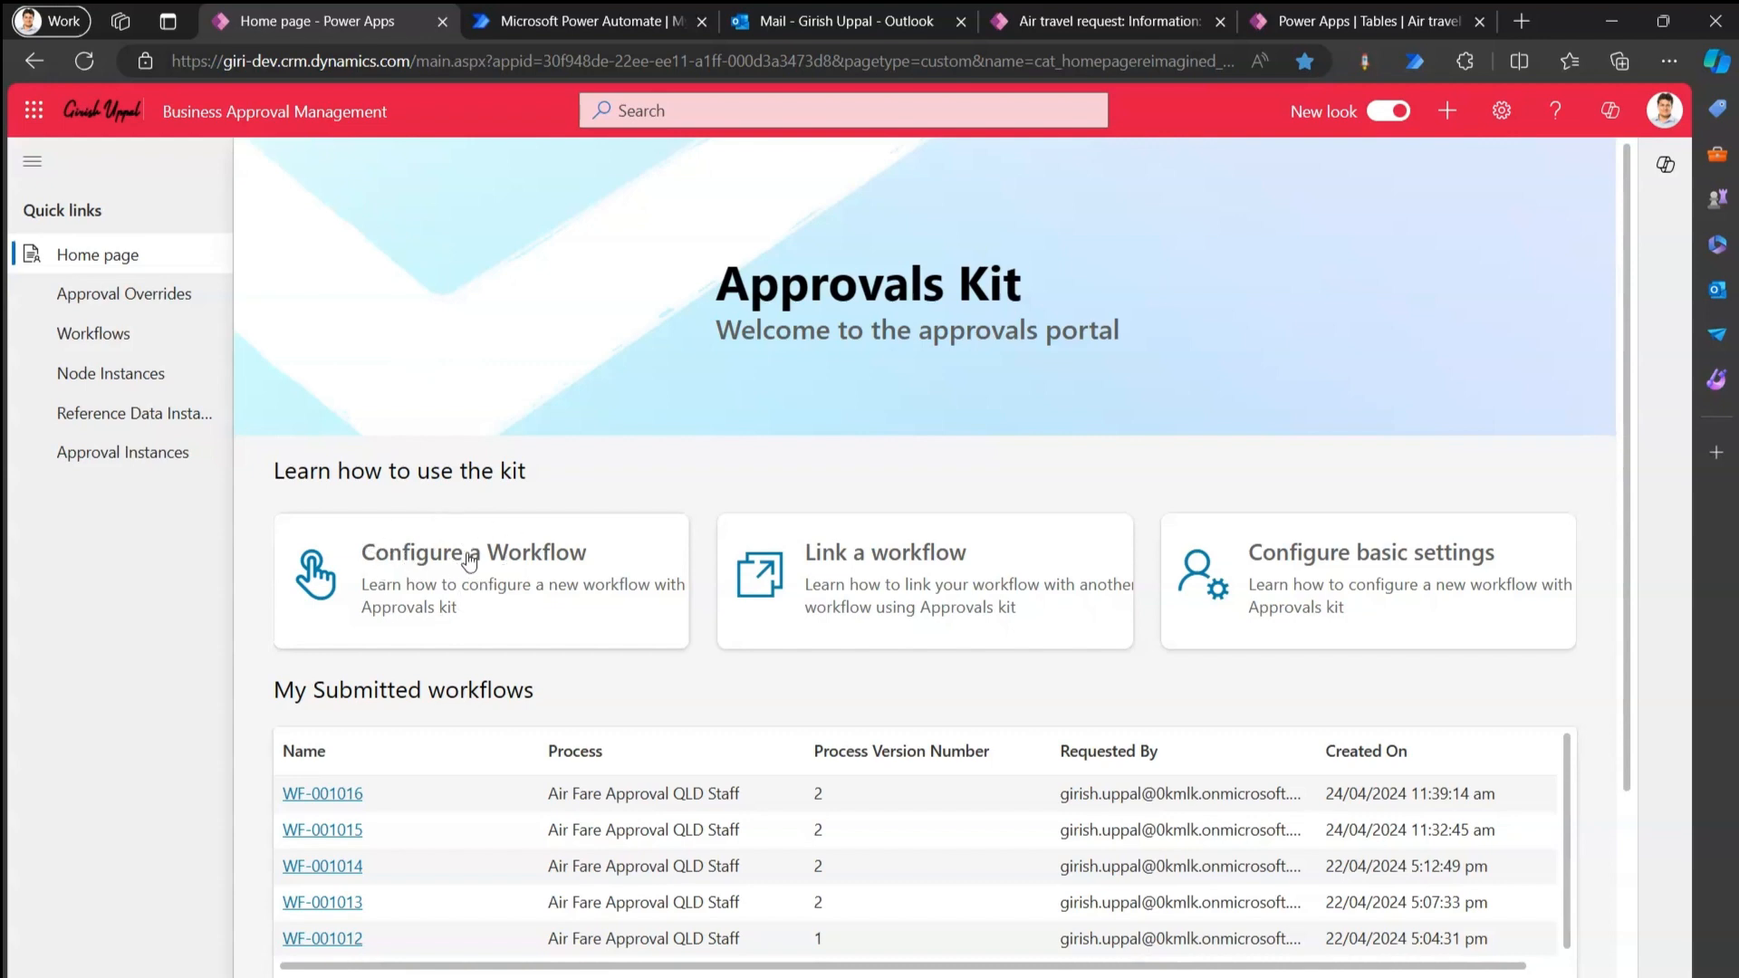
Configure a new workflow named 'Air Travel Single Approval Process' and save it.
left_click(416, 561)
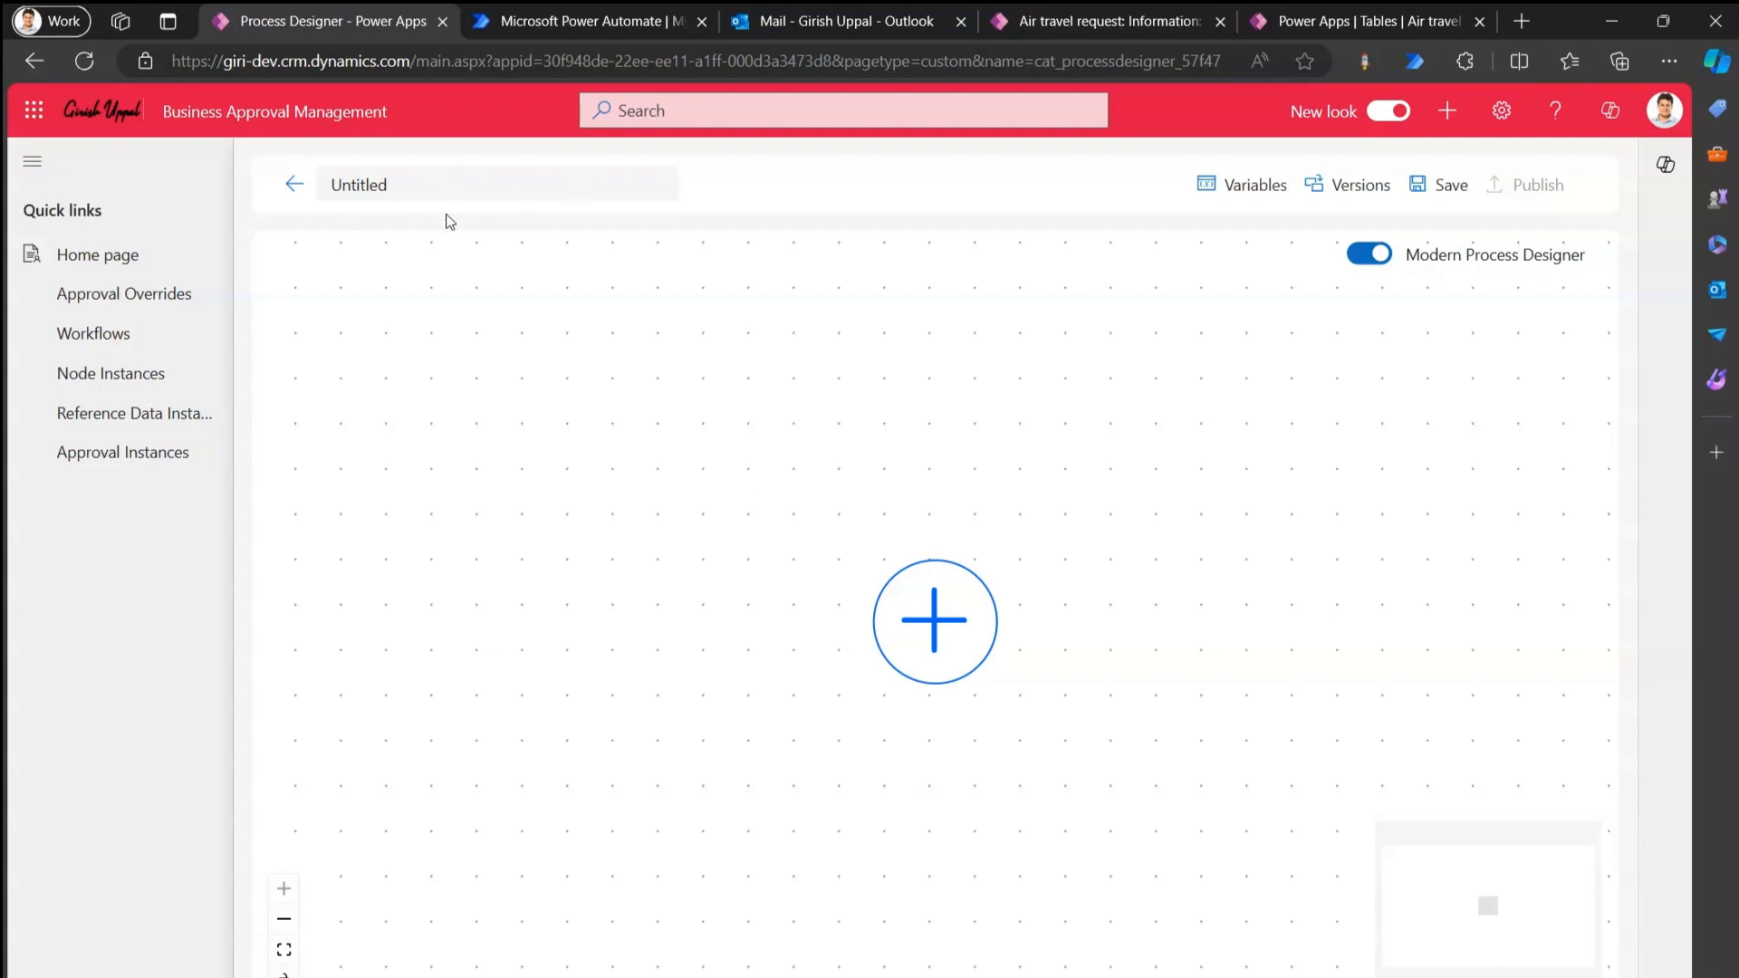
left_click_drag(398, 185, 312, 183)
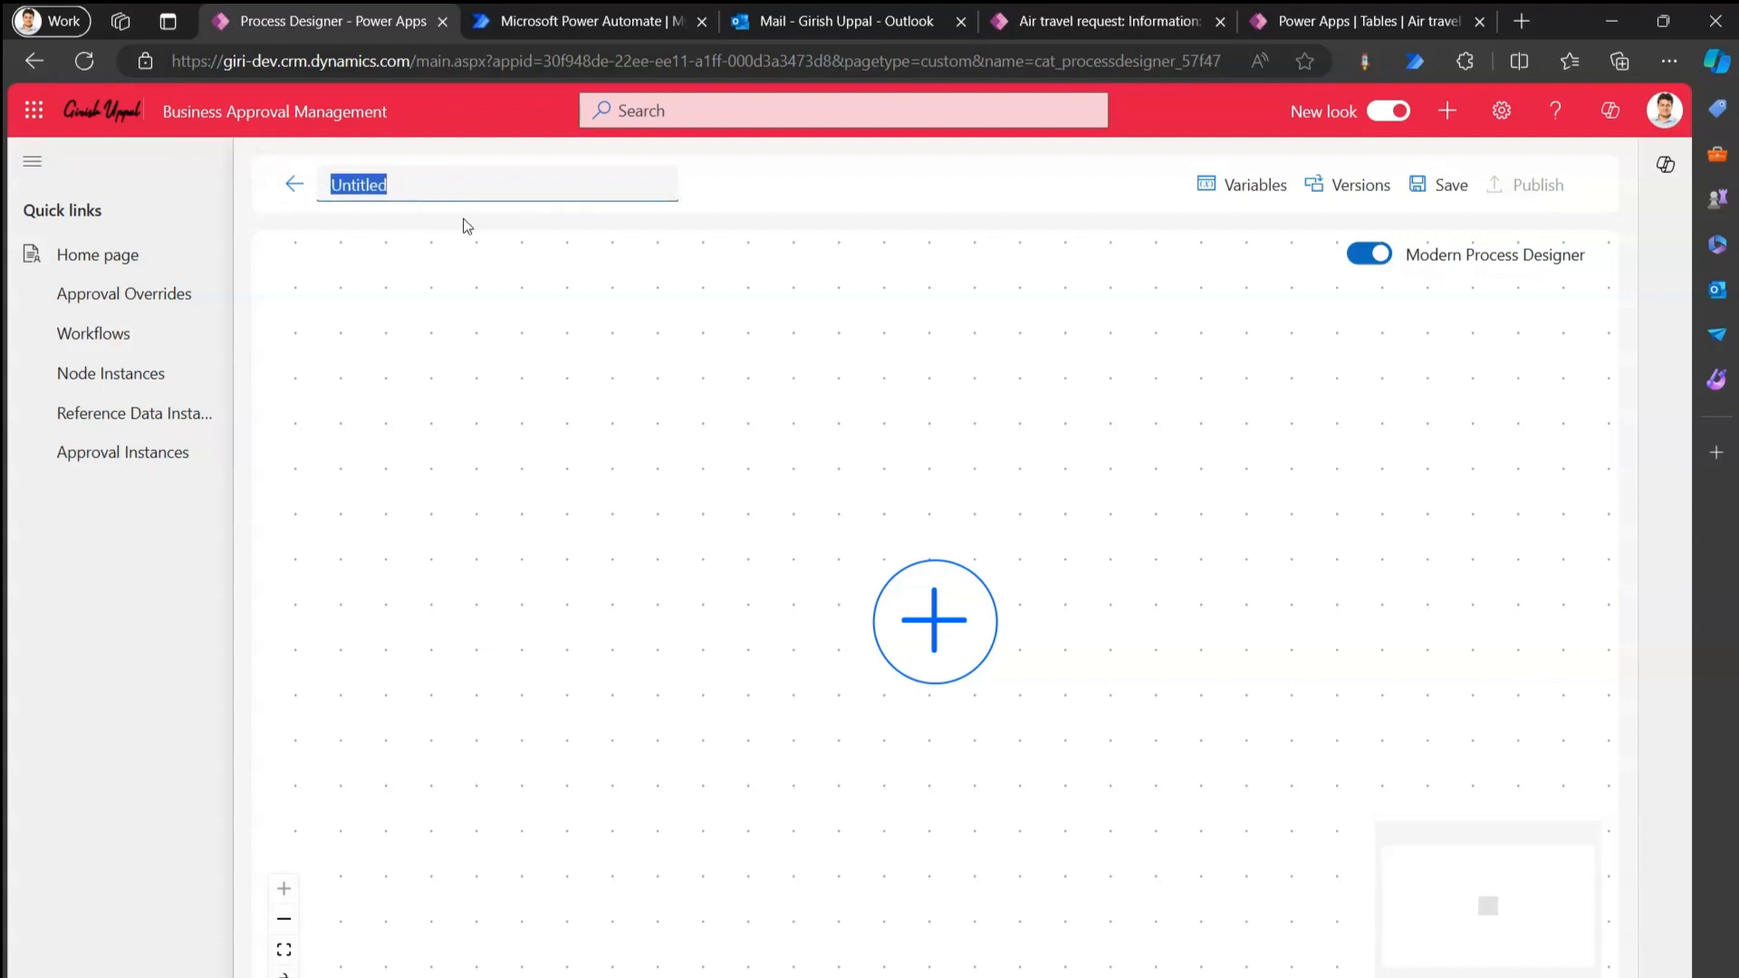
type("Air Travel Single ")
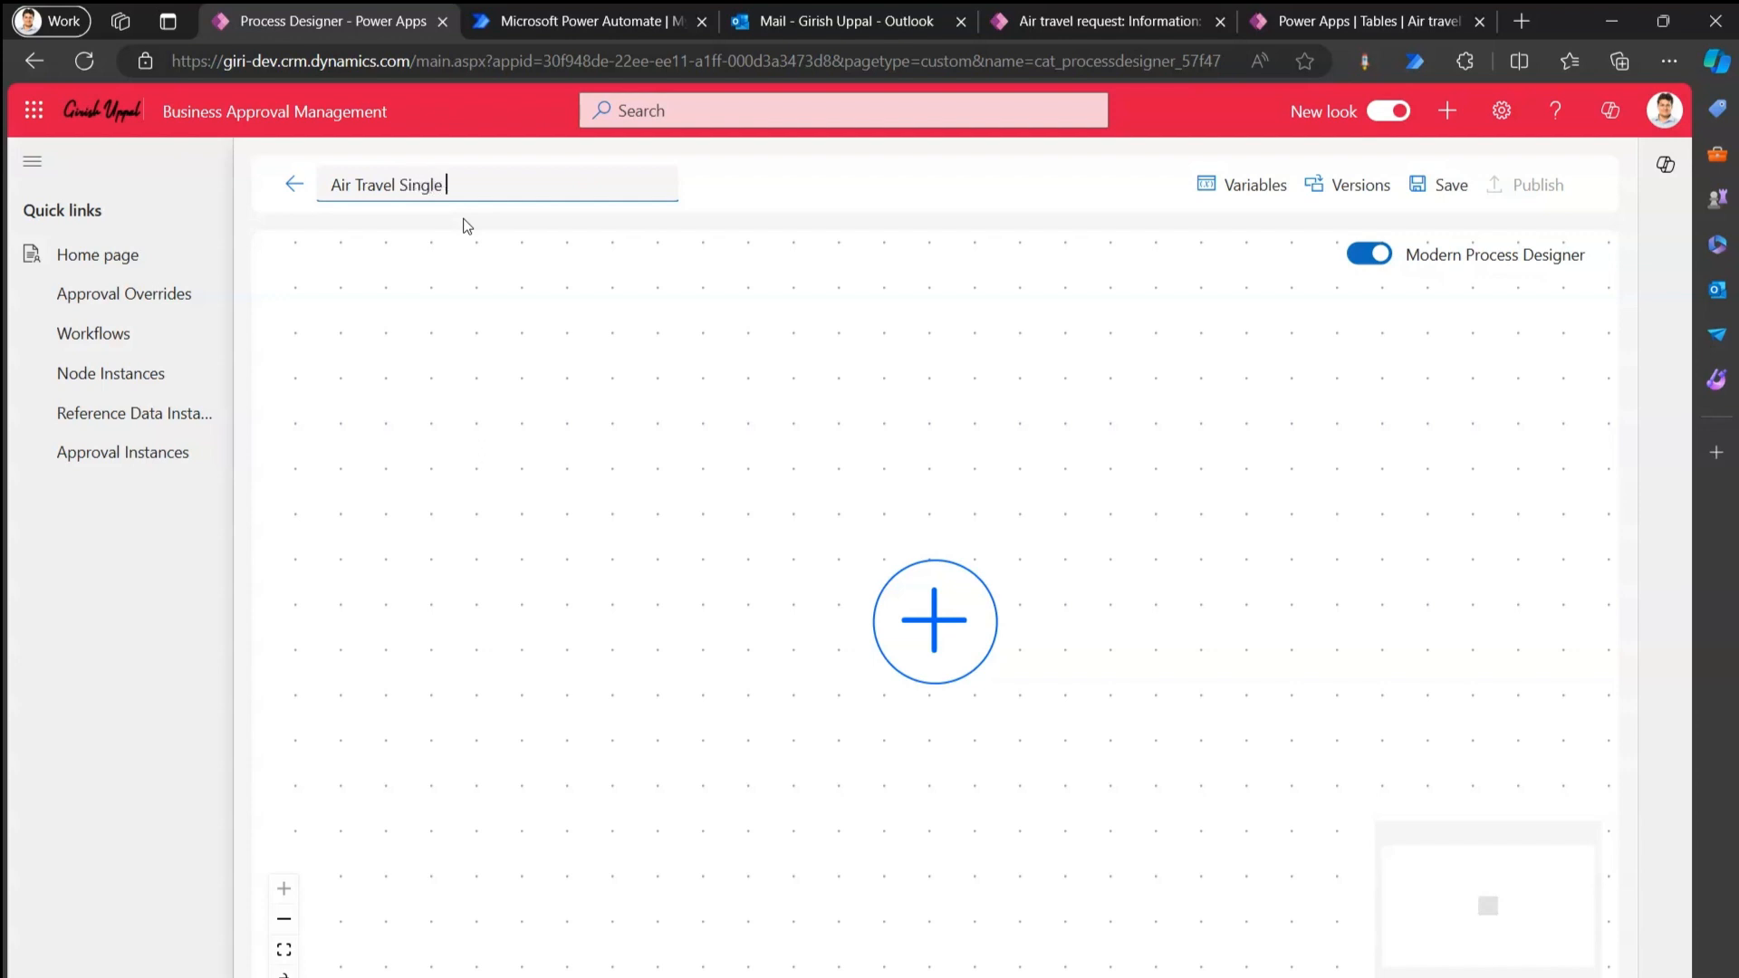
type("Approval Process")
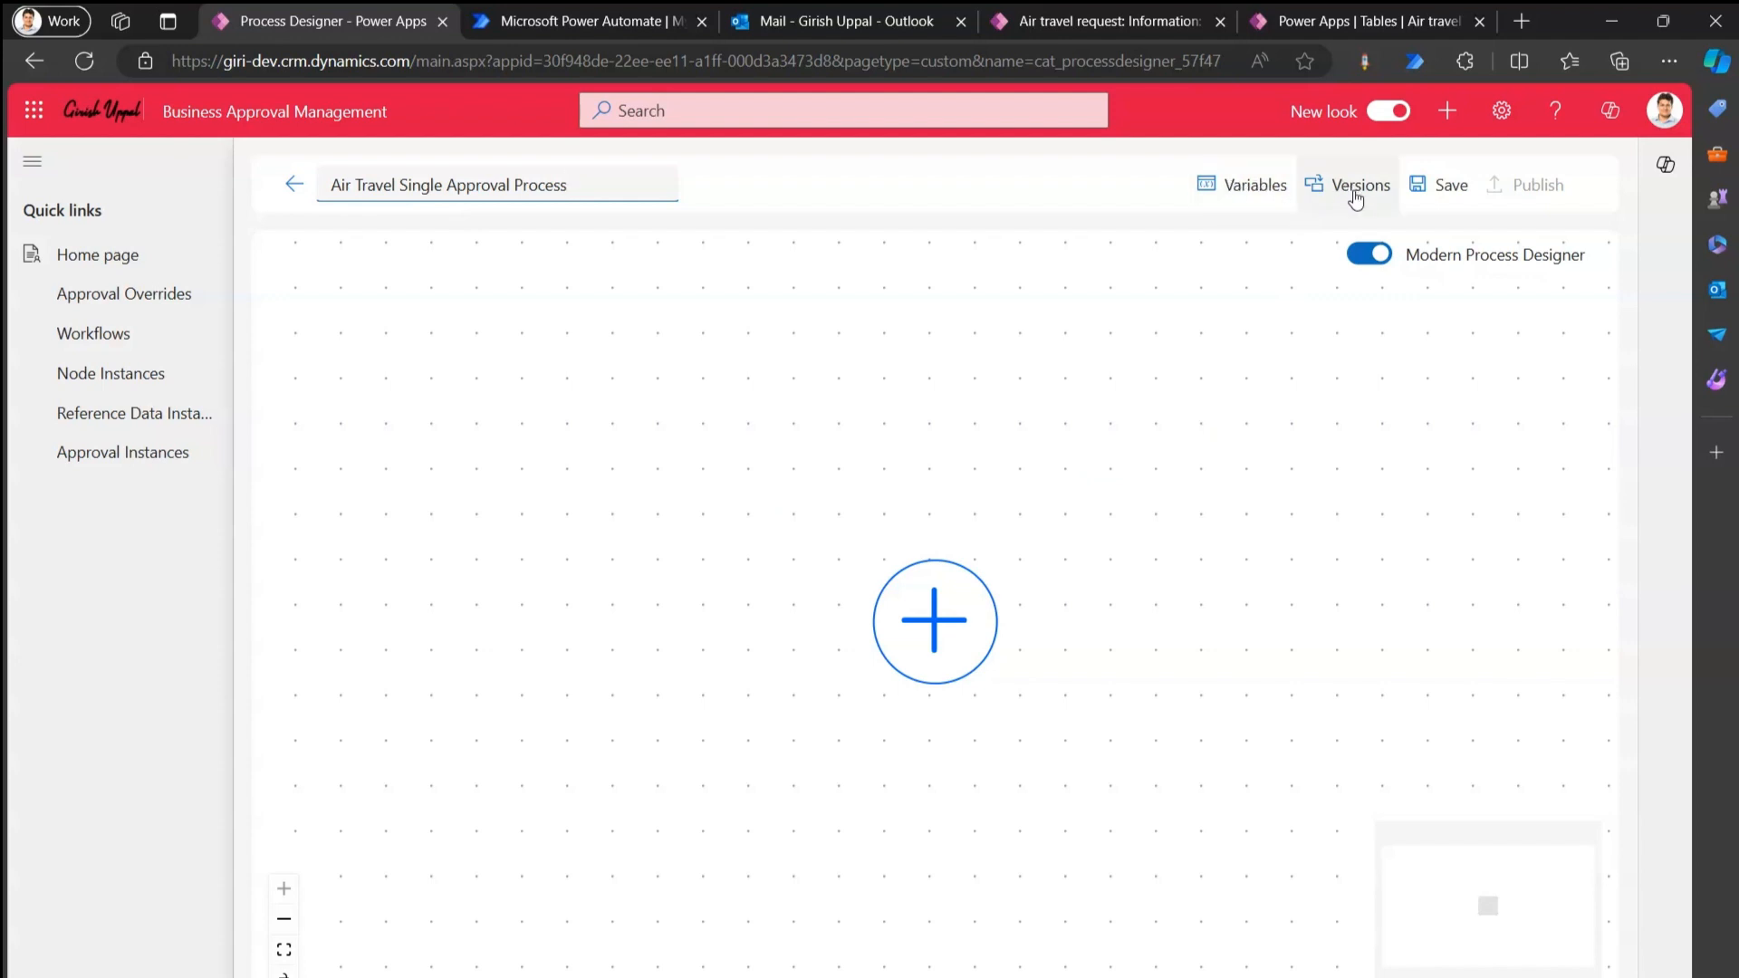
left_click(1441, 194)
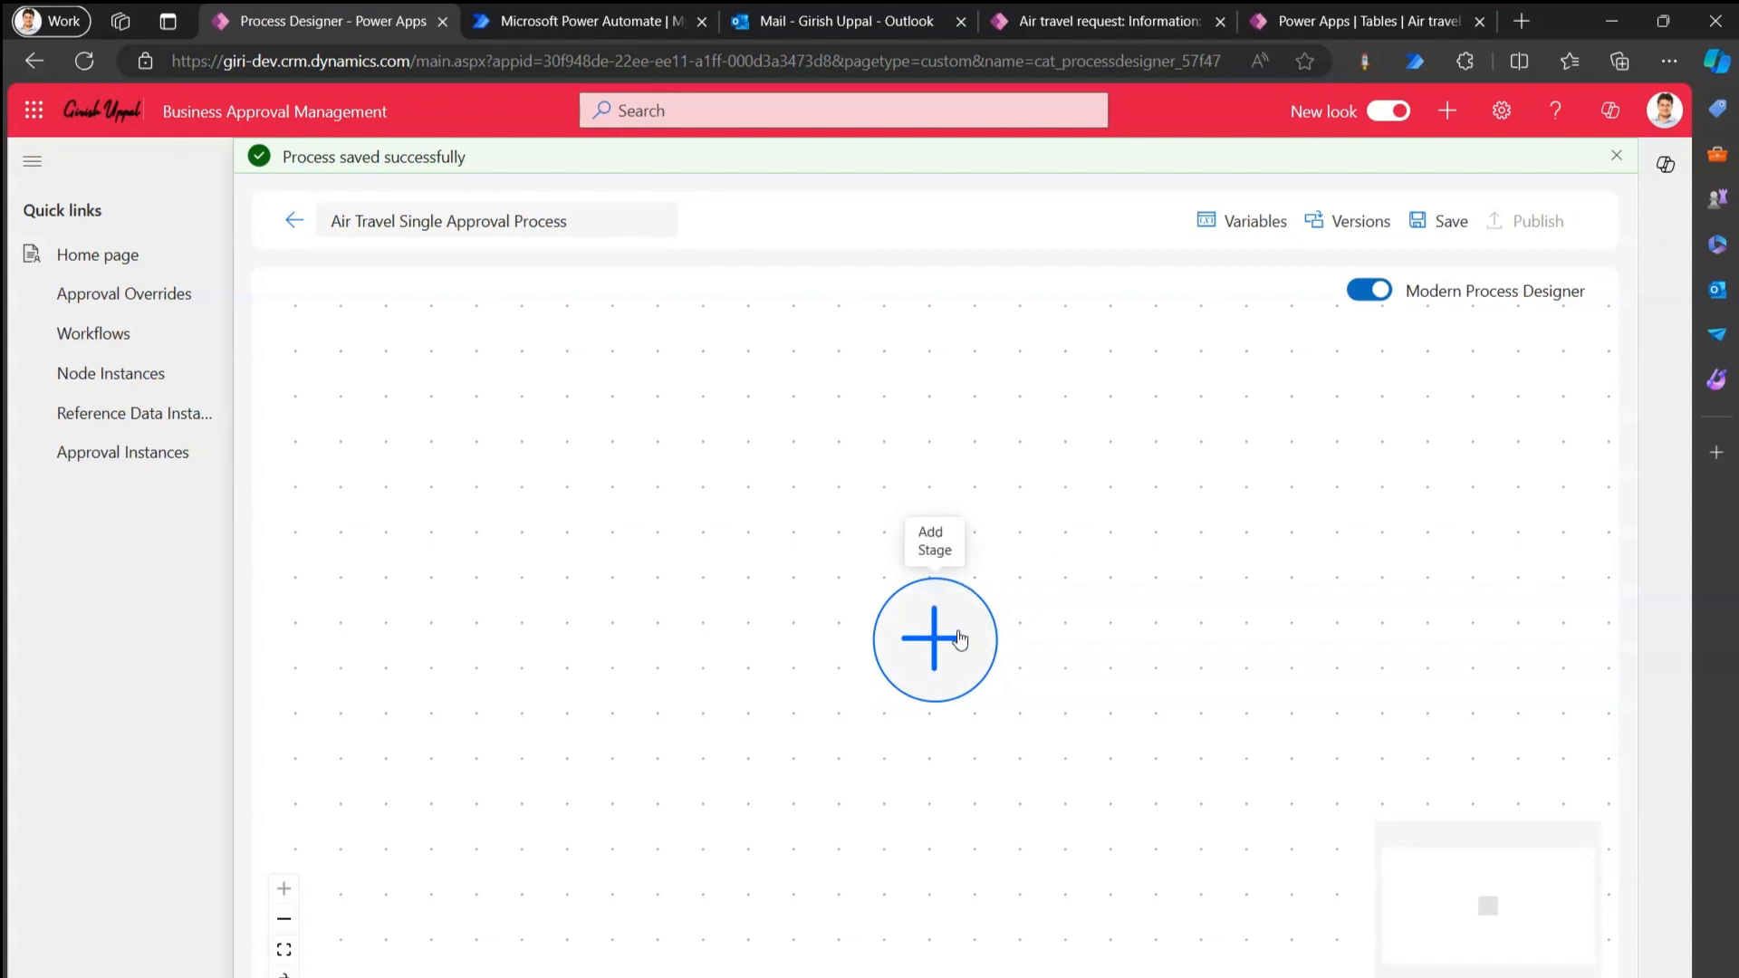
Add a first stage named 'Air Travel Single Approver Stage'.
left_click(283, 919)
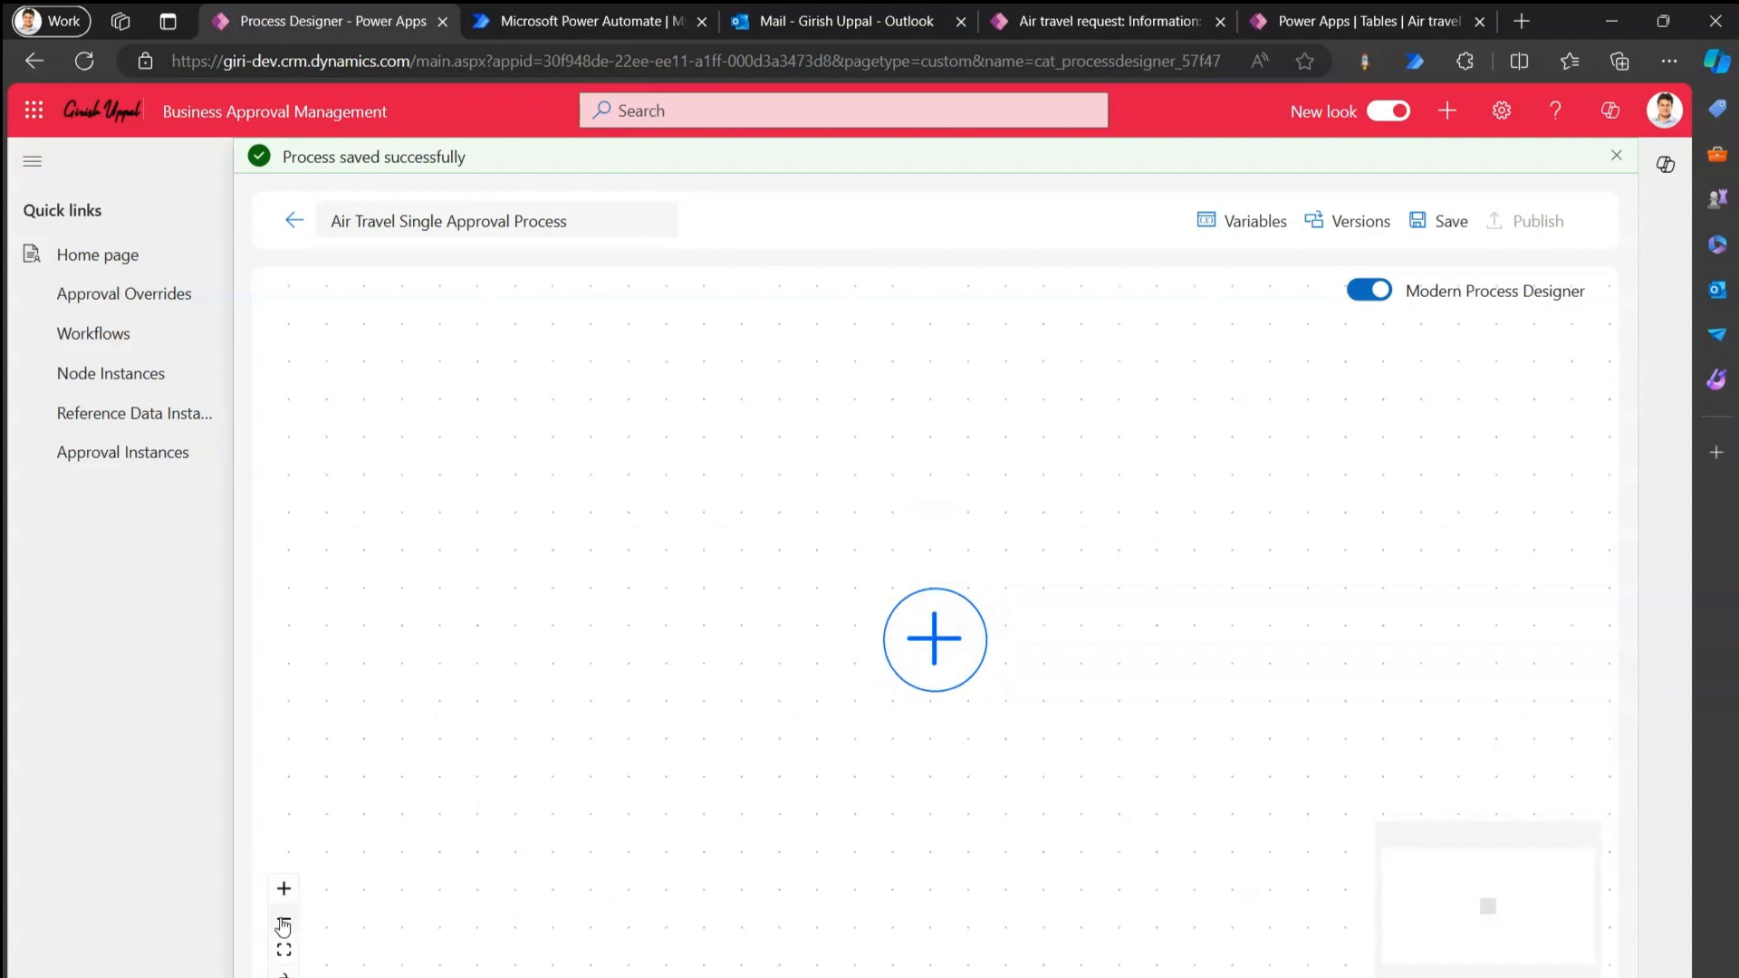
left_click(284, 919)
left_click(283, 919)
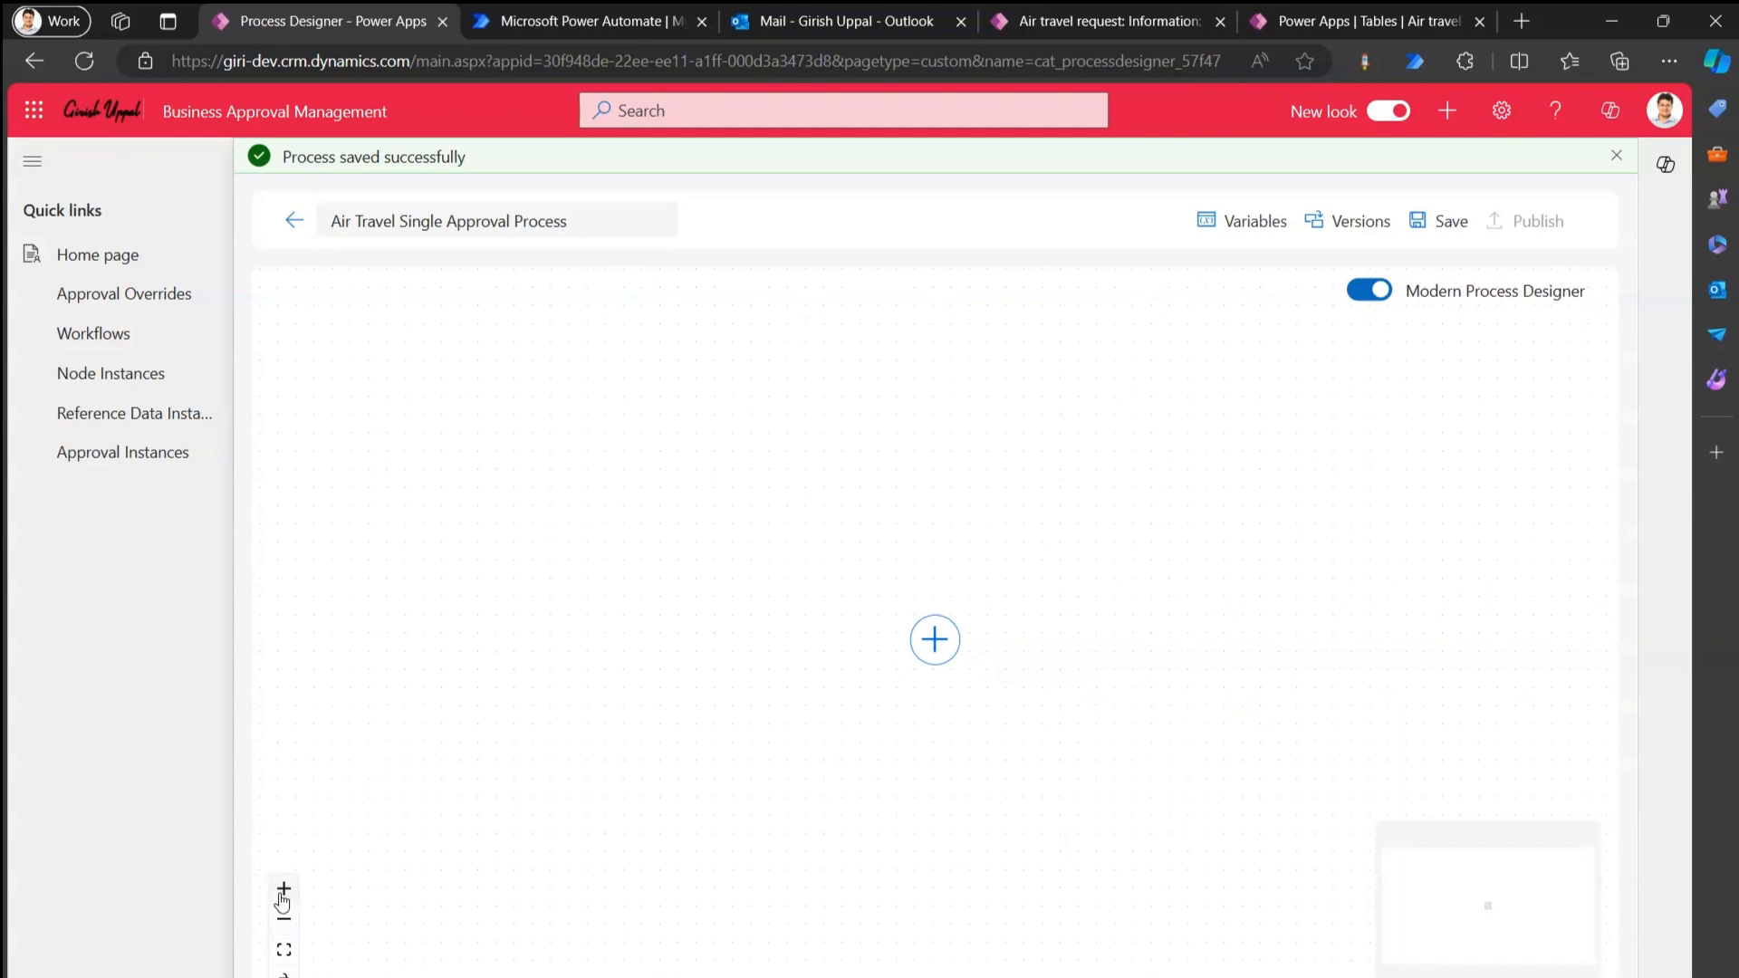
left_click(283, 950)
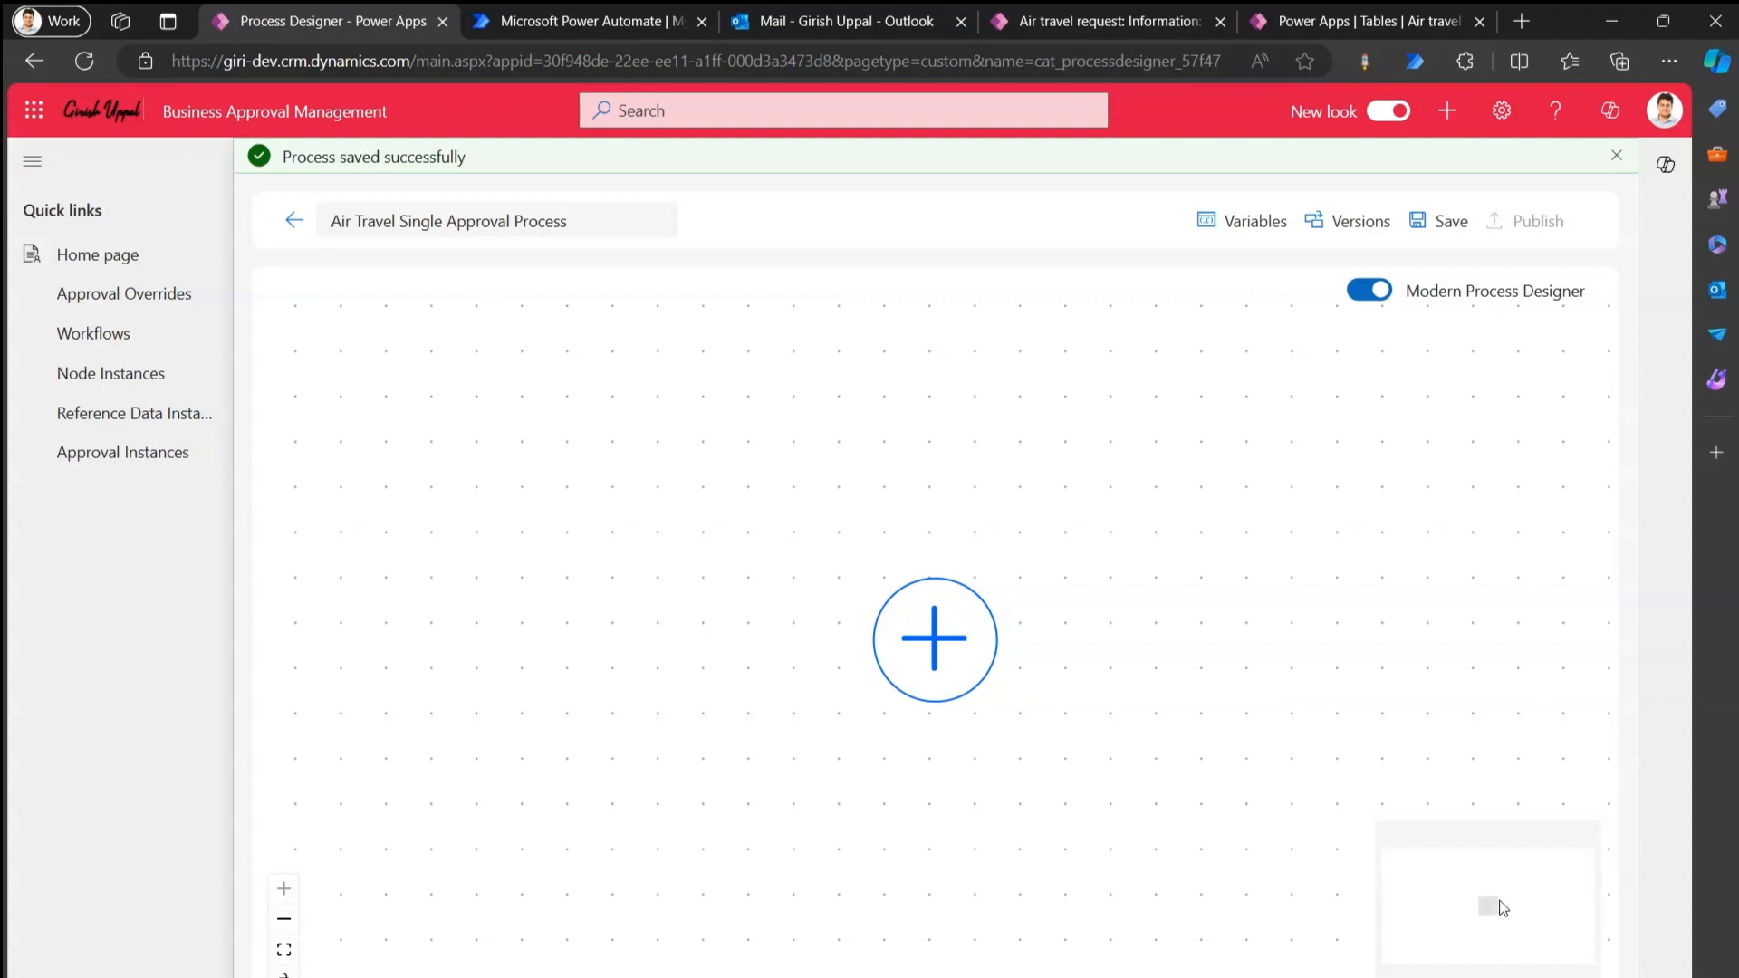
left_click(943, 637)
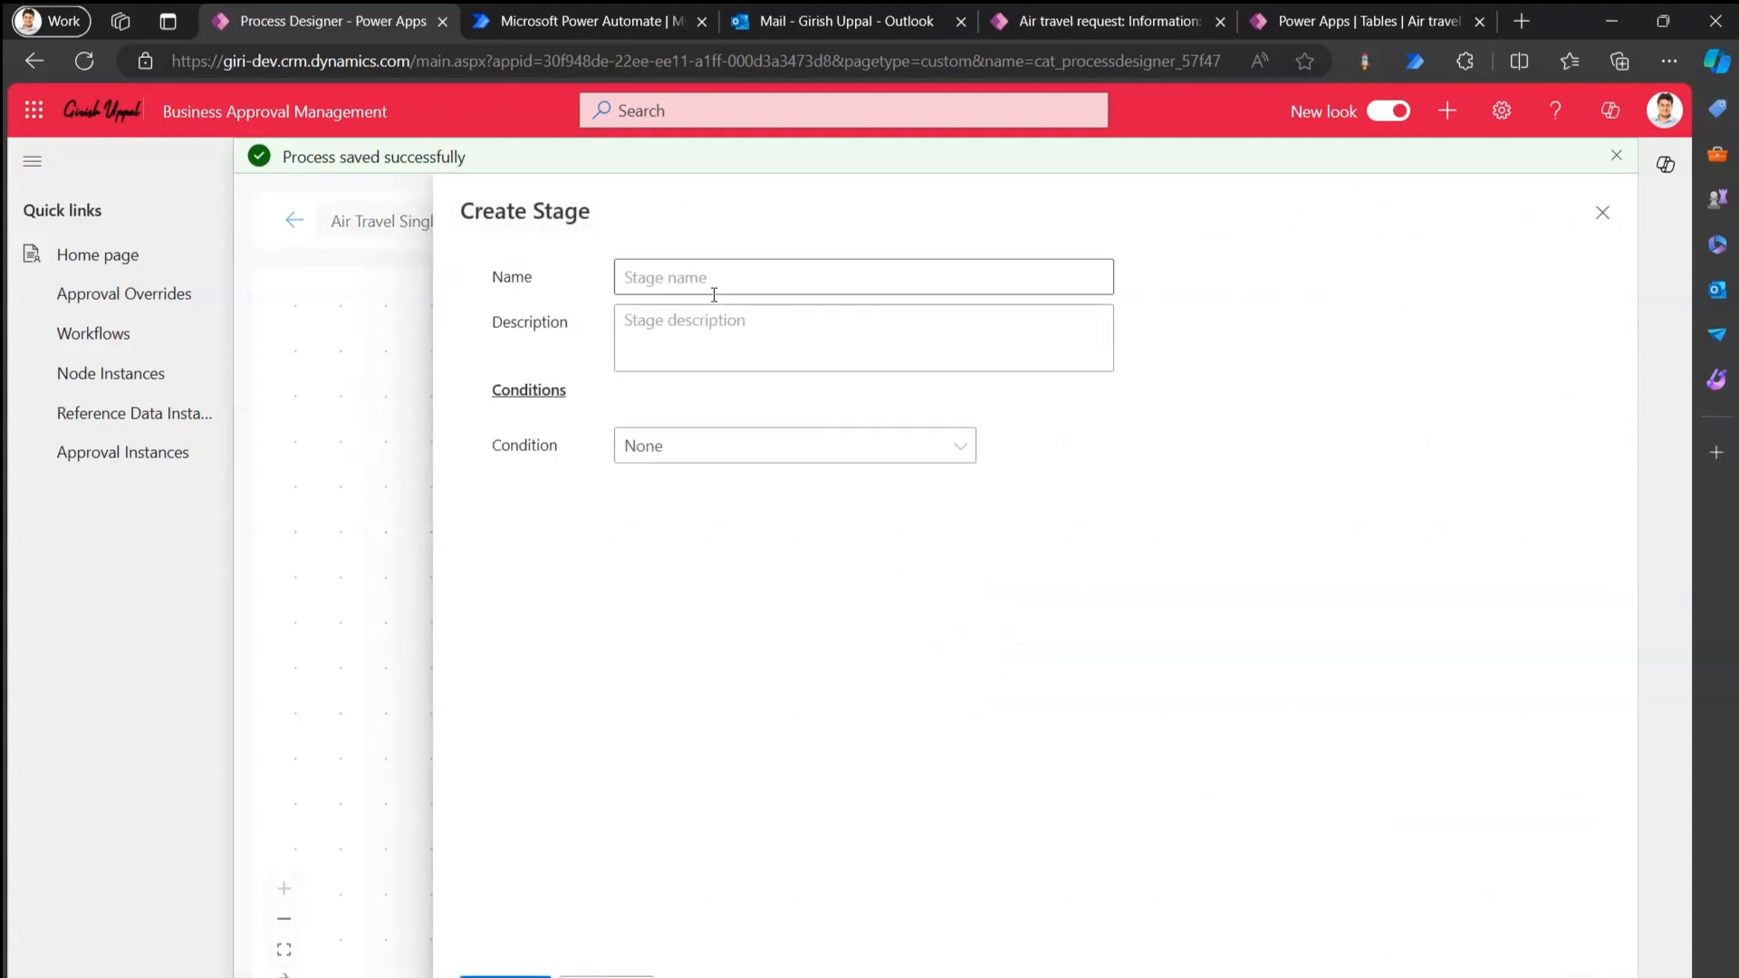
left_click(712, 273)
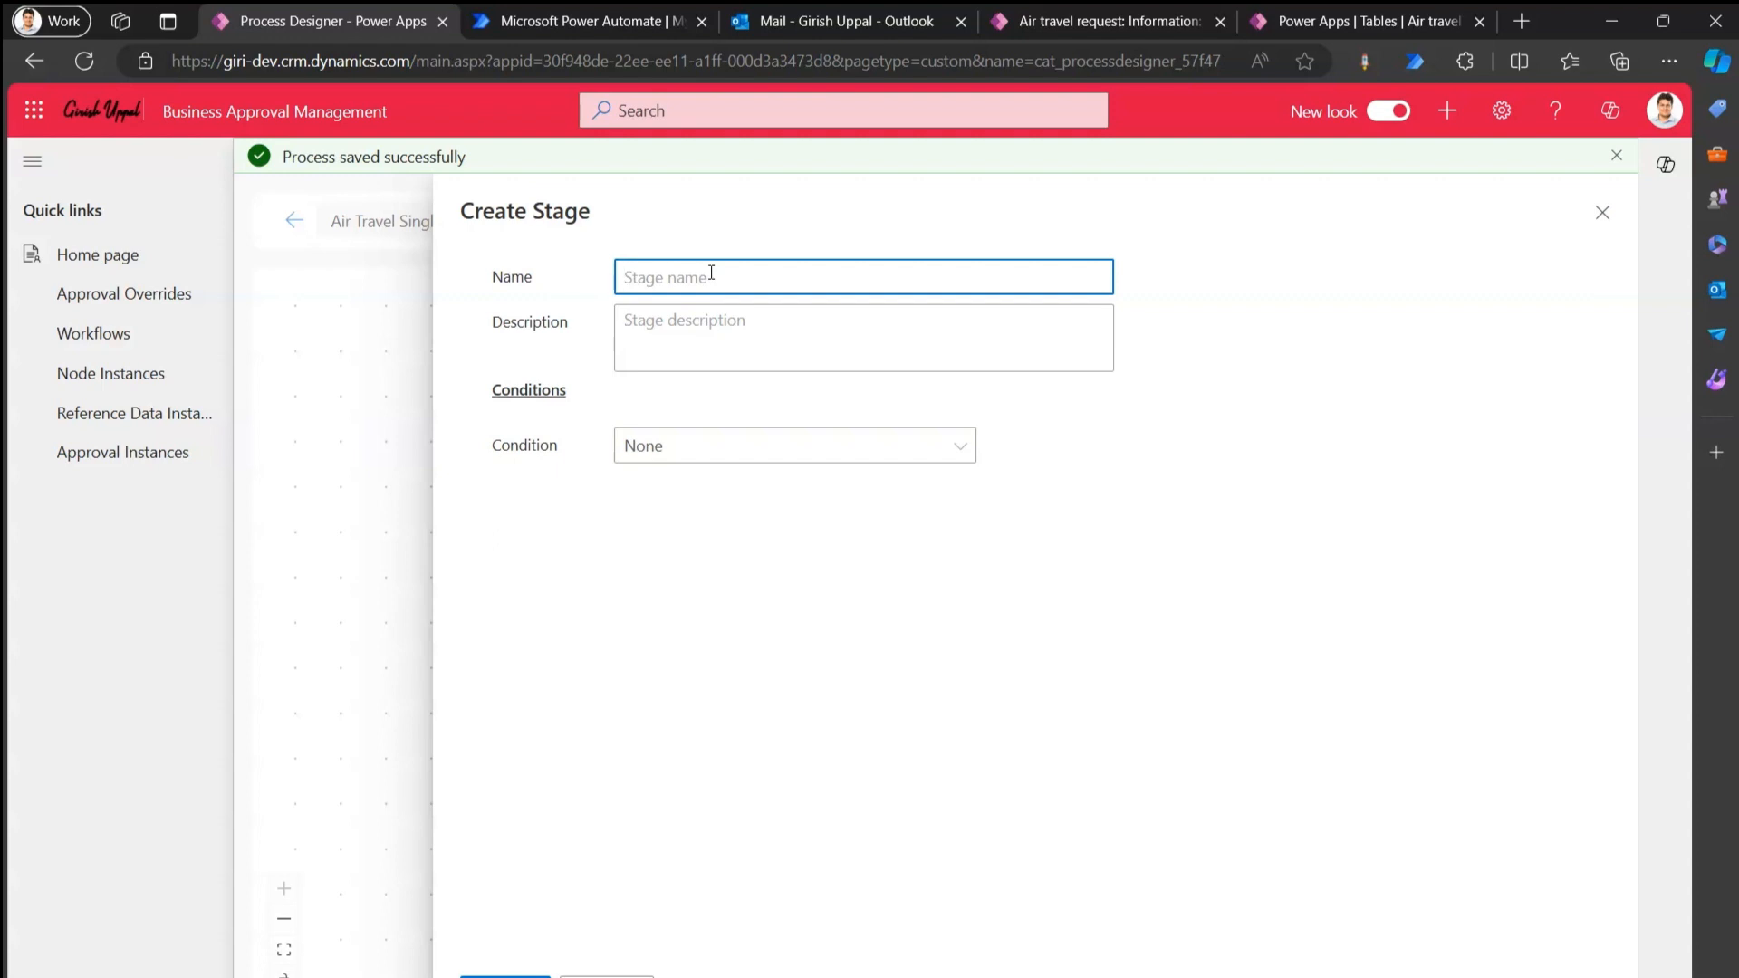
type("Air Travel Single Approve")
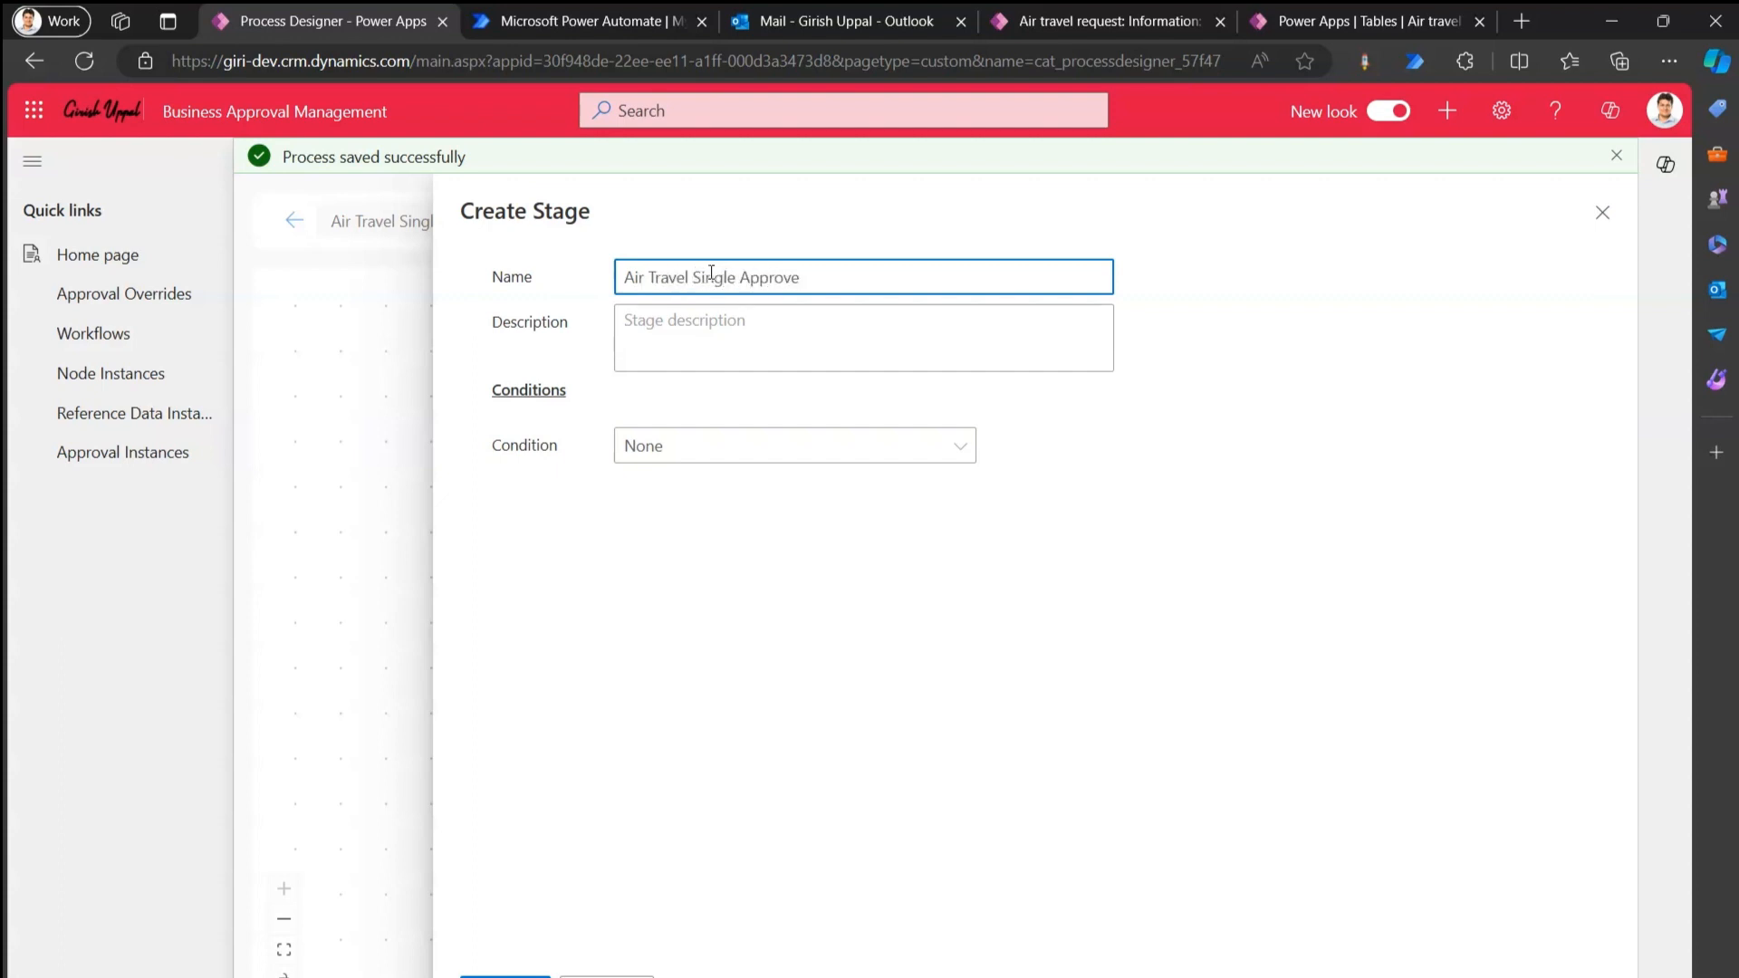
type("r Stage")
Use the stage name plus 'description' as description, set Condition to None, and save.
left_click_drag(883, 281, 623, 277)
key("ctrl+c")
left_click(759, 347)
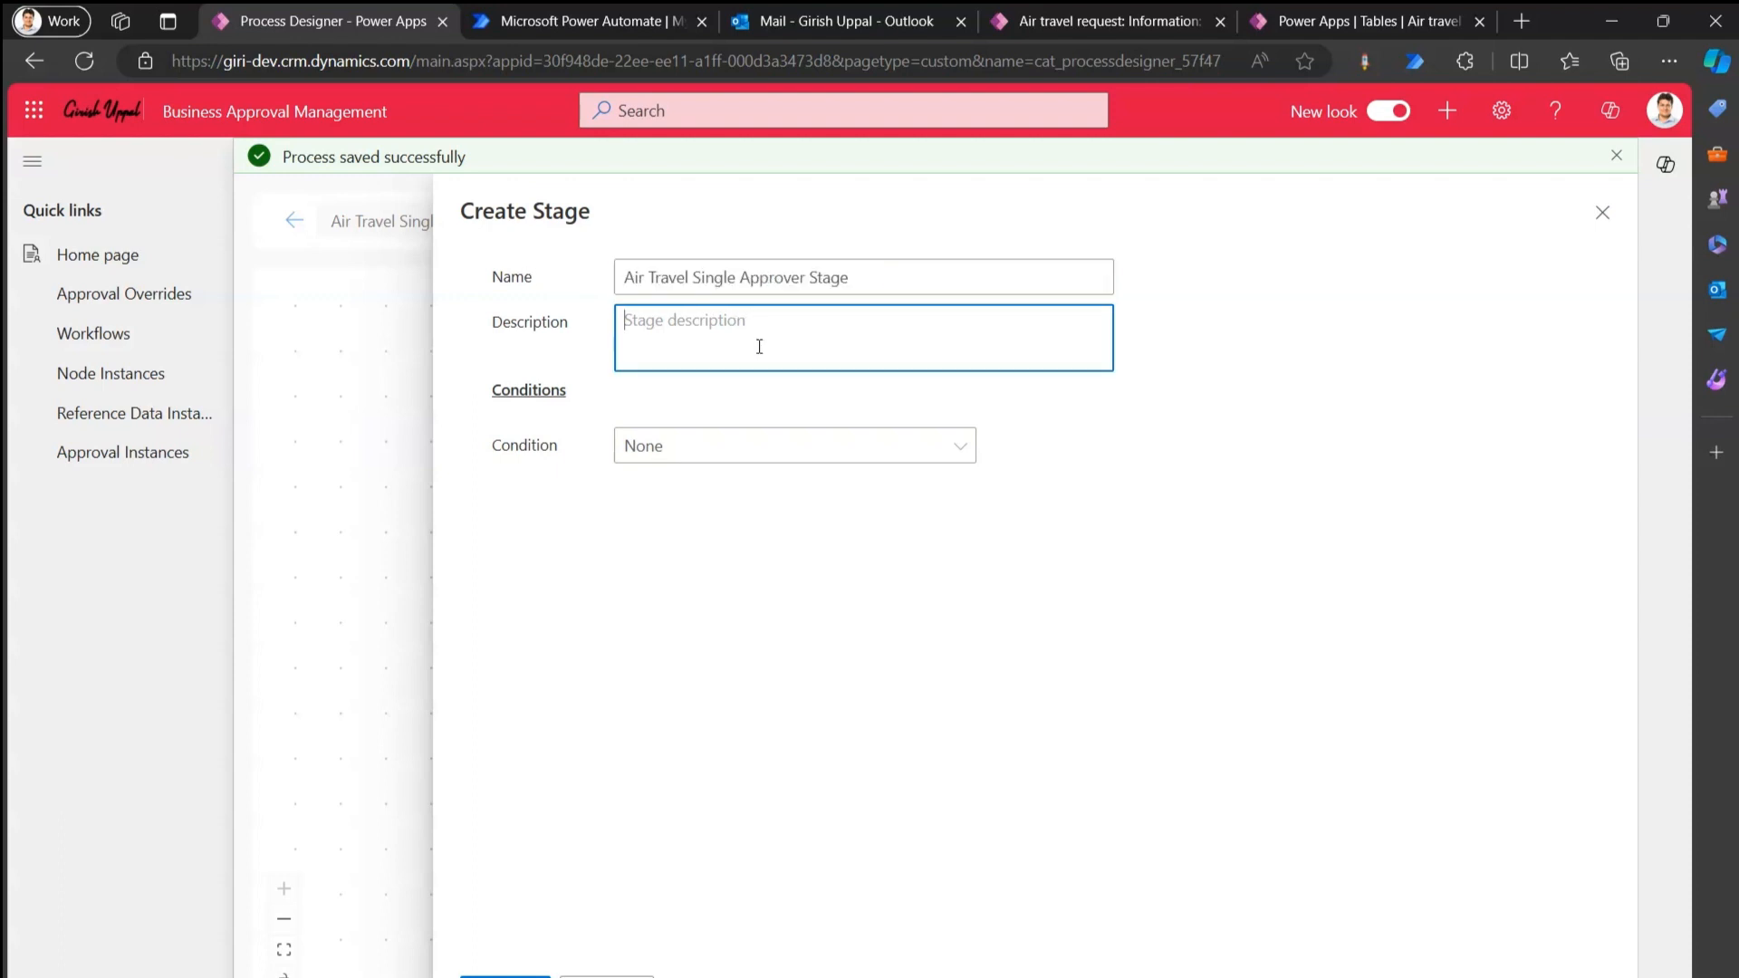
key("ctrl+v")
type("description")
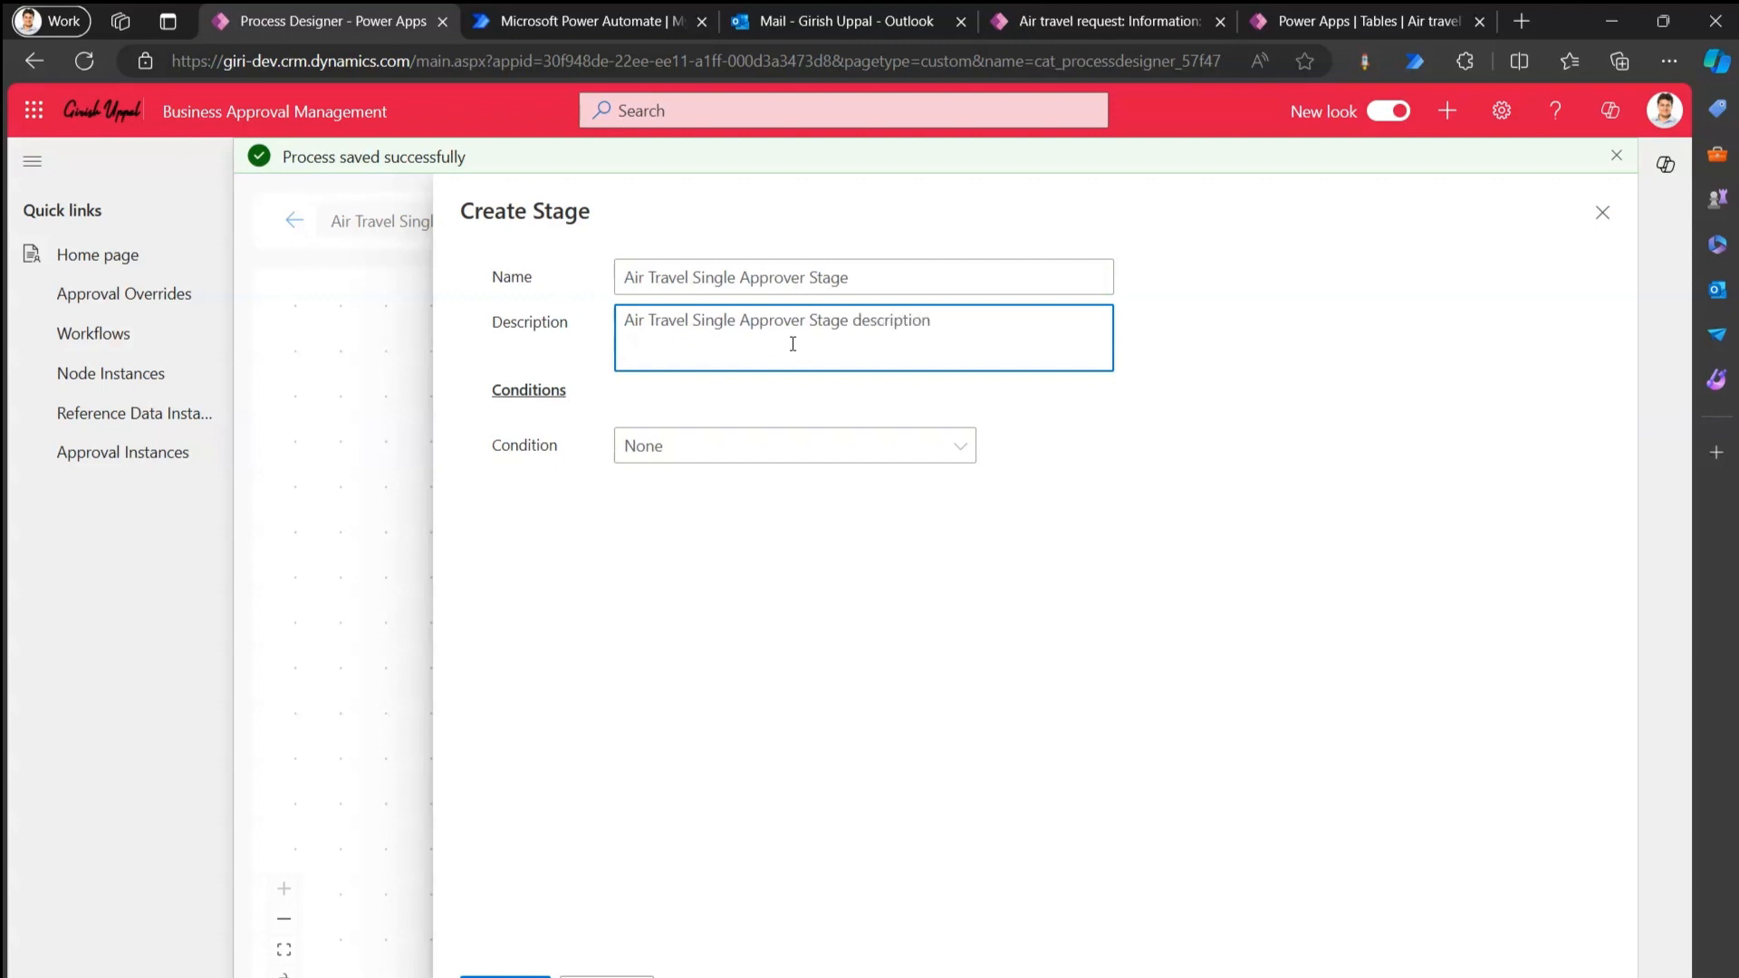
left_click(692, 446)
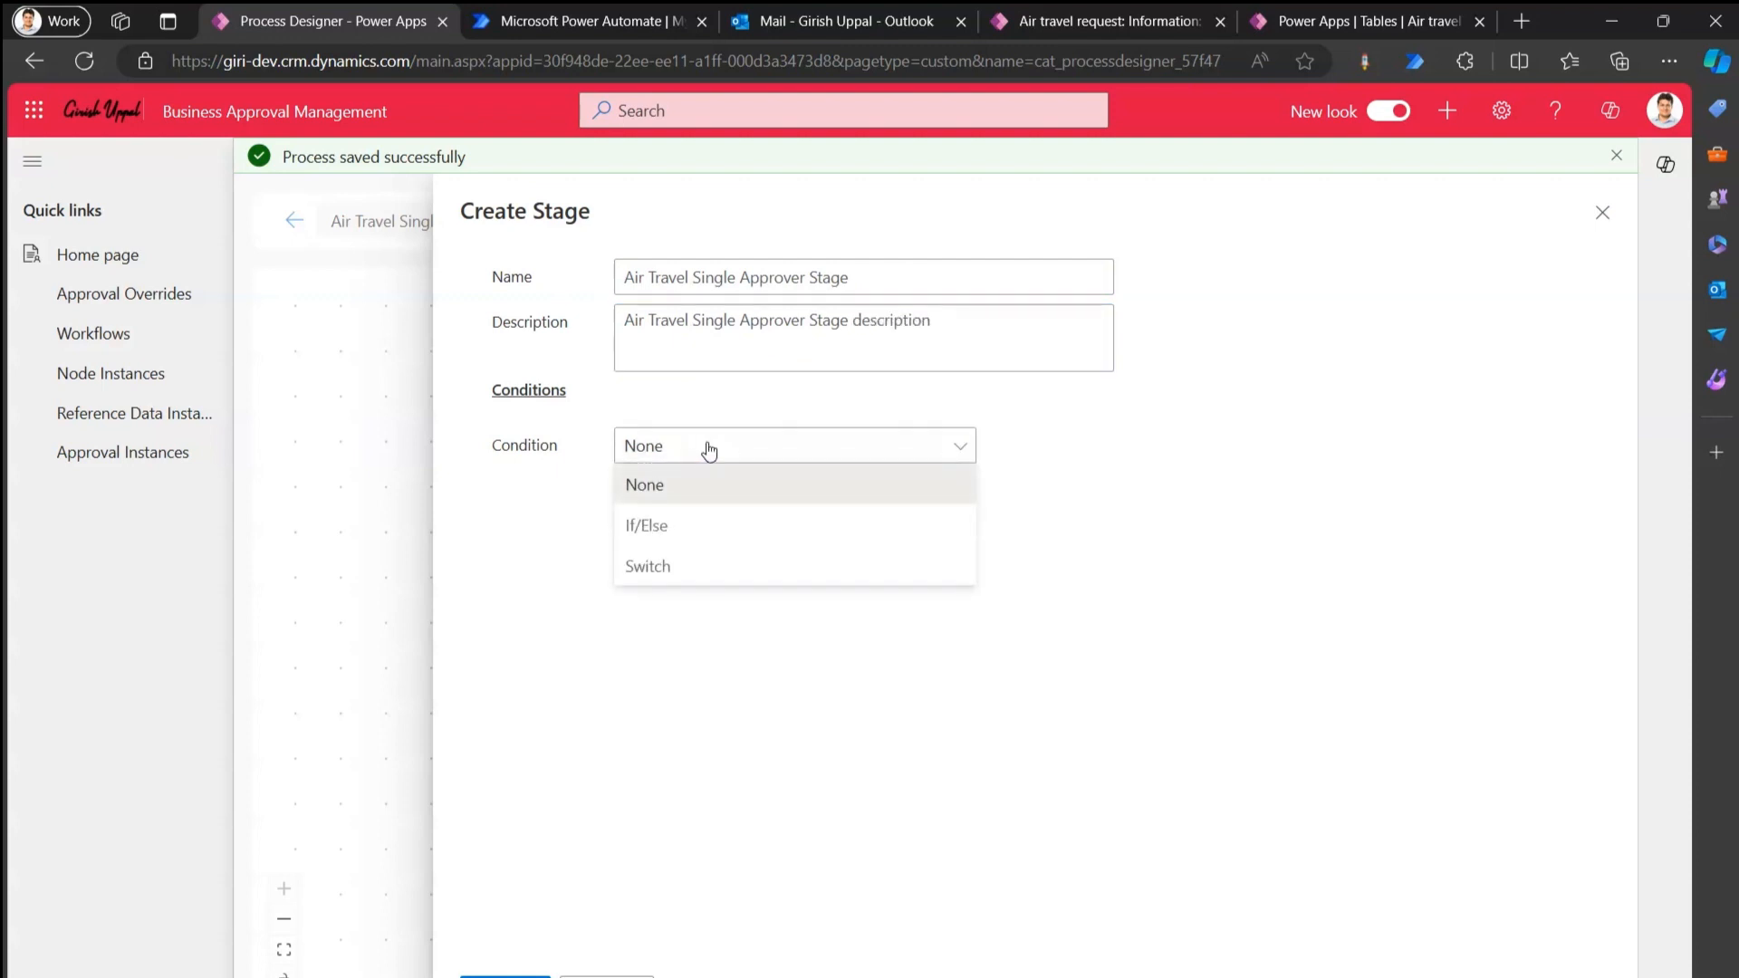
left_click(854, 653)
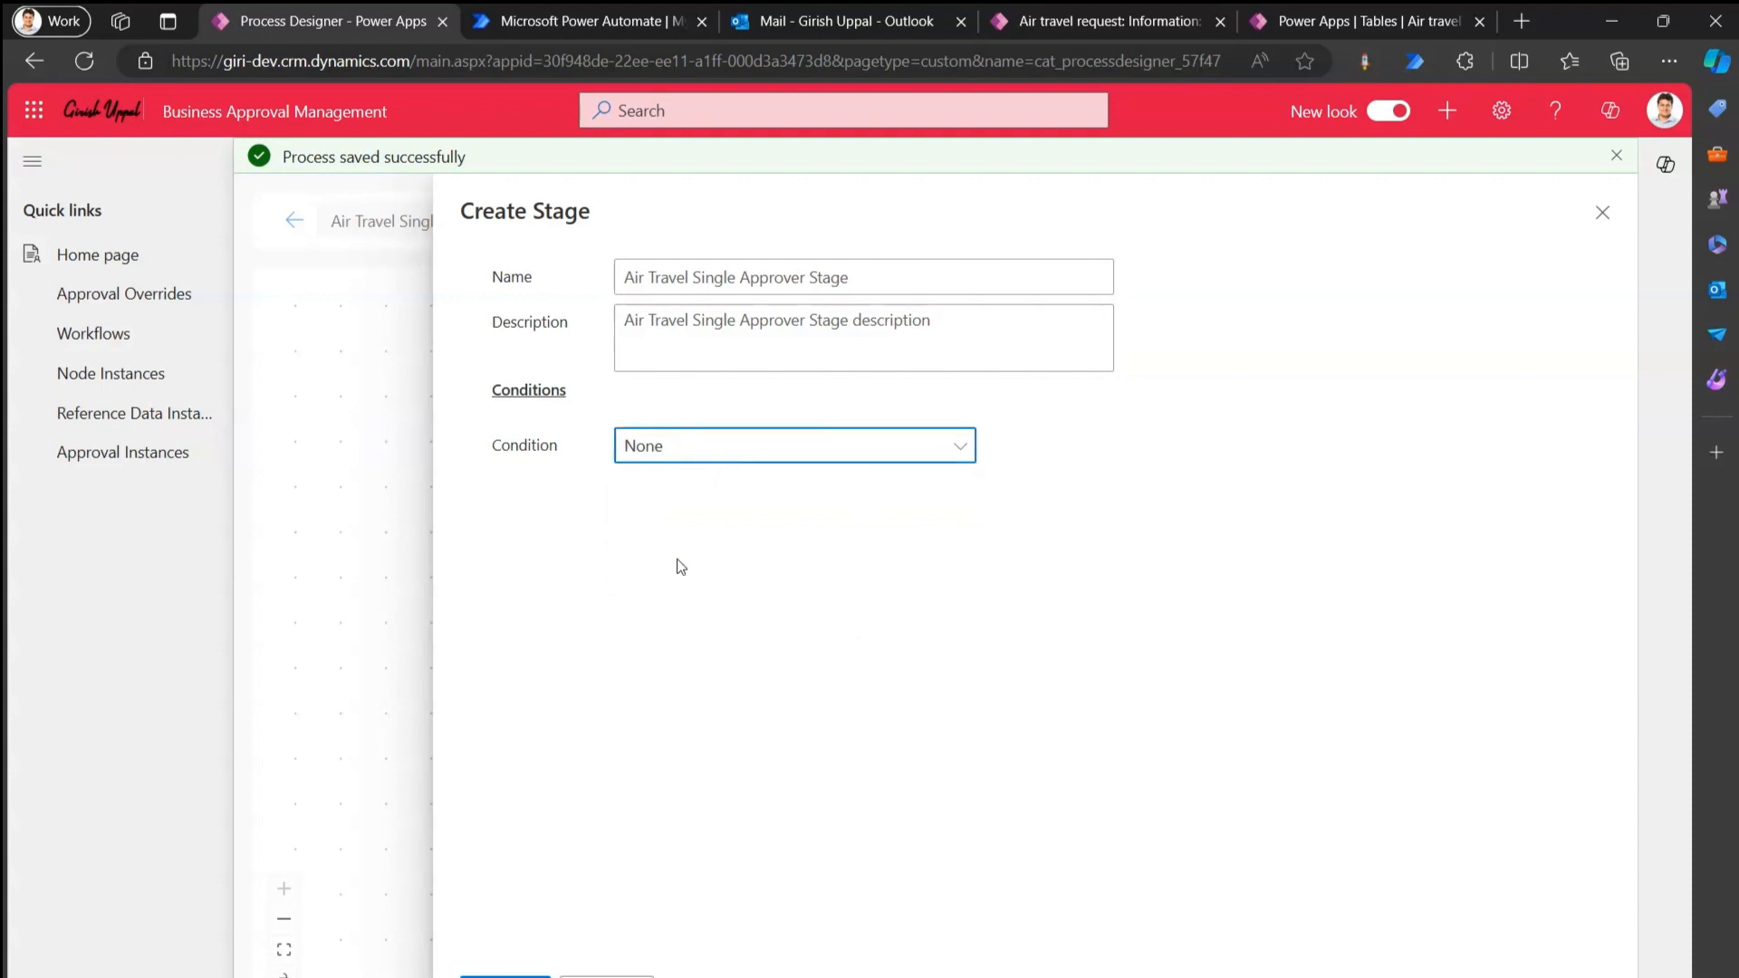
left_click(505, 976)
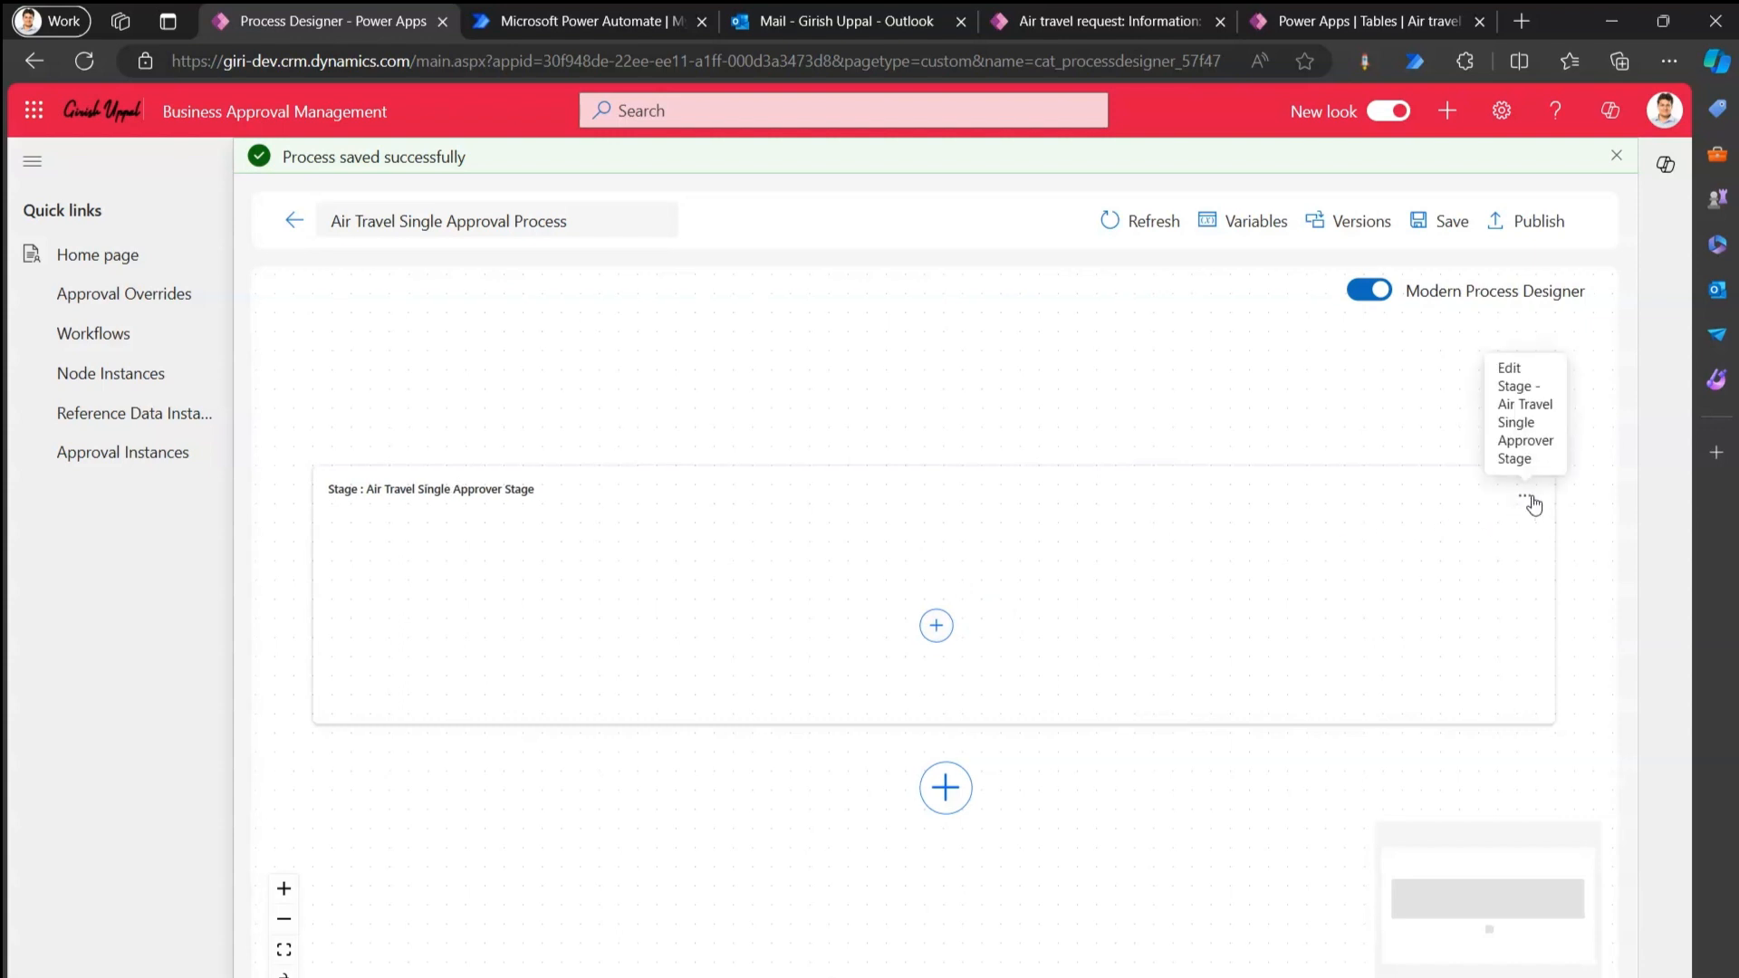
Review the stage's settings without changes and start adding a node to it.
left_click_drag(1529, 497, 1526, 499)
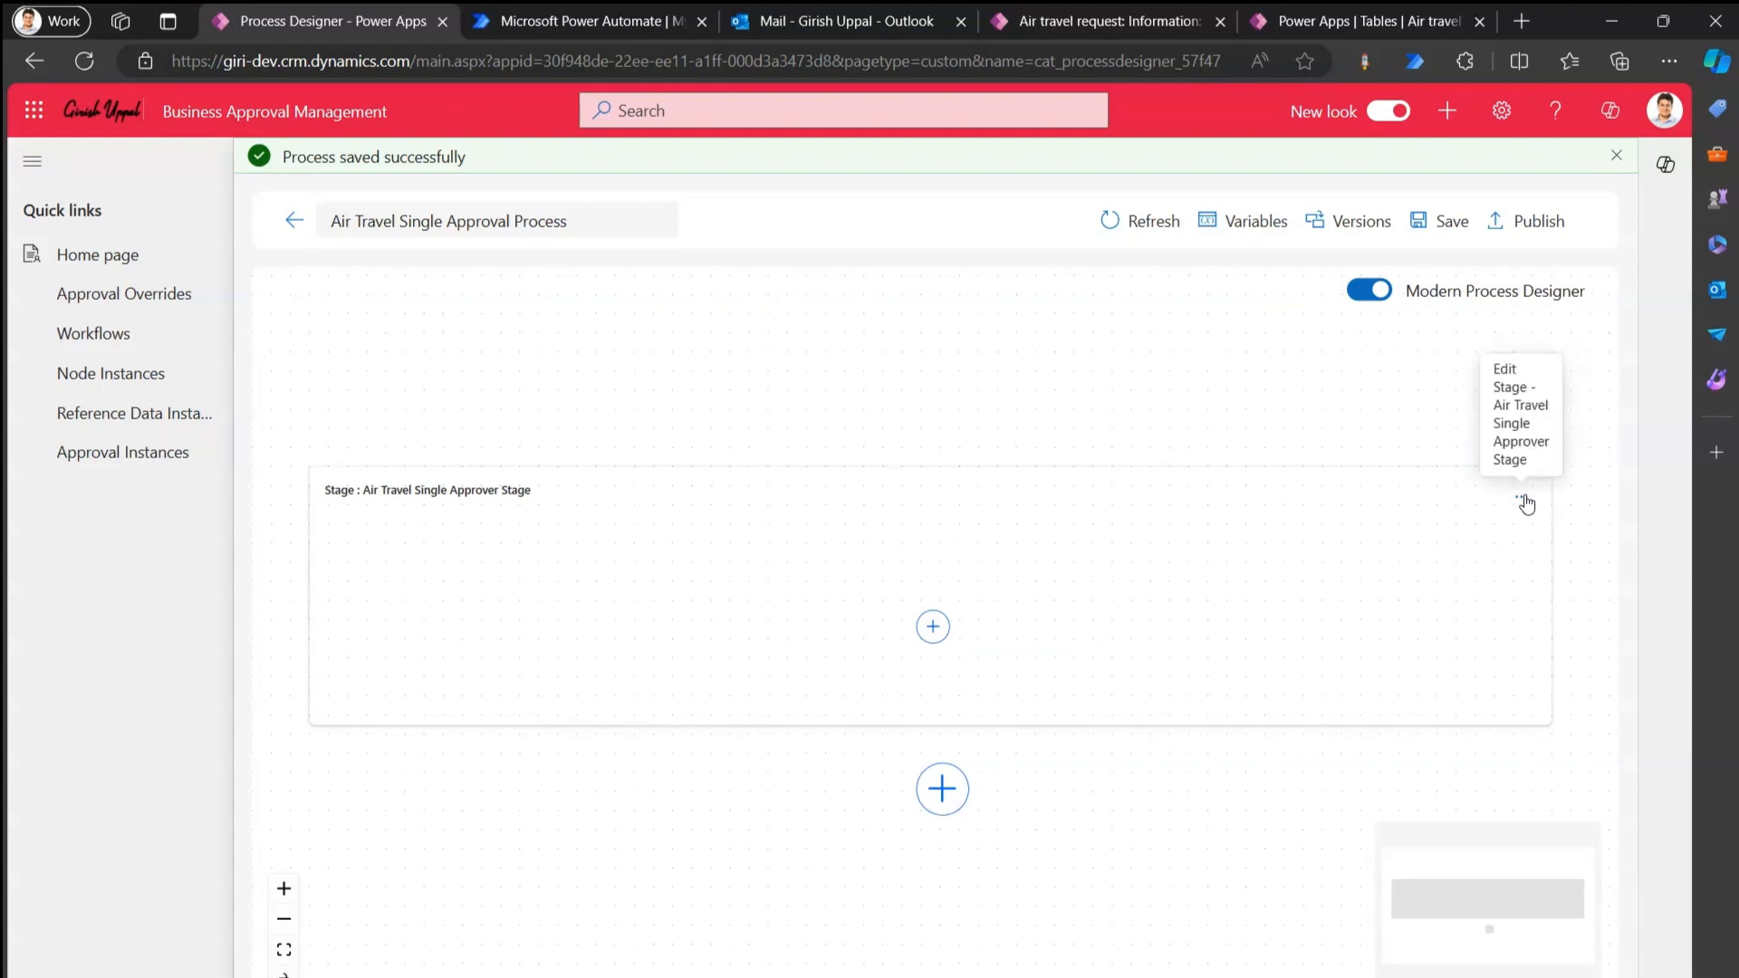
left_click(1526, 501)
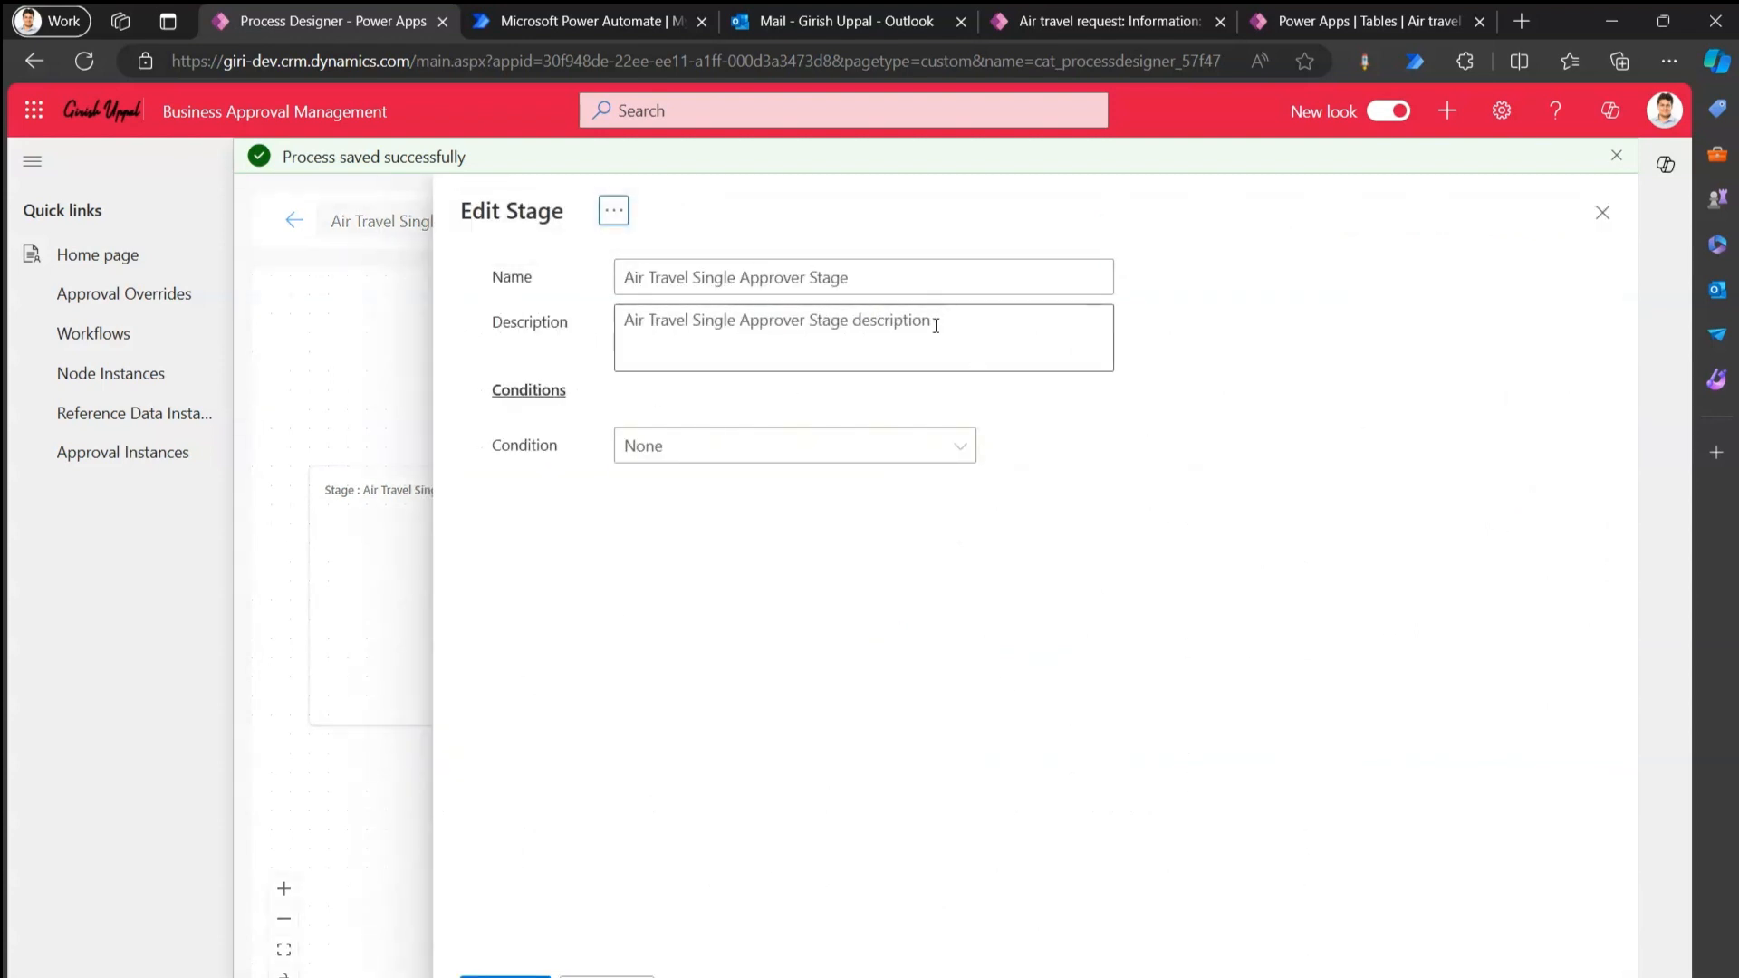
left_click(614, 212)
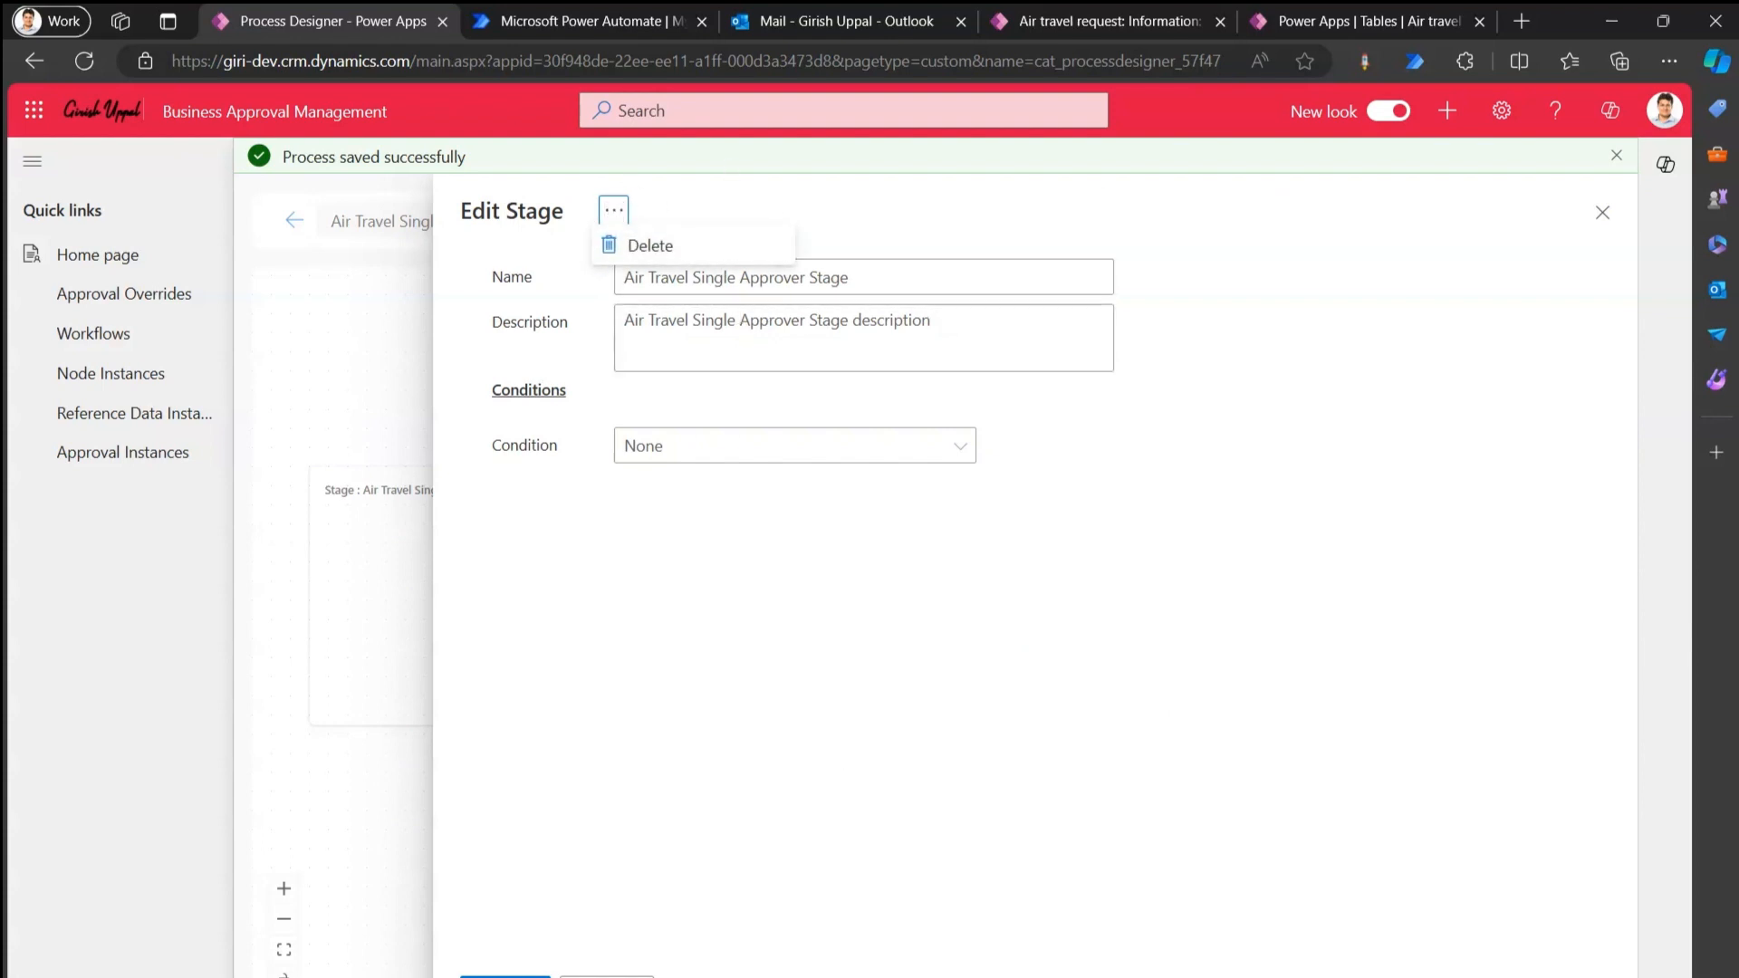
left_click(607, 977)
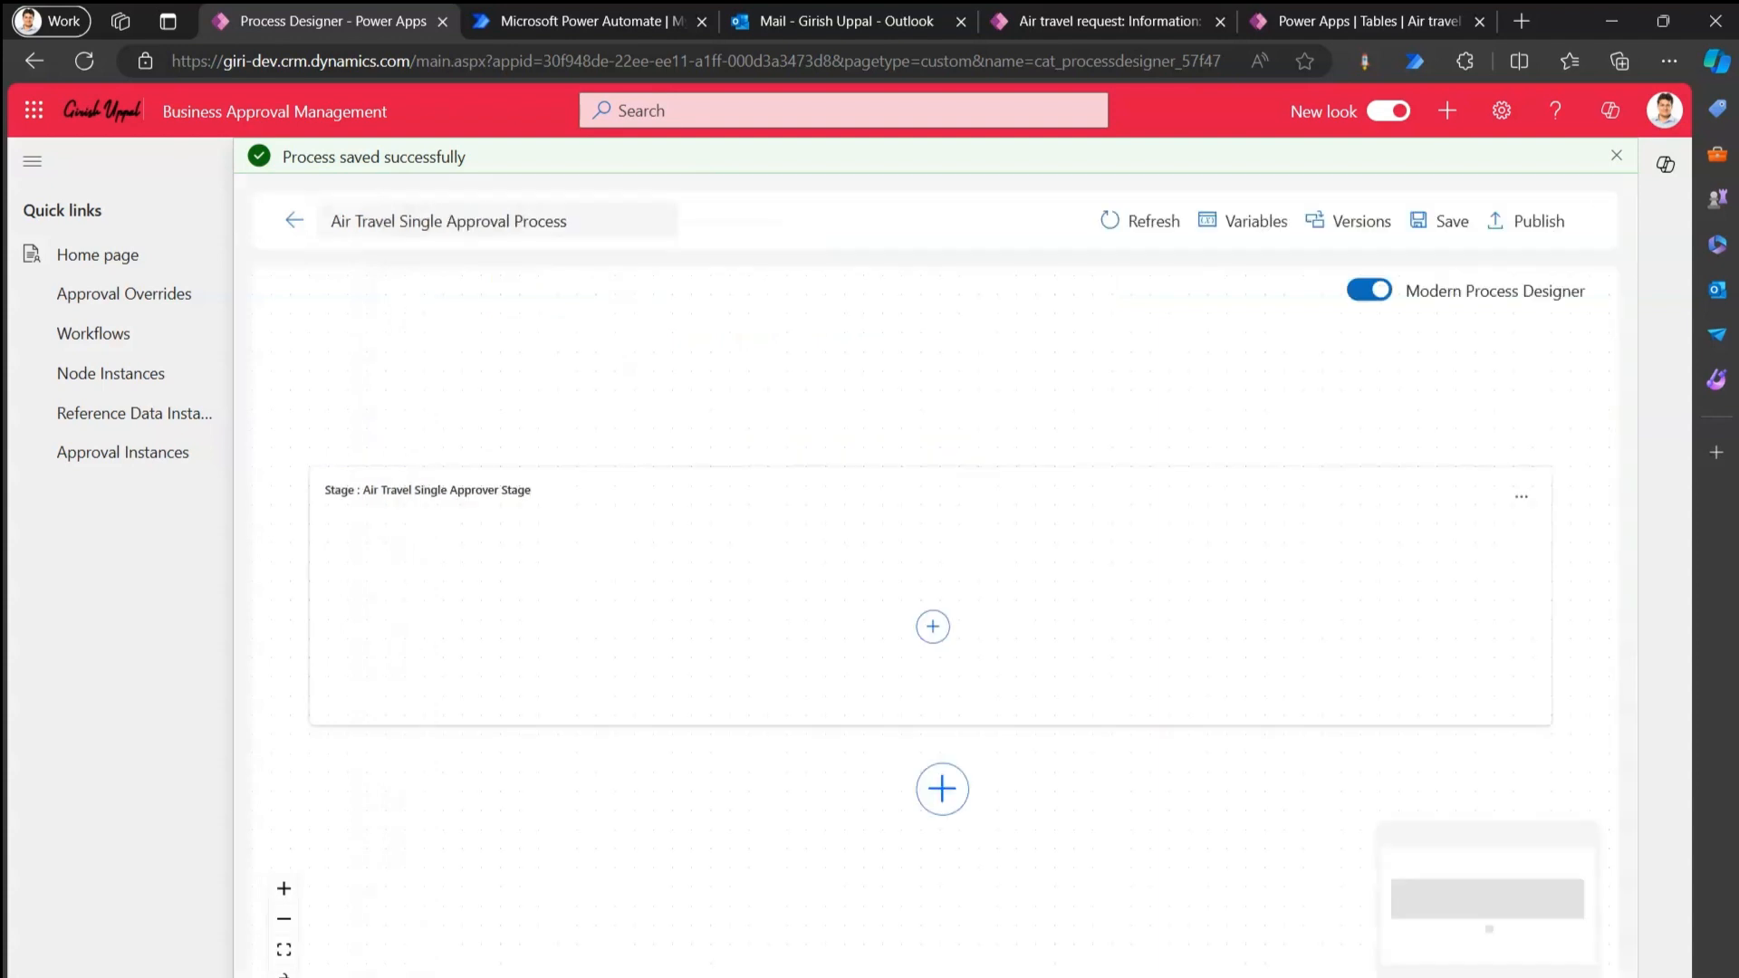
left_click(933, 628)
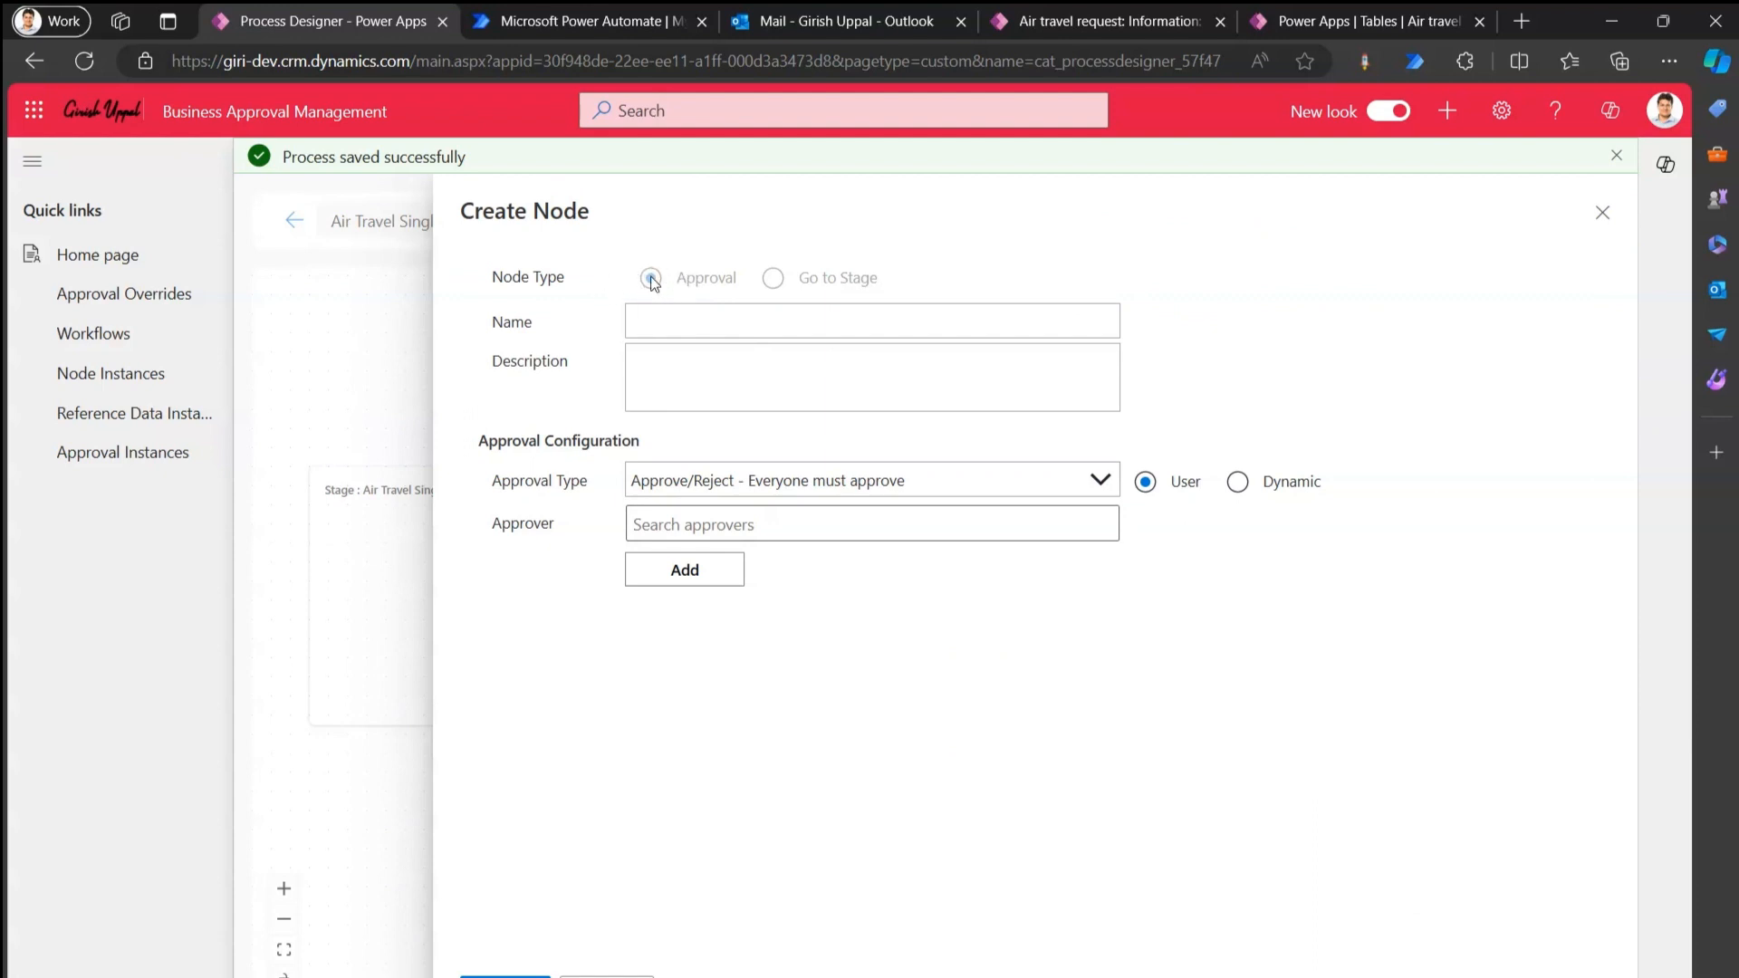
Name the node 'Air Travel Approval Manager', describe it as the name plus 'desc', keep Everyone must approve.
left_click(700, 323)
type("Air Travel Approval Manager")
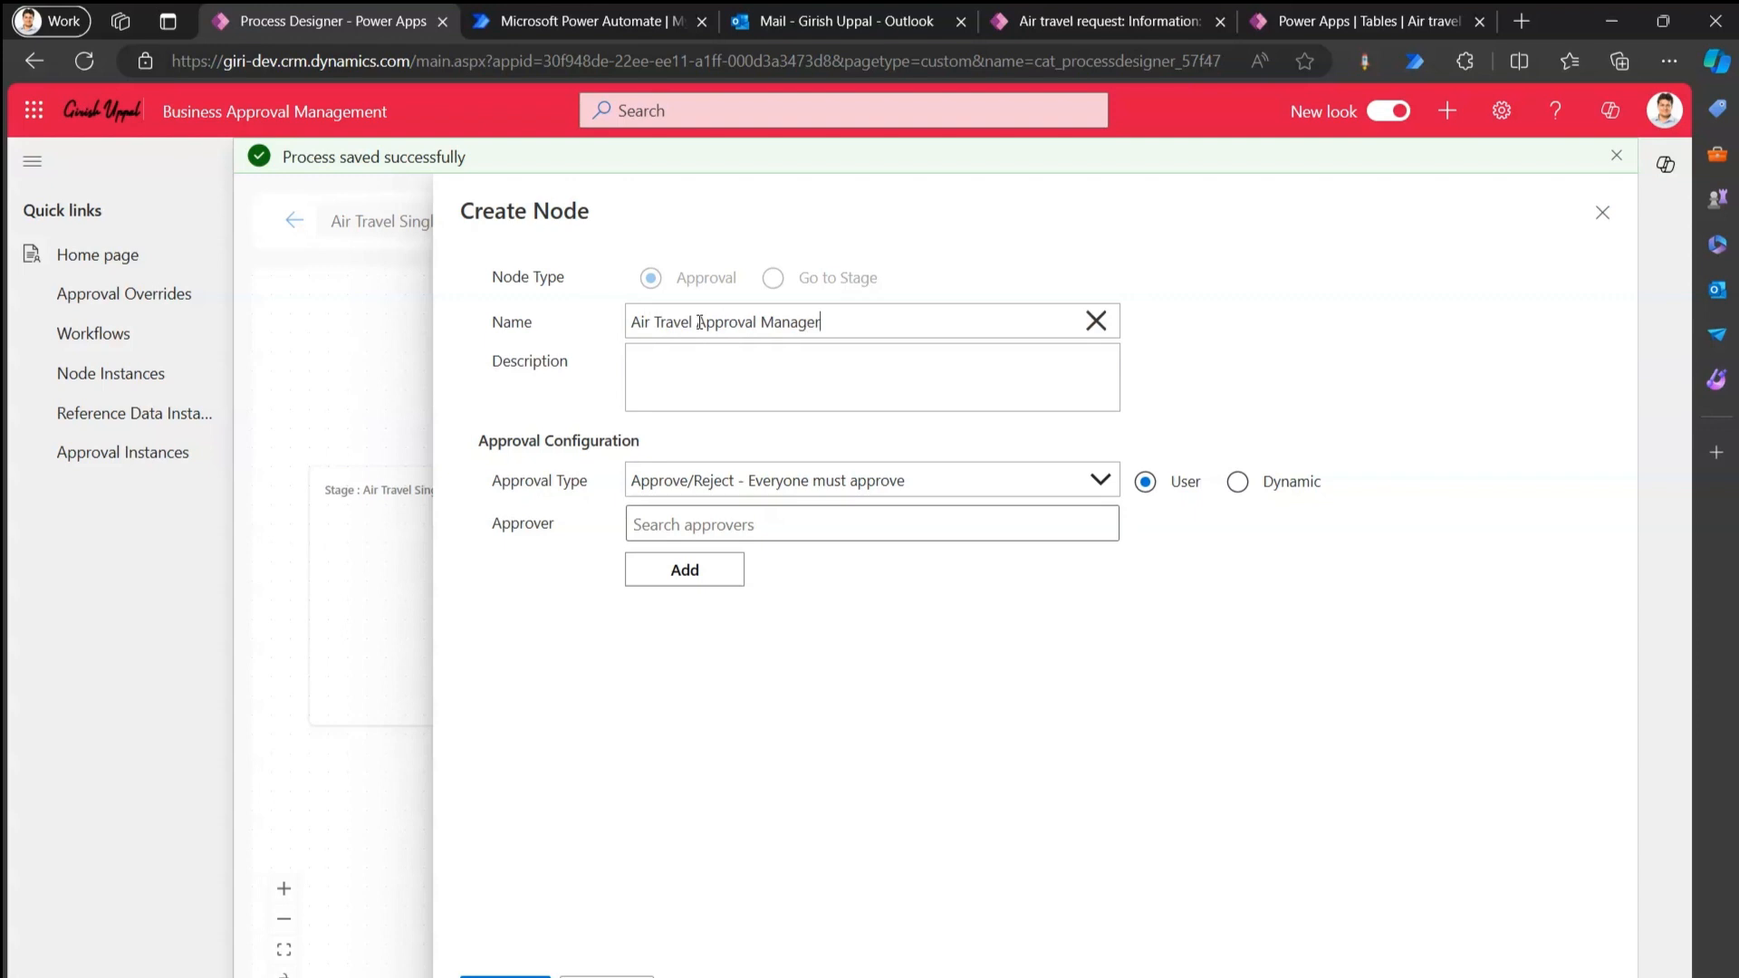
key("ctrl+a")
key("ctrl+c")
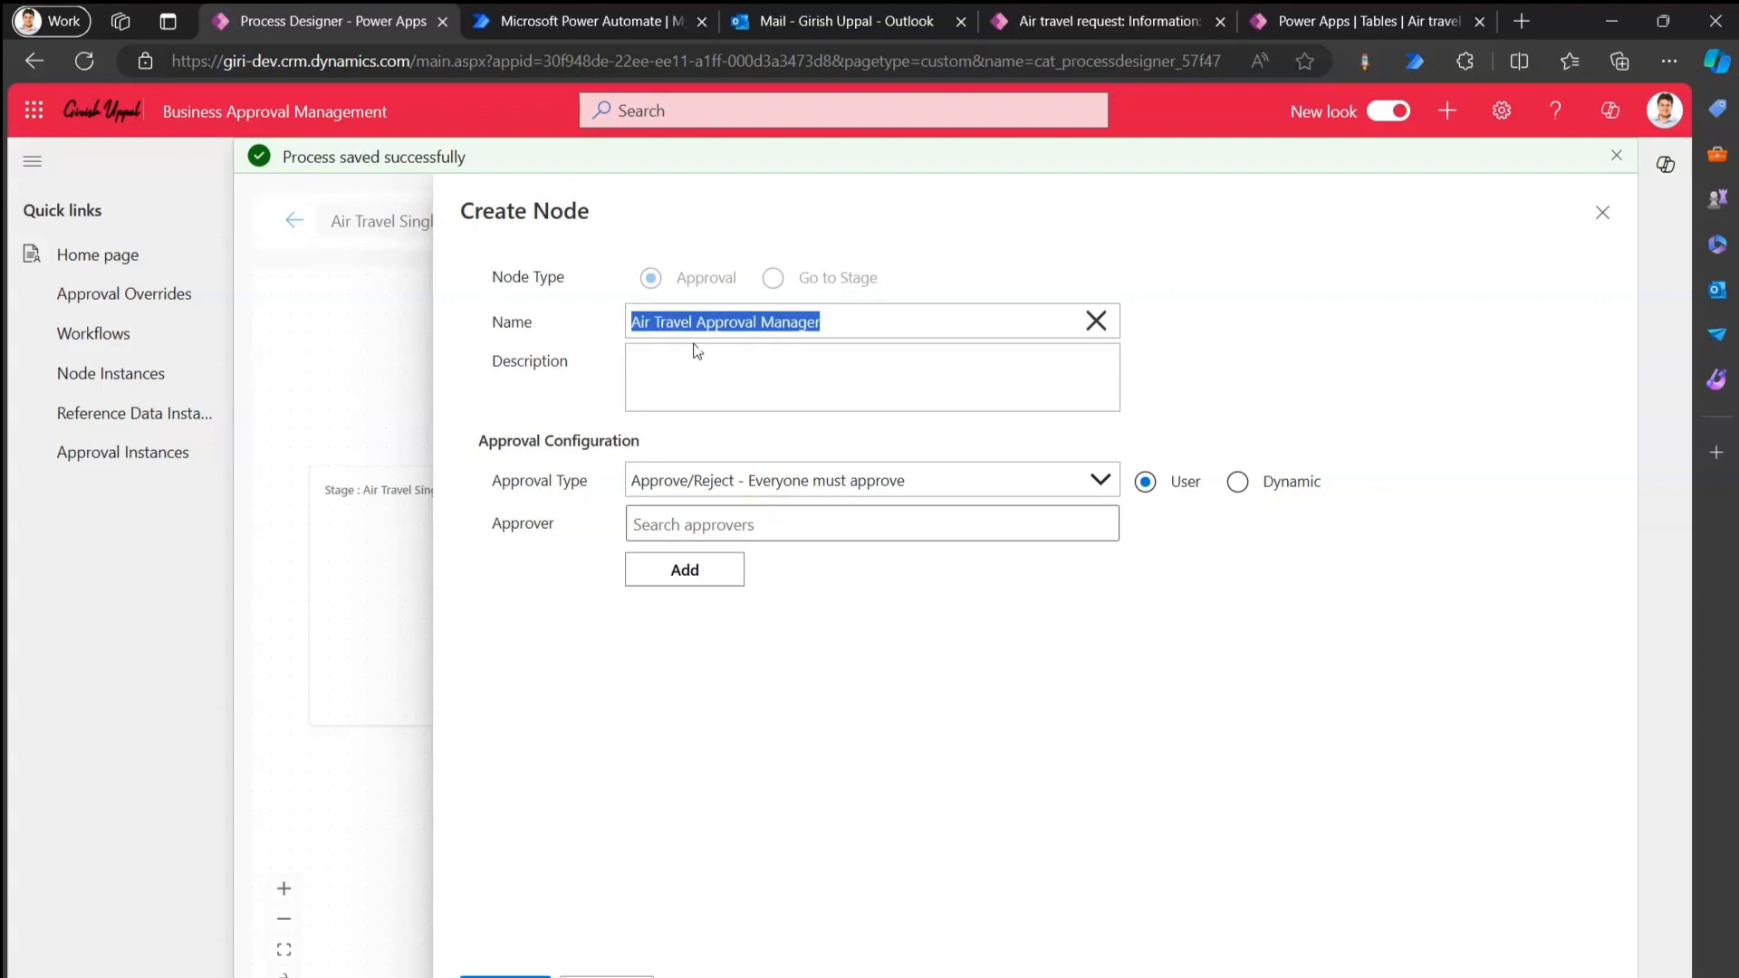
left_click(748, 380)
key("ctrl+v")
type("d")
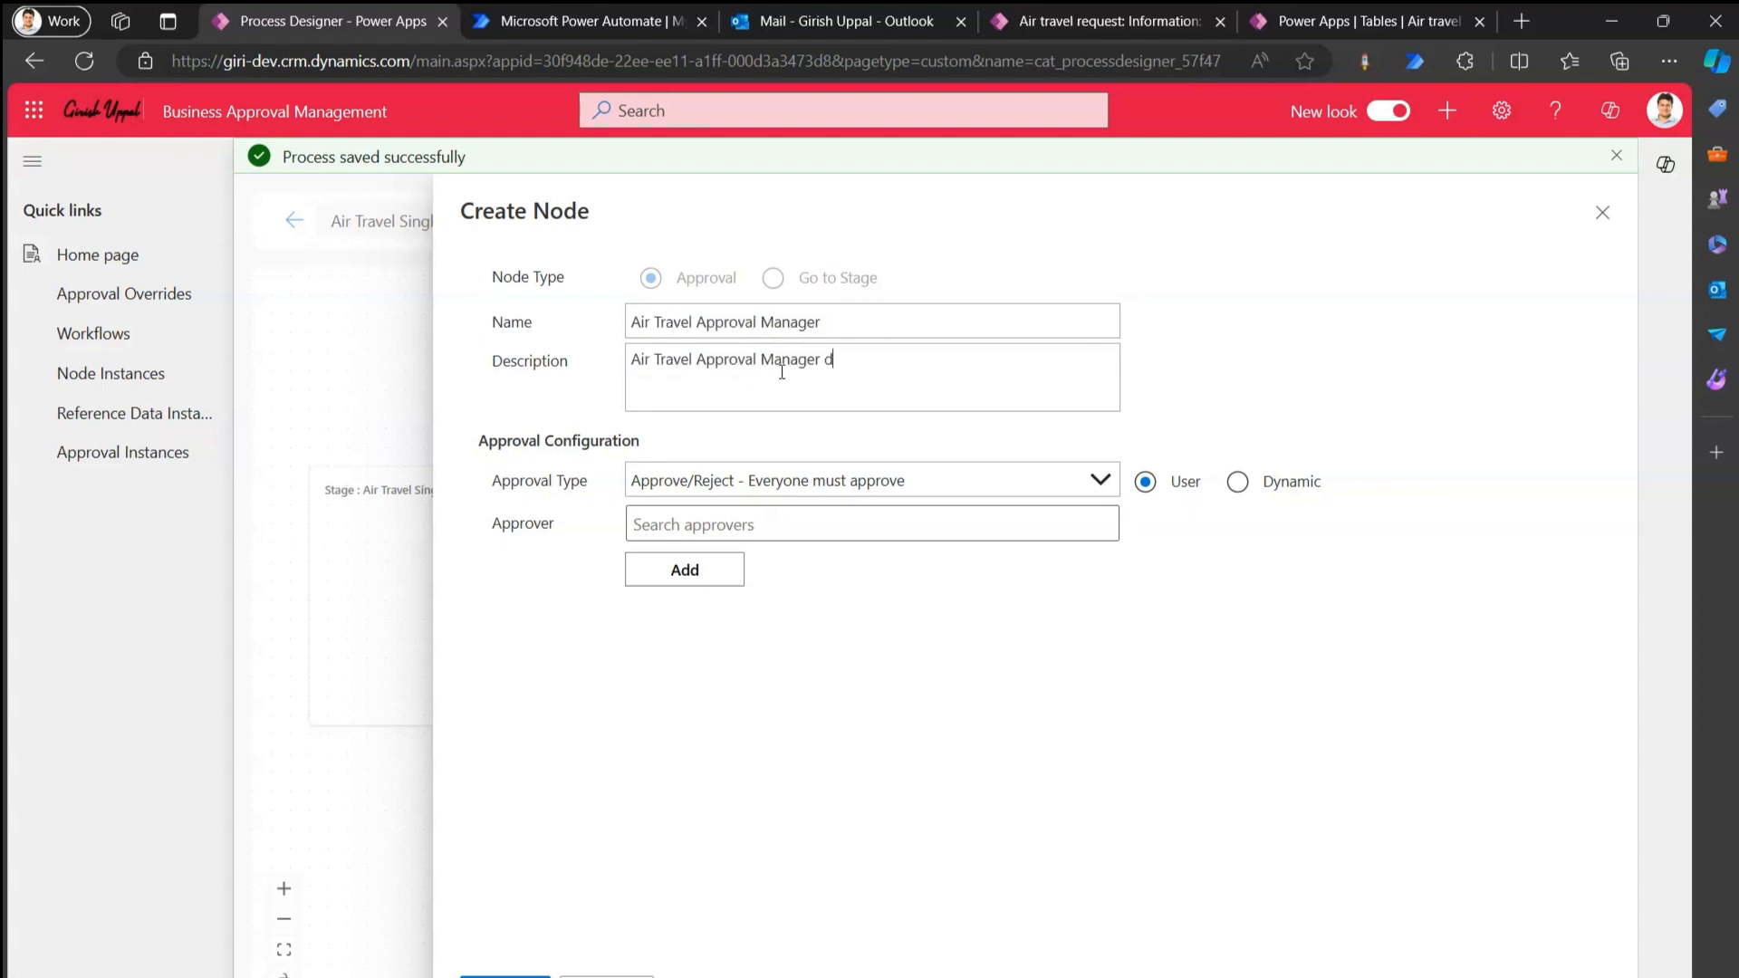
type("esc")
left_click(730, 488)
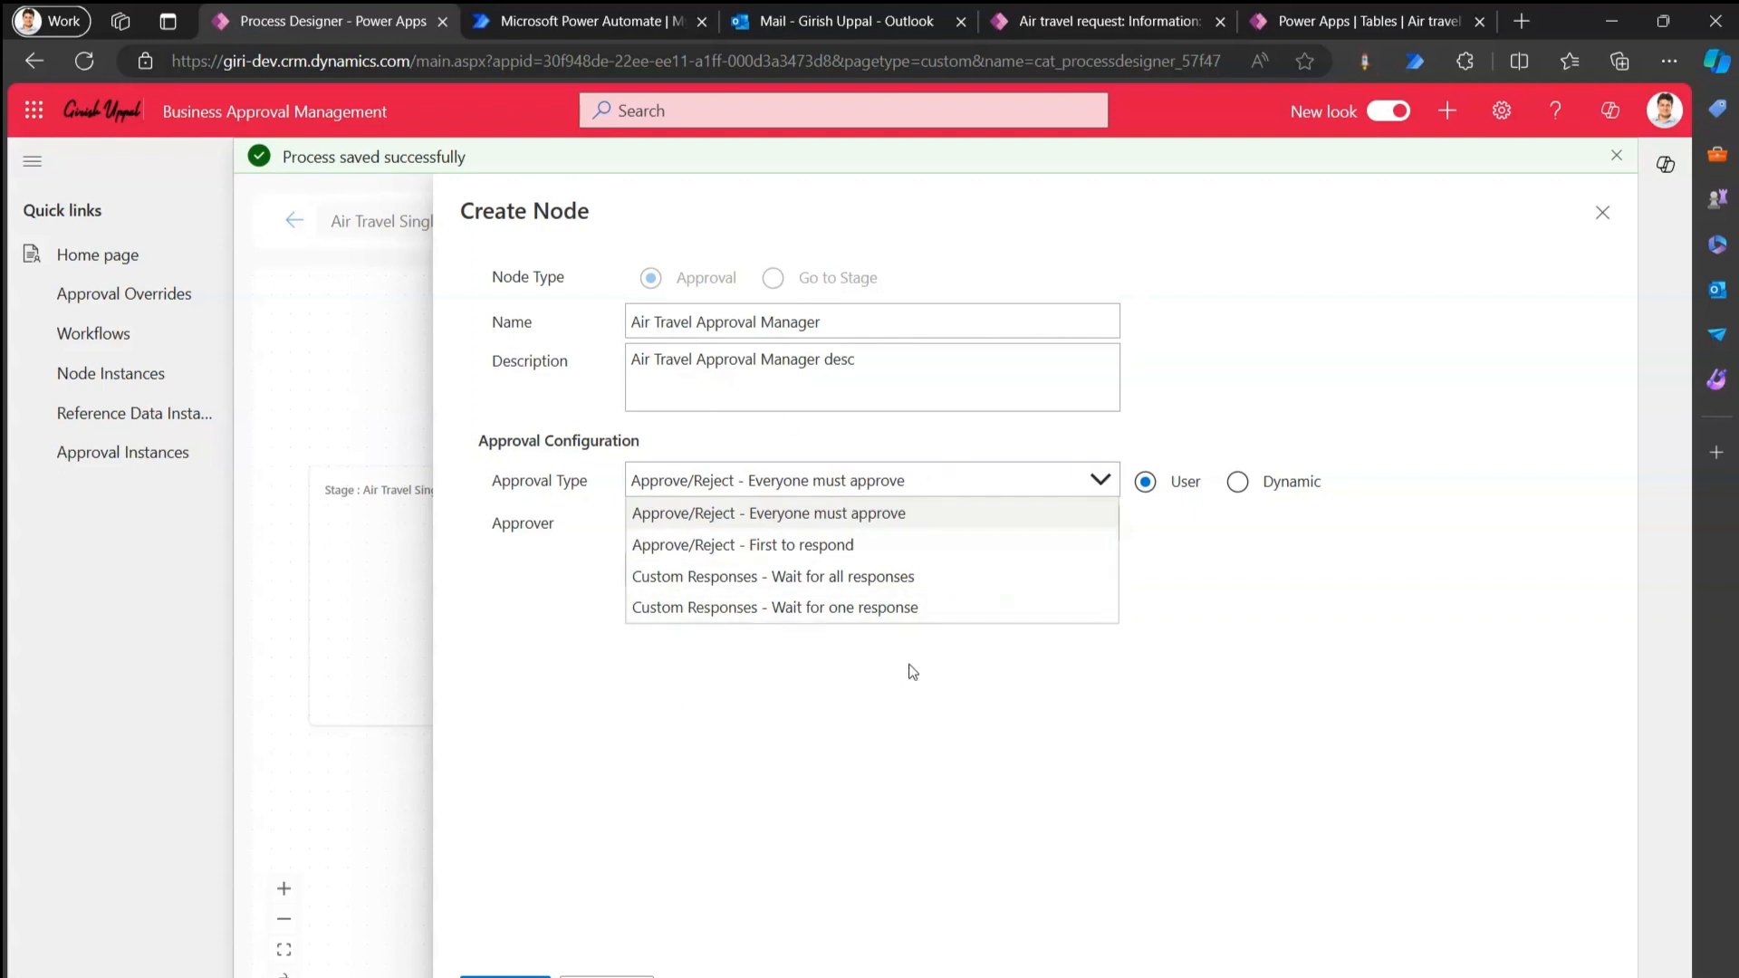
left_click(806, 511)
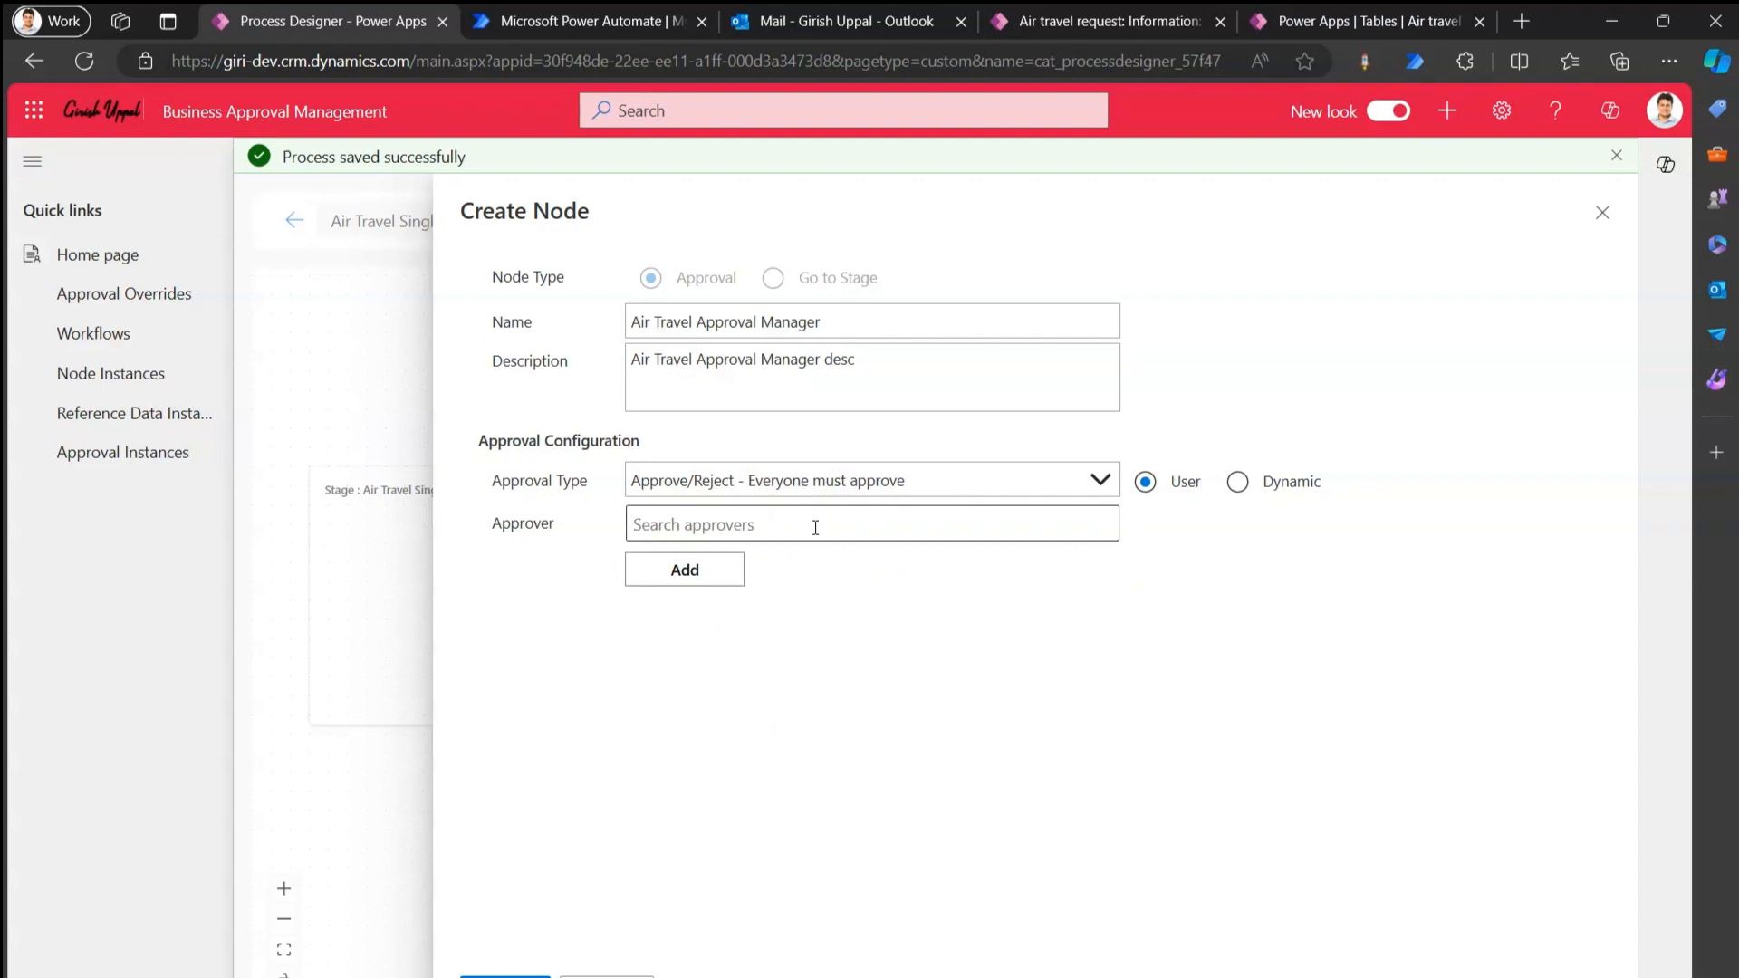
Search for the suggested user and add them as the node's approver.
left_click(815, 527)
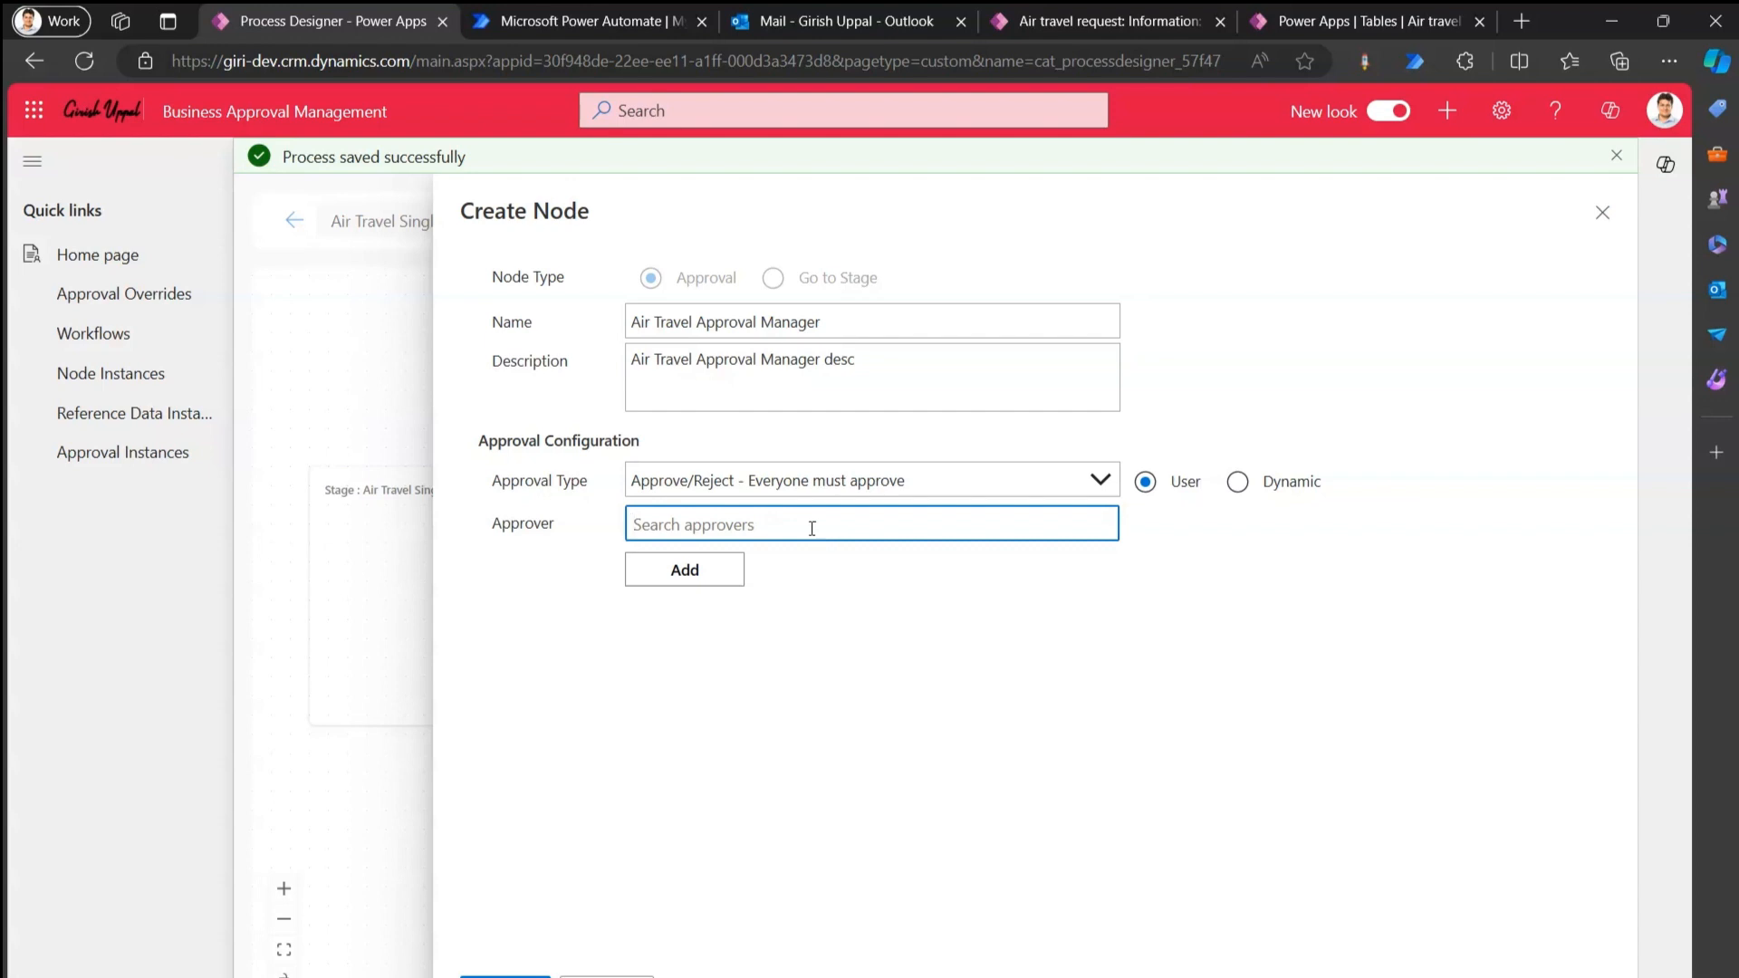
type("ale")
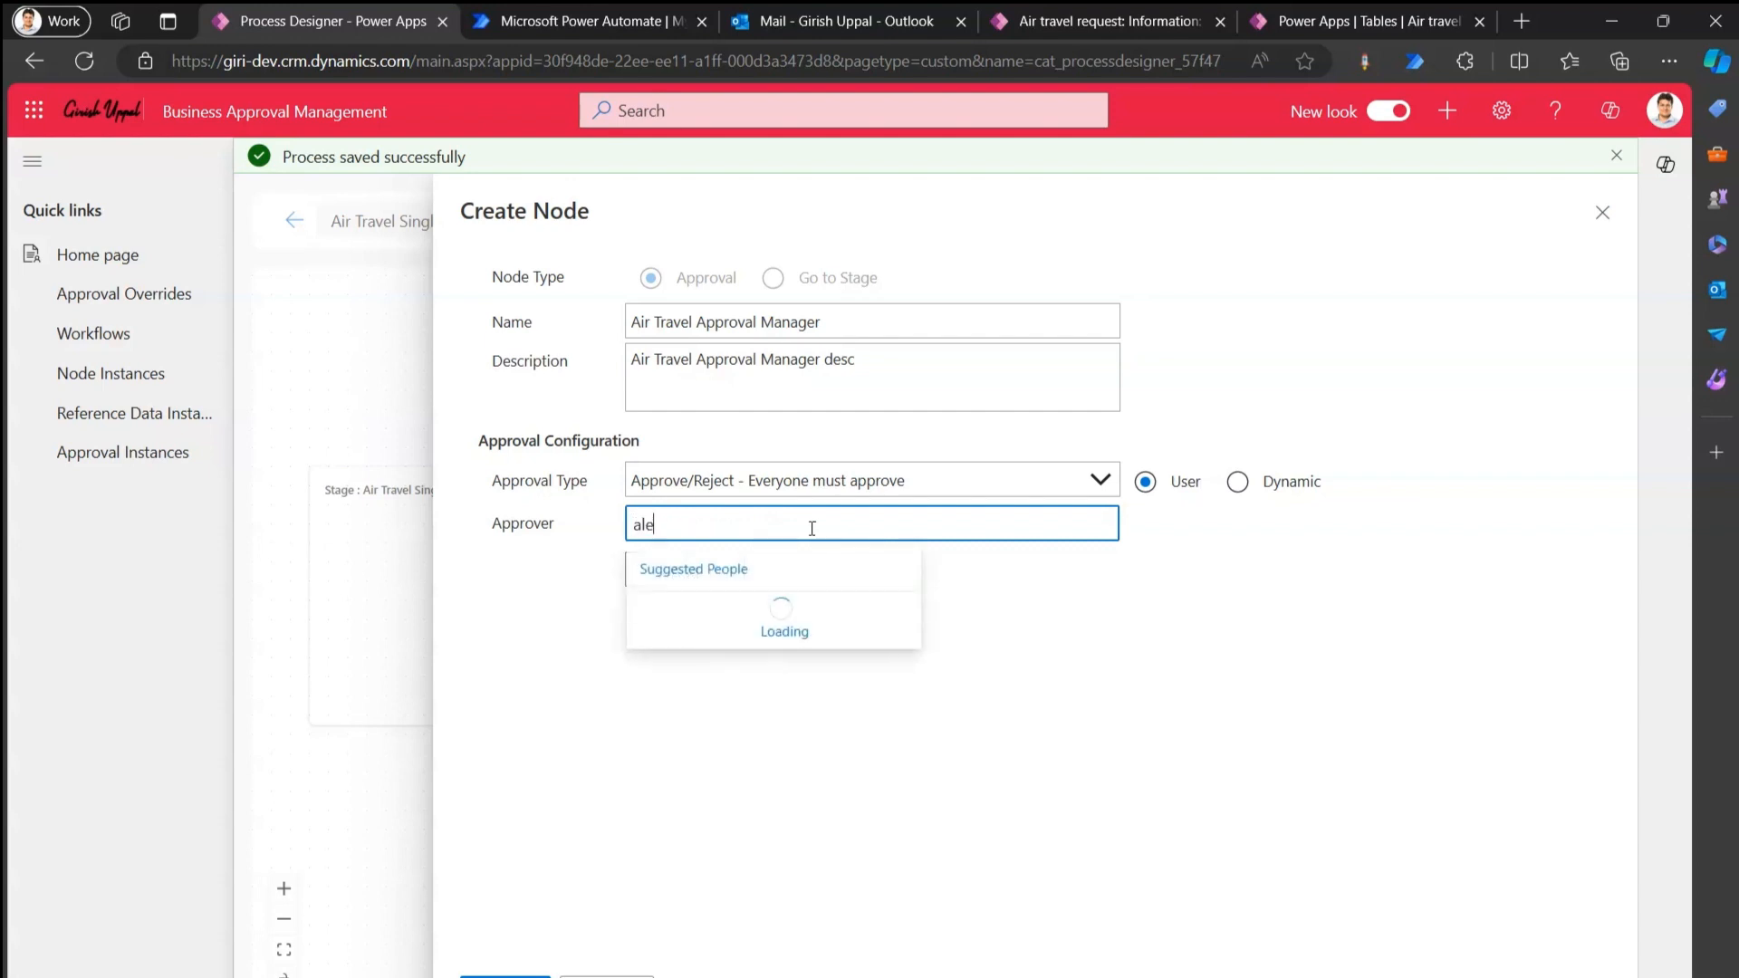
type("x")
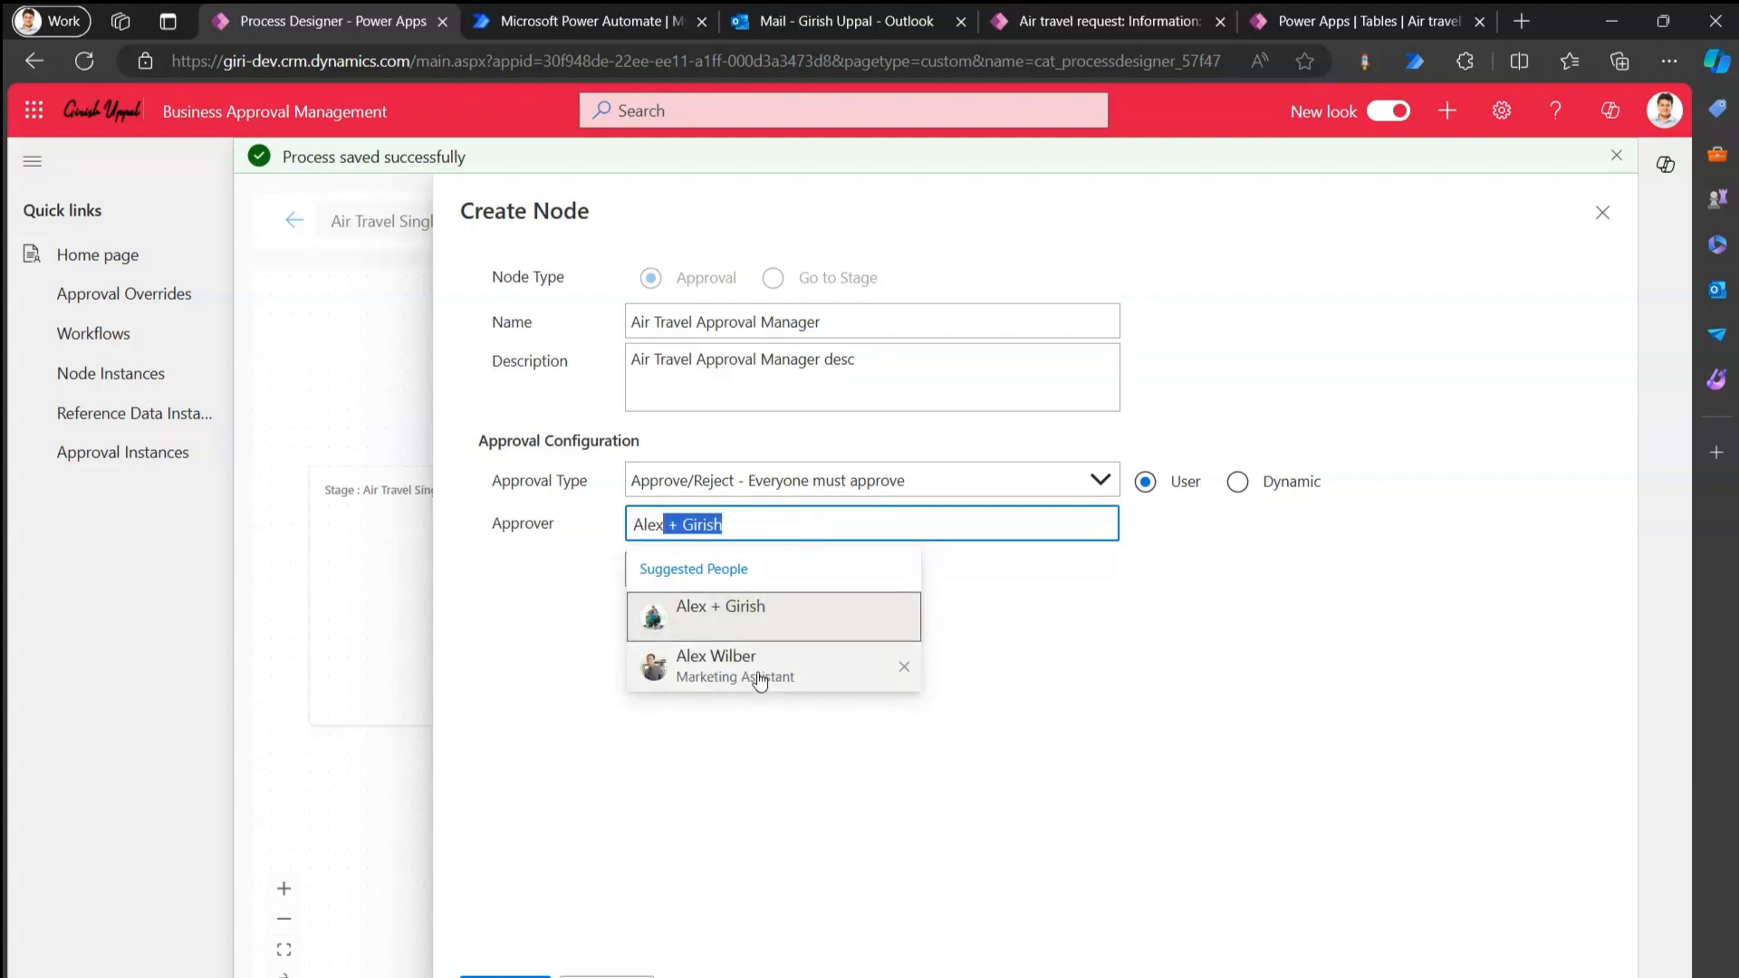
left_click(756, 665)
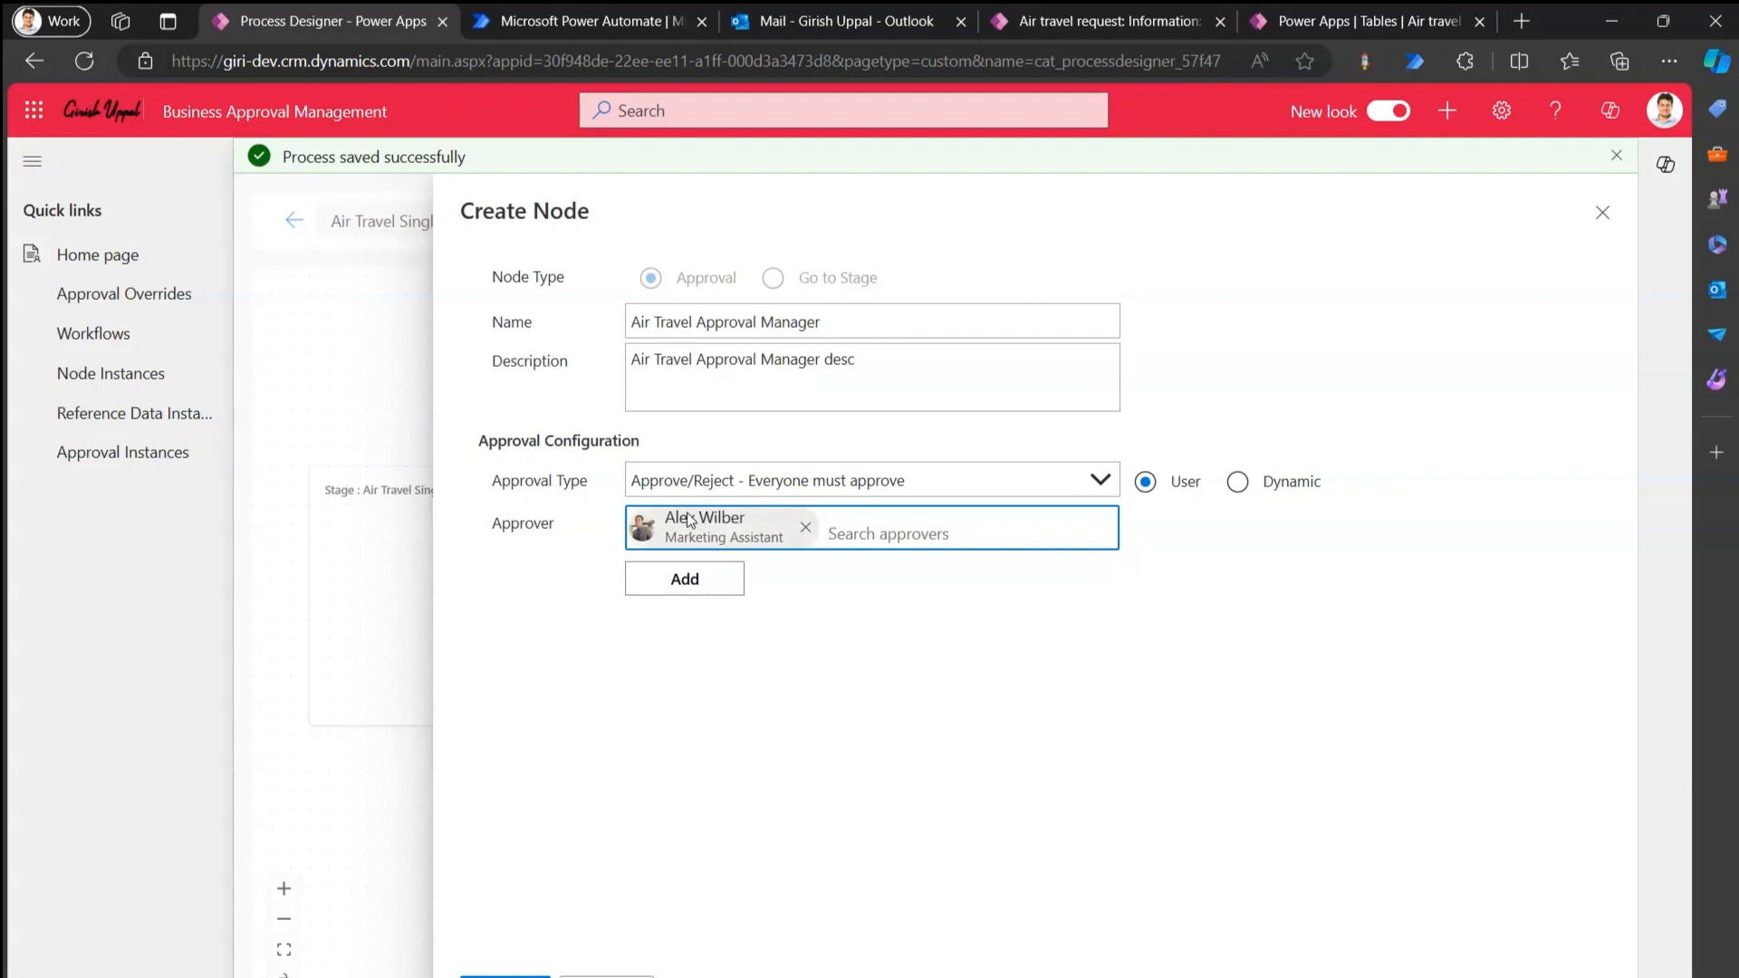
left_click(680, 587)
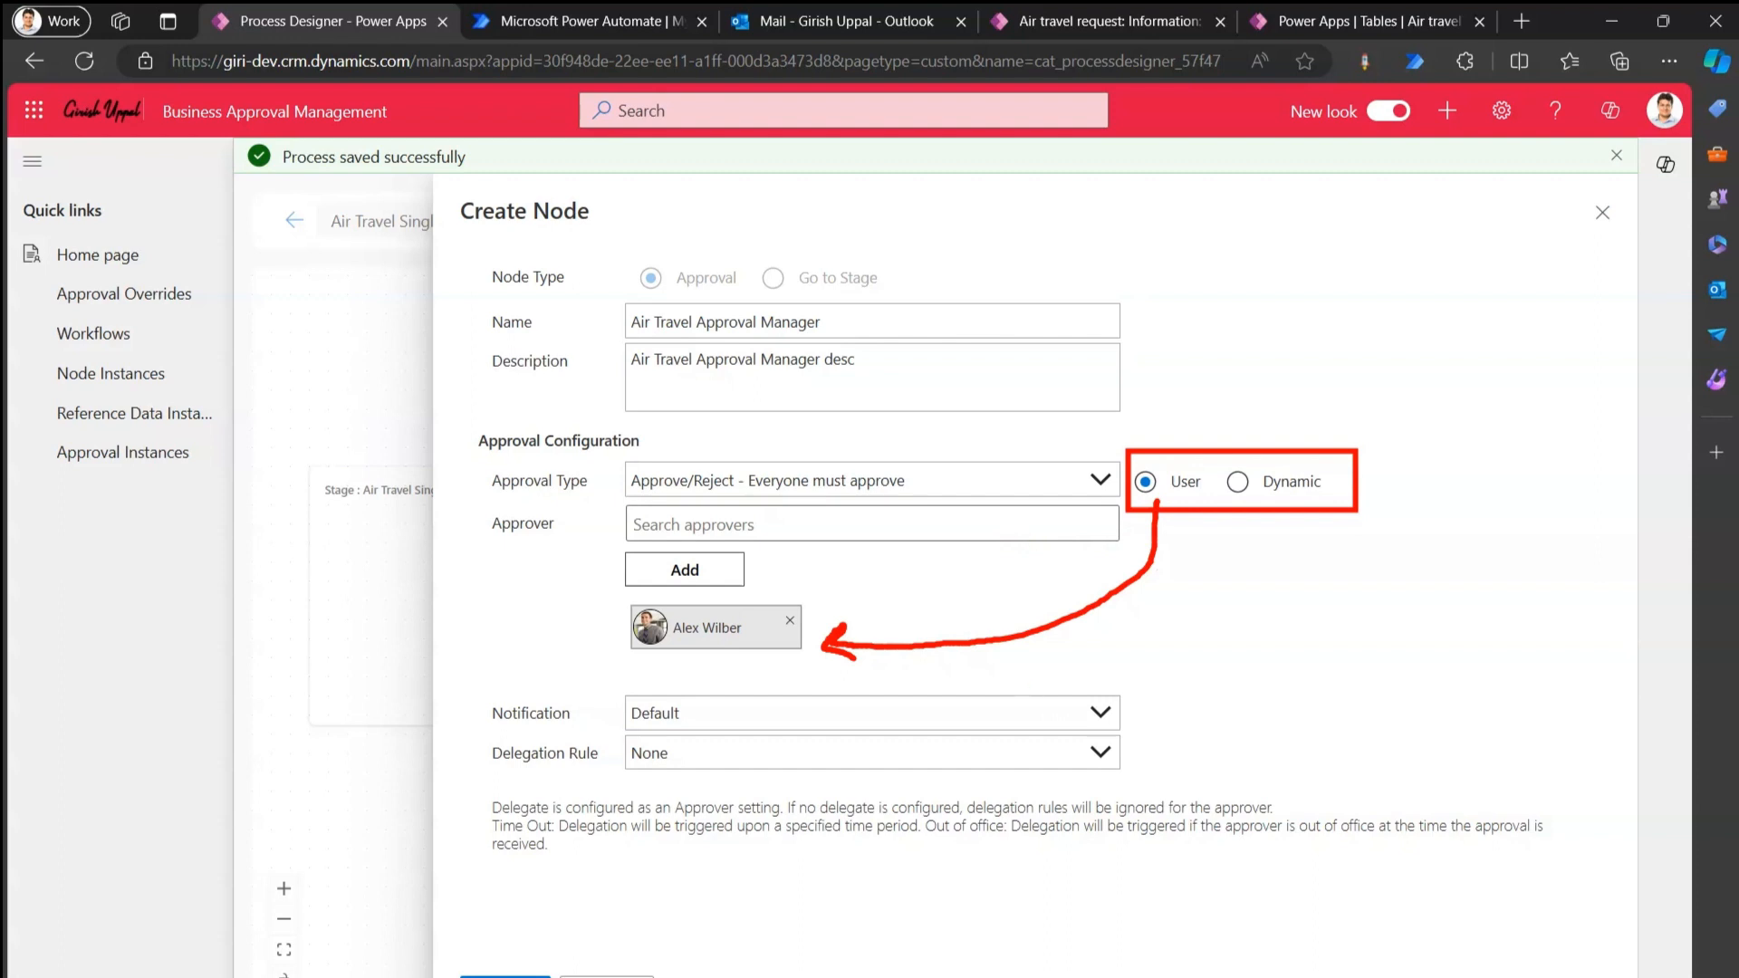
Keep Default notifications and no delegation rule, and save the node.
left_click(757, 713)
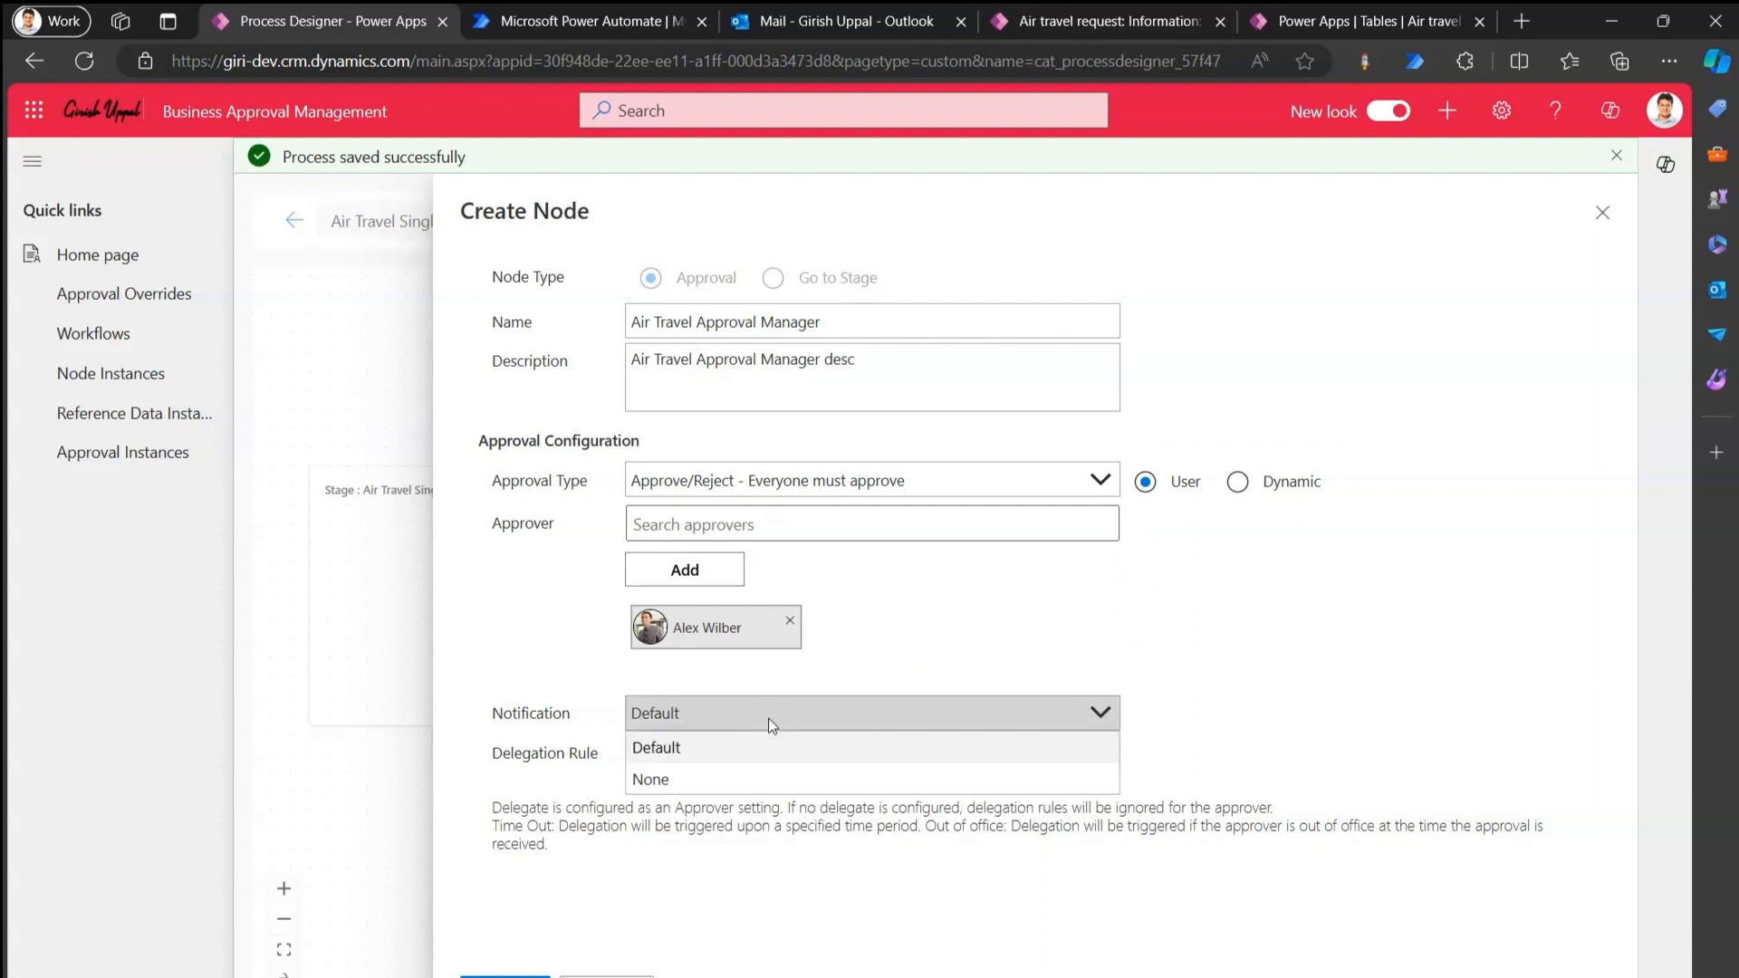
left_click(769, 715)
left_click(759, 761)
left_click(760, 765)
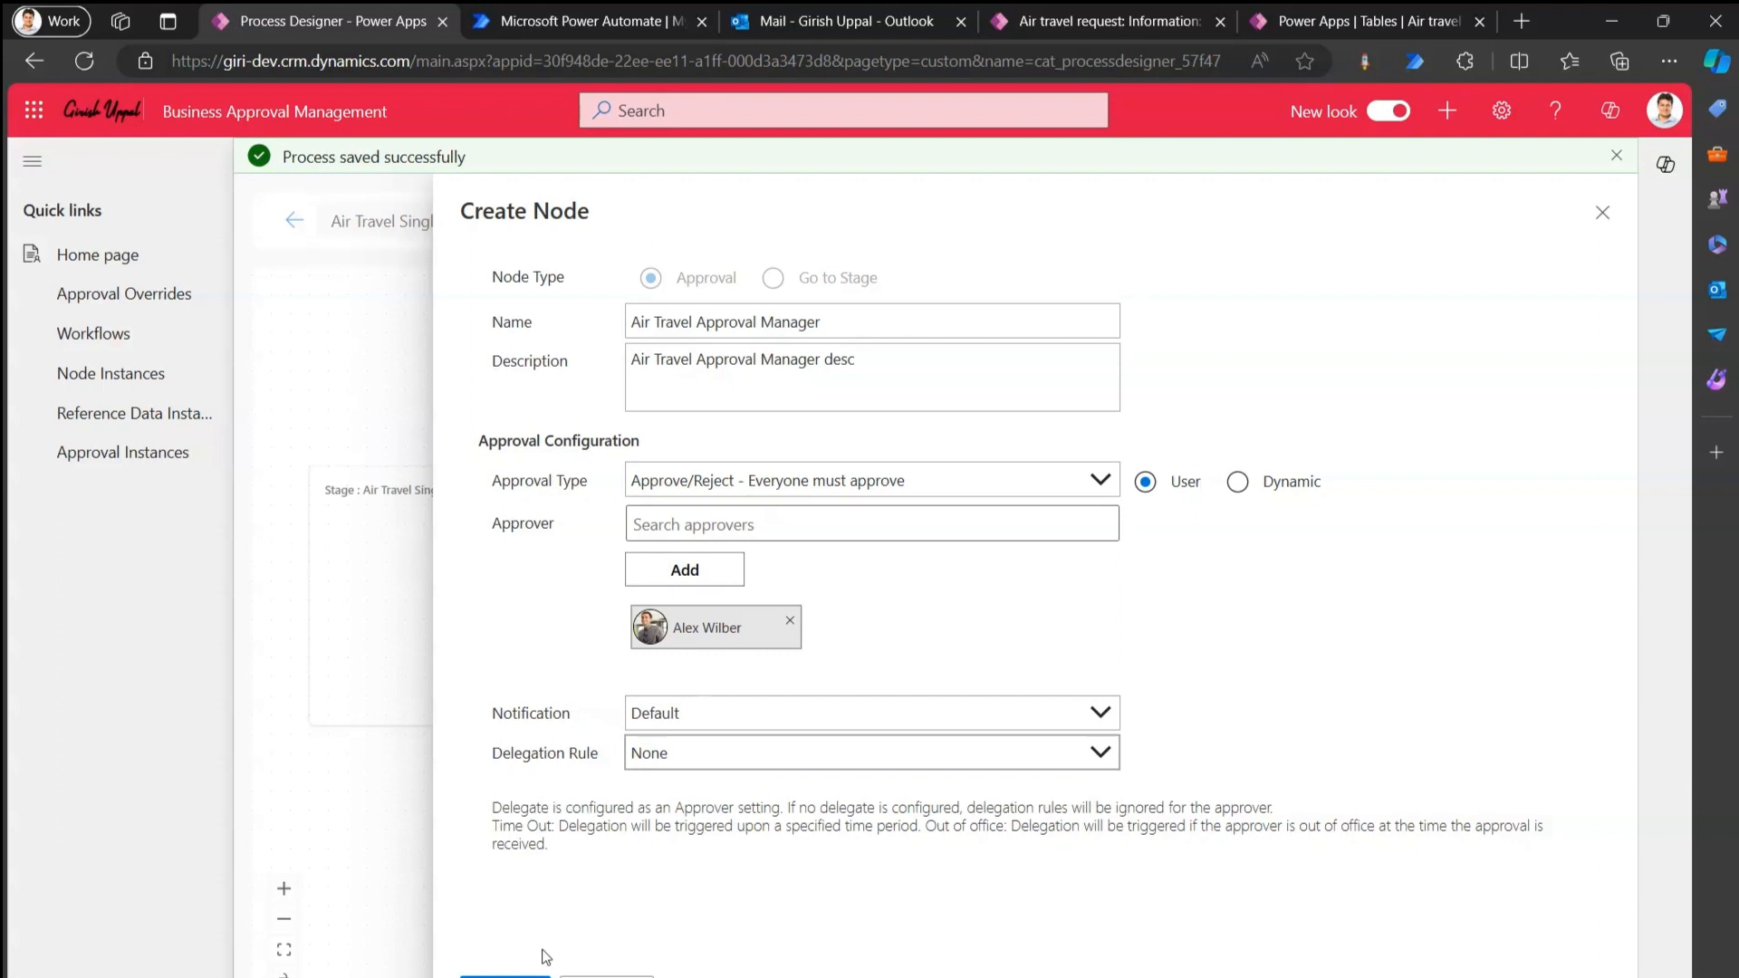
left_click(504, 976)
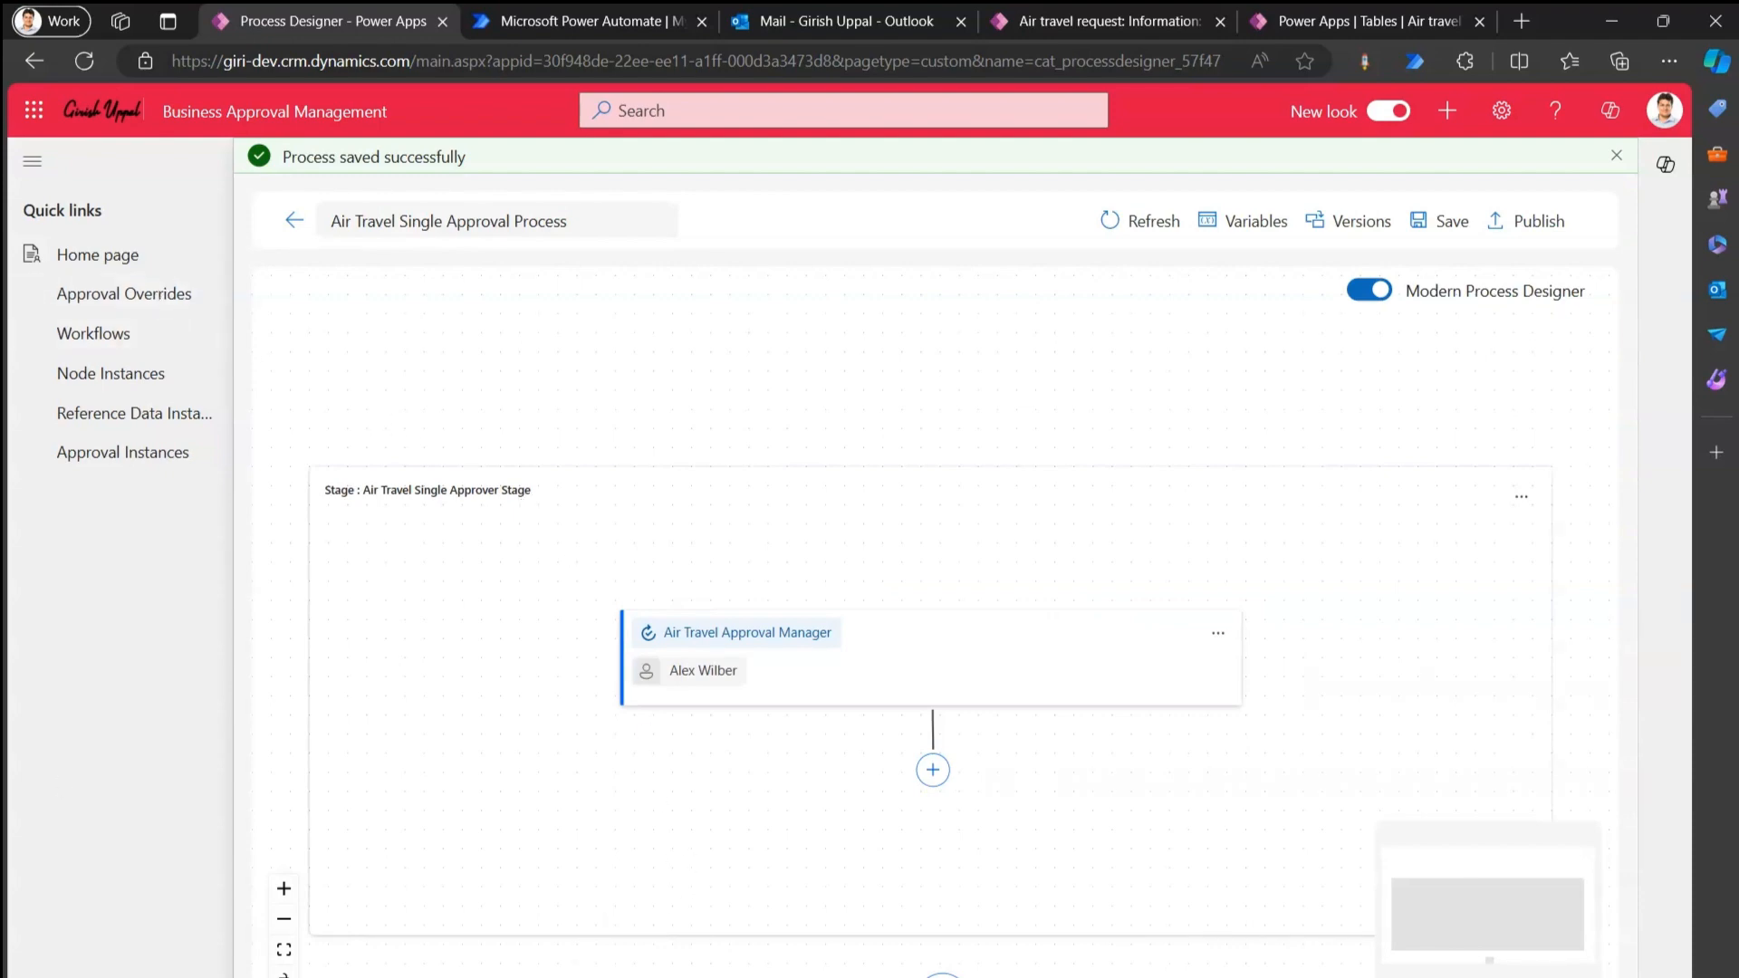
Browse the workflow, node and reference data instance lists in the runtime area.
left_click(113, 976)
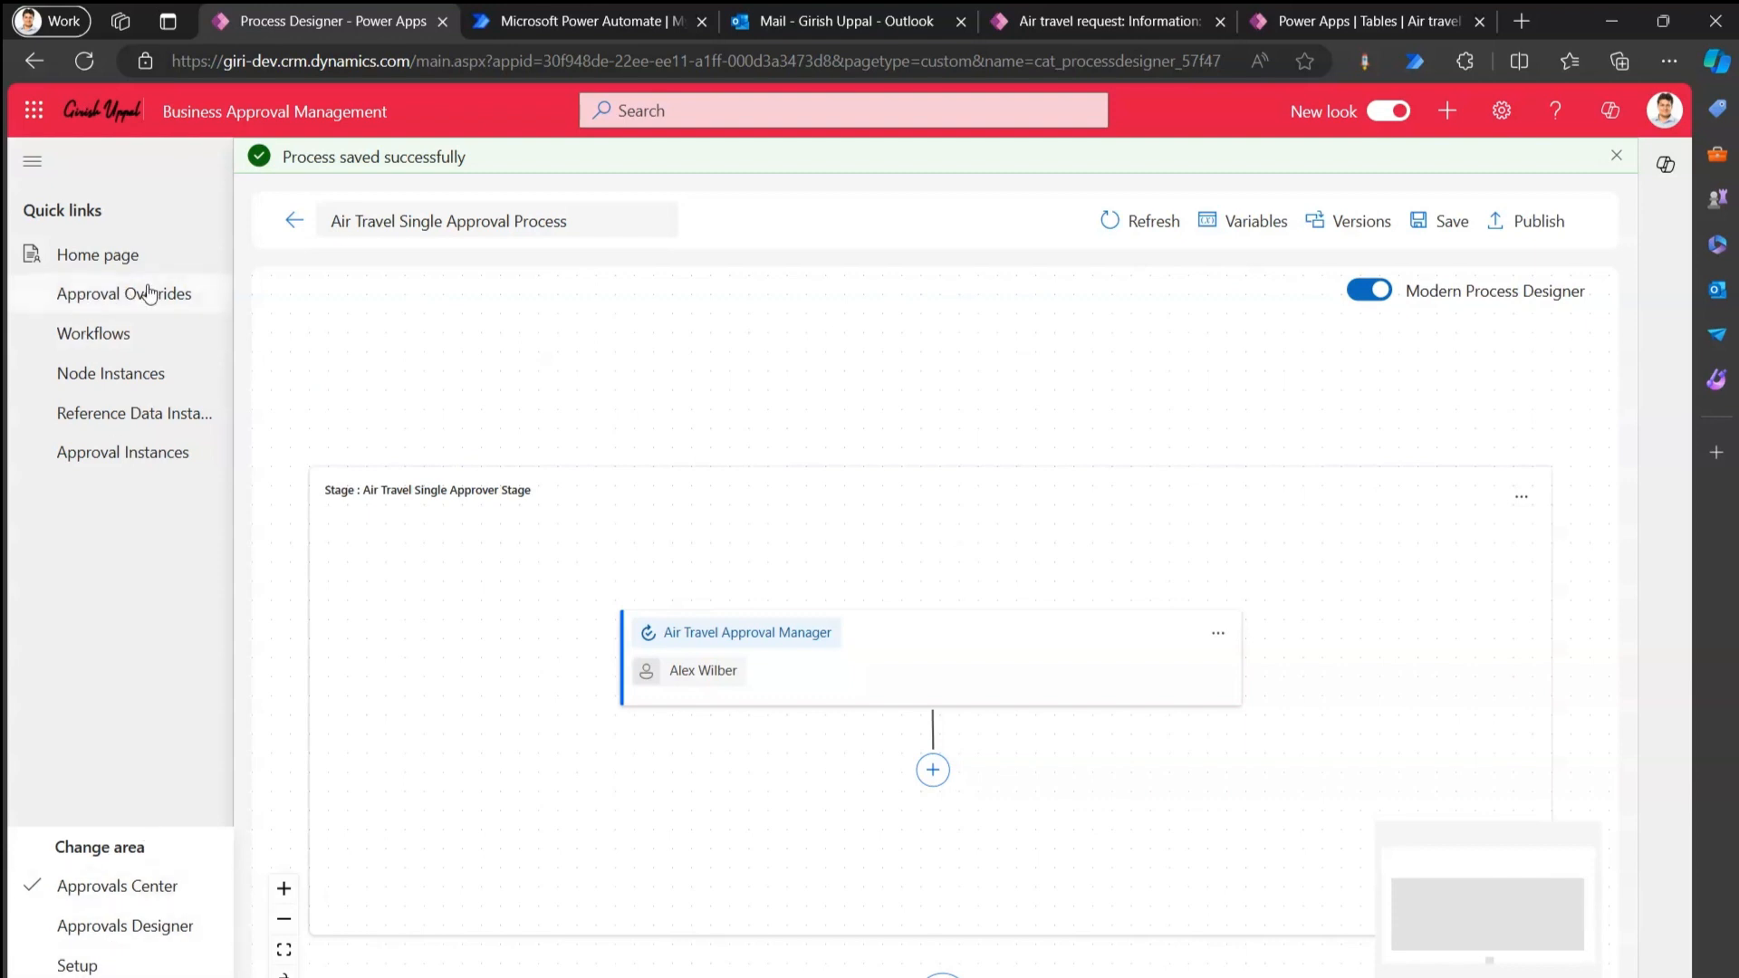
left_click(102, 337)
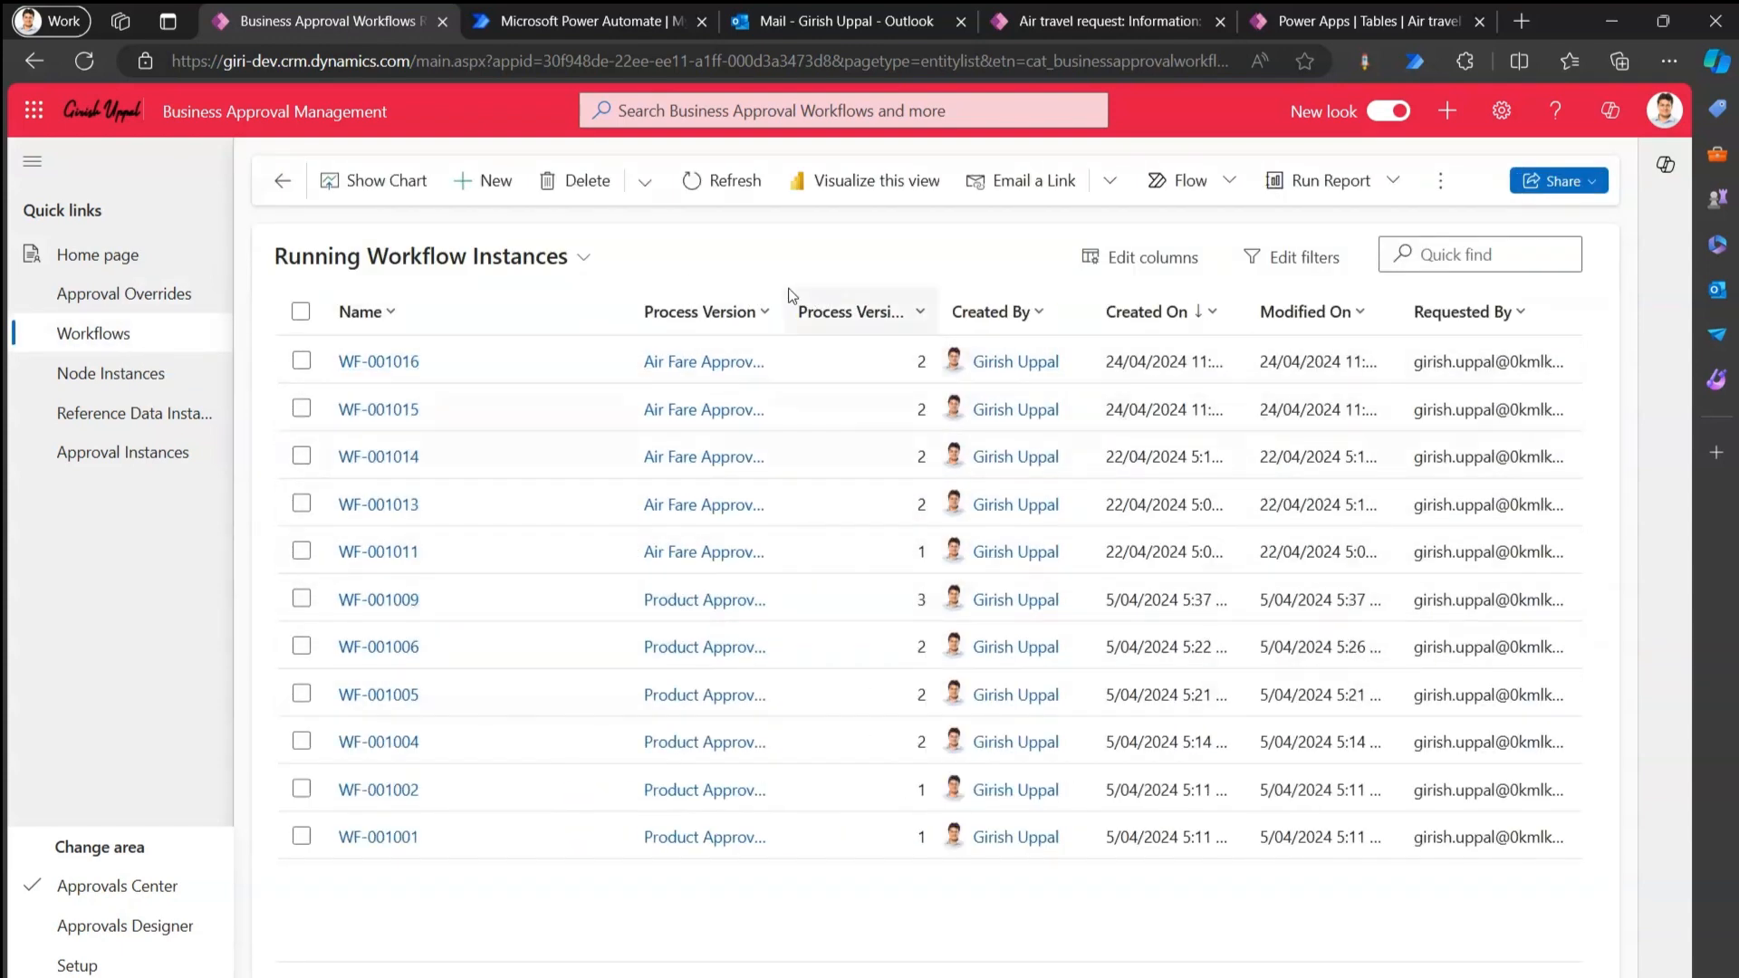
left_click_drag(786, 295, 915, 295)
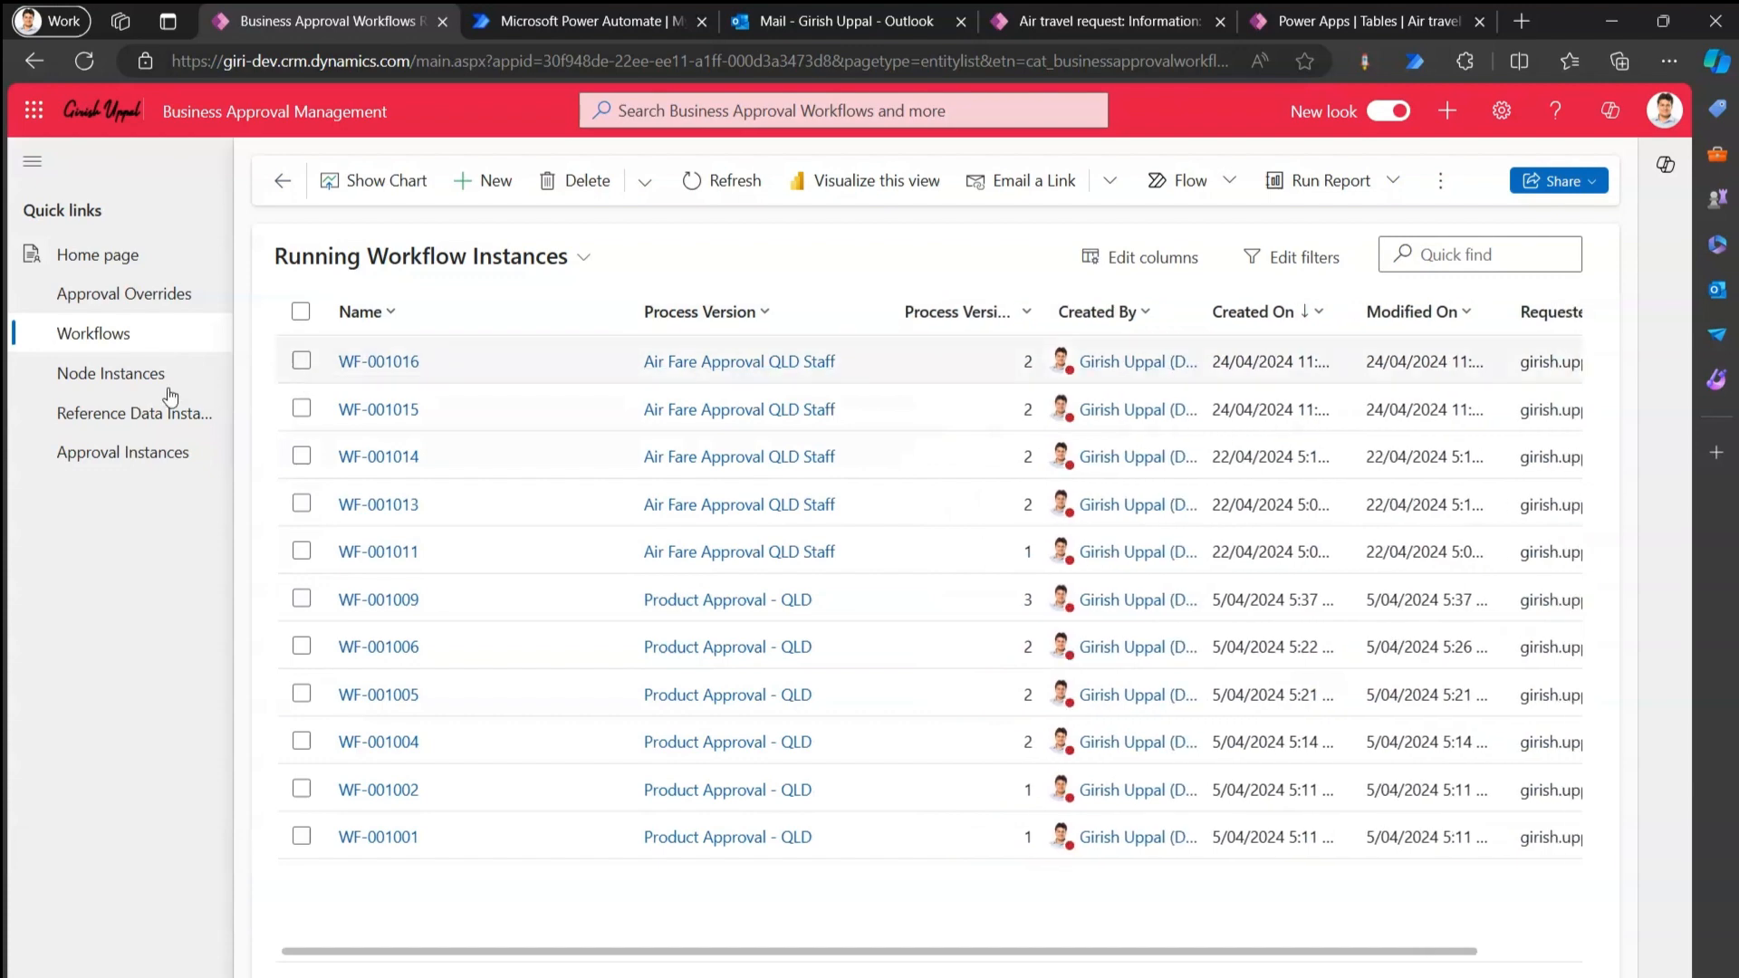
left_click(137, 383)
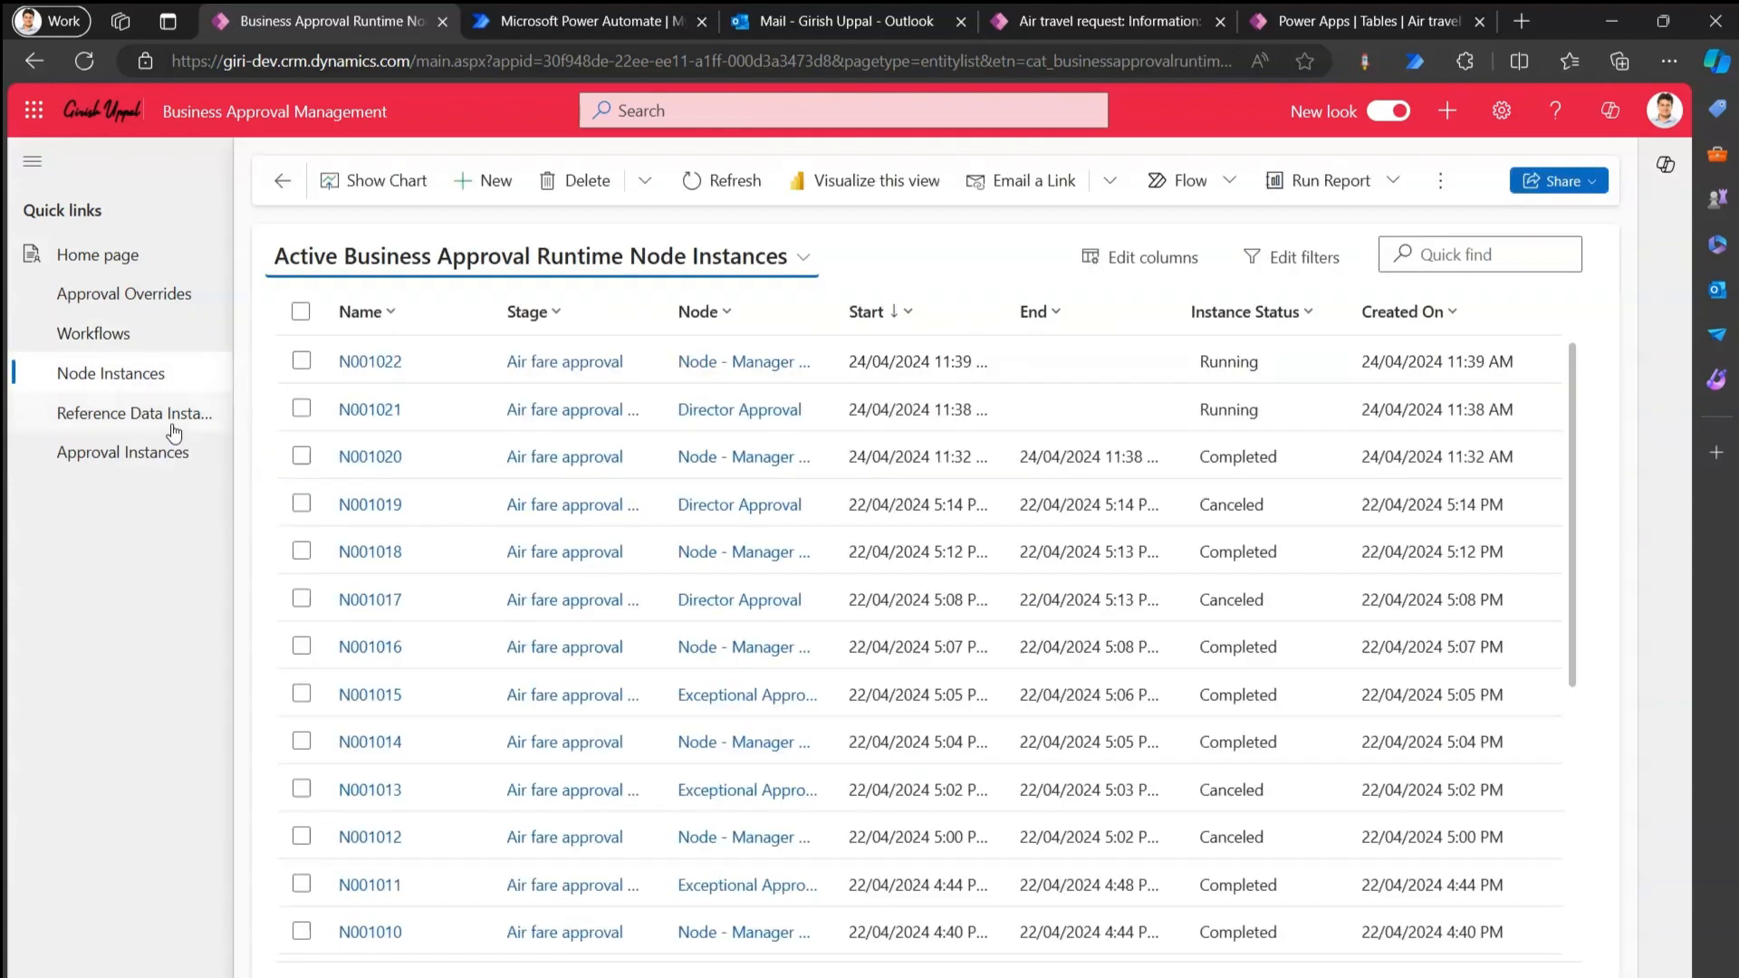
left_click(173, 427)
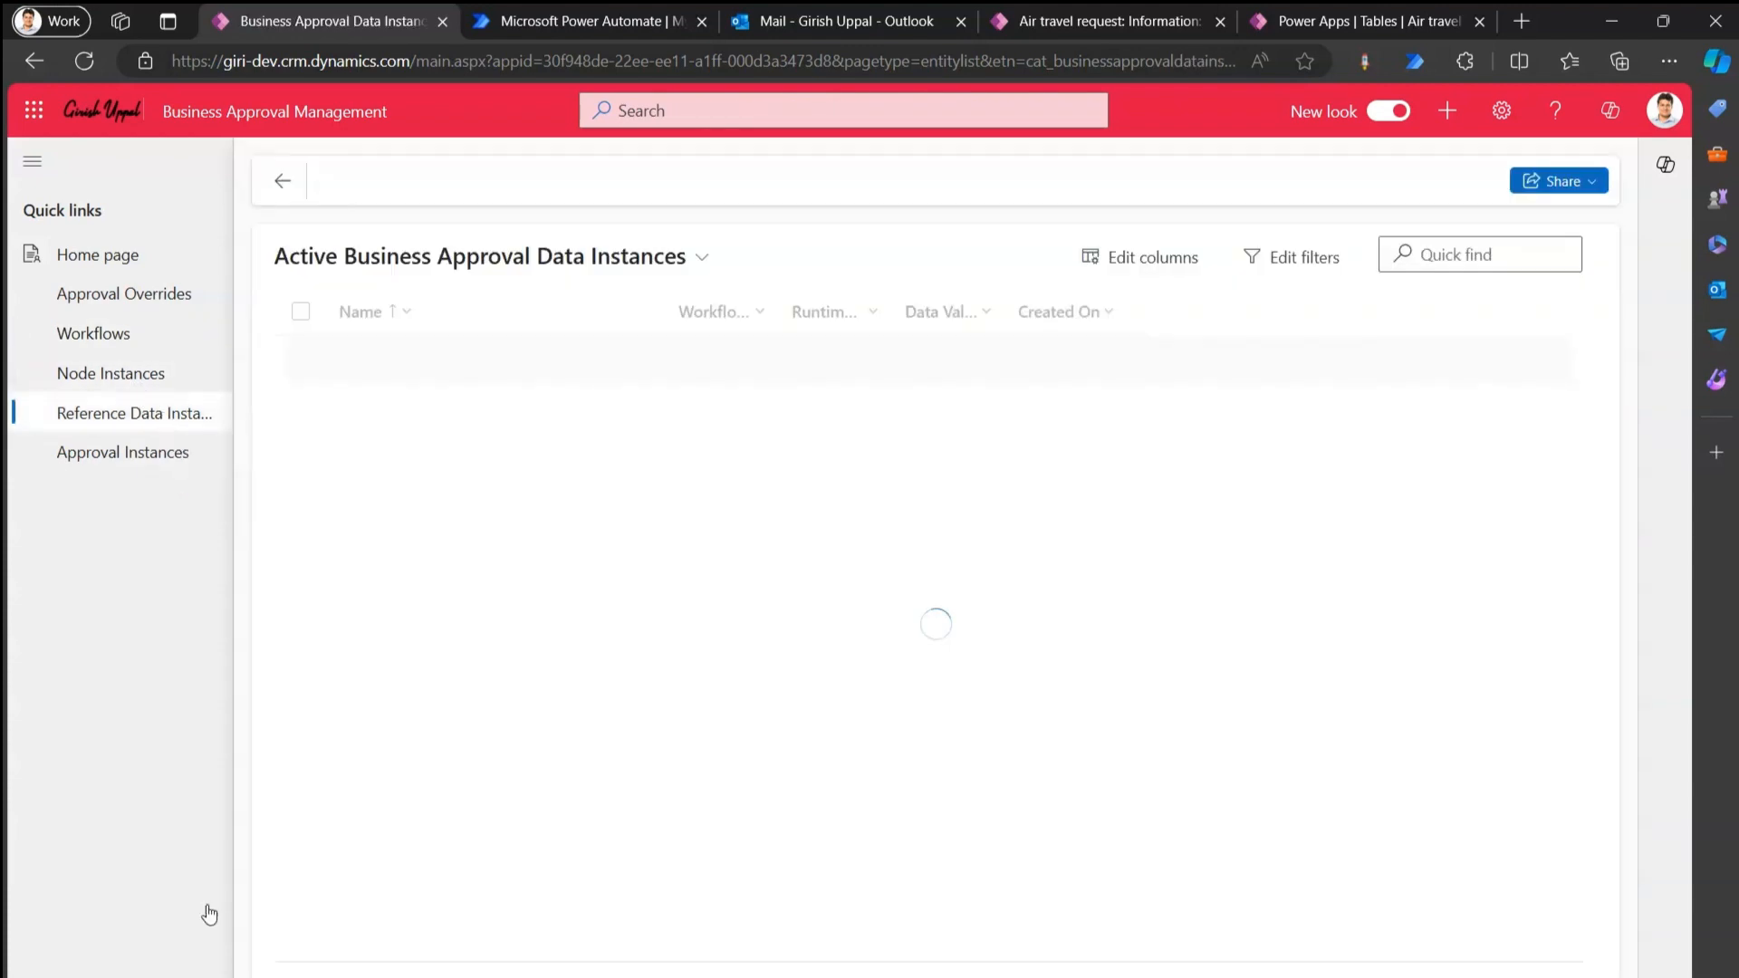
Review the approval stages list in the designer area, then show the approval processes.
left_click(206, 951)
left_click(177, 924)
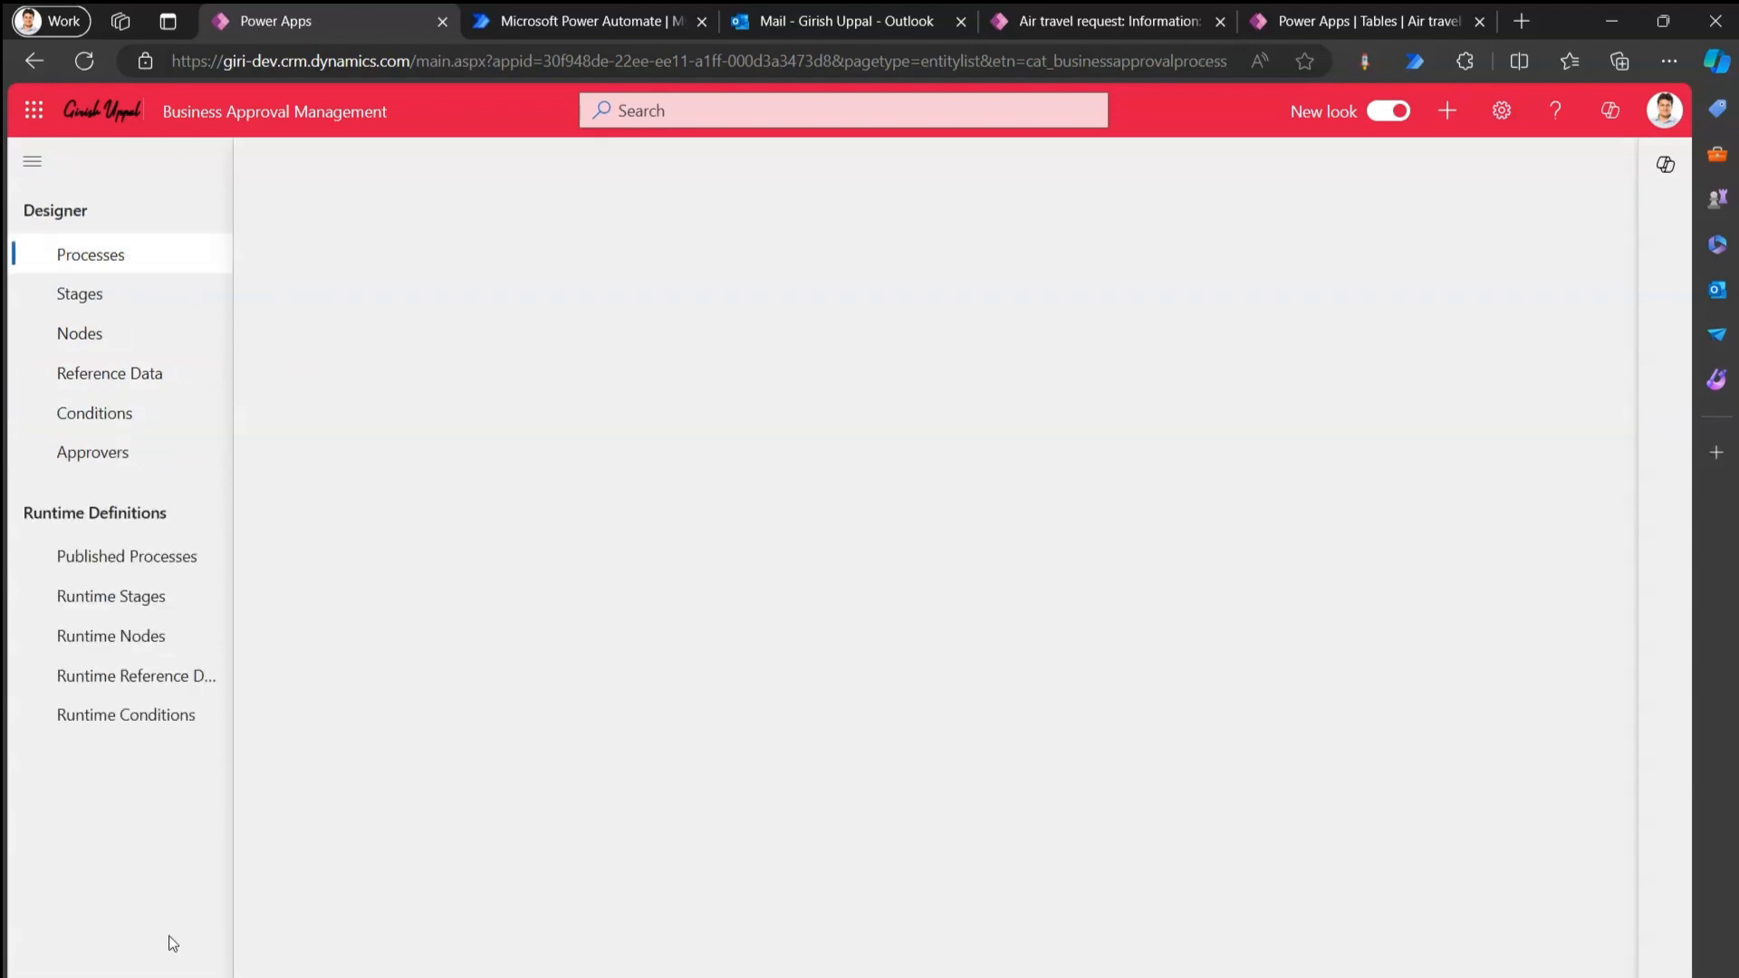
left_click(80, 295)
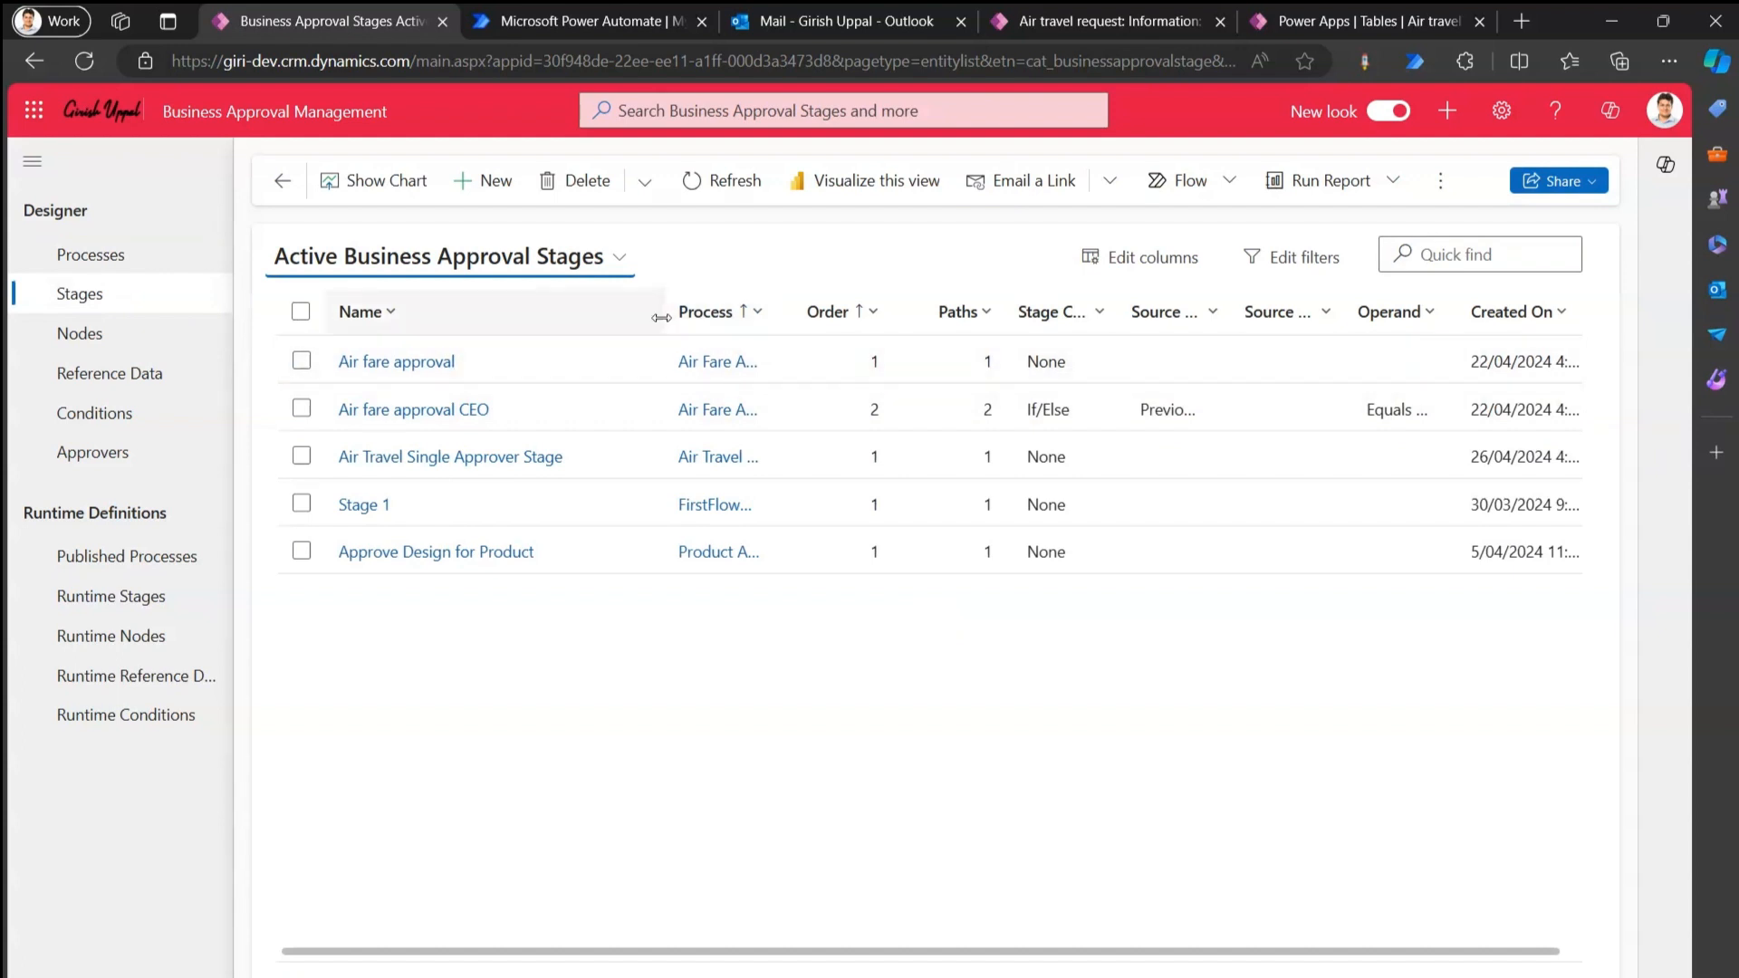
left_click_drag(661, 324, 608, 317)
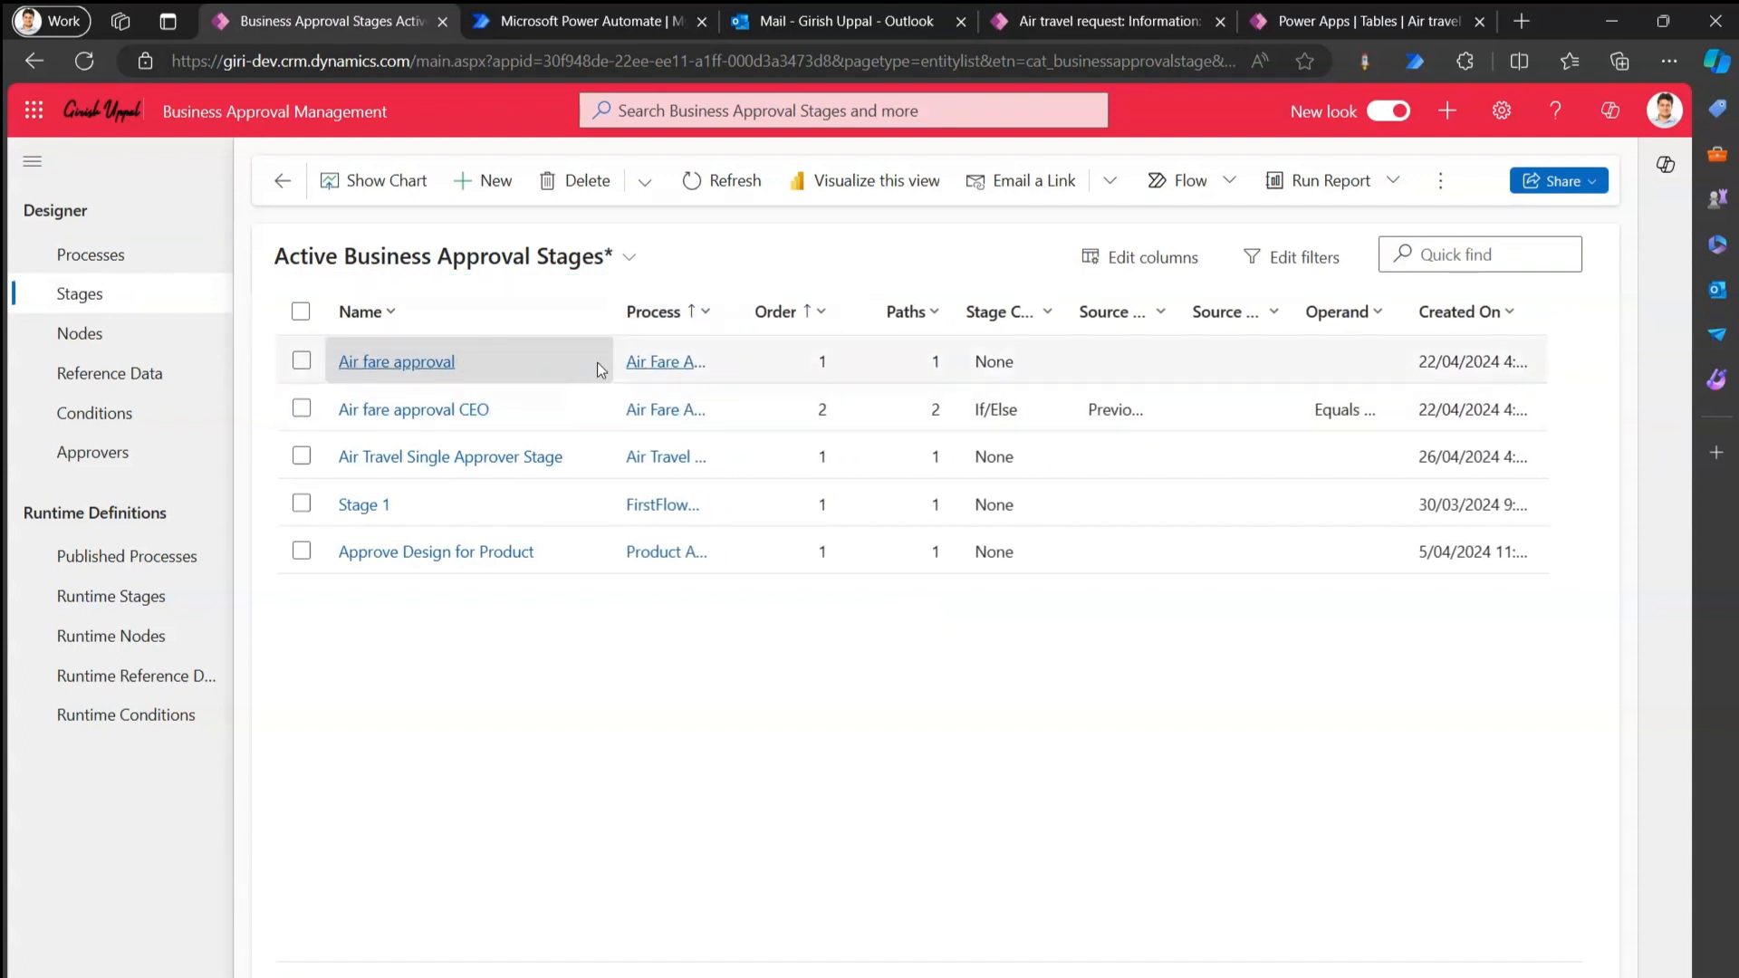
left_click_drag(726, 319, 917, 318)
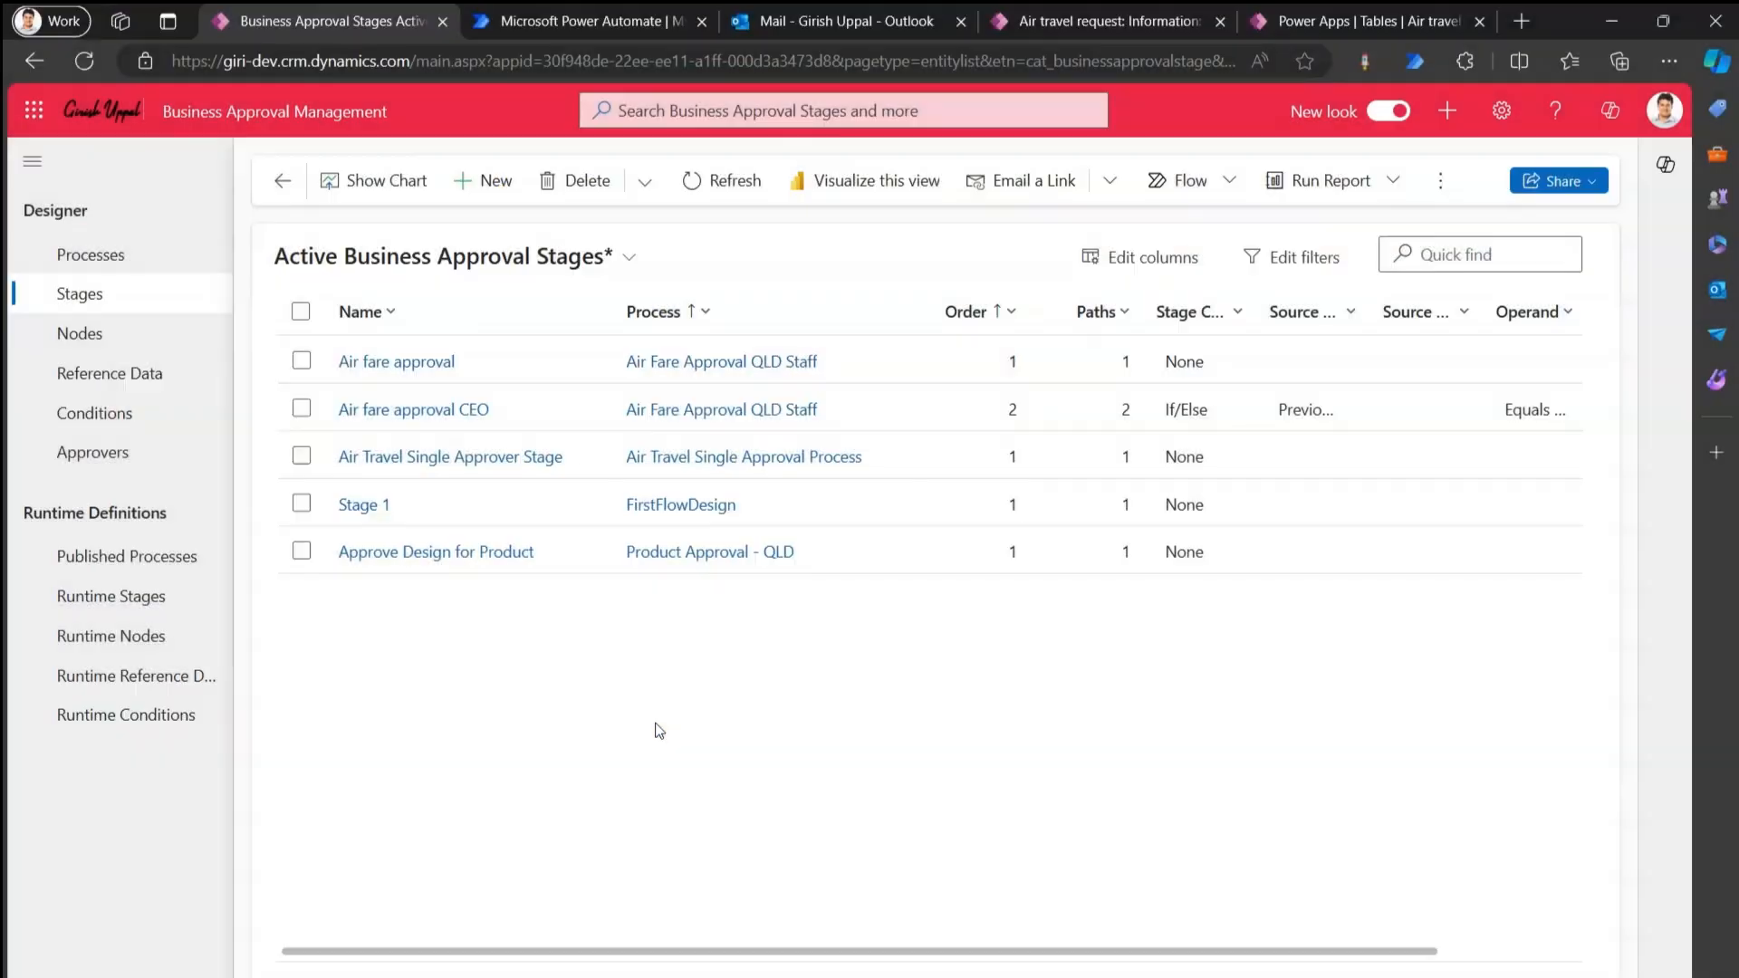
left_click(302, 550)
left_click(112, 265)
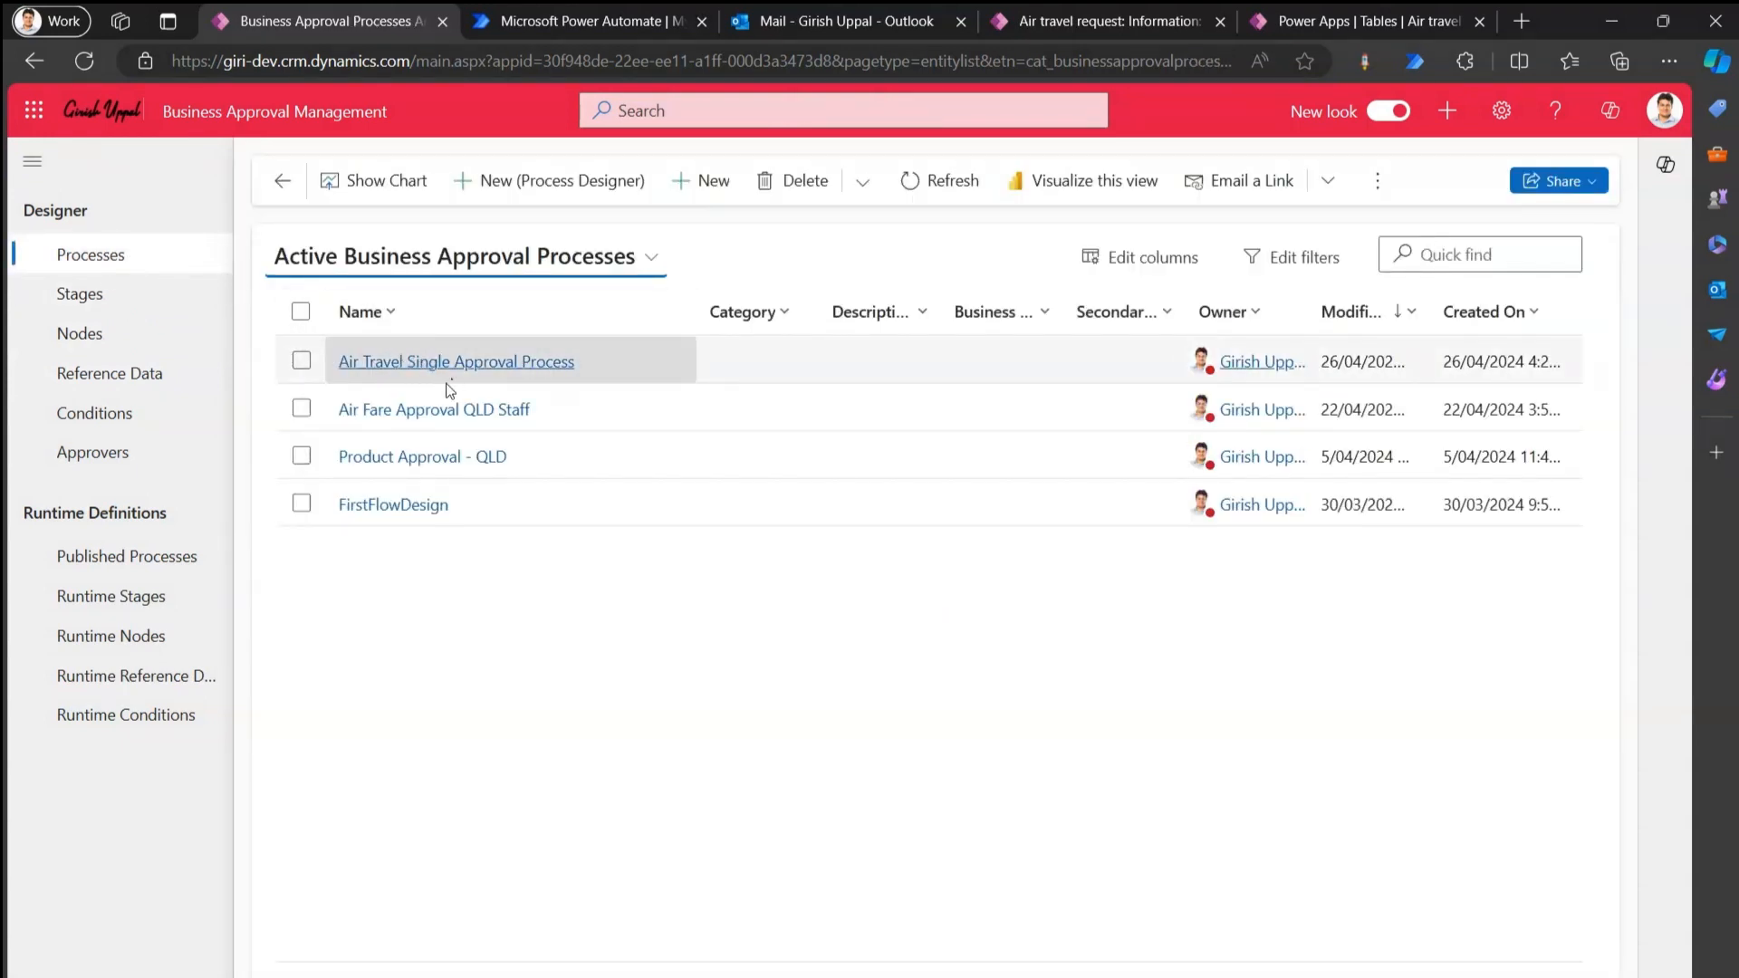
Open the Air Travel Single Approval Process record in the visual Process Designer.
left_click(485, 367)
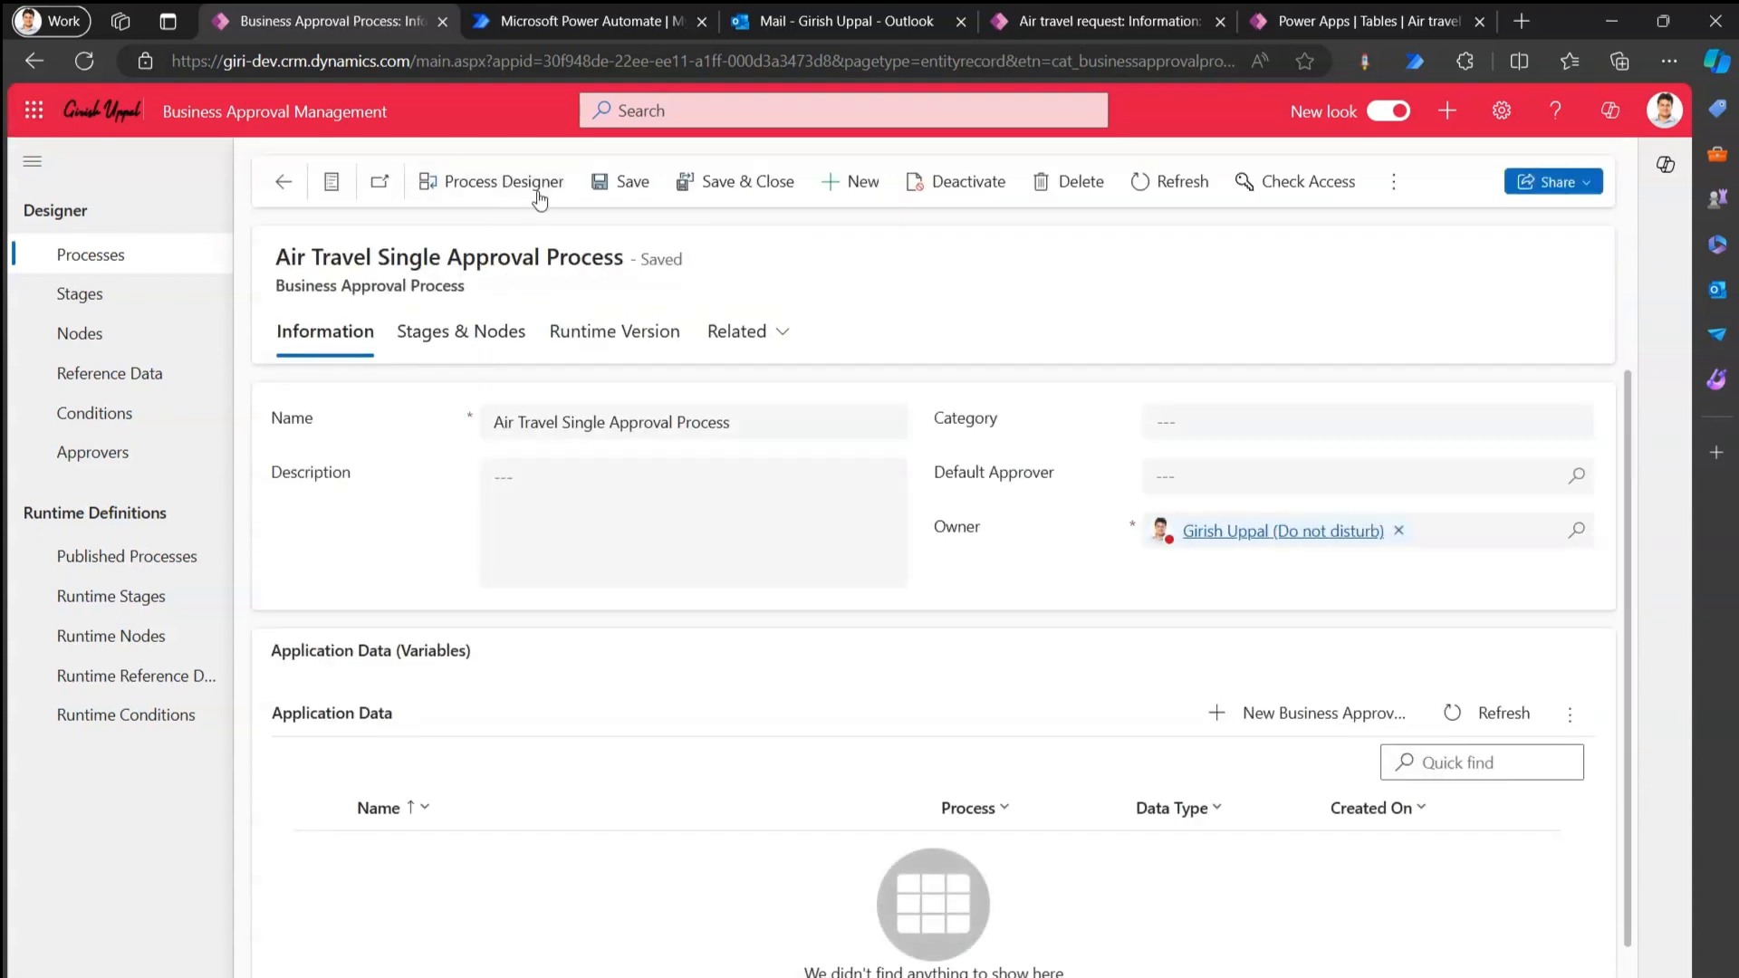
left_click(535, 183)
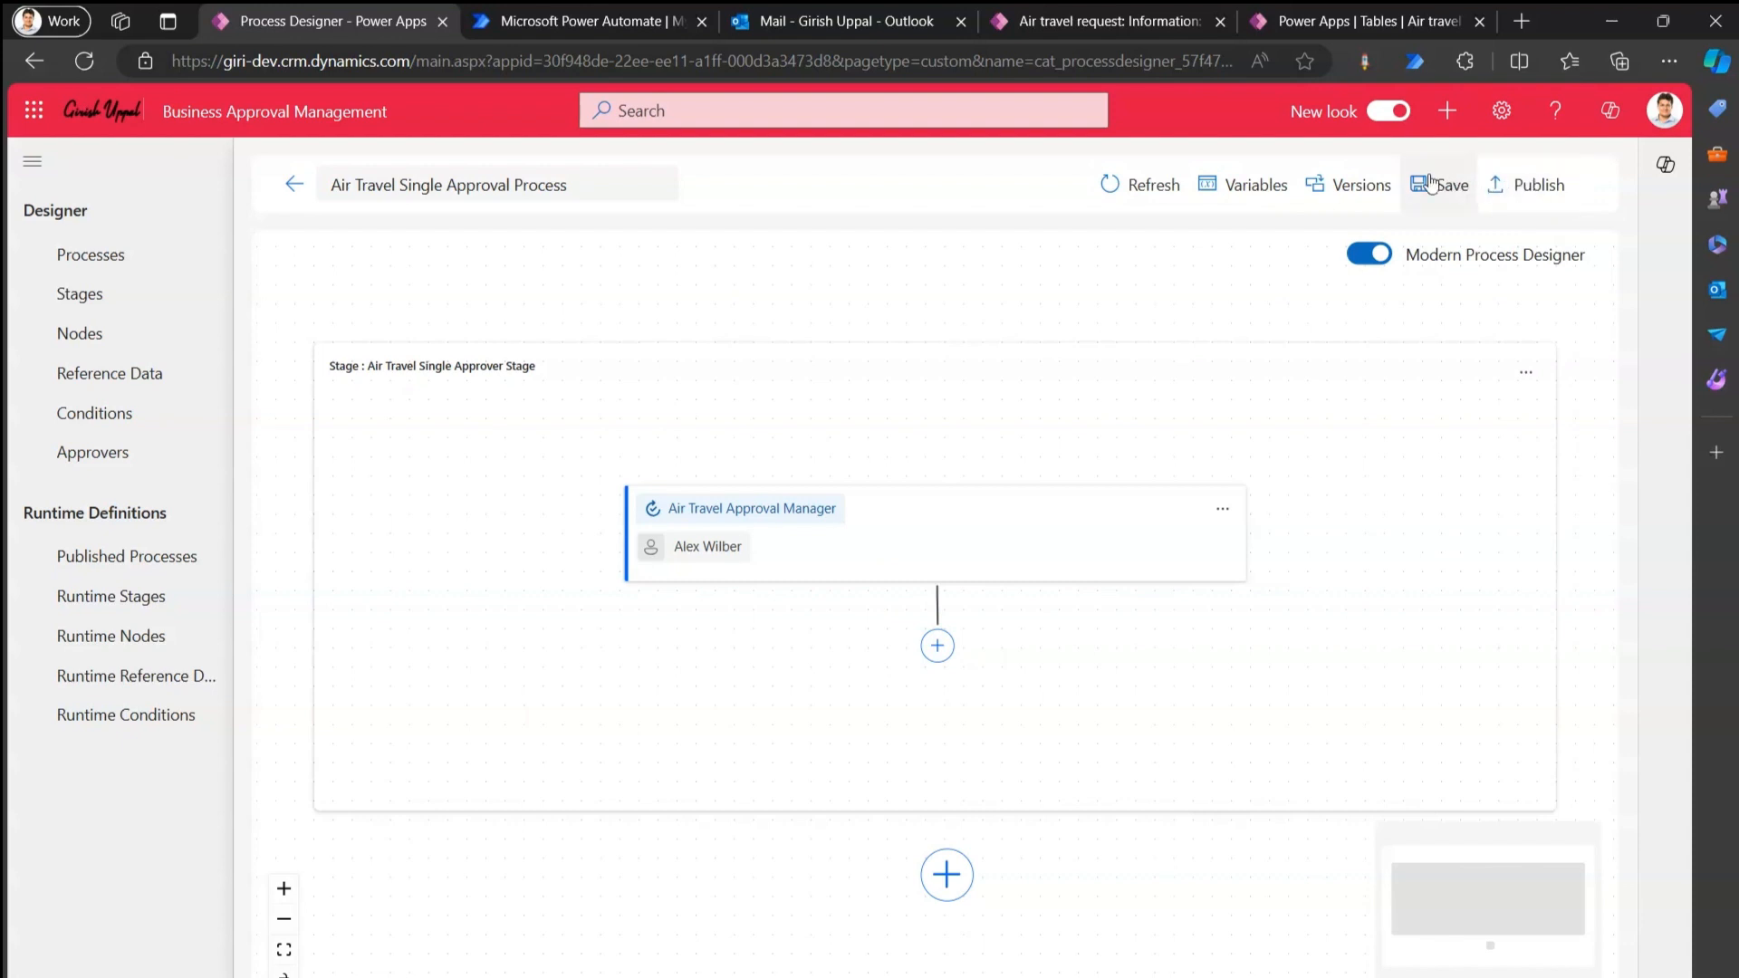
Publish the air travel process after the three validation checks, keeping 'Activate process when published' on.
left_click(1547, 184)
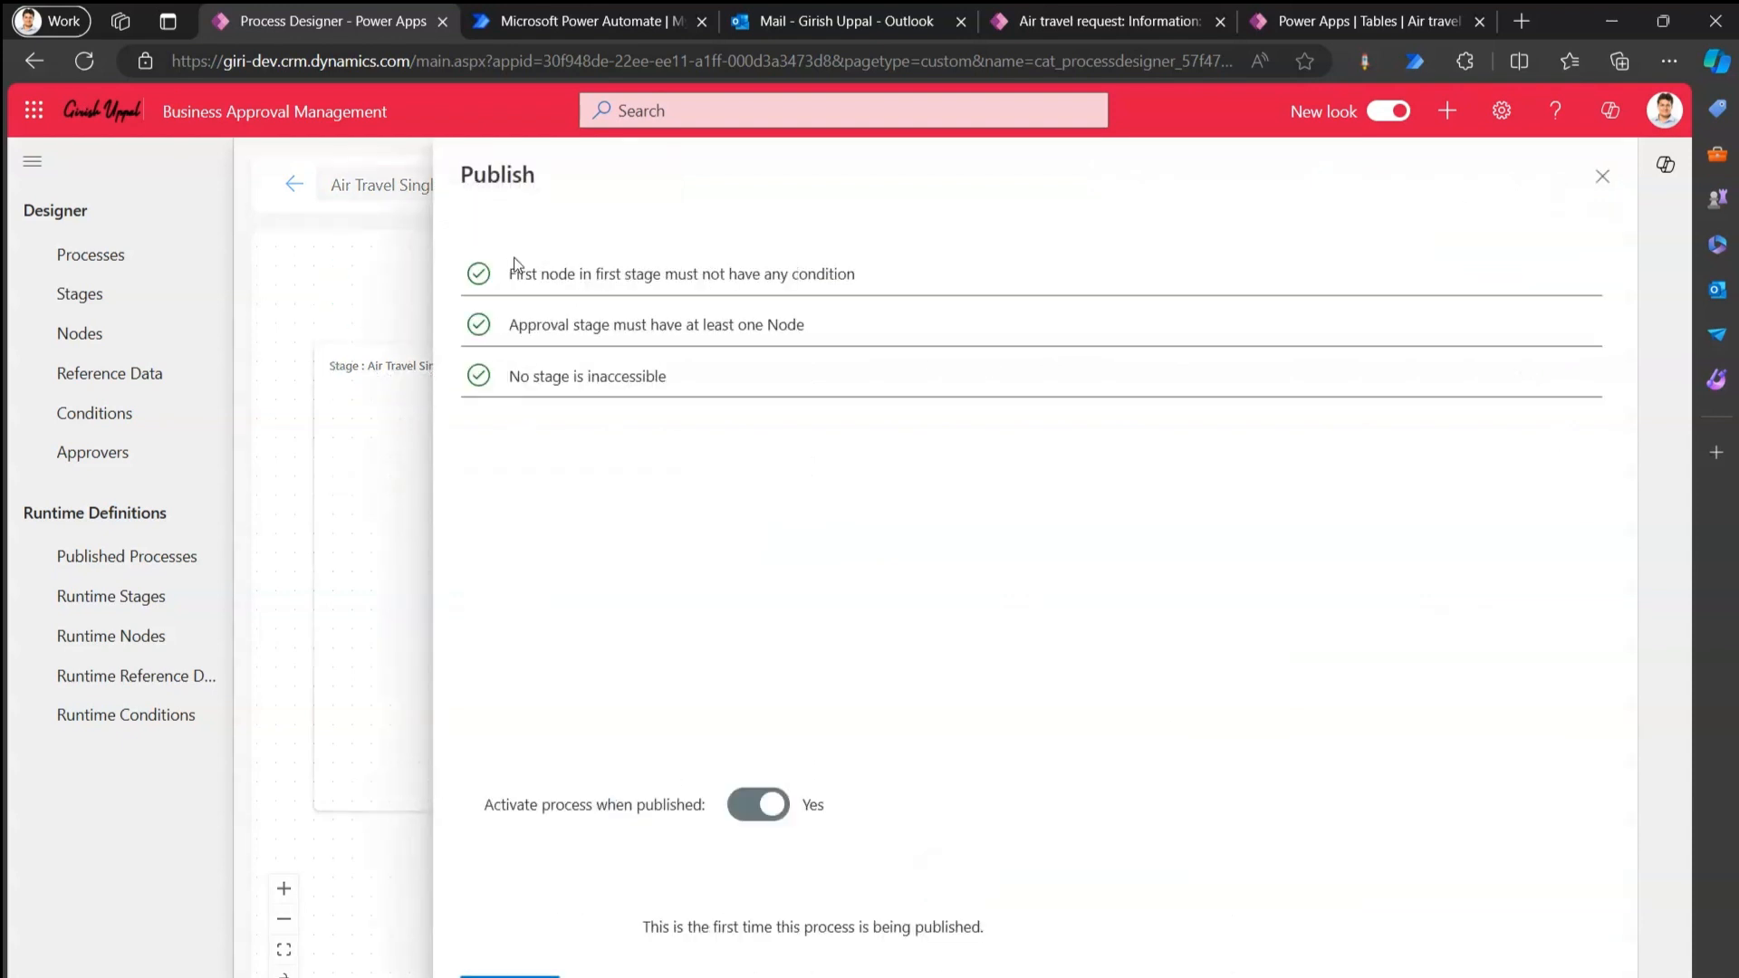
left_click_drag(512, 272, 862, 264)
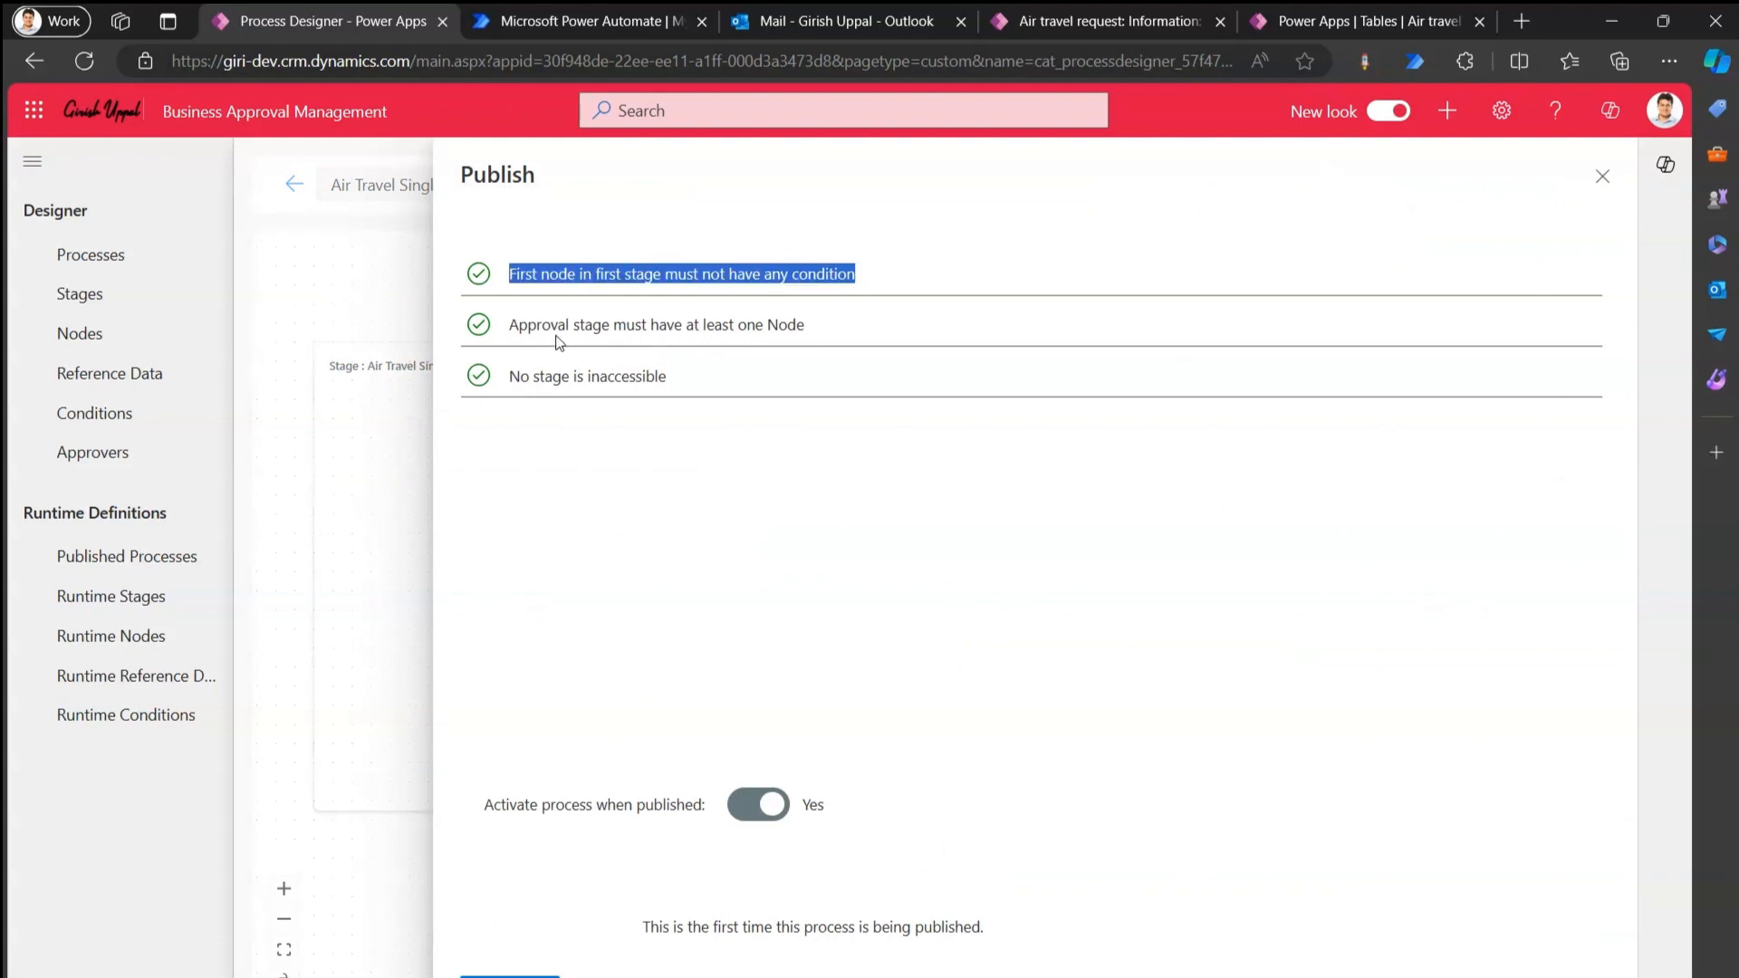
left_click_drag(512, 324, 807, 329)
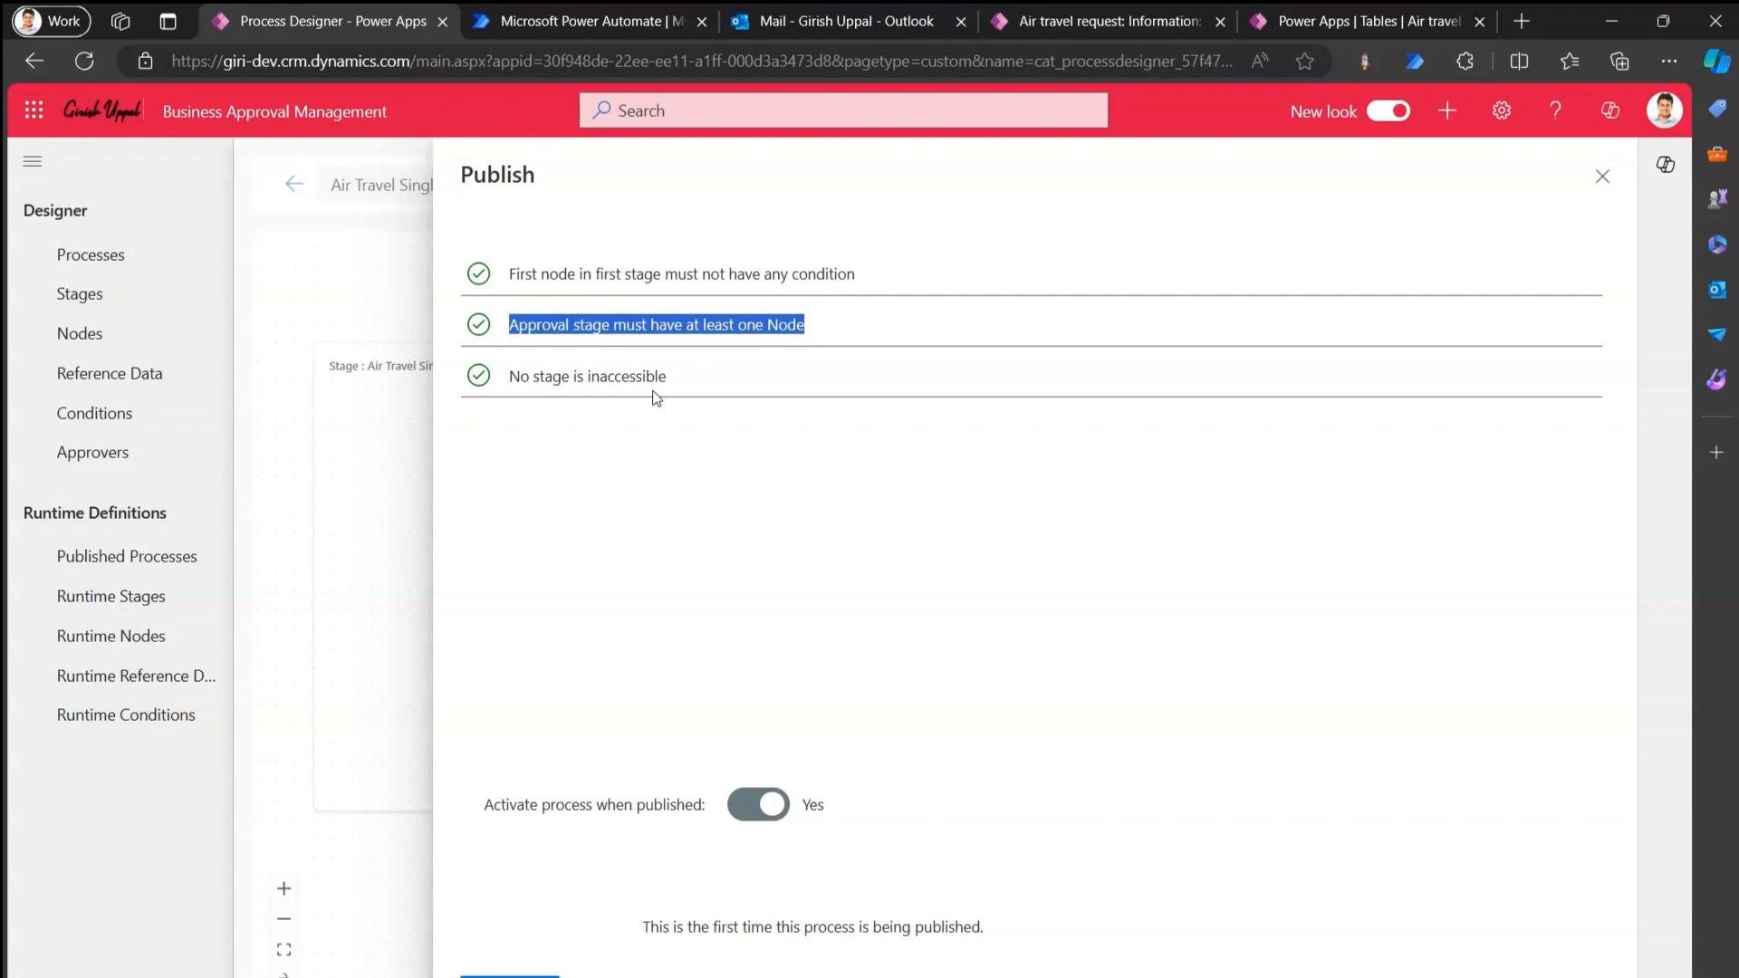
left_click(510, 976)
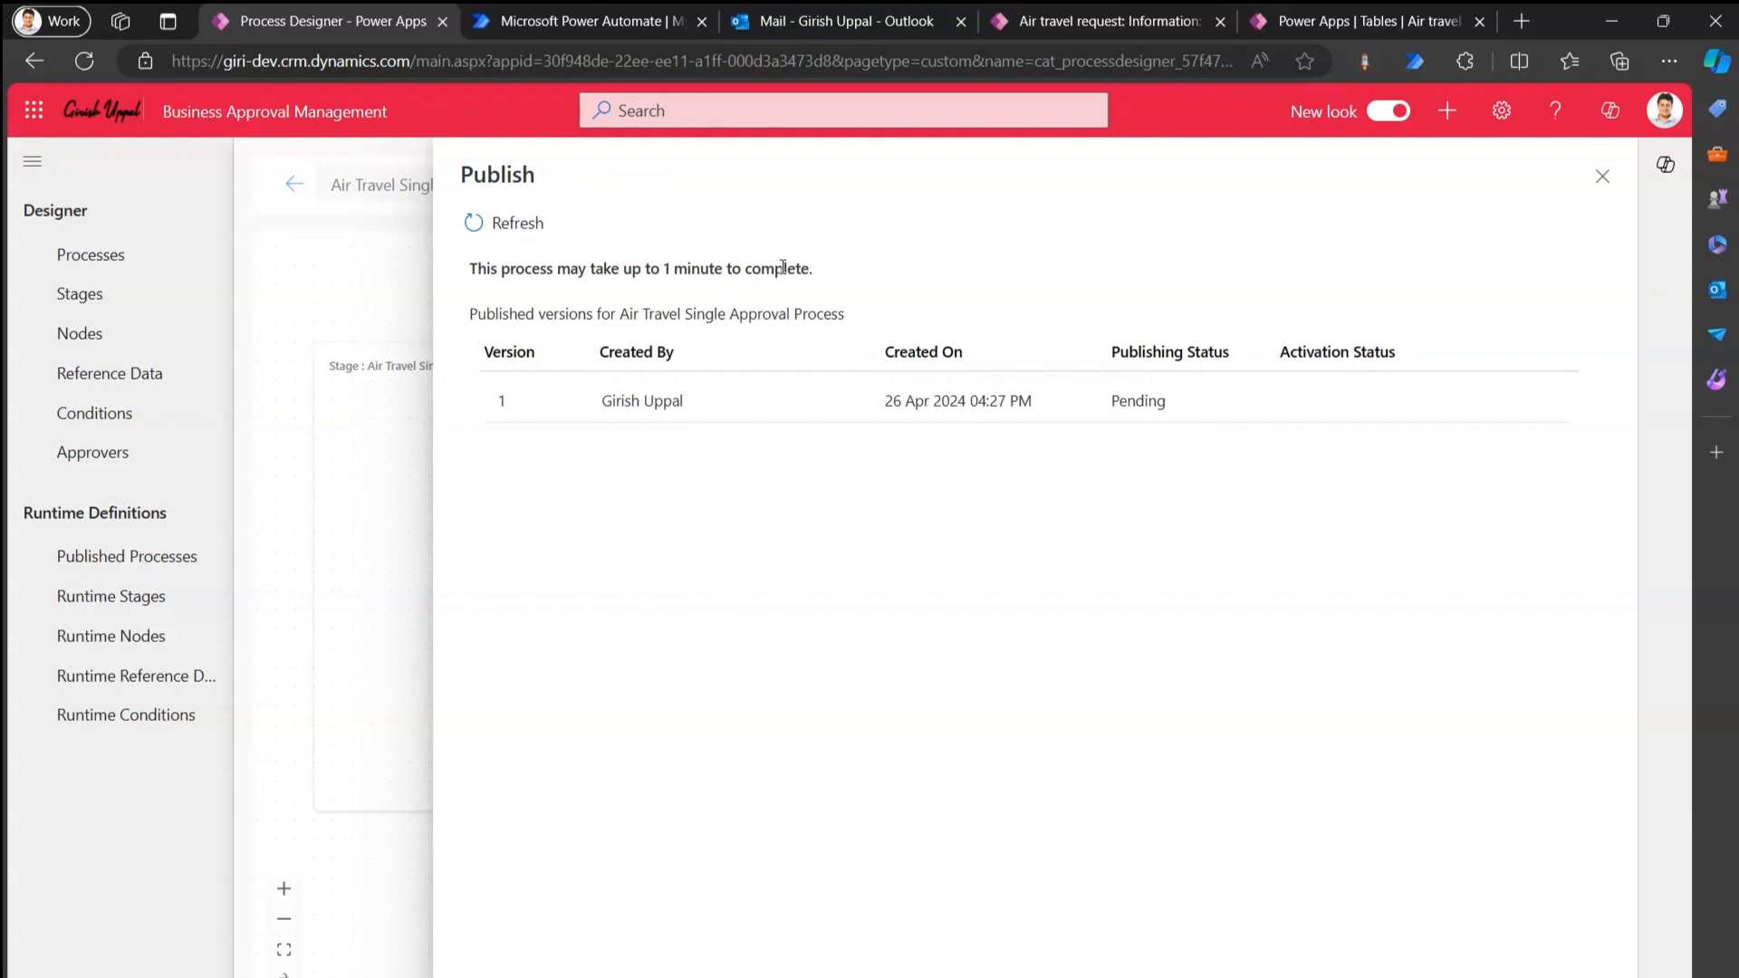
Wait until version 1 shows Published and Active, then close the Publish panel.
left_click(1059, 24)
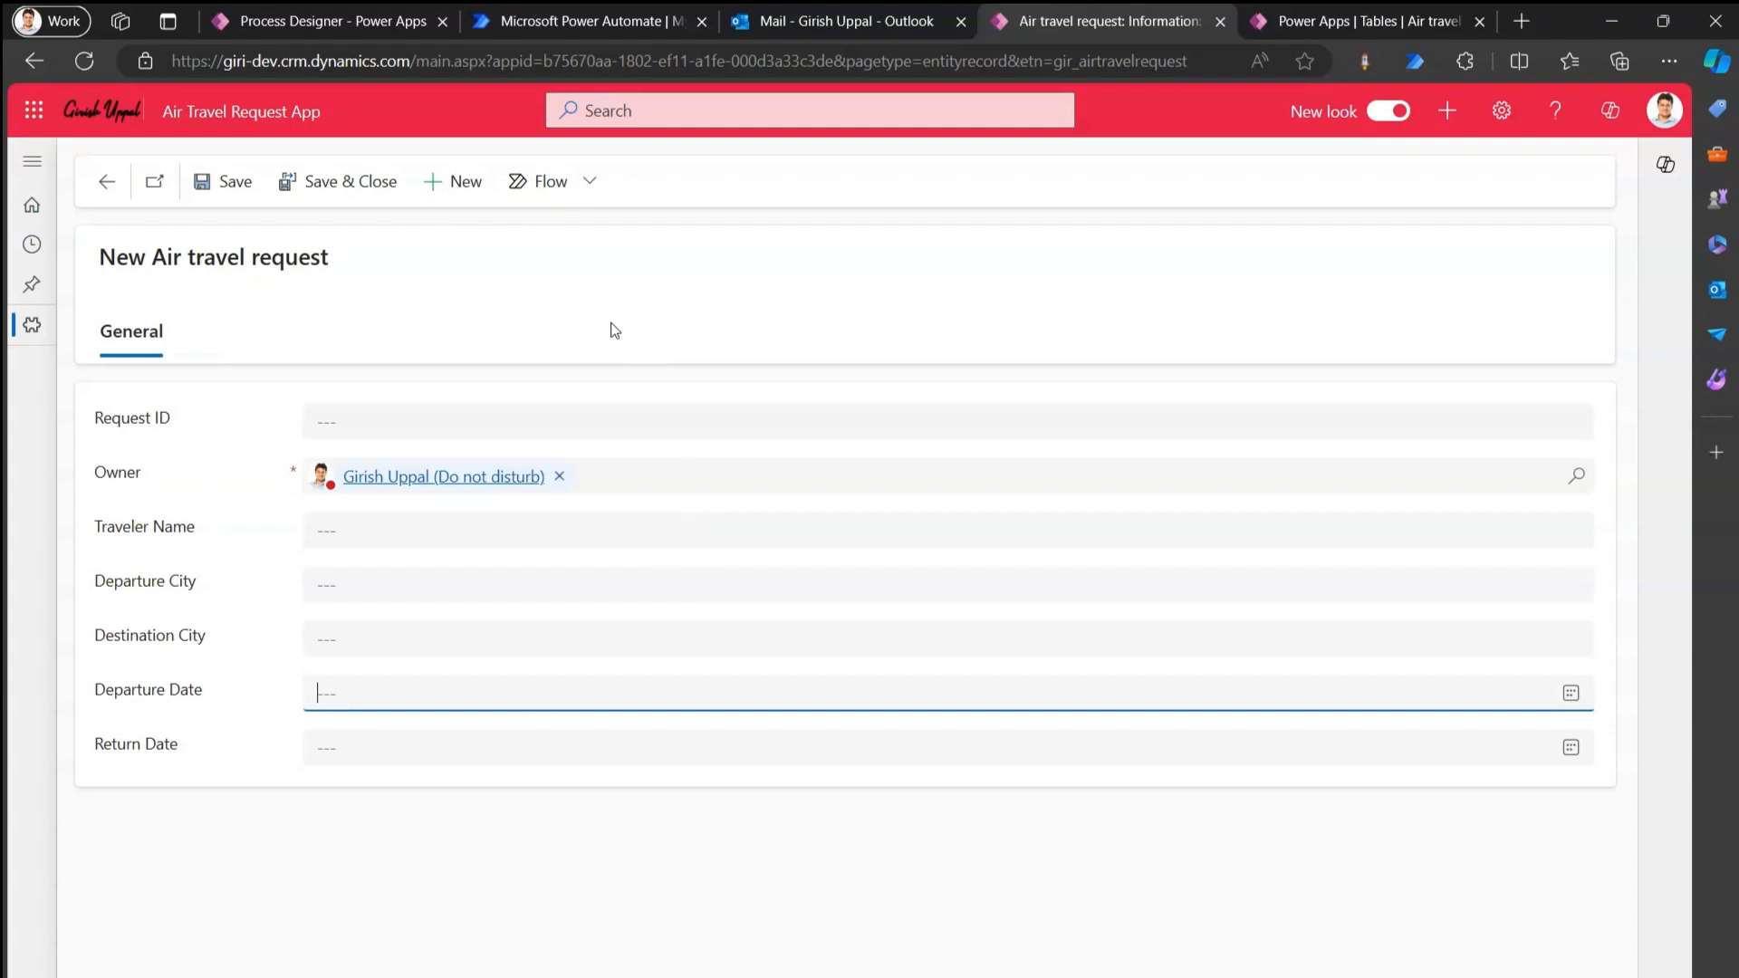
left_click(346, 25)
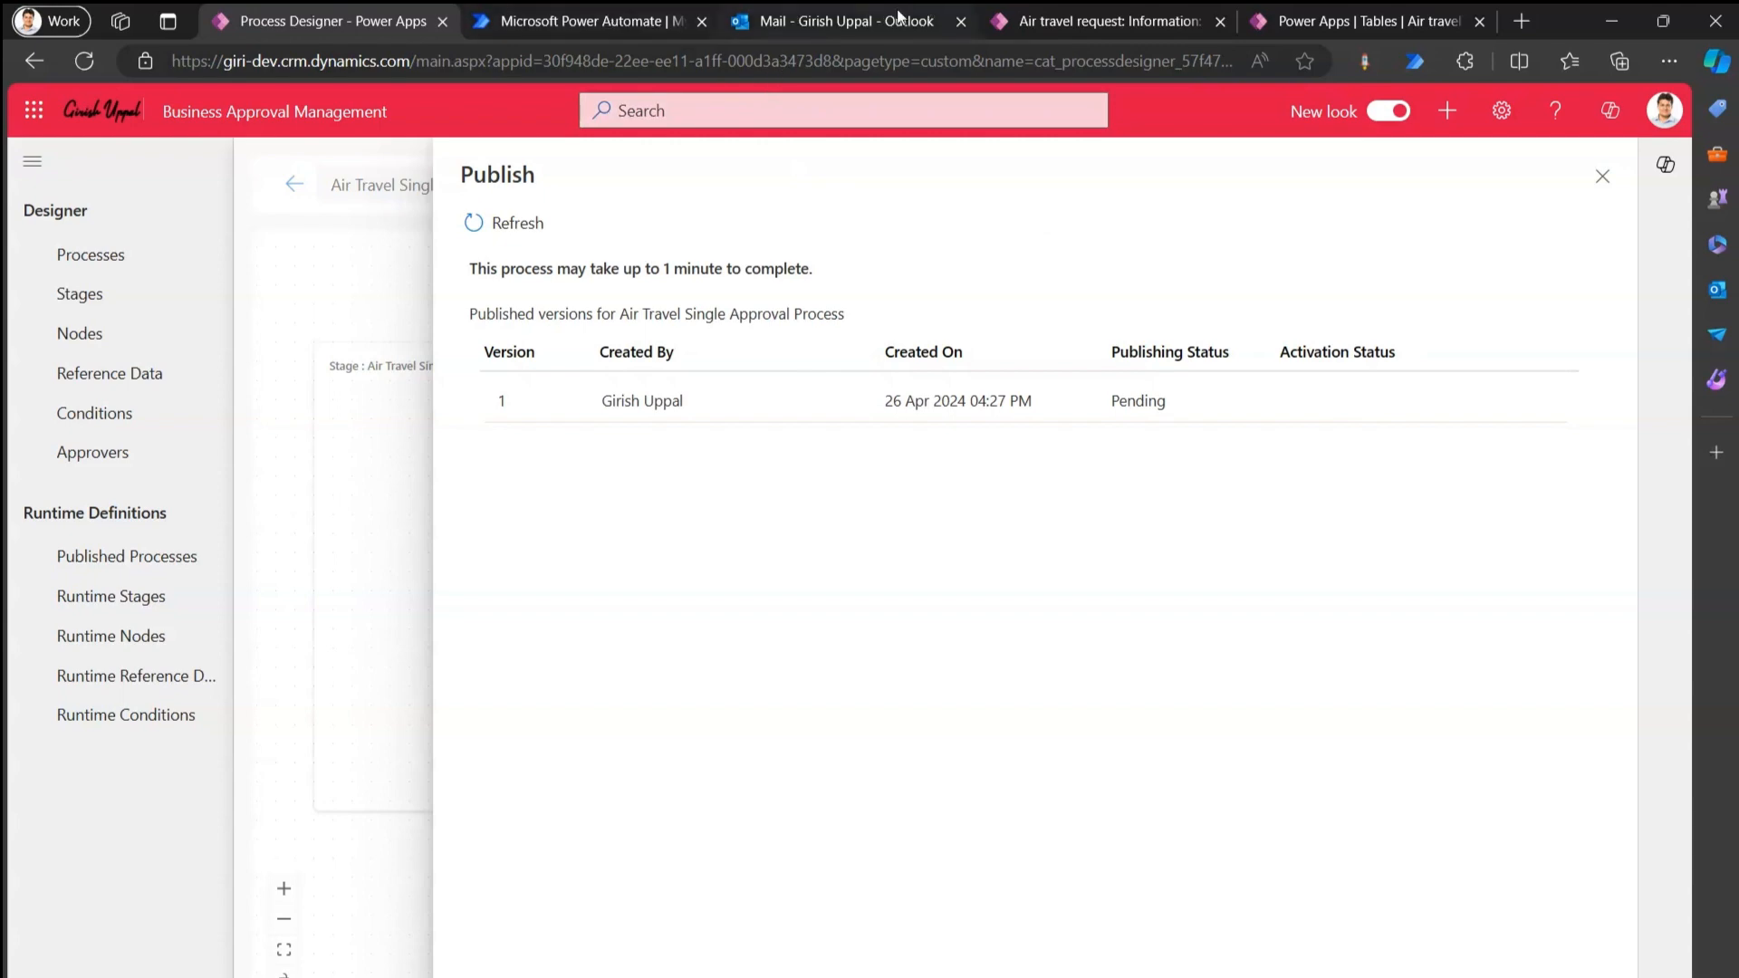
left_click(1083, 20)
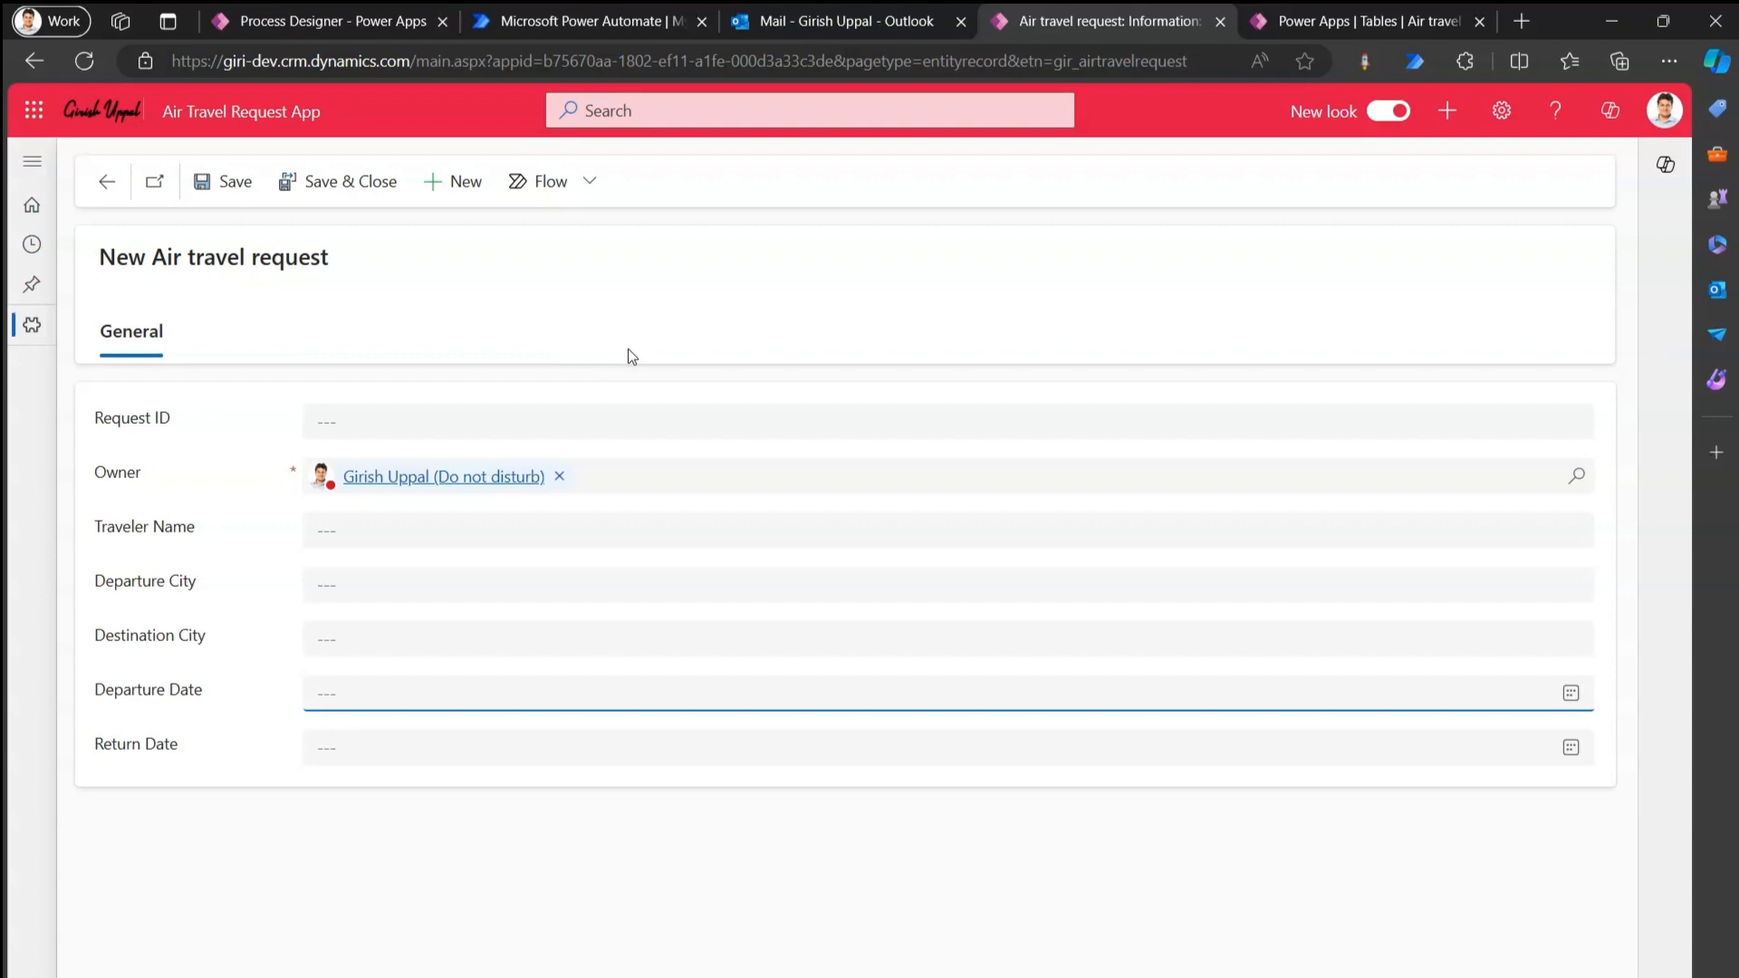
left_click(371, 20)
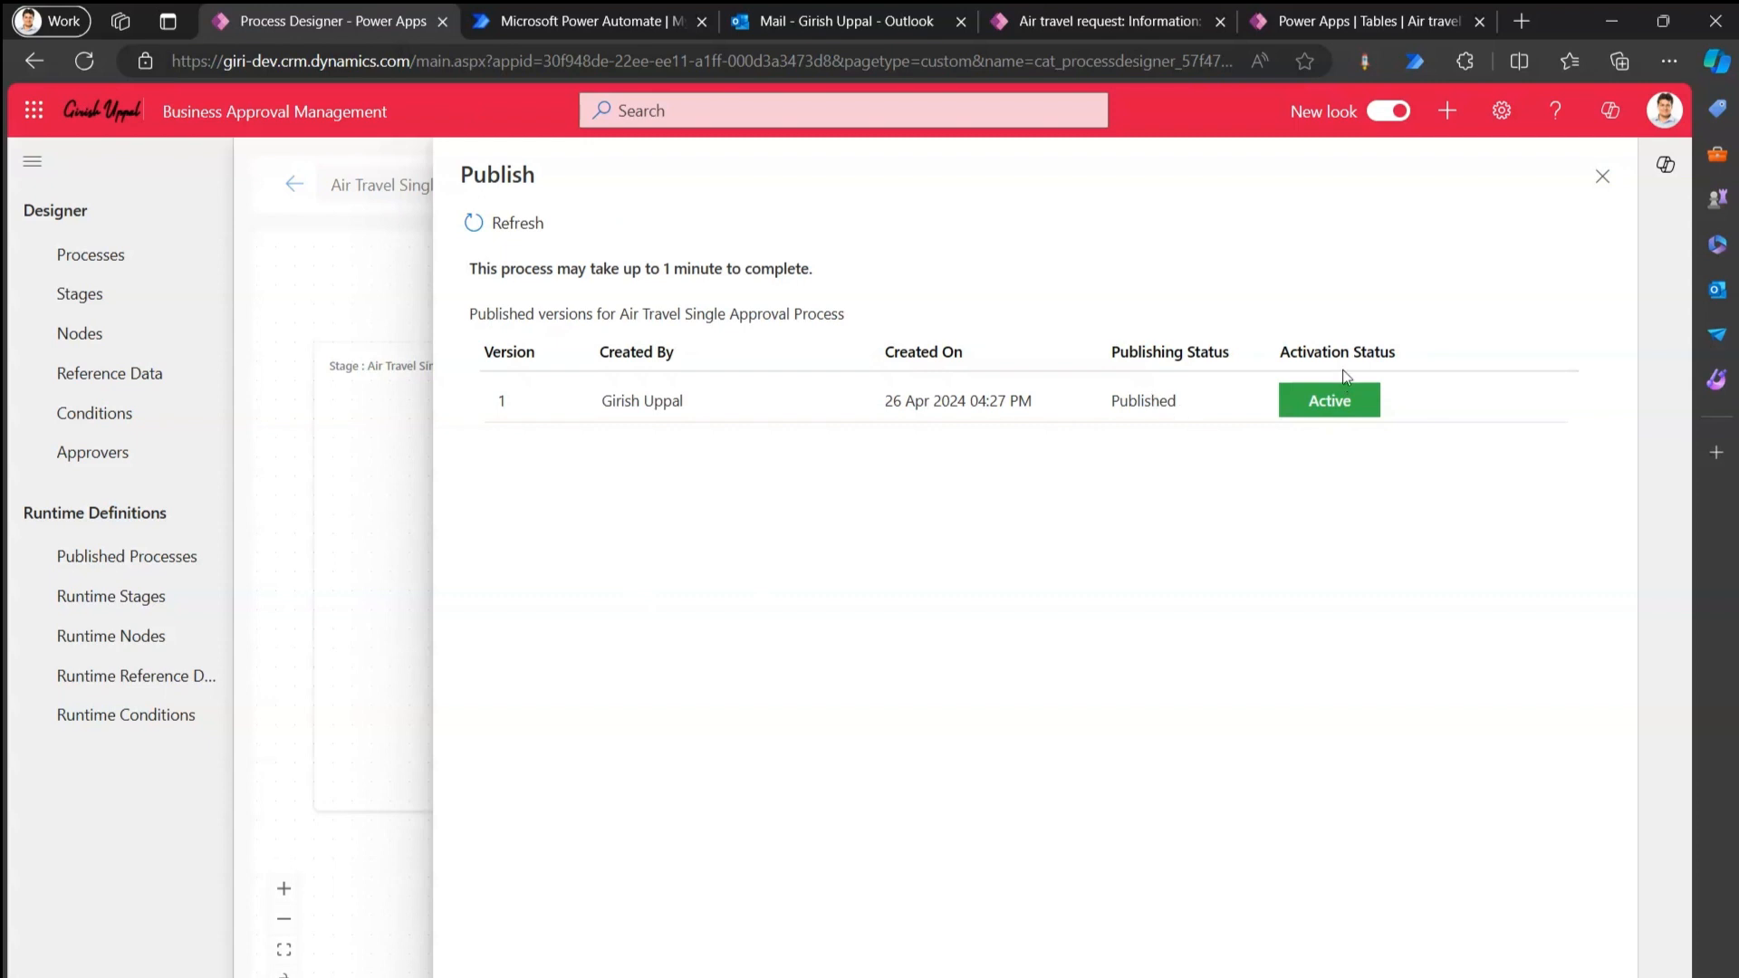
left_click(1601, 176)
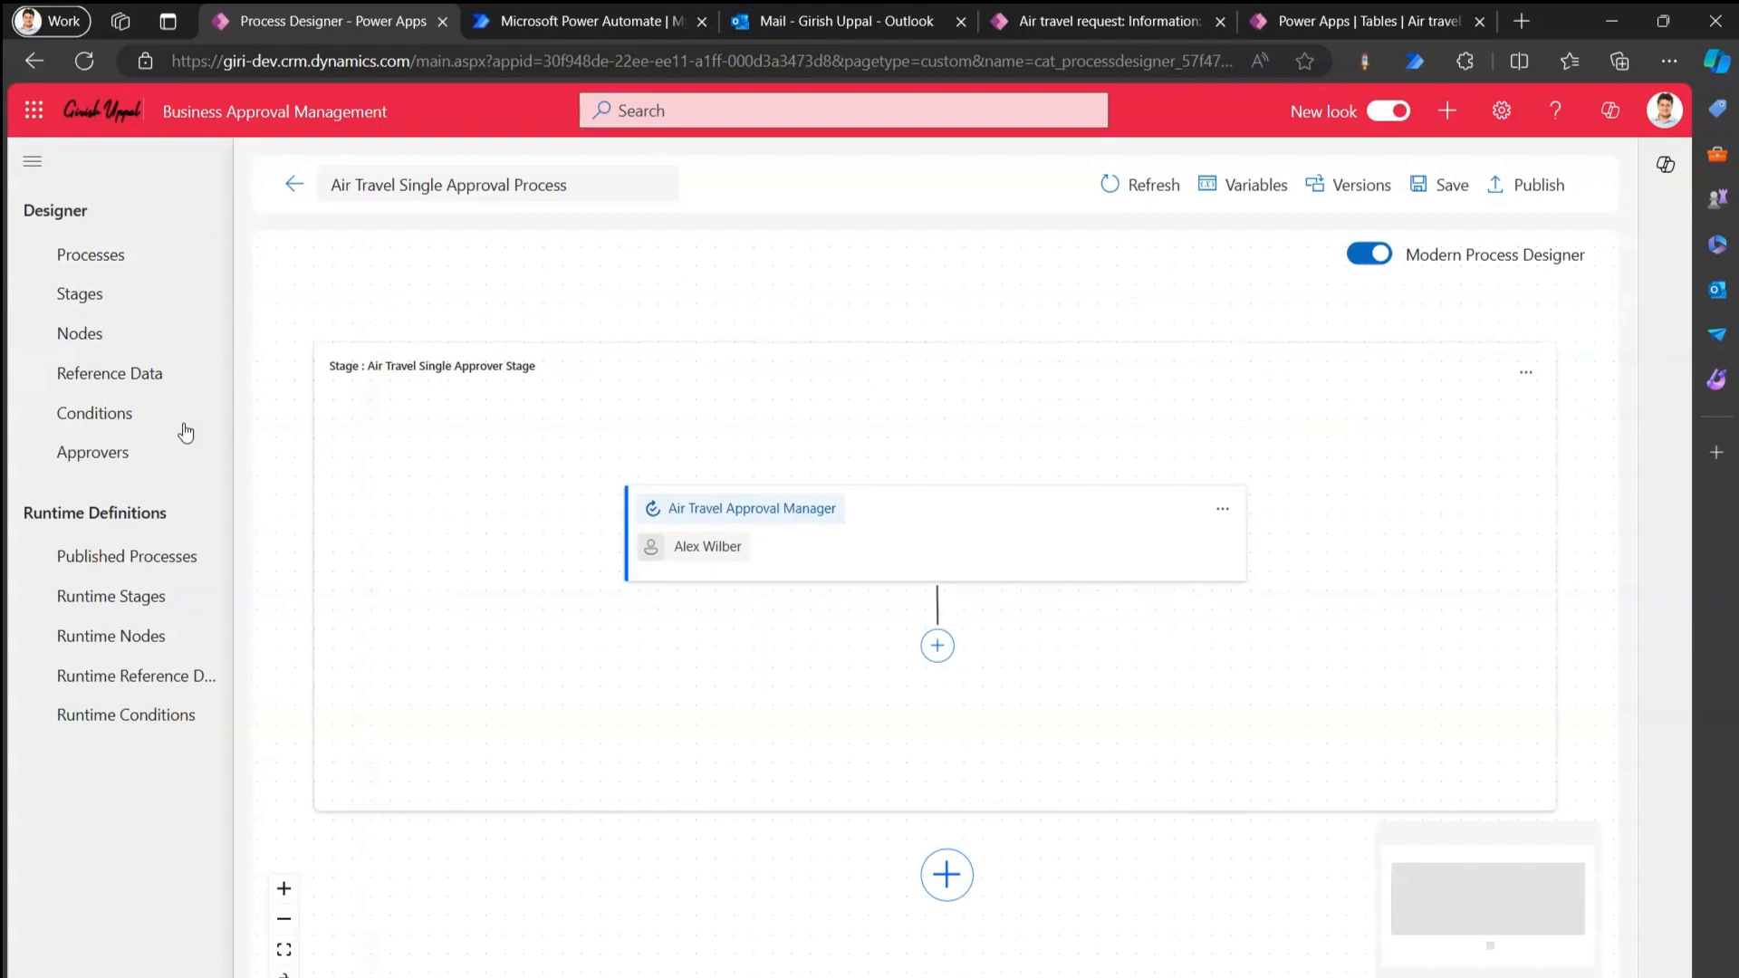
Browse the refreshed Stages and Nodes lists, then return to the Processes list.
left_click(102, 295)
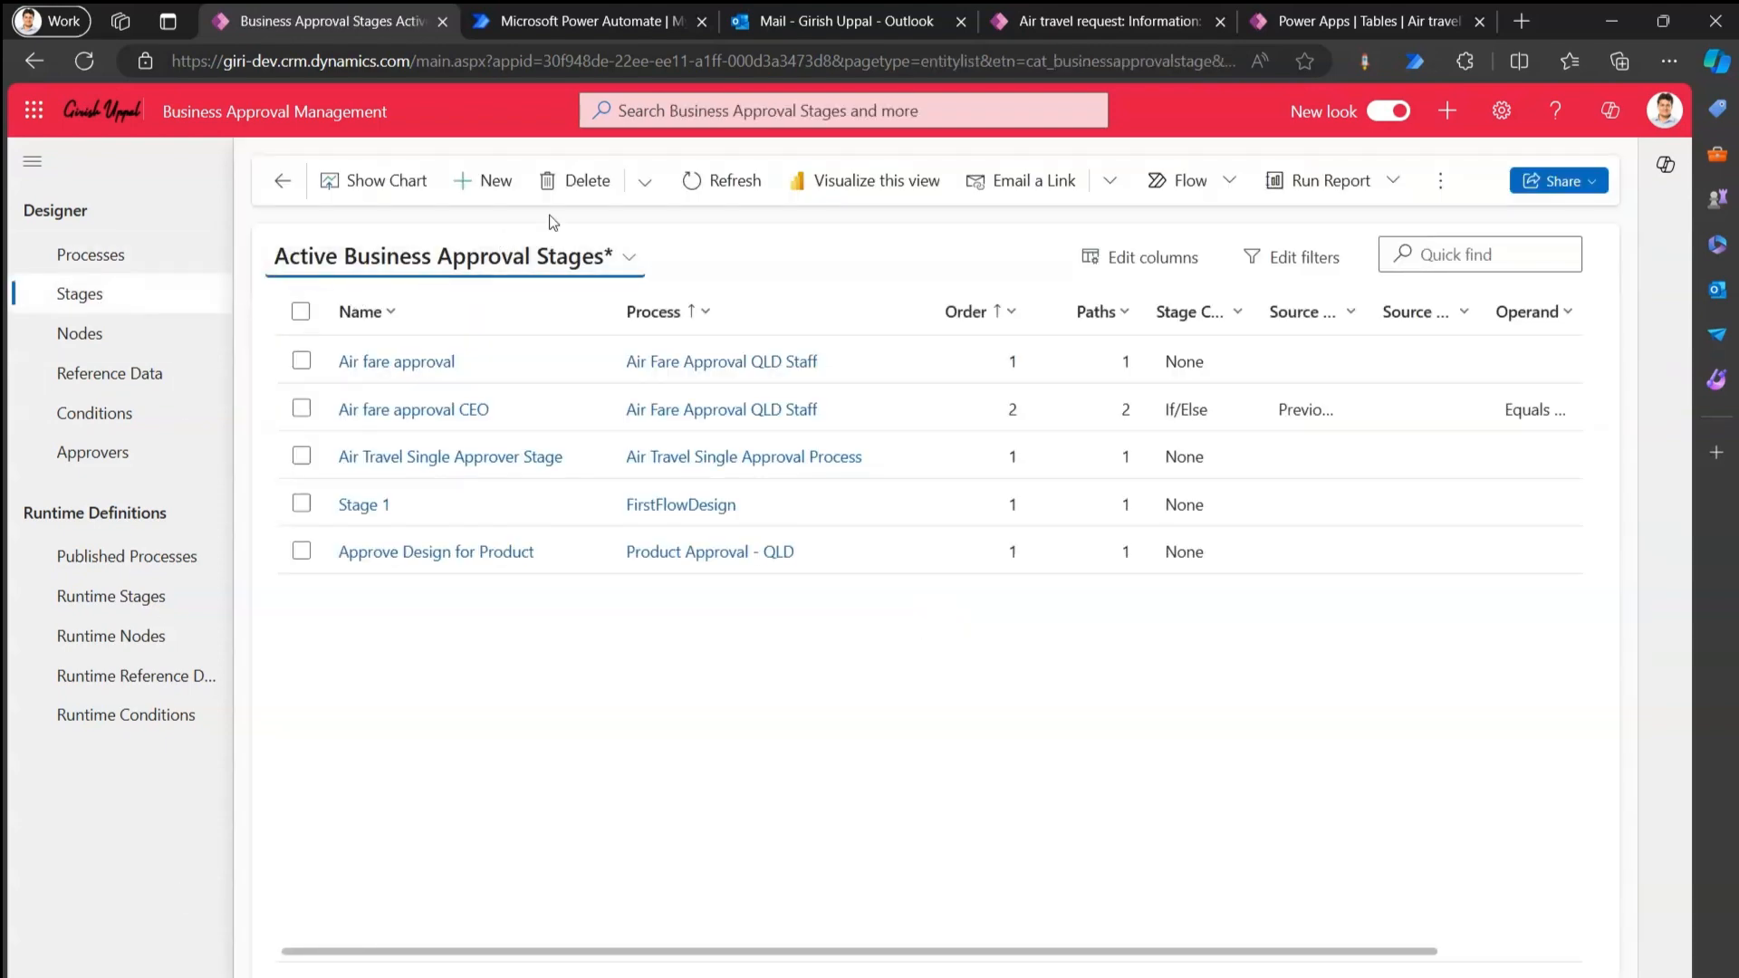
left_click(694, 182)
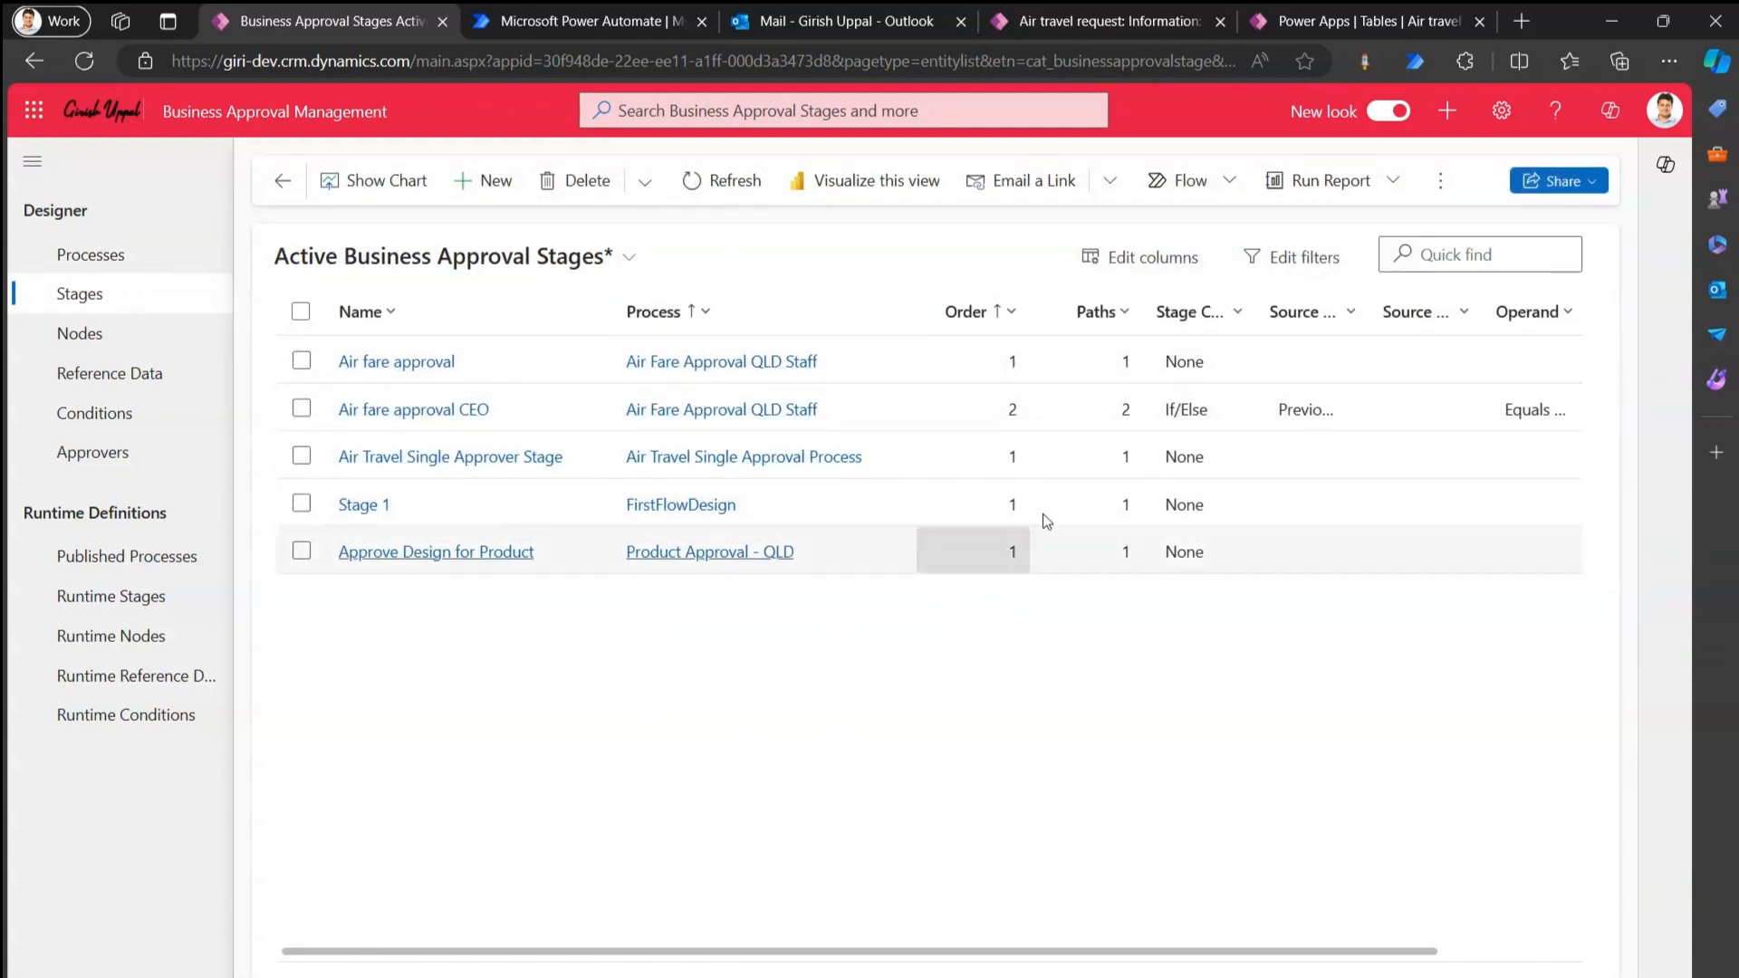
left_click(103, 346)
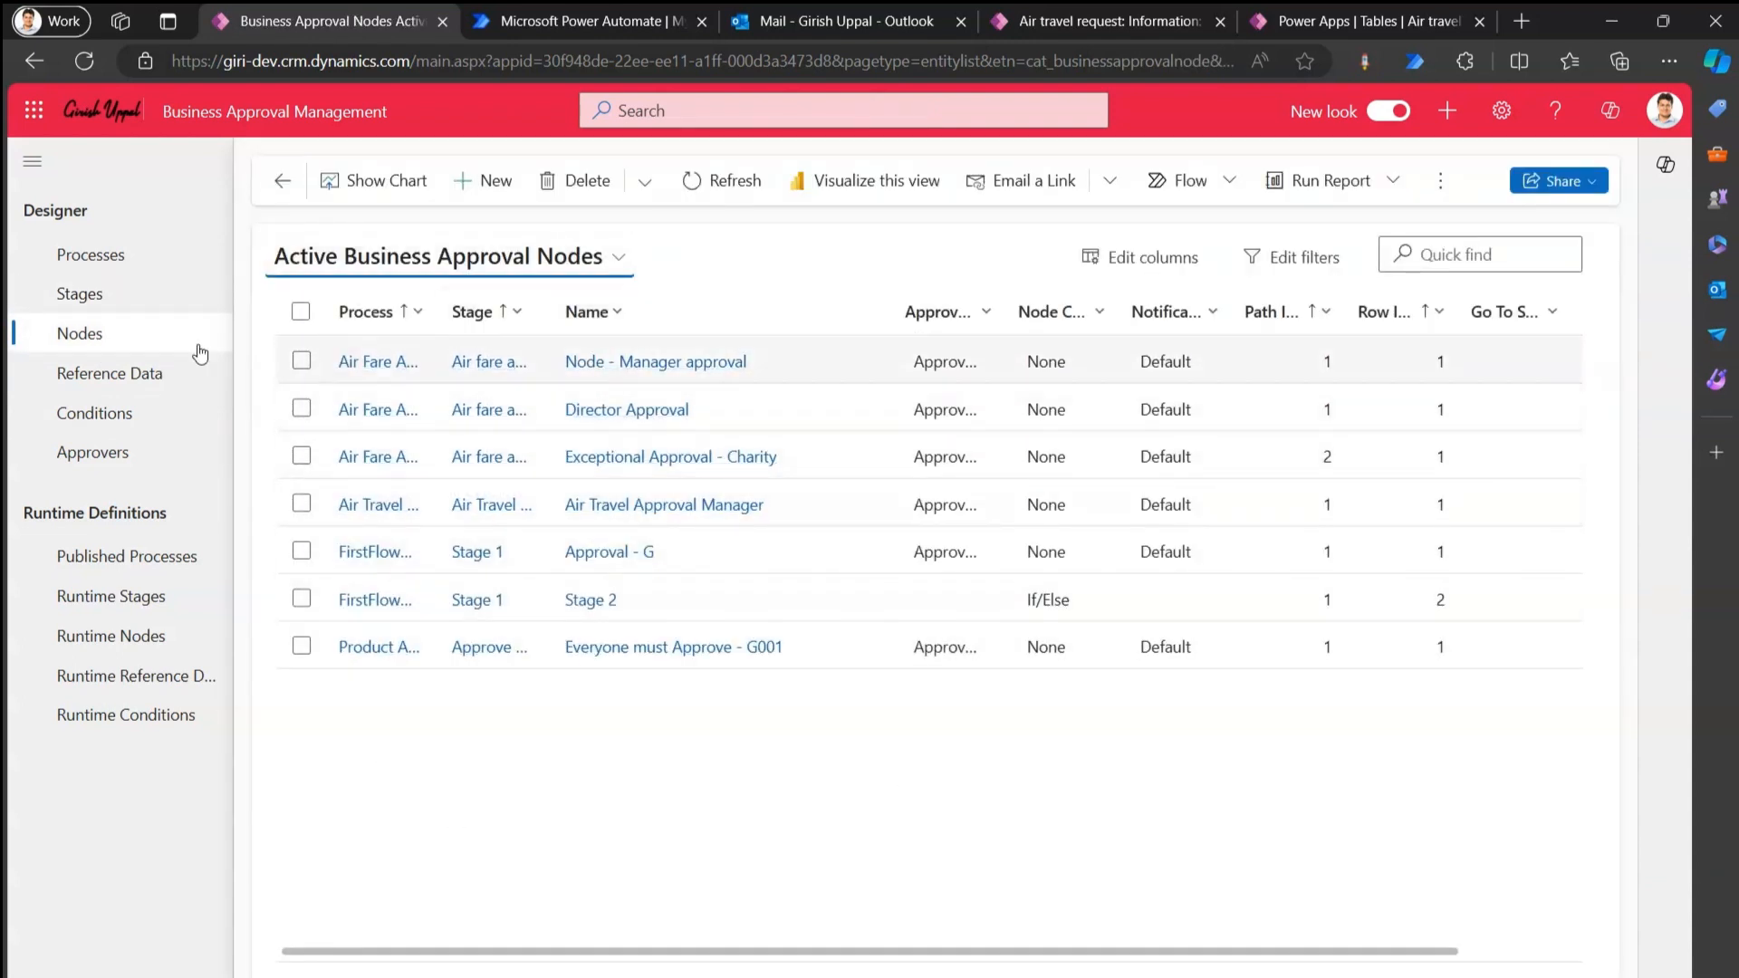
left_click(87, 258)
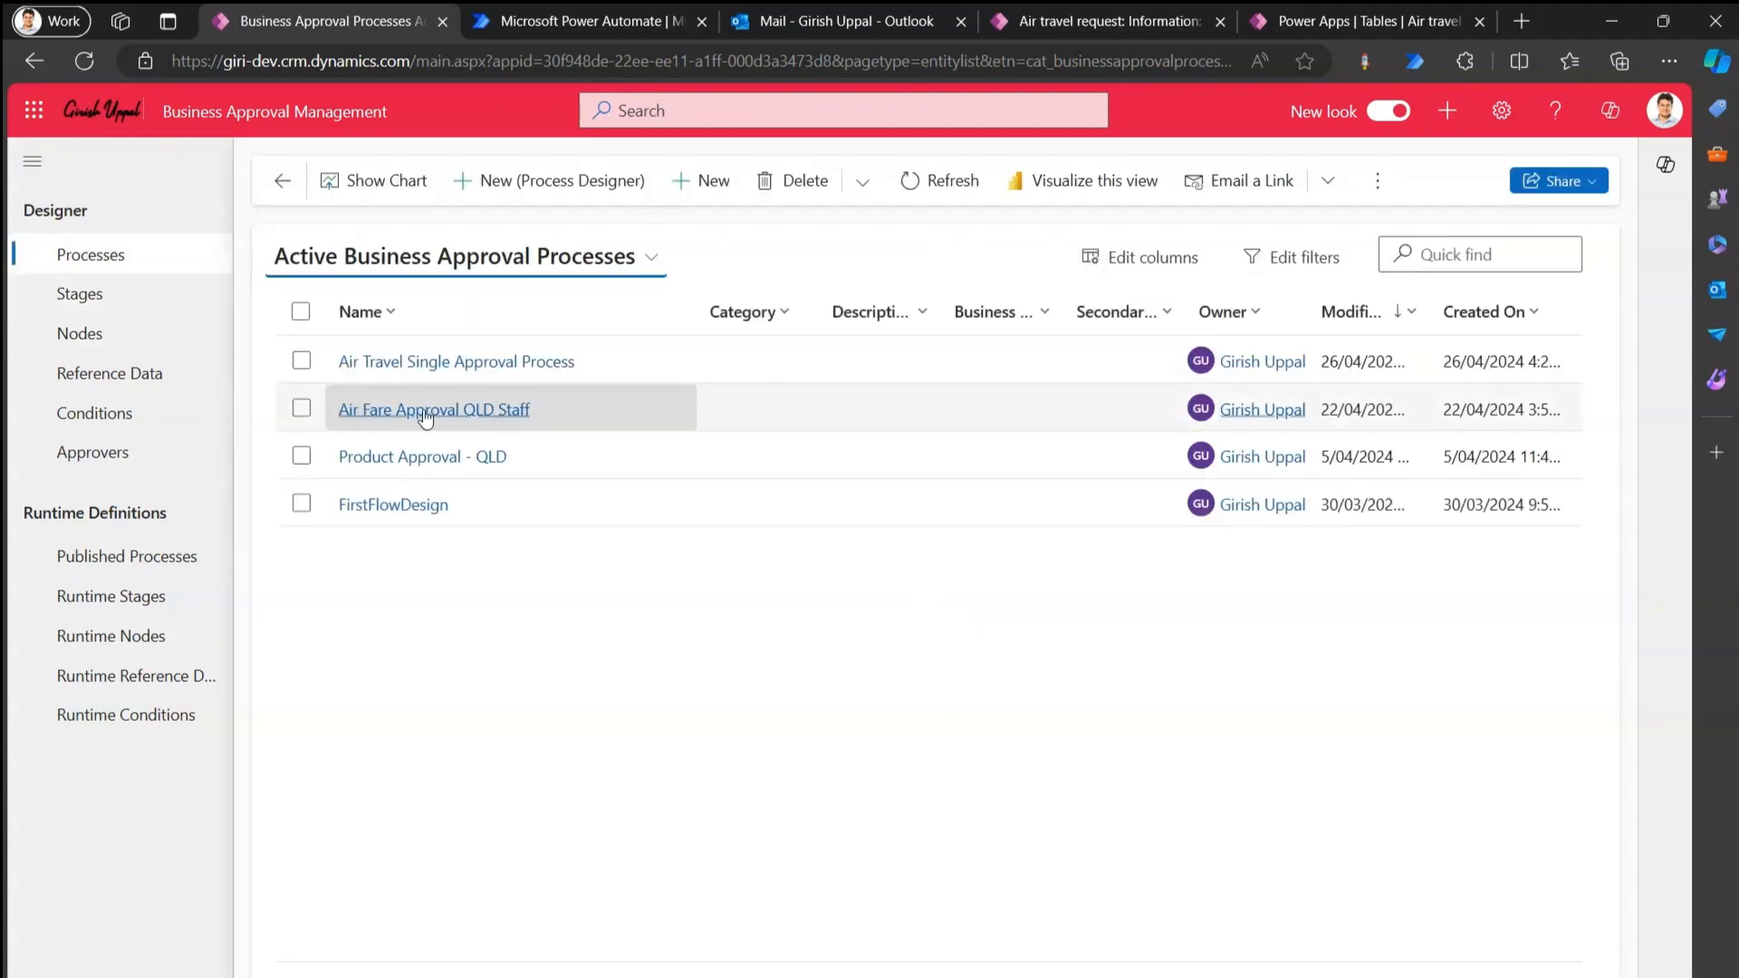
Check the air travel process's Stages & Nodes and Runtime Version tabs, showing version 1 Published.
left_click(556, 364)
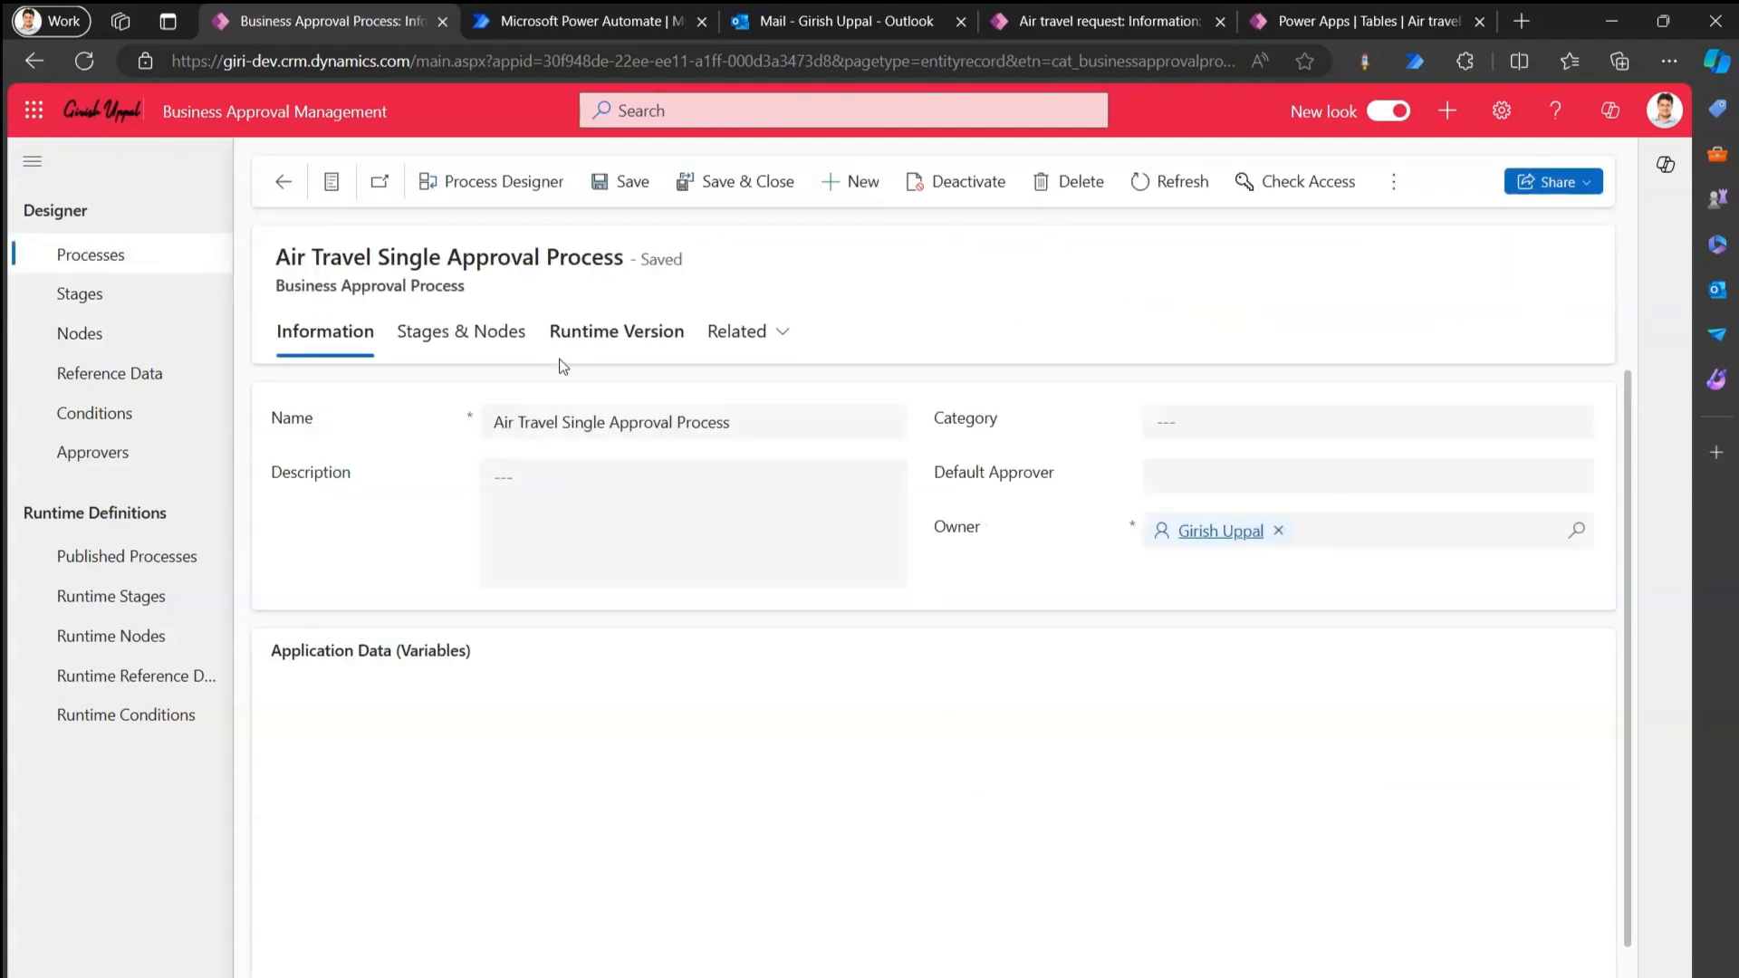
left_click(515, 344)
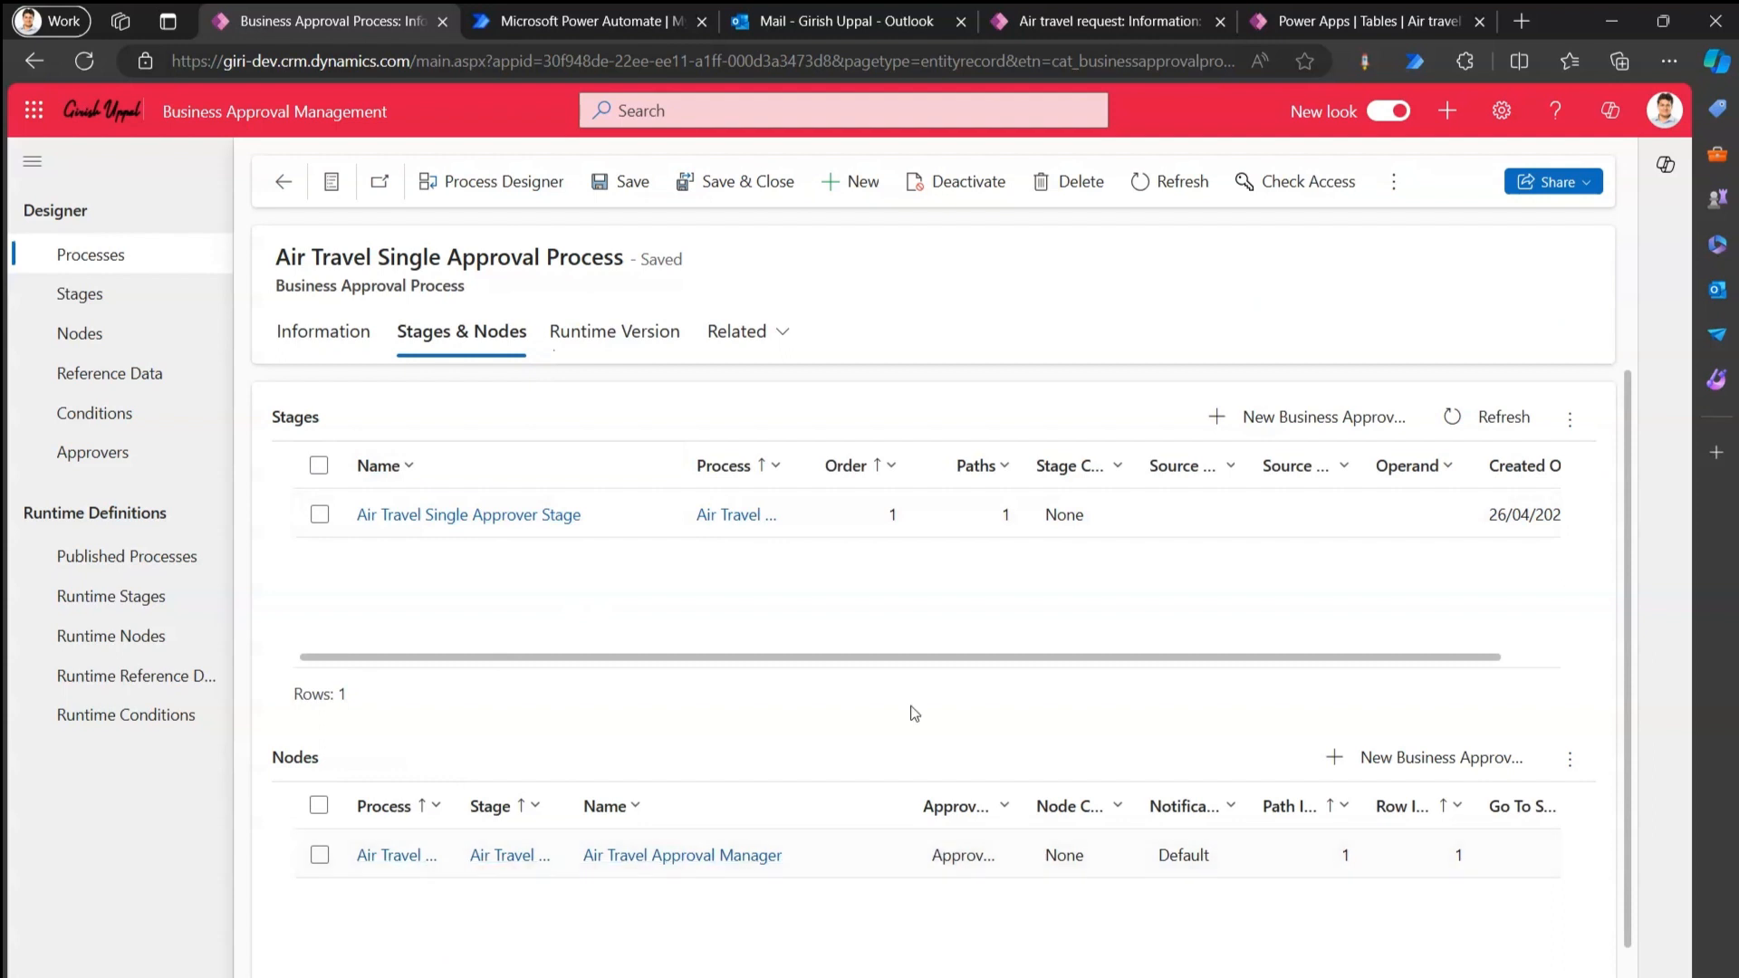
left_click(637, 342)
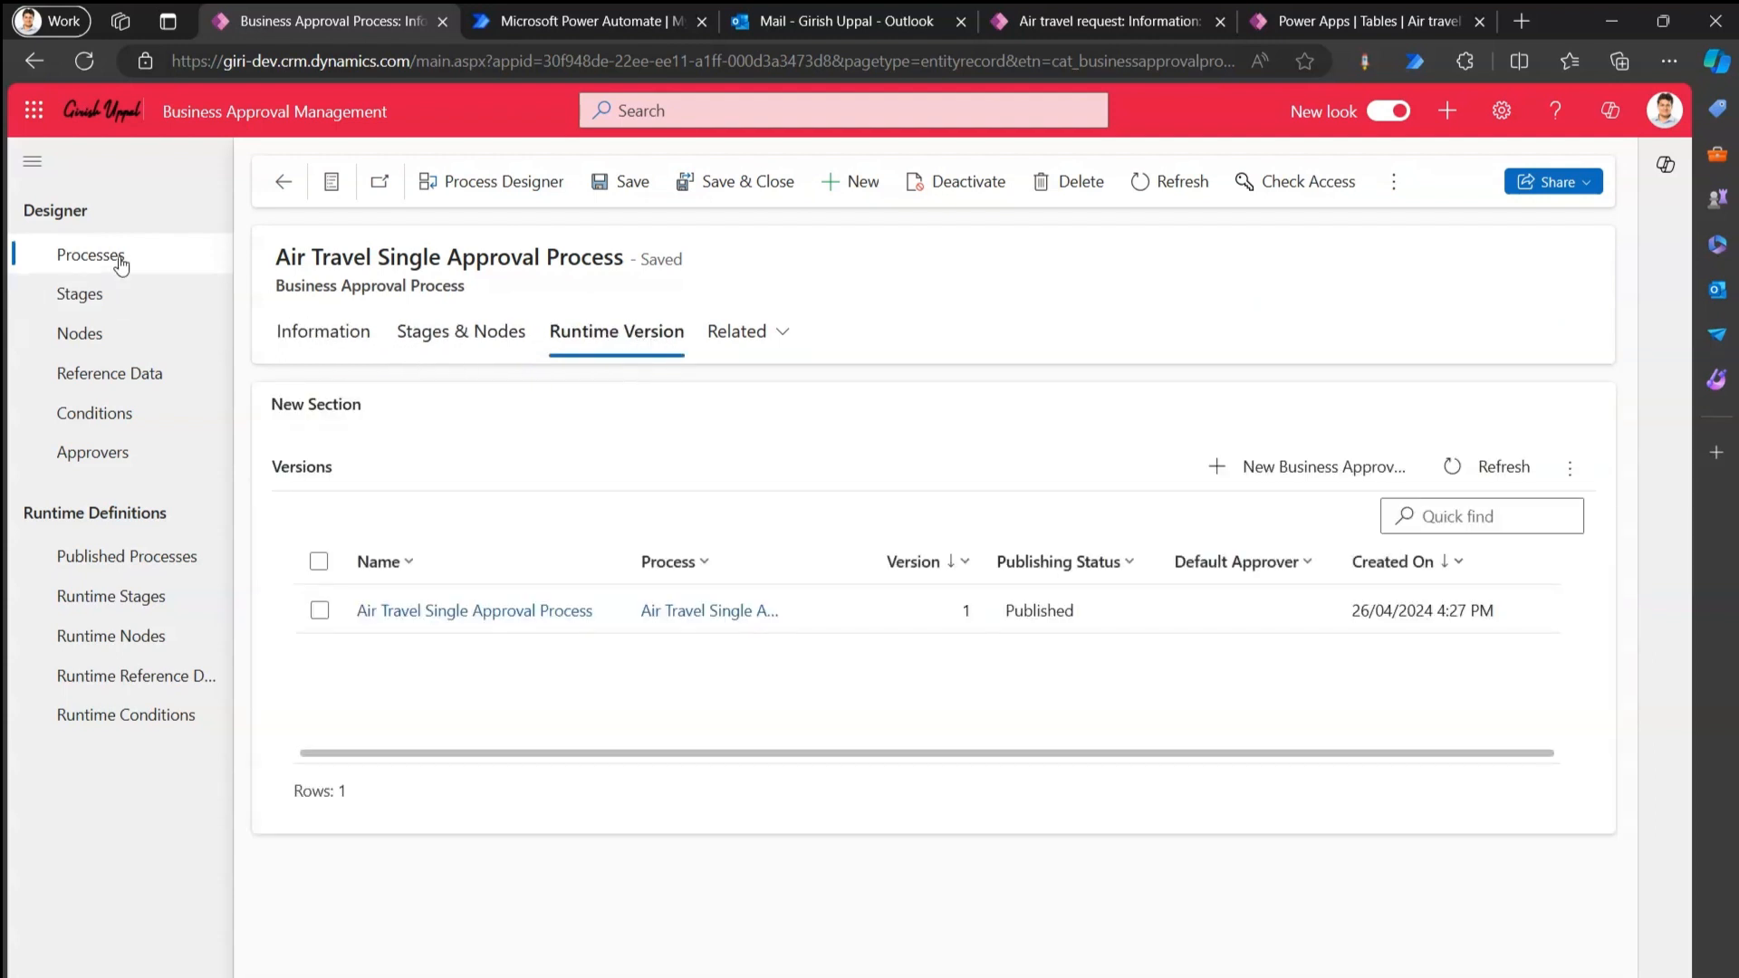
left_click(110, 257)
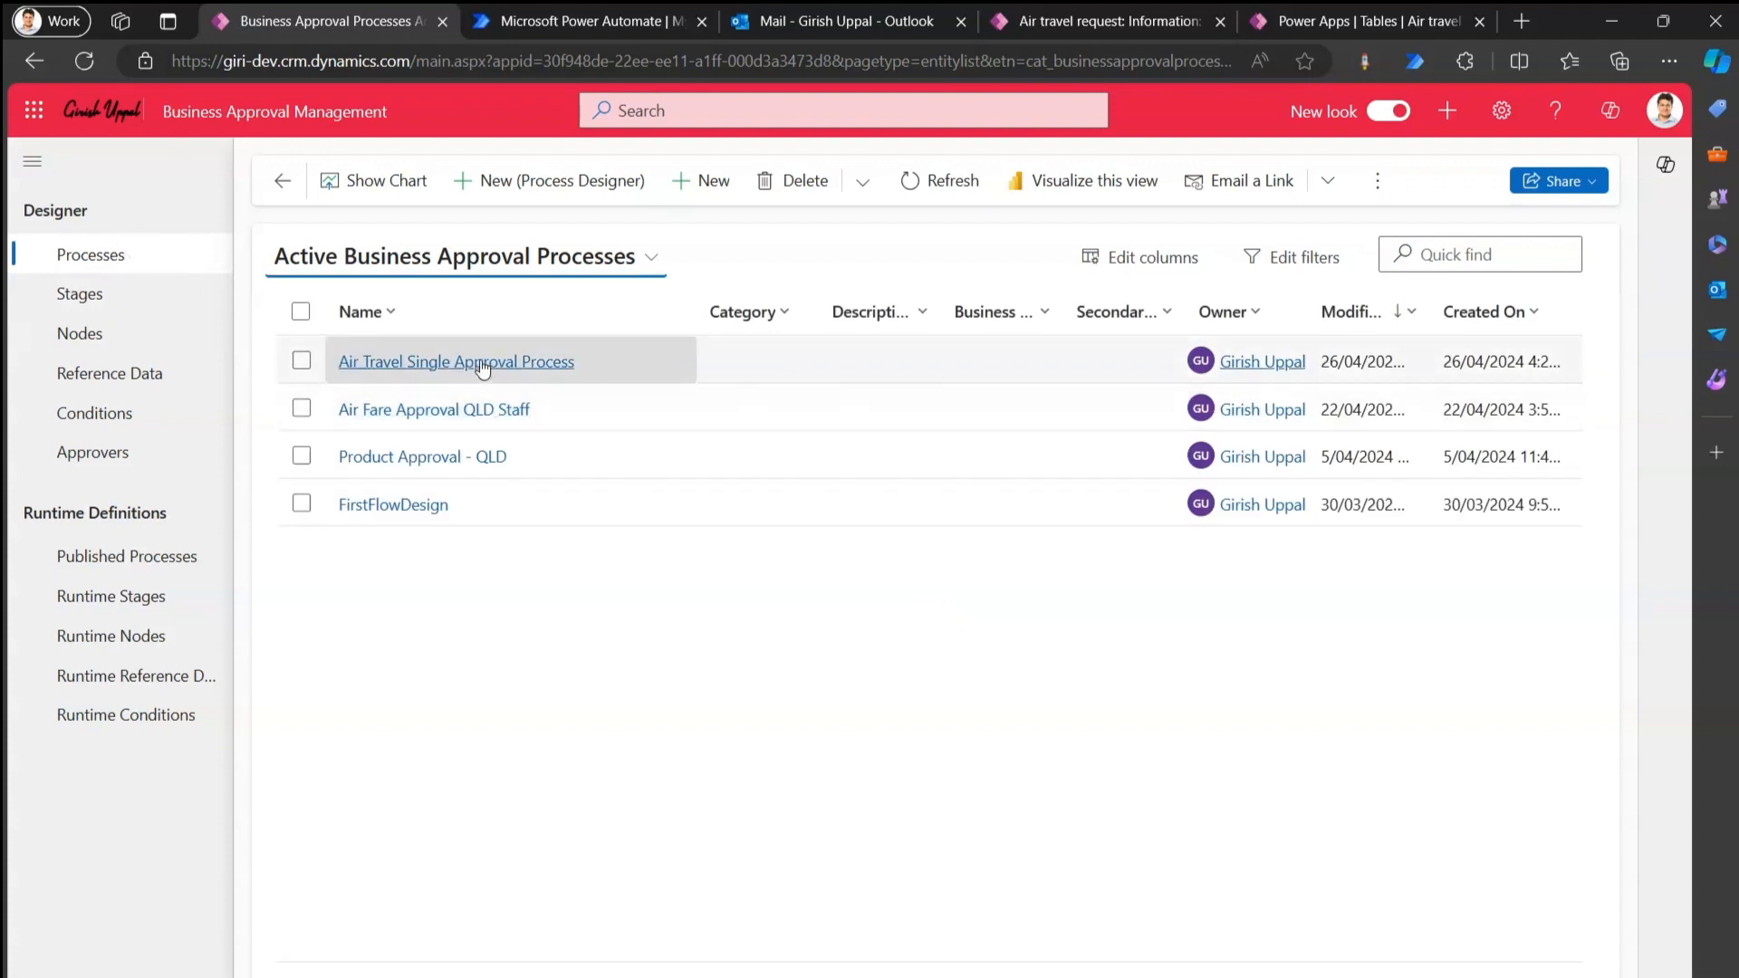
Confirm in the designer's Versions panel that version 1 is Active, then go to Power Automate.
left_click(482, 361)
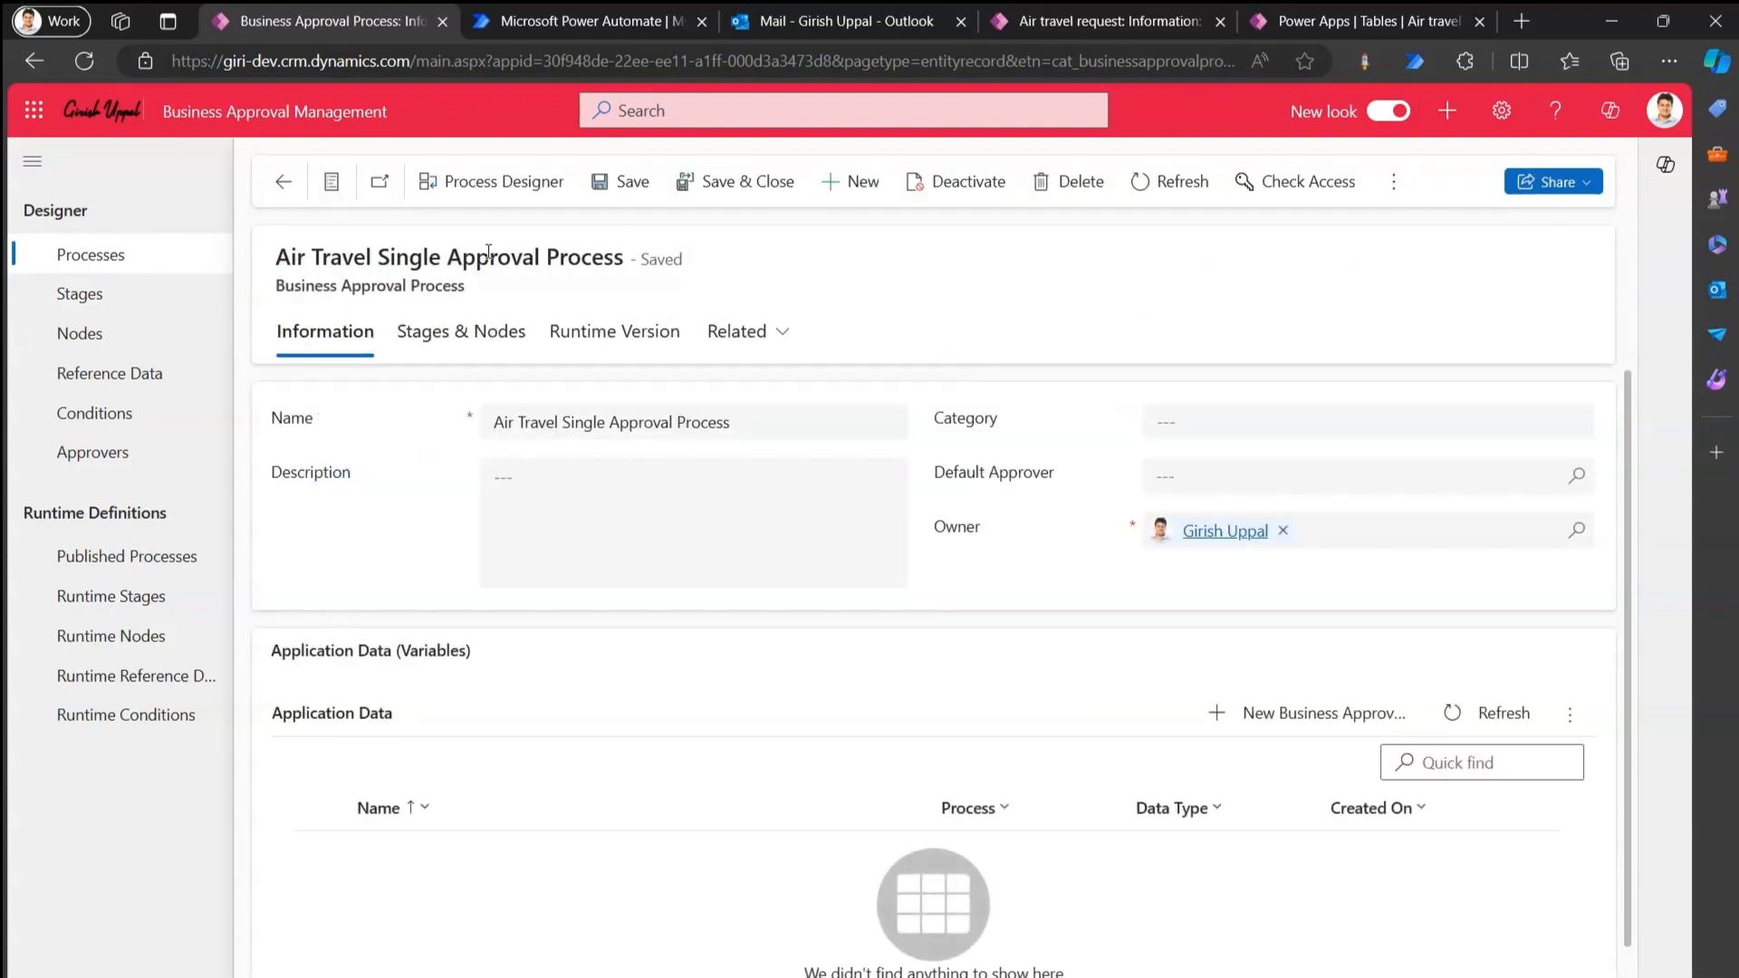
left_click(521, 185)
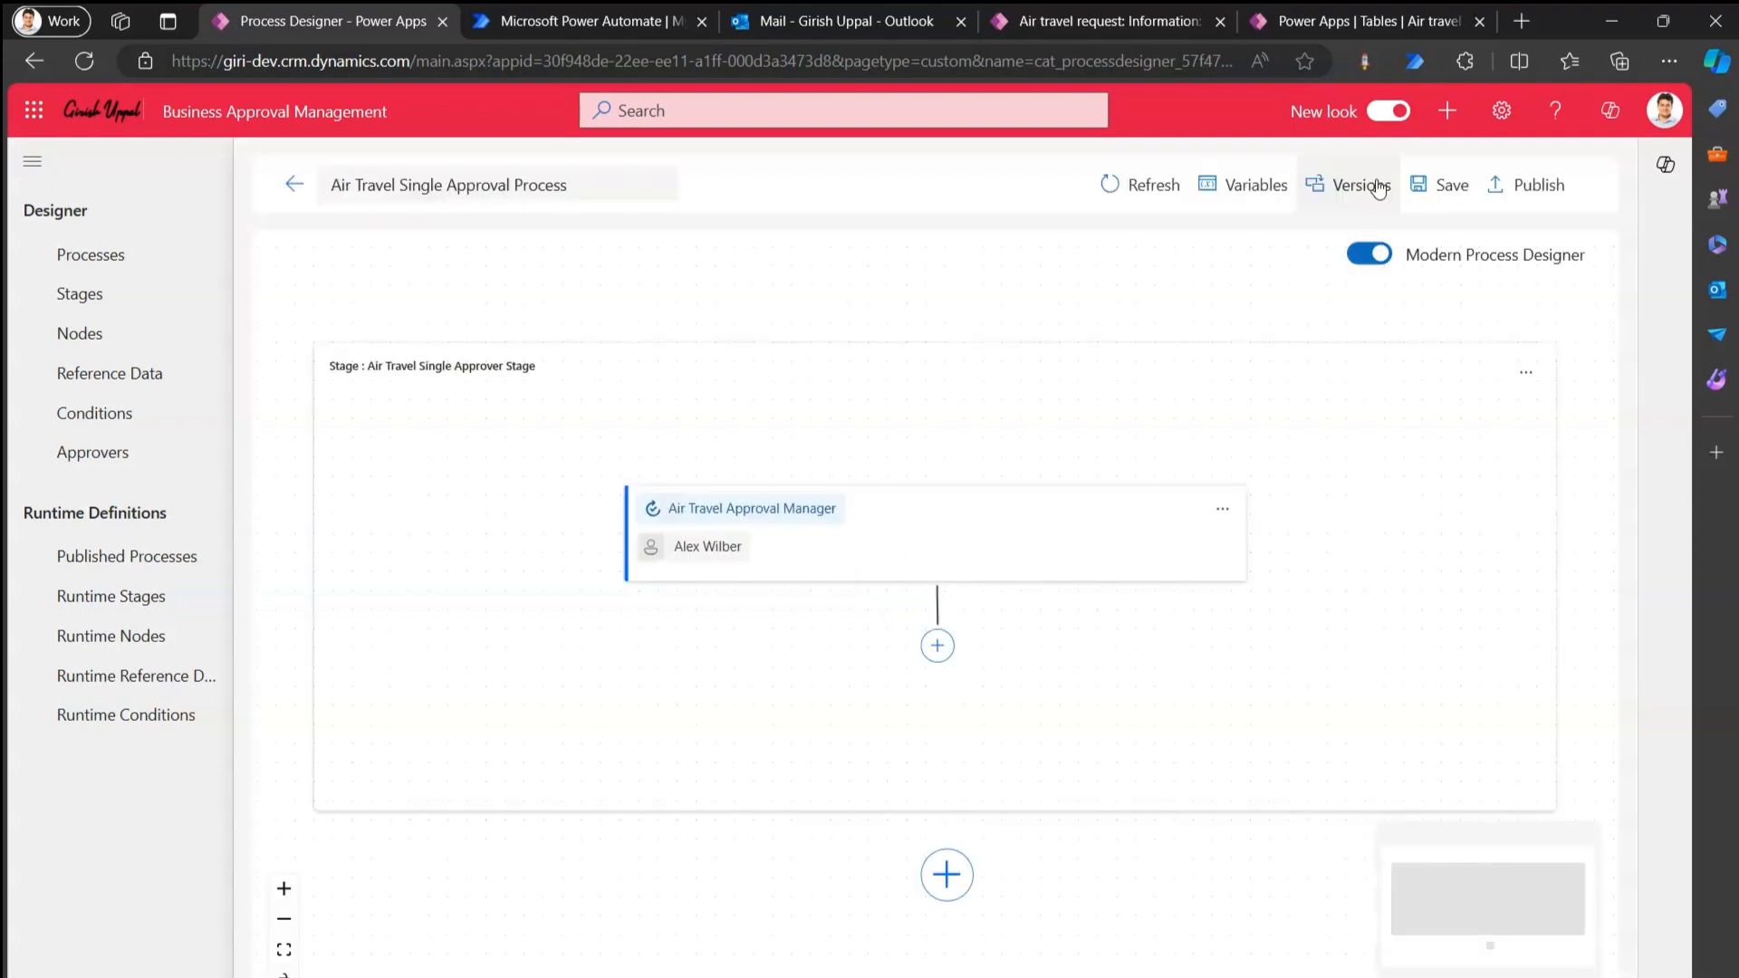
left_click(1352, 189)
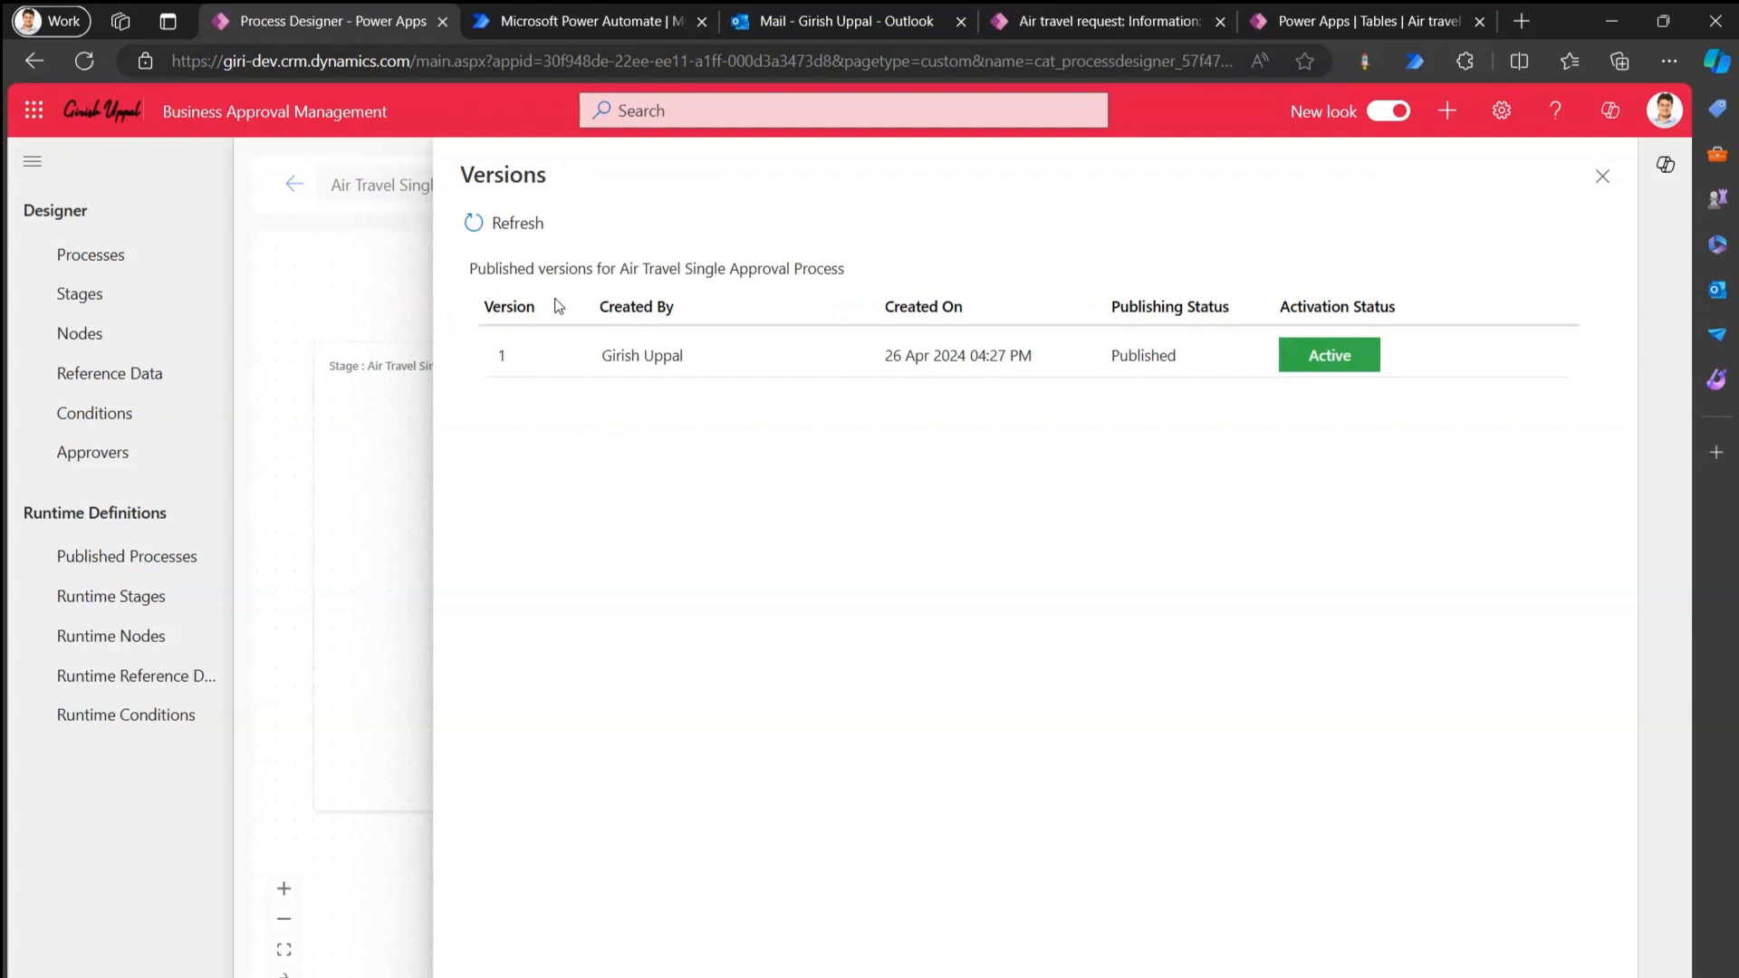
left_click(602, 20)
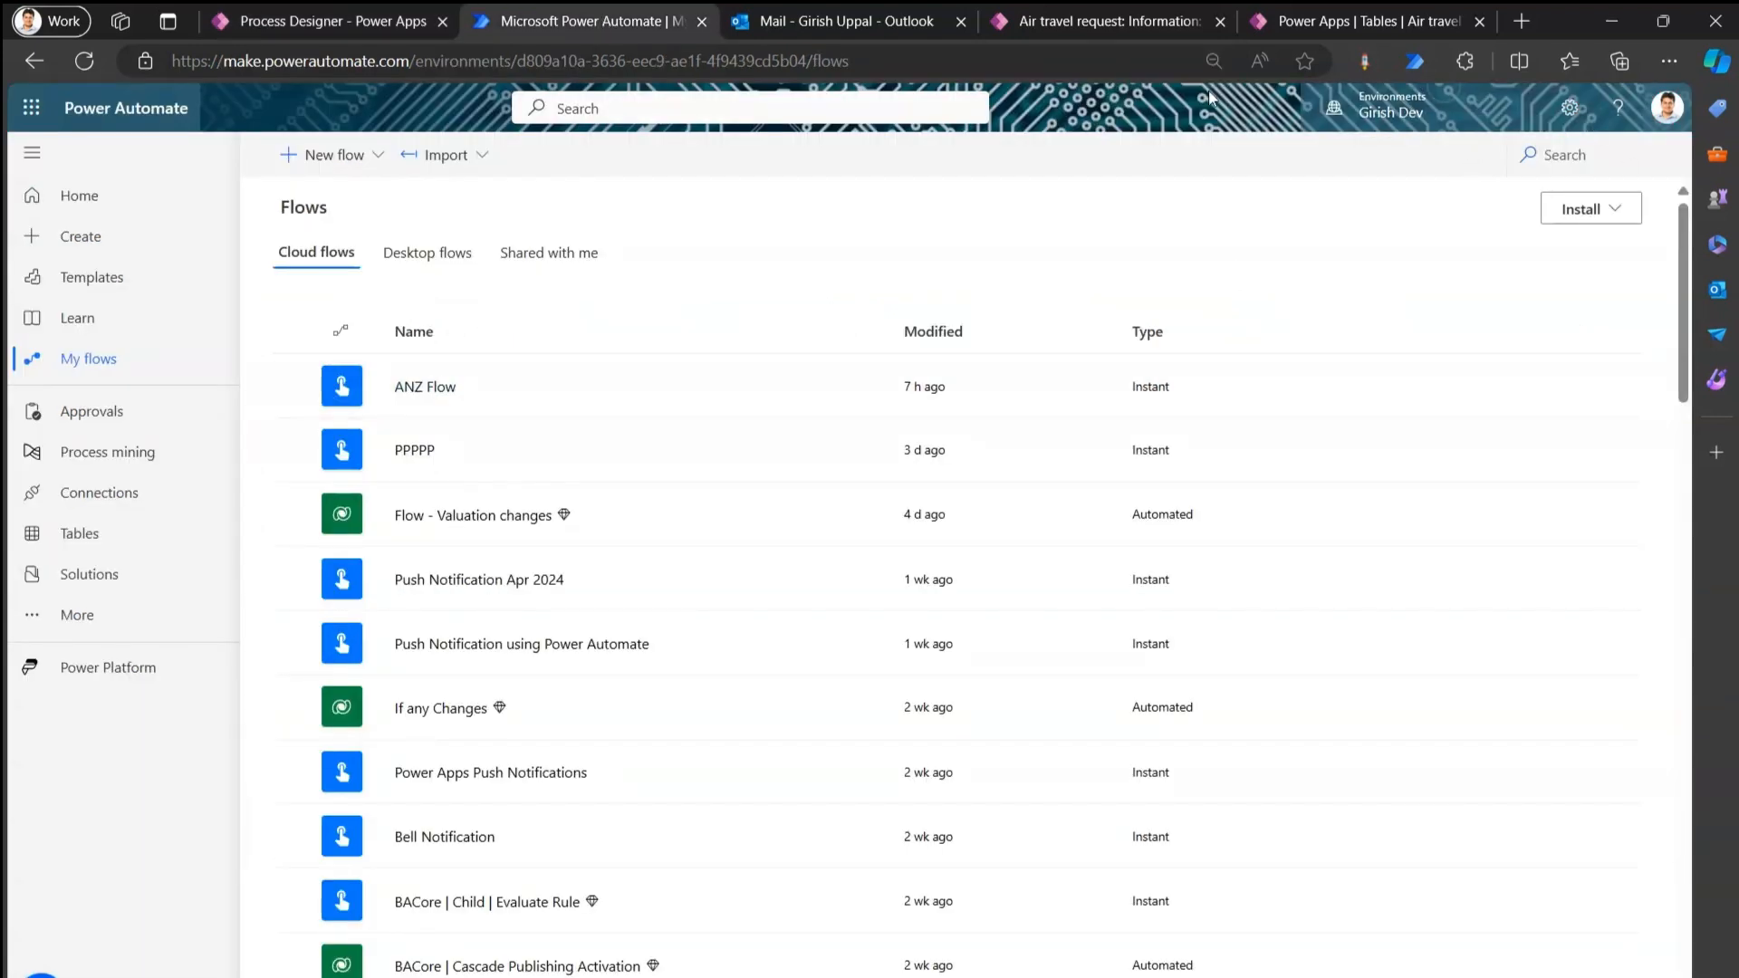
Create a new blank automated cloud flow, skipping the trigger choice.
left_click(1361, 23)
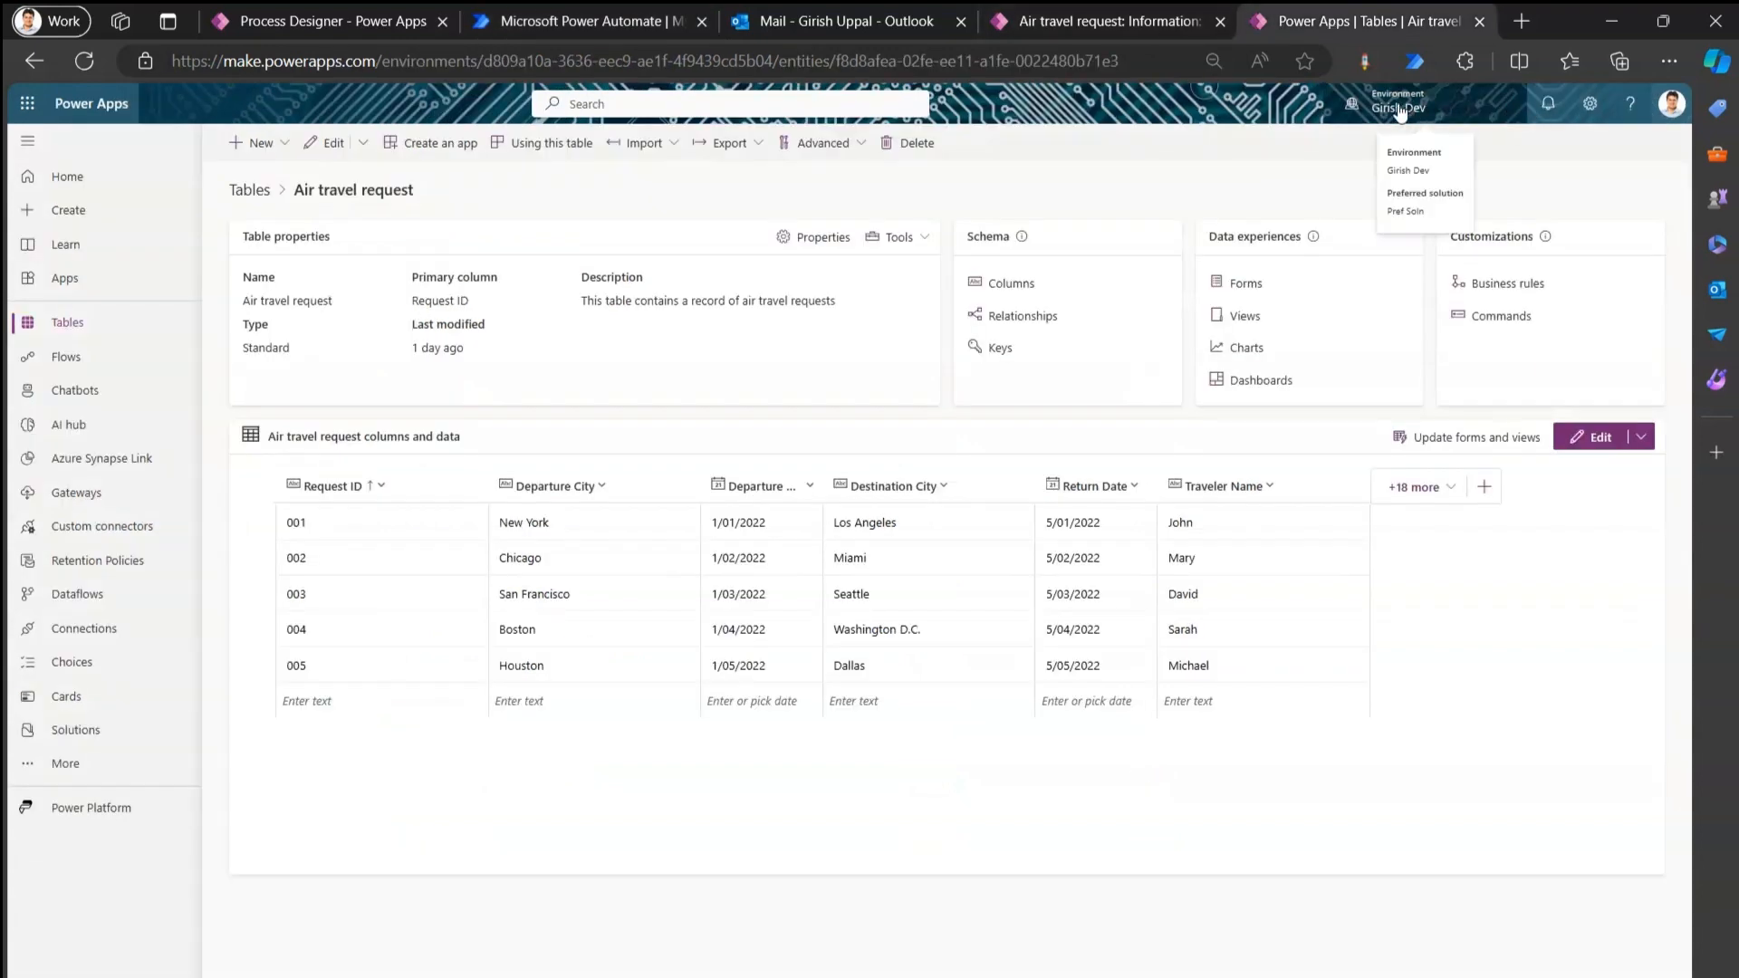
left_click(1159, 22)
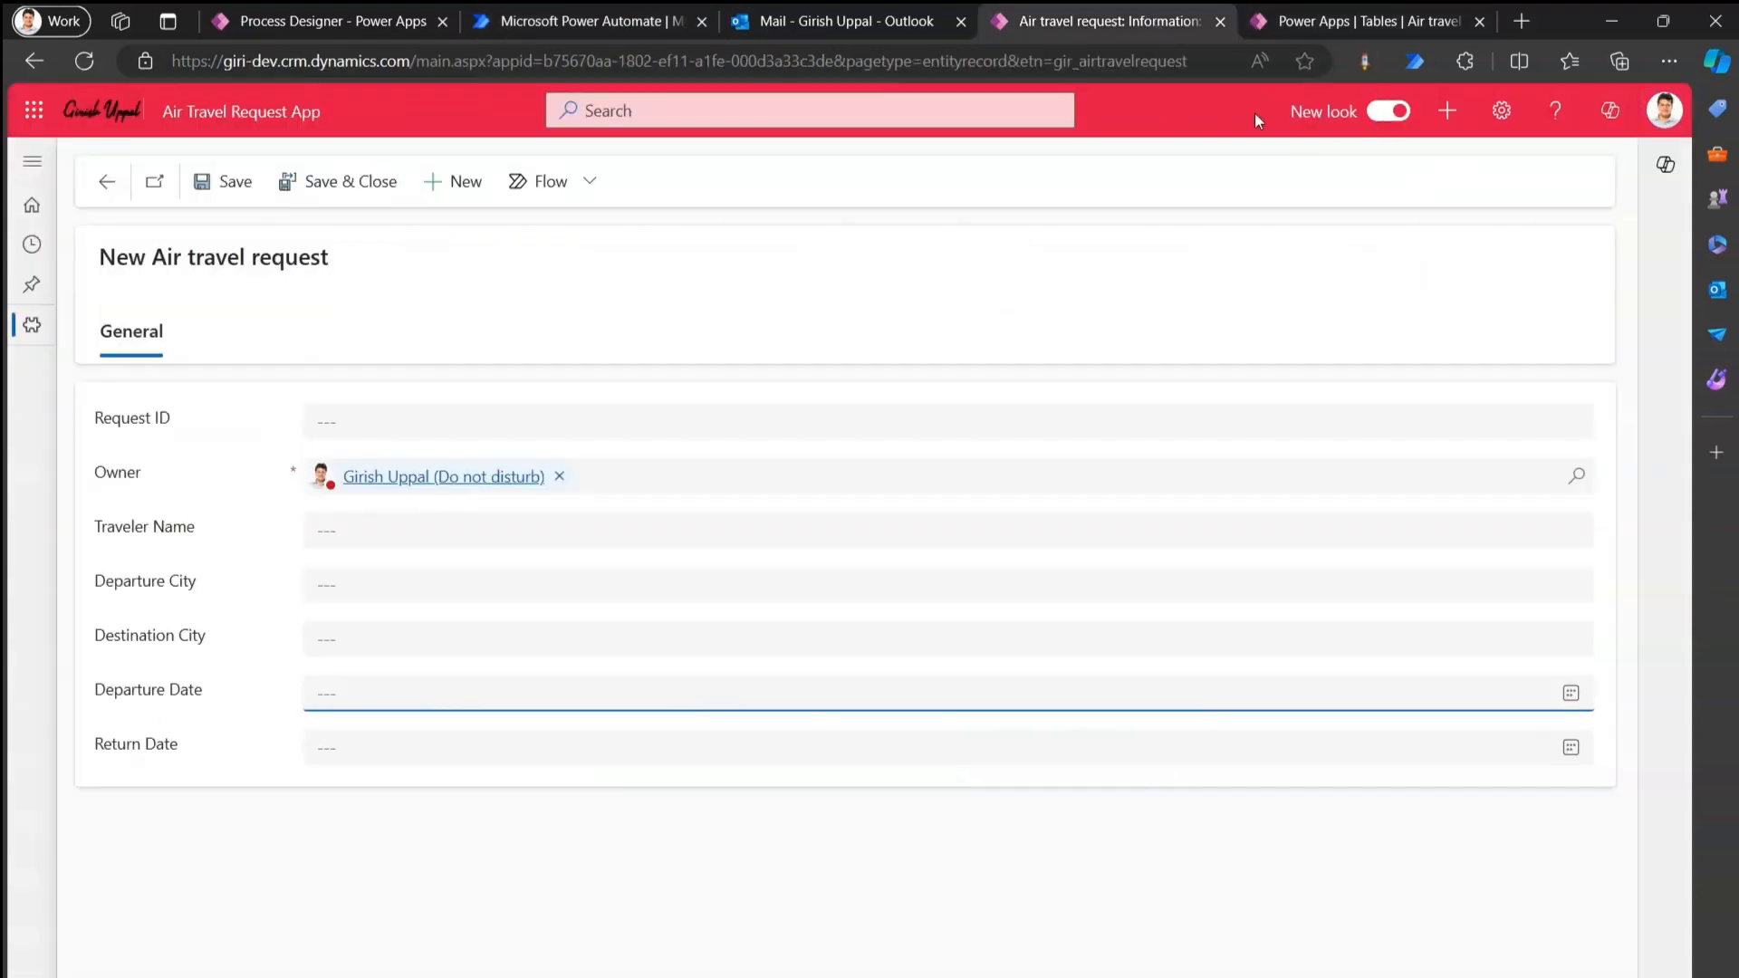
left_click(645, 20)
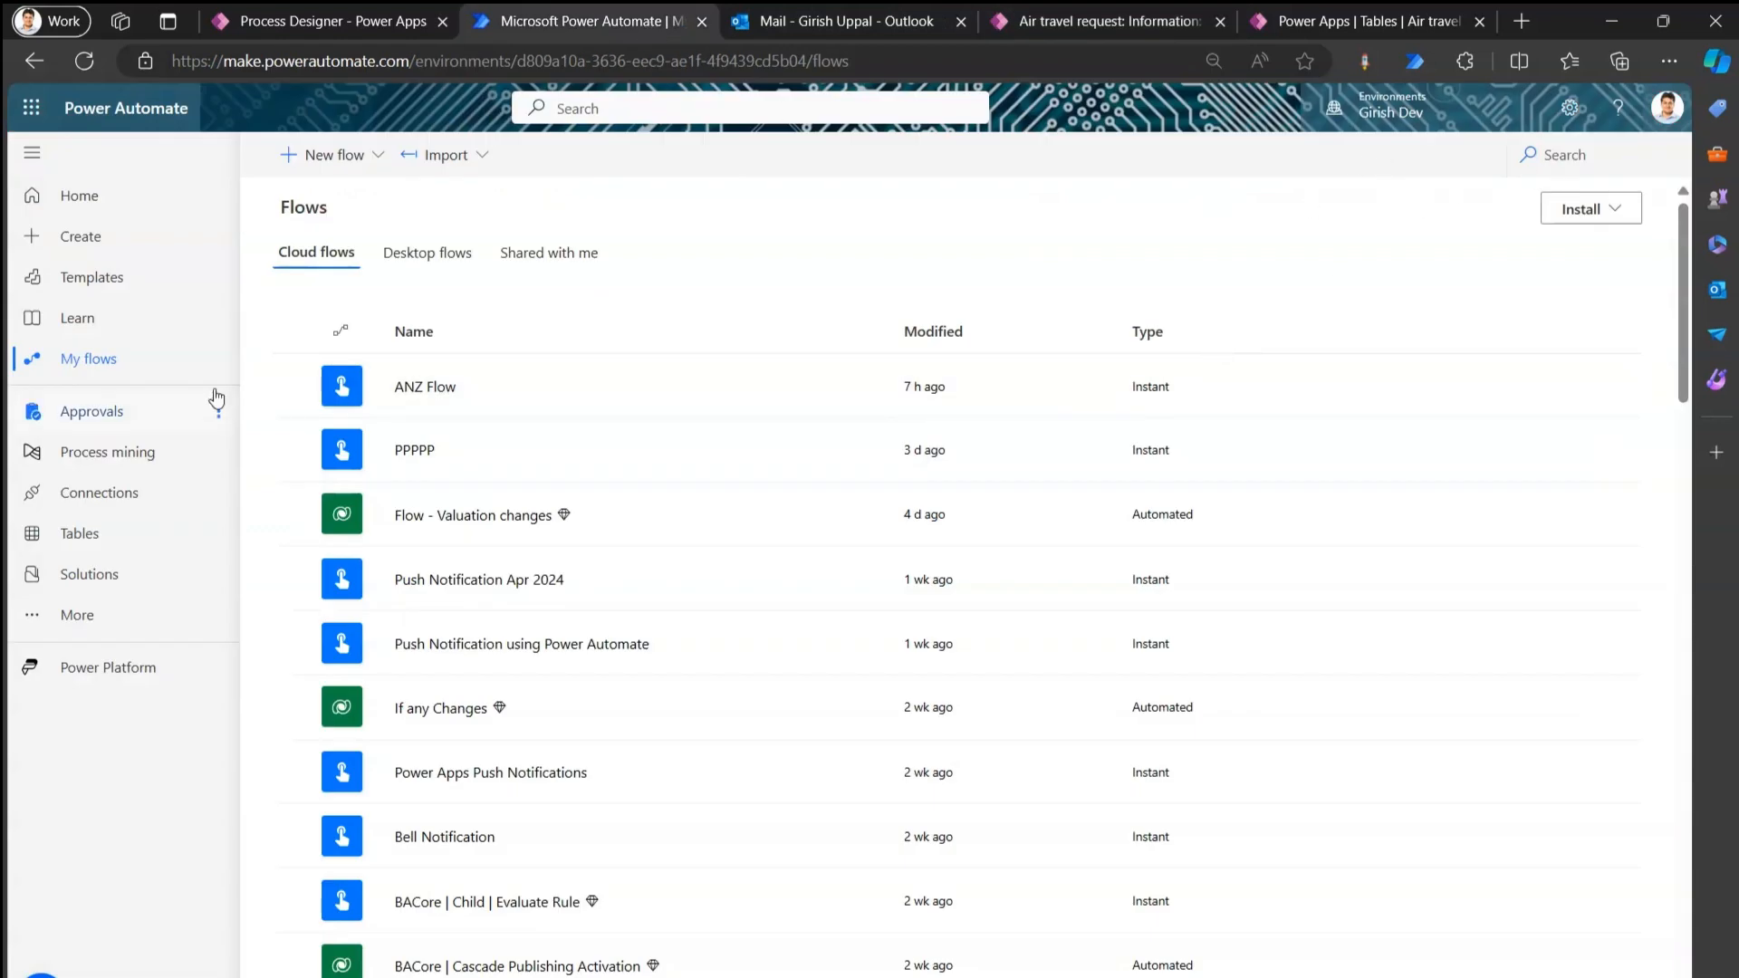
left_click(379, 159)
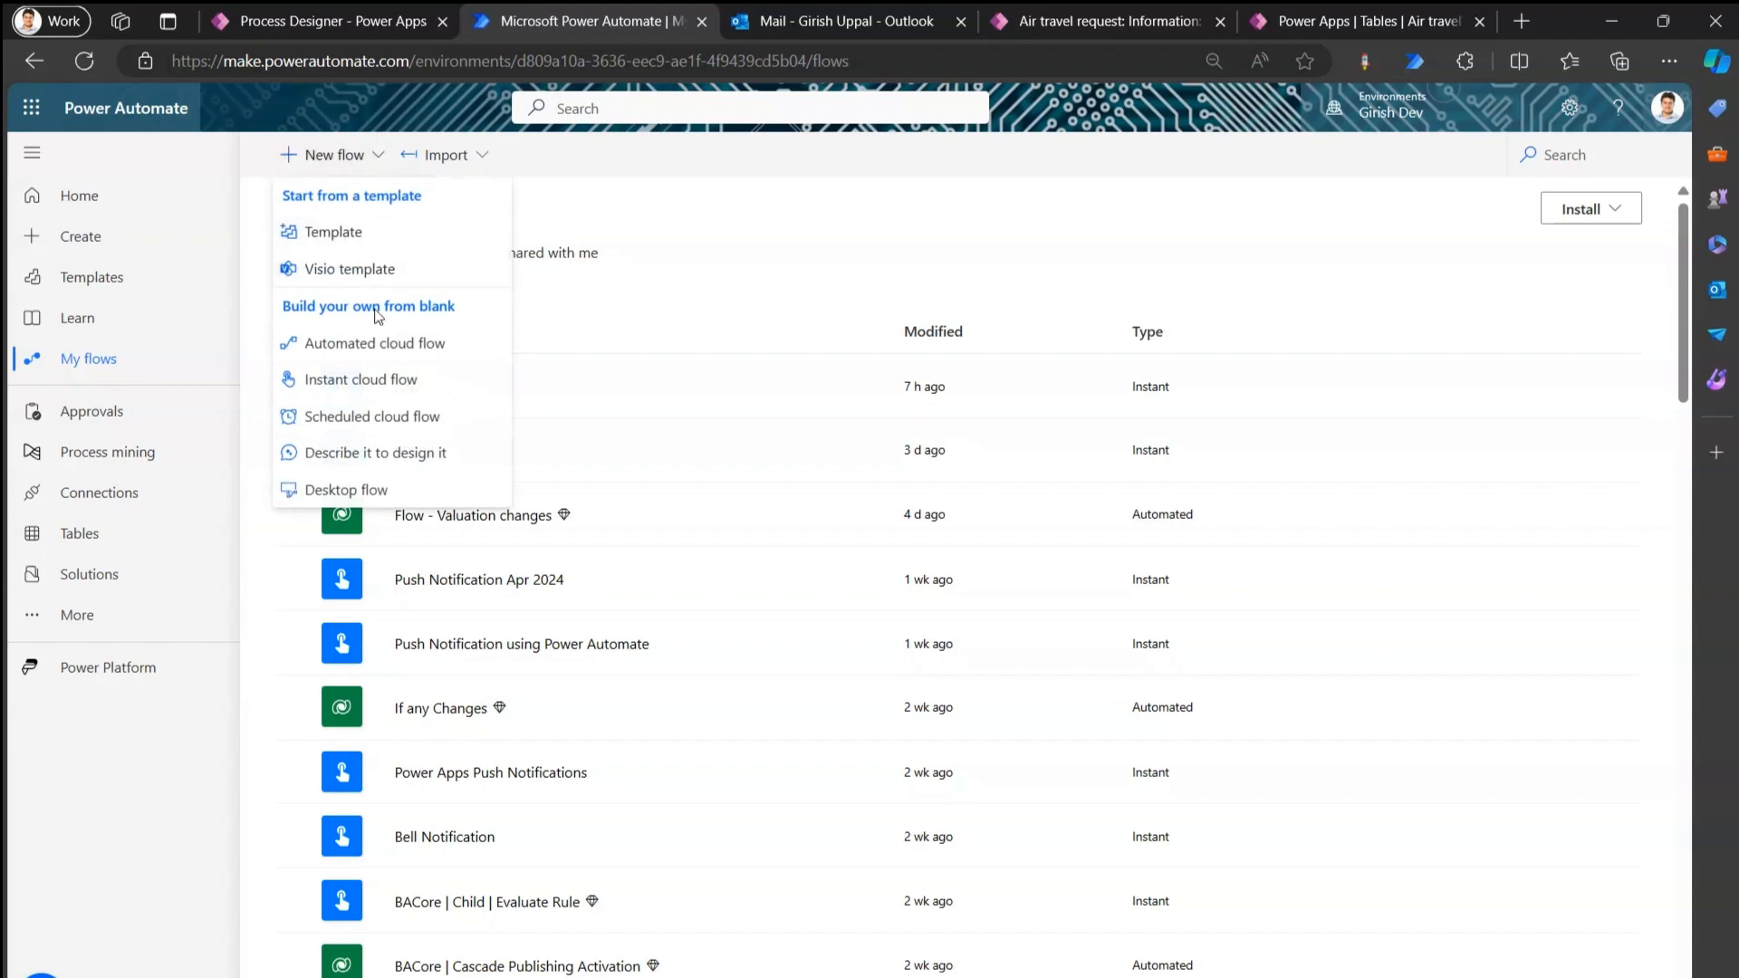
left_click(376, 344)
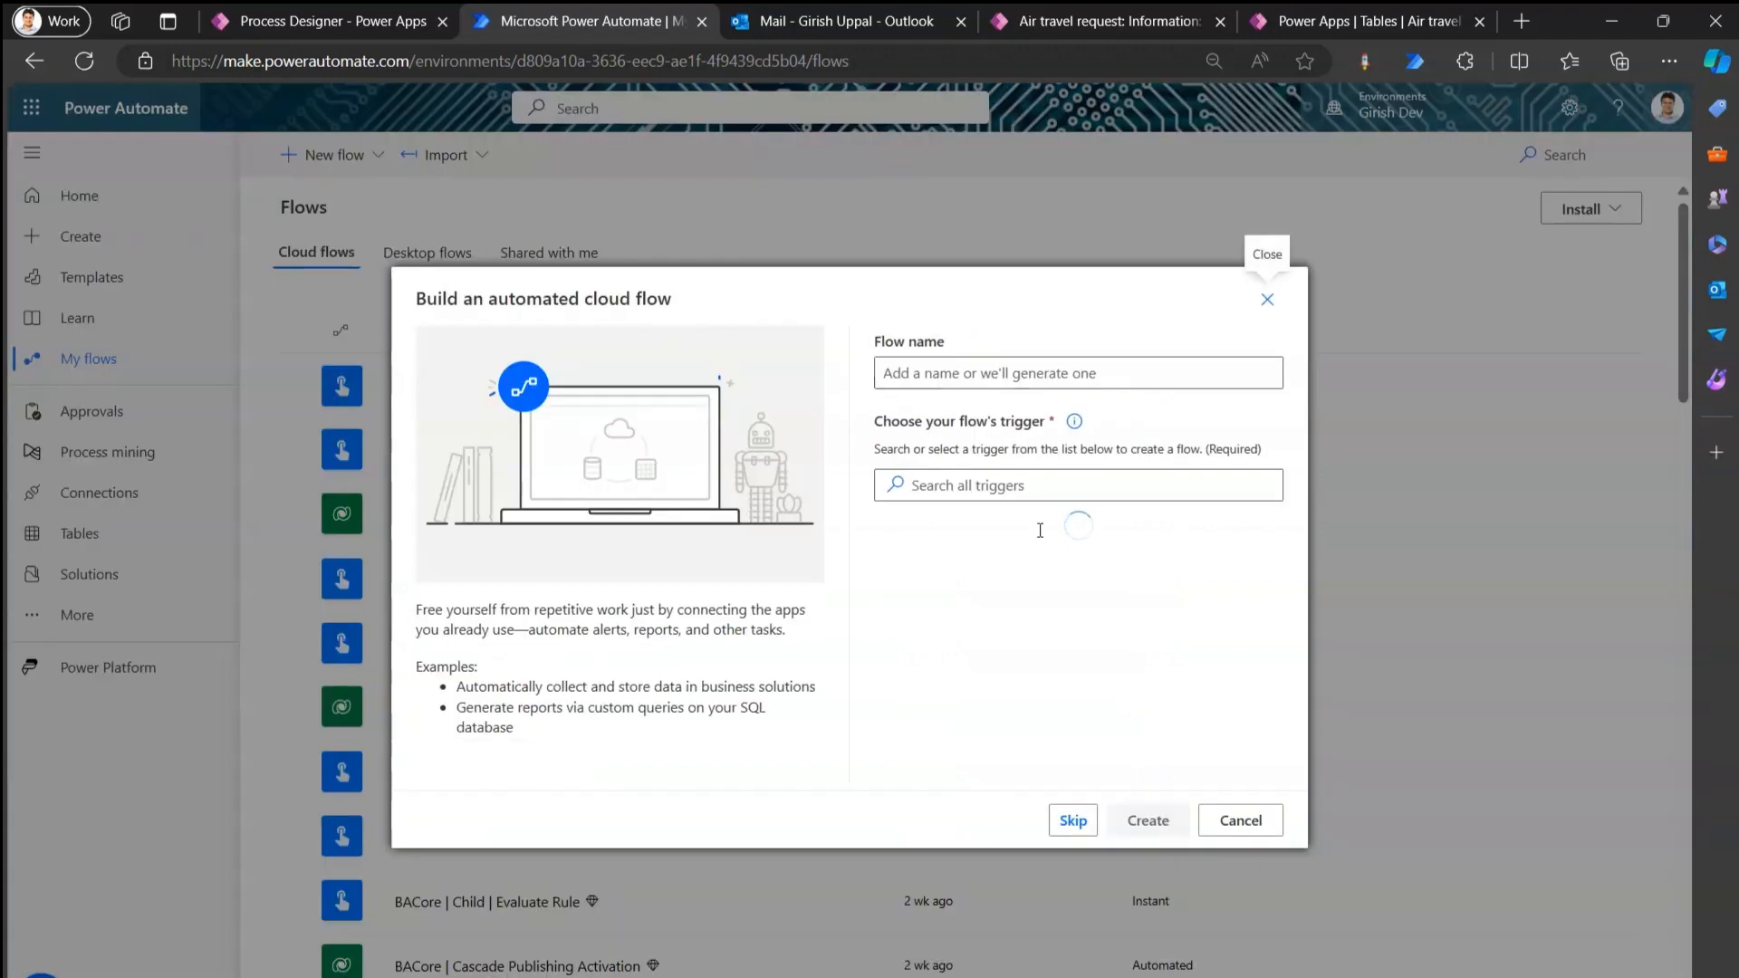
left_click(1074, 820)
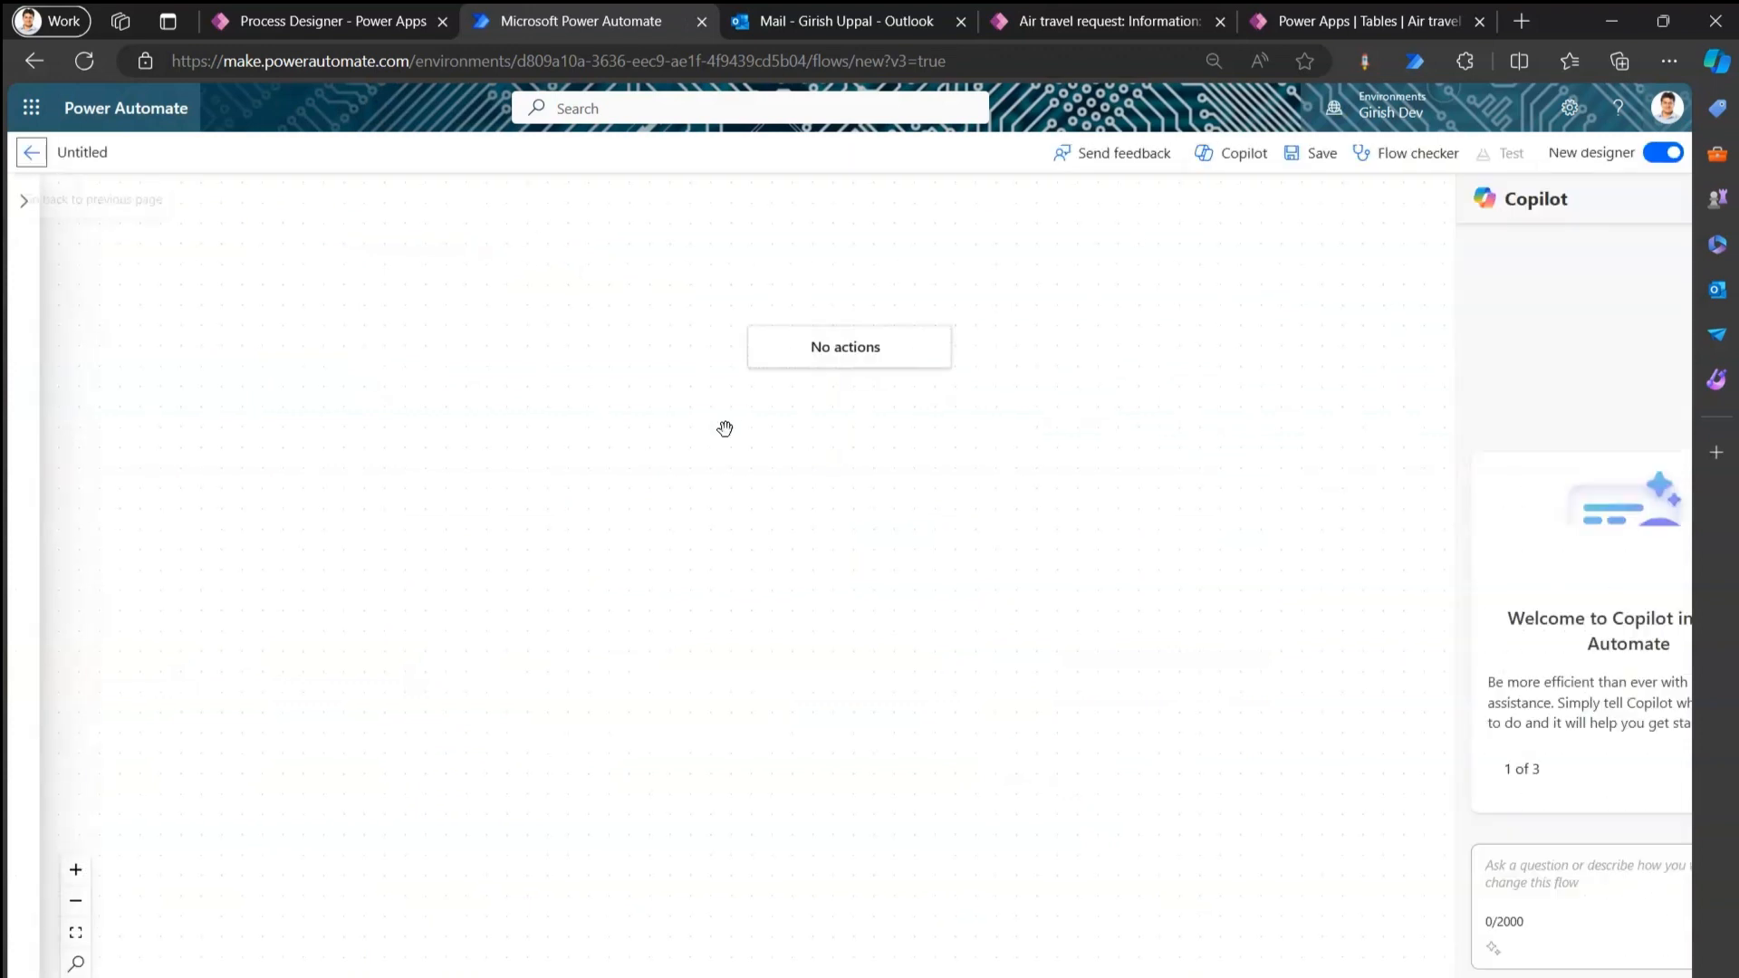
Name the untitled flow 'Approval Single Stage' and bring up the trigger picker.
left_click(93, 155)
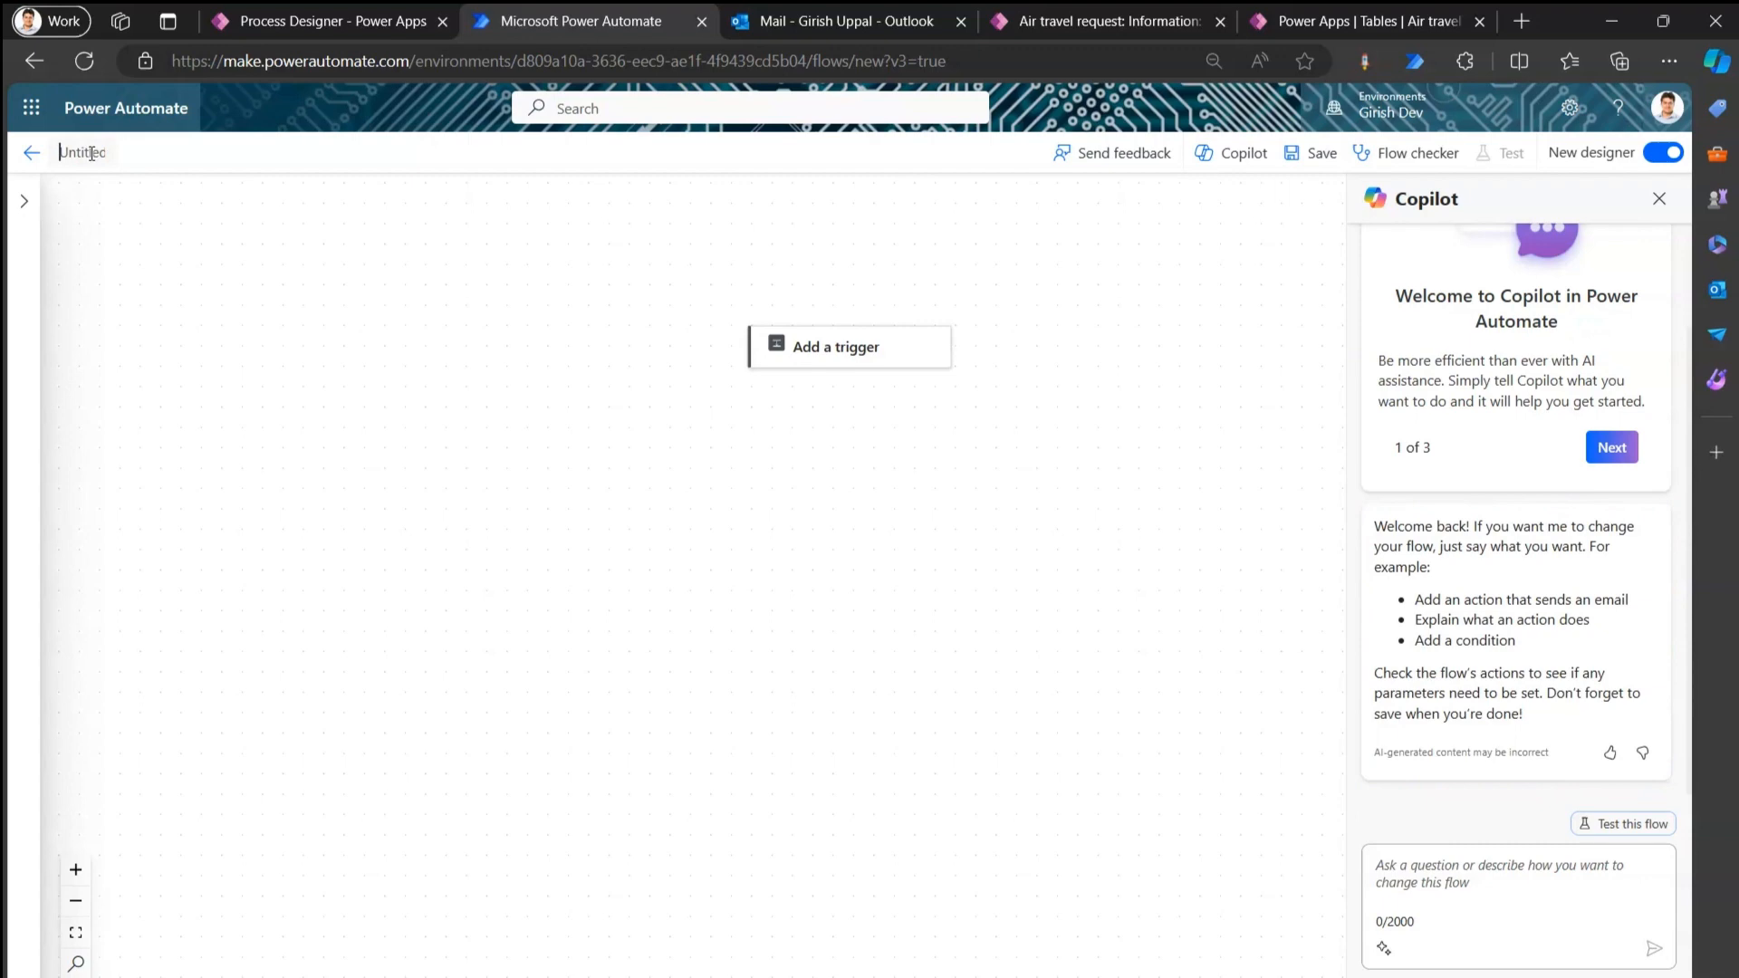
type("Approval")
type(" Sig")
type("nle")
left_click(283, 314)
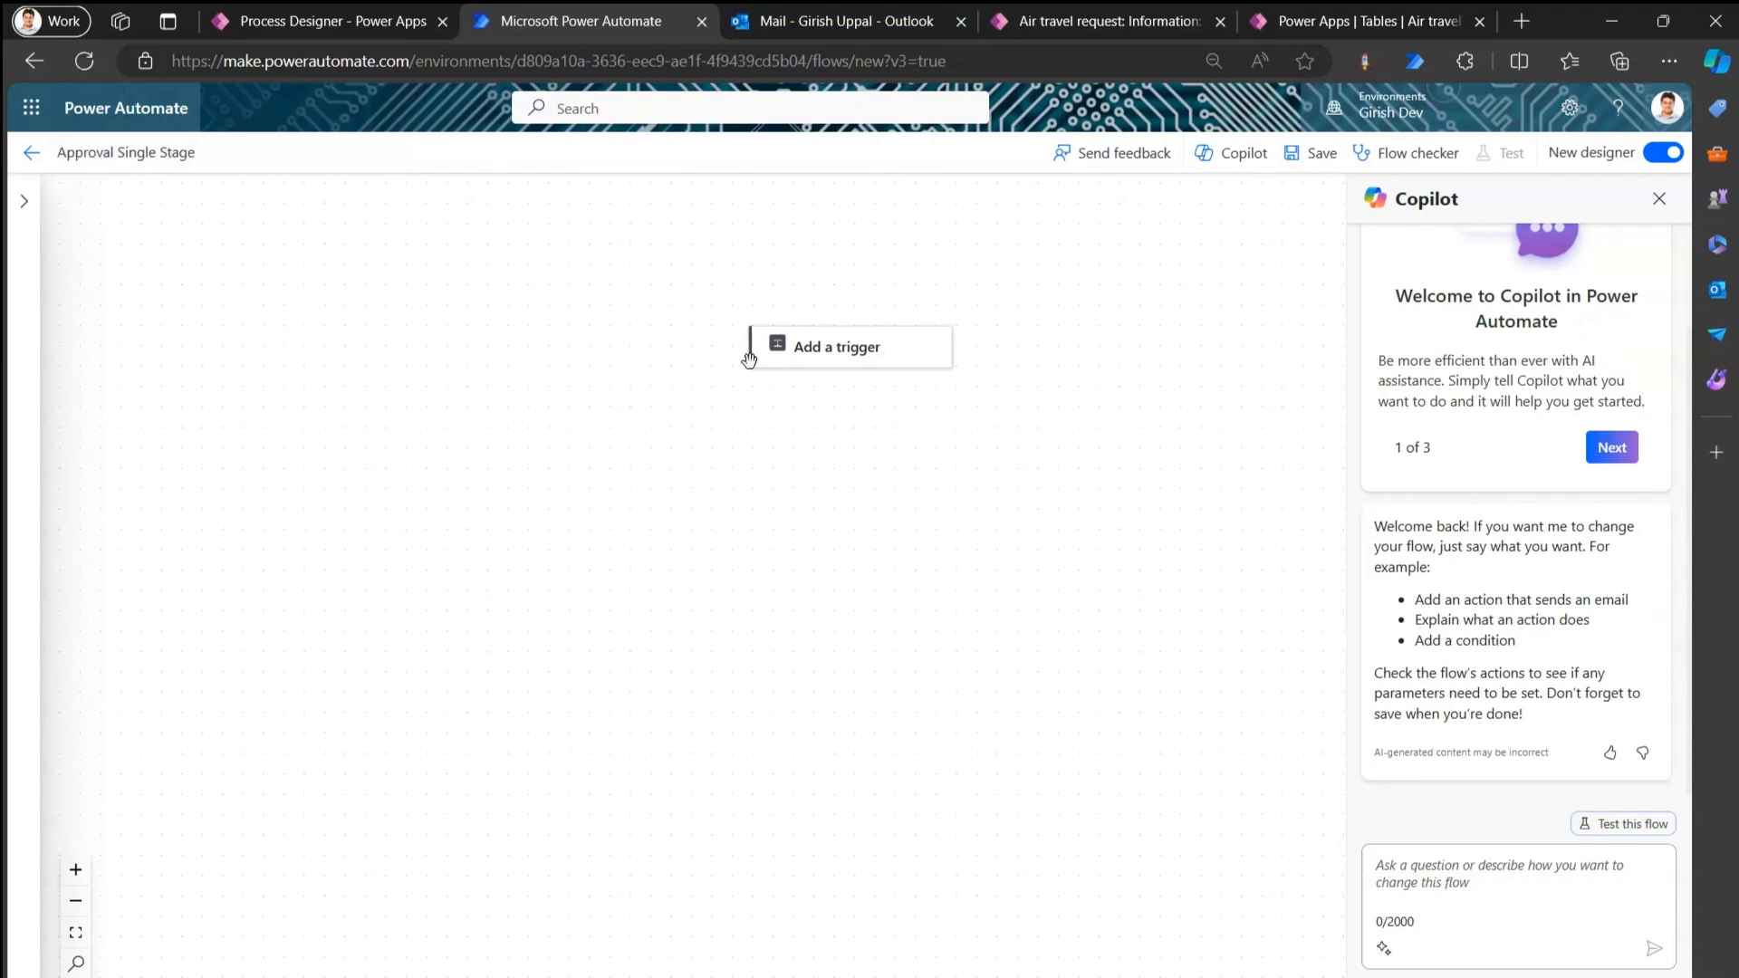
left_click(861, 354)
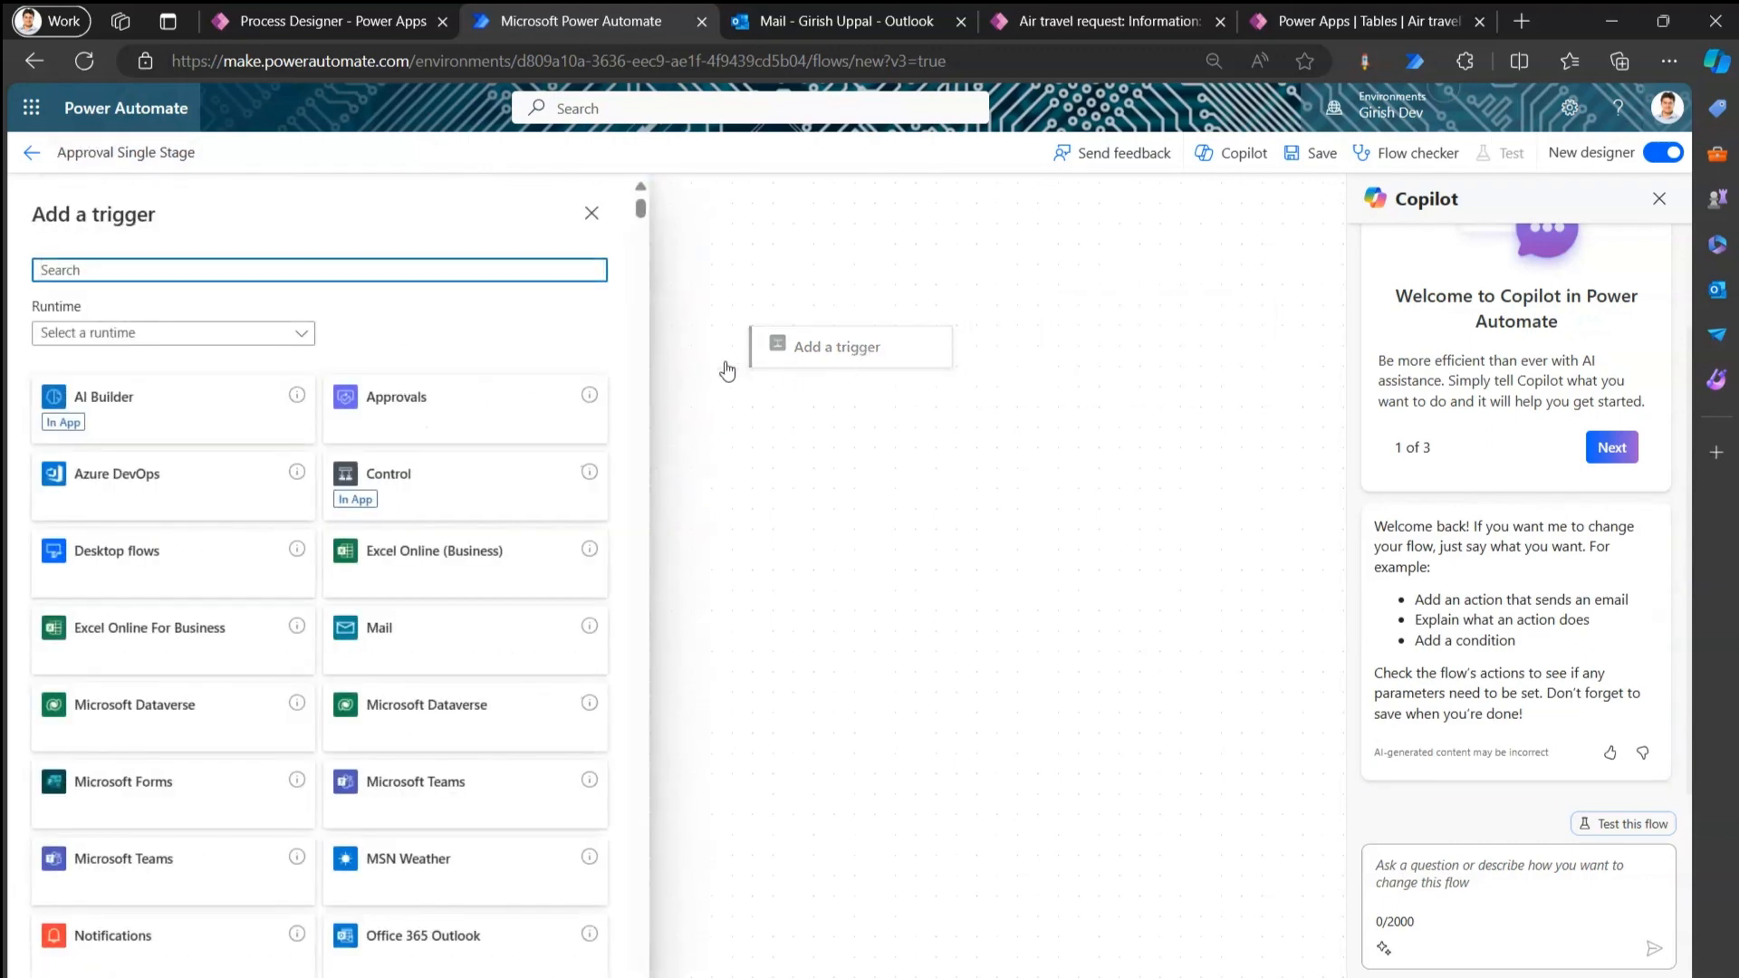
Choose the Dataverse trigger 'When a row is added, modified or deleted'.
left_click(1093, 19)
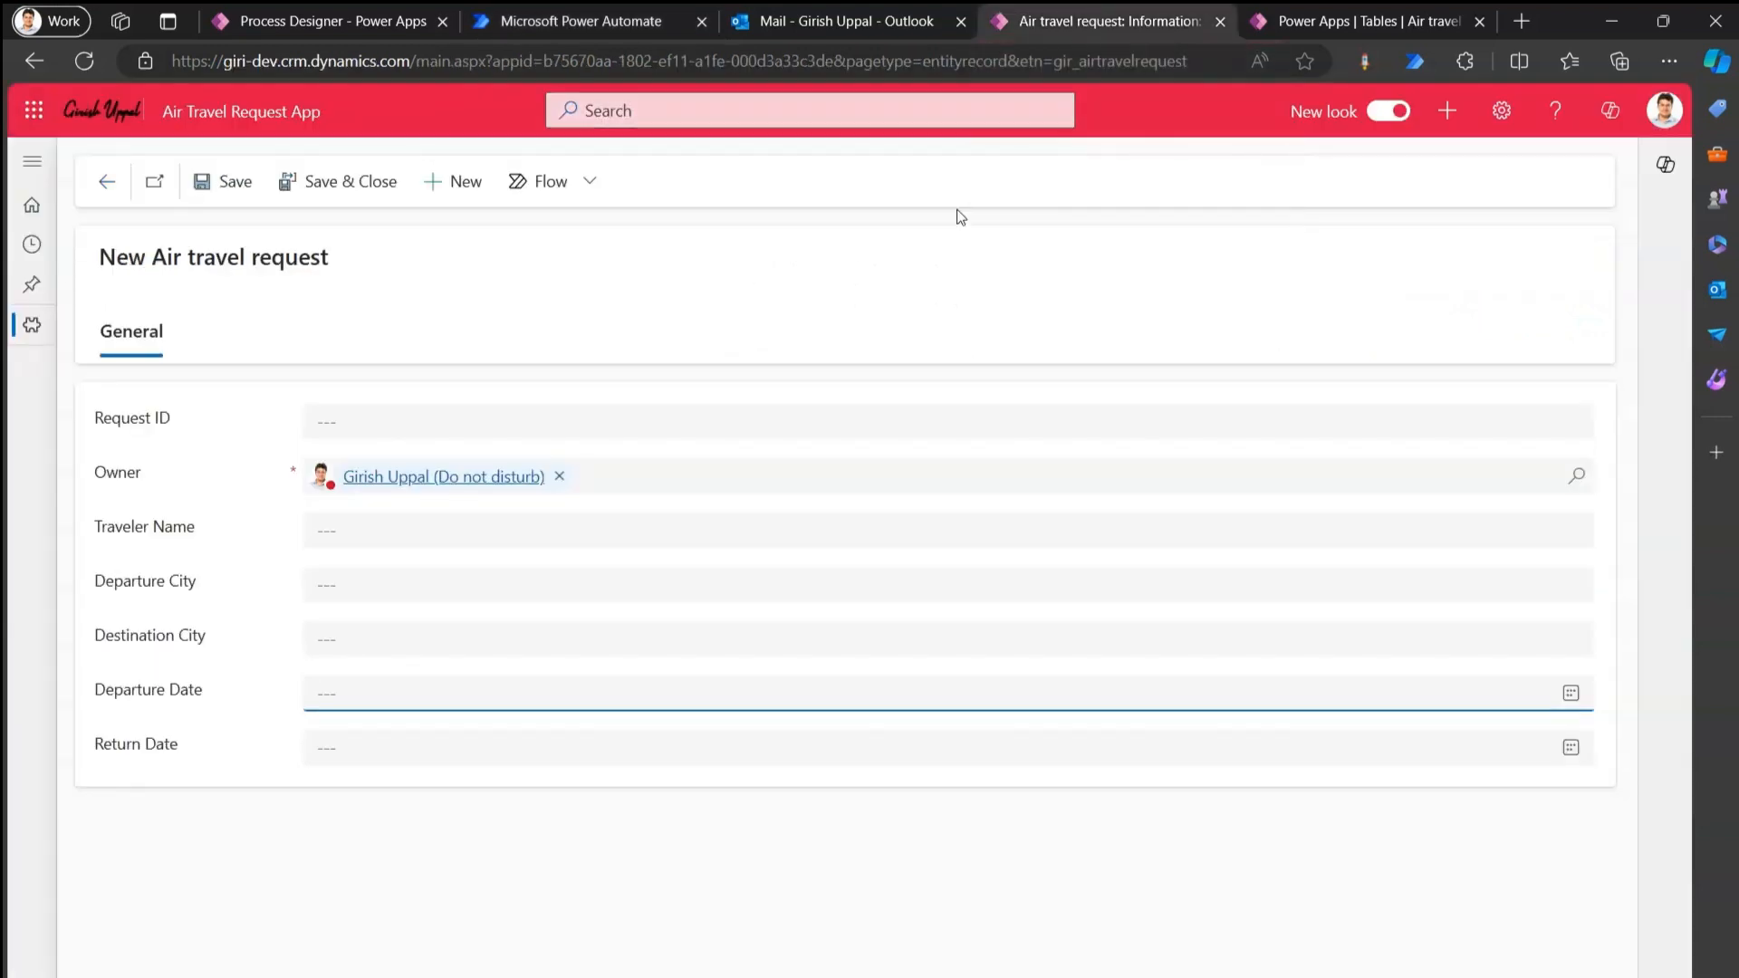
left_click(604, 18)
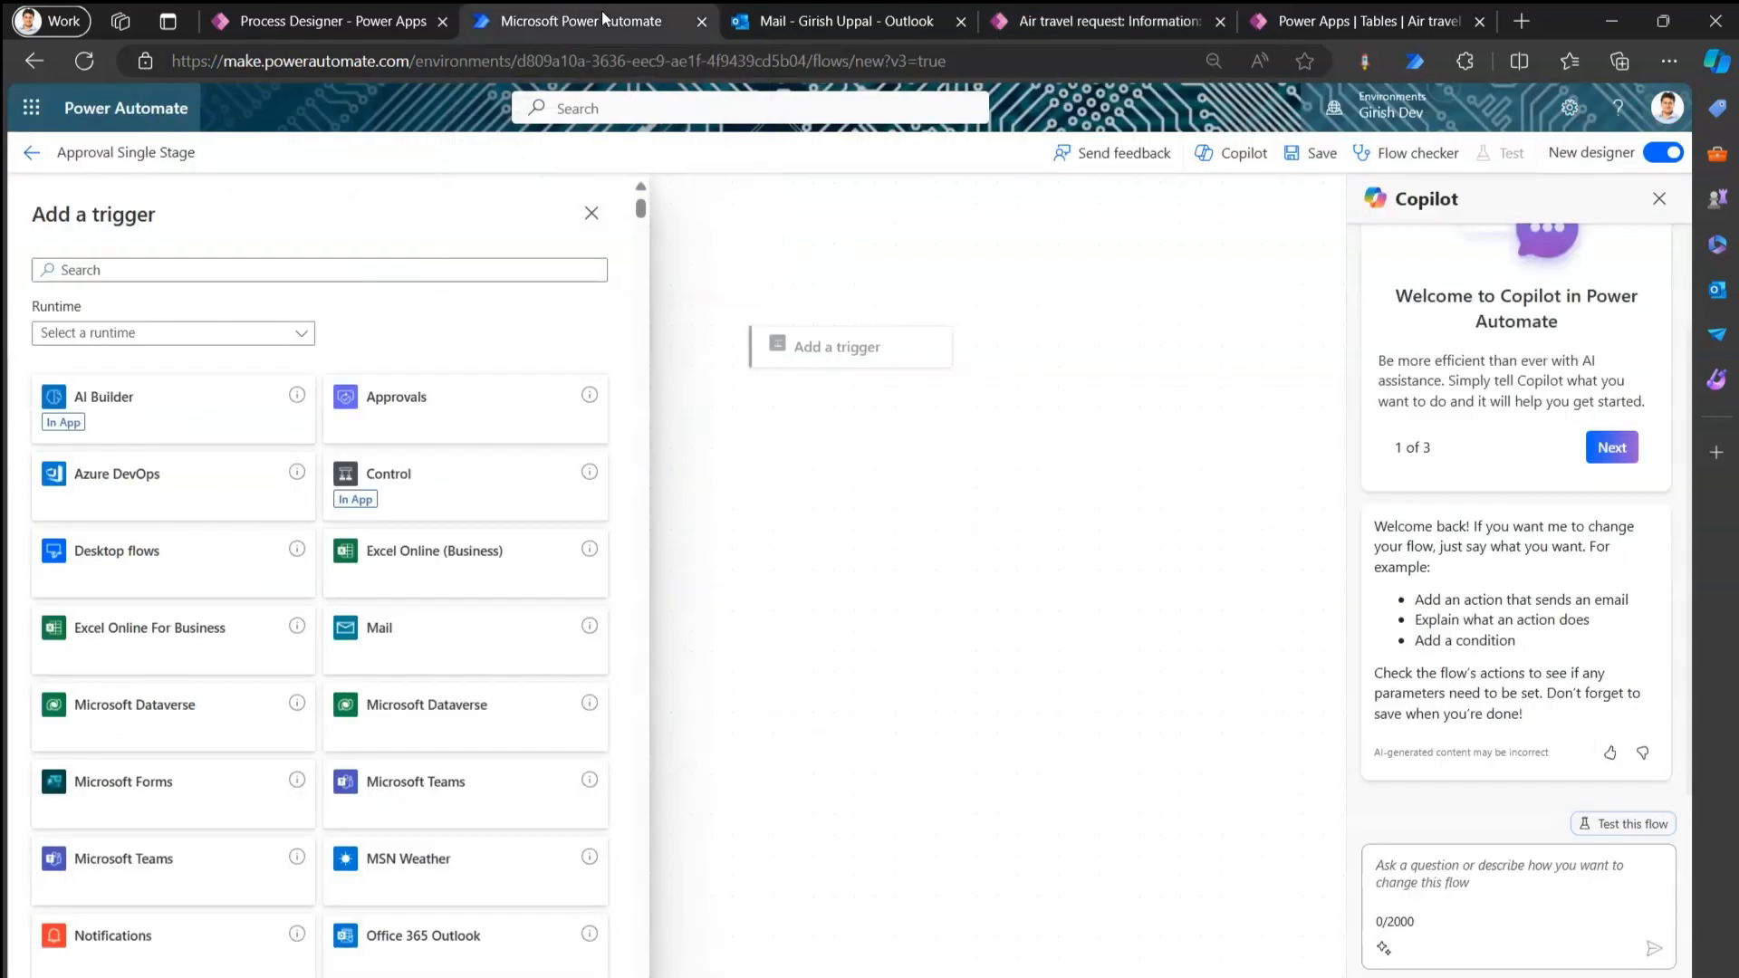
left_click(295, 268)
type("da")
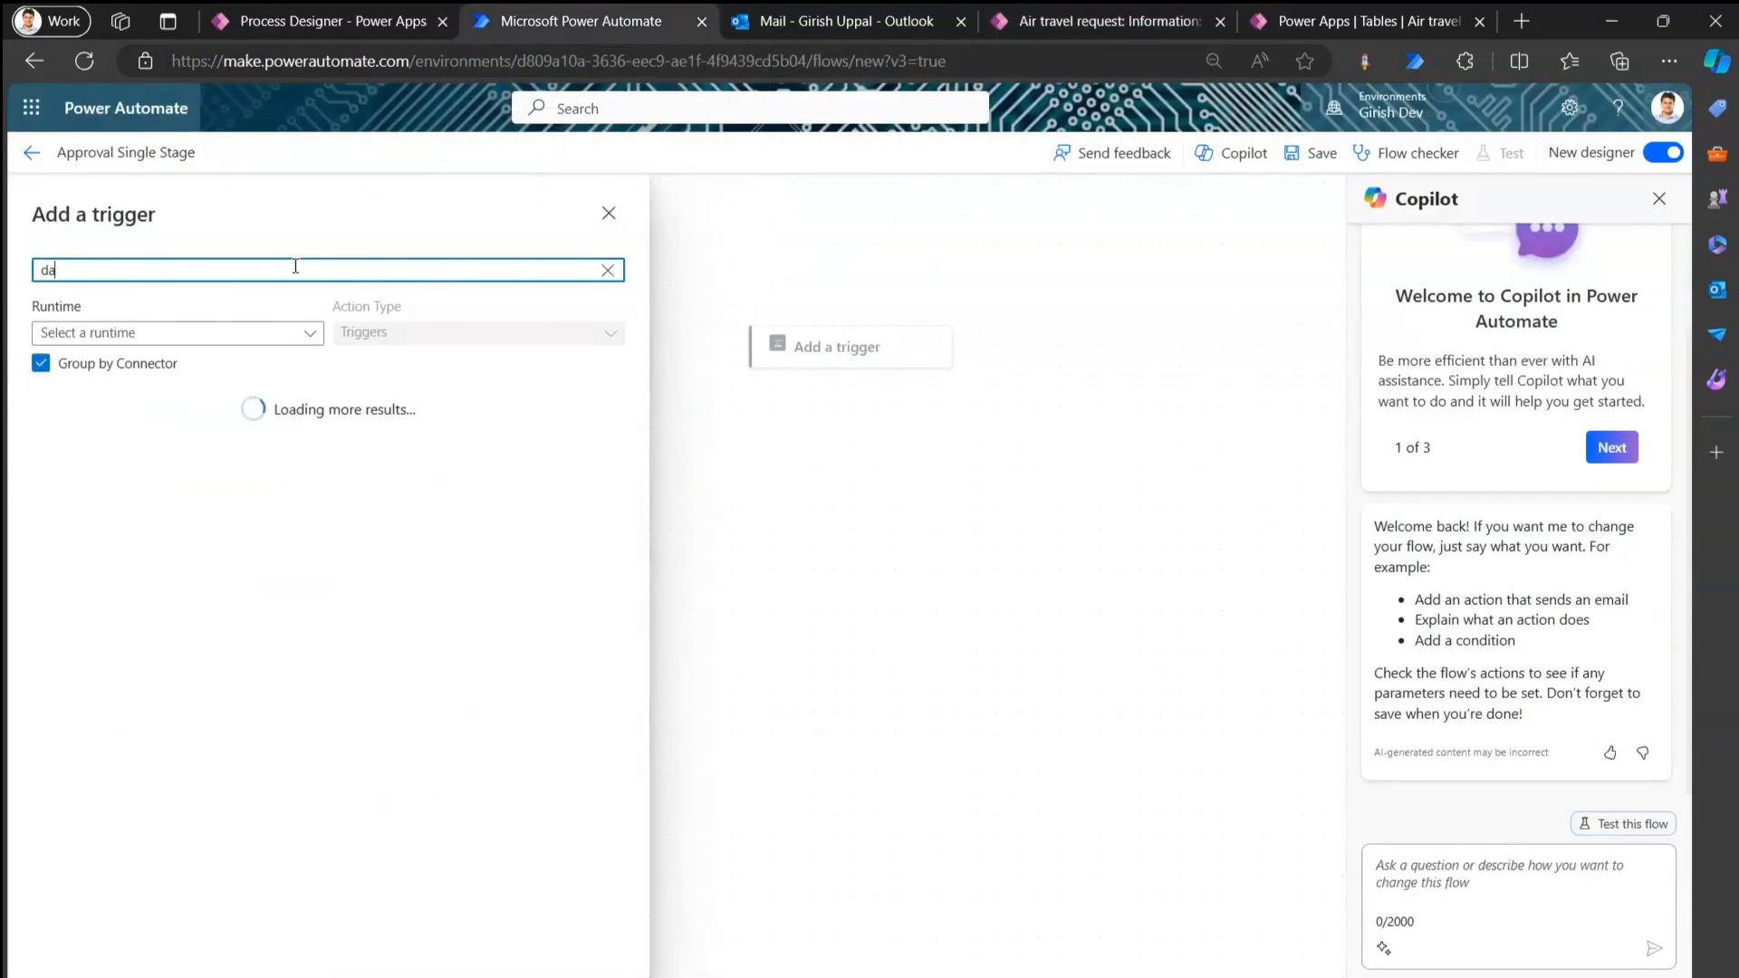
type("taverse")
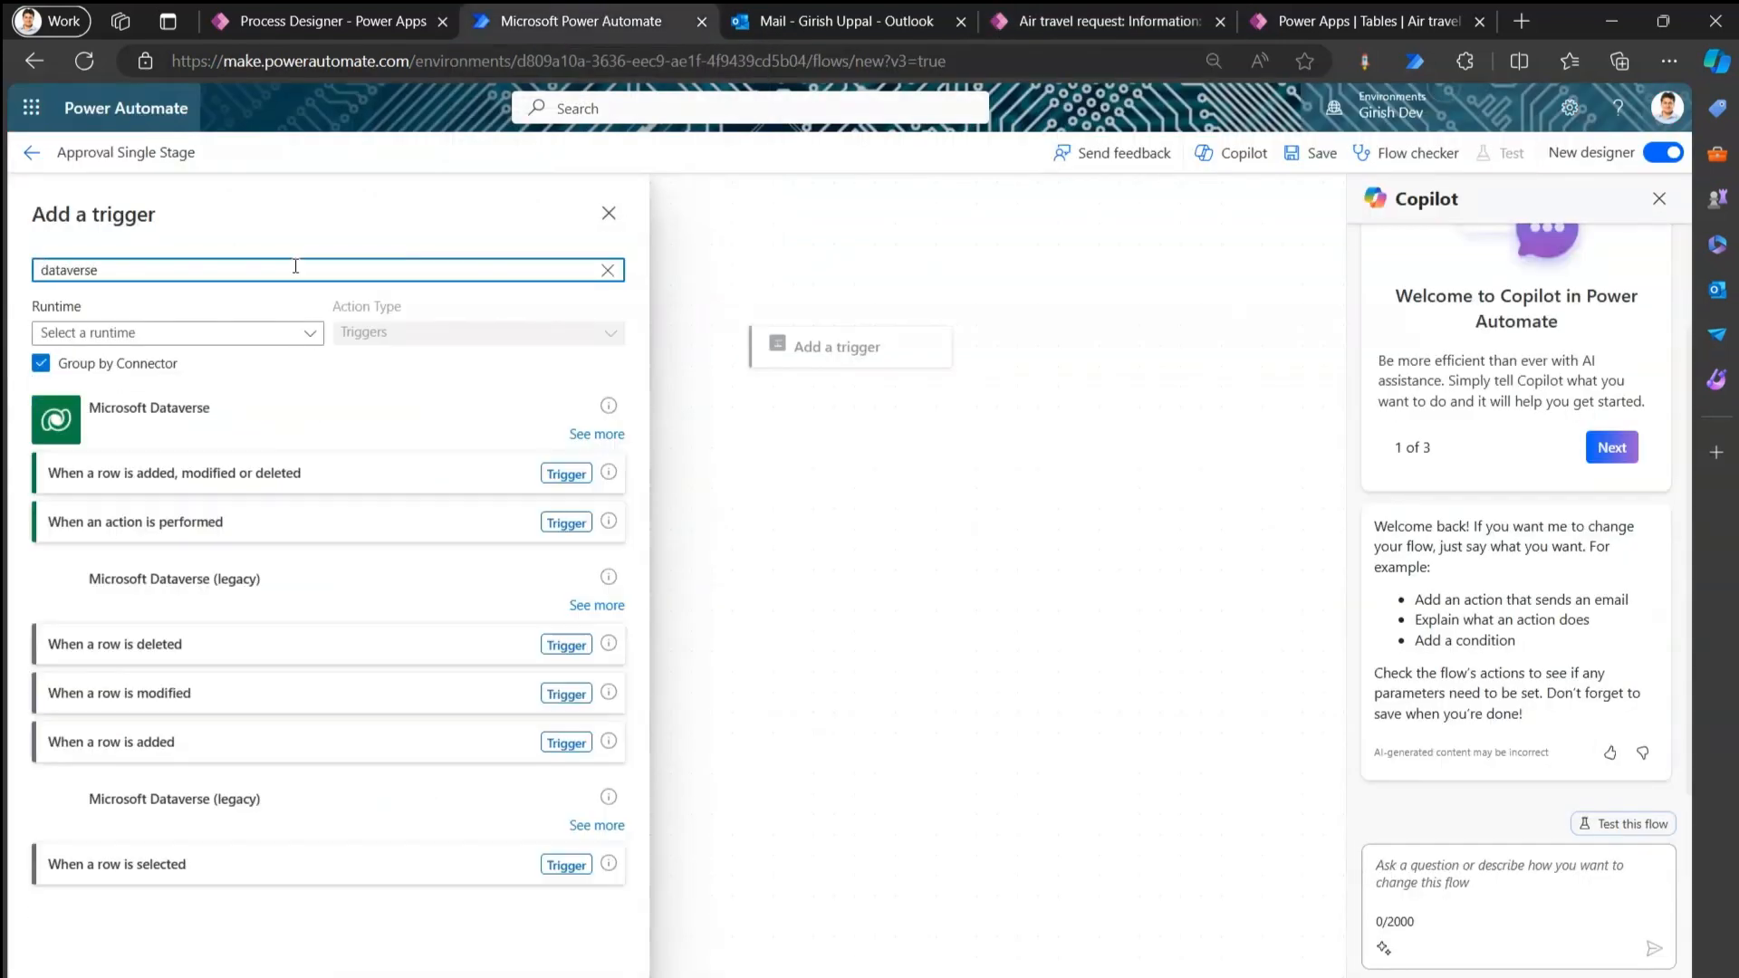
left_click(305, 474)
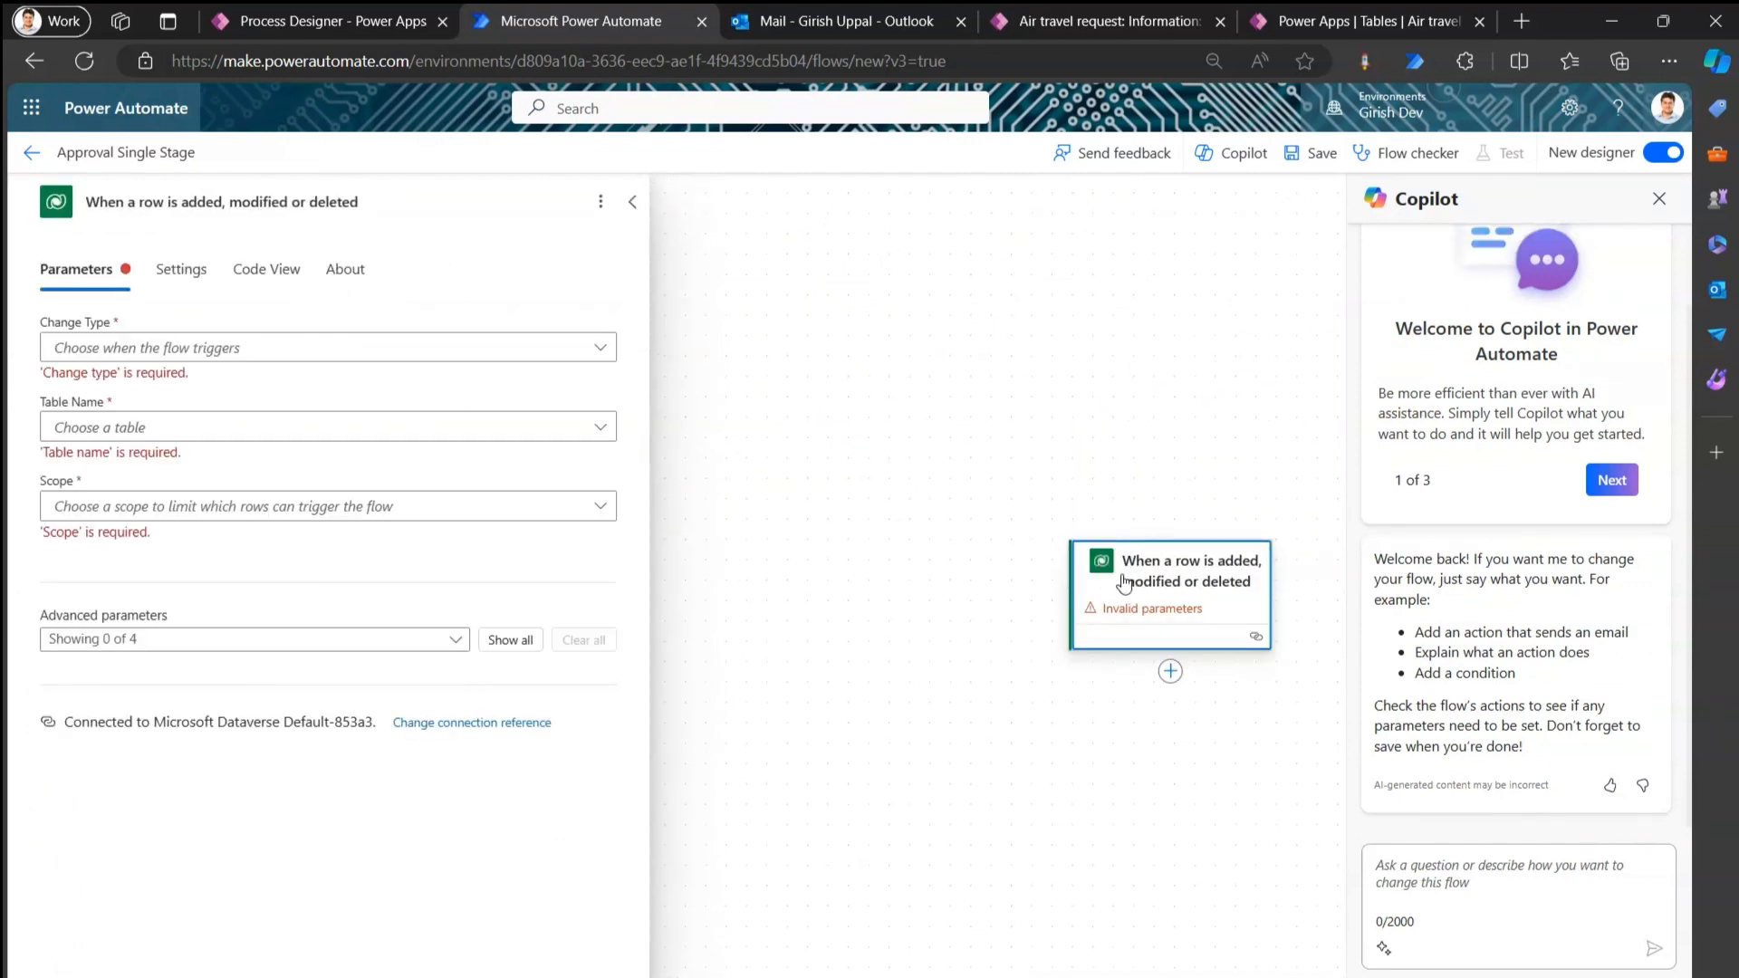
Set the trigger to Change Type Added, Table Air travel requests, Scope Organization, and save.
left_click(600, 346)
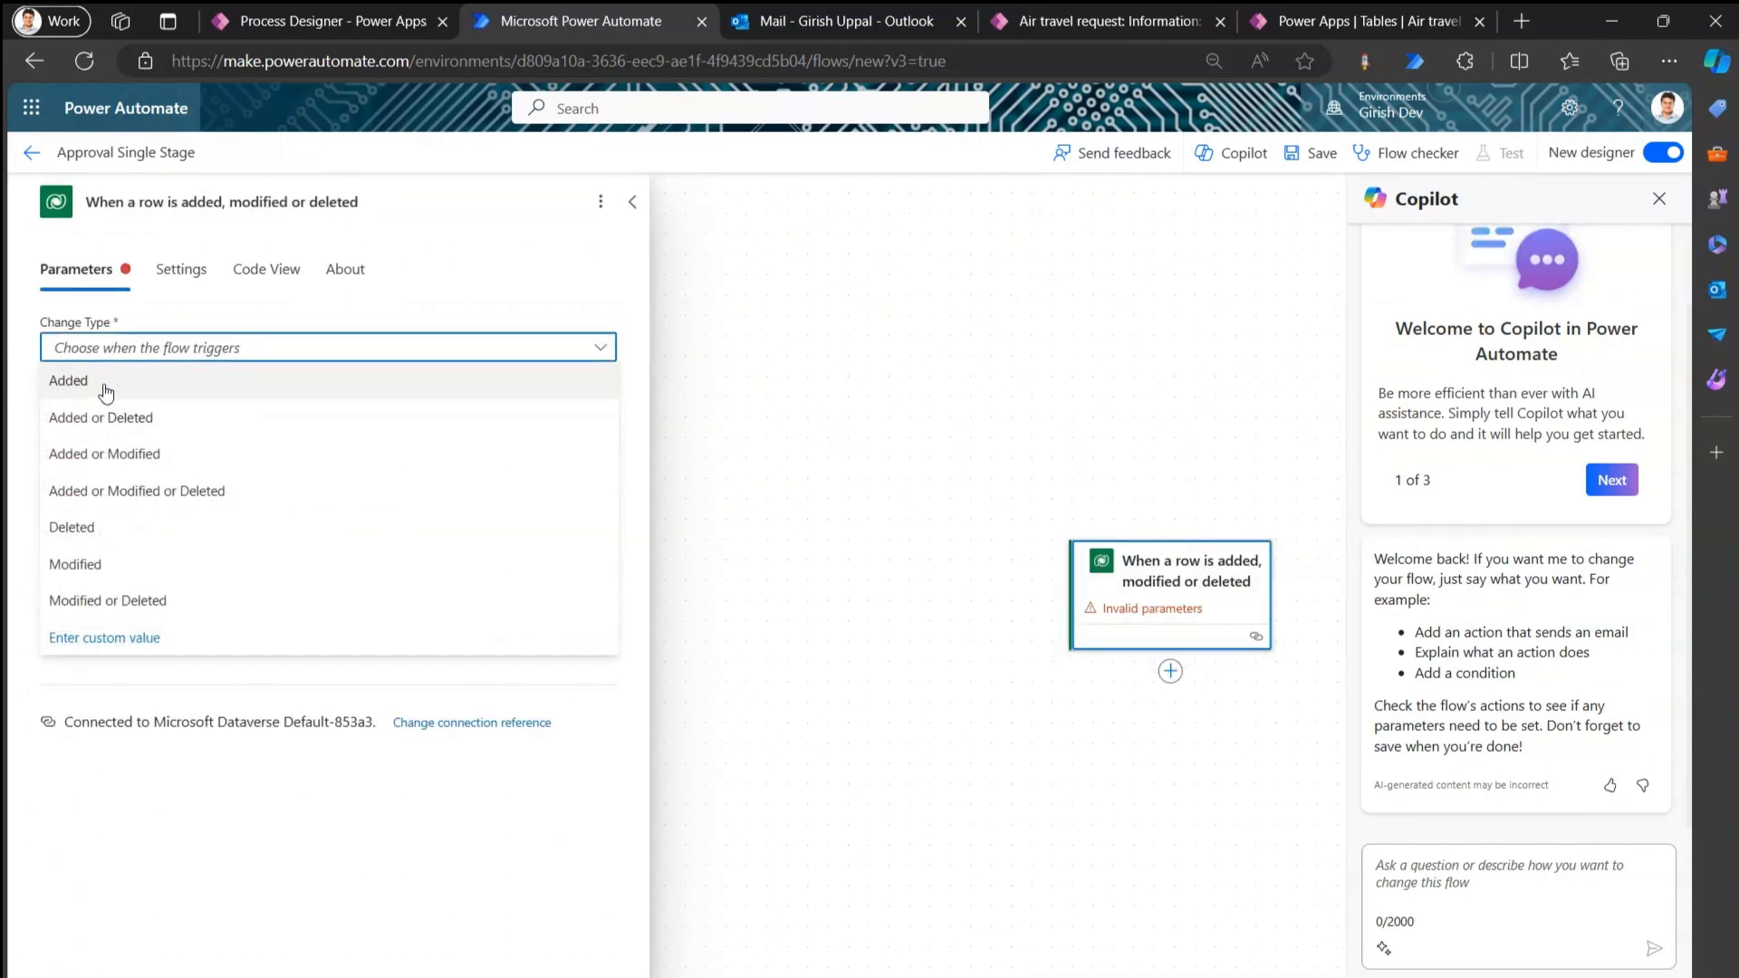
left_click(104, 380)
left_click(142, 406)
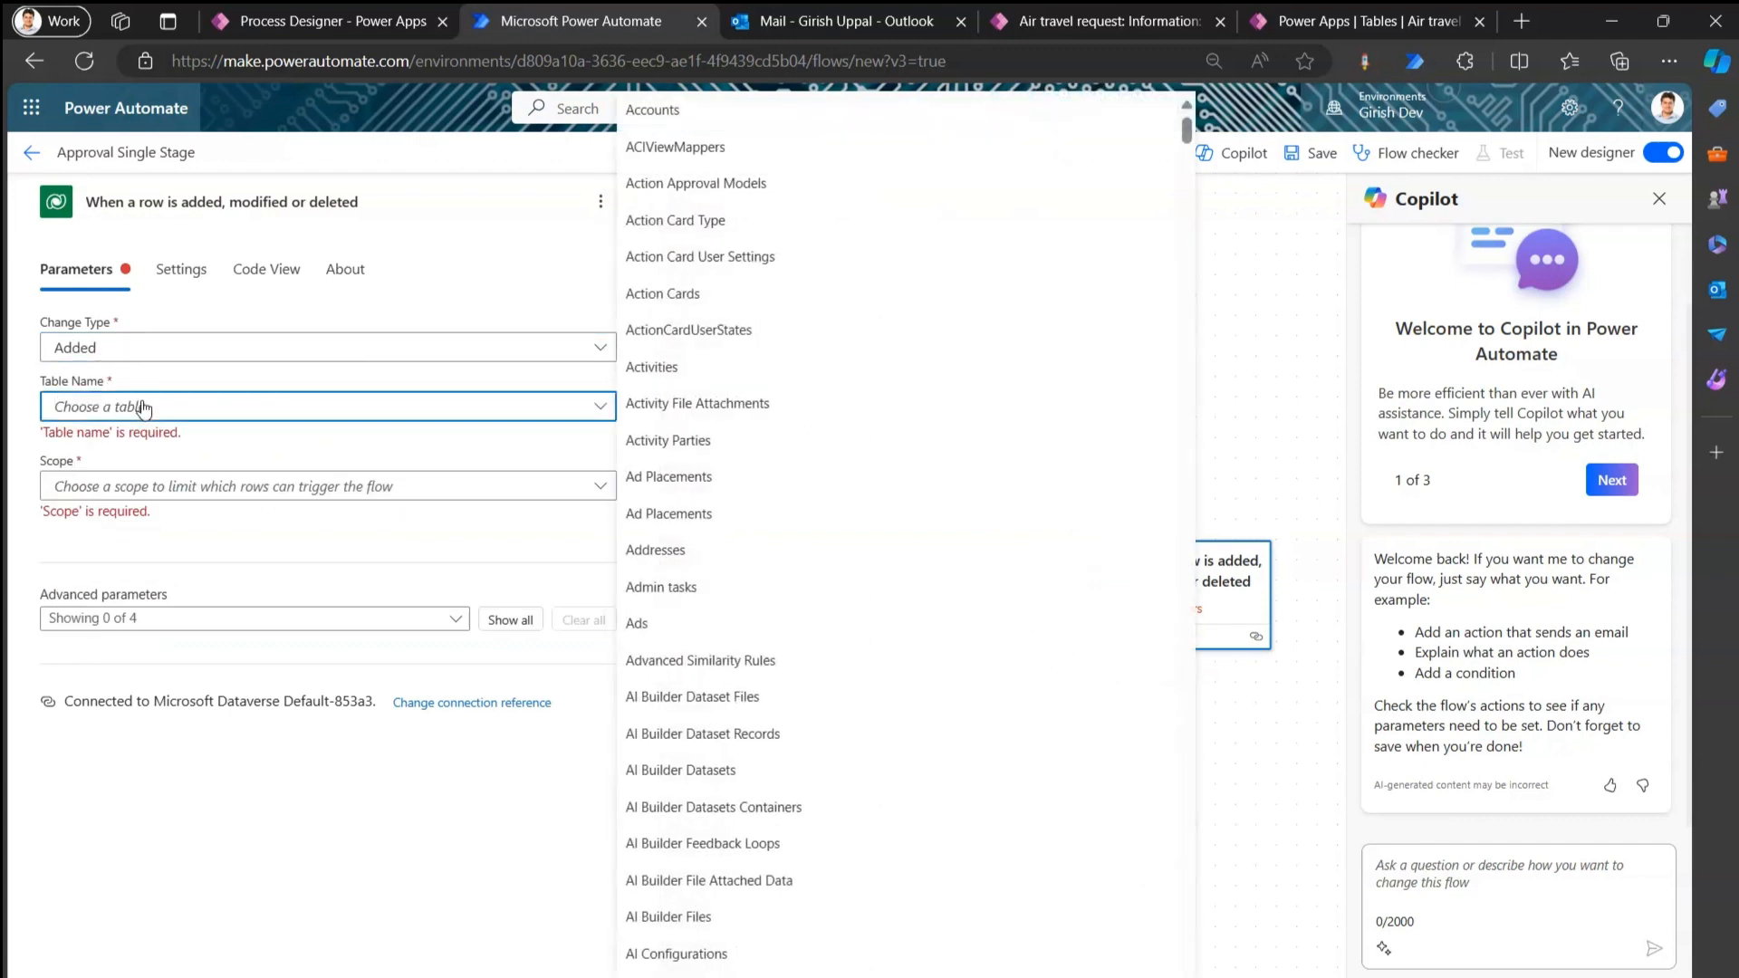
type("air")
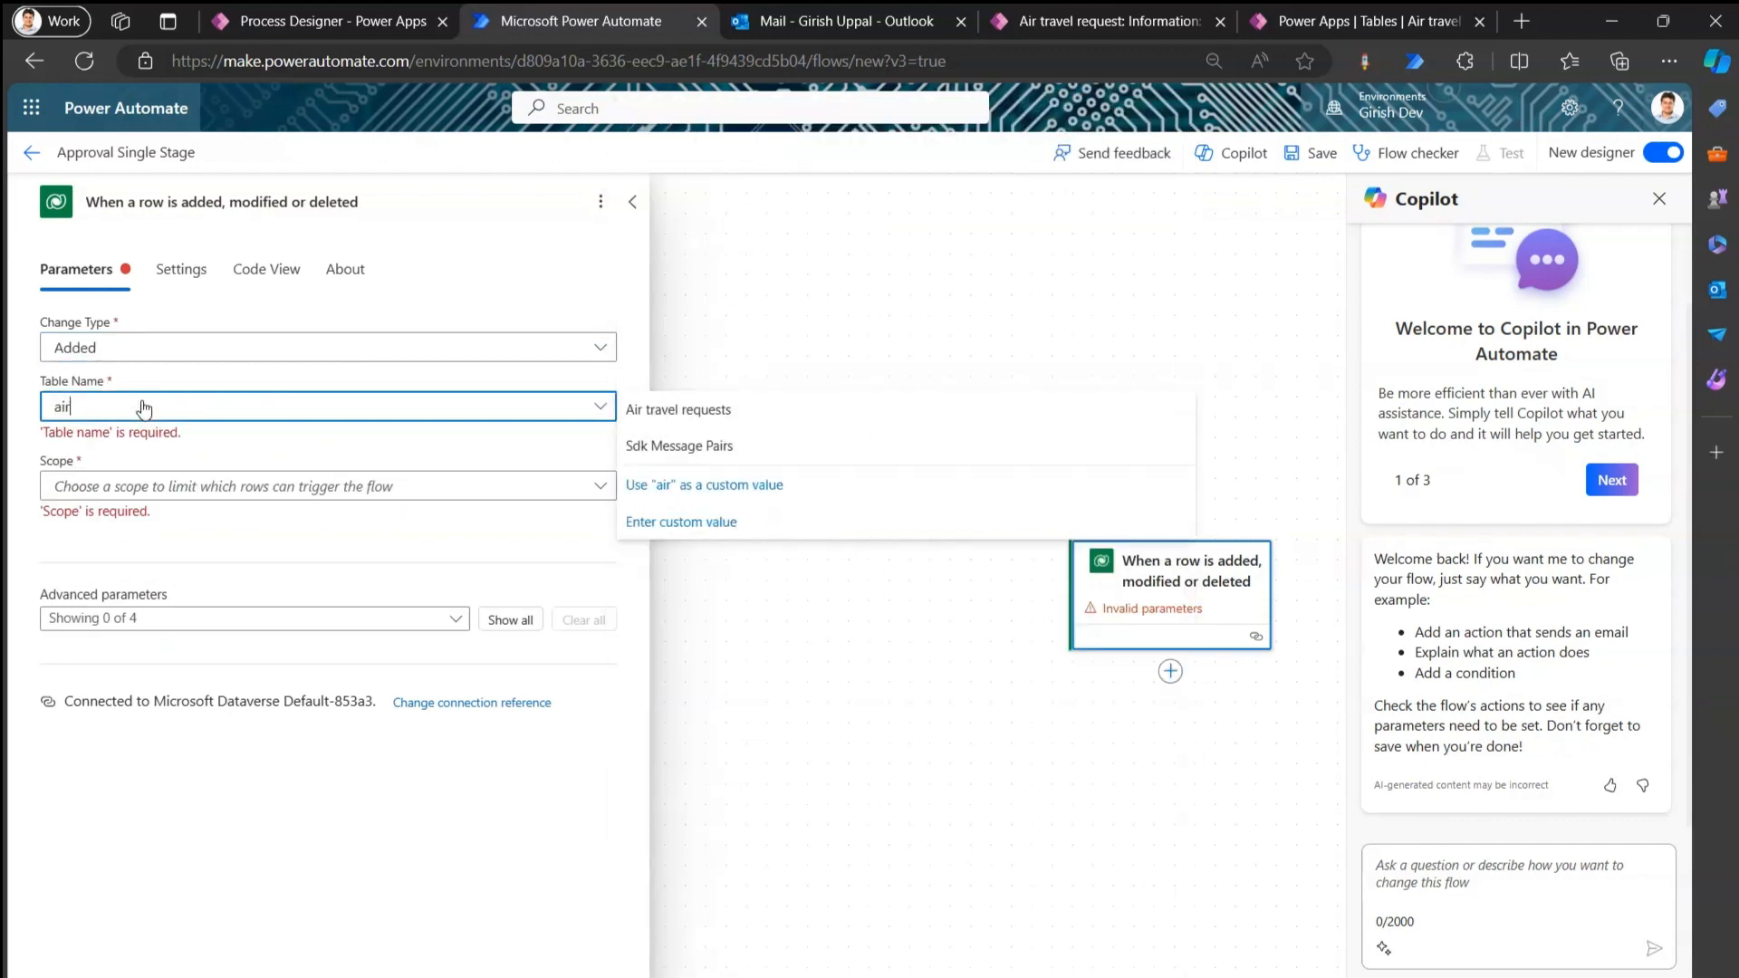
left_click(675, 409)
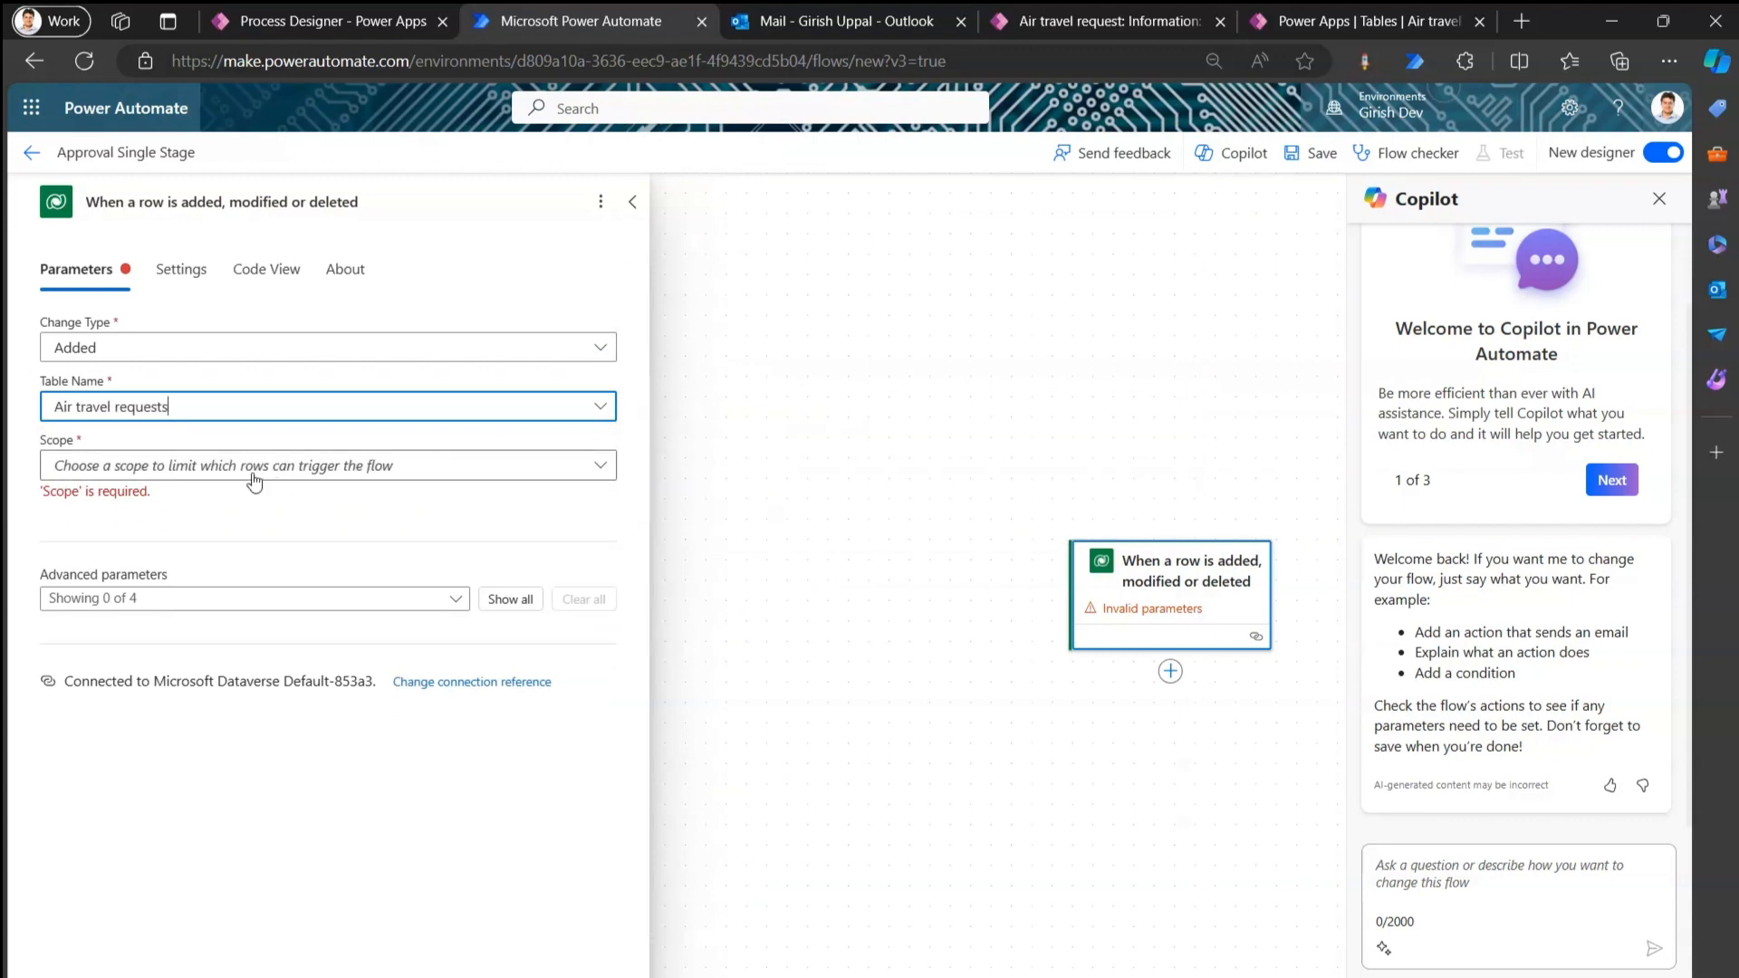
left_click(214, 480)
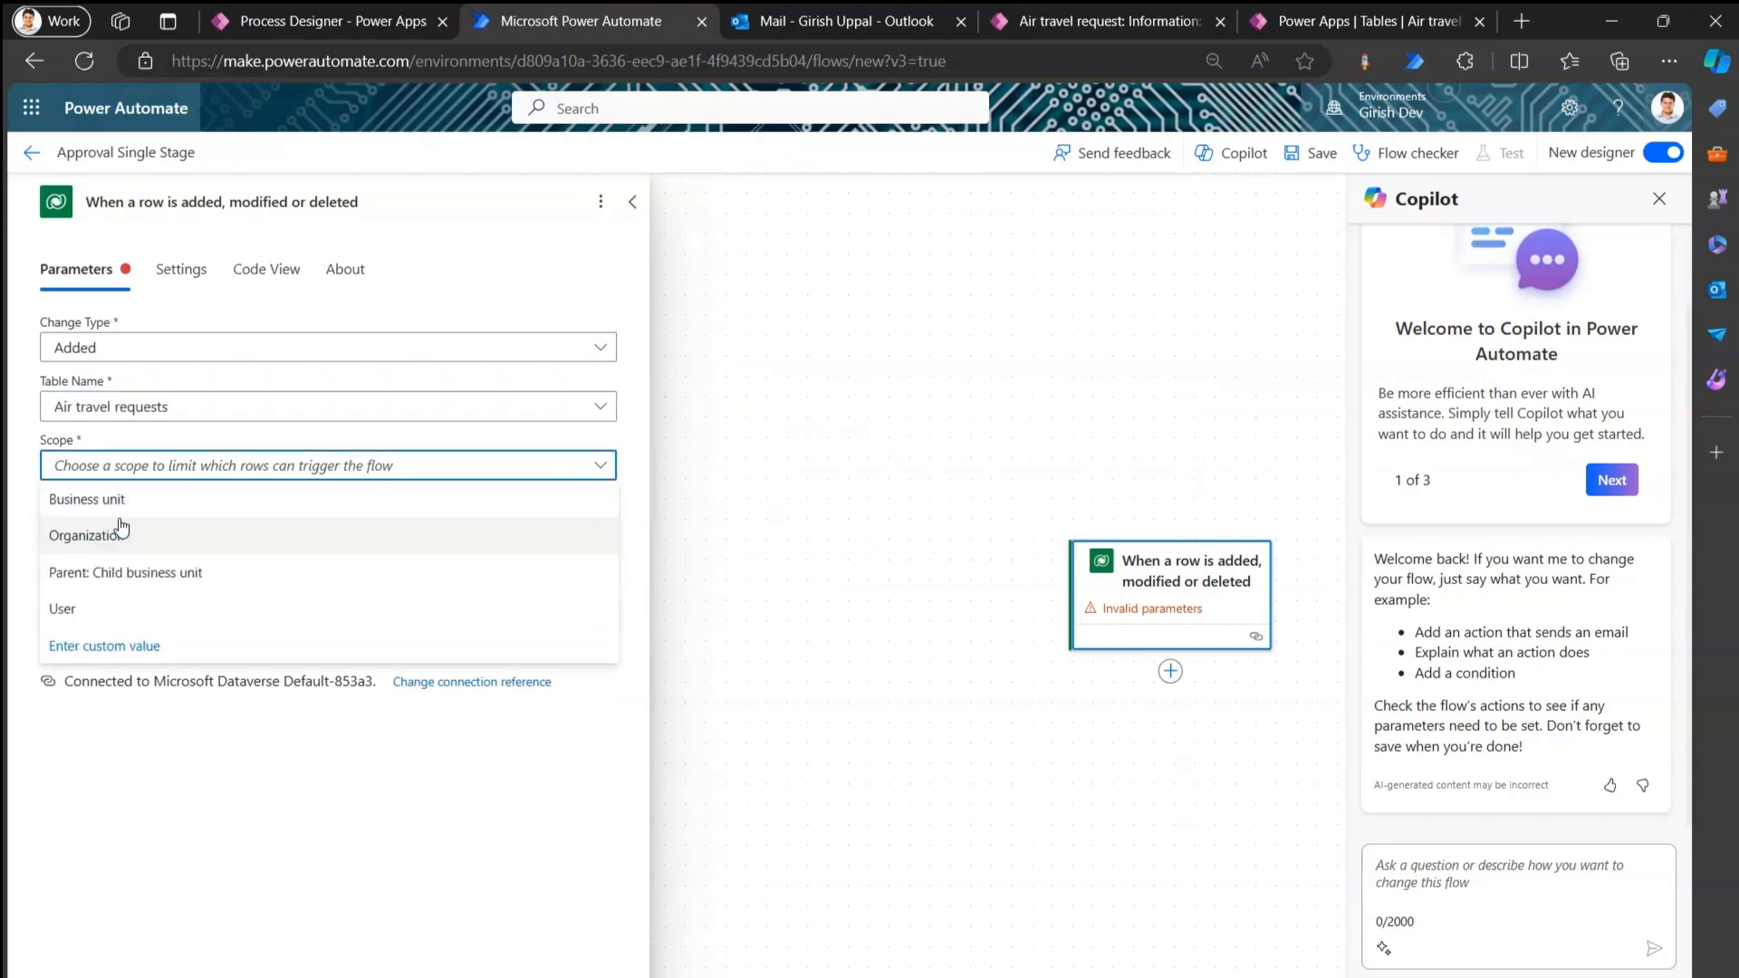
left_click(118, 537)
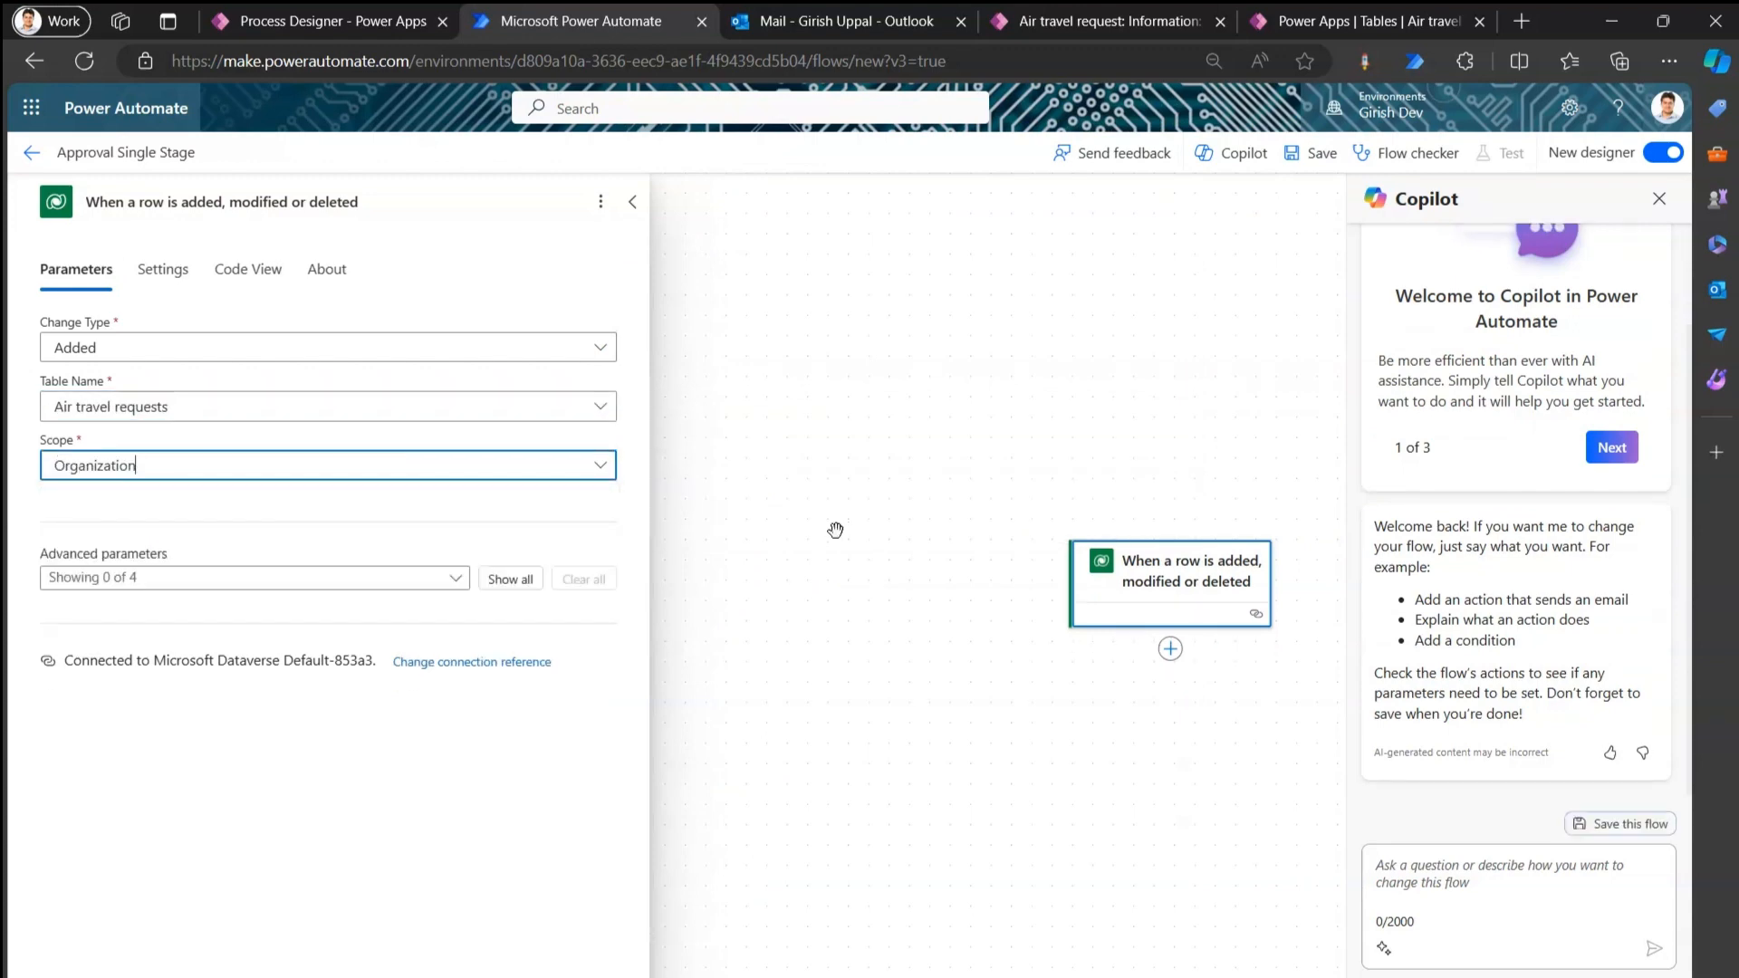
left_click(1316, 156)
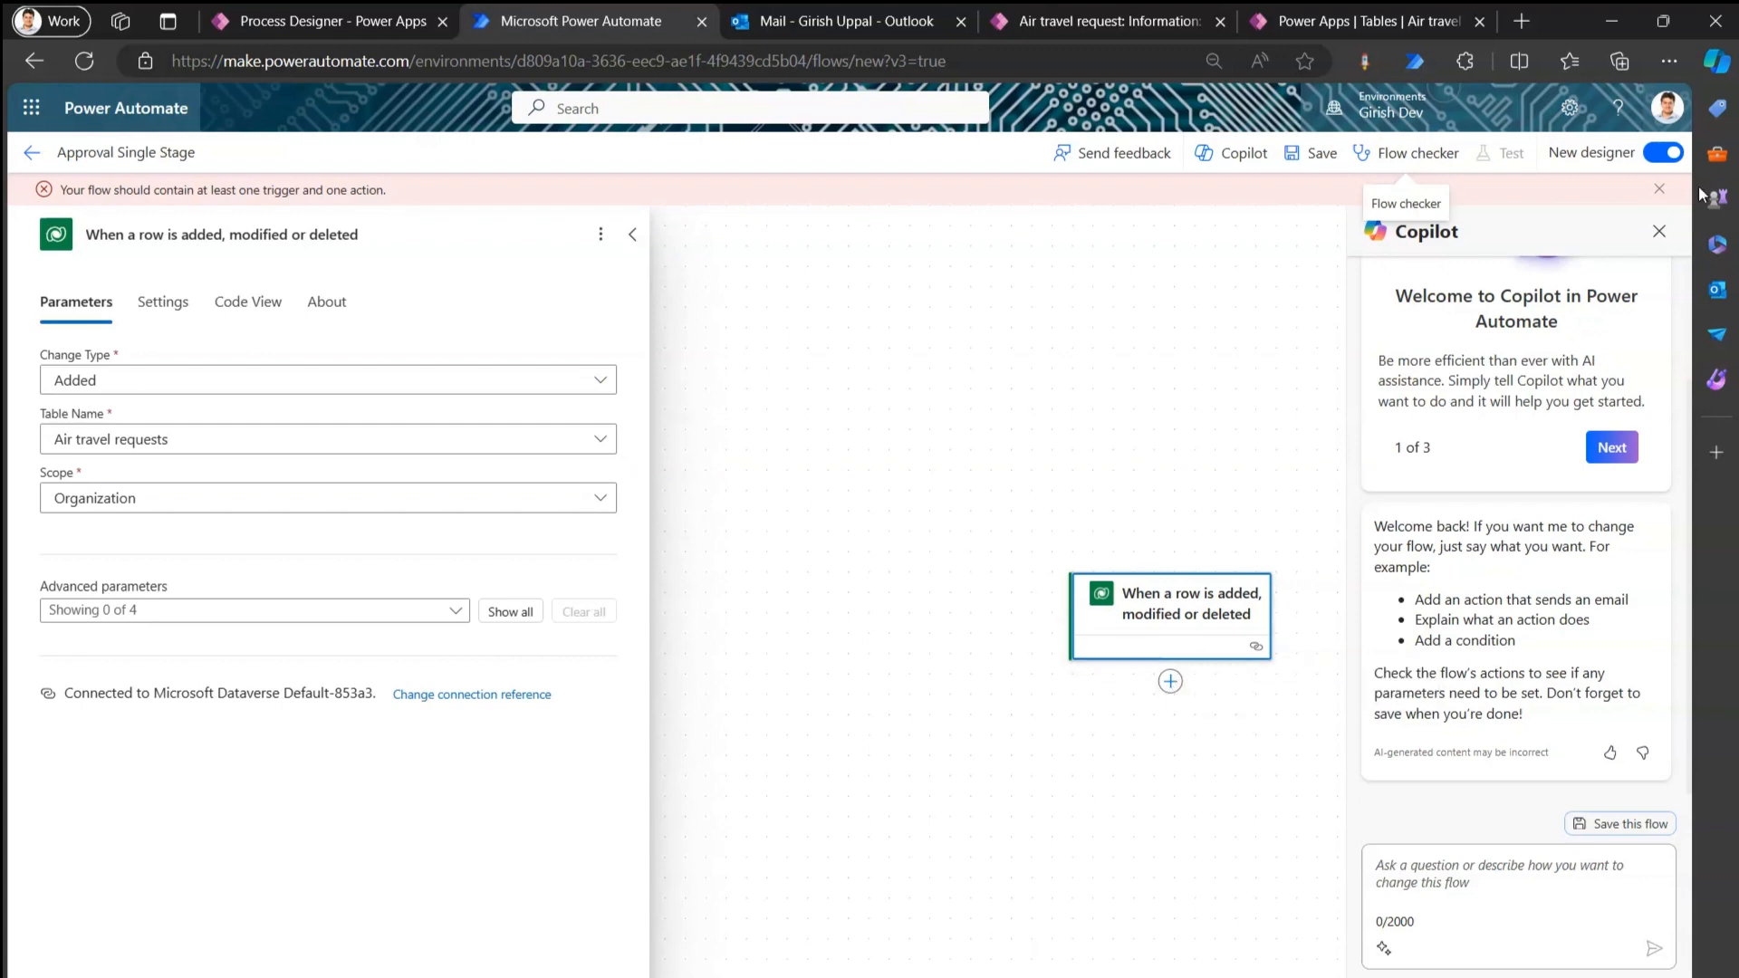
left_click(1659, 231)
Add the Approvals Kit 'Start business approval process' action, found via the Custom runtime filter.
left_click(1172, 688)
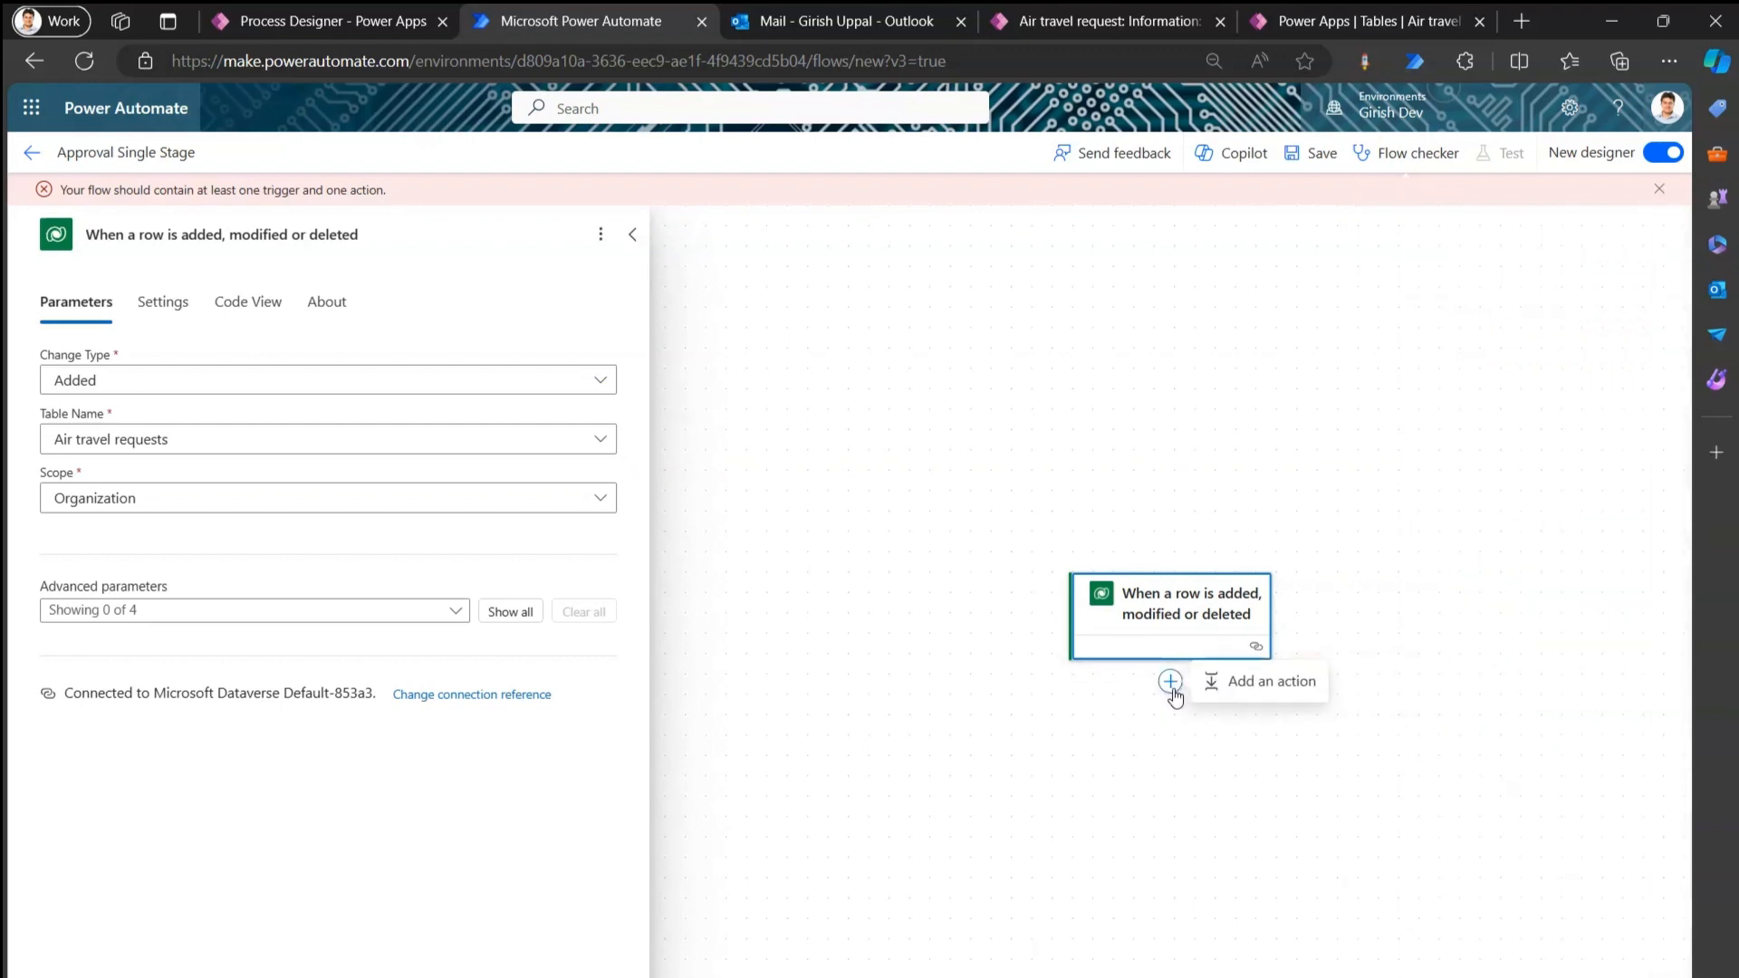
left_click(1212, 681)
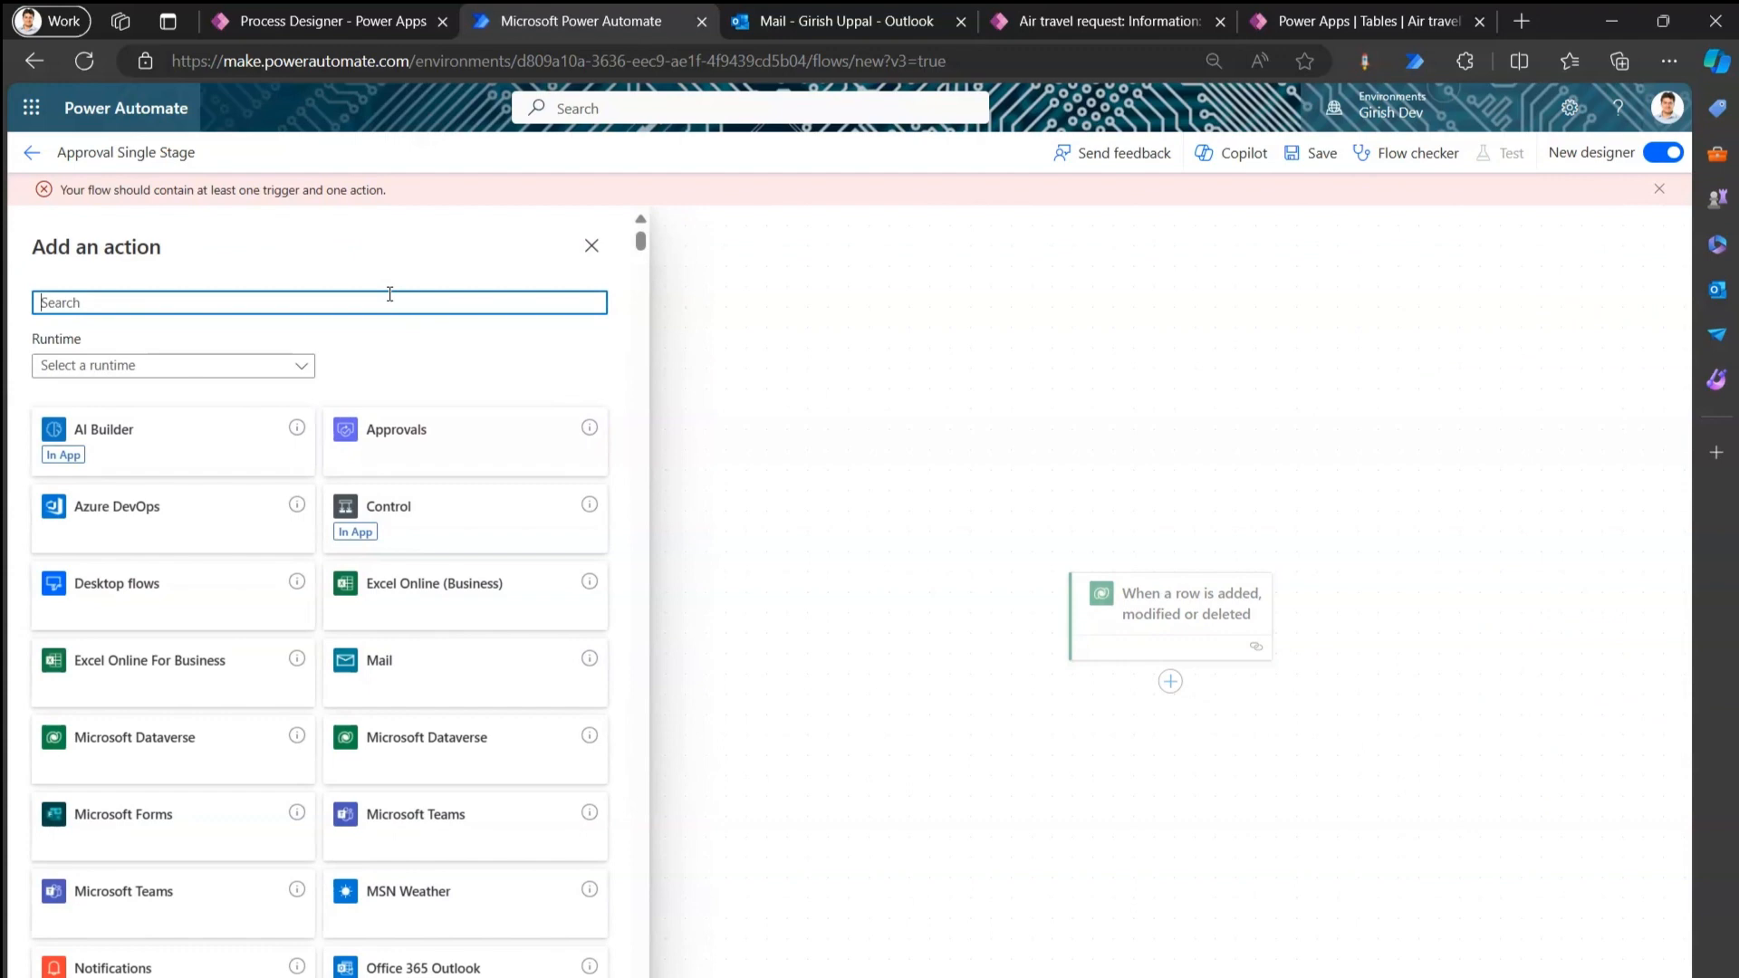
type("approval")
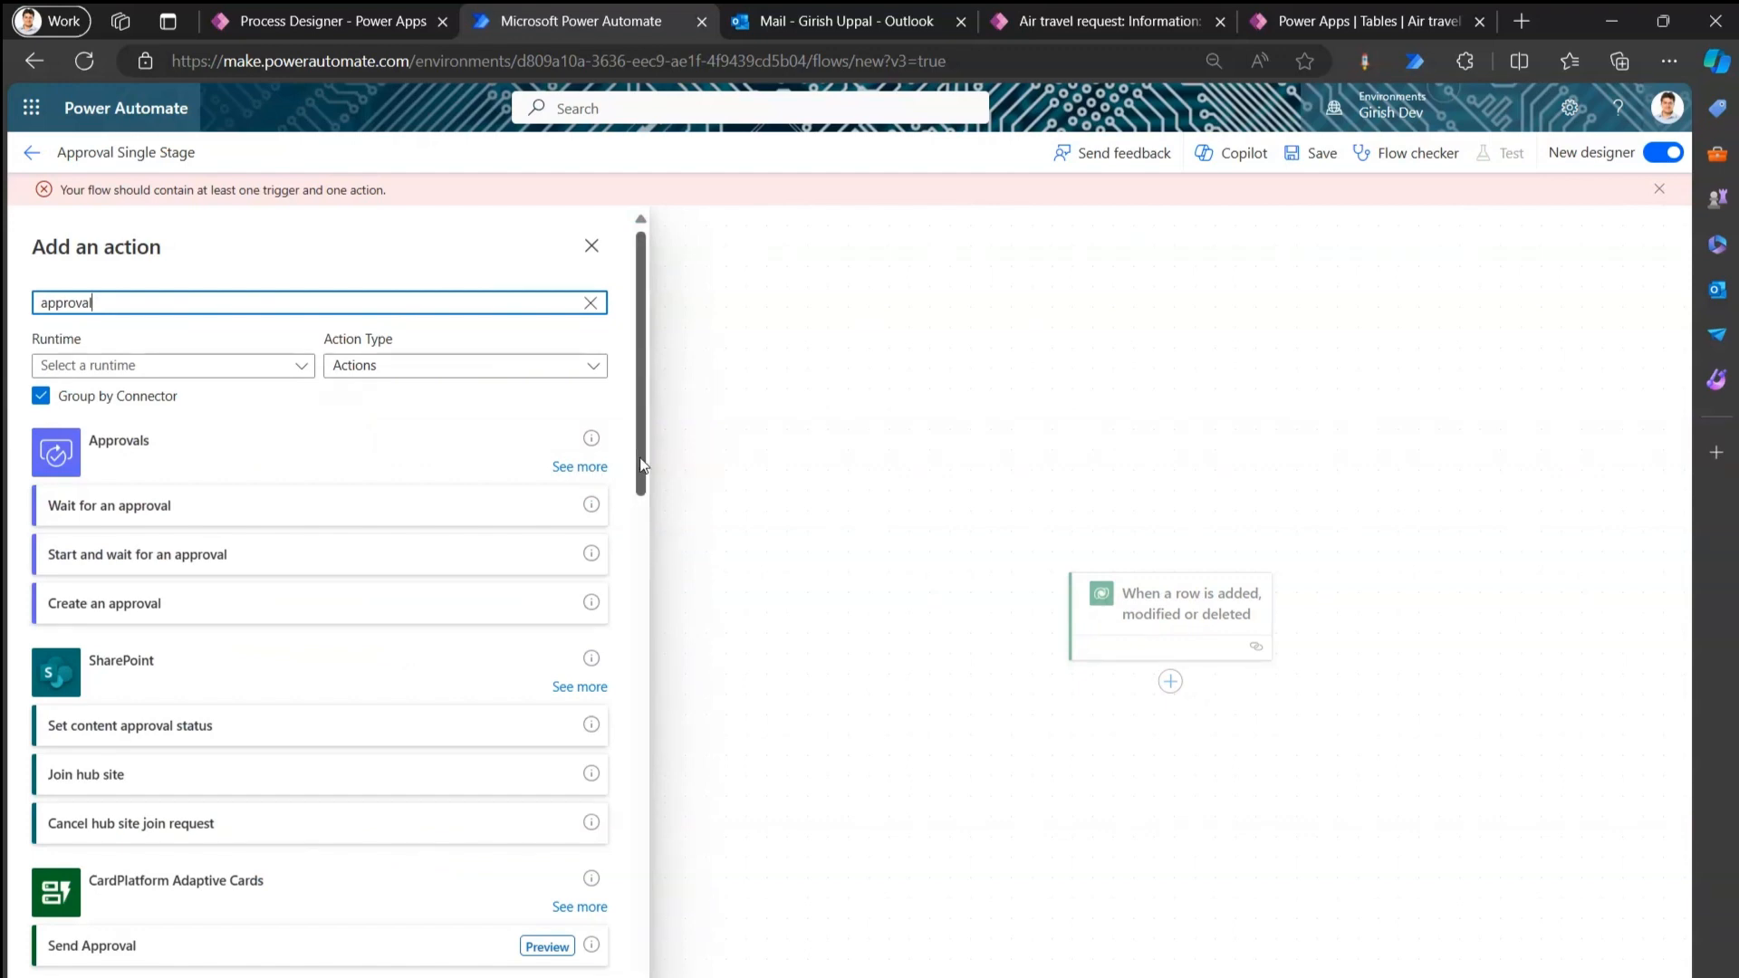
left_click_drag(639, 467, 686, 433)
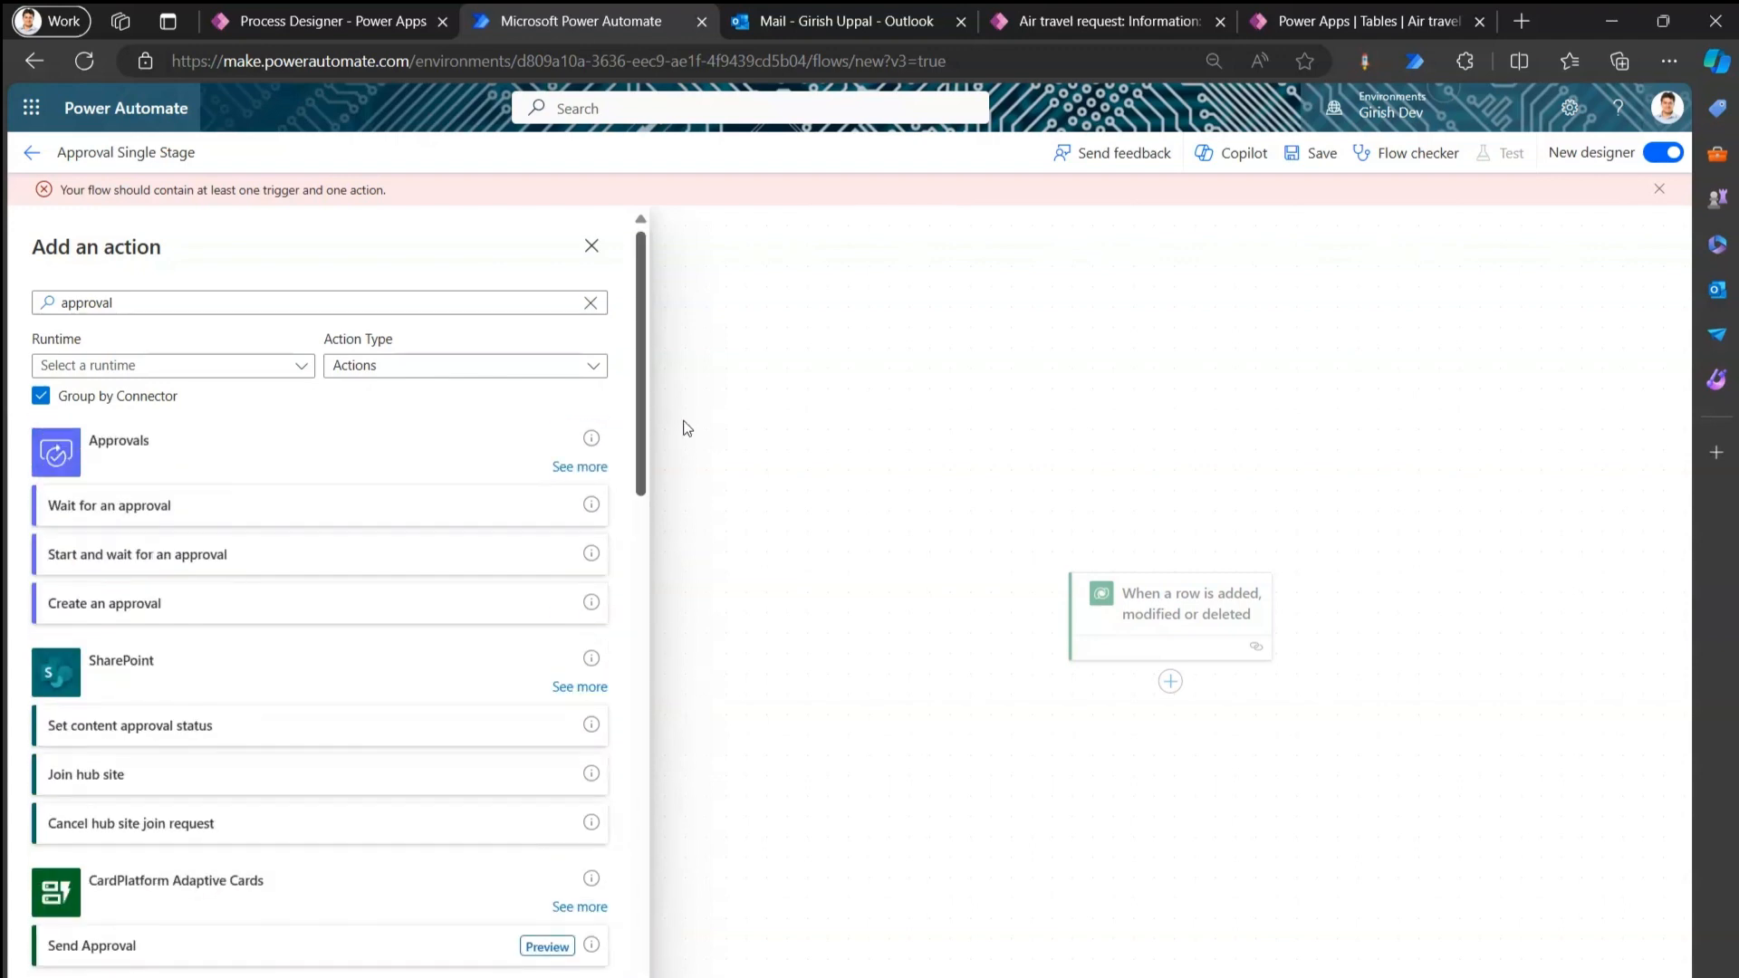
left_click(159, 372)
left_click(78, 545)
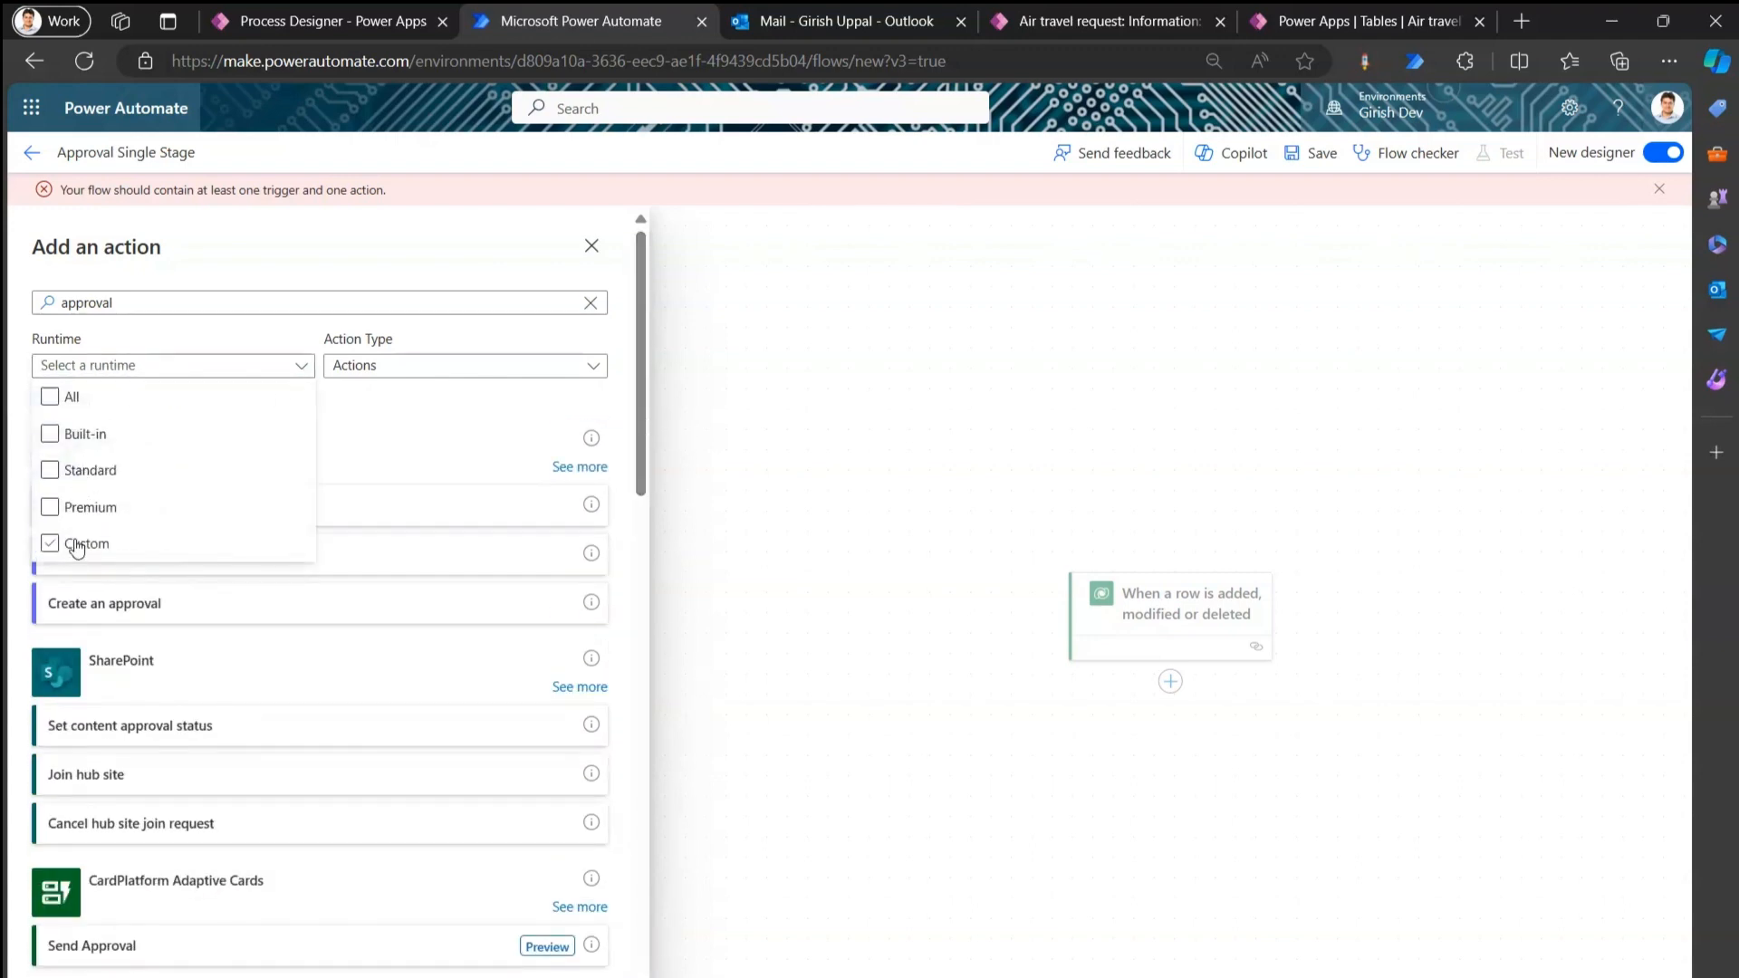
left_click(495, 407)
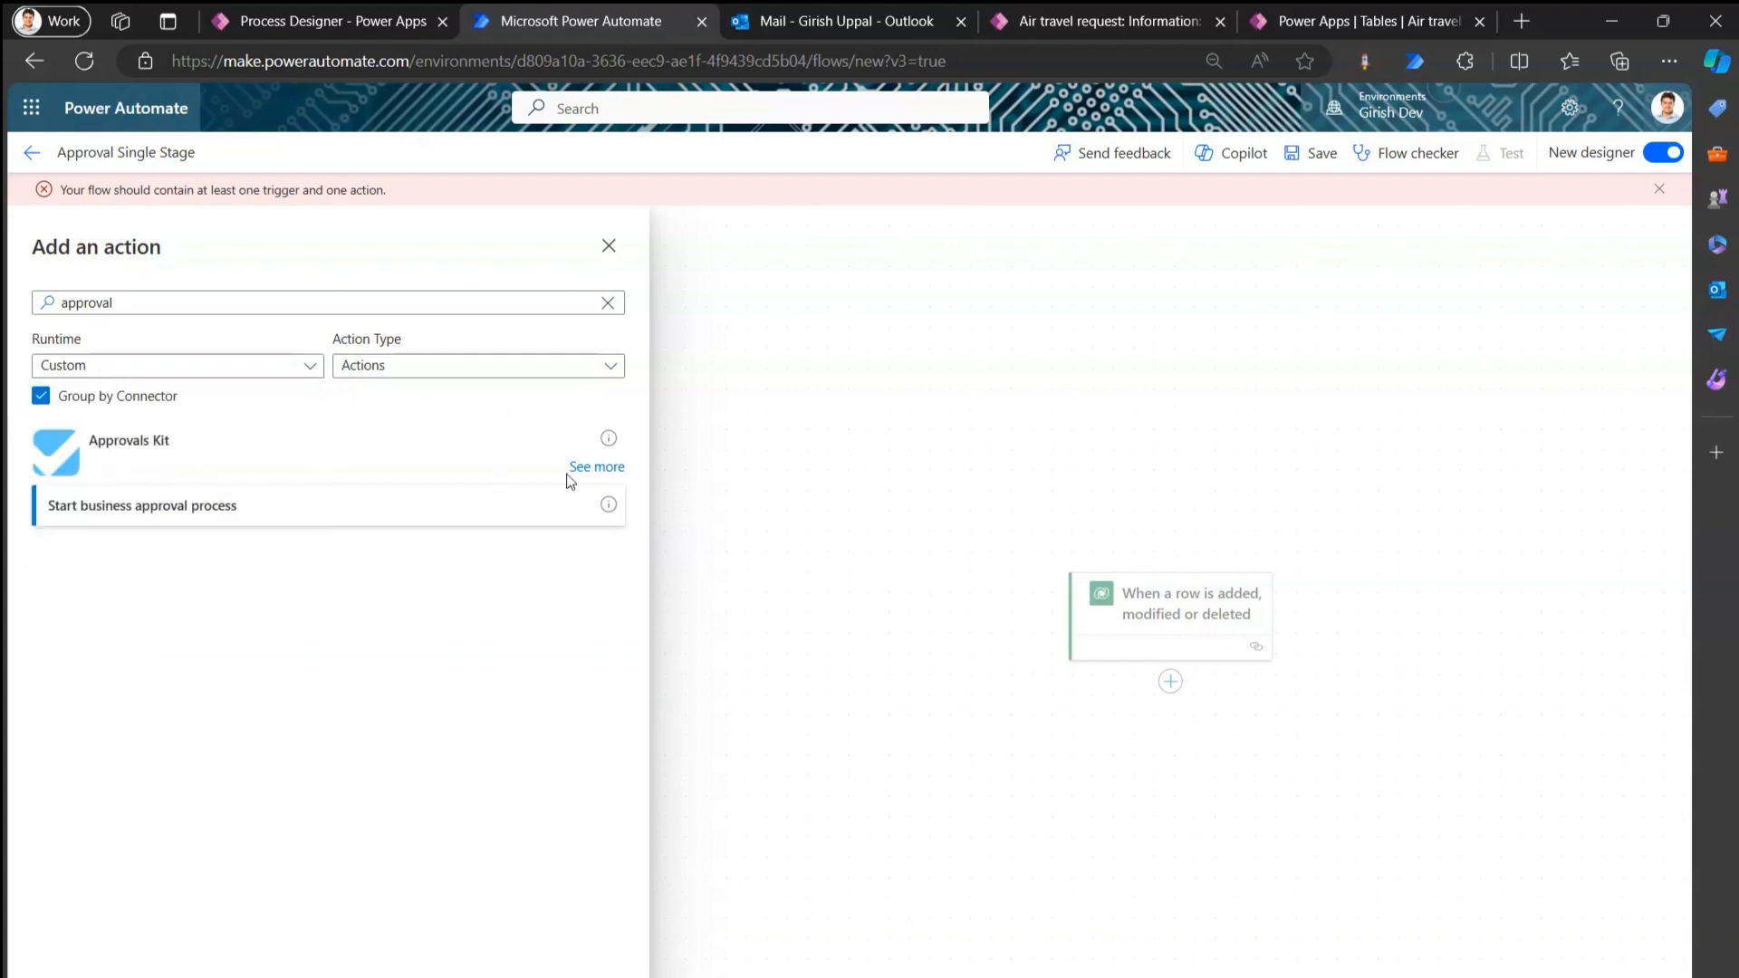
left_click(588, 467)
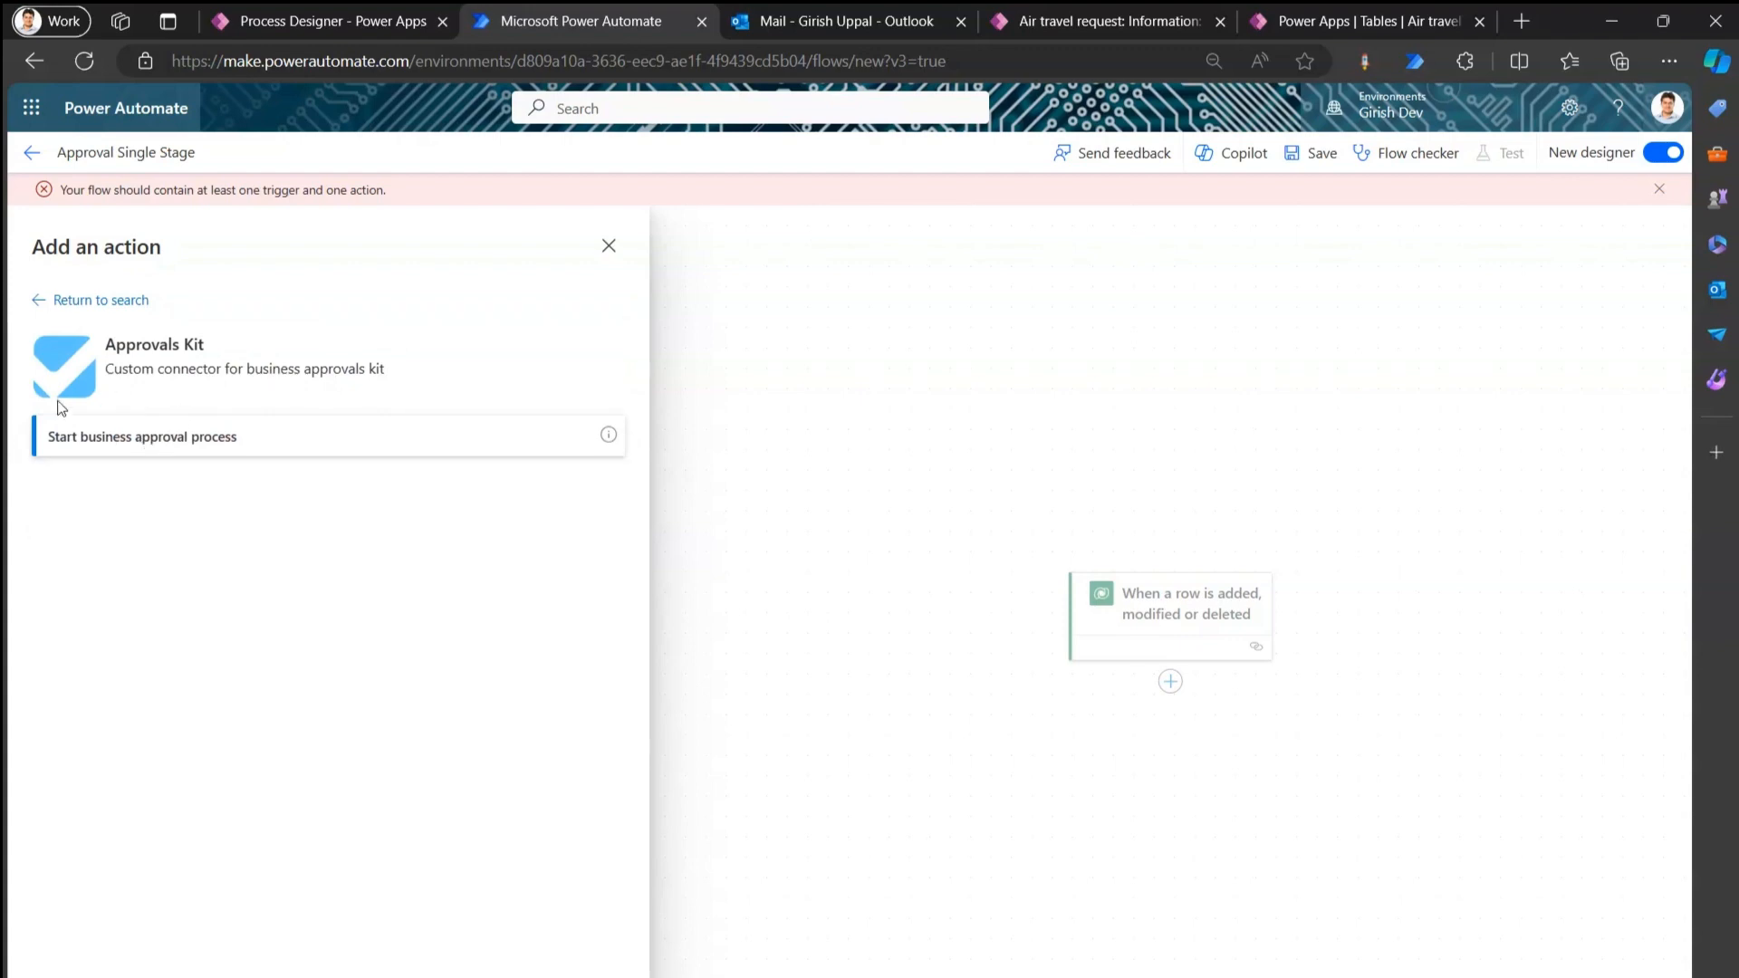
left_click(142, 441)
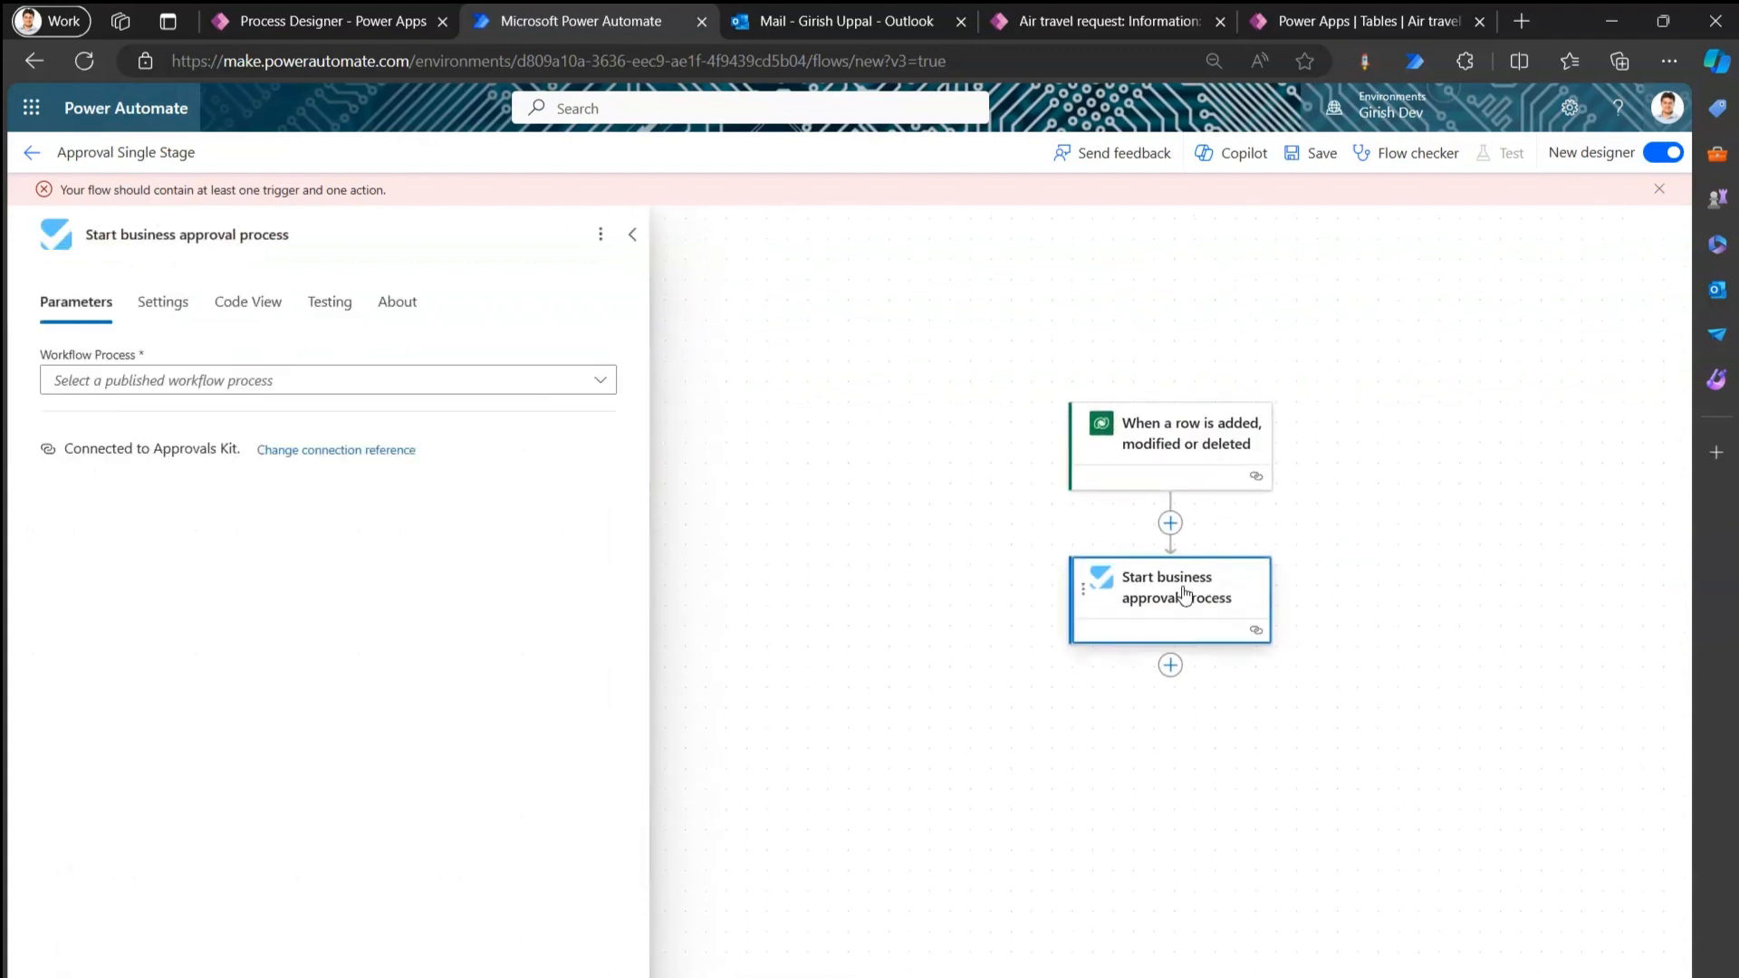
Select Air Travel Single Approval Process (v1) as the workflow process, save, and show the request form.
left_click(600, 382)
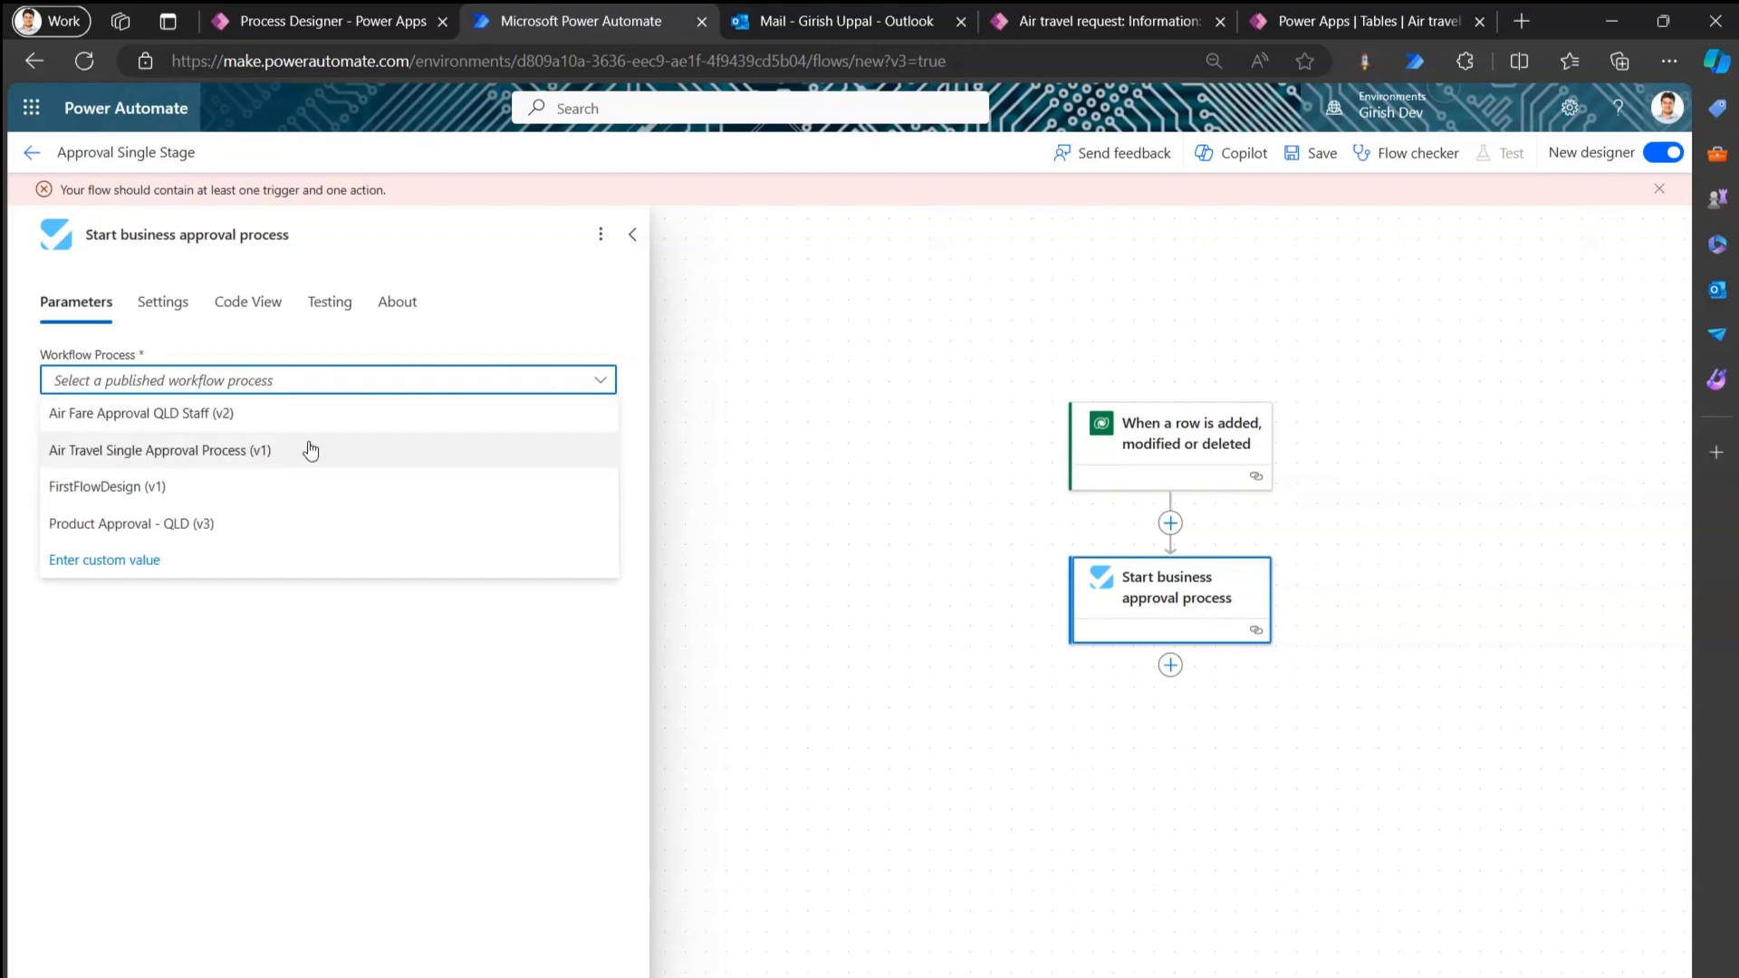
left_click(211, 452)
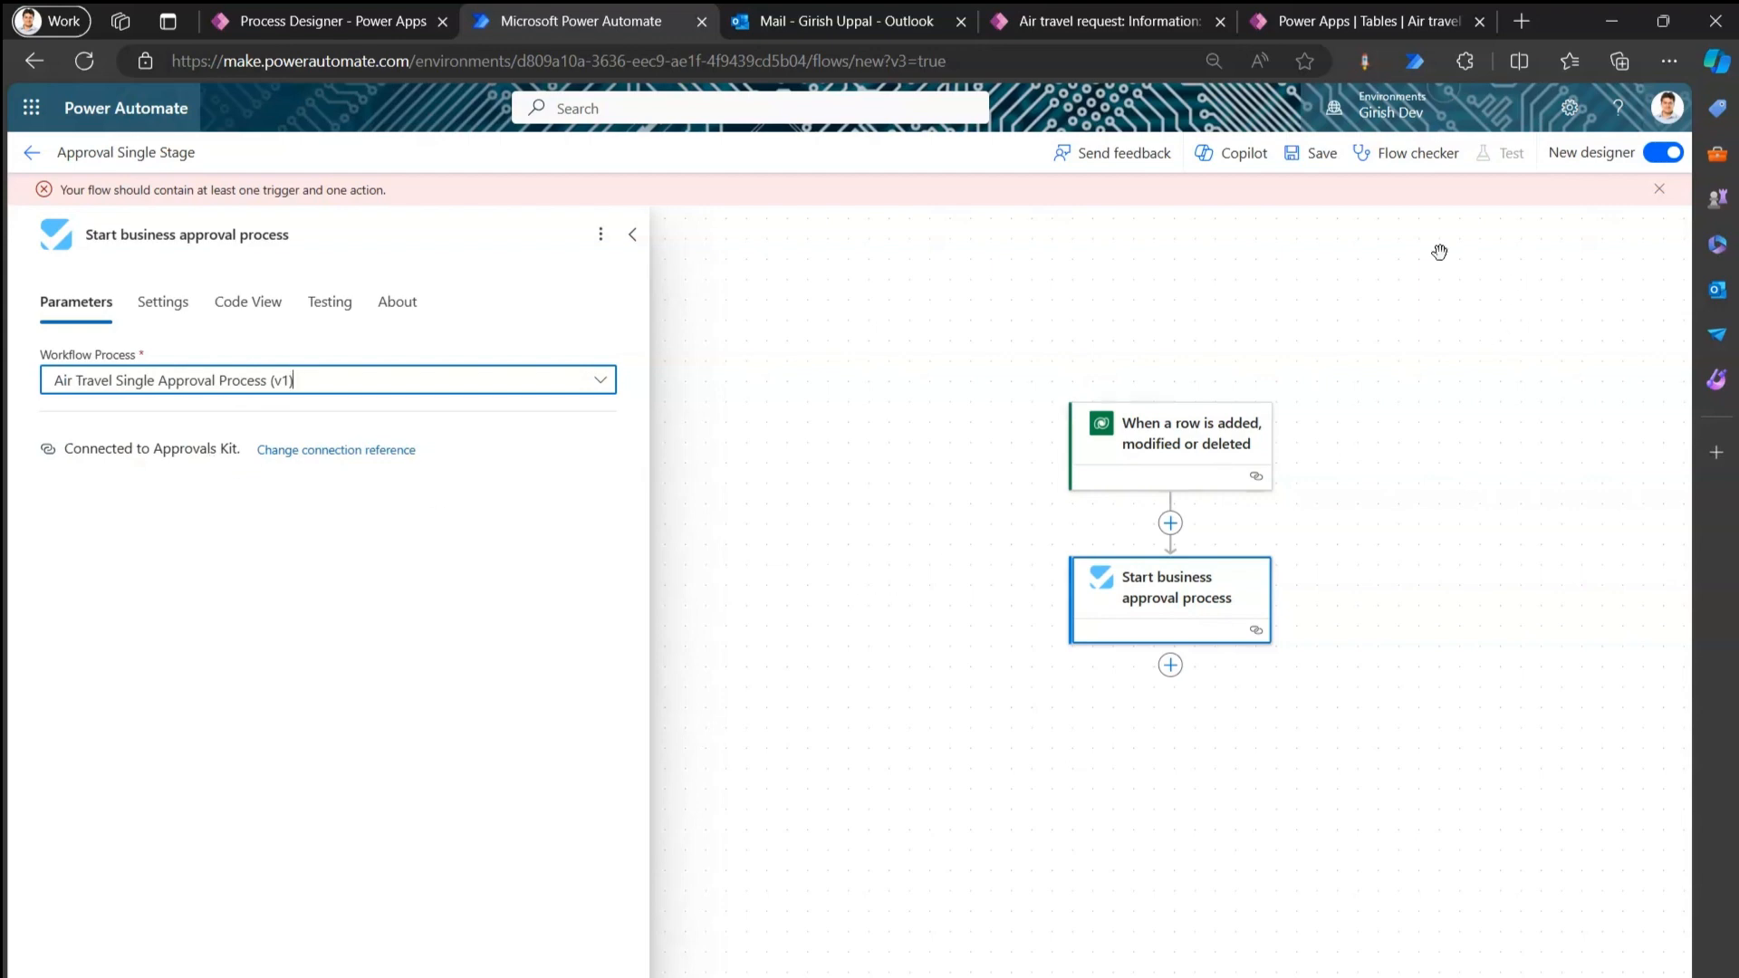
left_click(1316, 161)
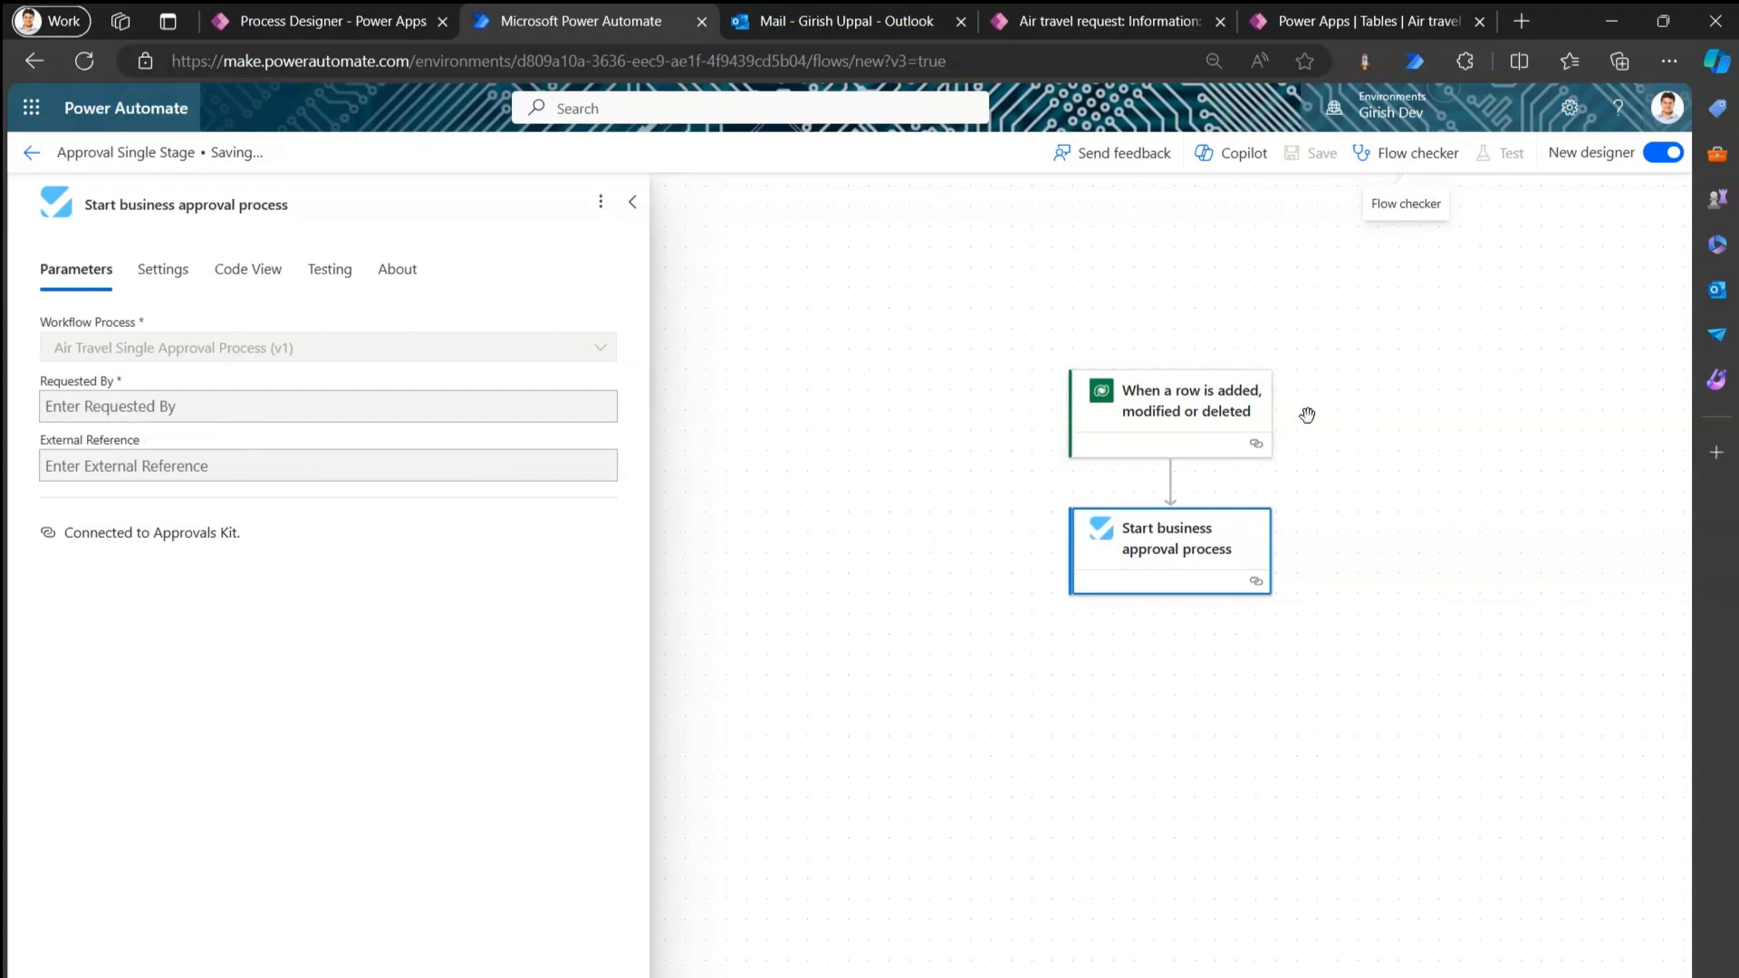
left_click(1092, 23)
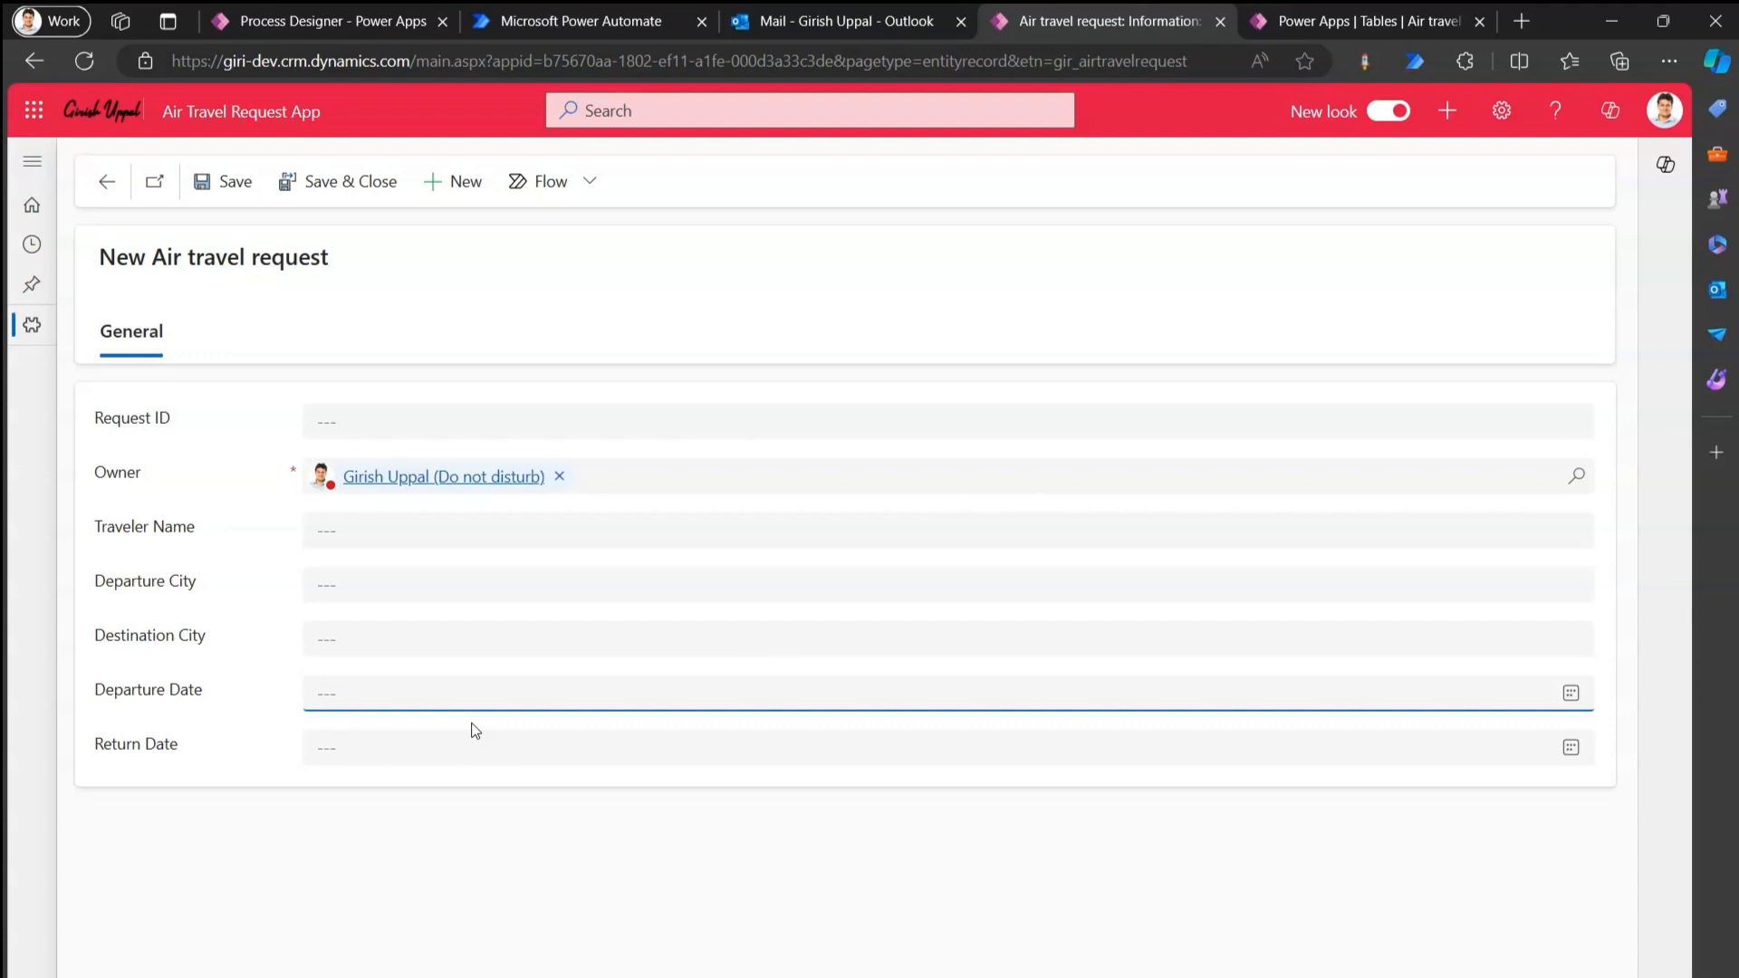
Check the Versions panel shows version 1 Active, then return to the Approval Single Stage flow.
left_click(358, 21)
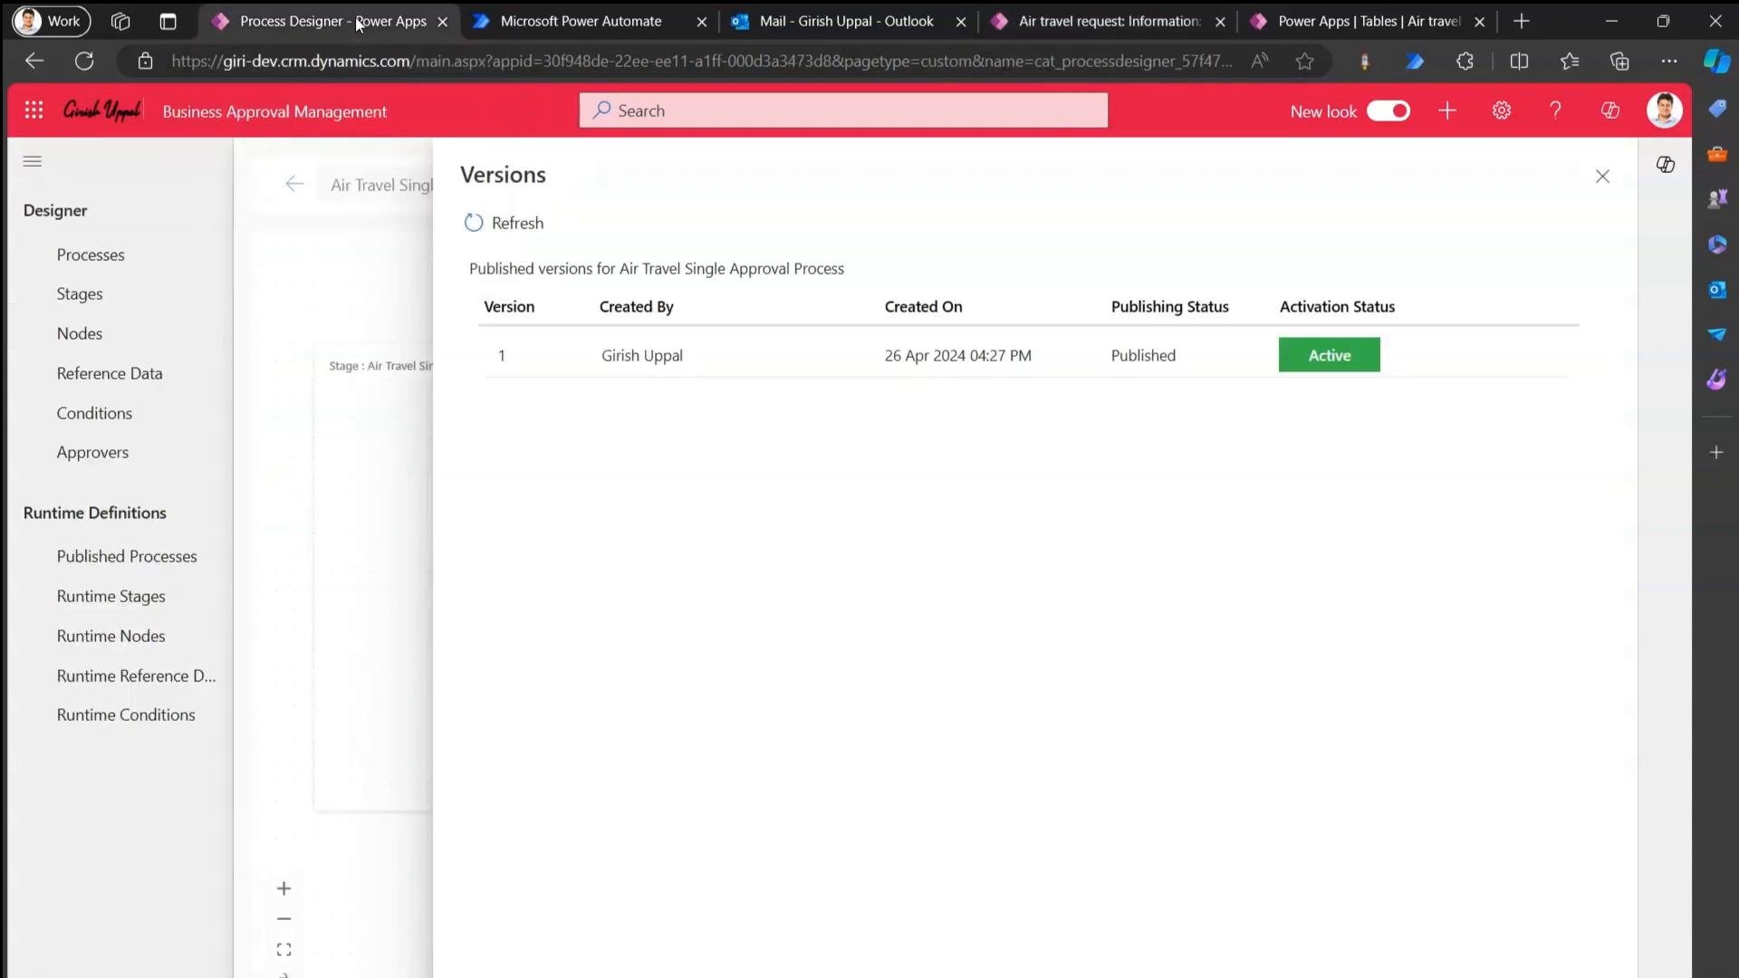
left_click(571, 20)
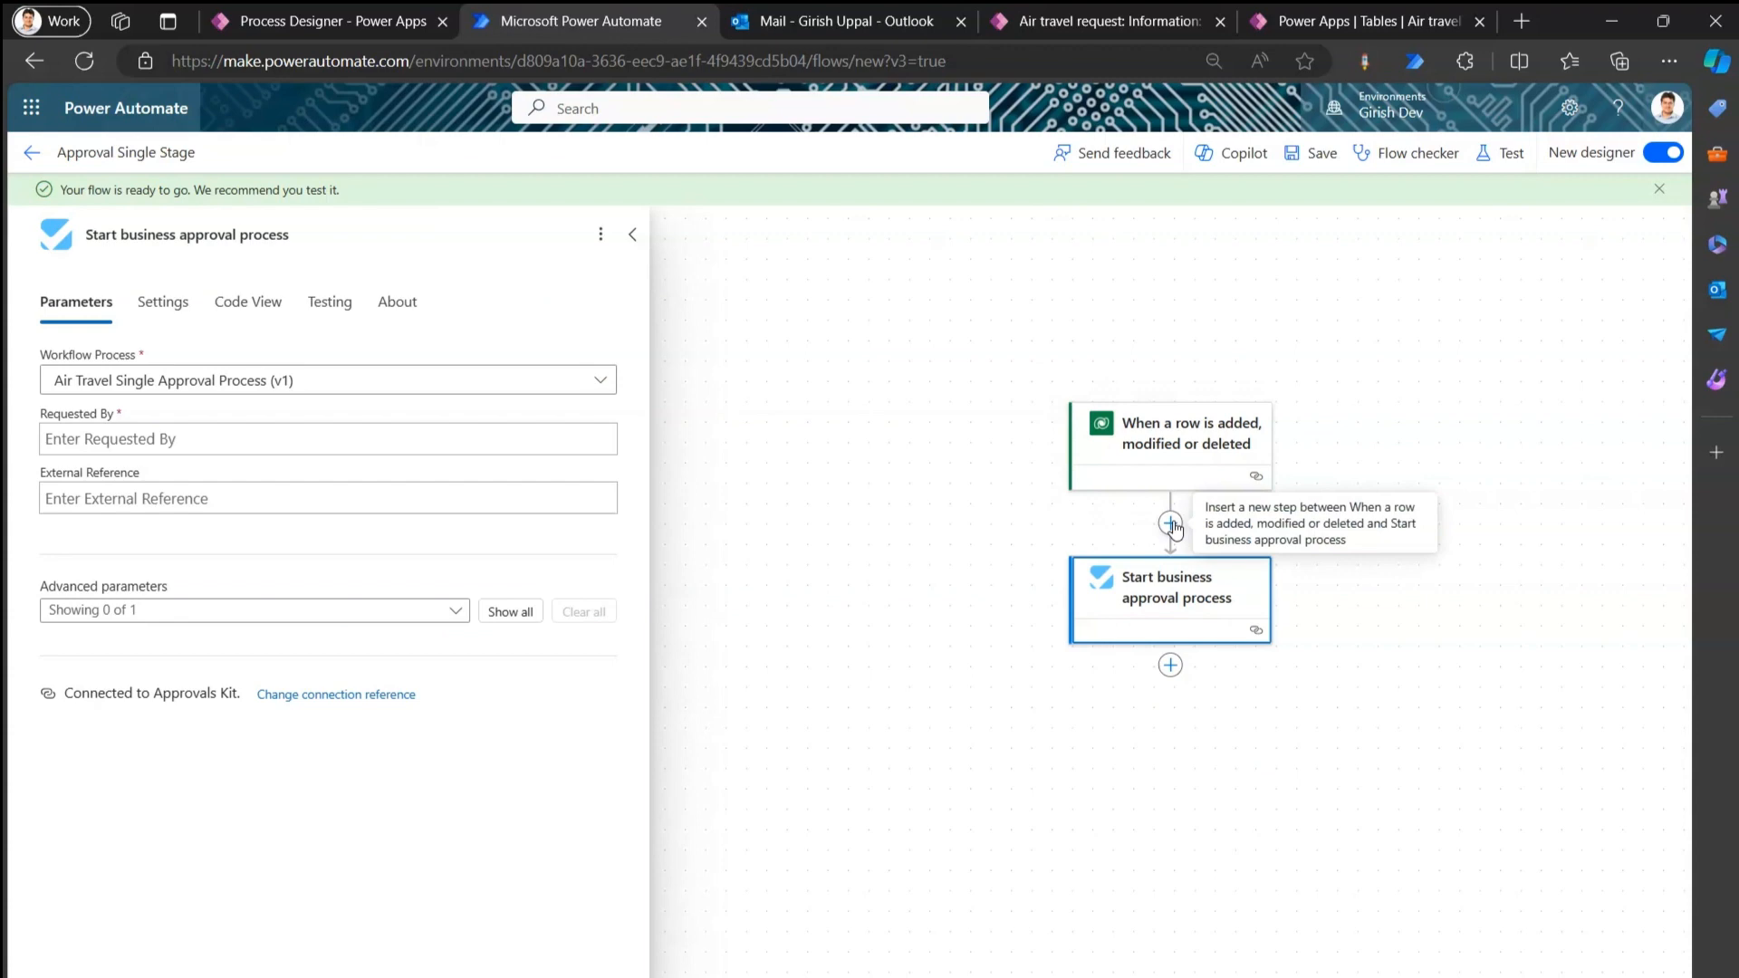
Enter the requester's e-mail address in Requested By, then close the approval step's details.
left_click(256, 442)
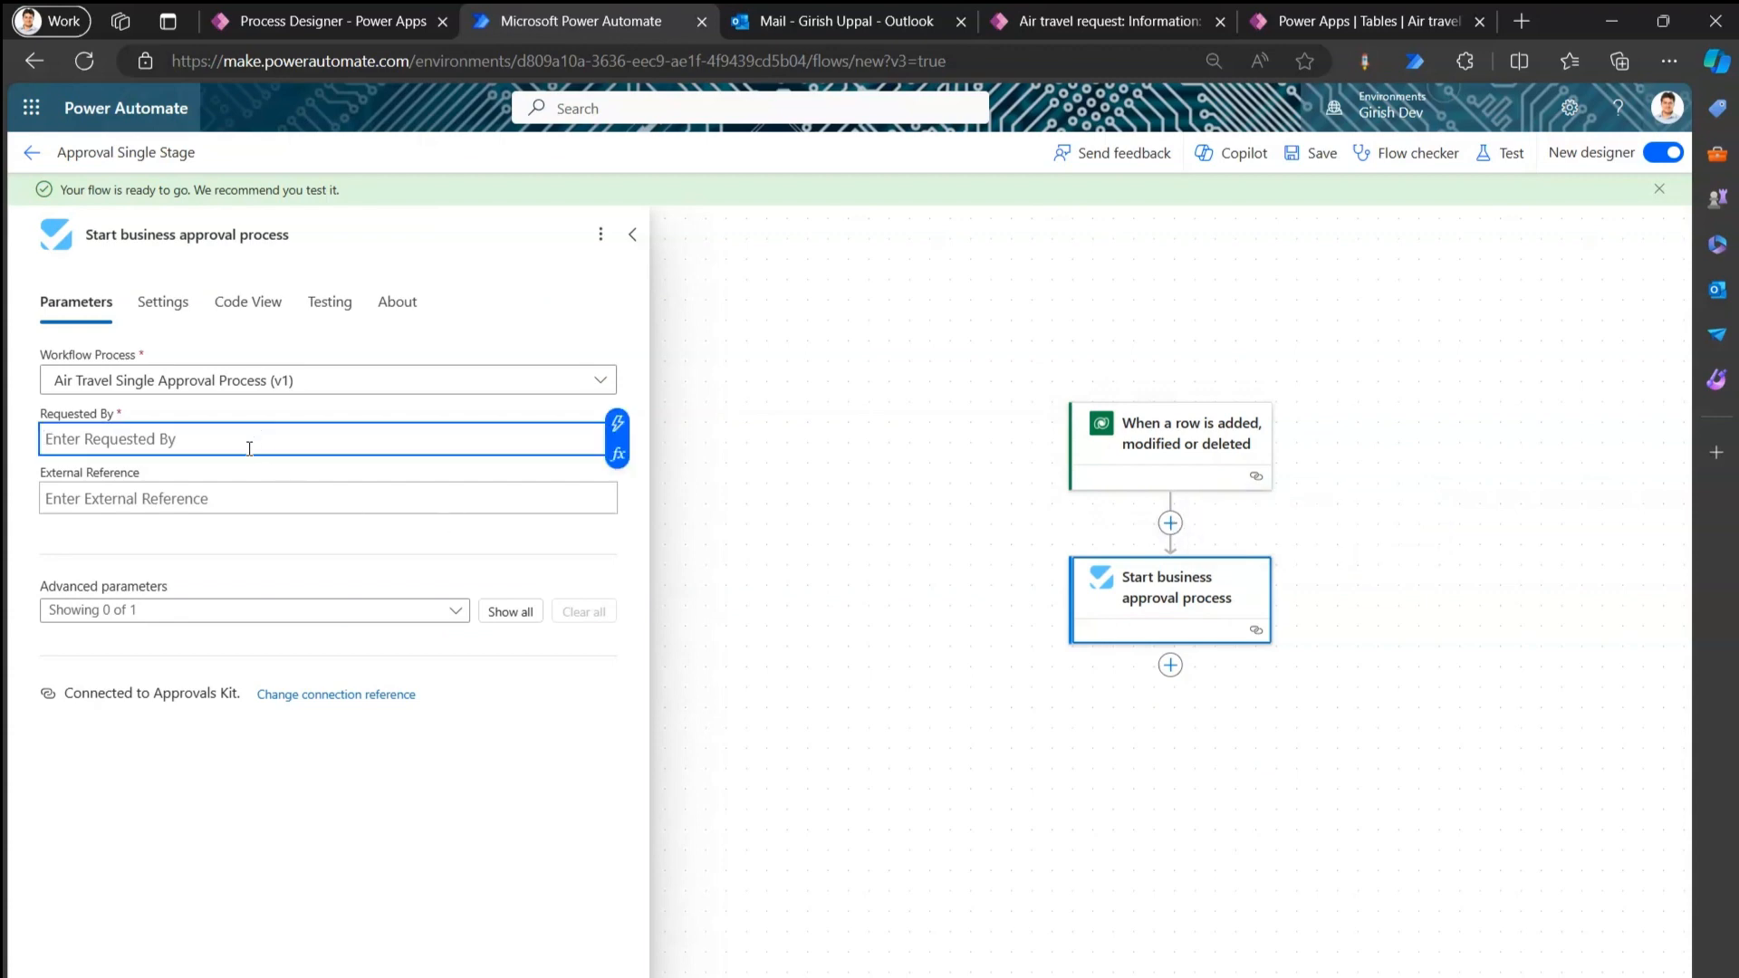
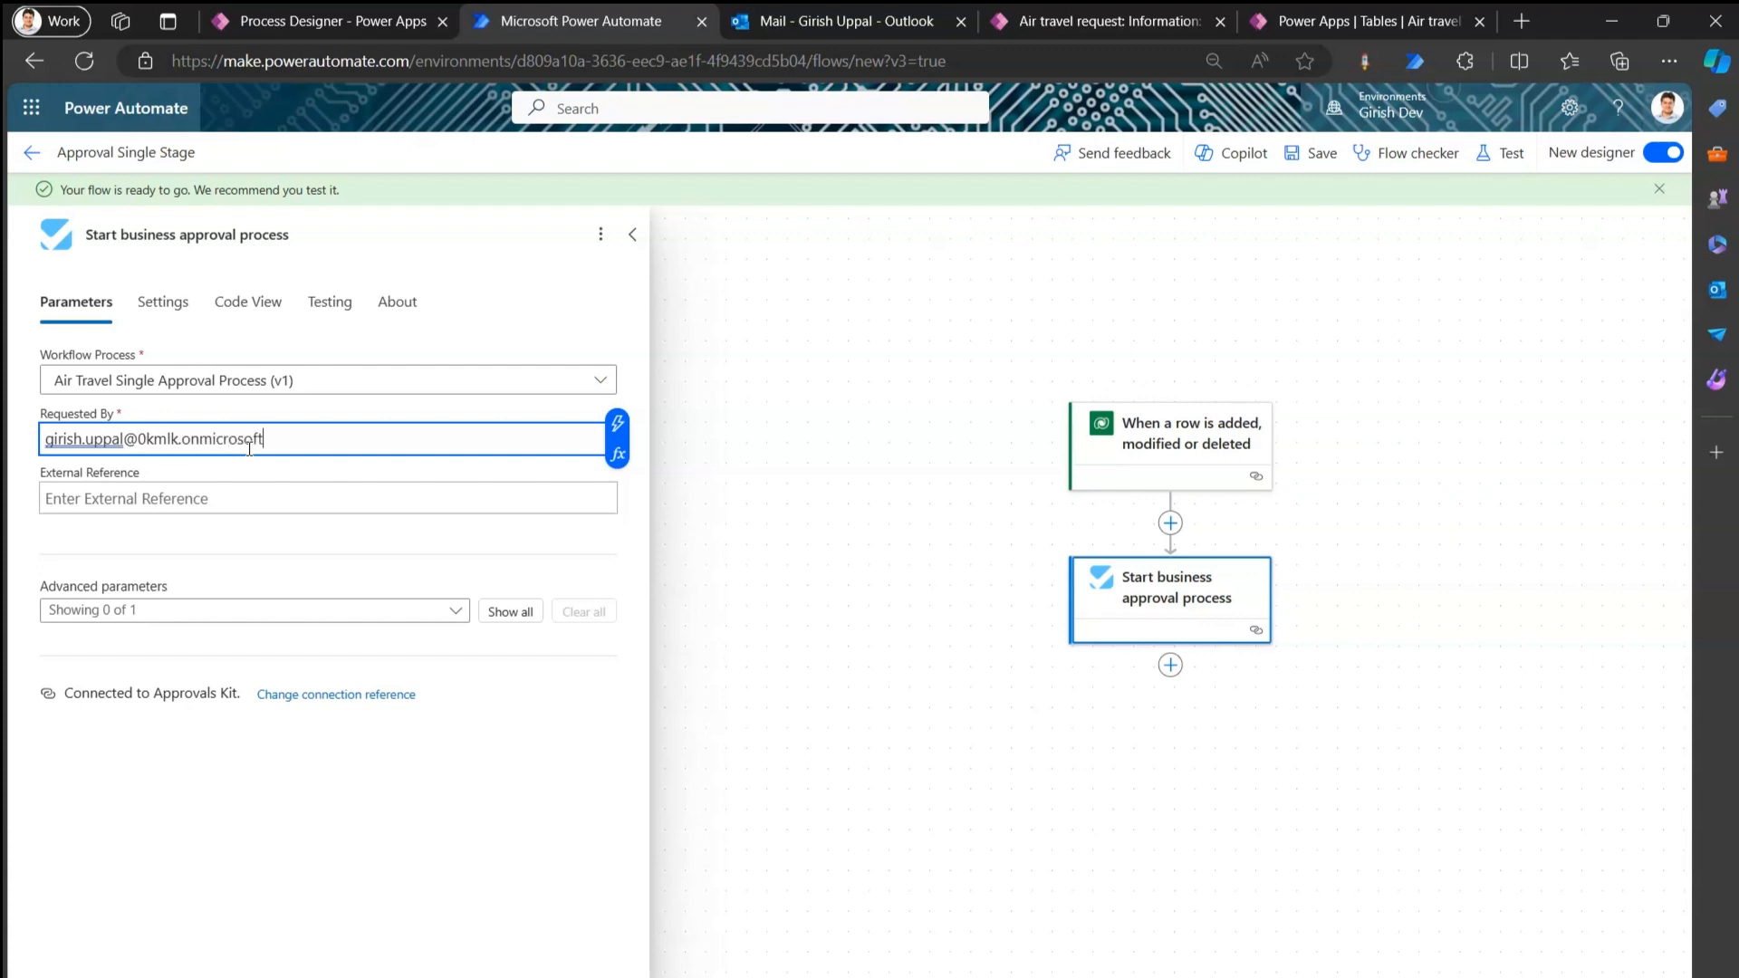
left_click(309, 449)
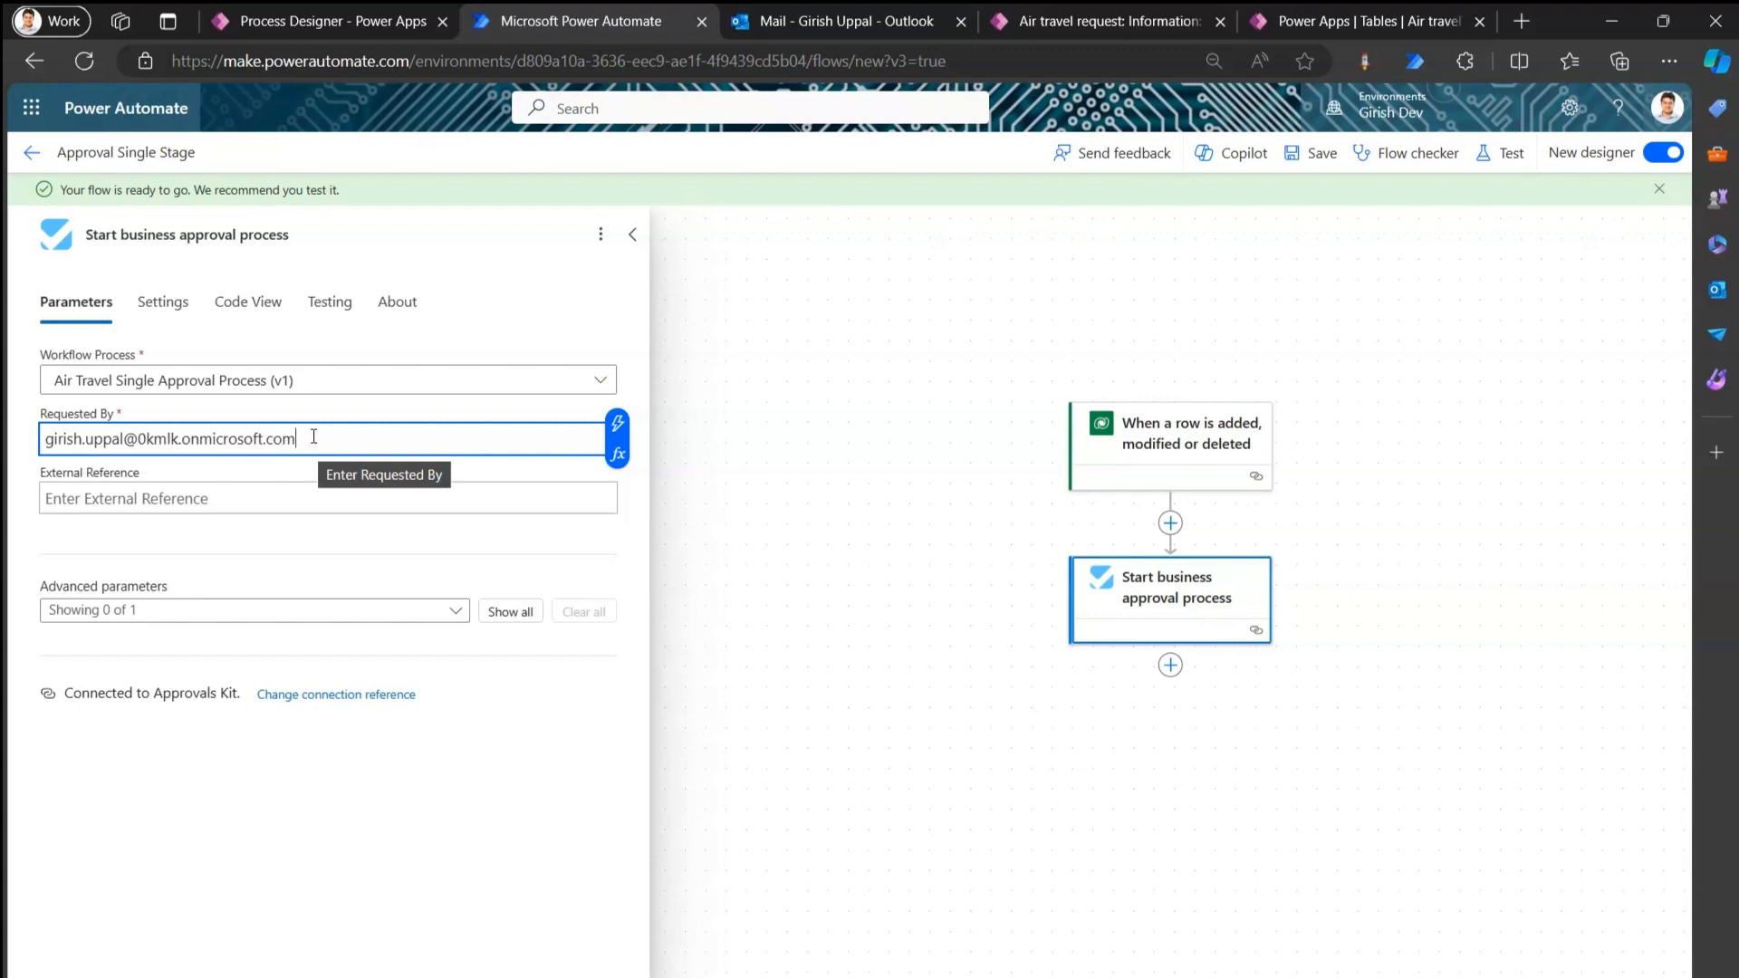
left_click(1174, 527)
left_click(1173, 525)
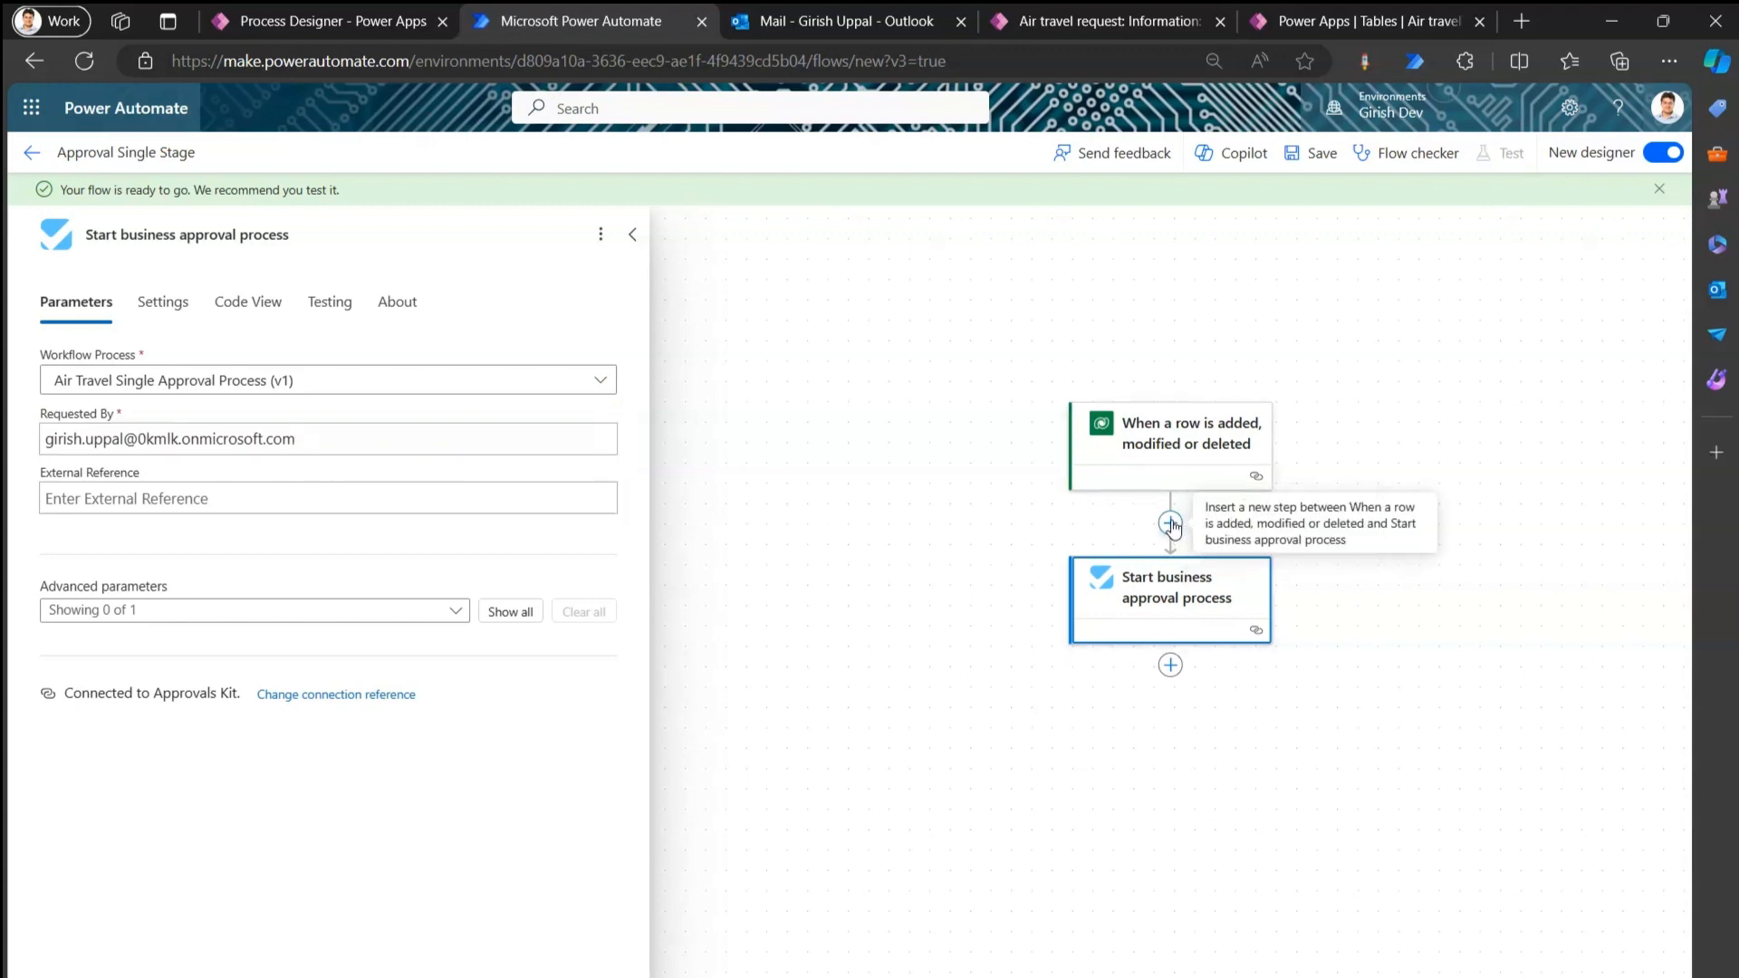
left_click(1451, 629)
Insert a Dataverse Get a row by ID action between the trigger and the approval step.
left_click(1171, 524)
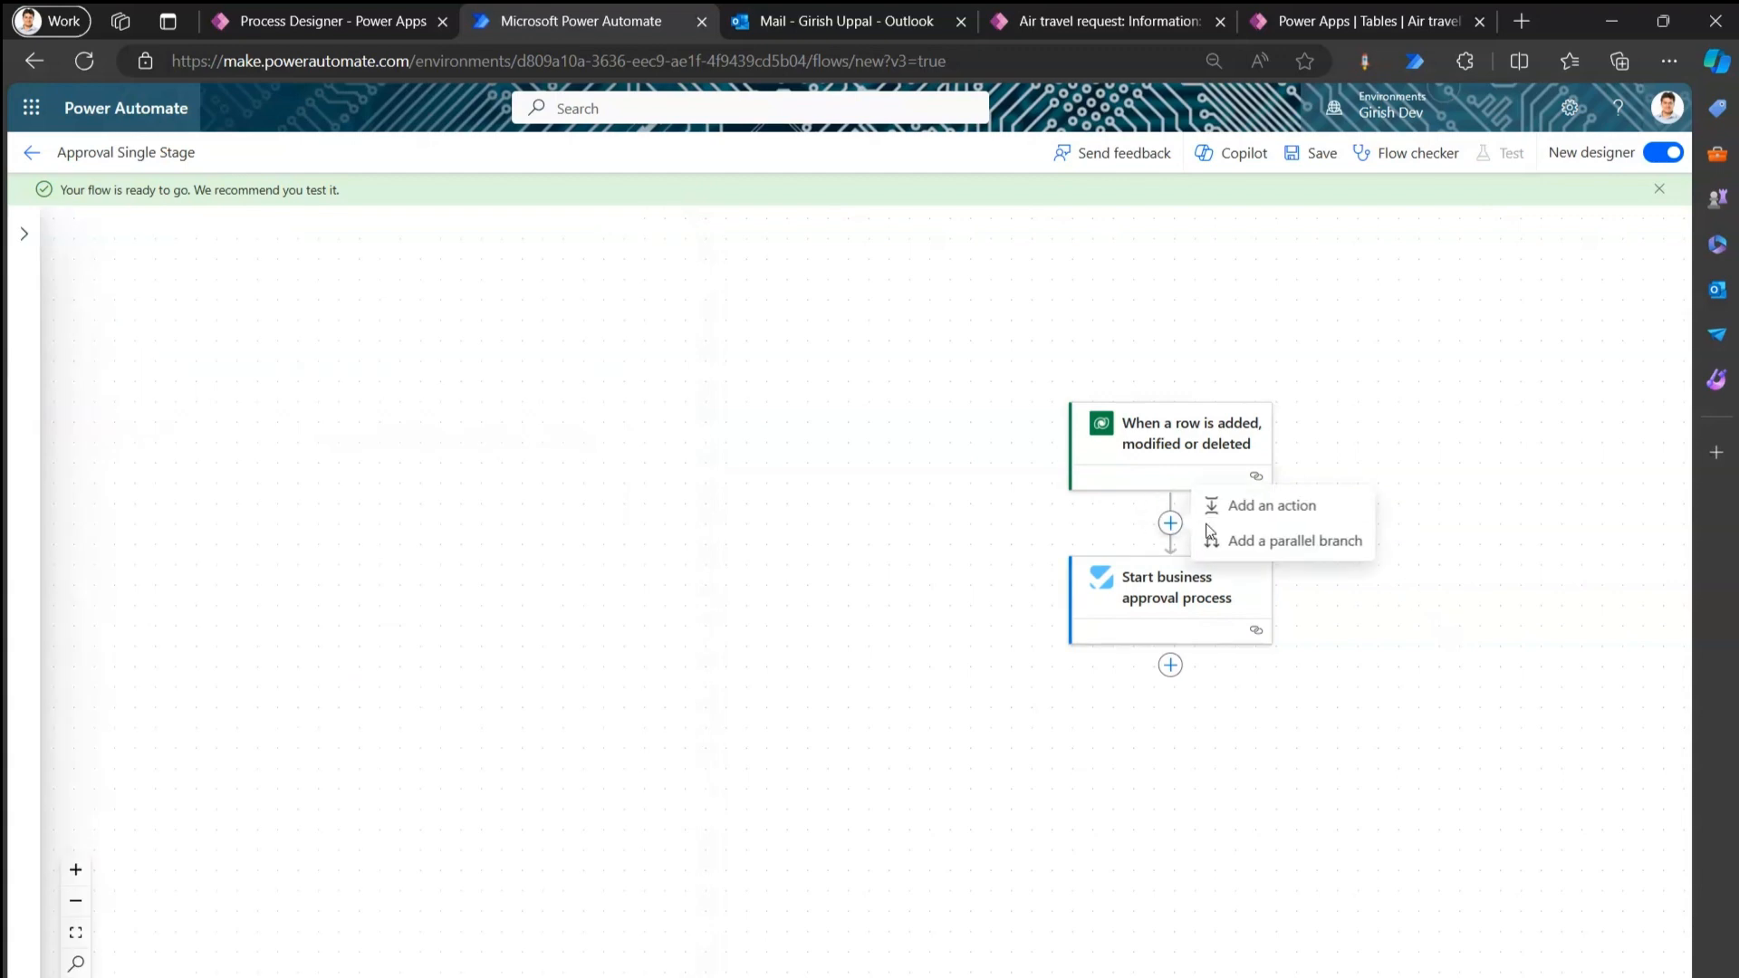
left_click(1236, 505)
type("dataverse")
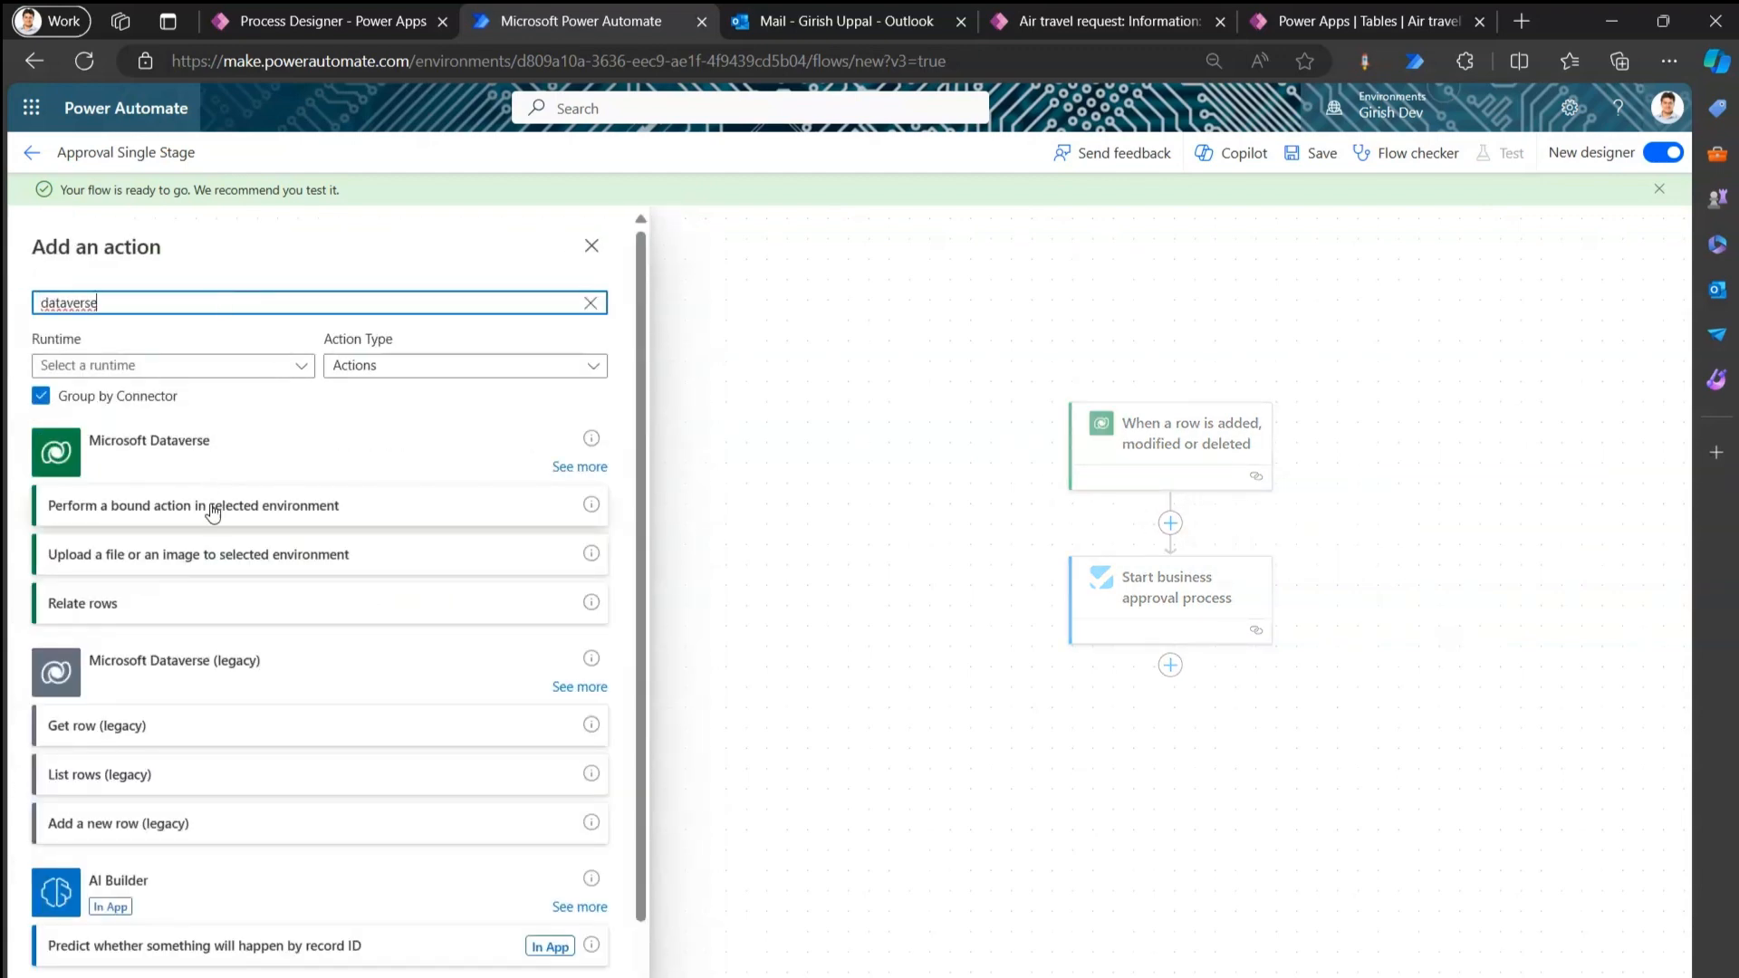
left_click(580, 468)
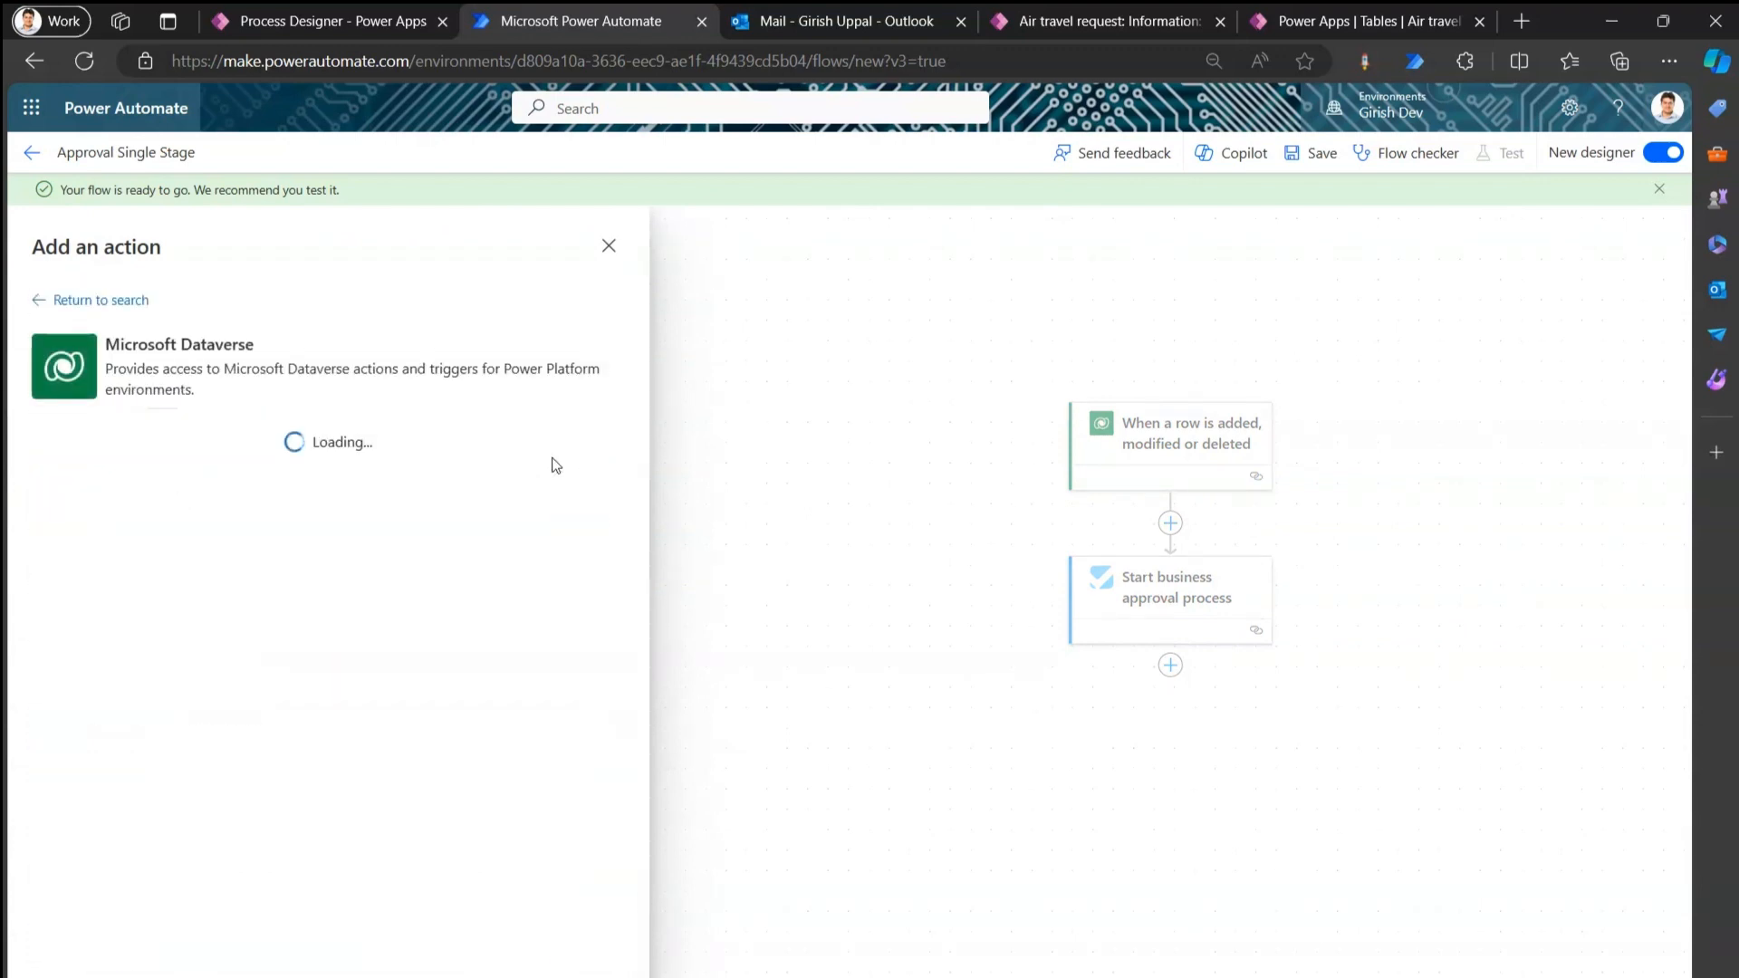
left_click(111, 730)
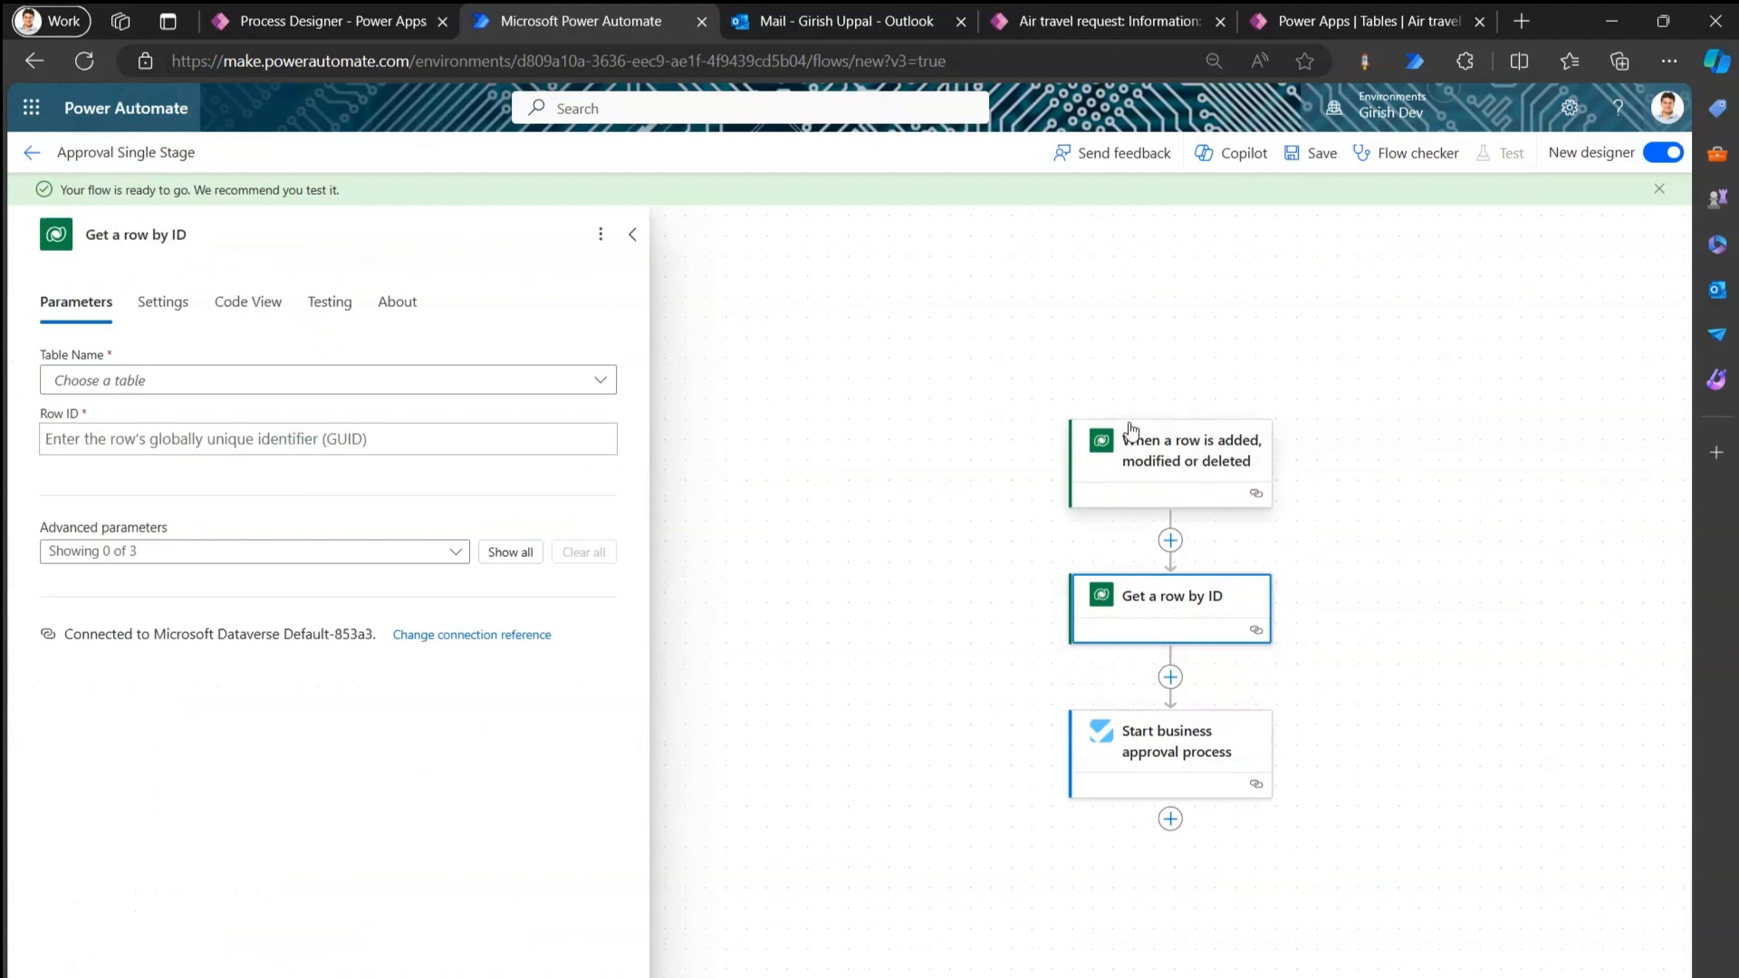
Set the lookup's Table Name to Users and its Row ID to Created By (Value).
left_click(314, 387)
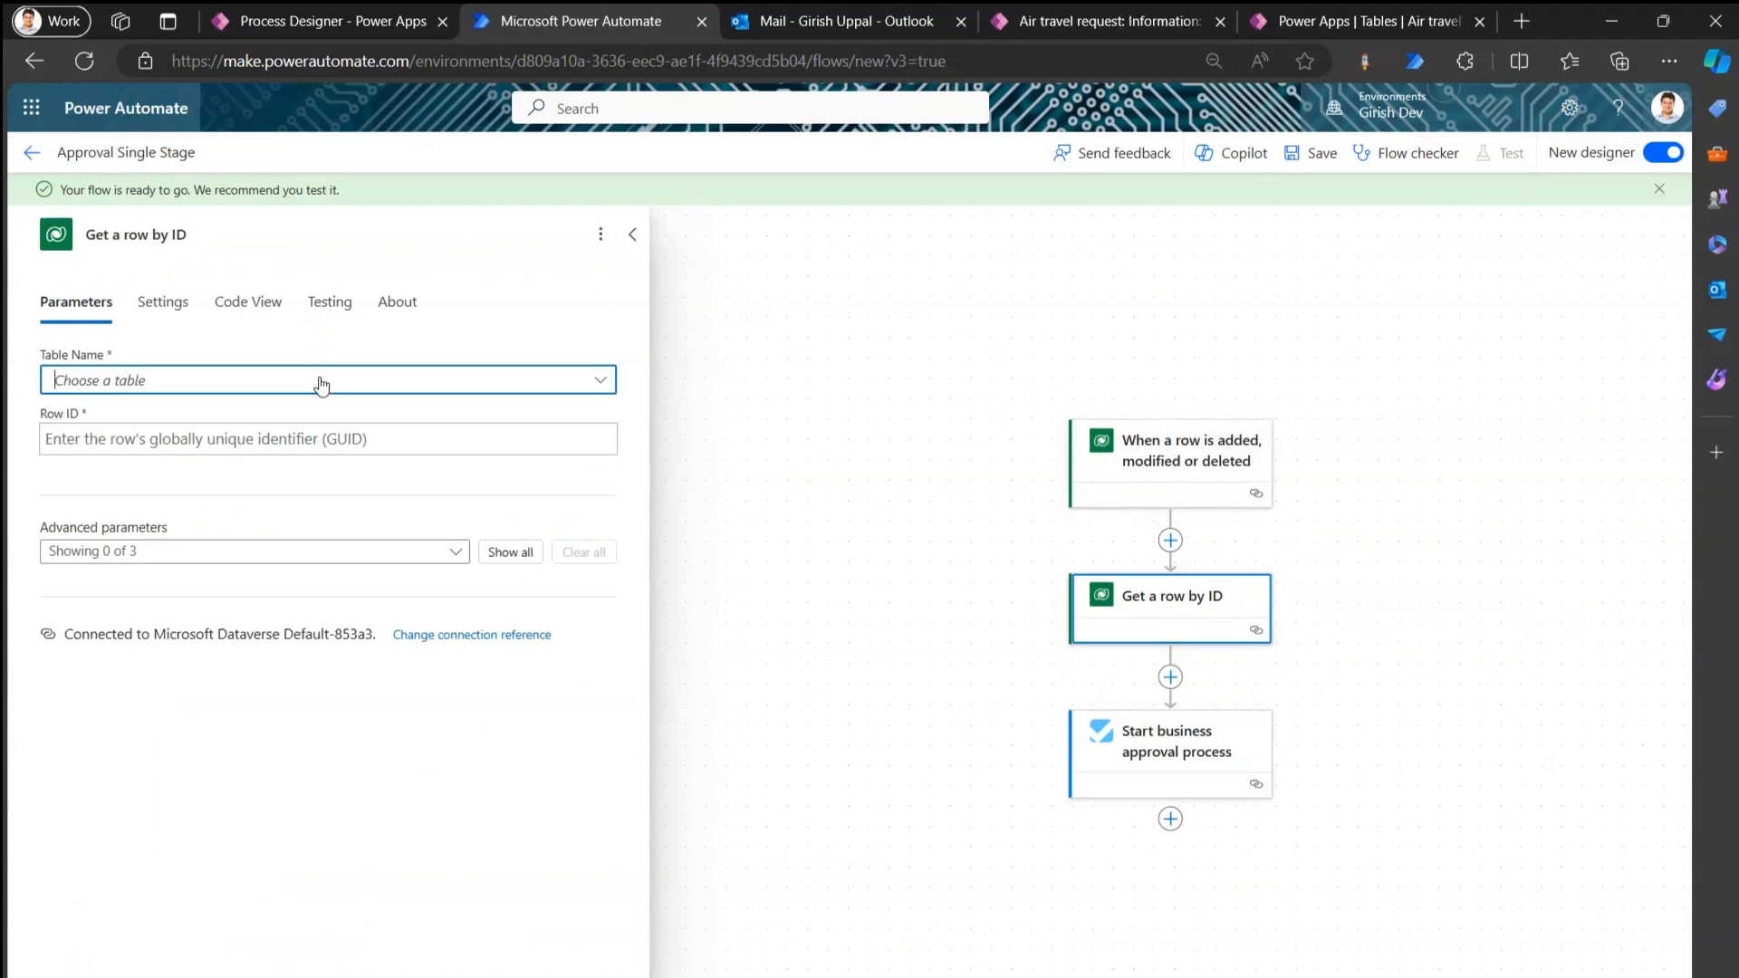
type("user")
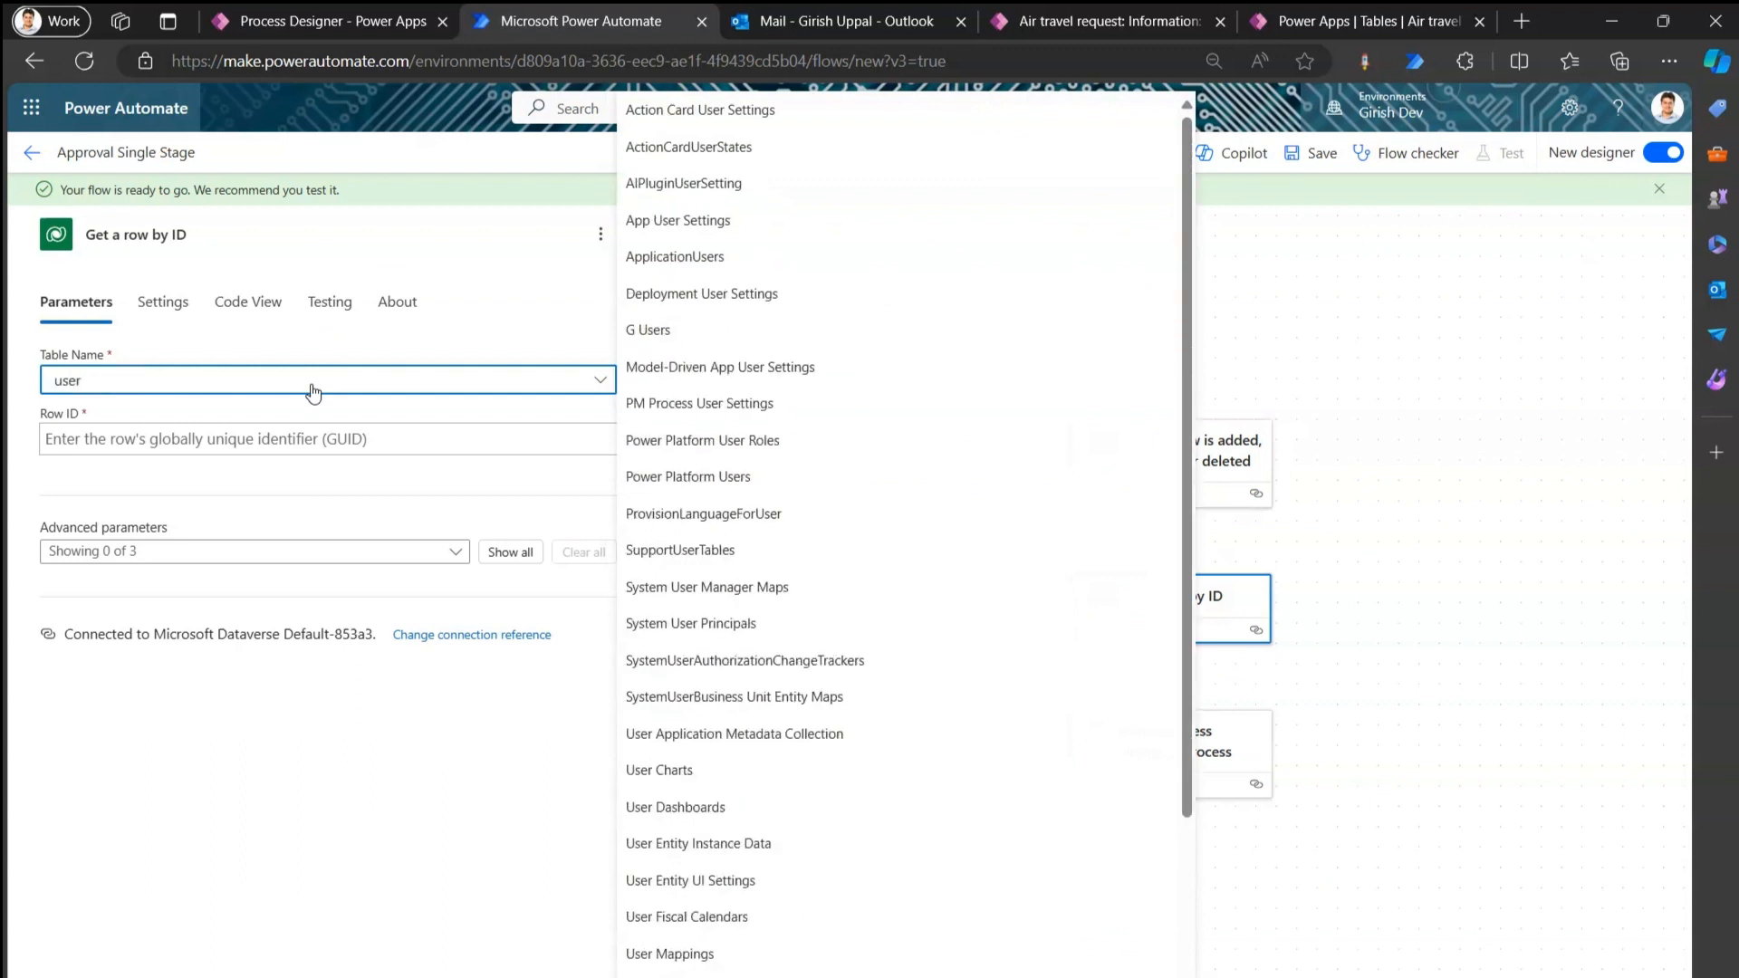
type("s")
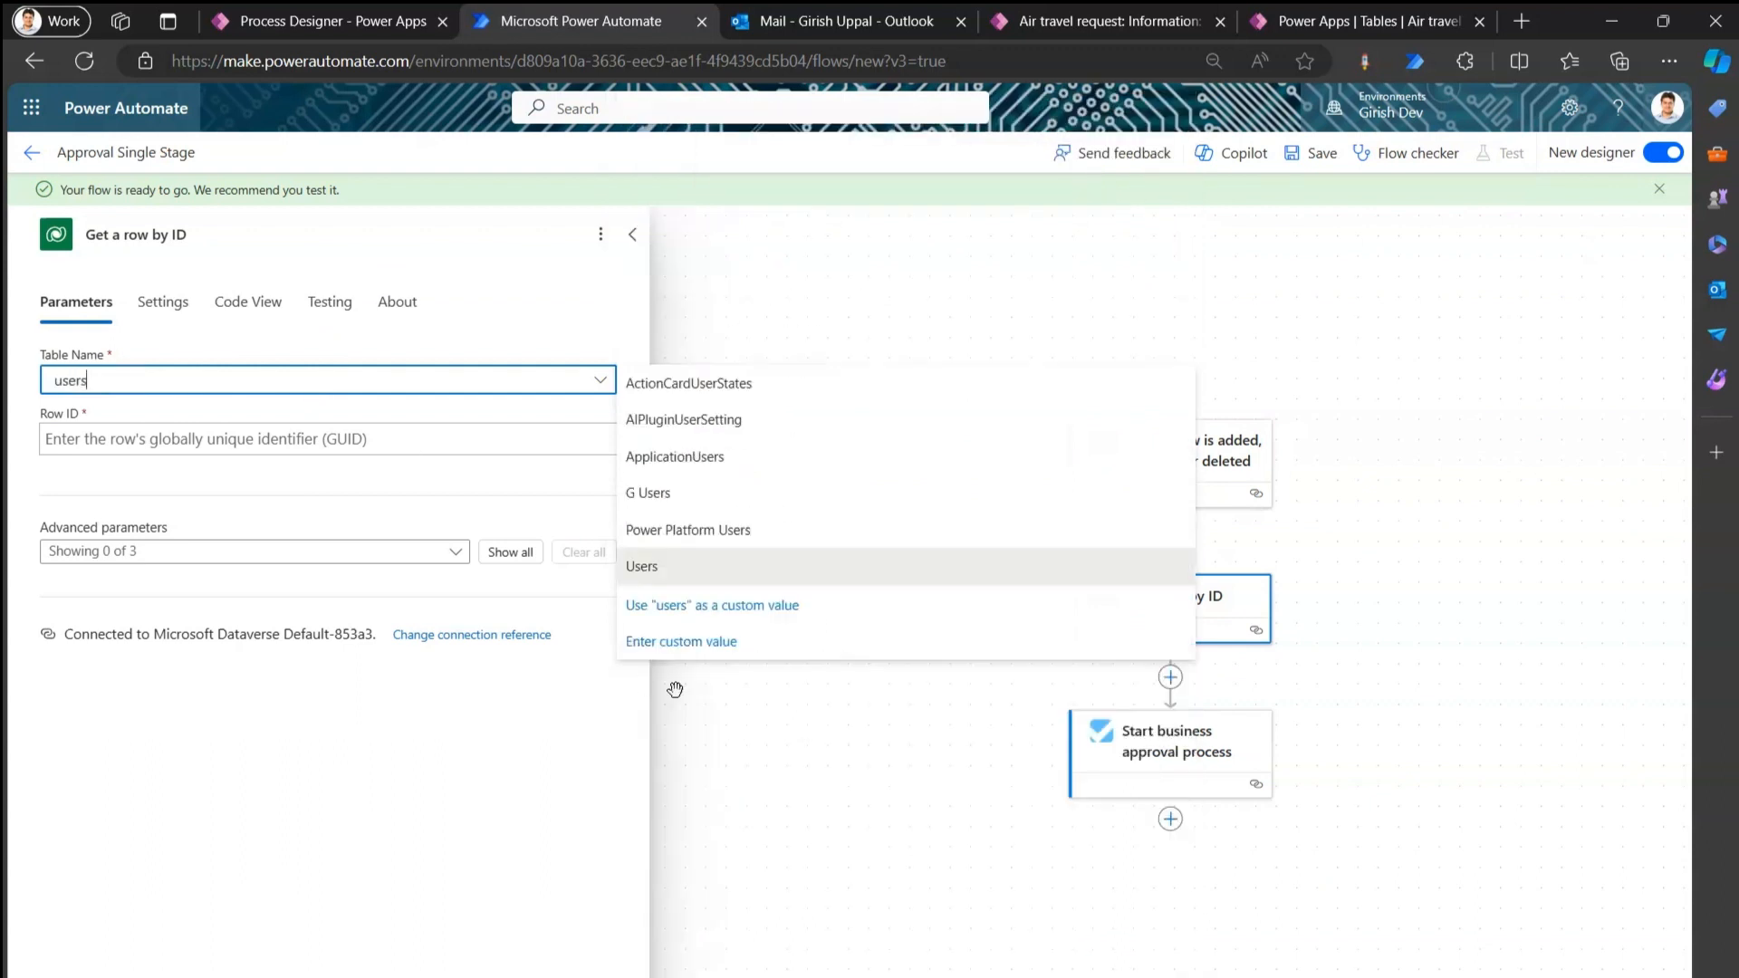
left_click(654, 566)
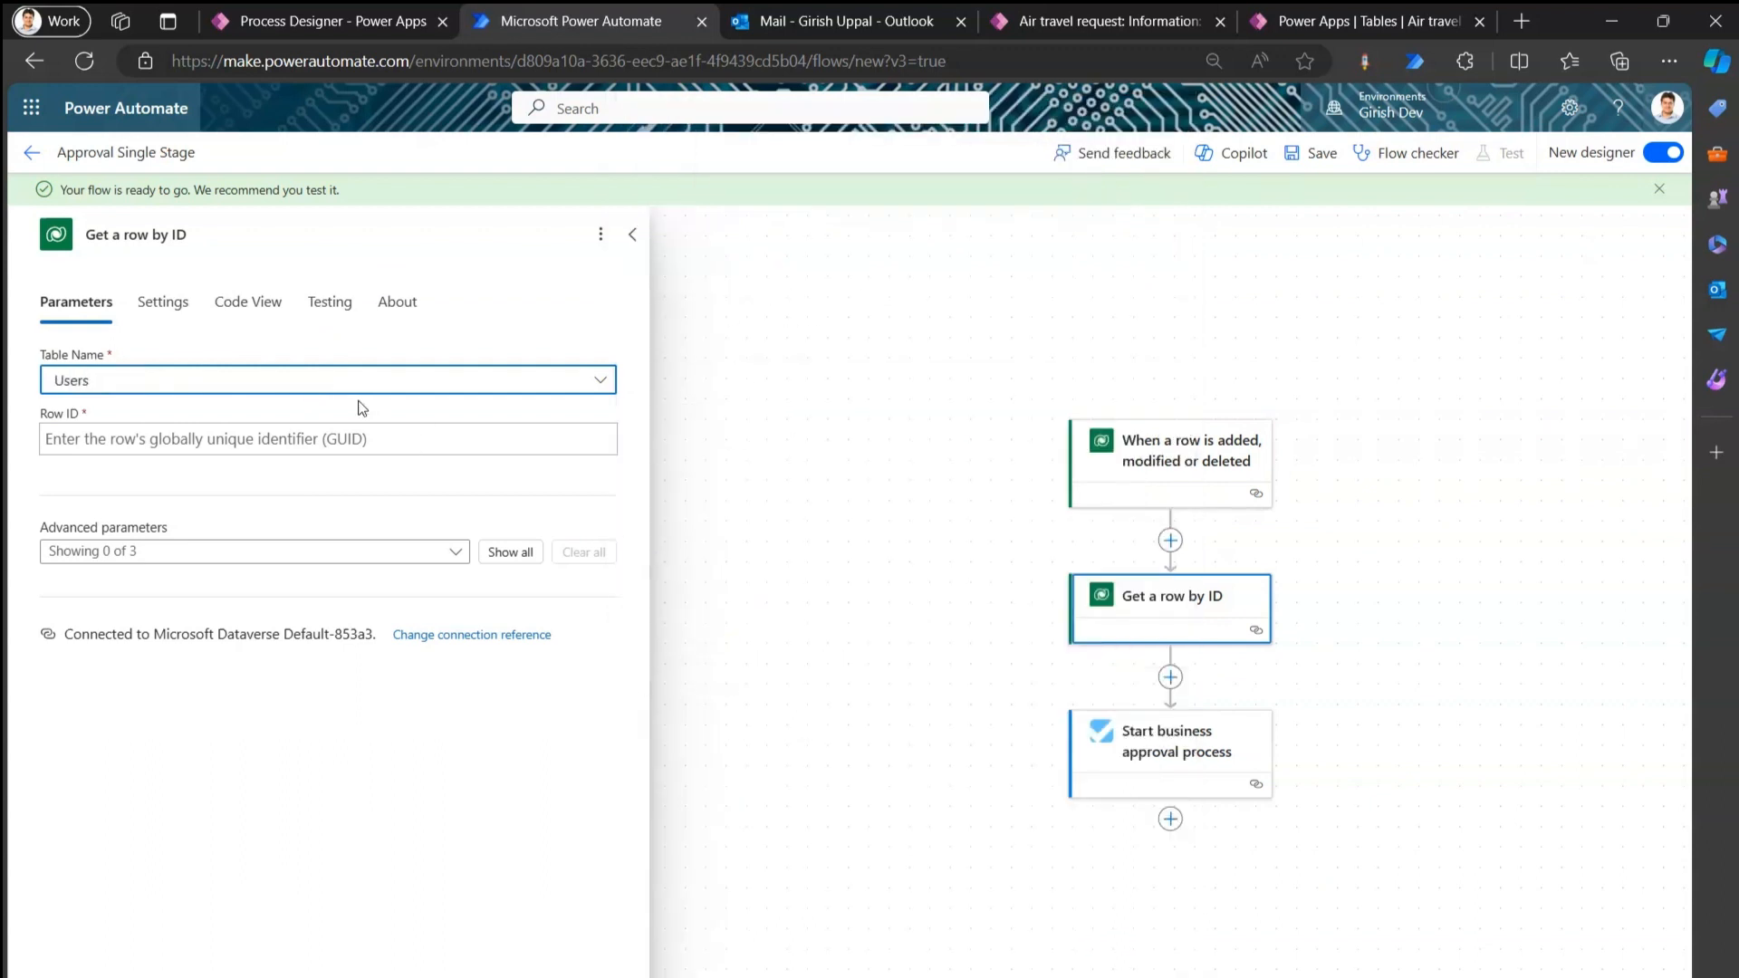
left_click(351, 438)
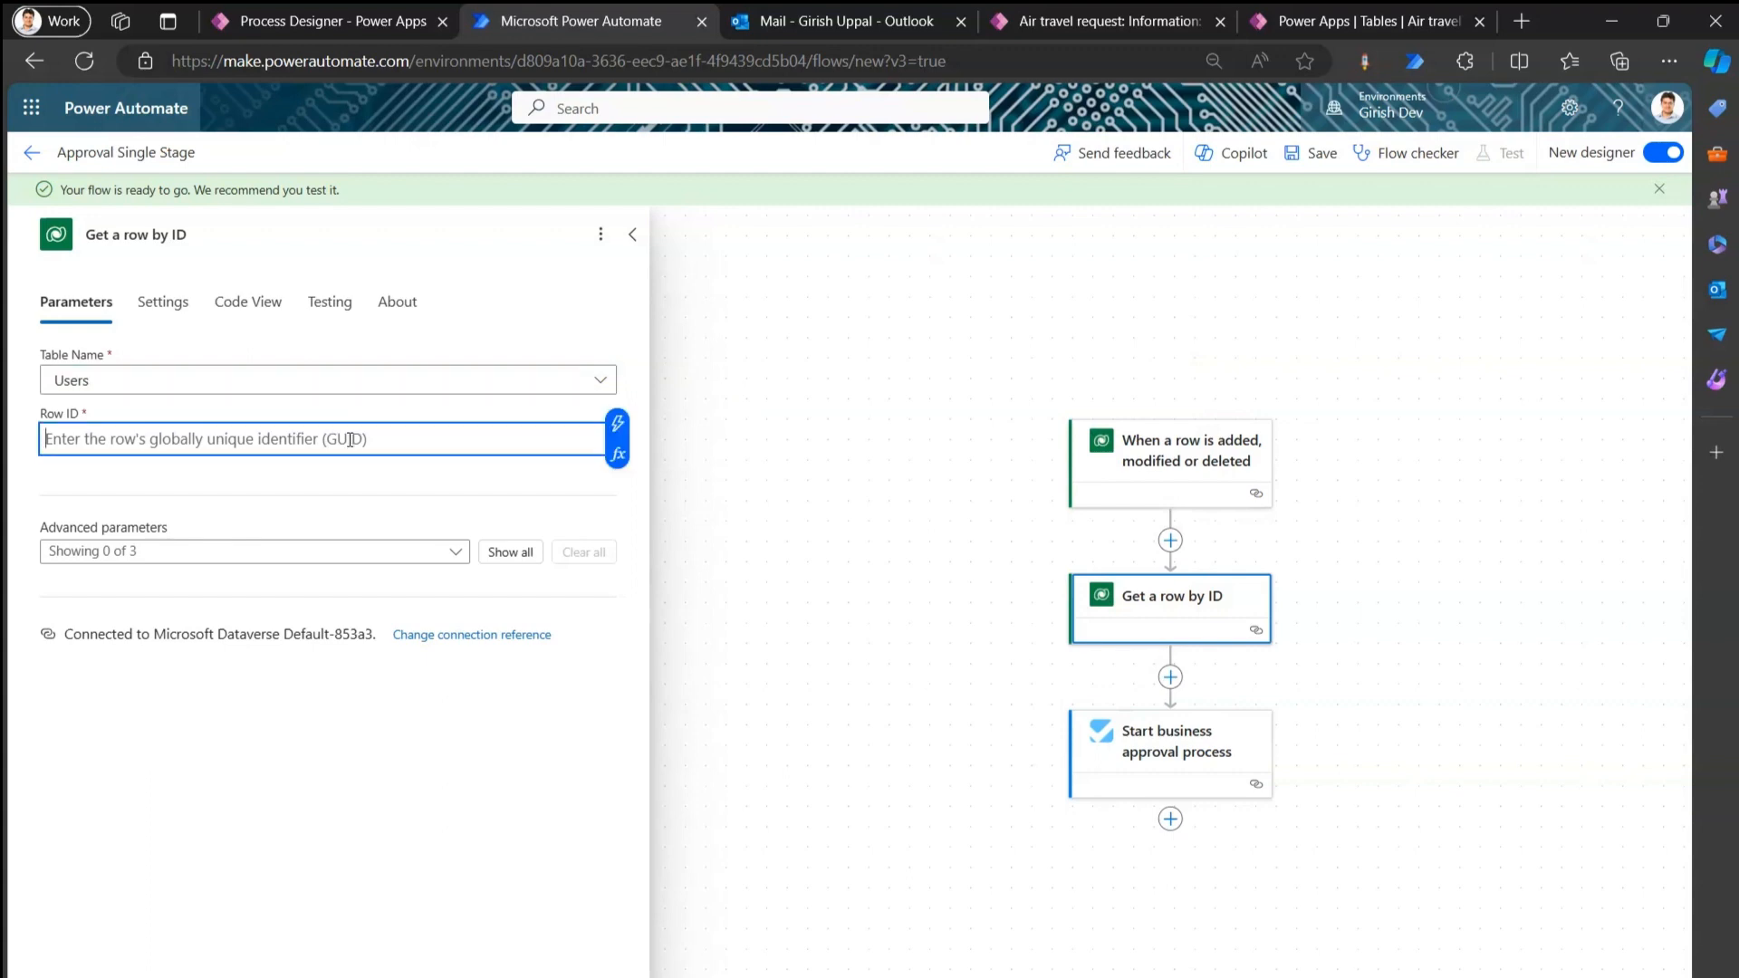
left_click(617, 425)
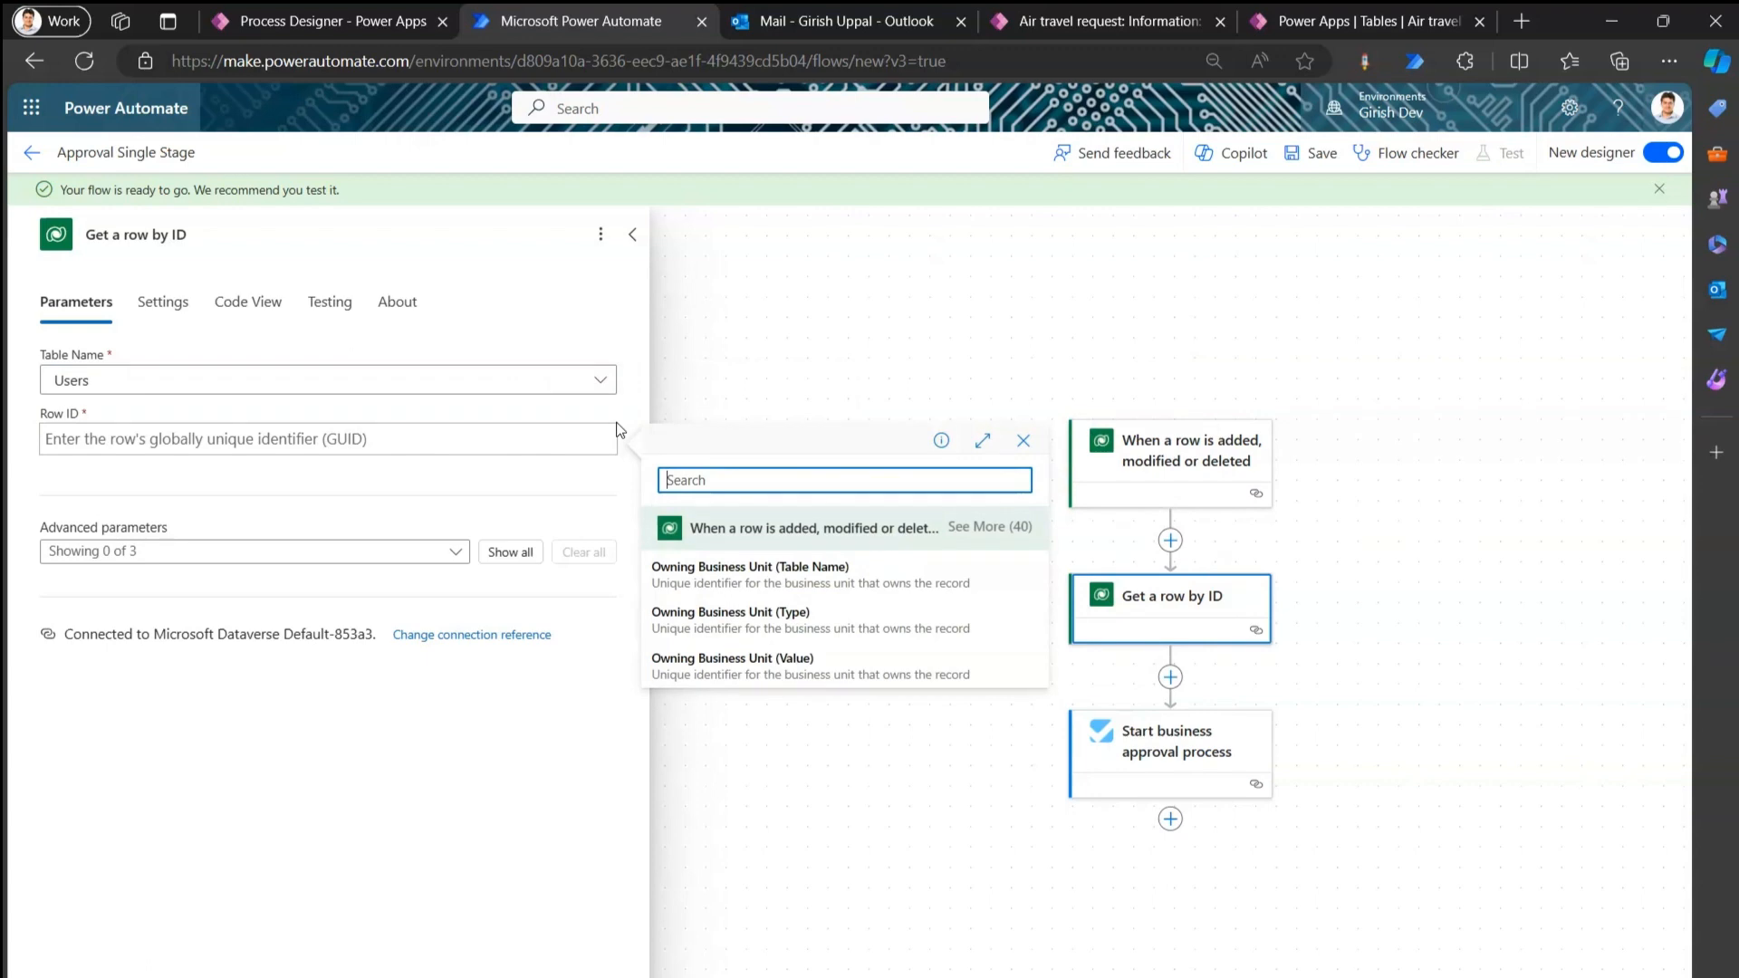
type("created")
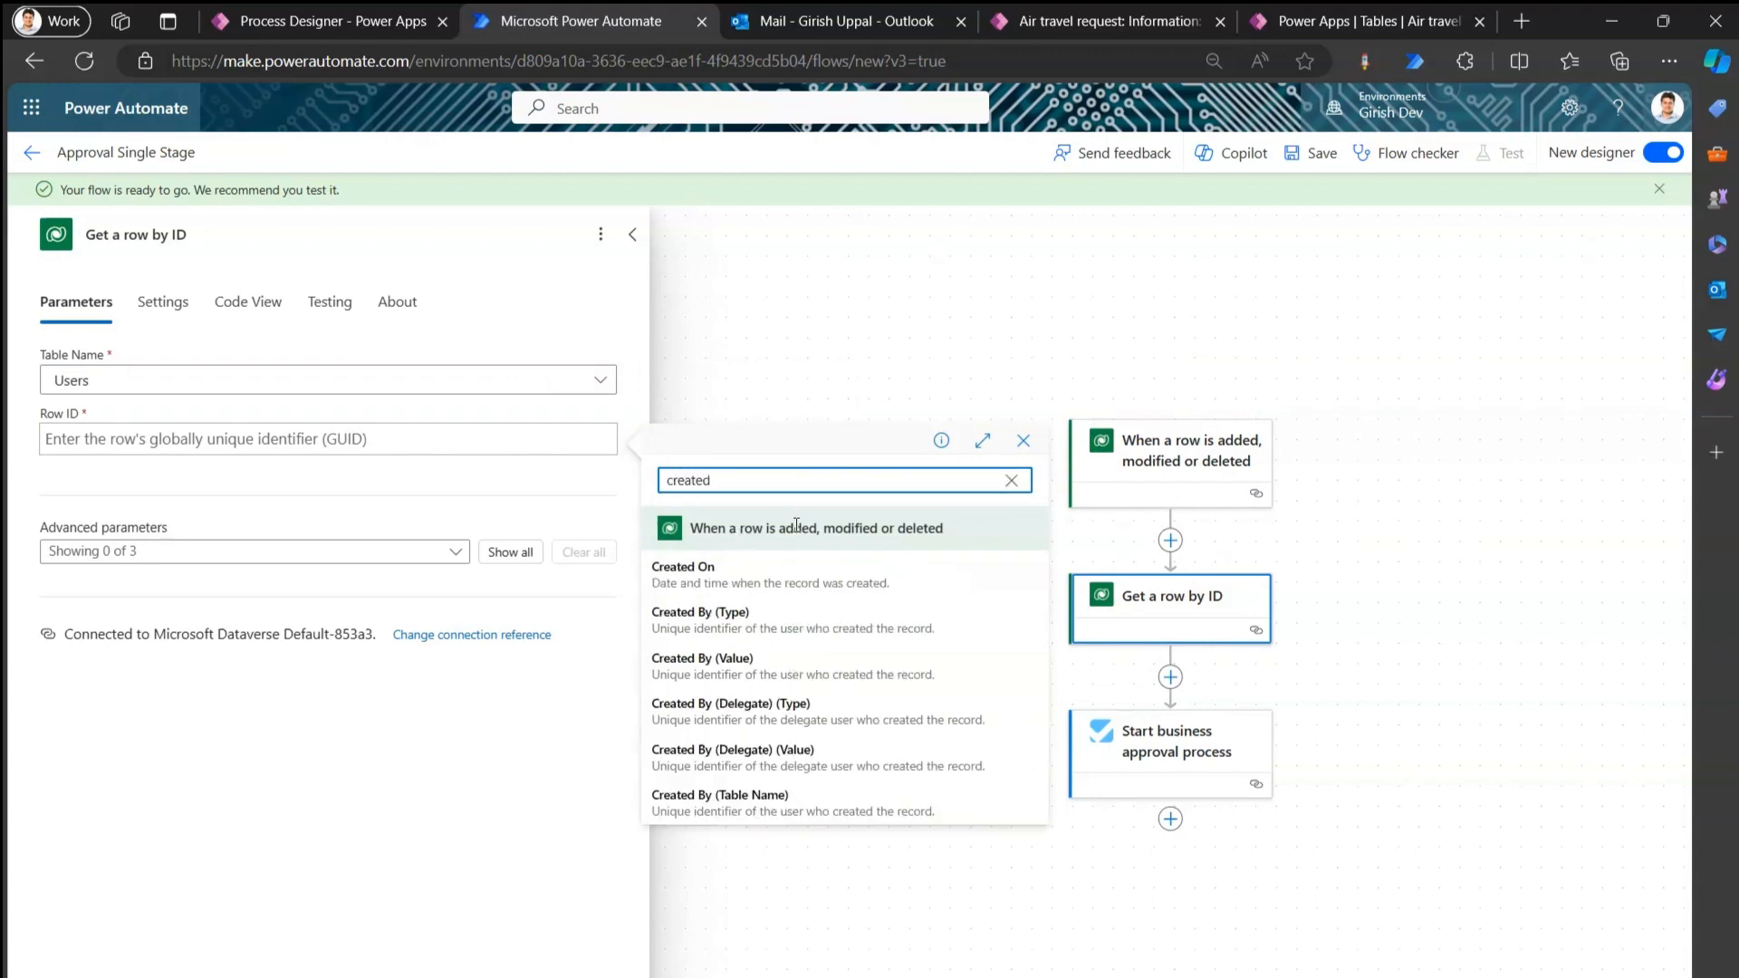
left_click(741, 661)
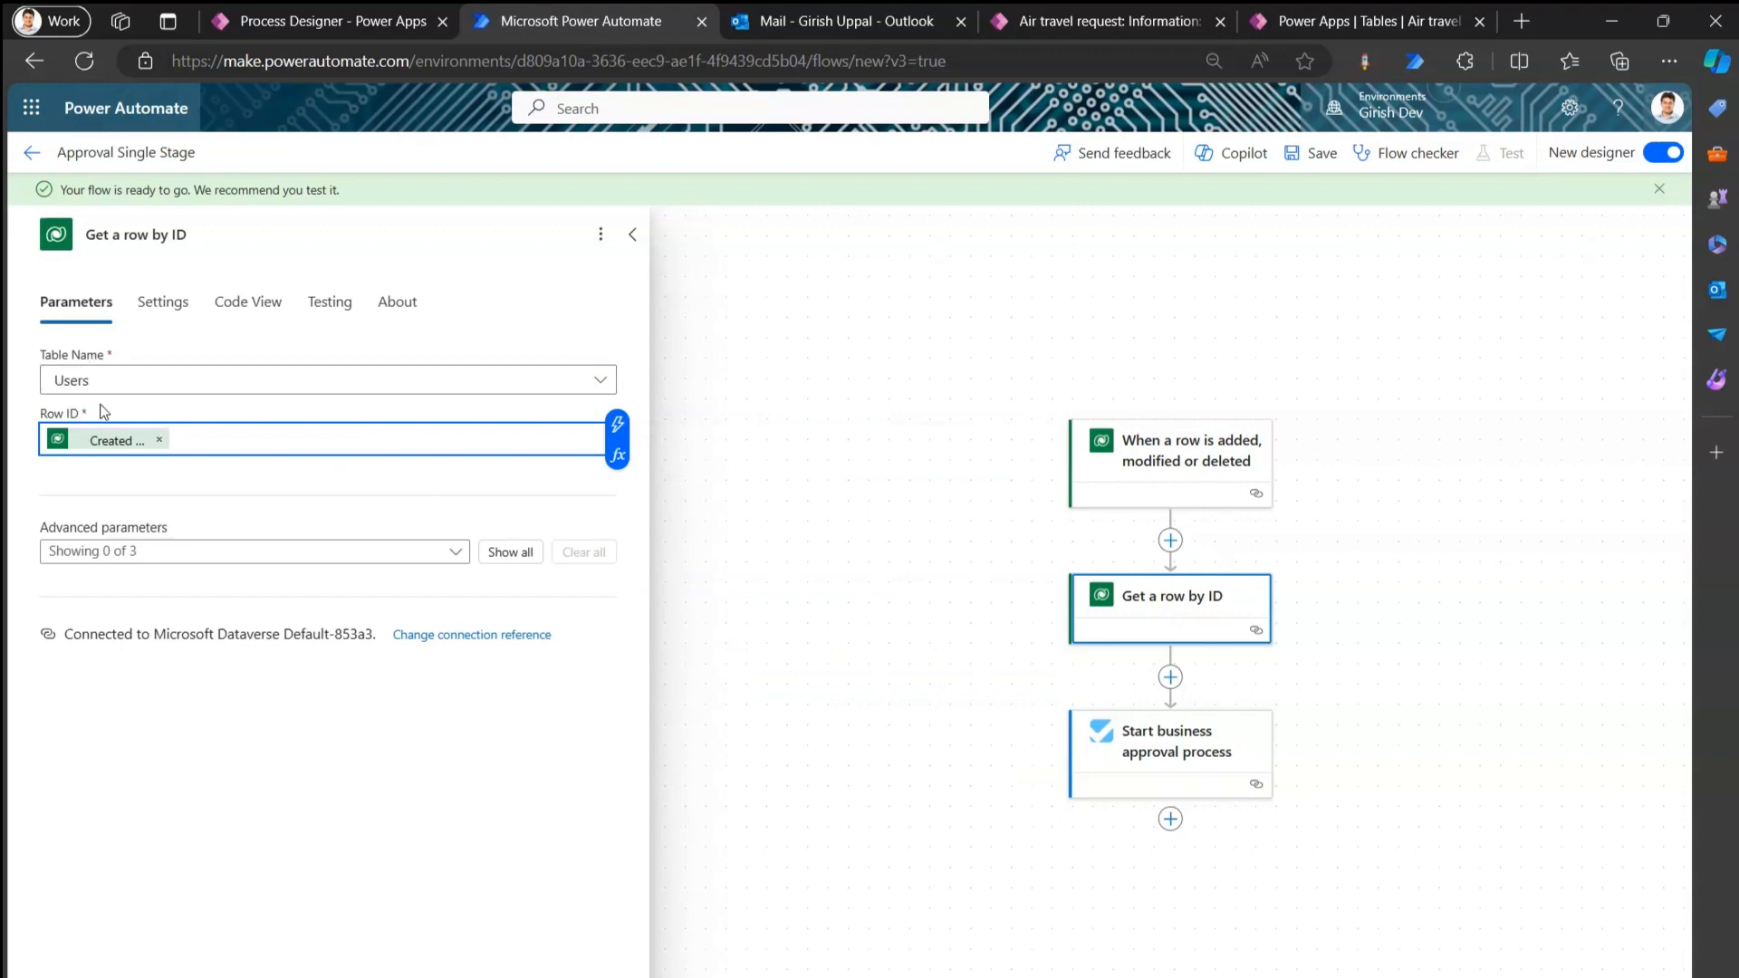
left_click(863, 596)
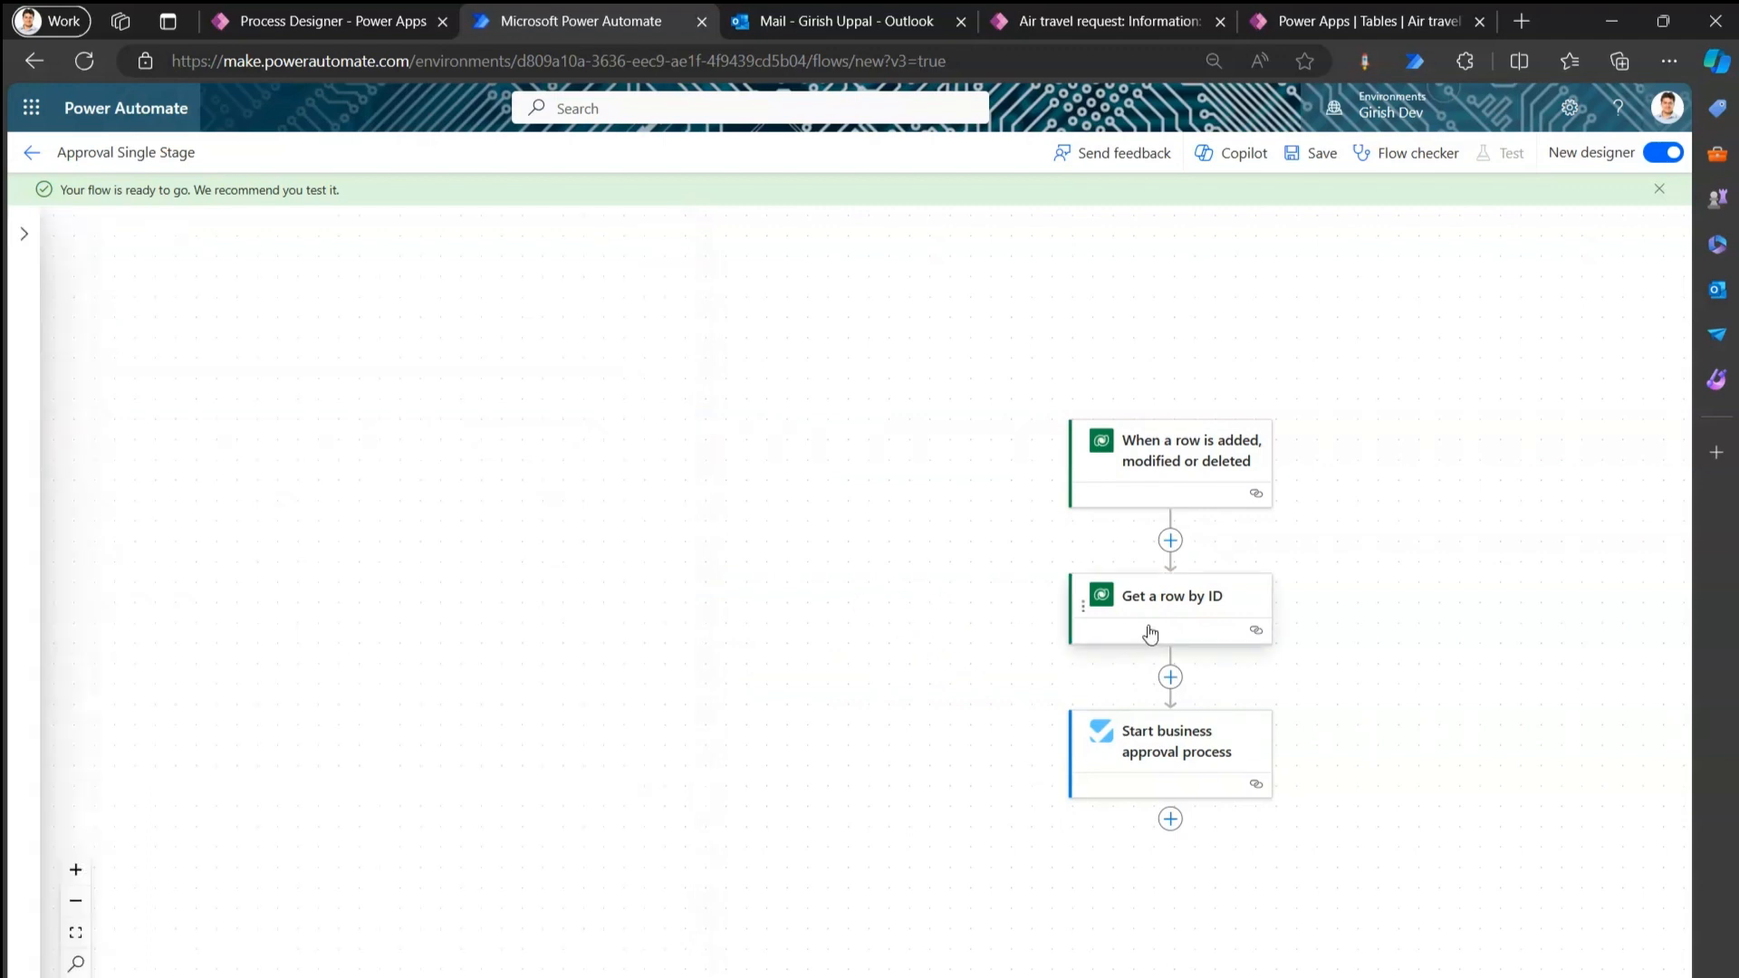
Replace the hard-coded Requested By e-mail with Get a row by ID's Primary Email, then save the flow.
left_click(1160, 759)
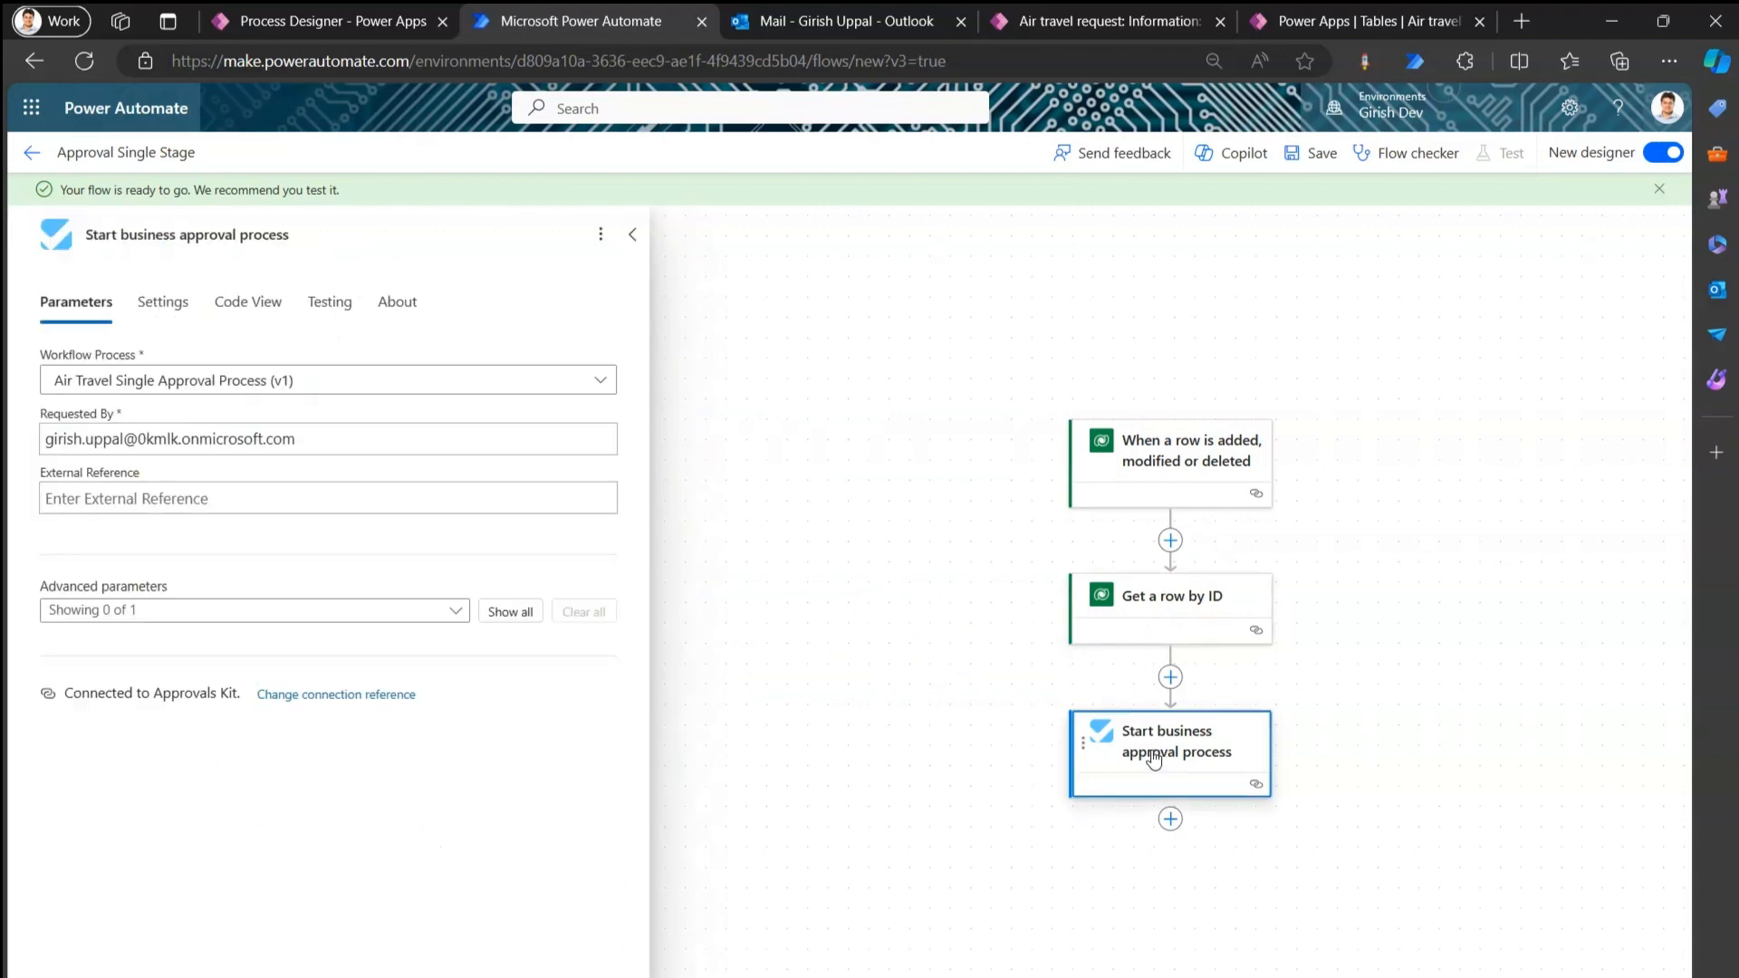
left_click(348, 442)
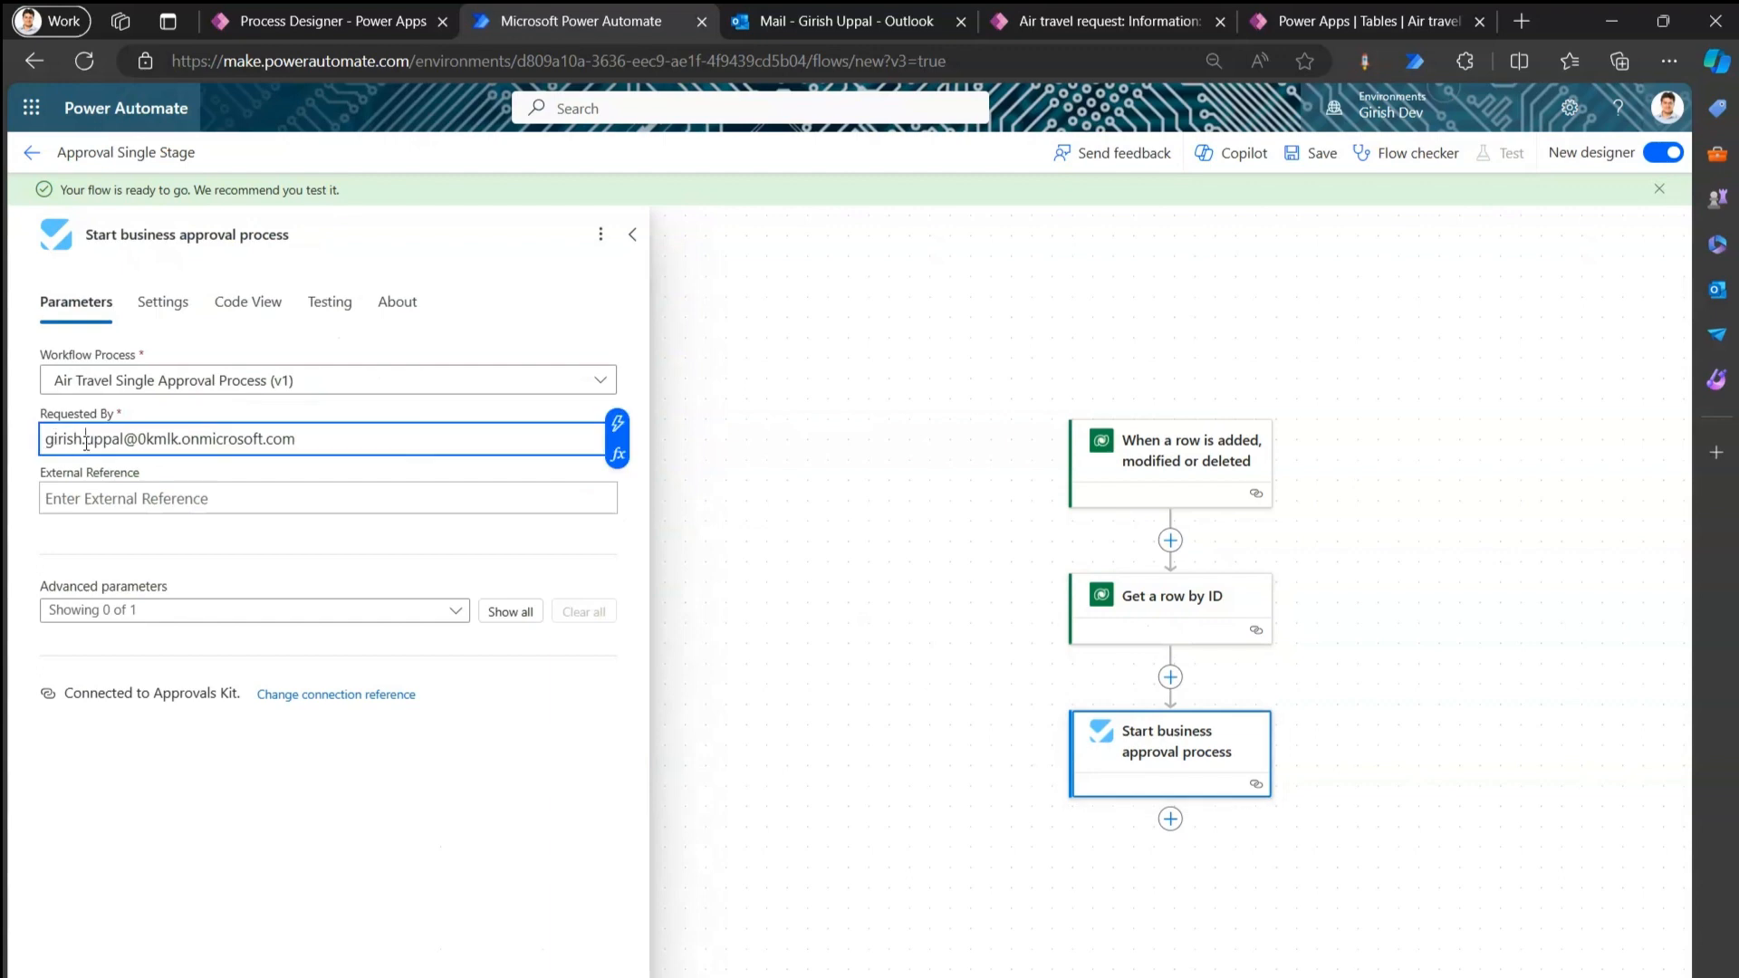
key("ctrl+a")
key("BackSpace")
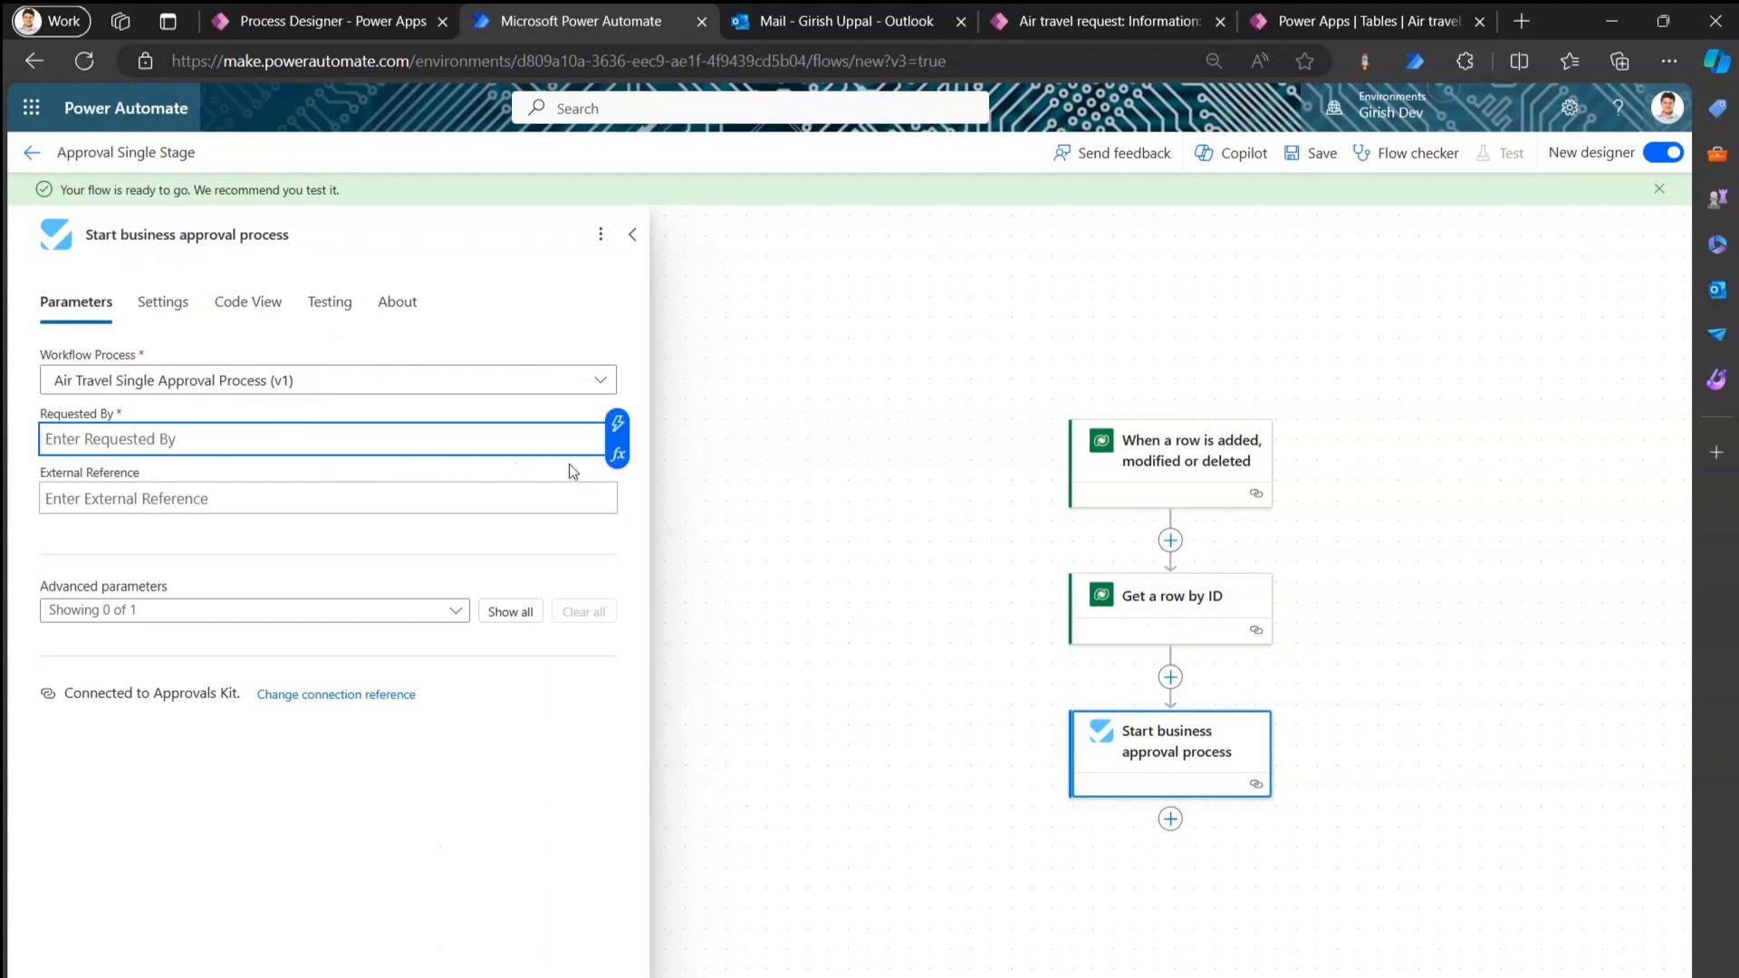
left_click(614, 426)
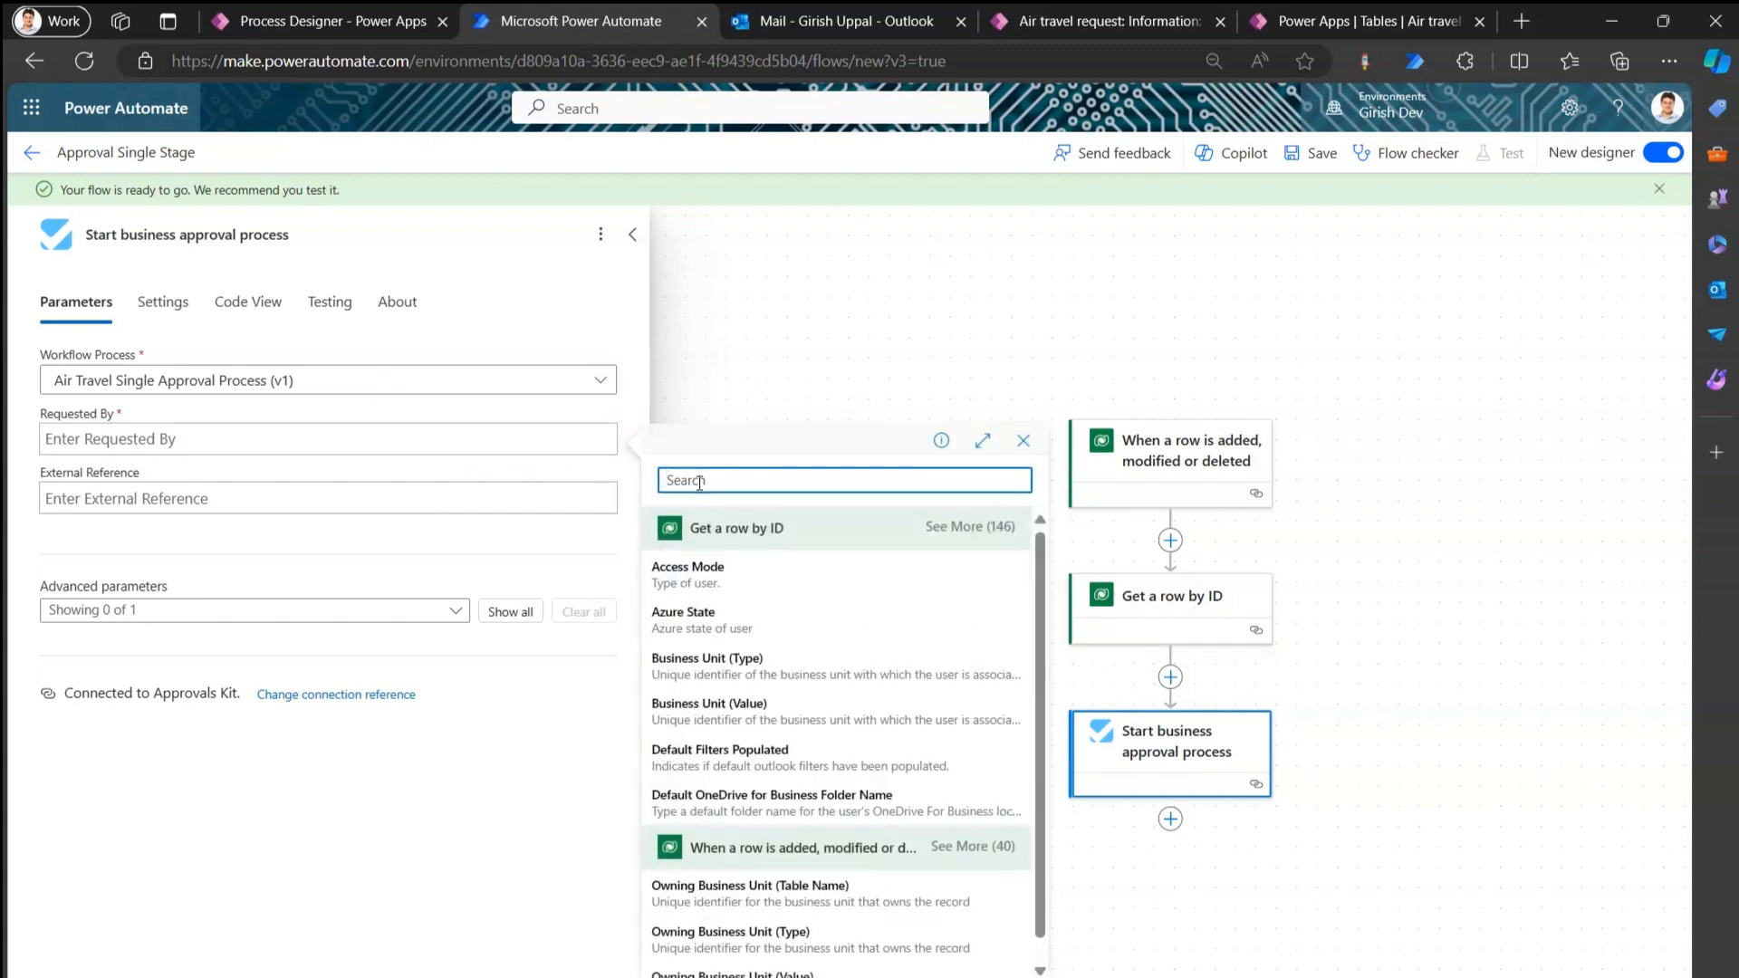
type("email")
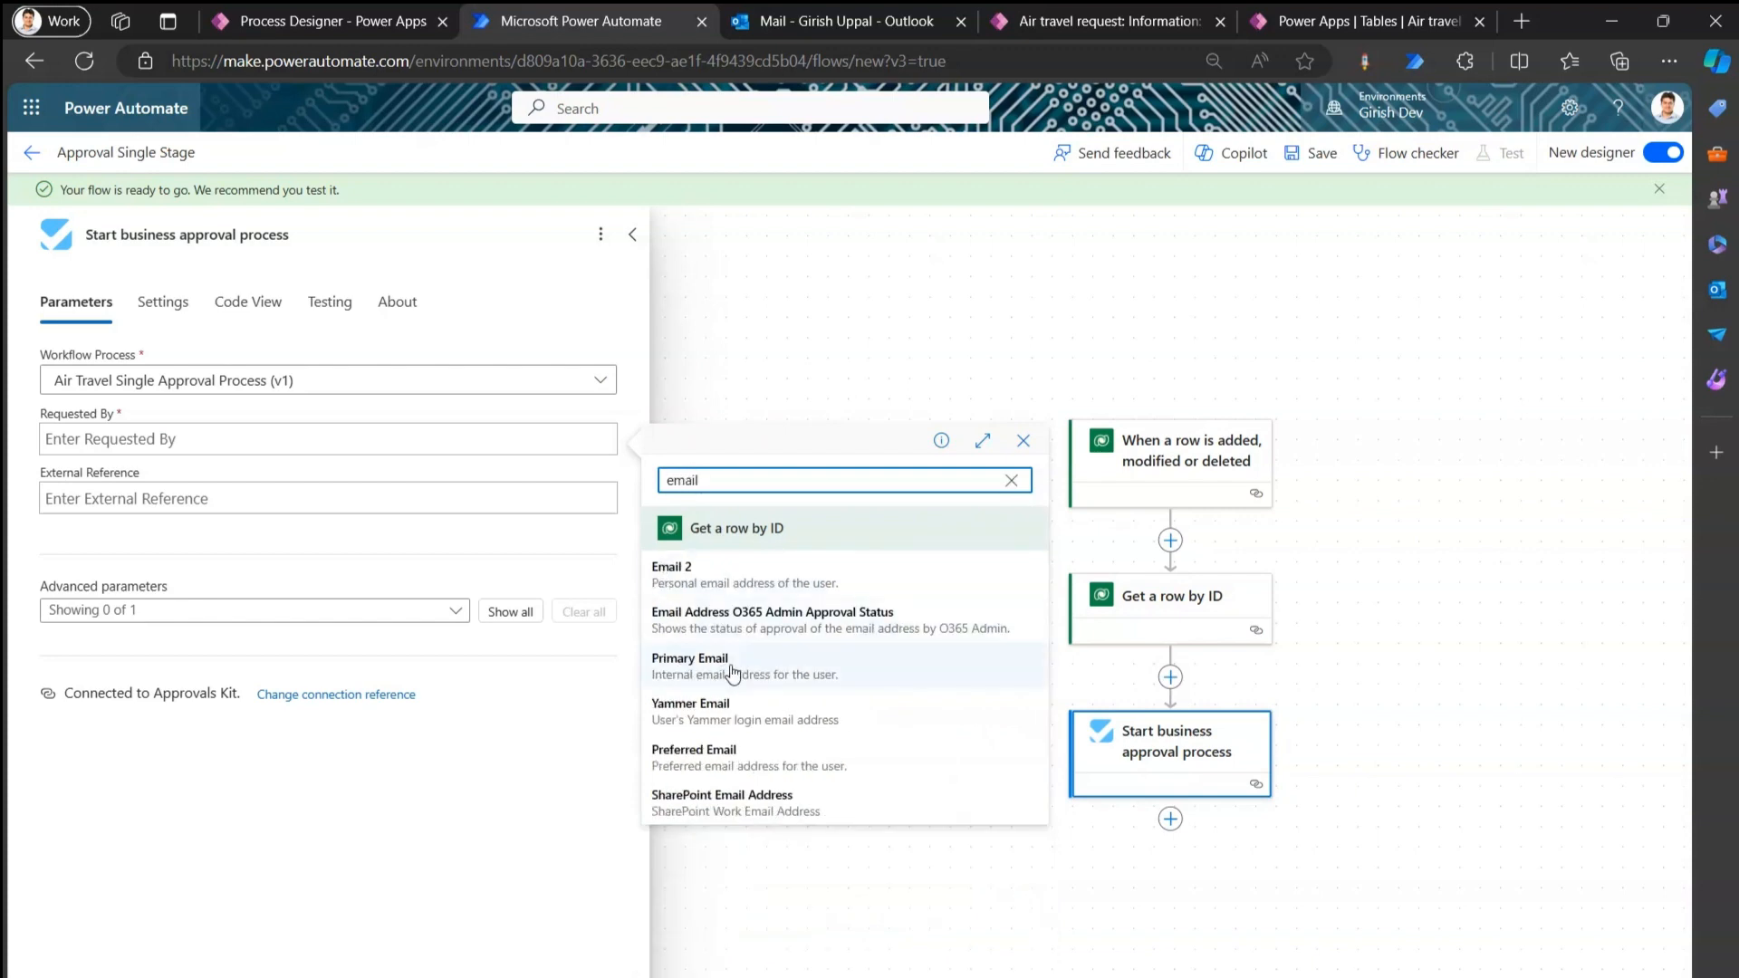
left_click(766, 670)
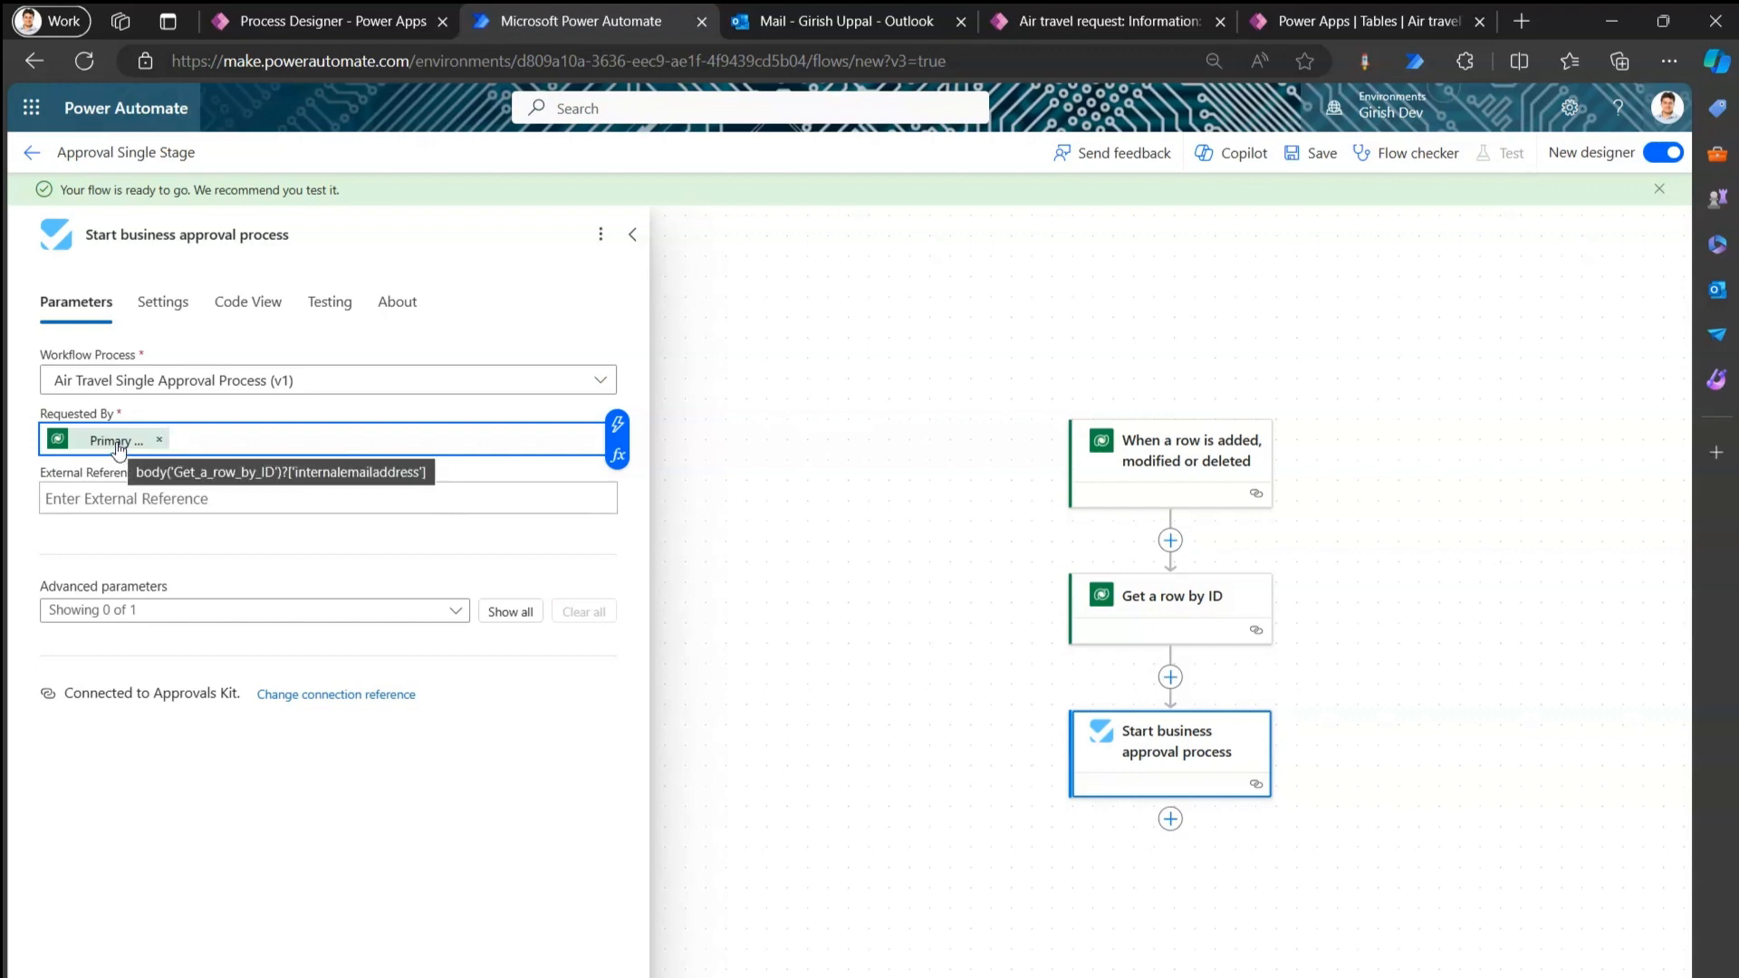
left_click(875, 624)
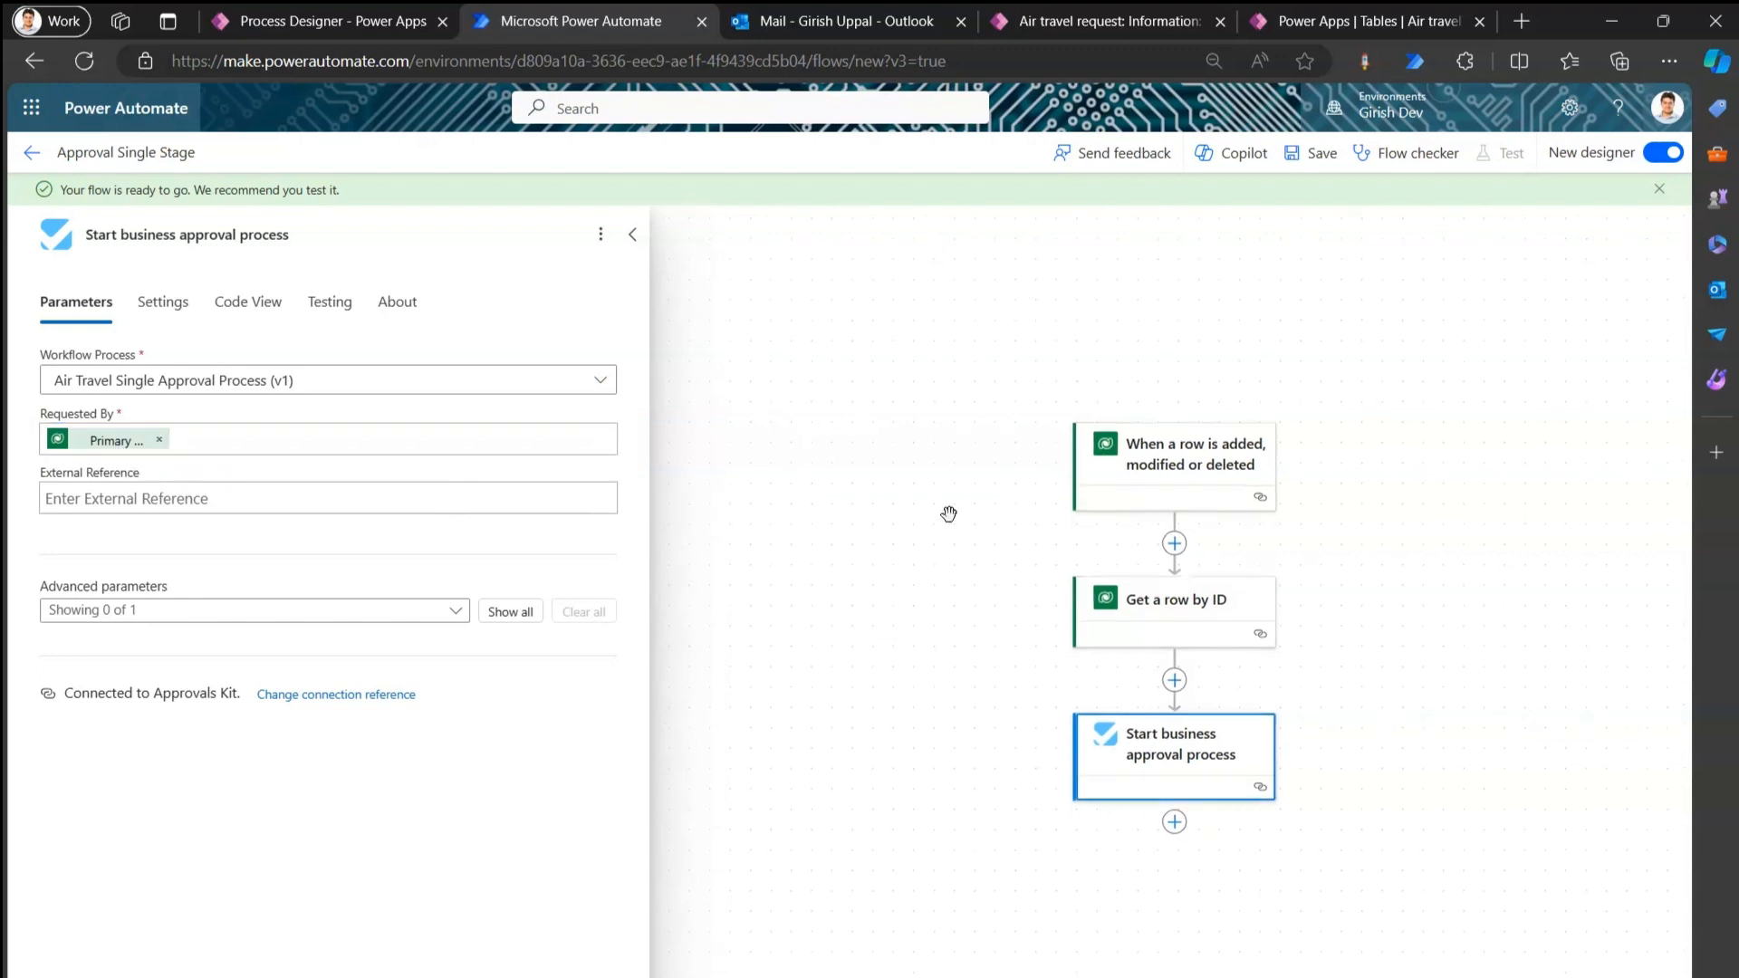
left_click(1311, 154)
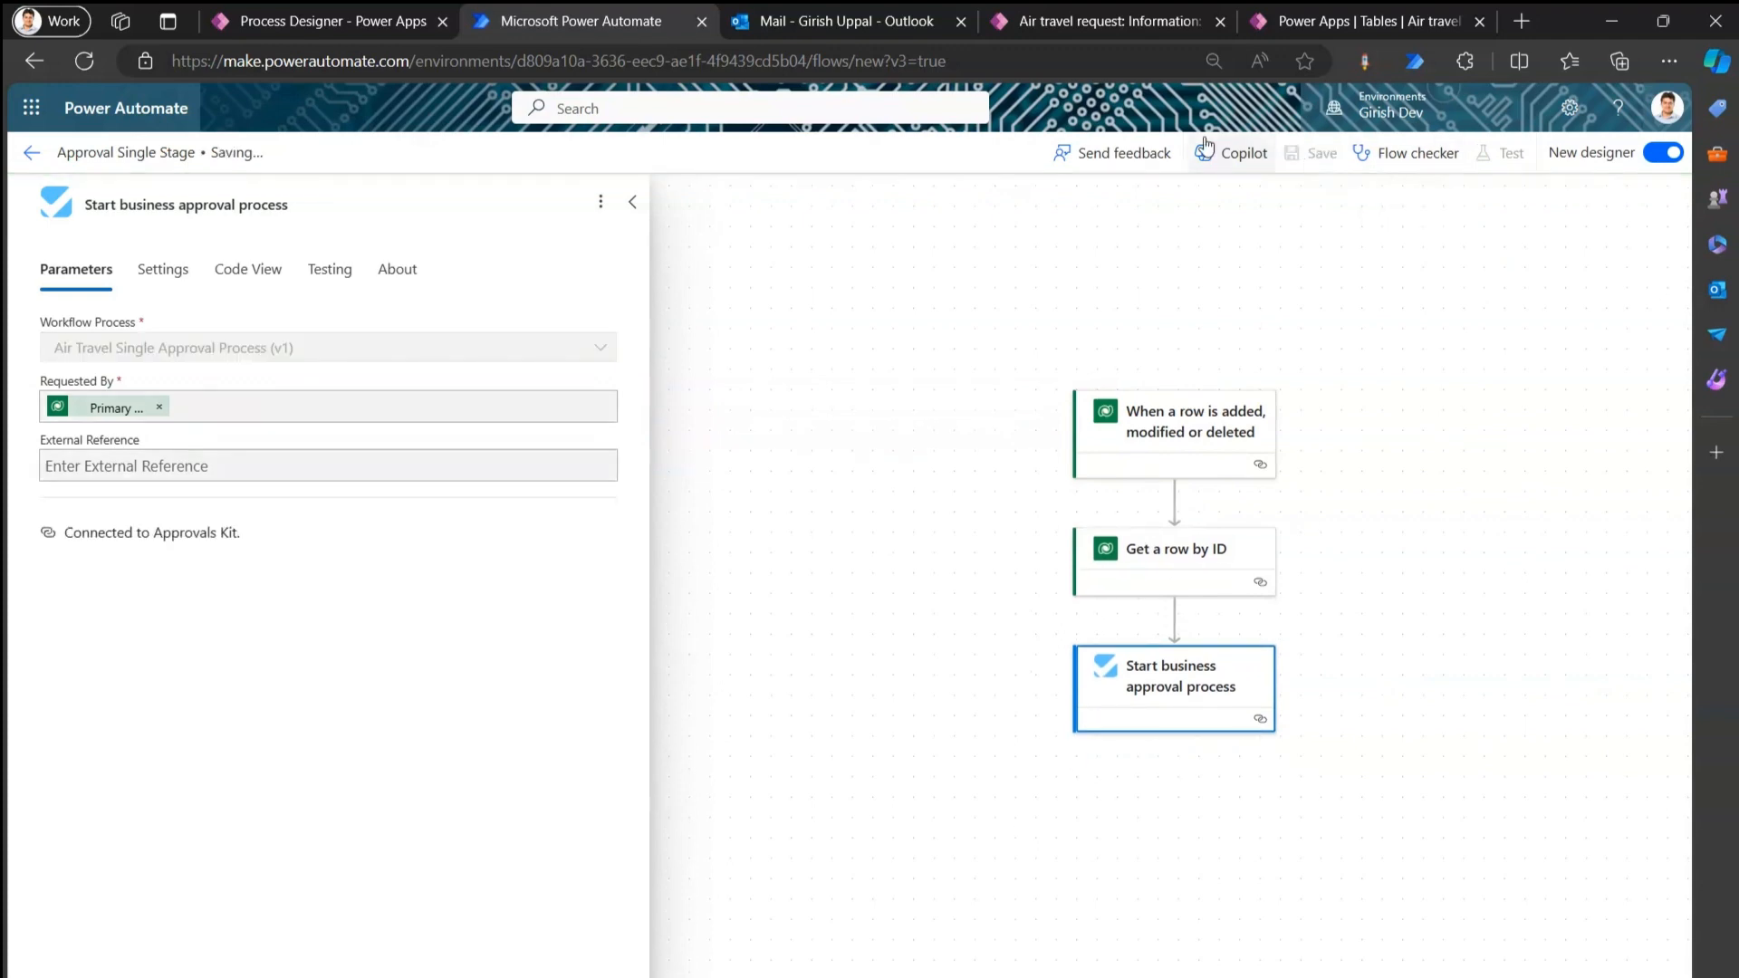
Check the flow designer and Approvals Kit home, then return to the blank New Air travel request form.
left_click(1092, 20)
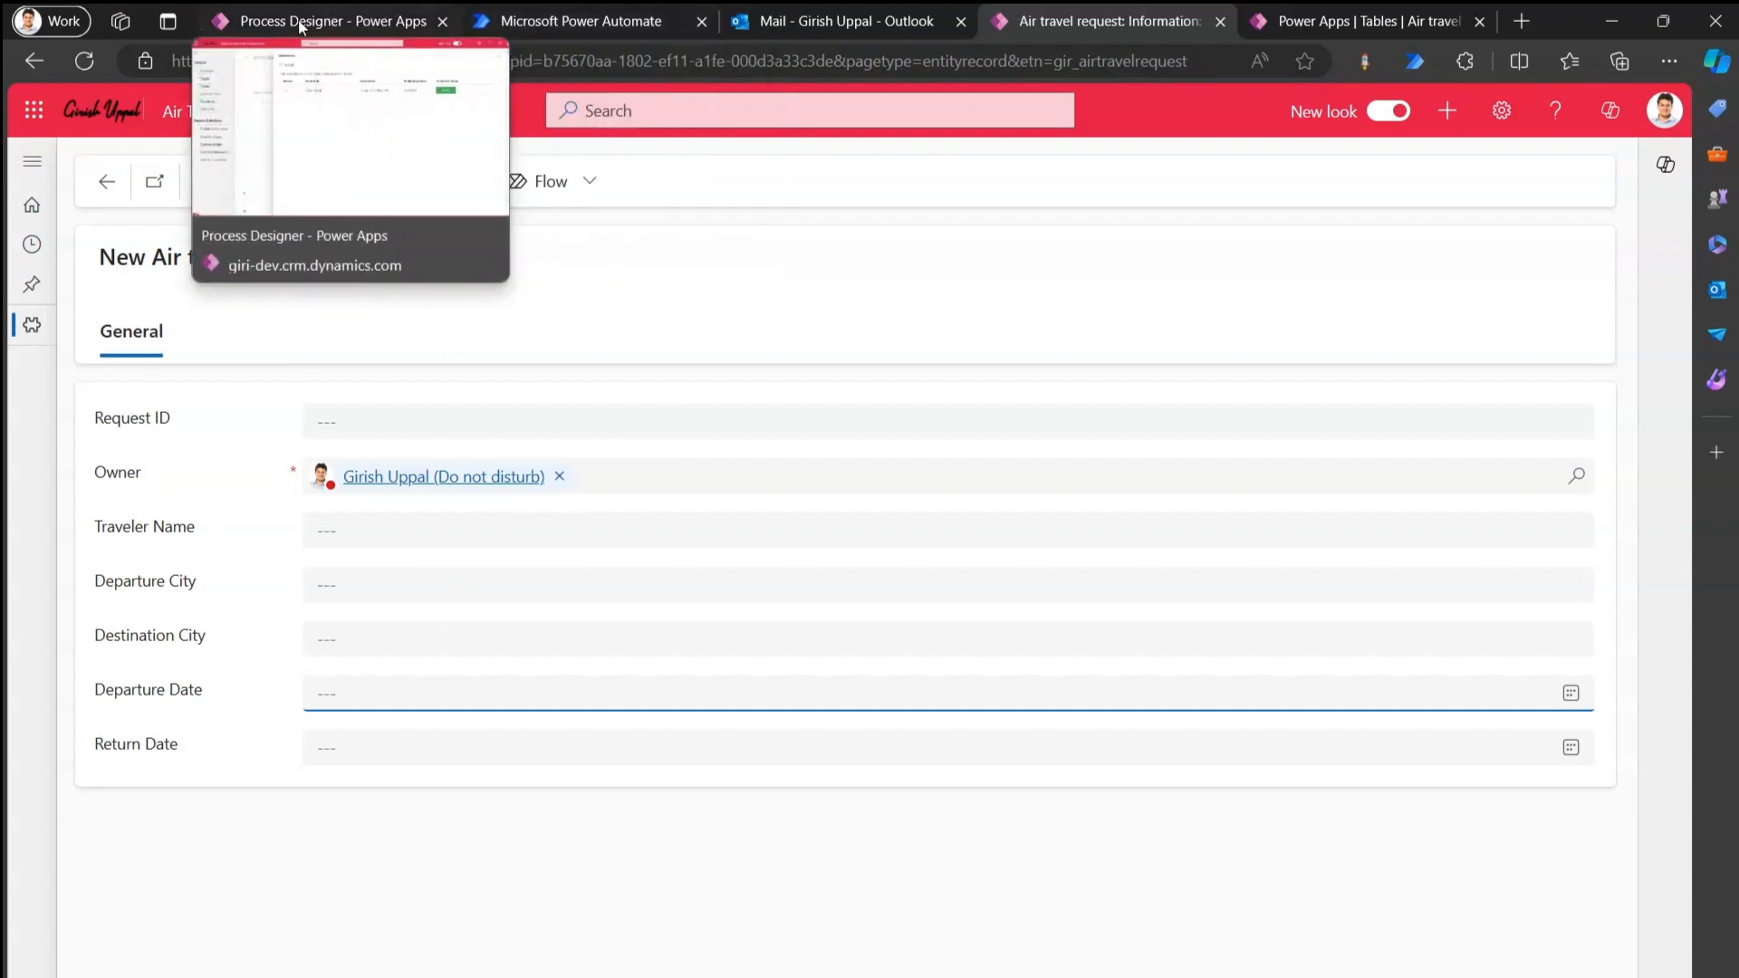
left_click(543, 21)
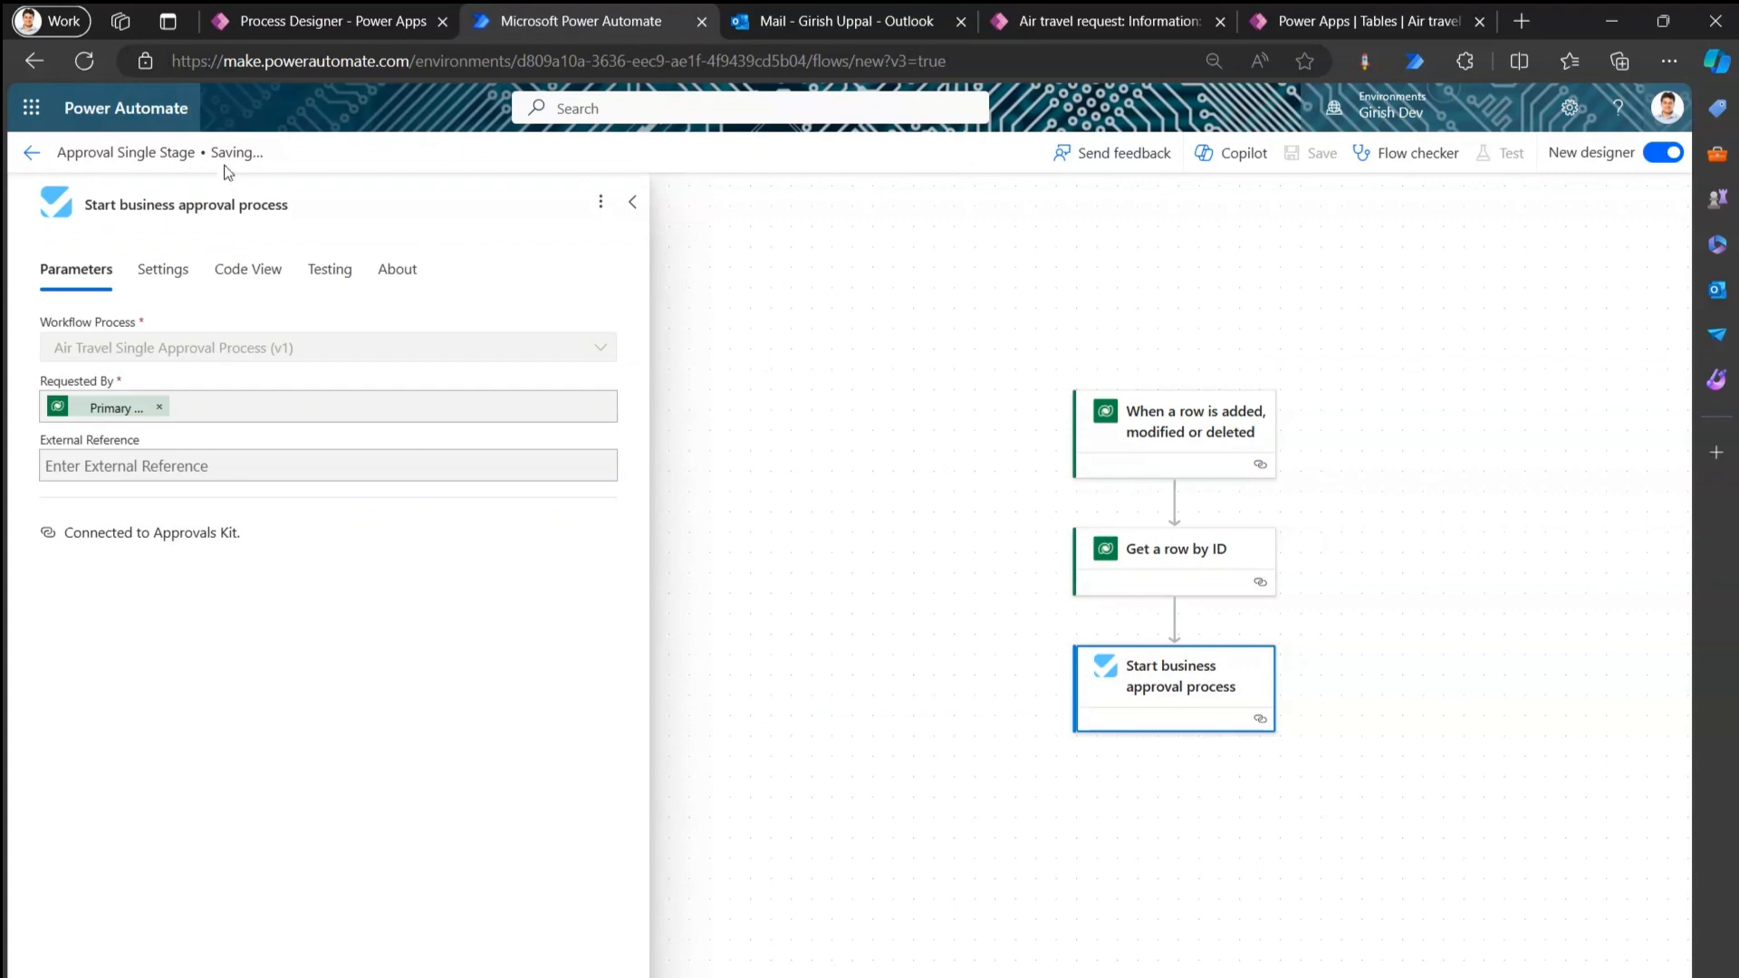
left_click(306, 18)
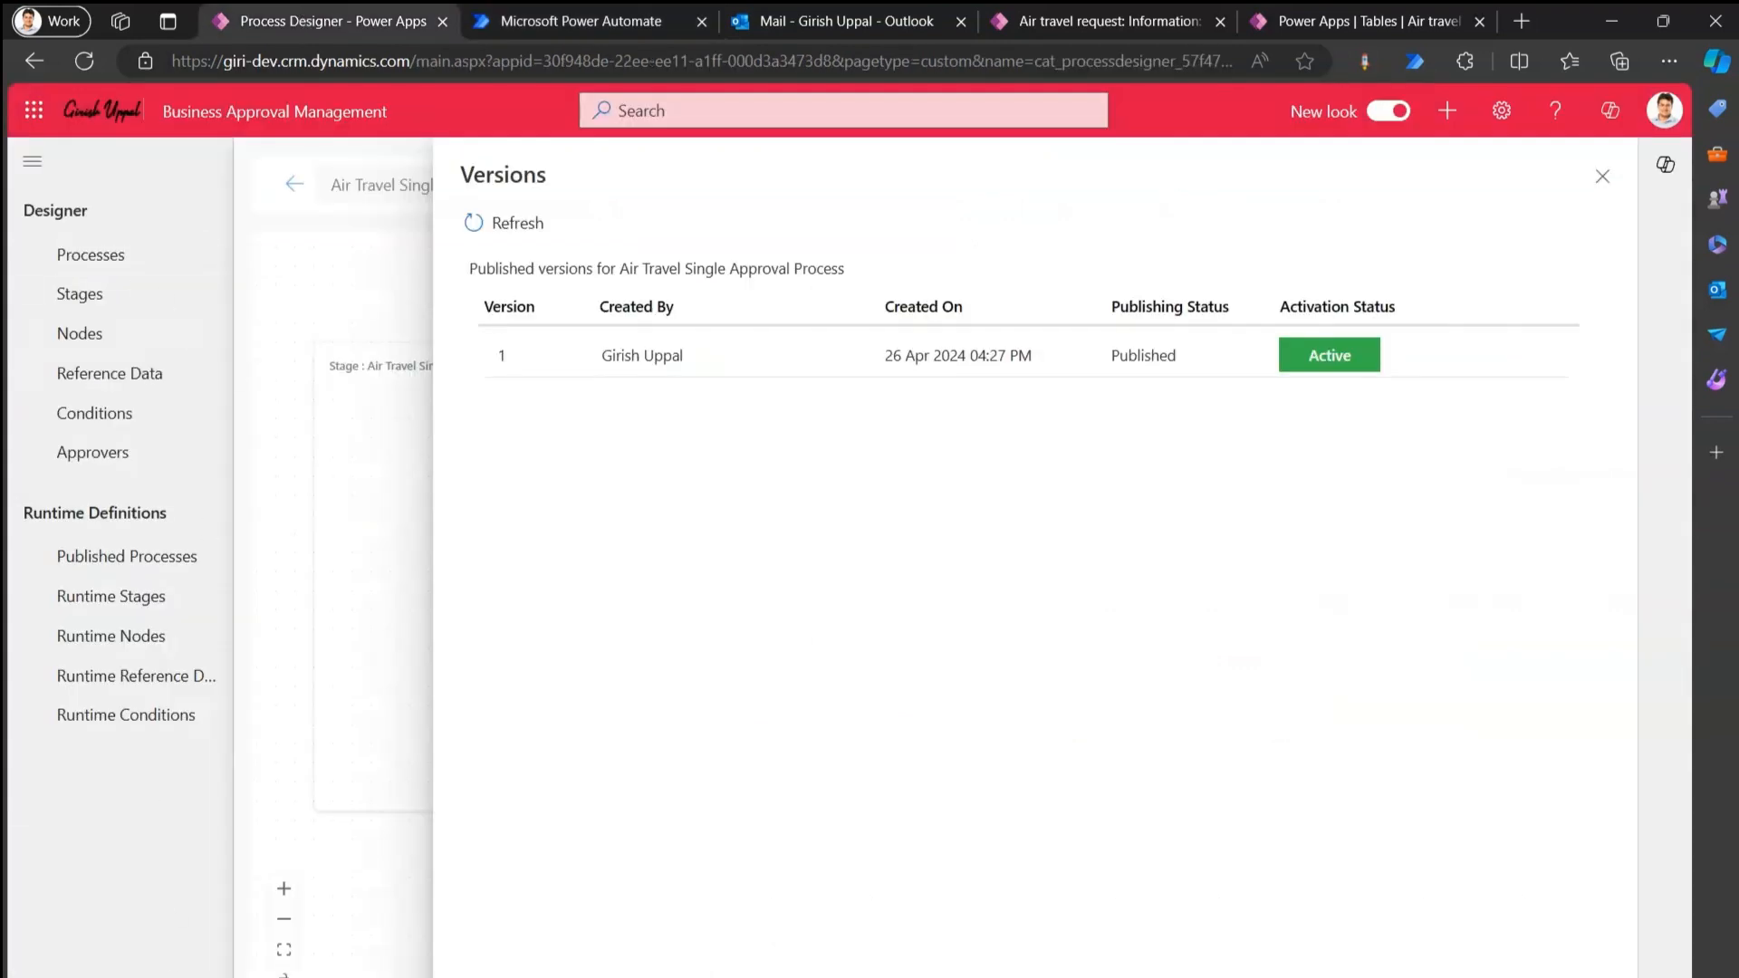
left_click(99, 962)
left_click(118, 886)
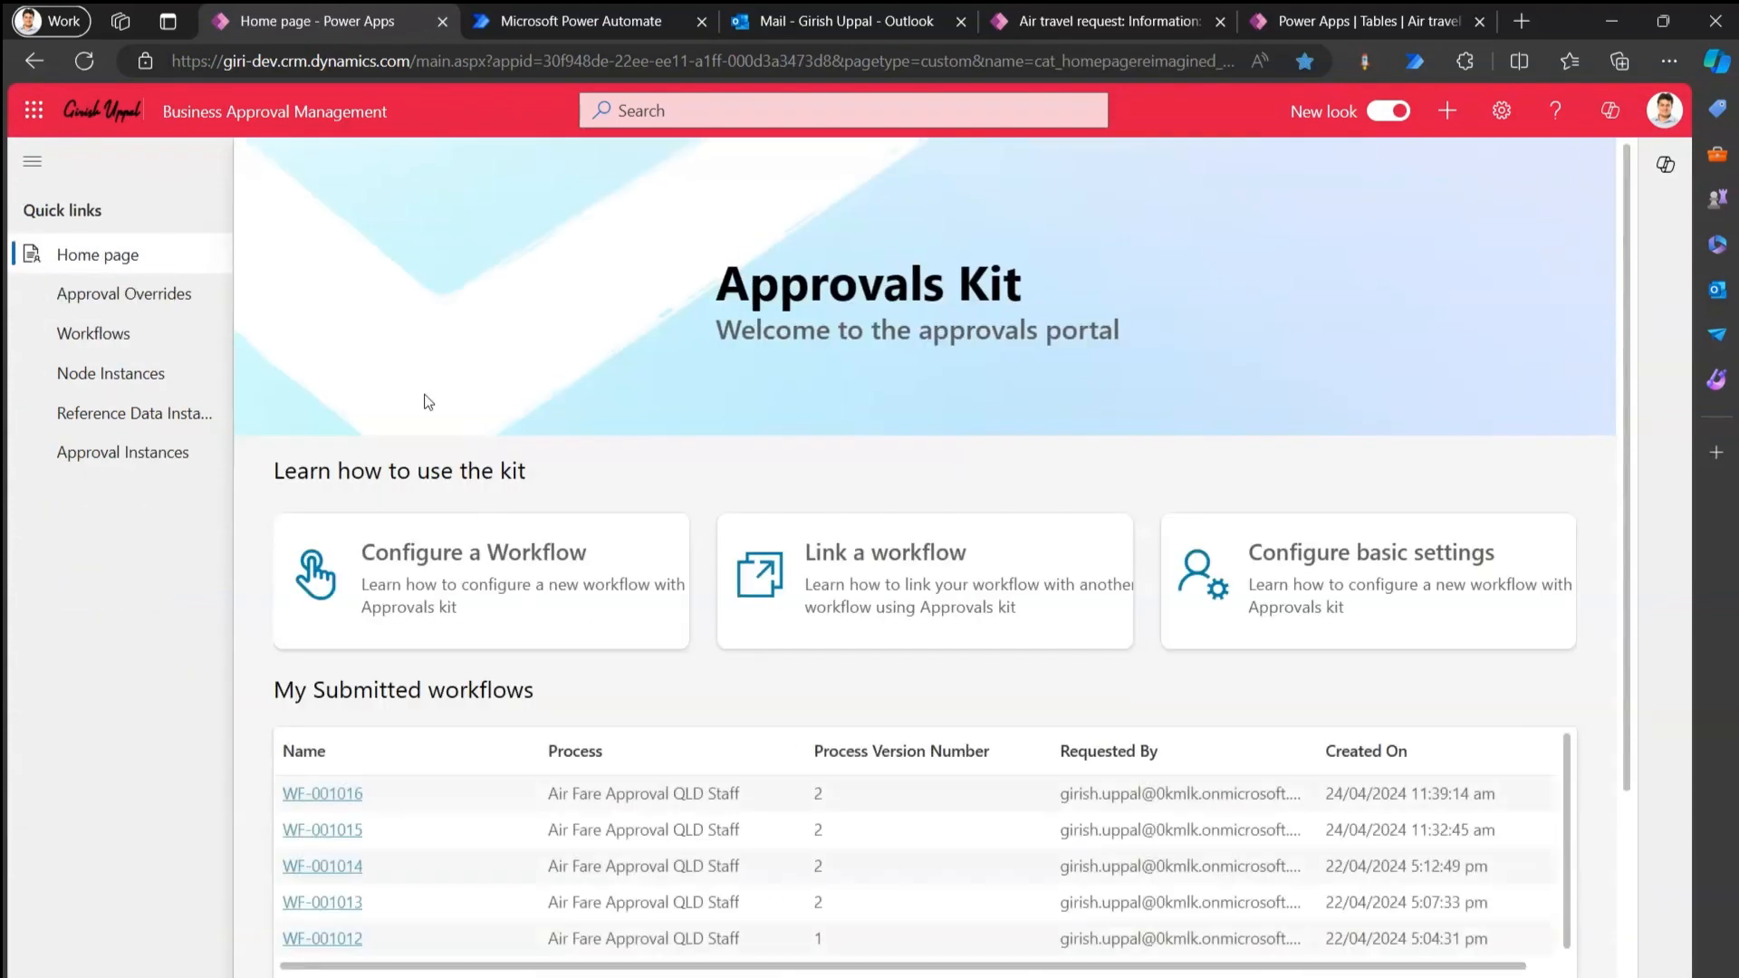
scroll(1660, 706, "down", 3)
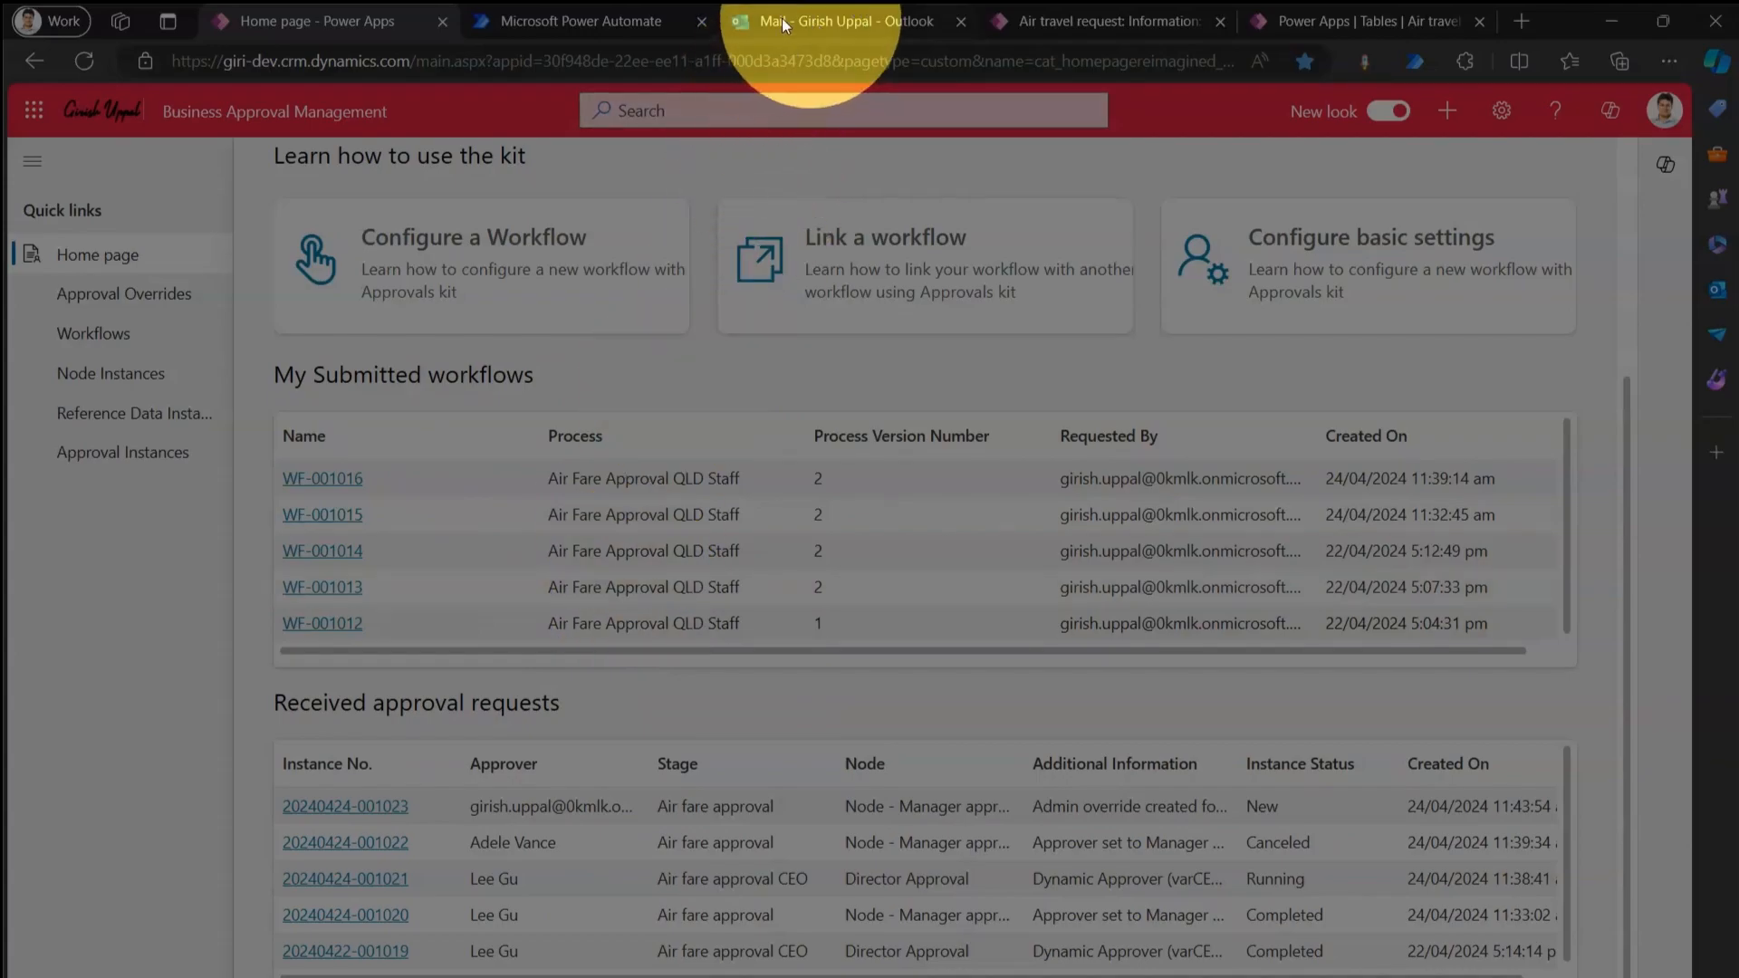
left_click(570, 12)
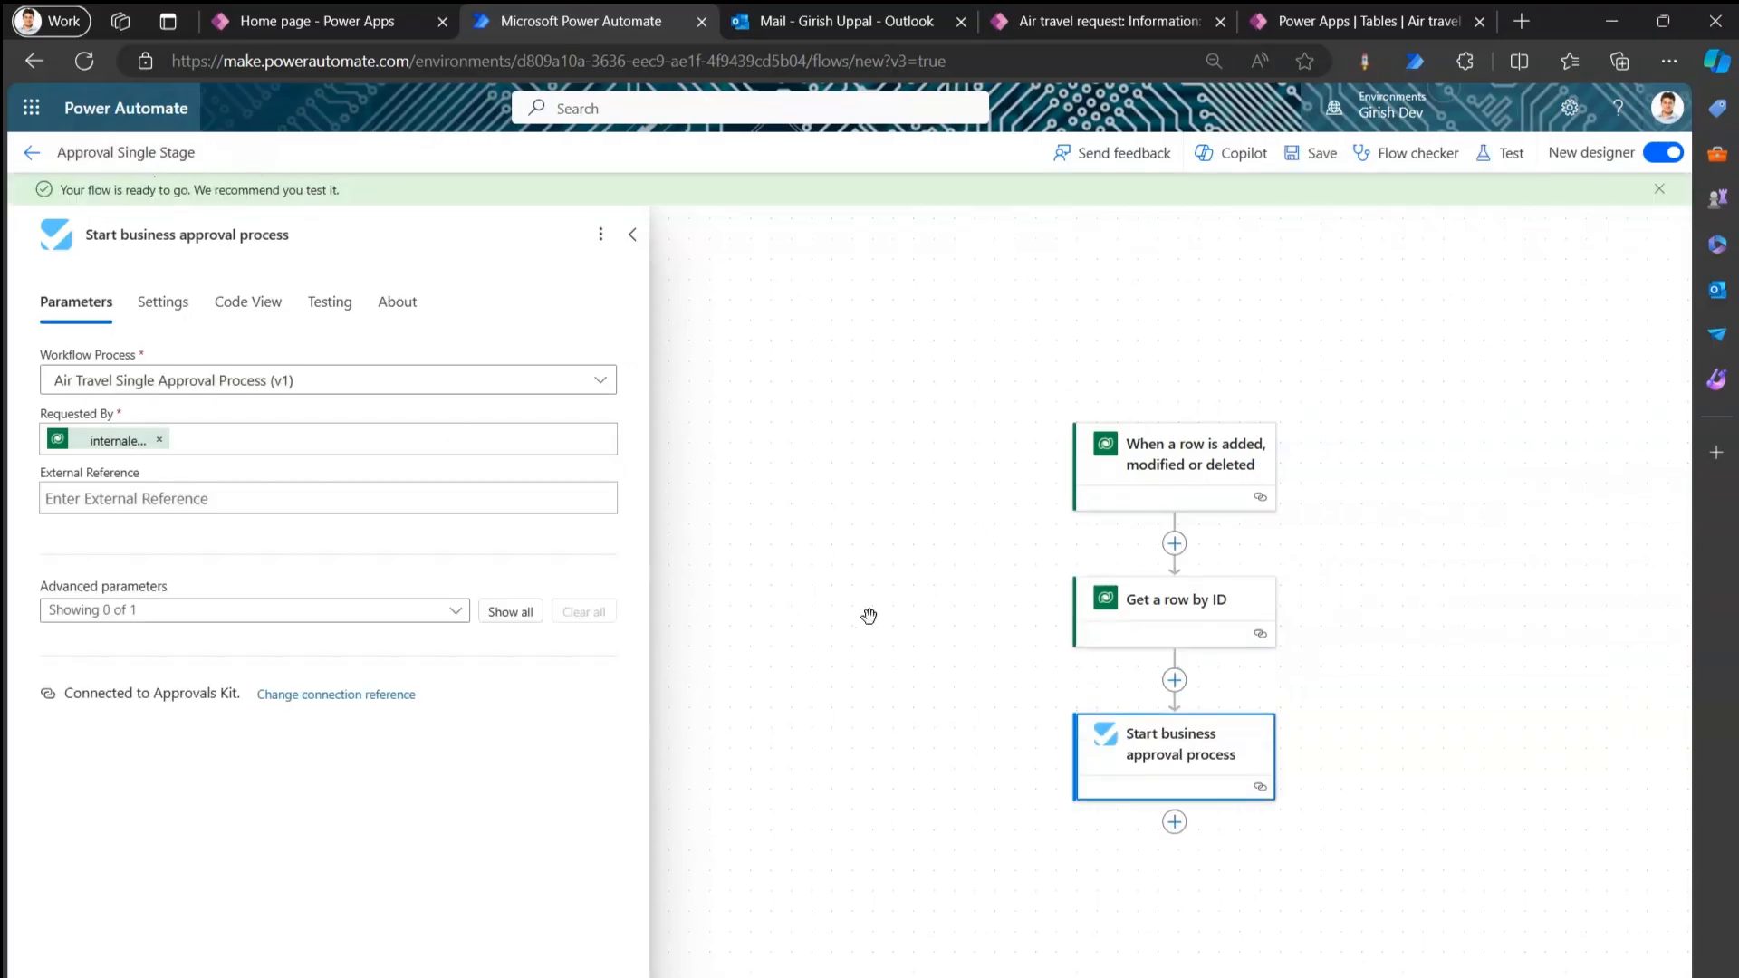
left_click(1131, 22)
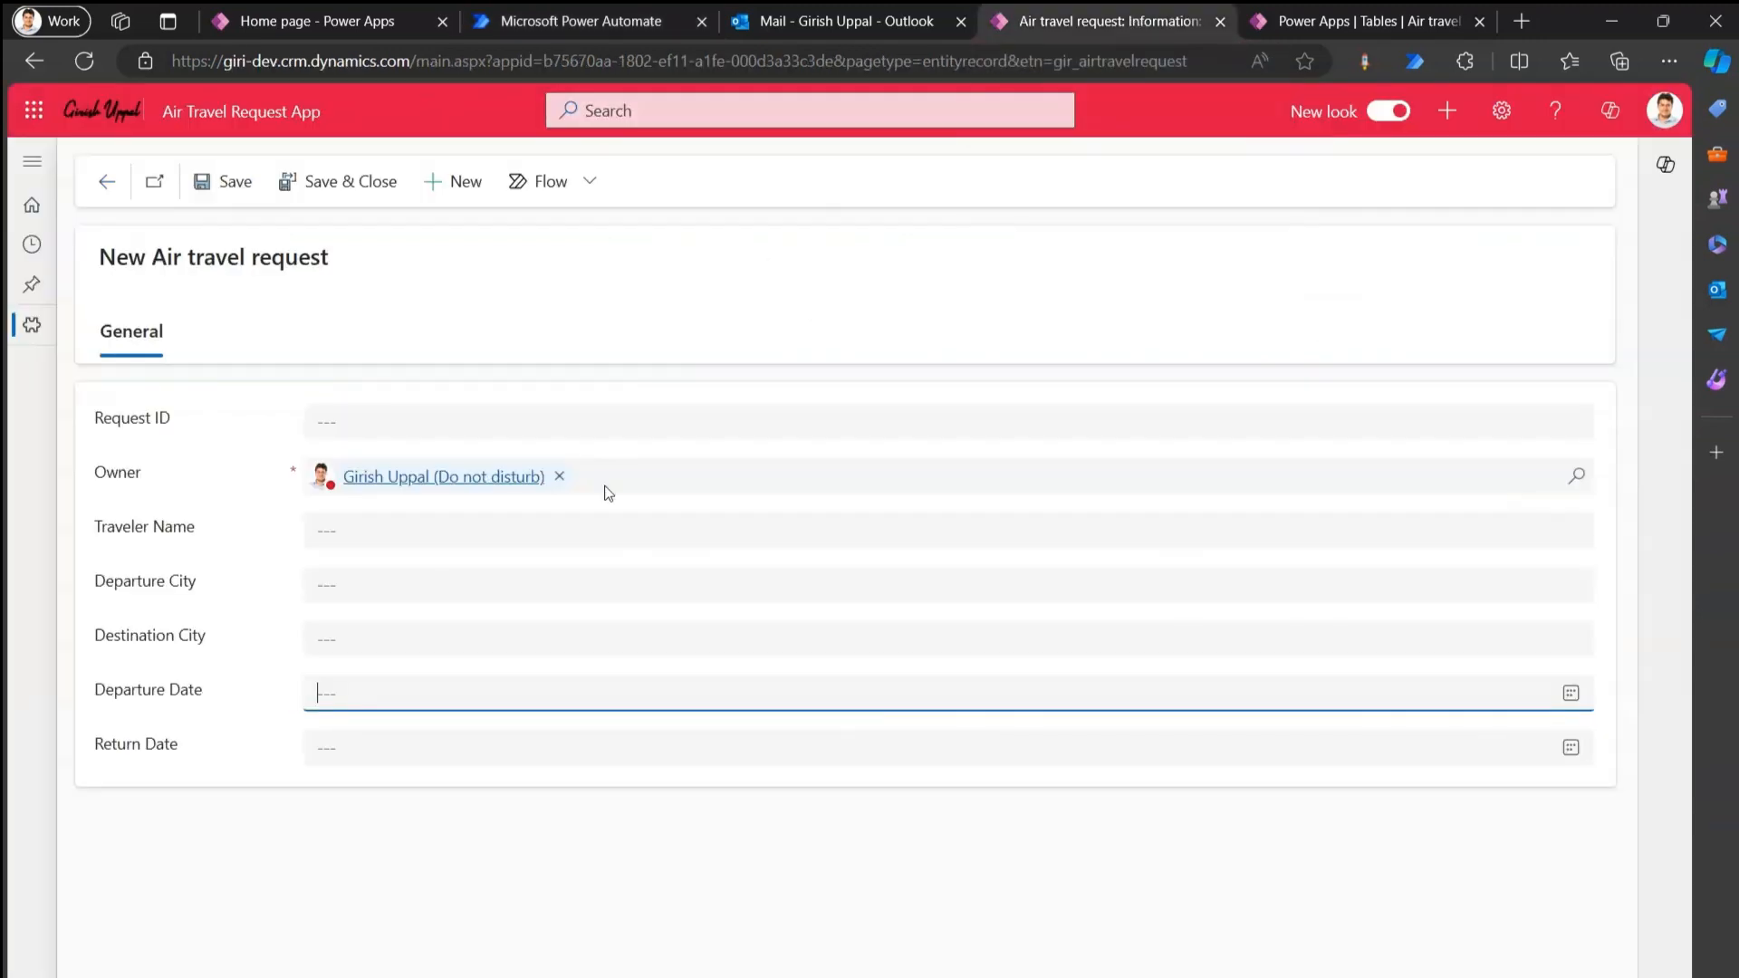
Start a new air travel request with the traveler's name and Brisbane as departure city.
left_click(106, 182)
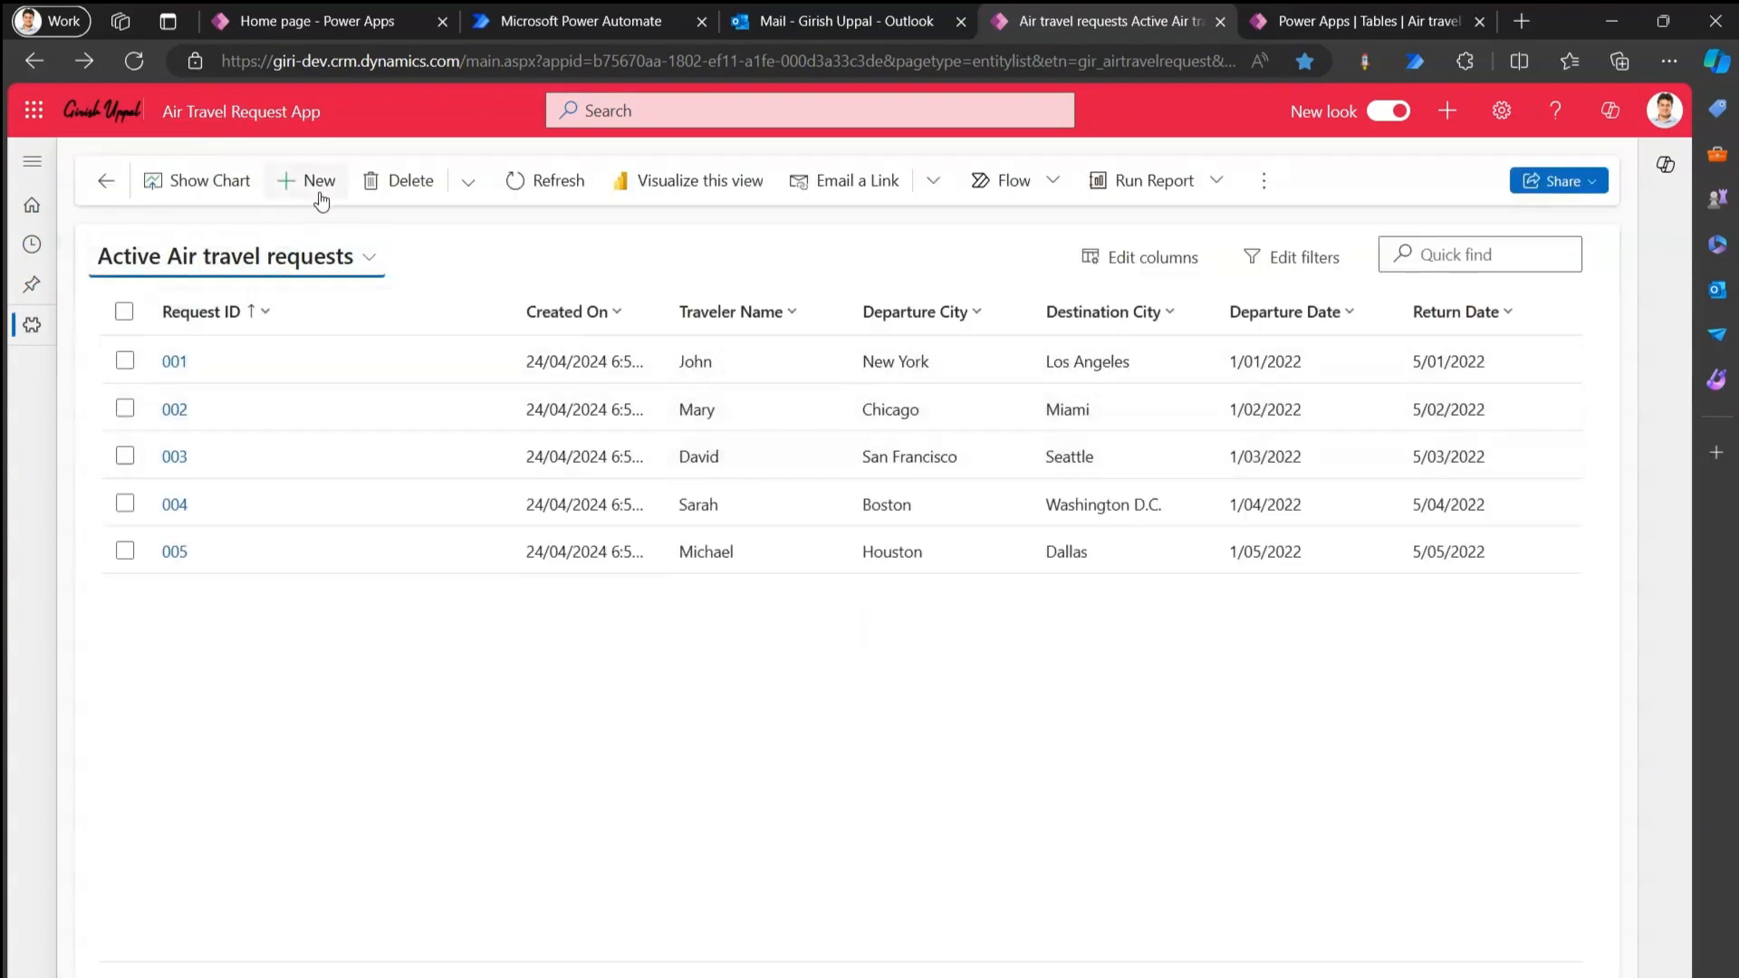
left_click(317, 182)
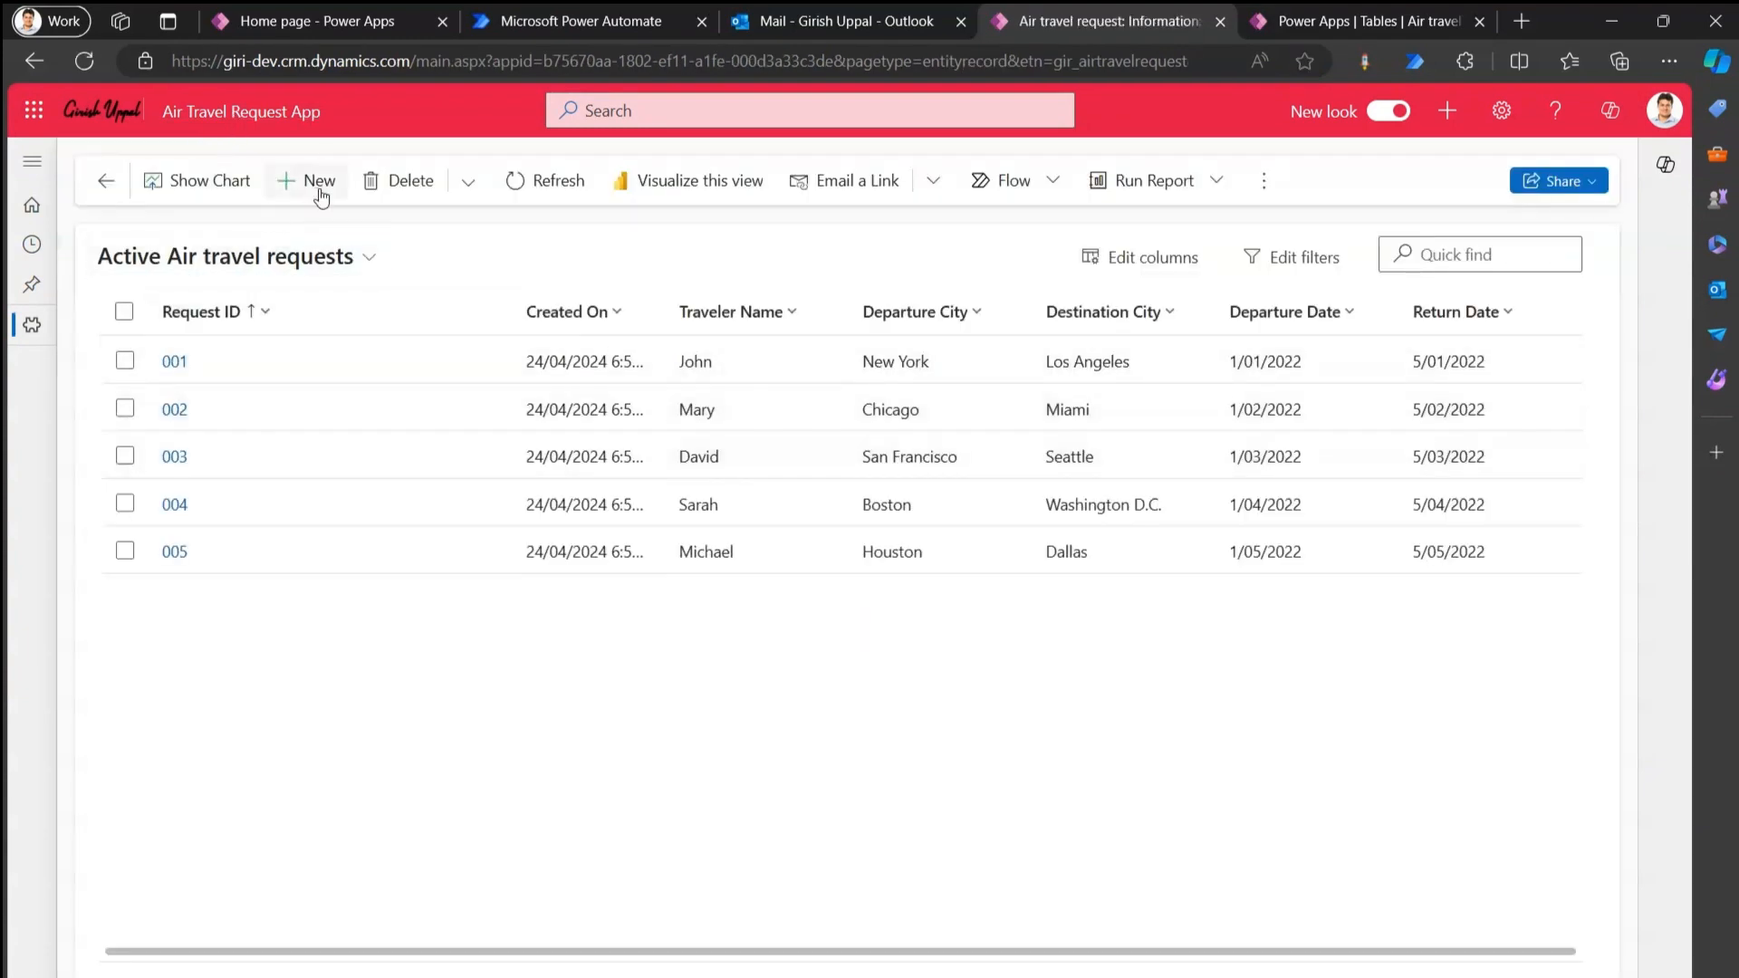
left_click(365, 531)
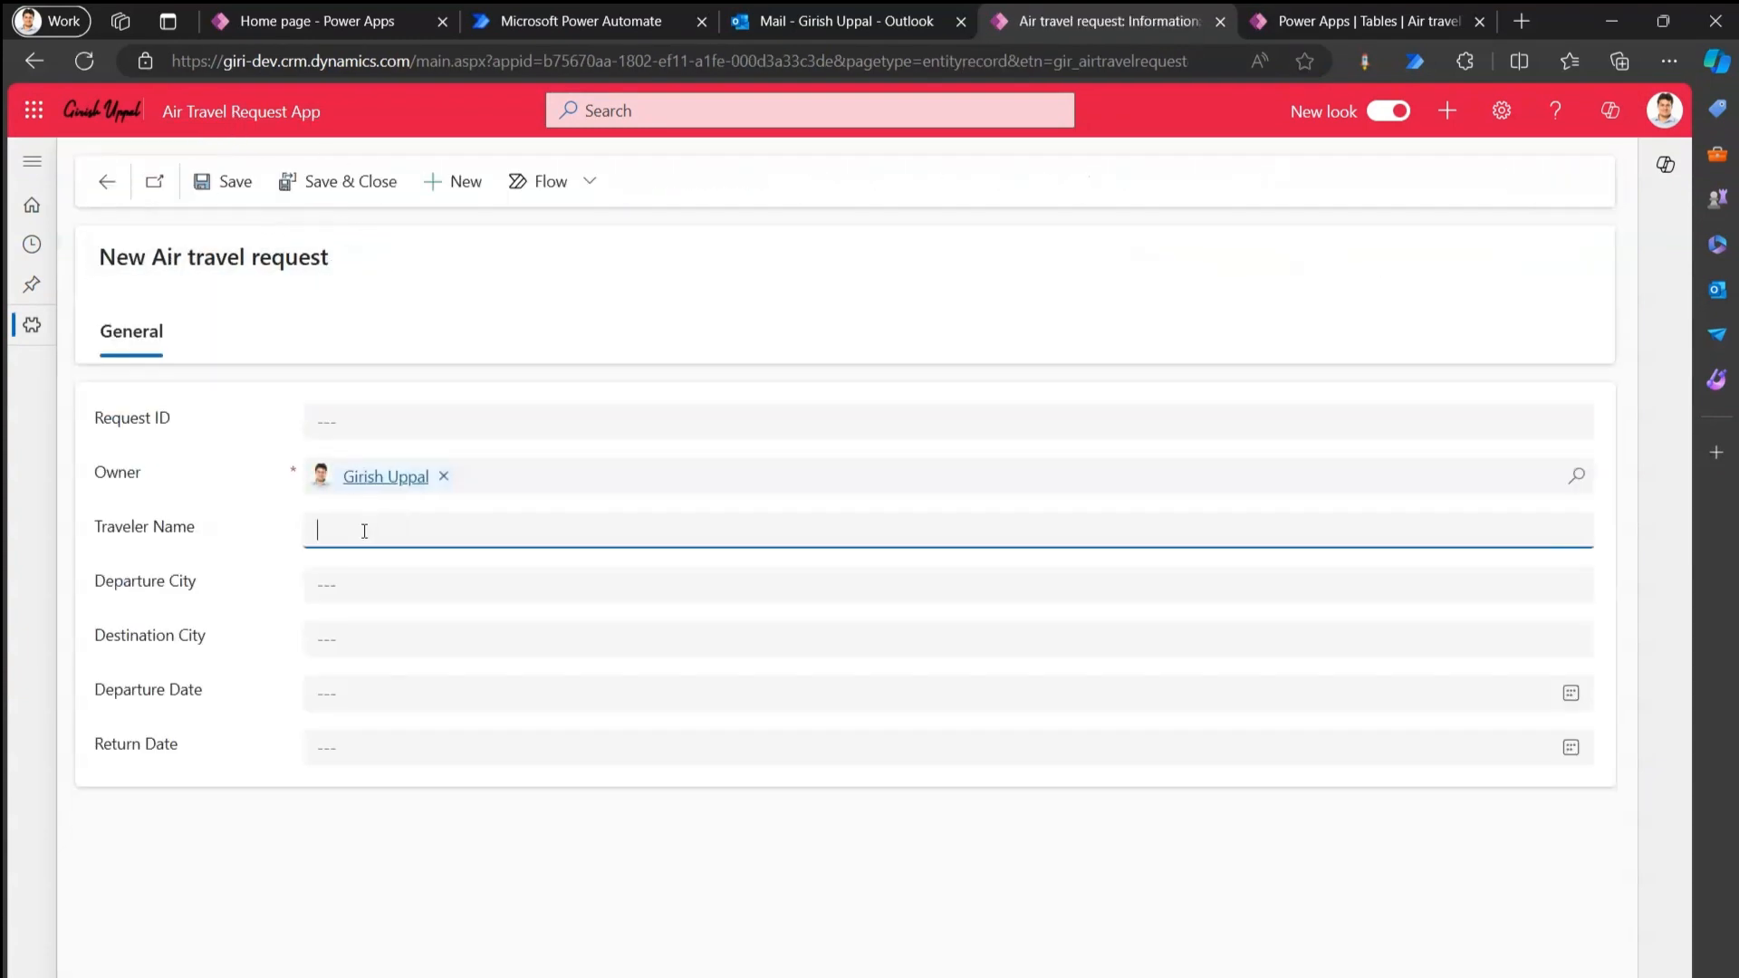
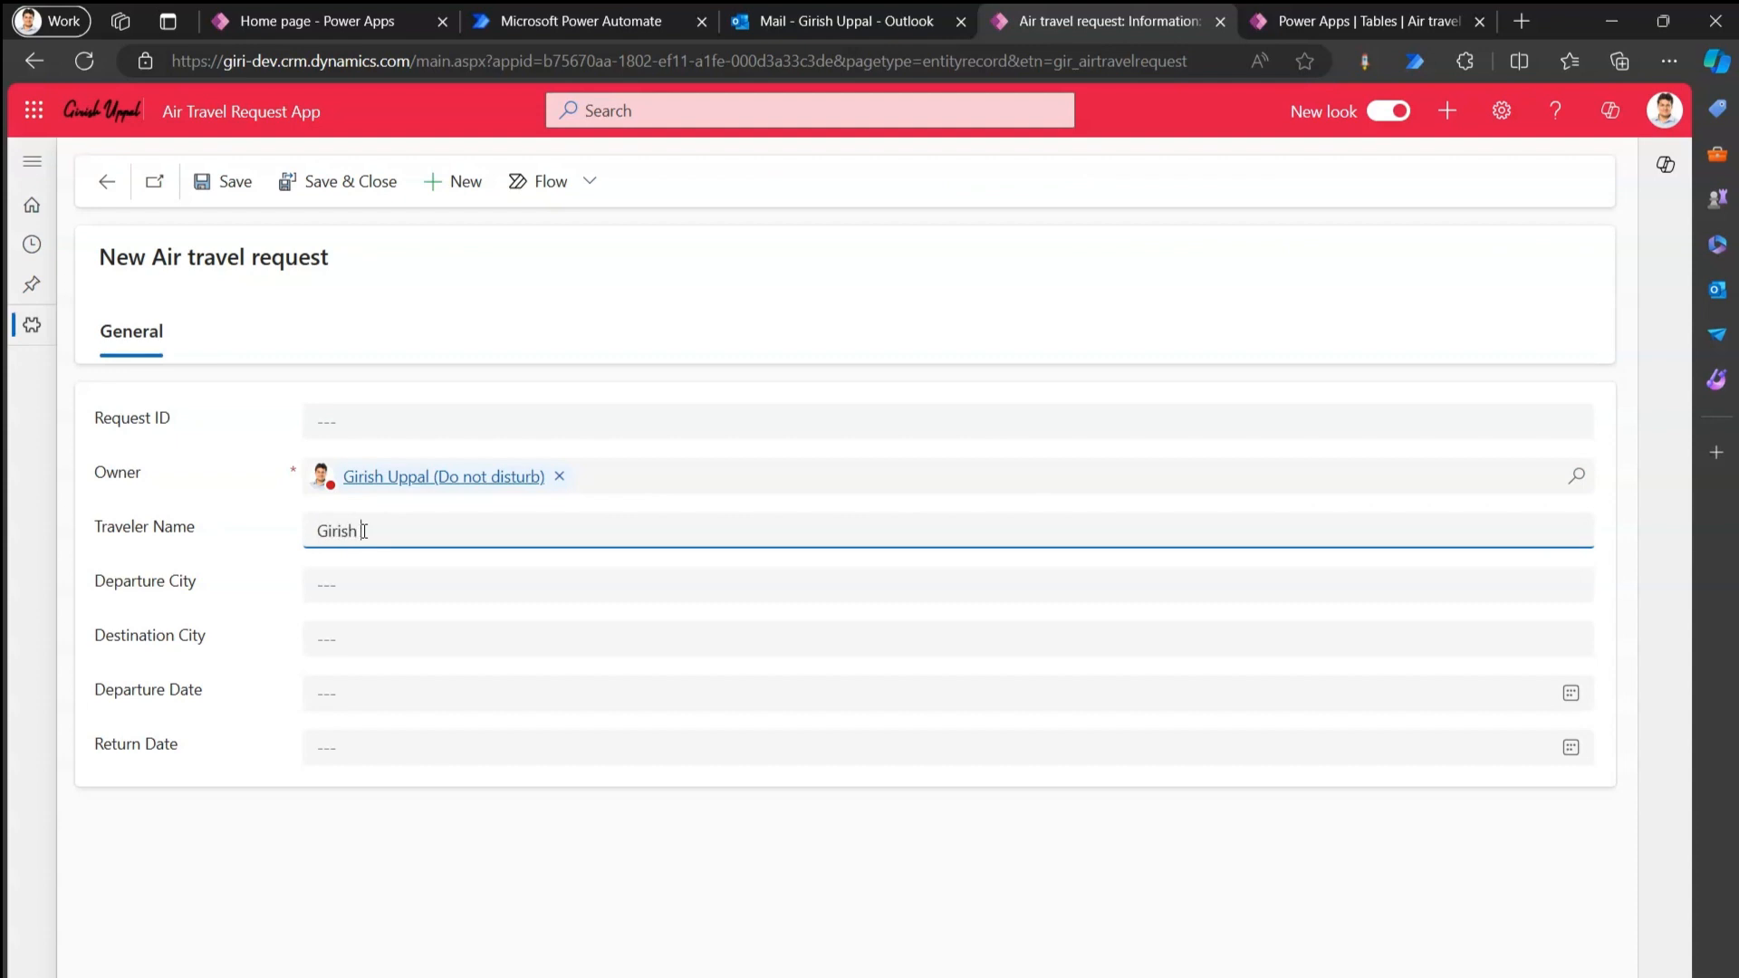
key("Tab")
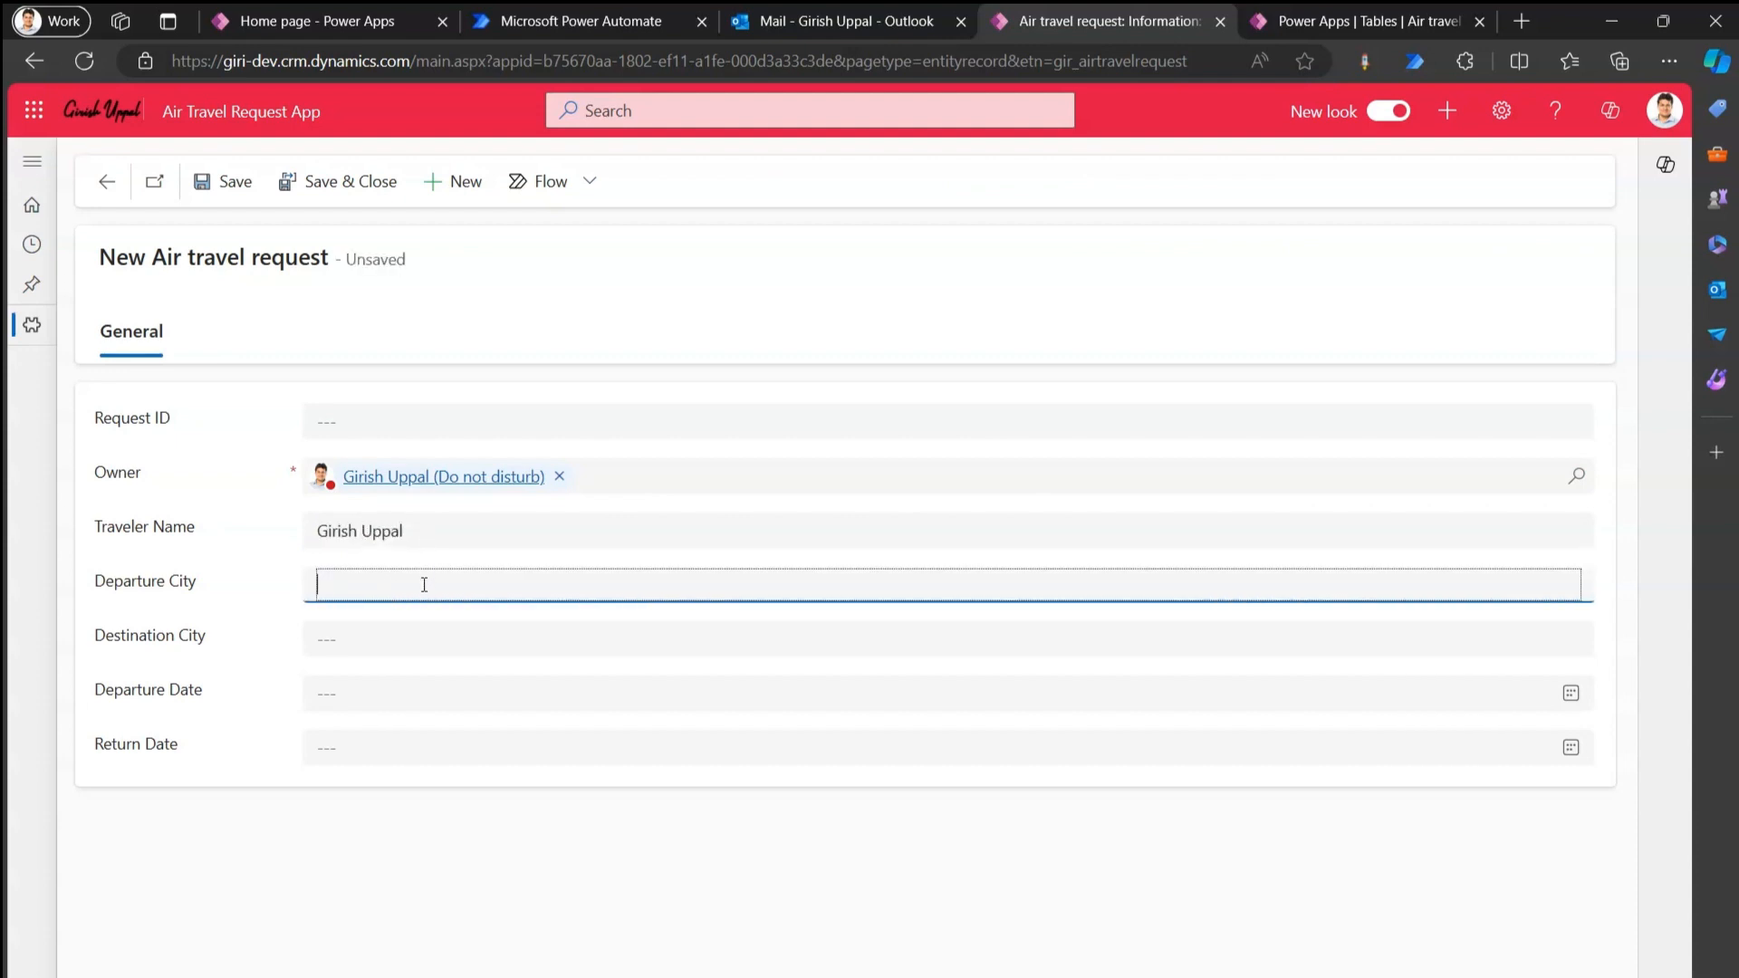
type("Brisbane")
key("Tab")
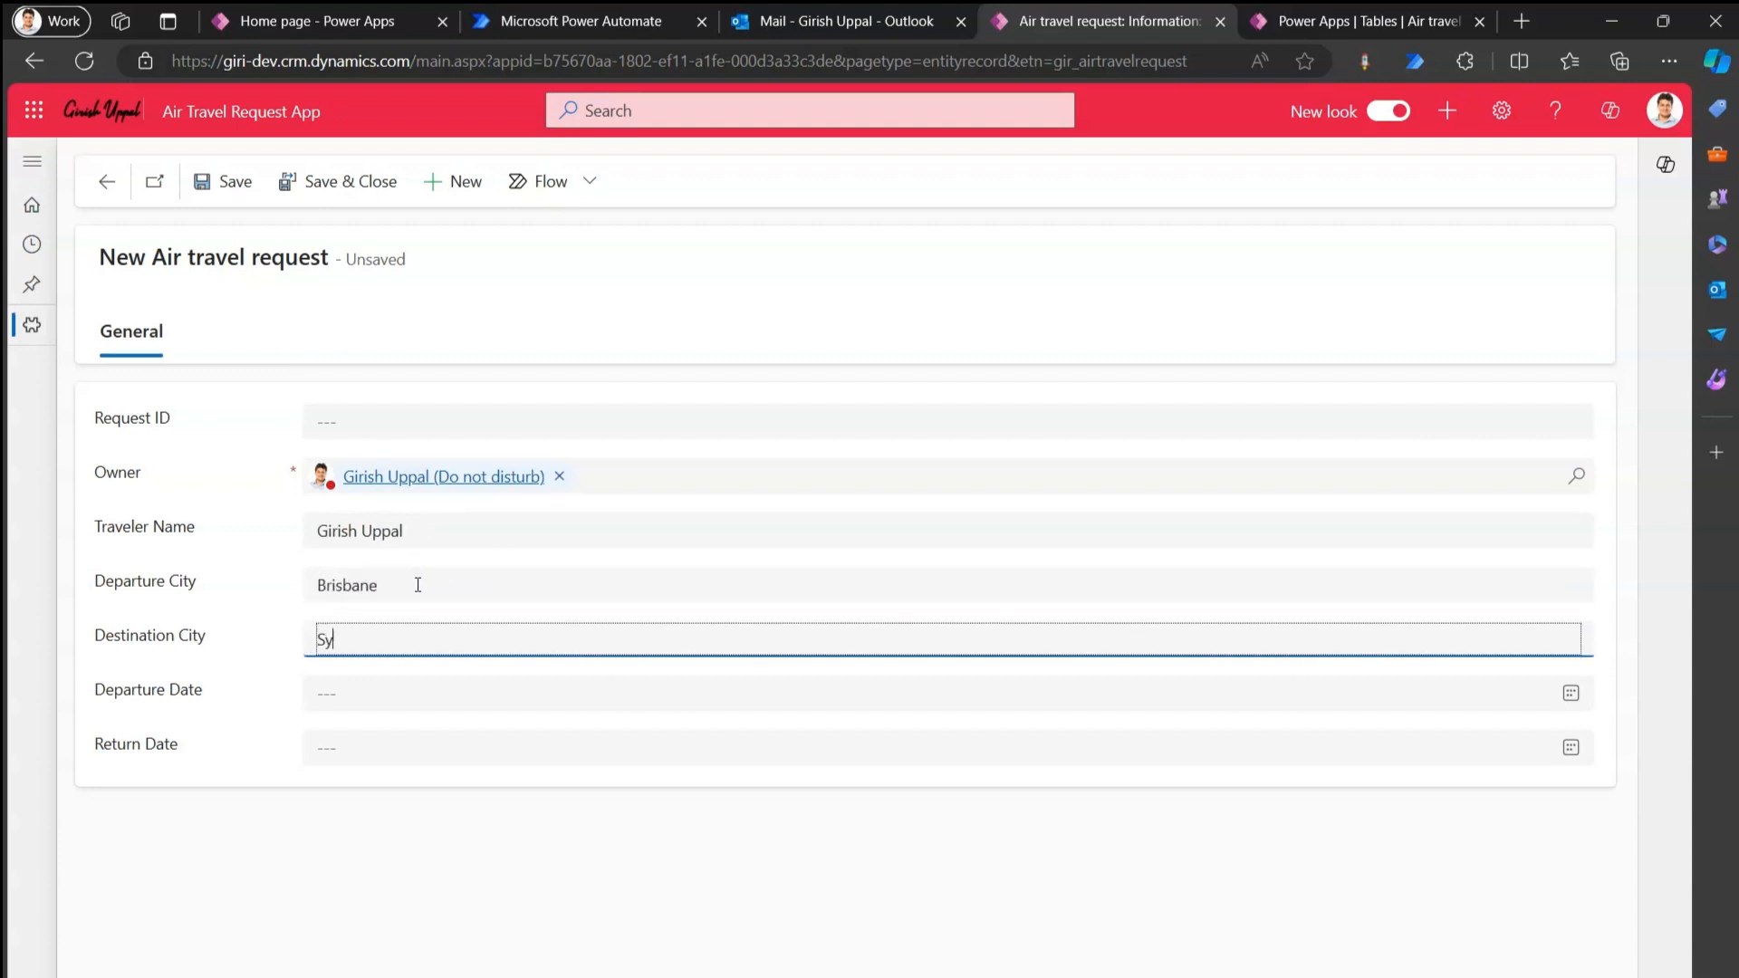
Set departure to 2/05/2024 and return to 7/05/2024, then save the request.
left_click(466, 691)
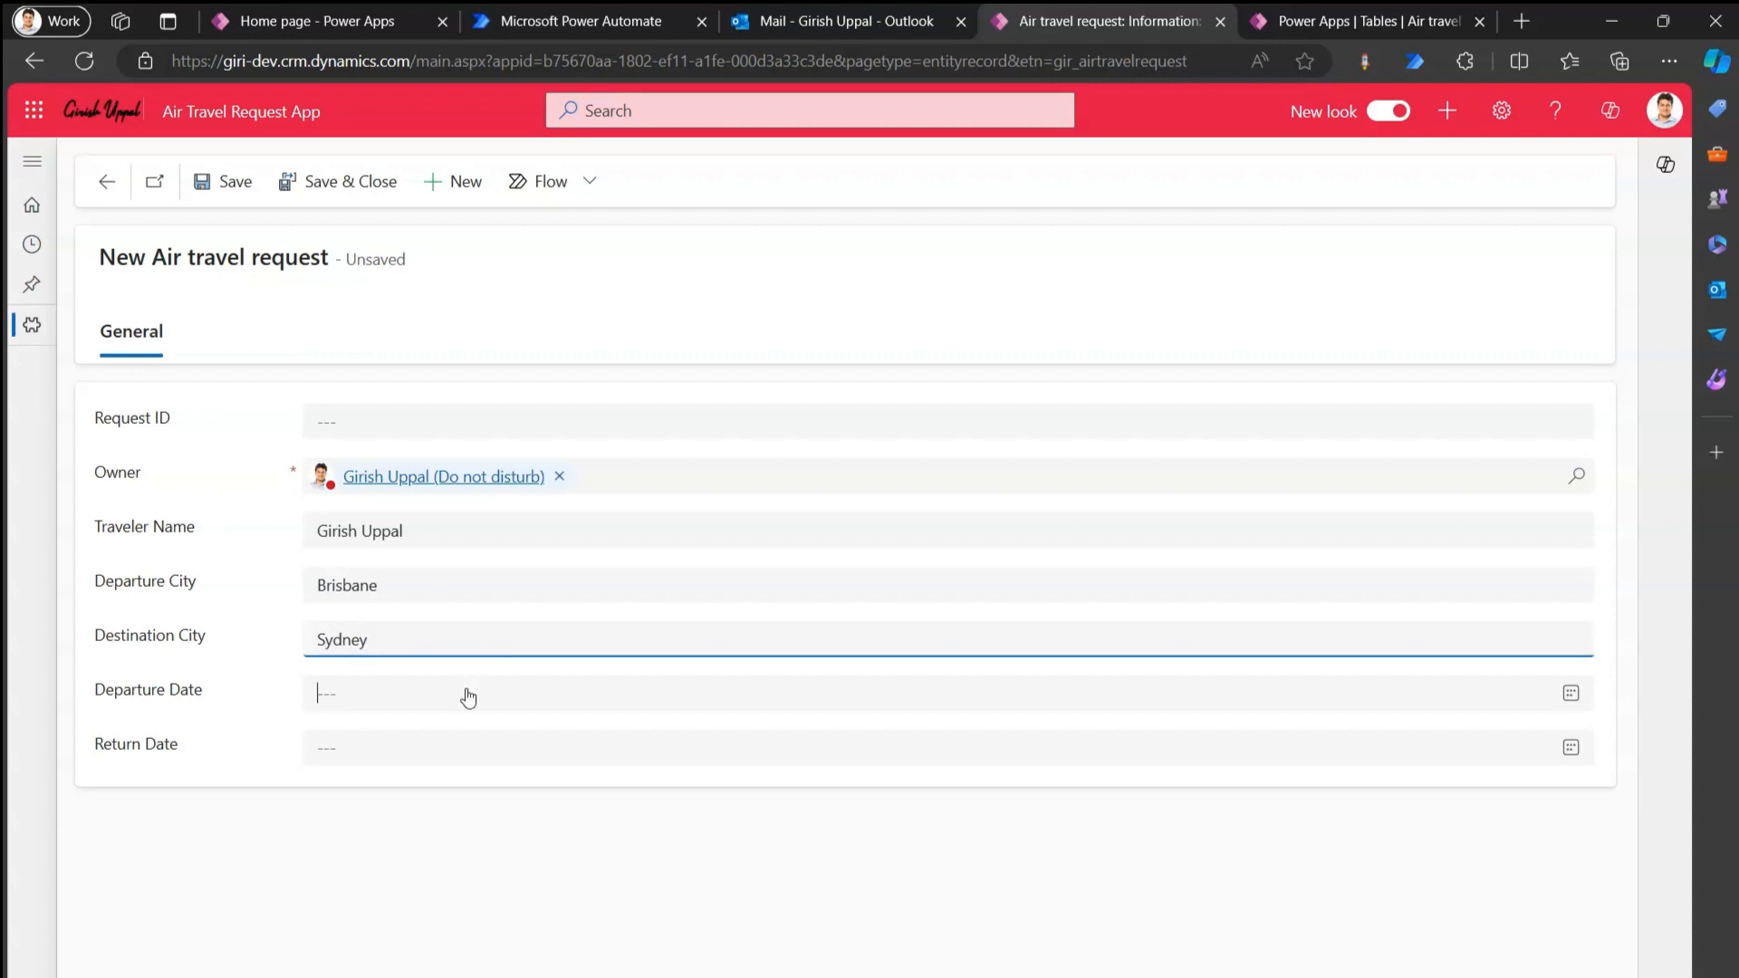
left_click(450, 940)
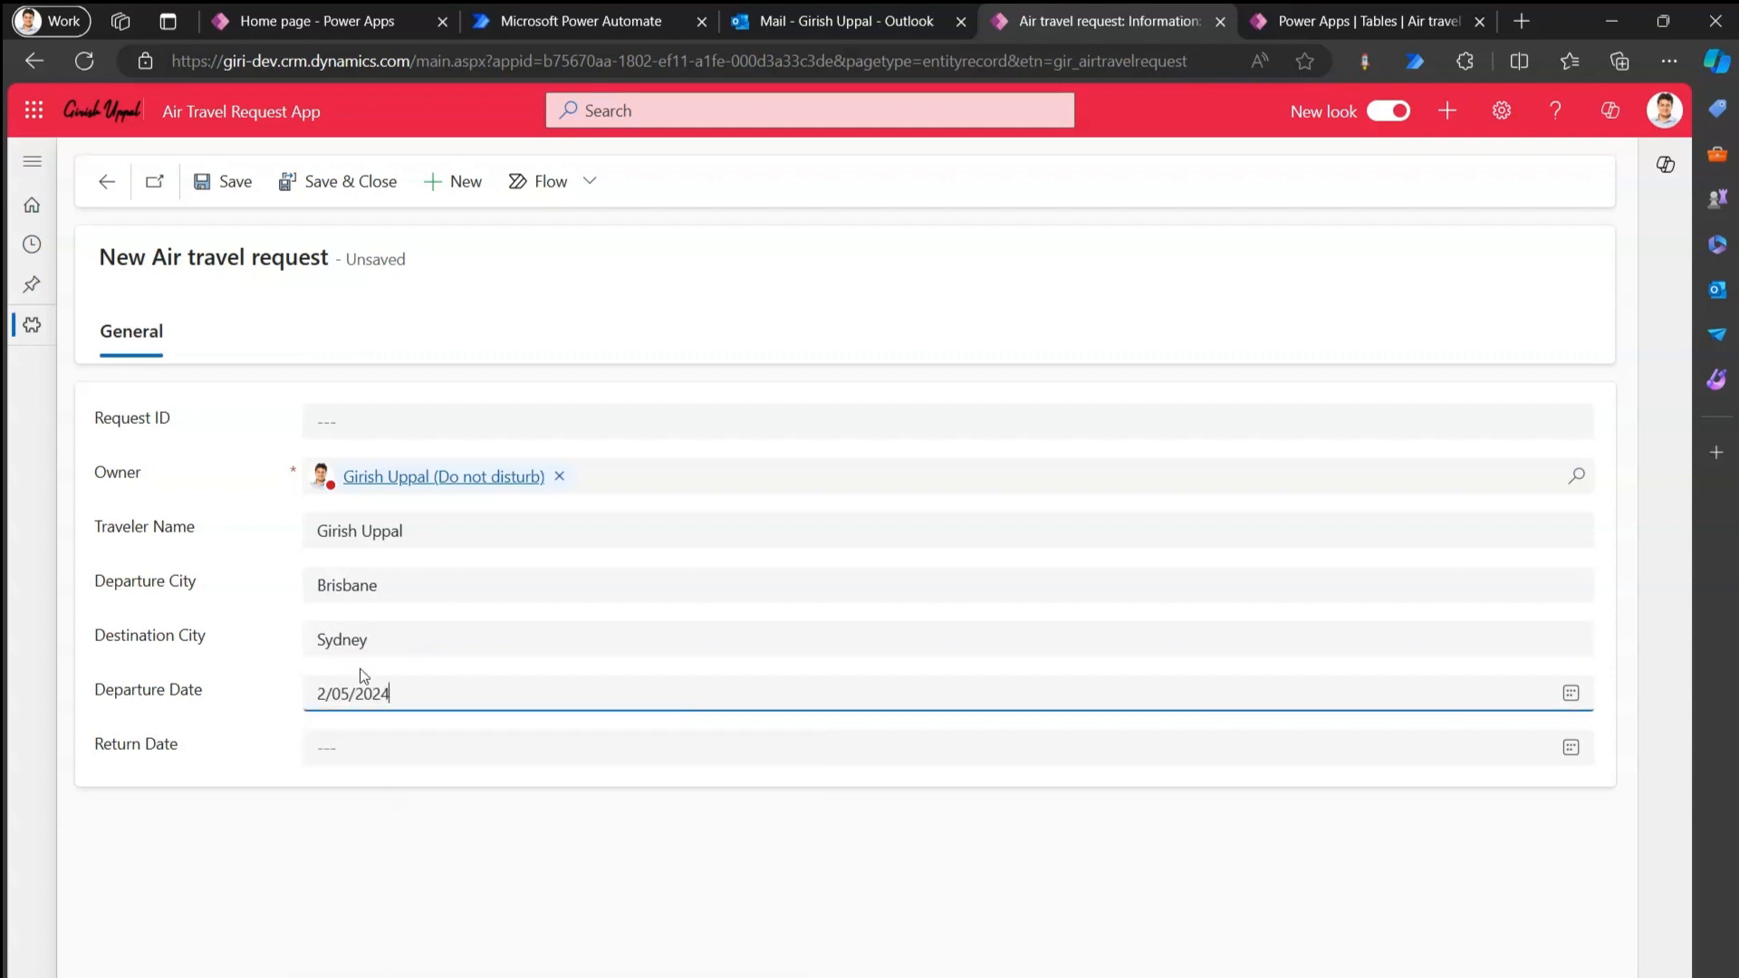
left_click(342, 749)
left_click(522, 795)
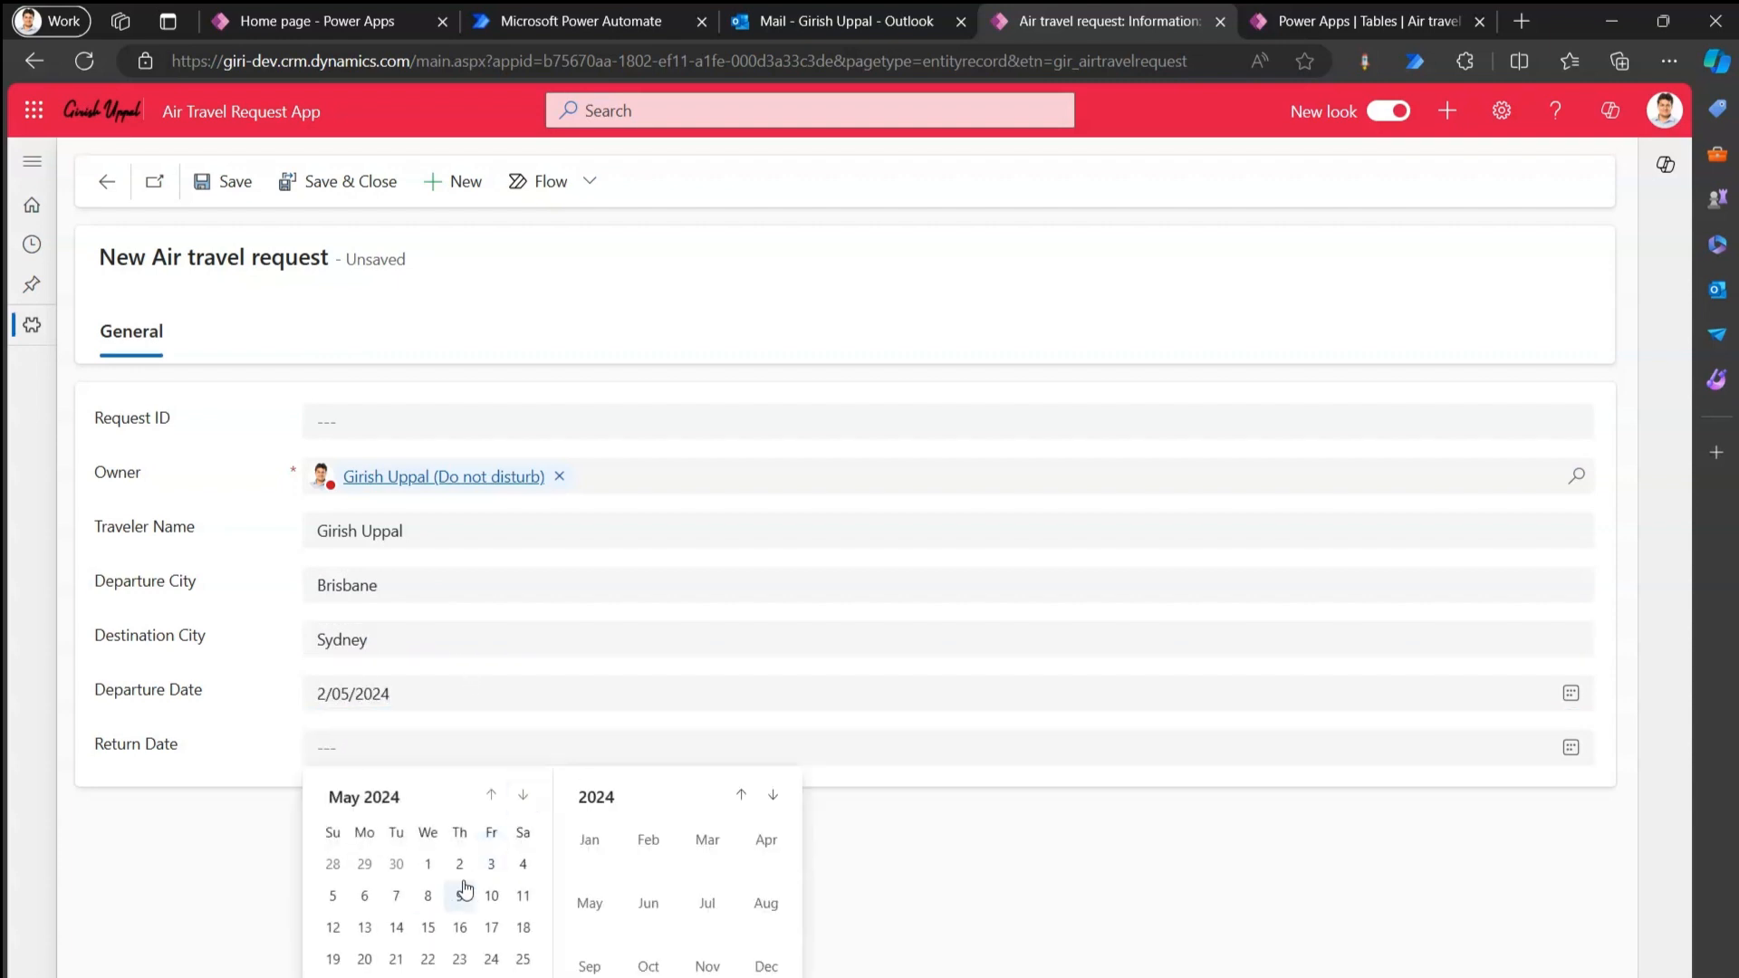
left_click(396, 896)
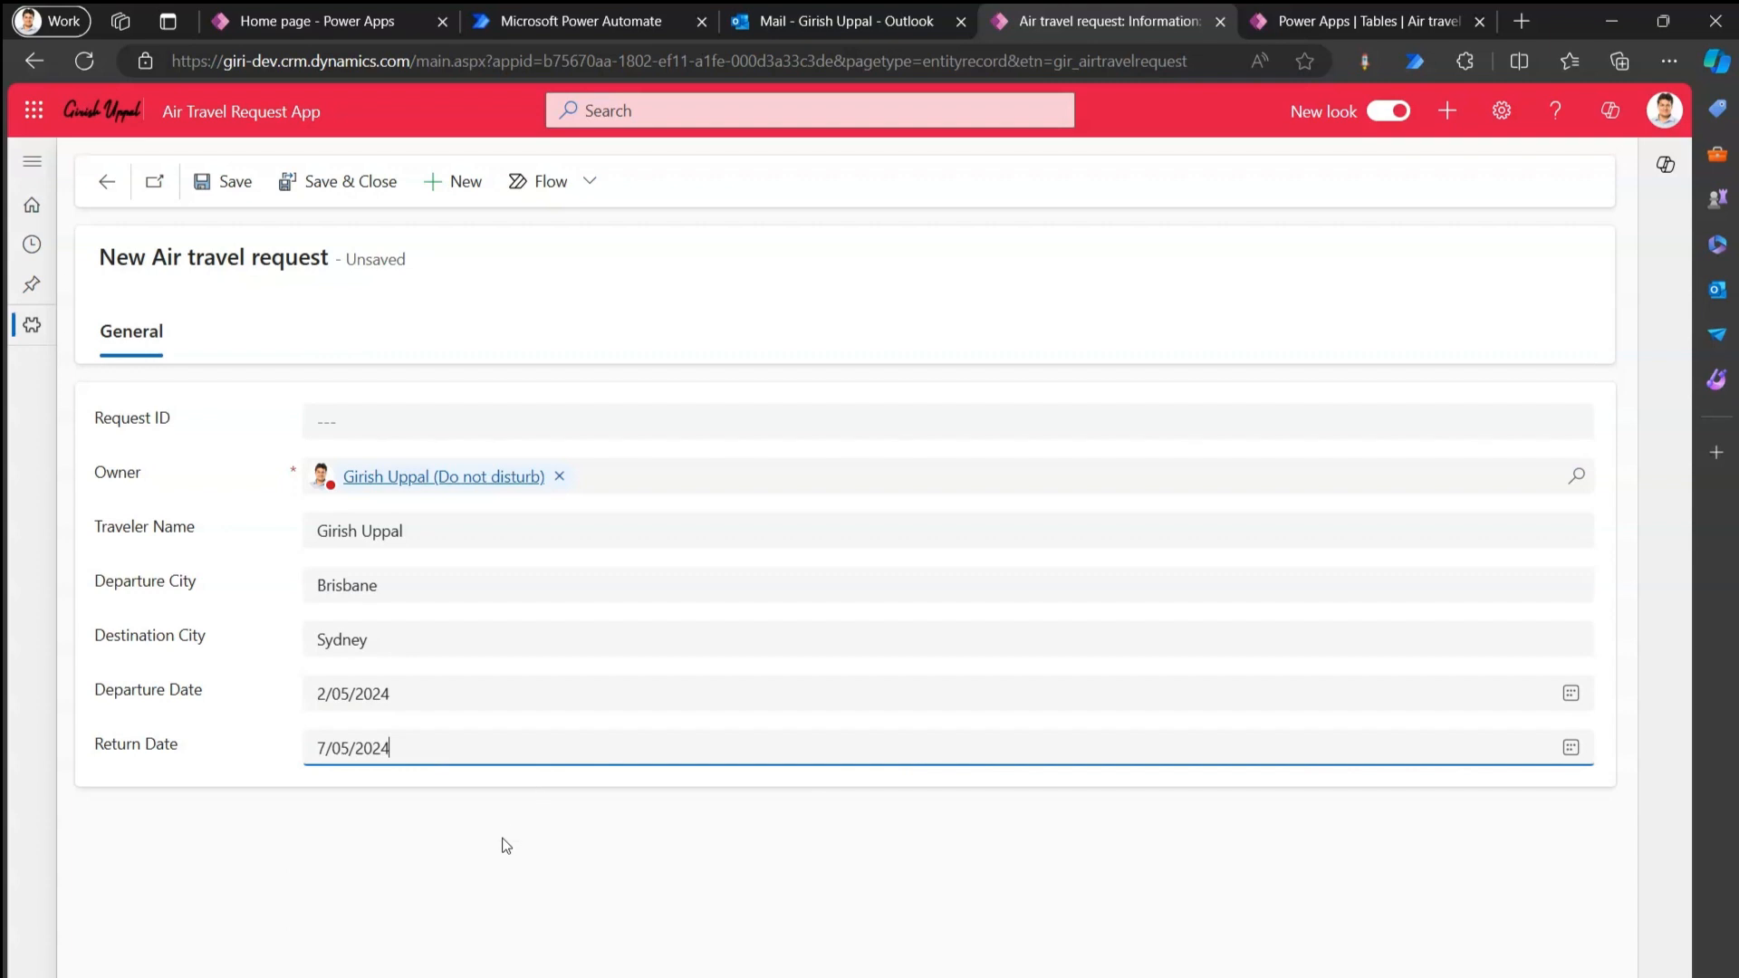
left_click(231, 183)
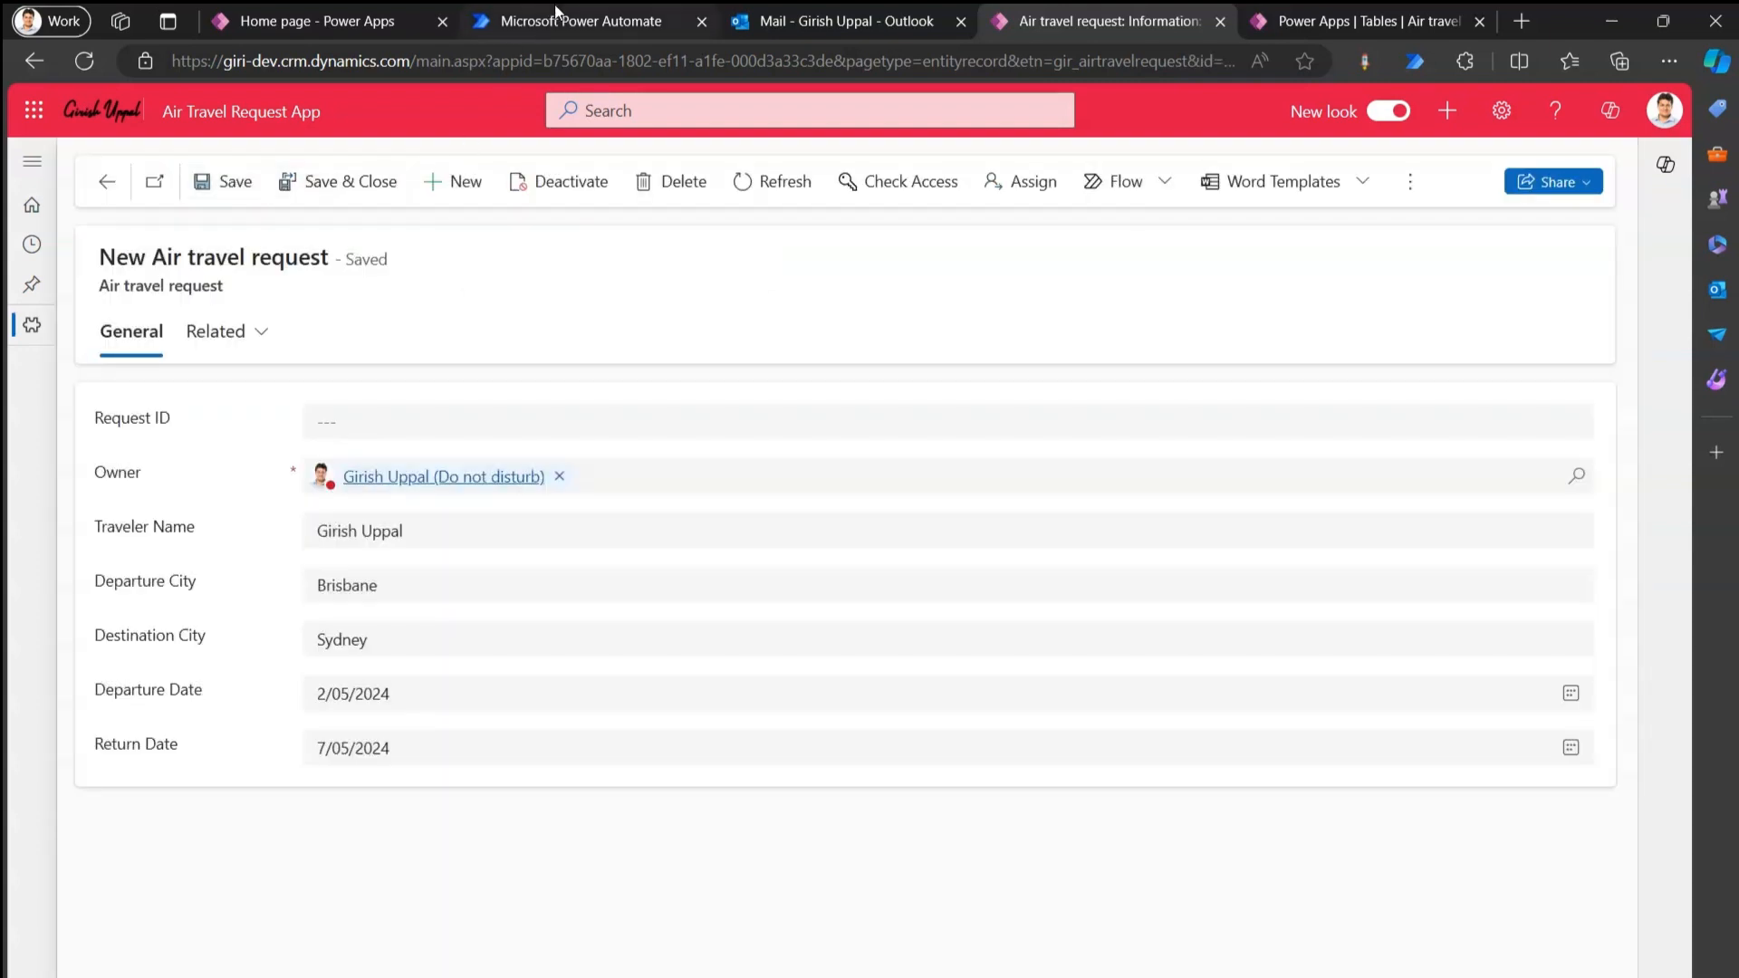
Open the Approval Single Stage flow's latest run to confirm success, then show the Approvals Kit home page.
left_click(555, 15)
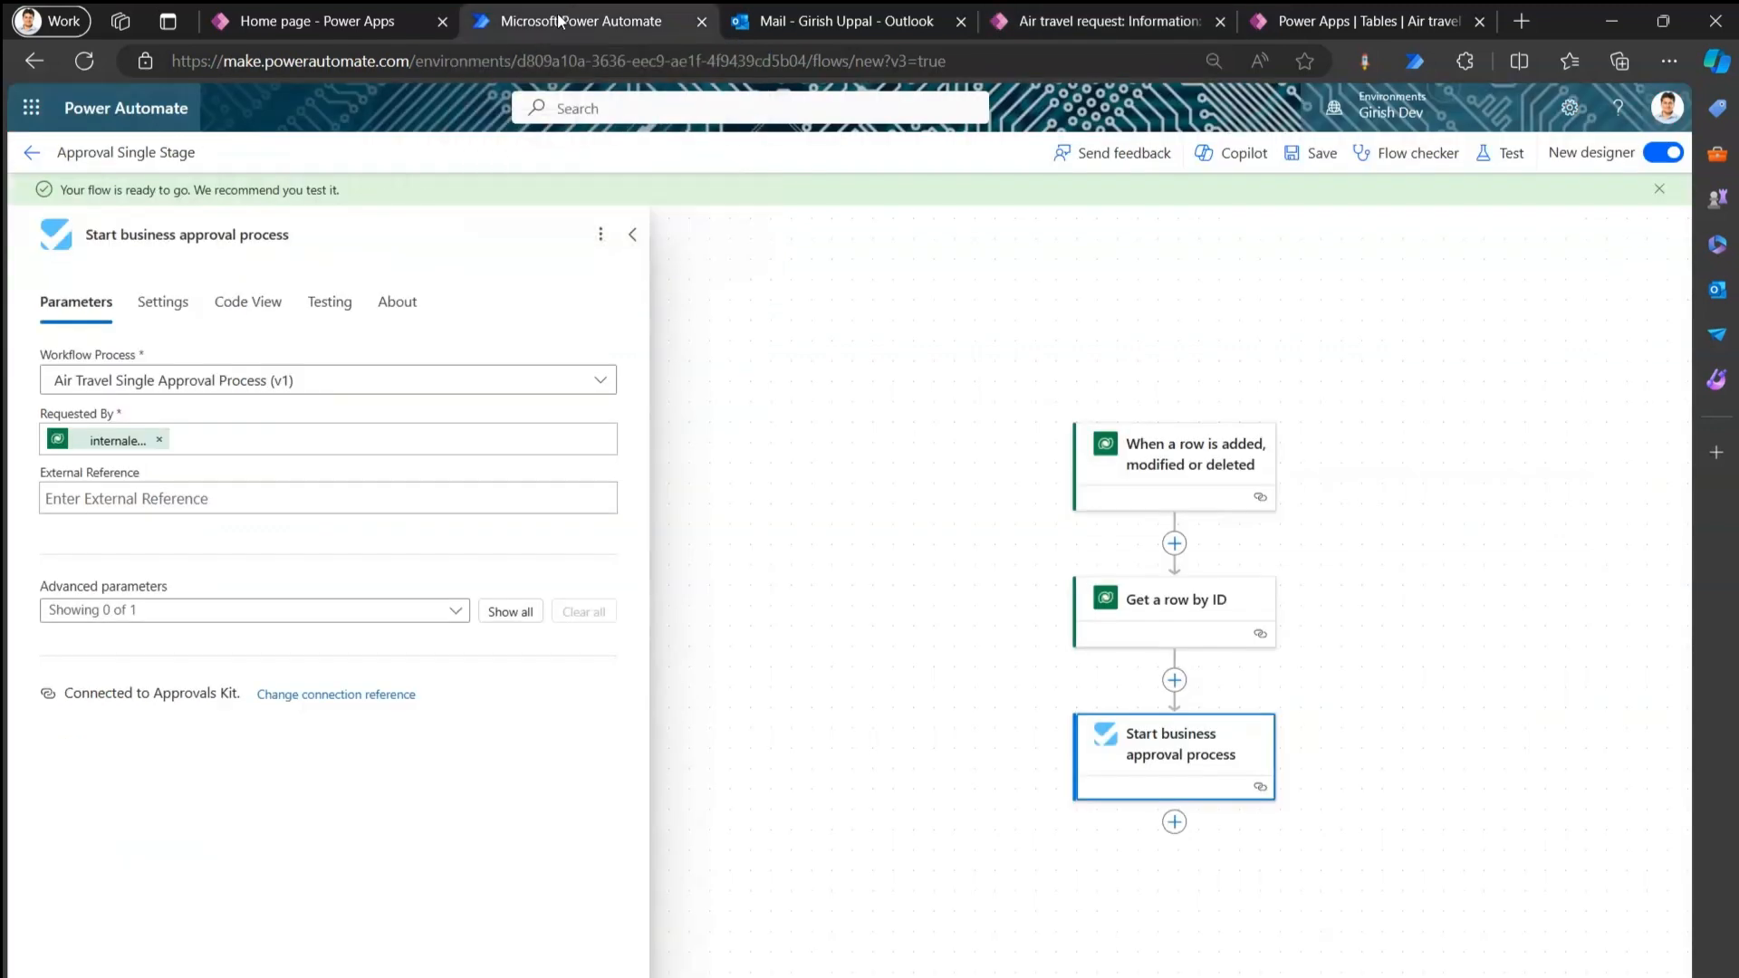
left_click(30, 154)
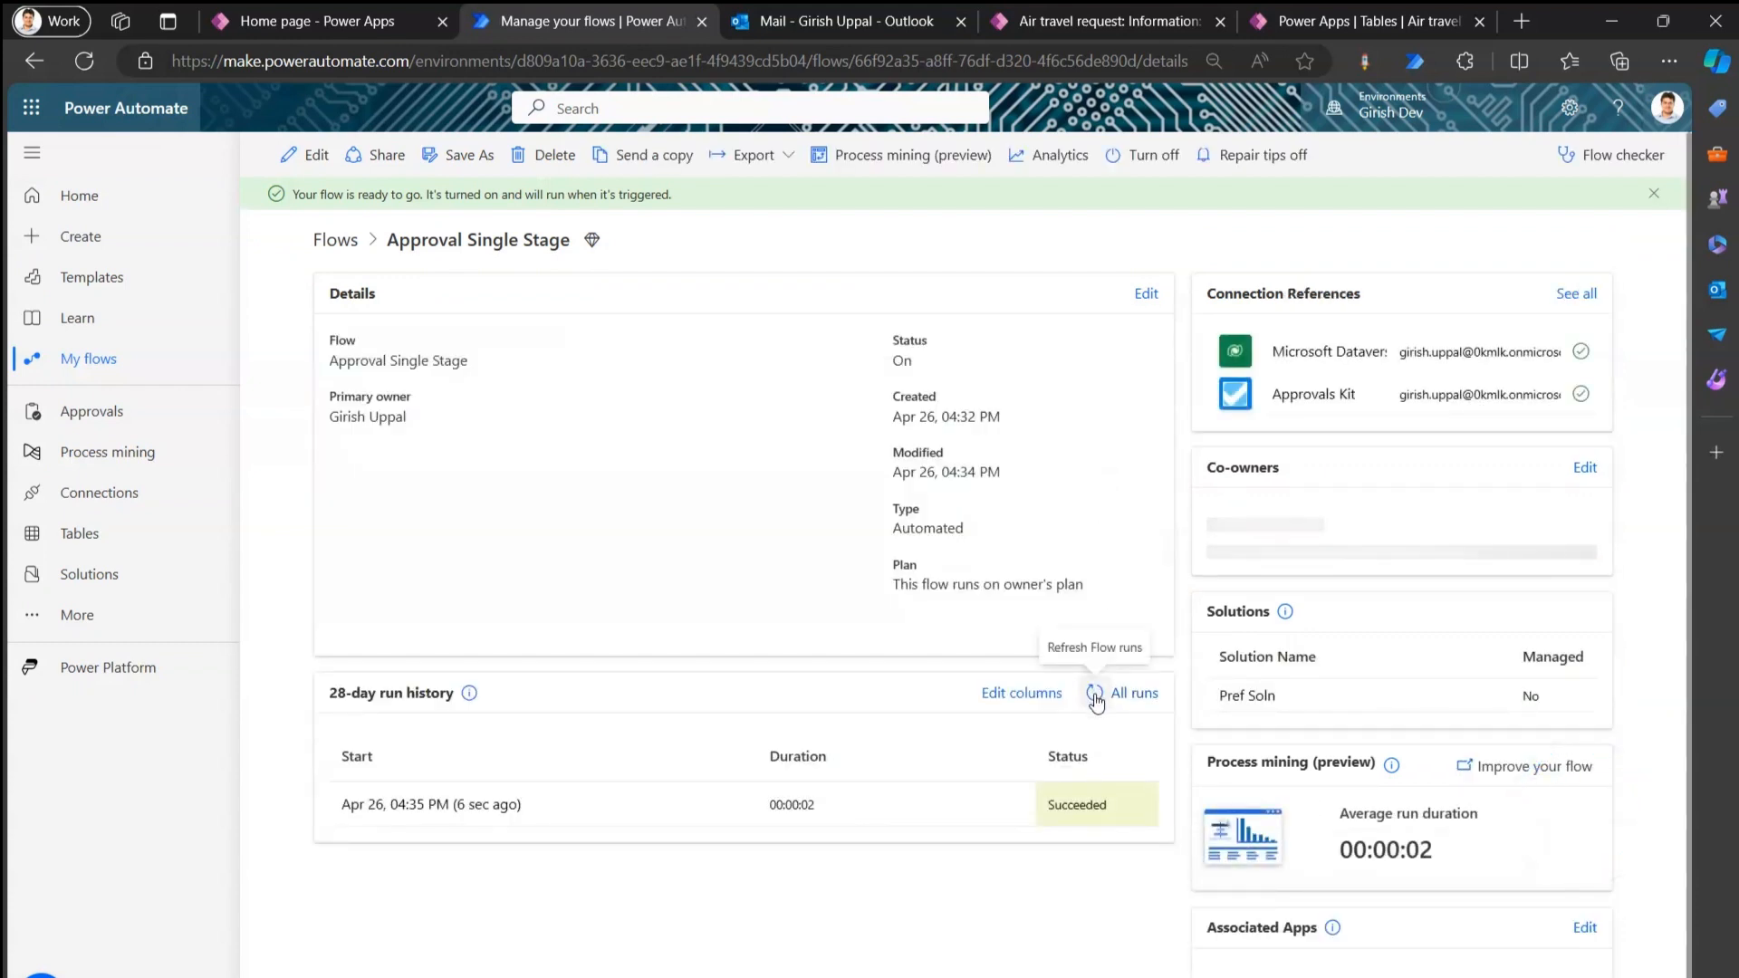
left_click(481, 806)
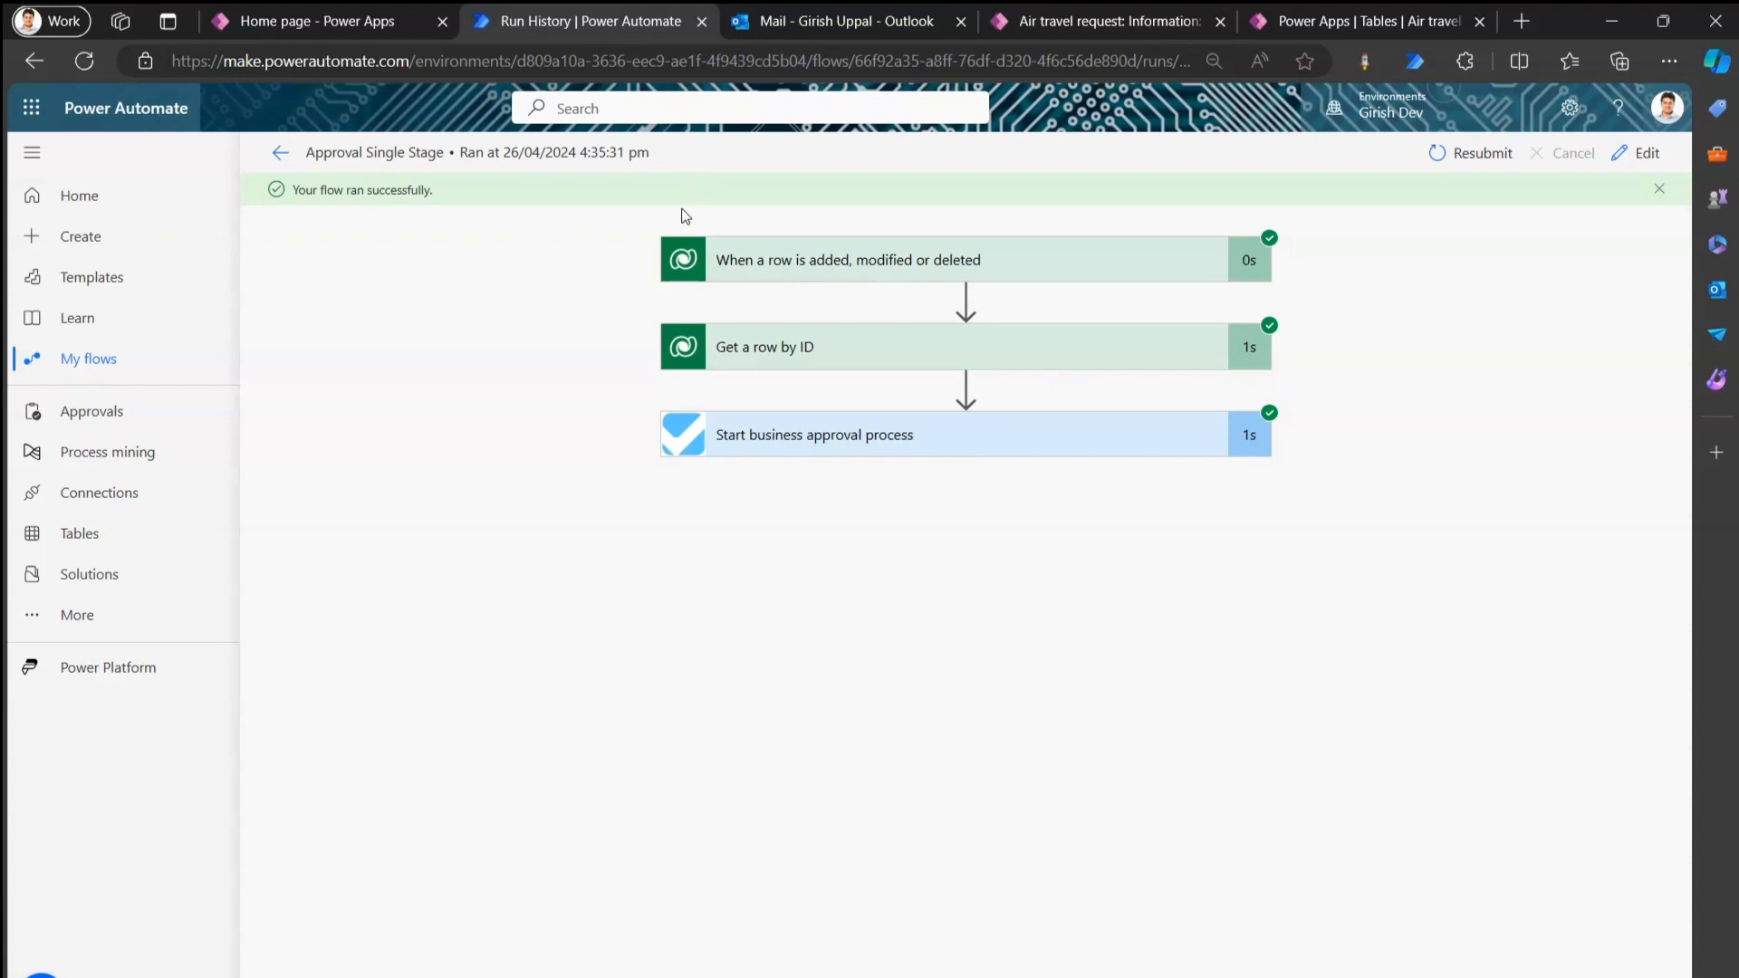
left_click(358, 20)
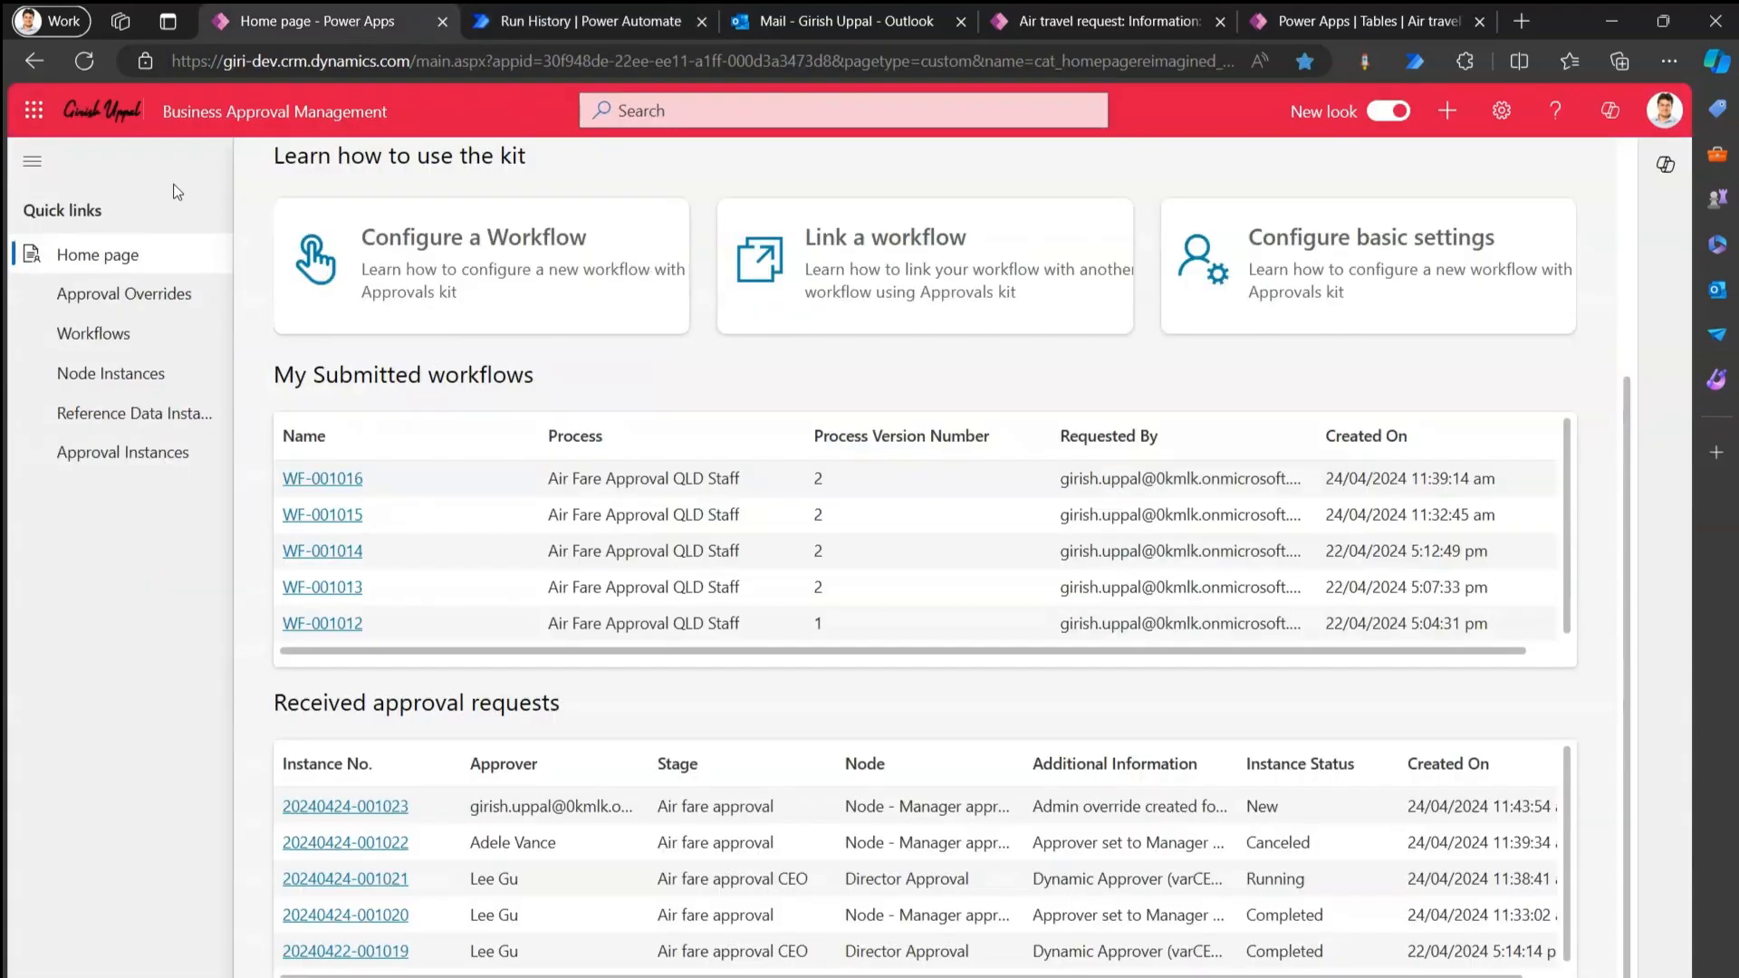
Refresh Approvals Kit to reveal WF-001017's running request, then show Outlook's Other inbox with the approval email.
left_click(84, 61)
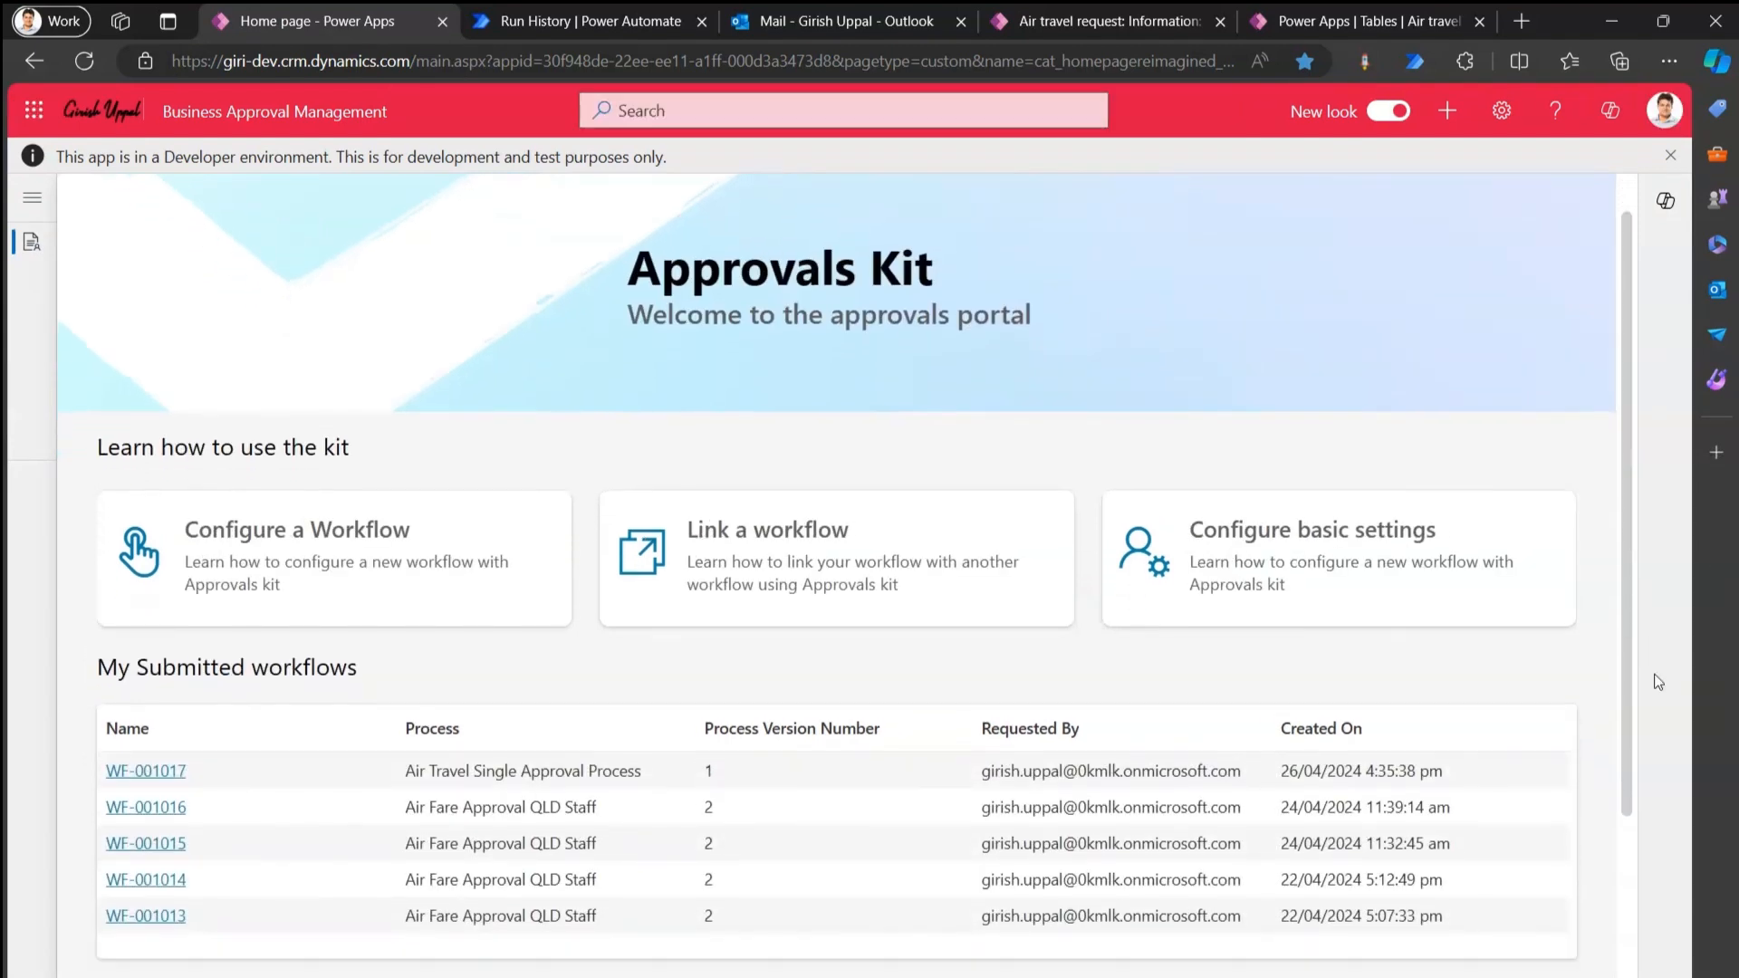
scroll(753, 730, "down", 2)
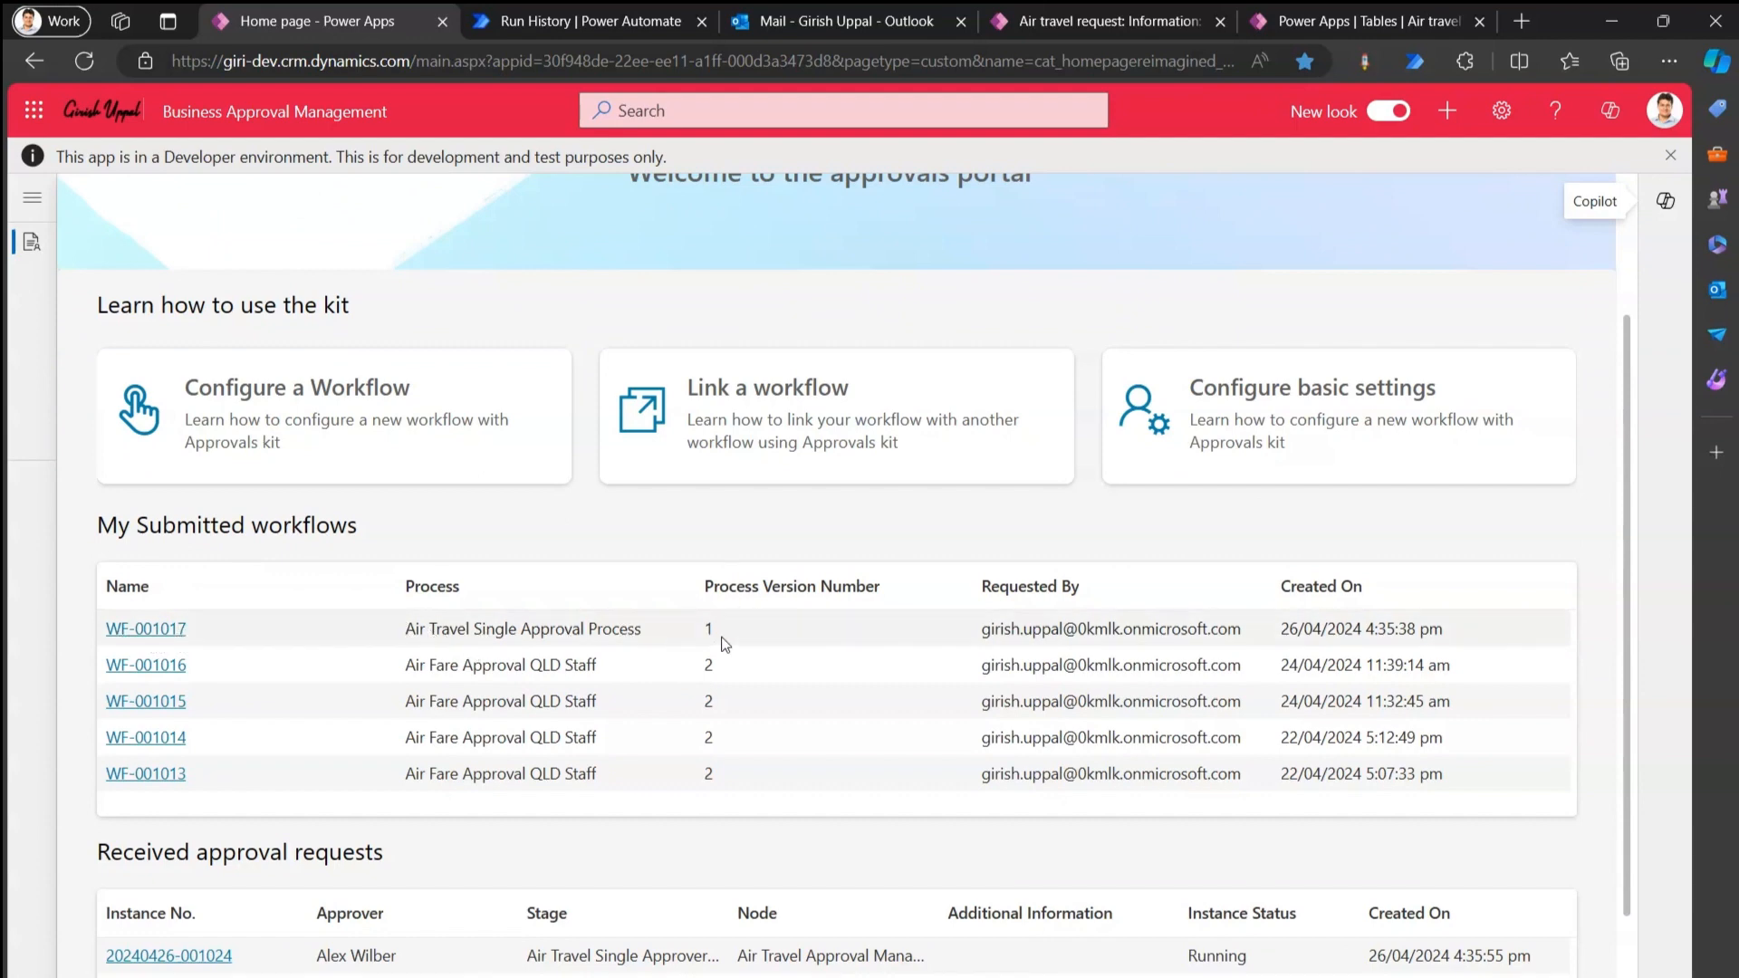
scroll(1621, 634, "down", 2)
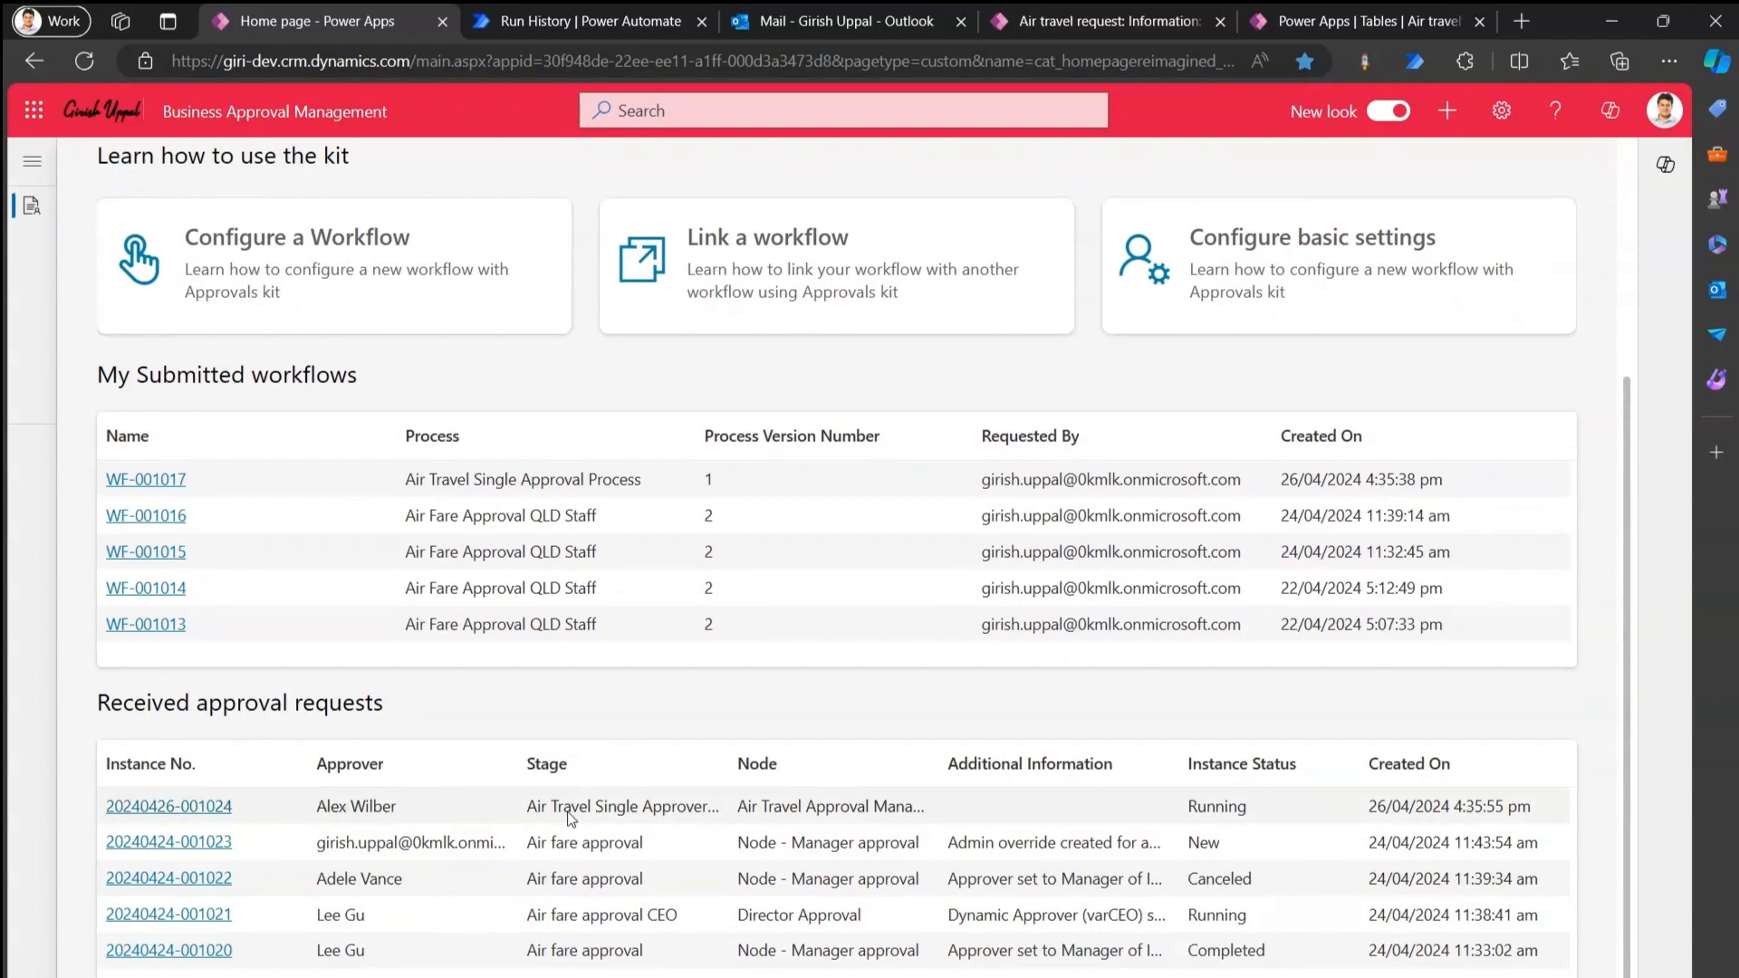
left_click(996, 915)
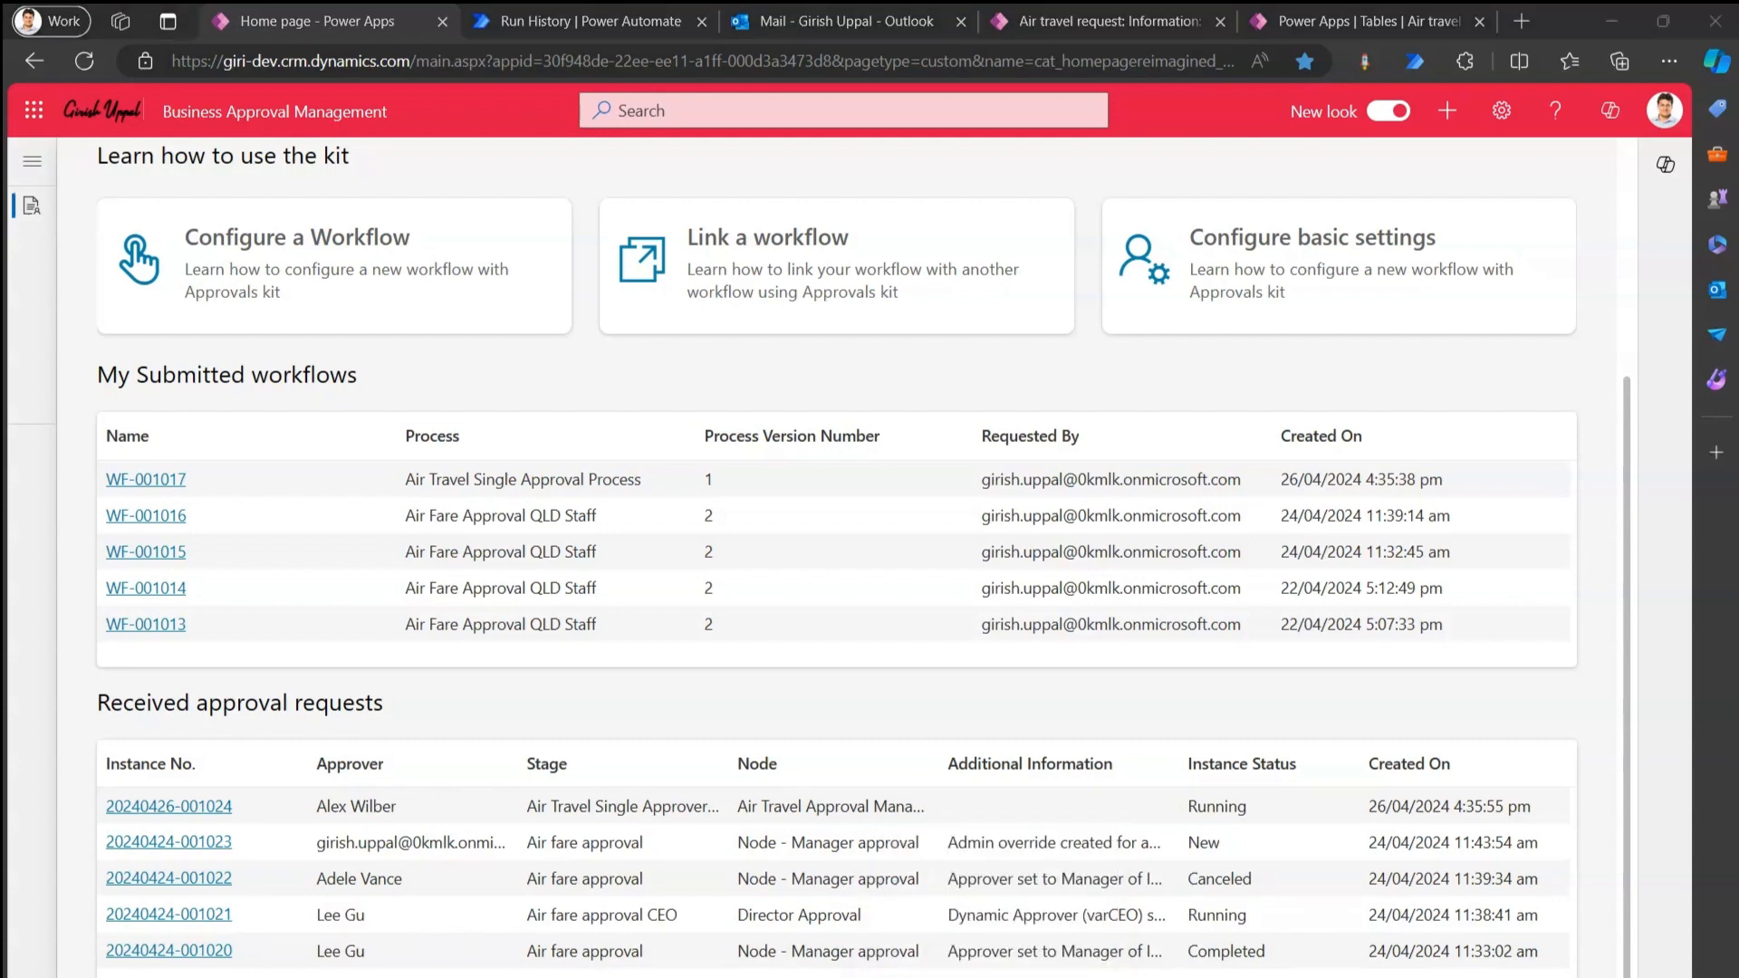
left_click(590, 307)
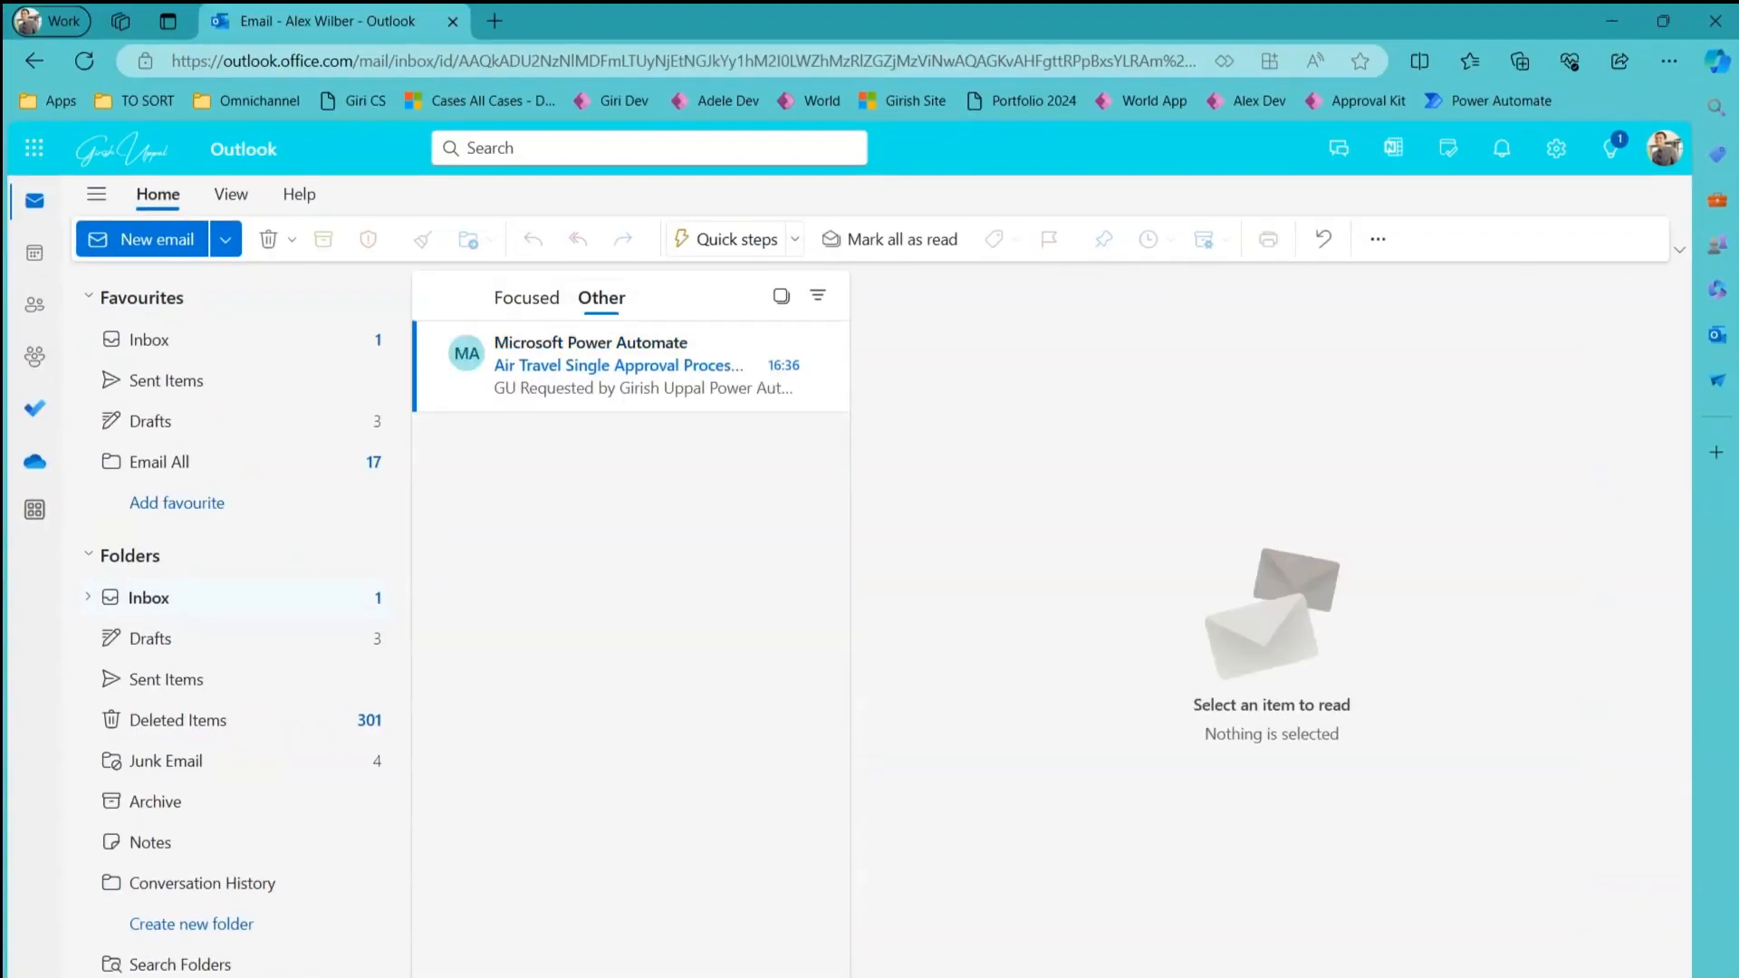
Open the Power Automate approval email and select Approve as the response.
left_click(573, 375)
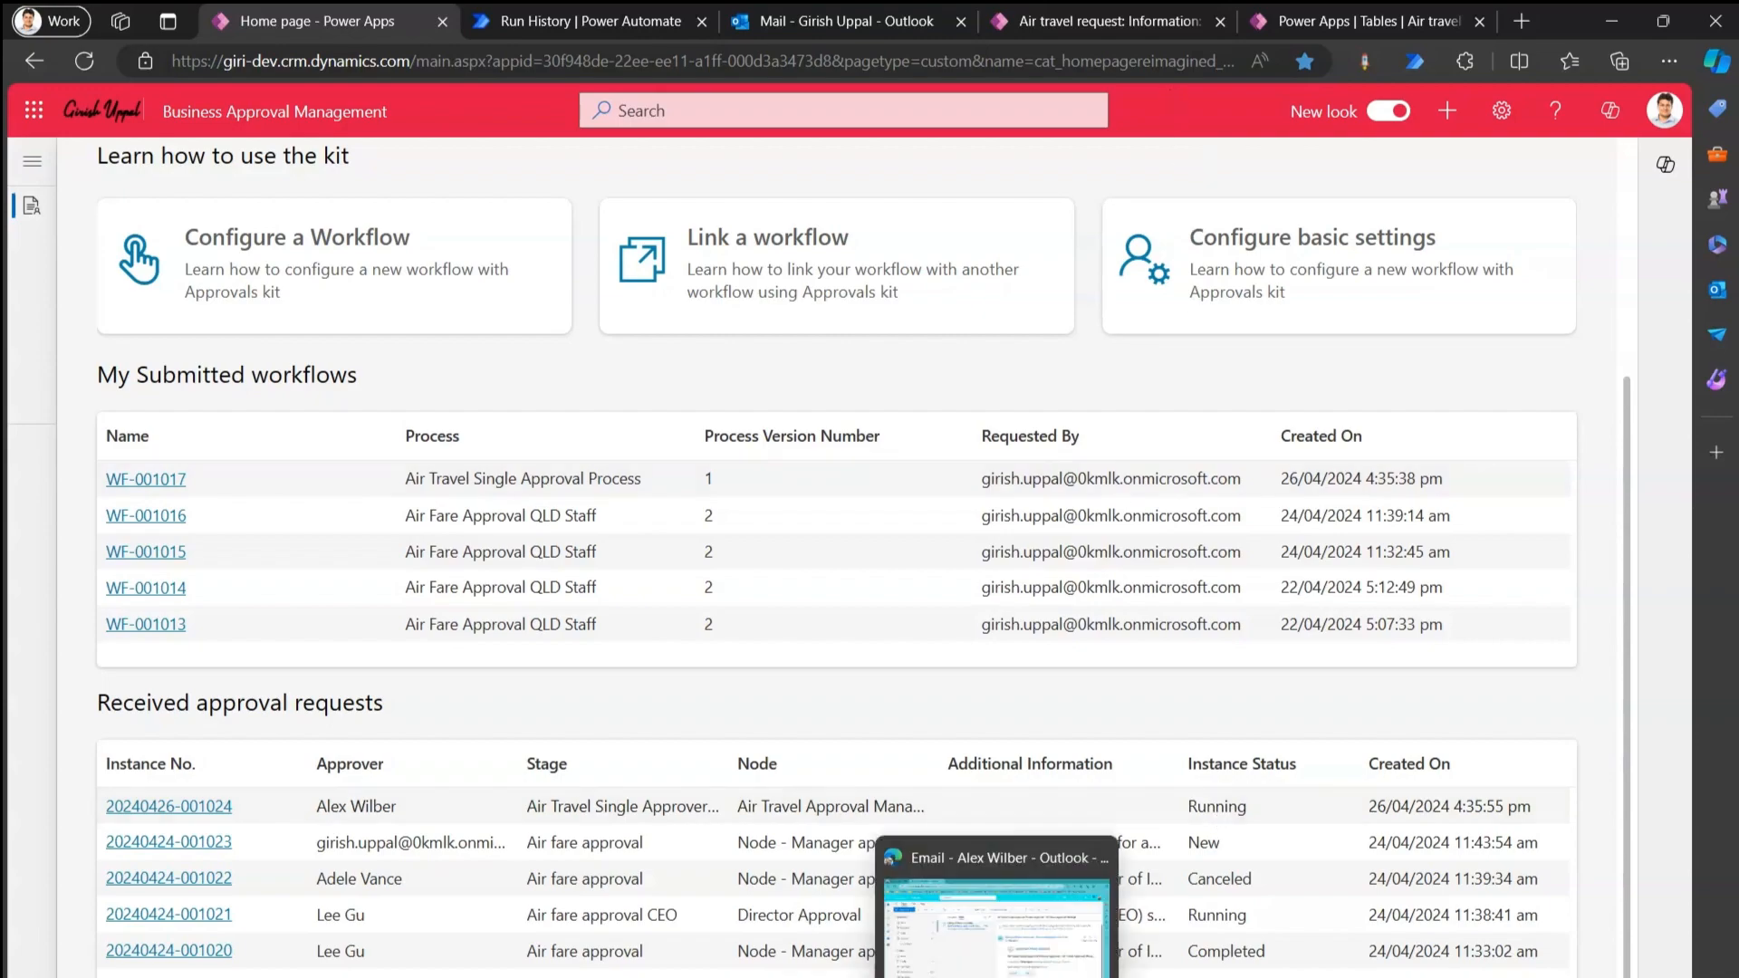
left_click(998, 977)
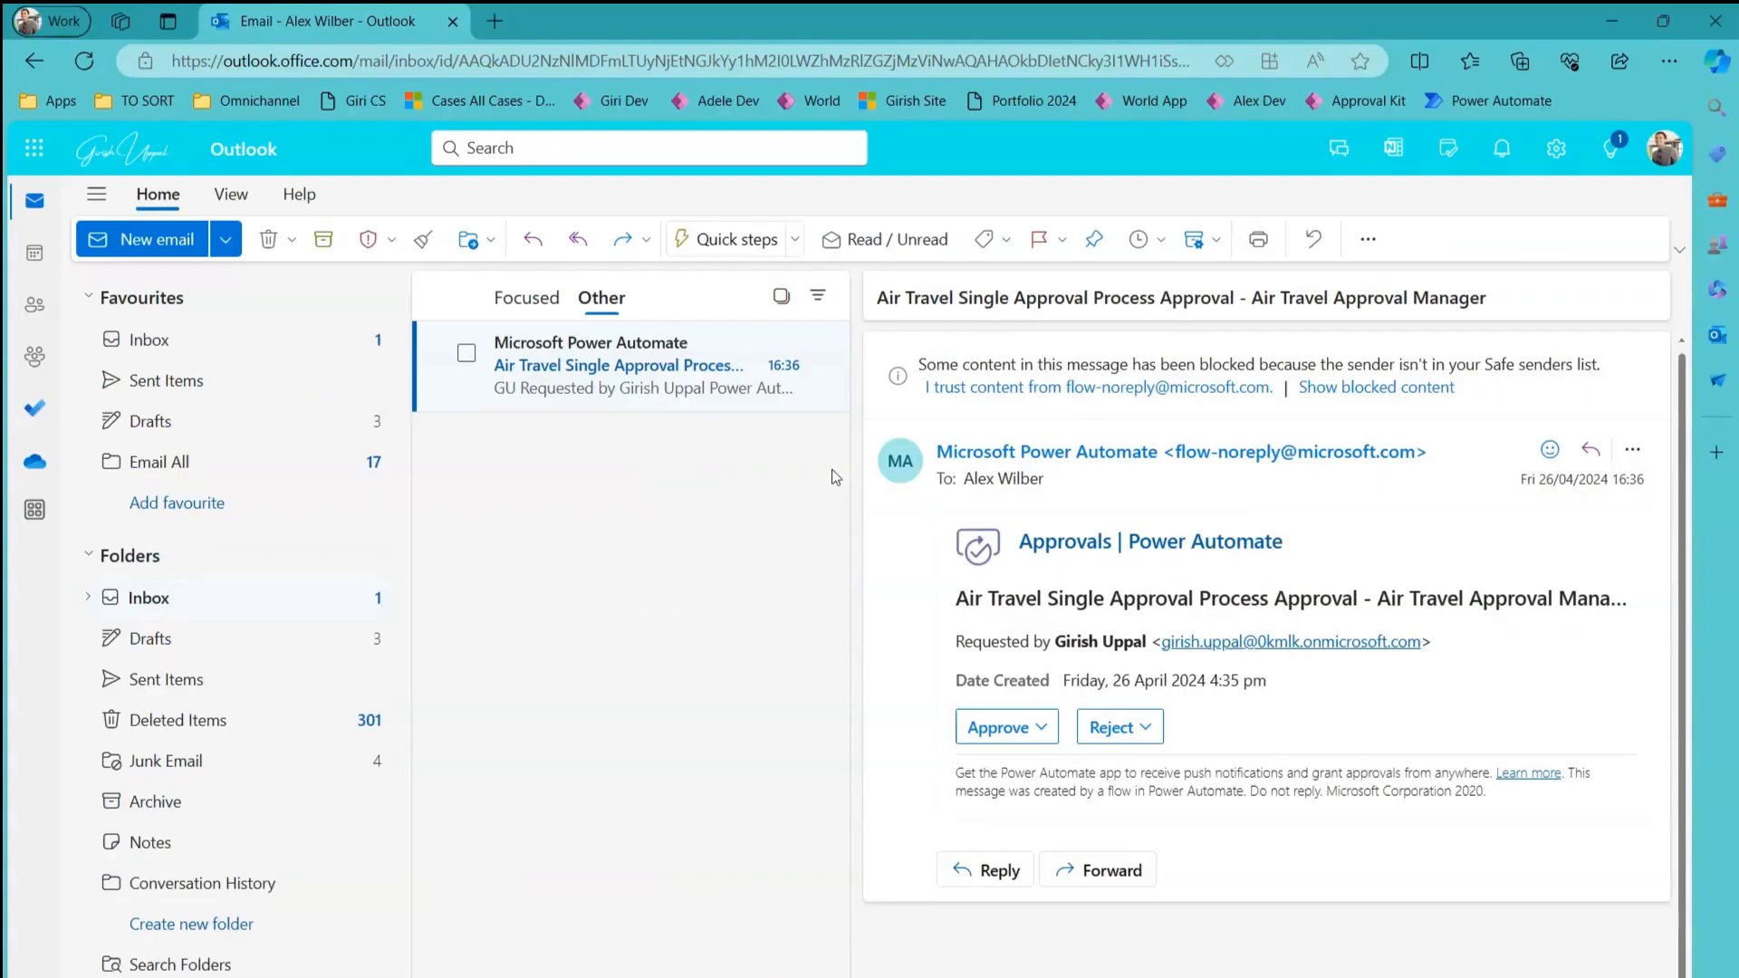
left_click(1043, 730)
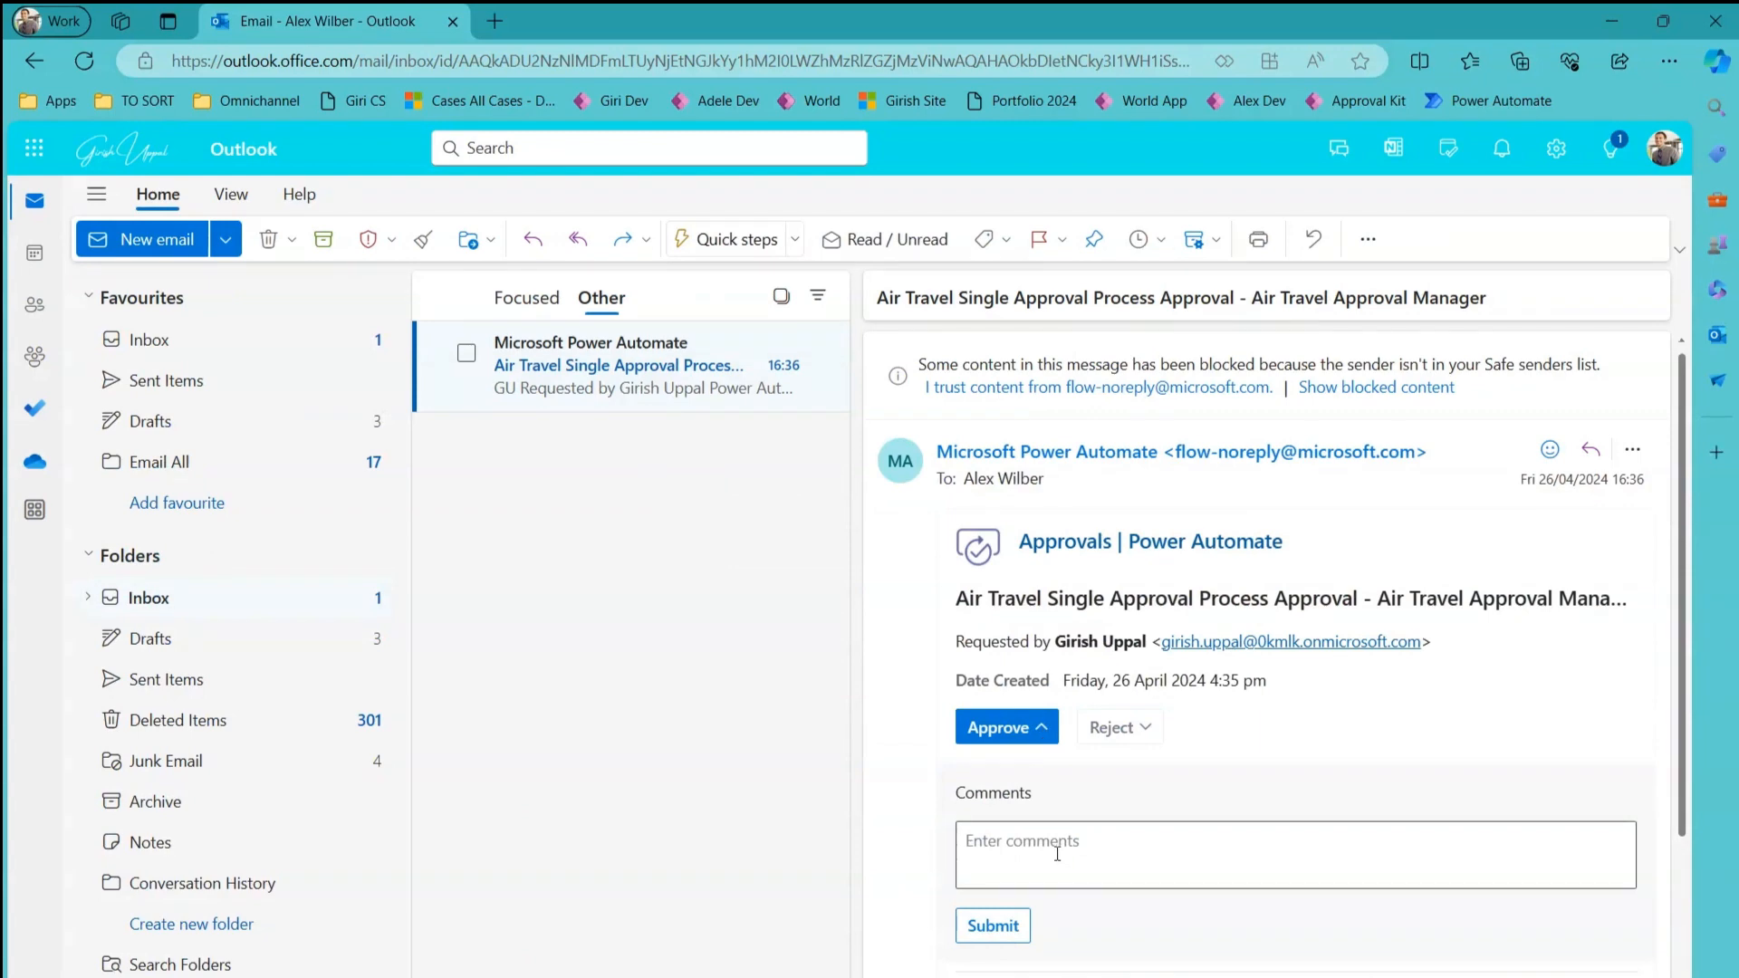
left_click(1149, 730)
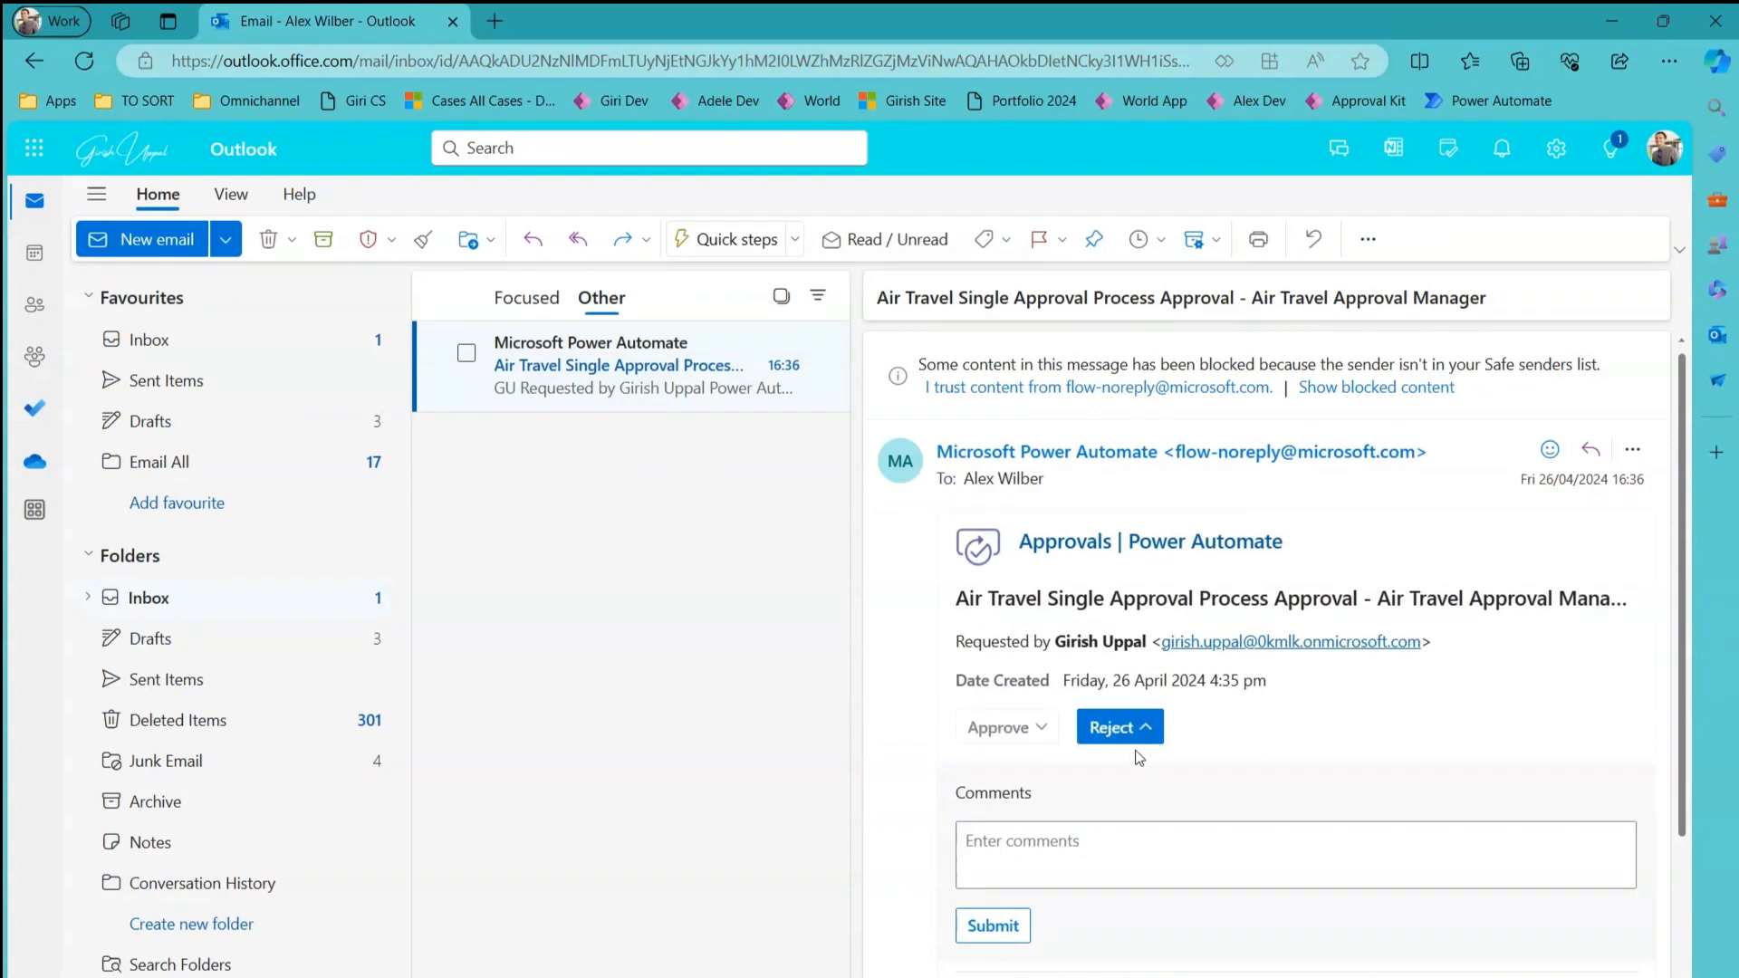
left_click(1132, 841)
left_click(1041, 729)
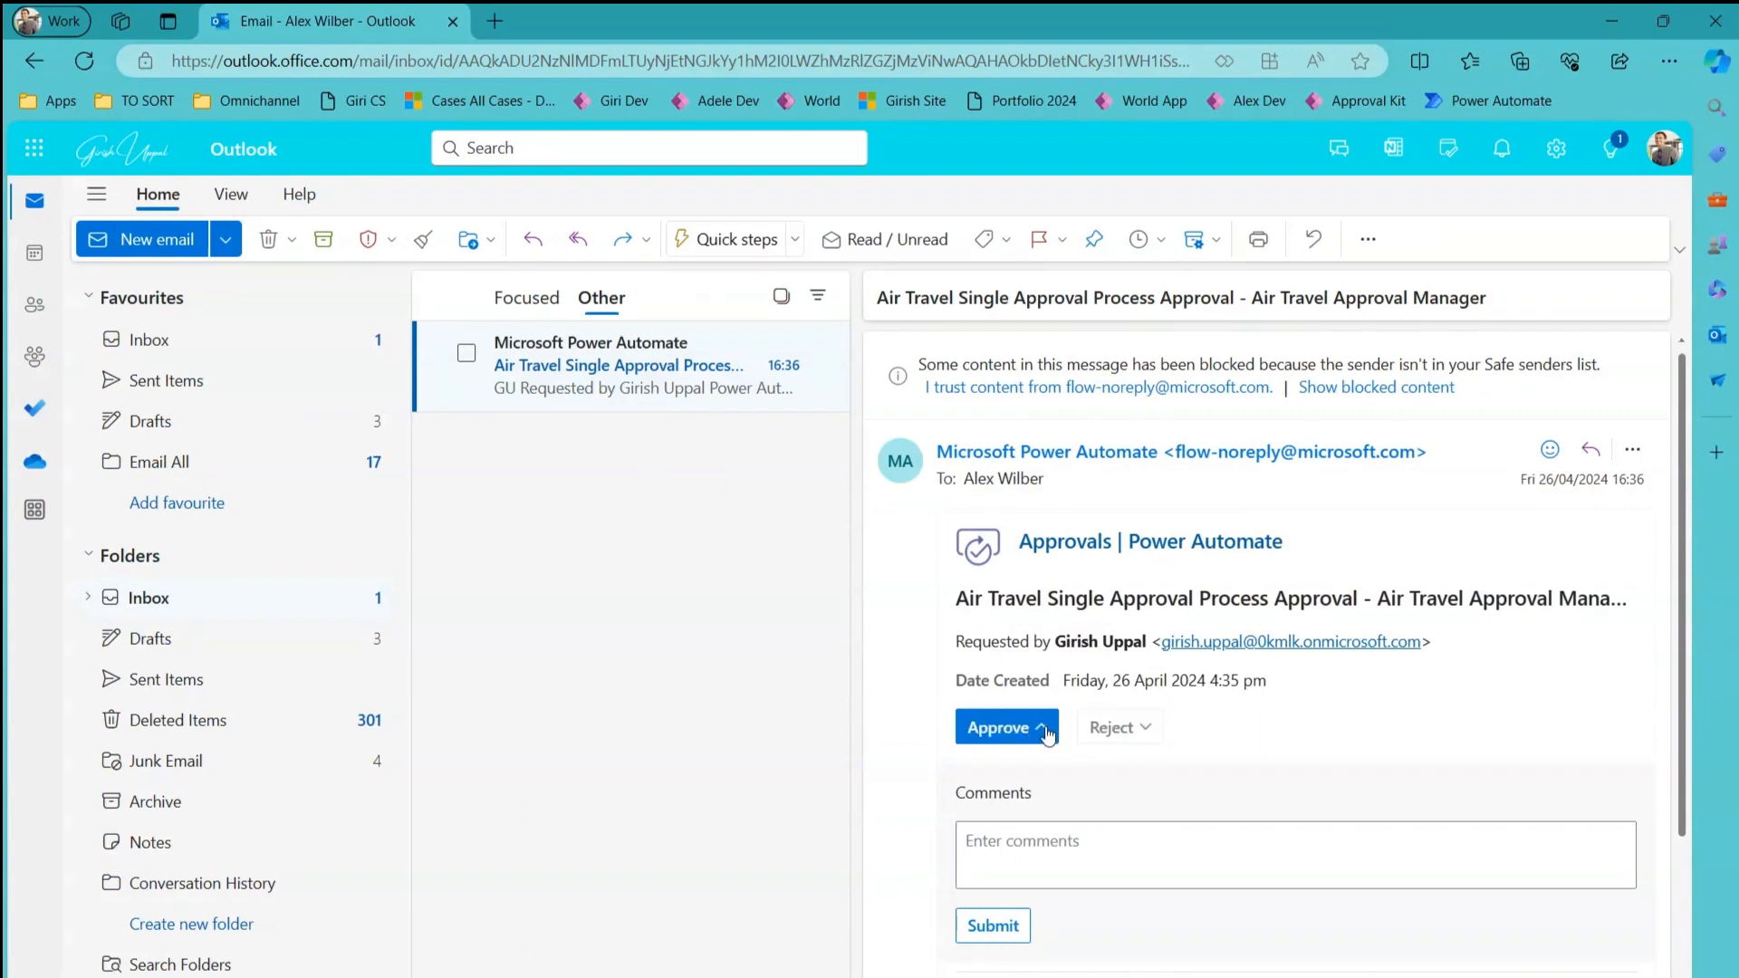
Enter a short approval comment, submit the response, and return to Approvals Kit.
left_click(1050, 846)
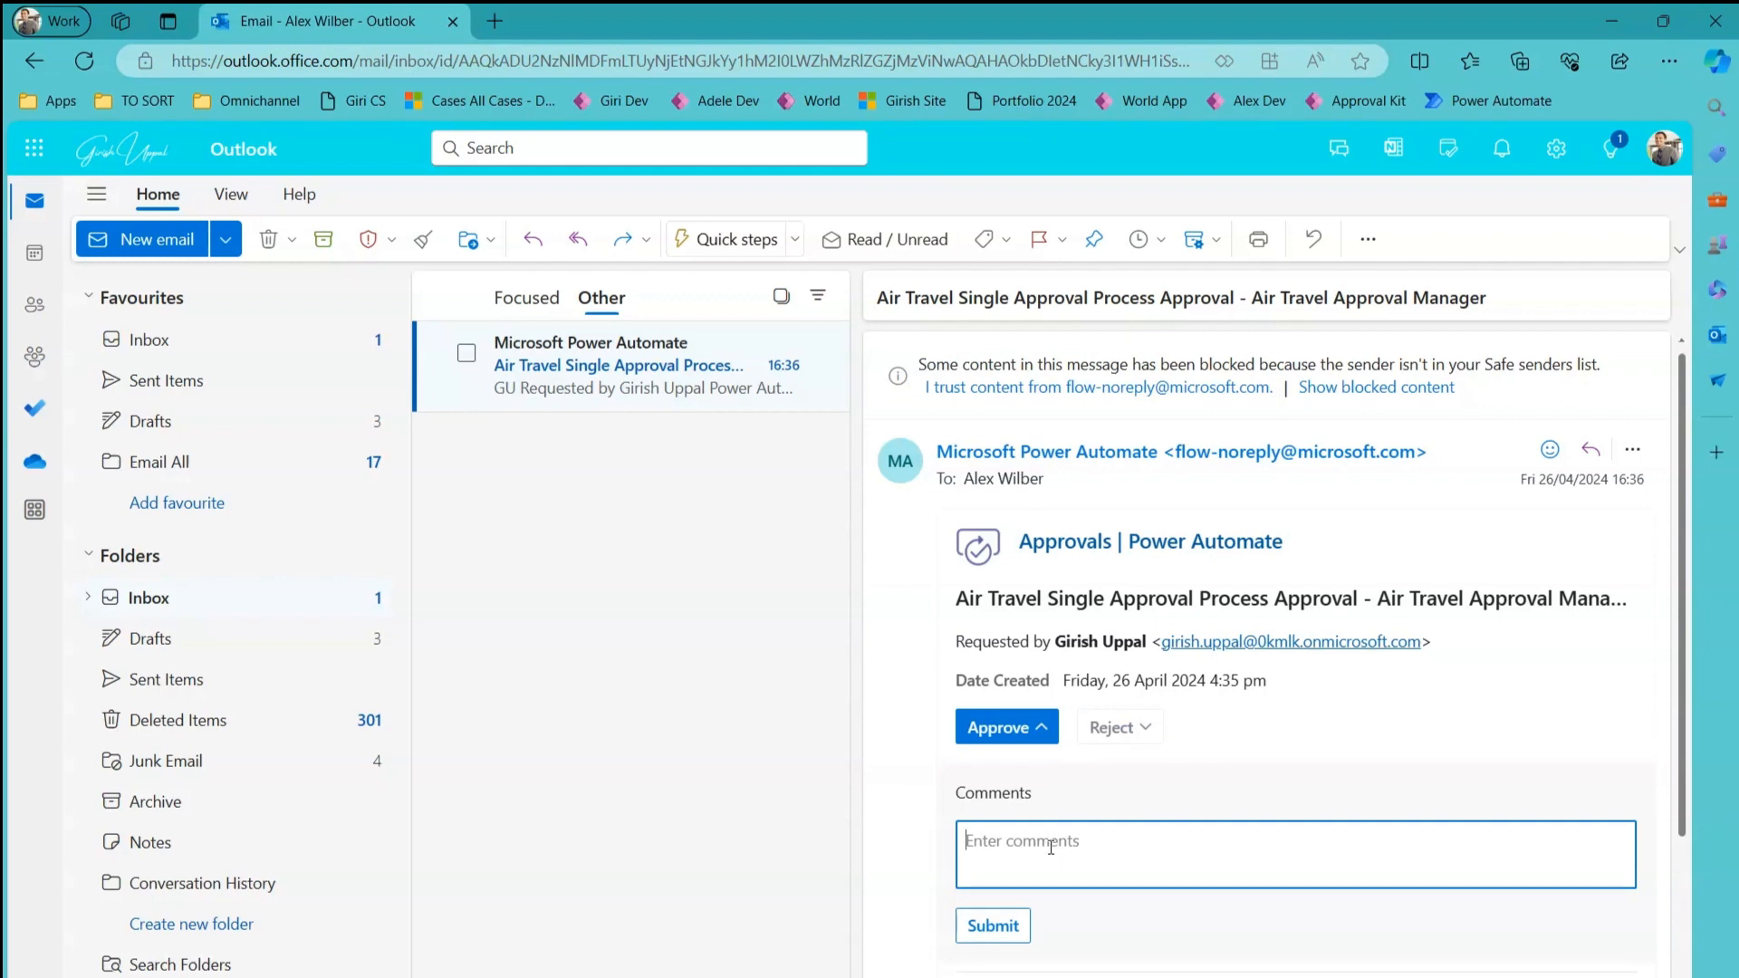
type("Ok Girish. This is nio")
left_click(1004, 926)
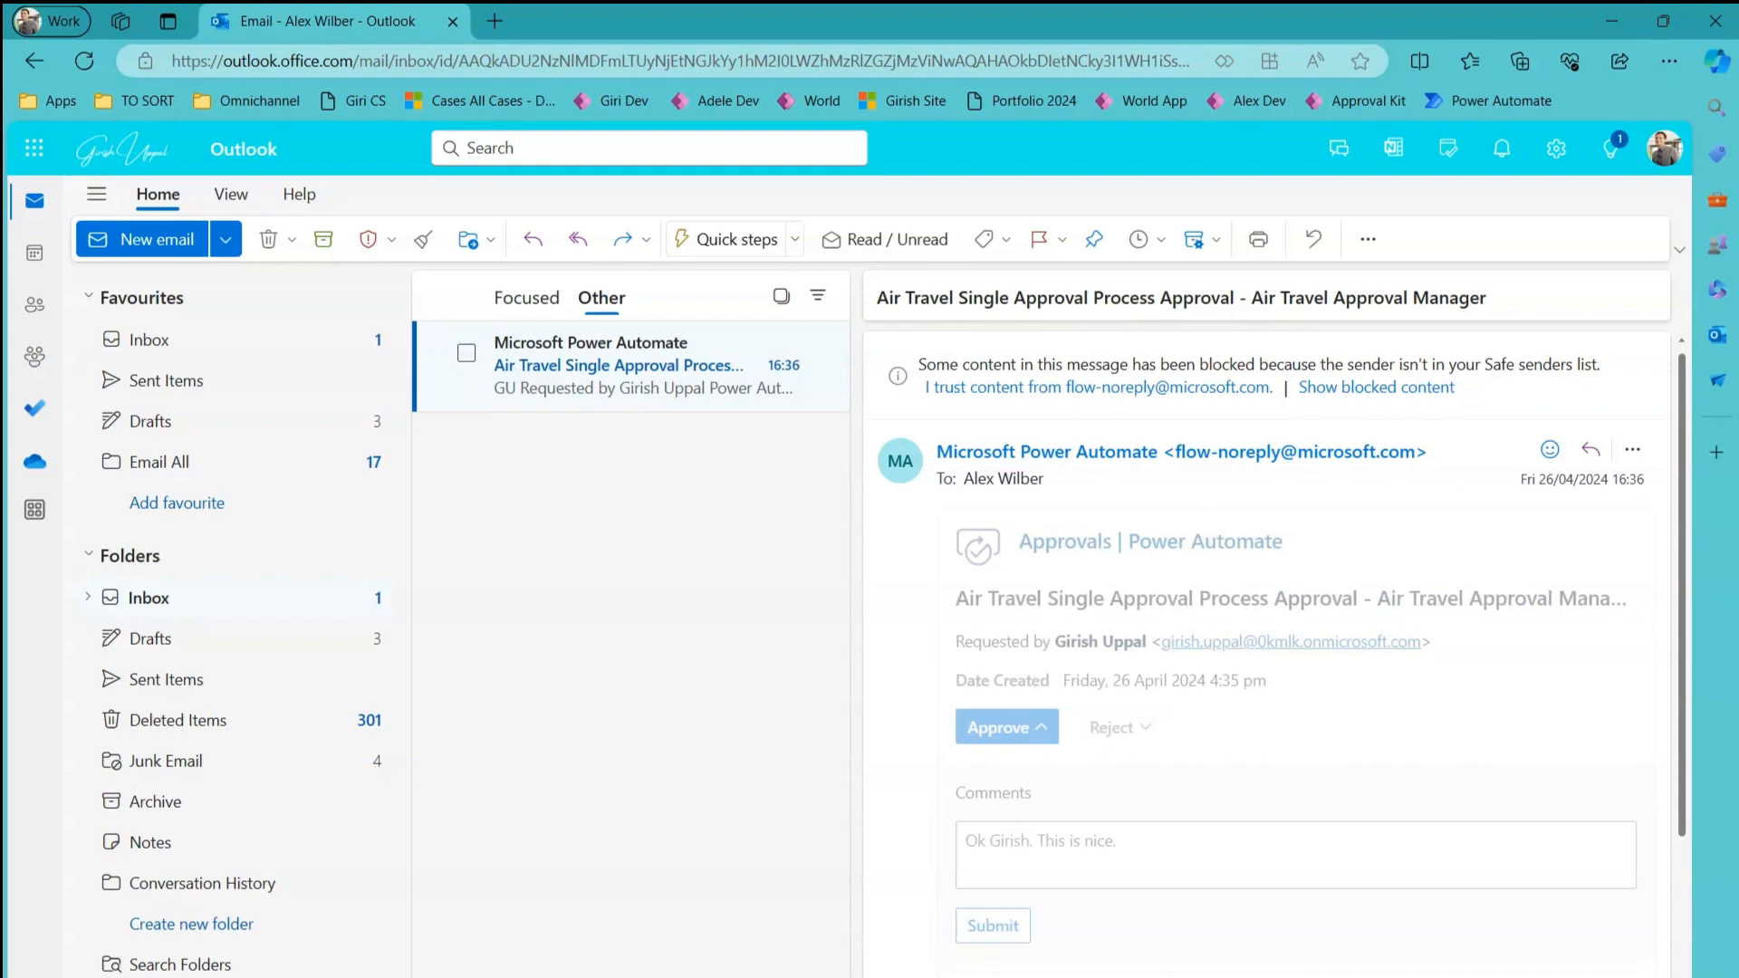
left_click(897, 906)
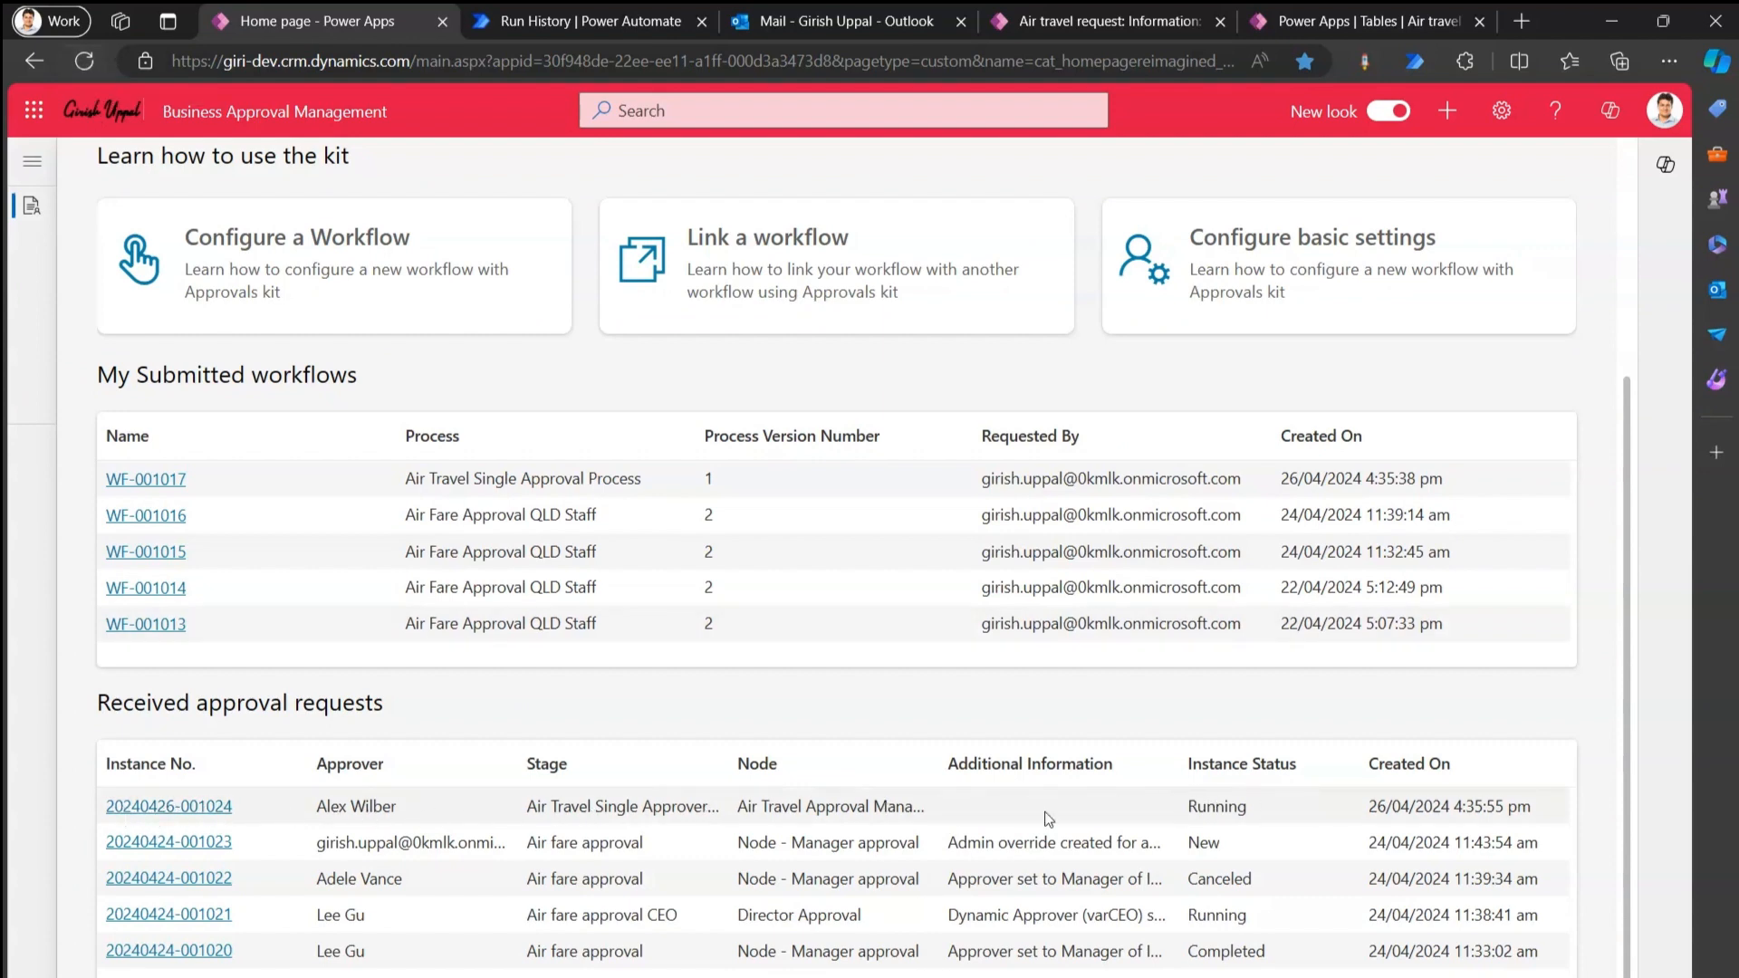
left_click(91, 67)
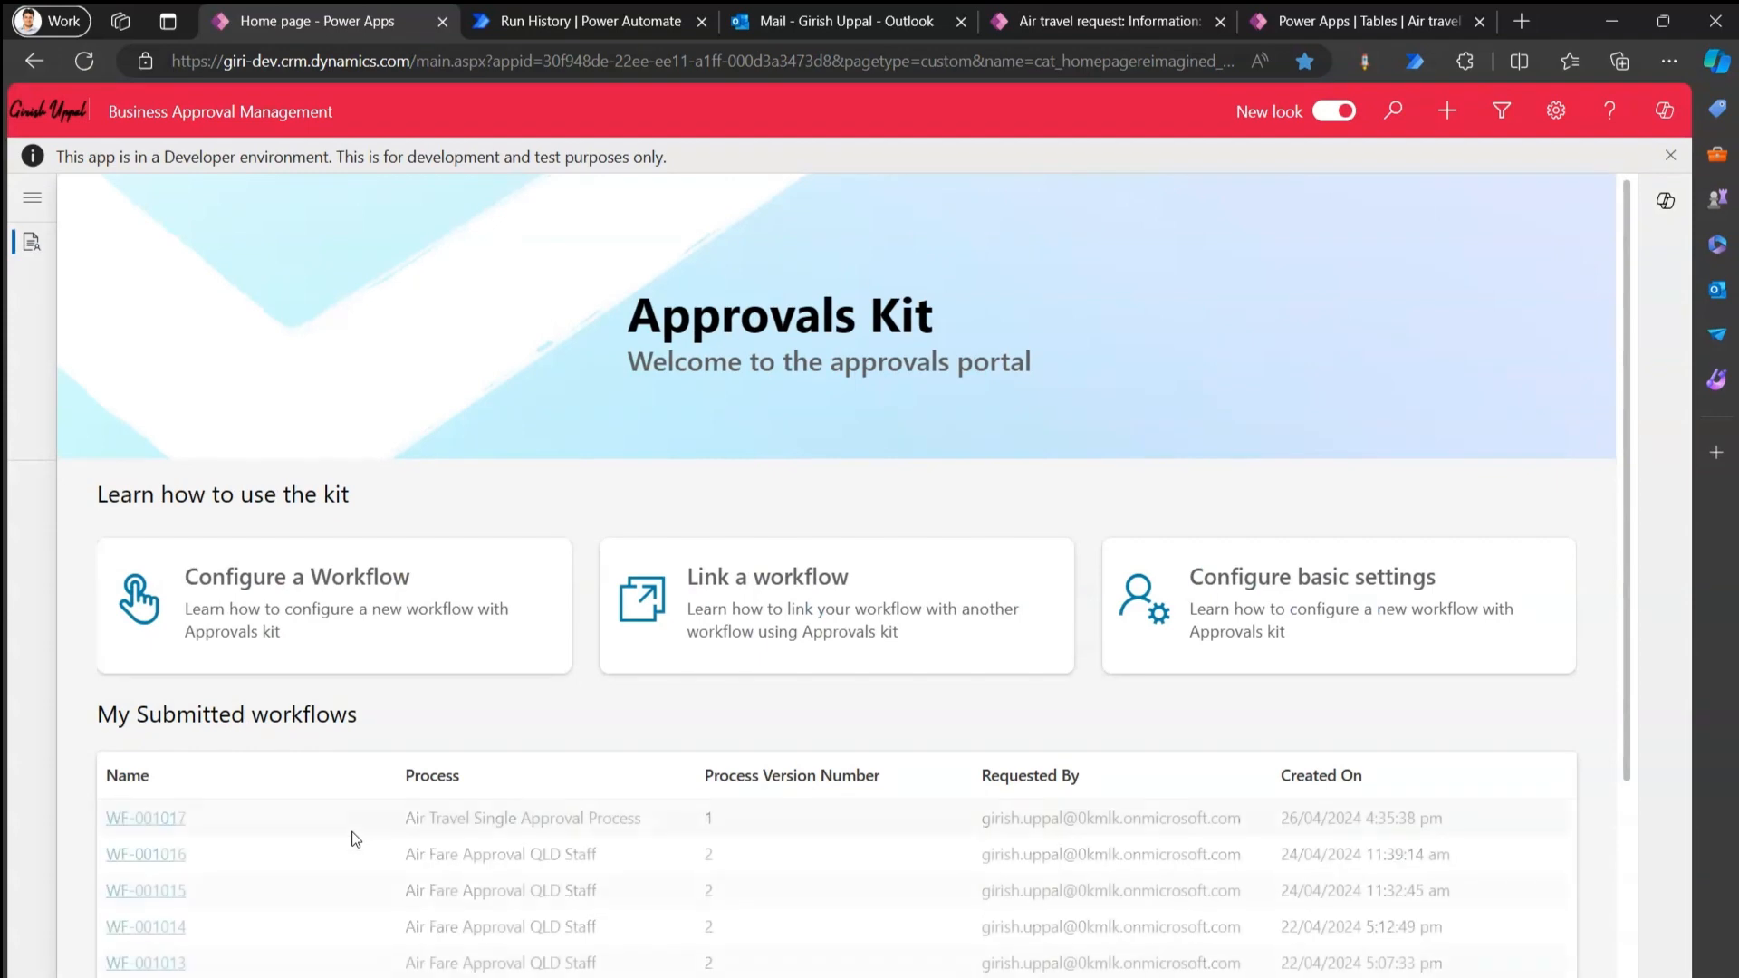
scroll(1676, 838, "down", 3)
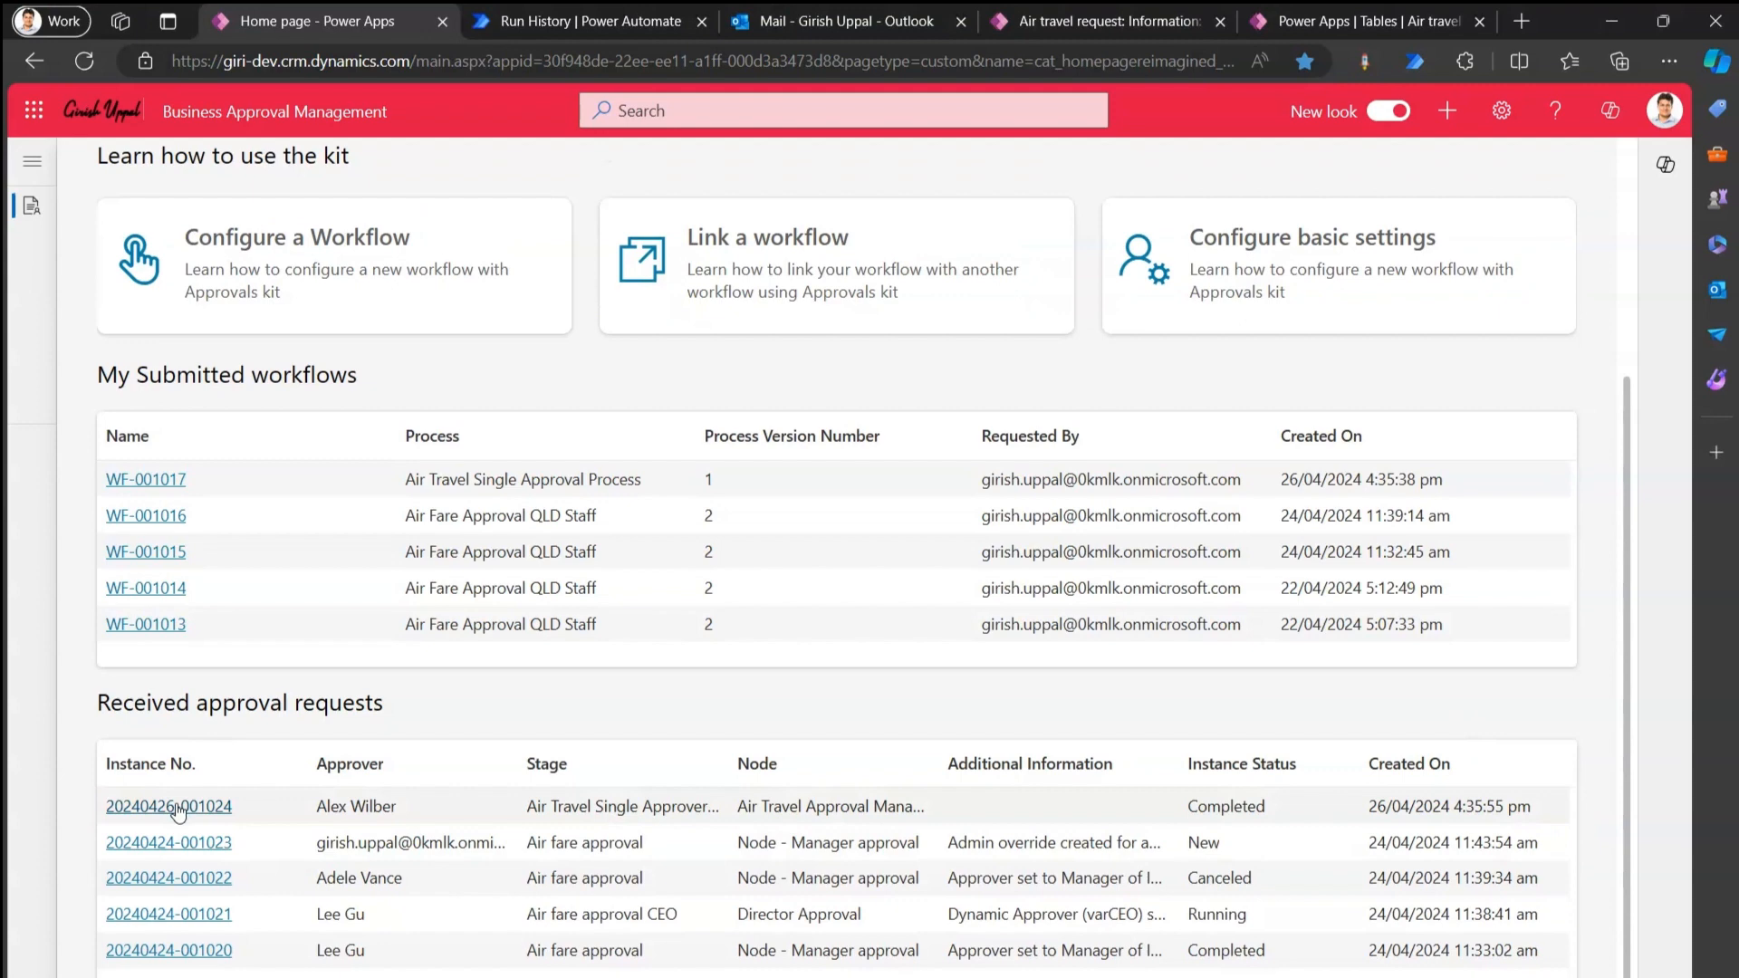
left_click(178, 812)
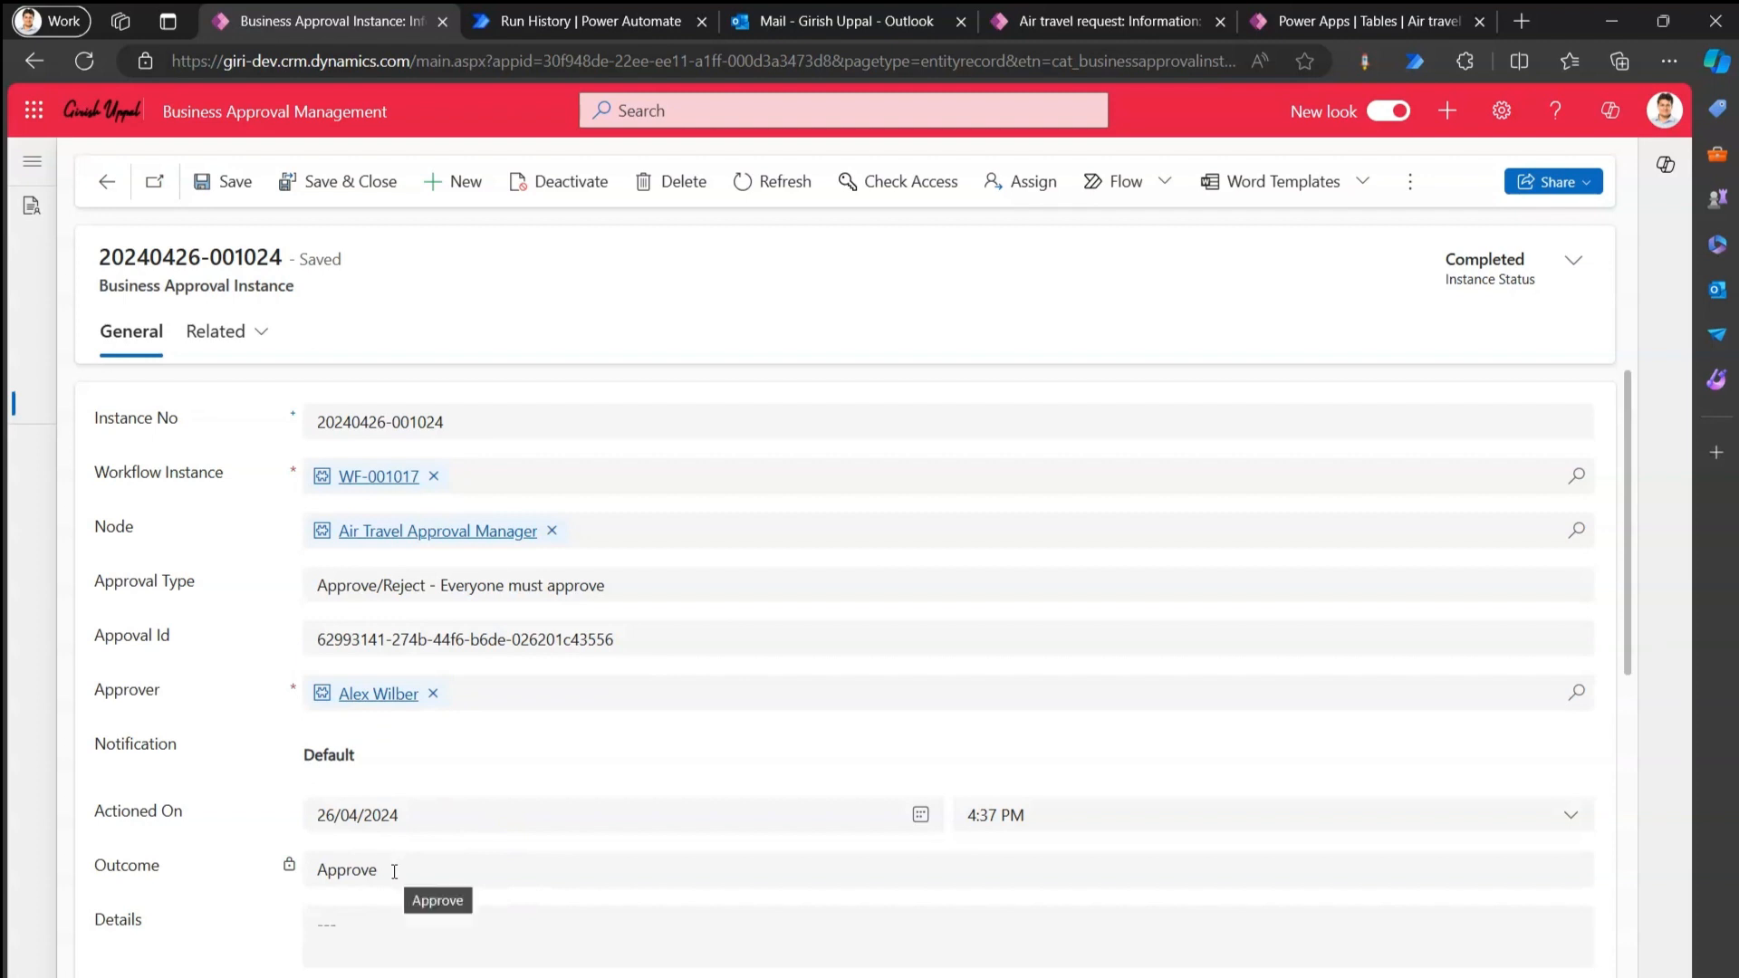
Review the recorded Approve outcome and approver comment, then return to the Air travel request tab.
left_click_drag(387, 855, 322, 872)
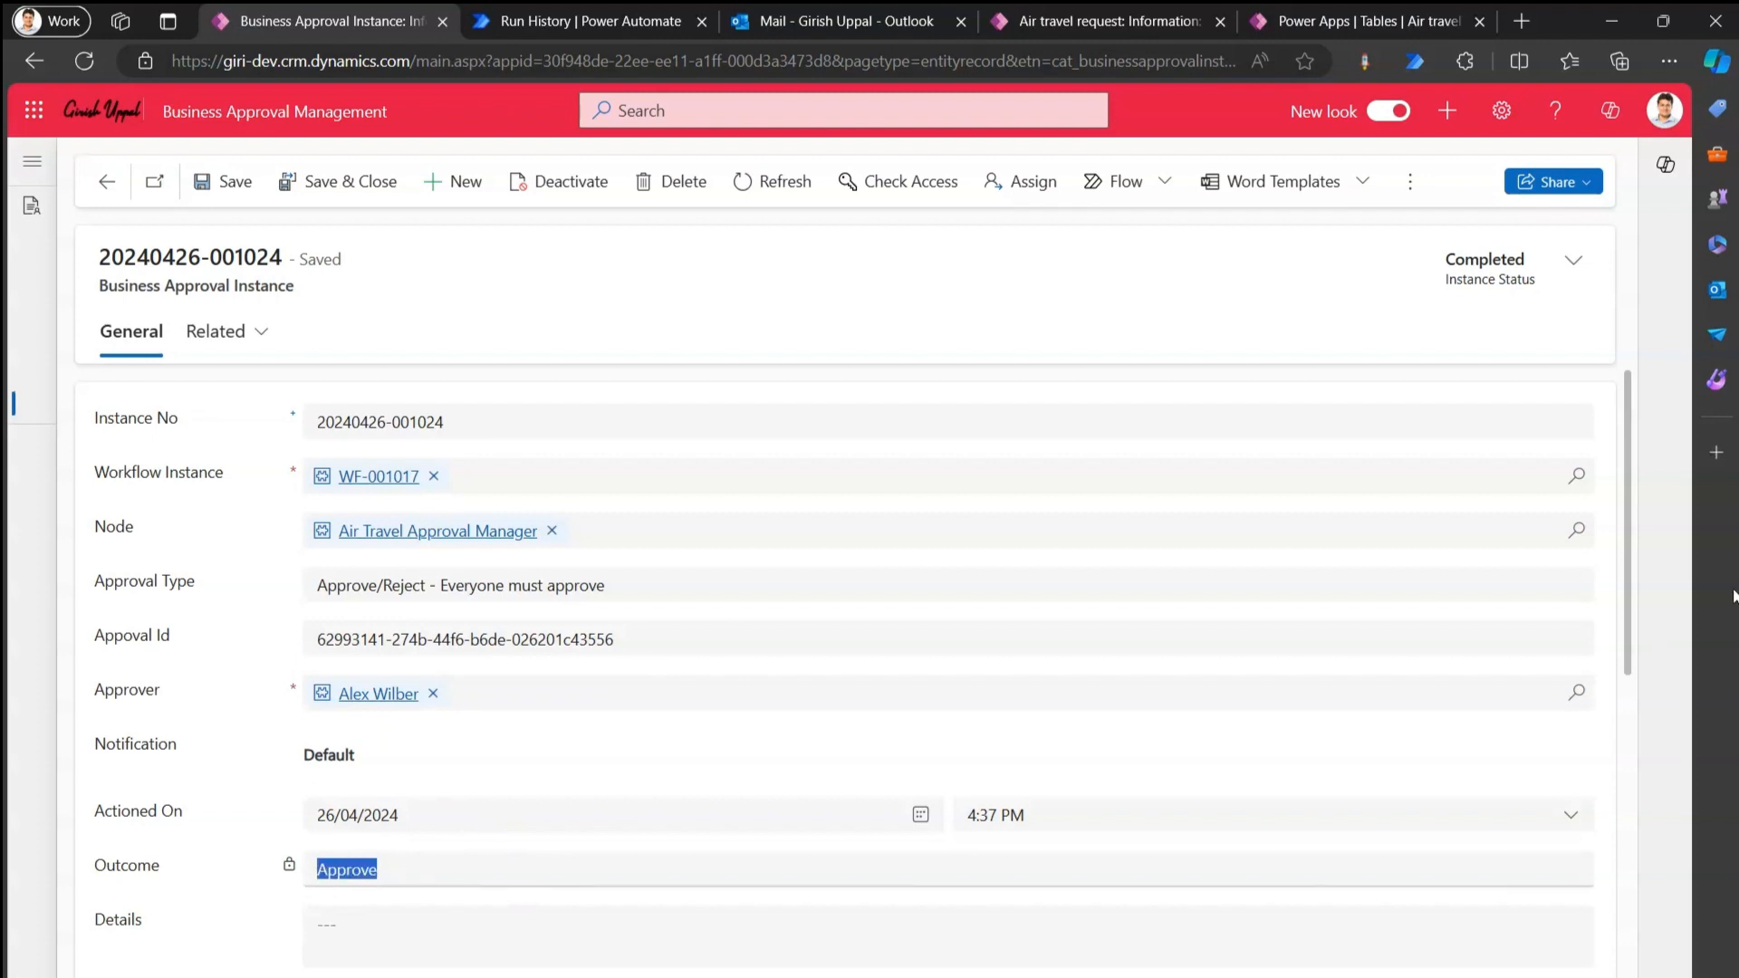
left_click_drag(1630, 598, 1631, 816)
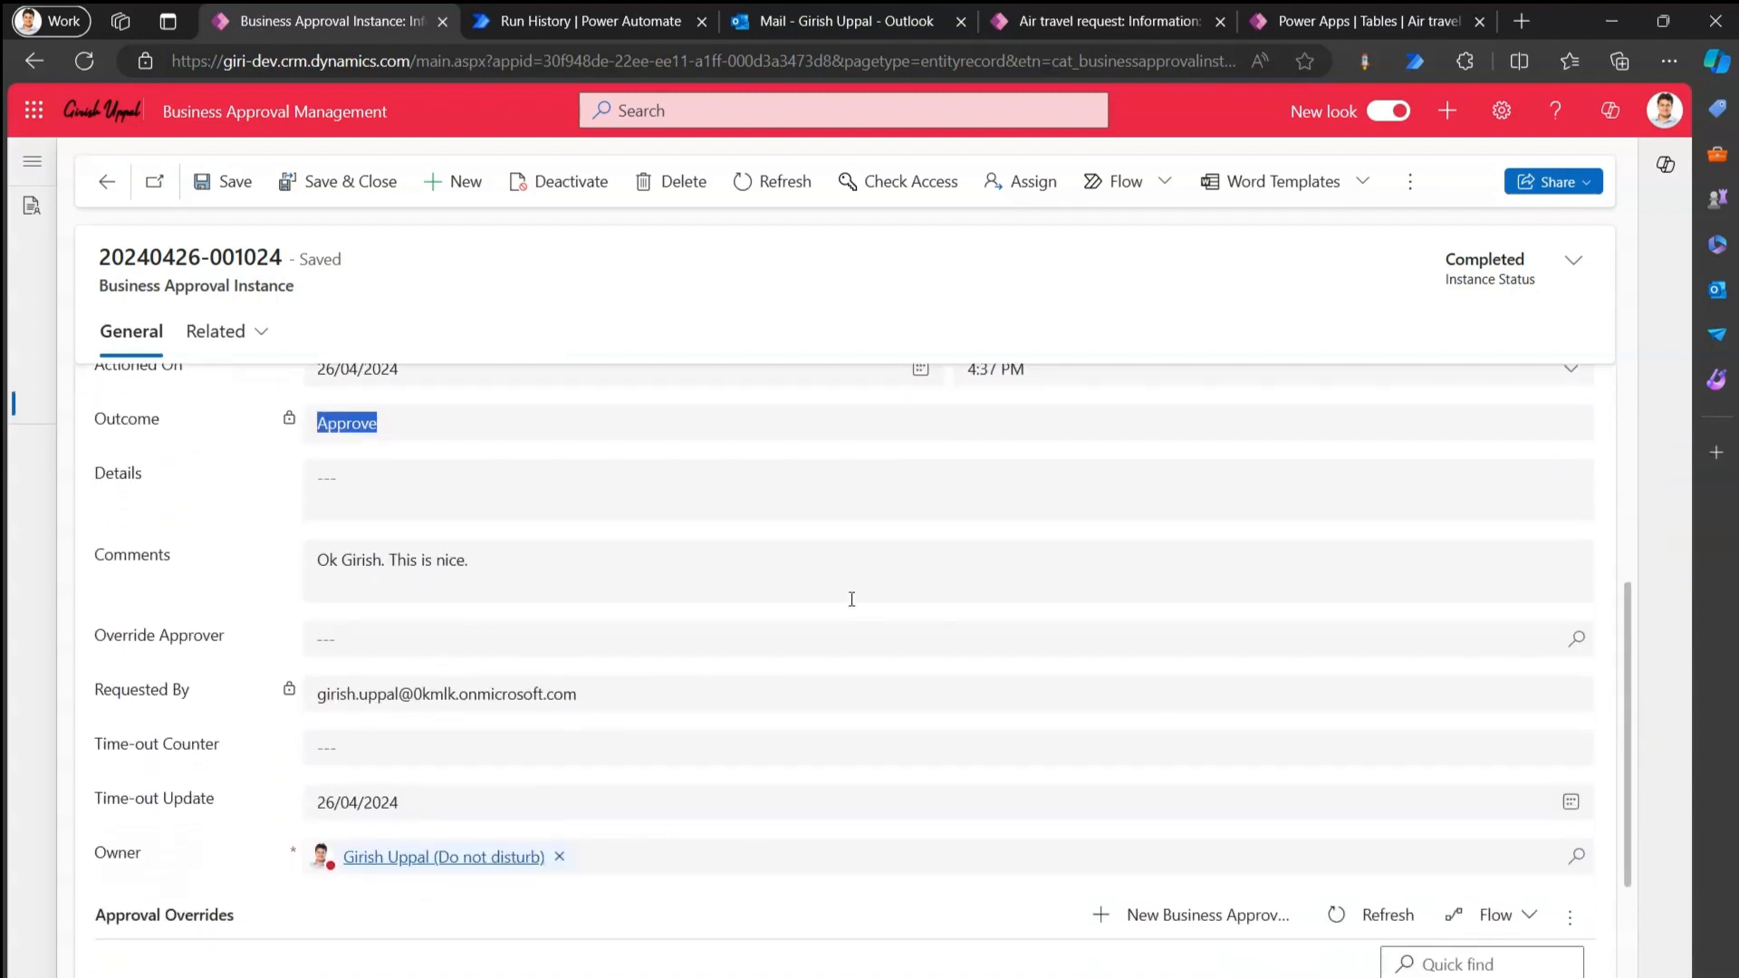
left_click_drag(528, 567, 280, 577)
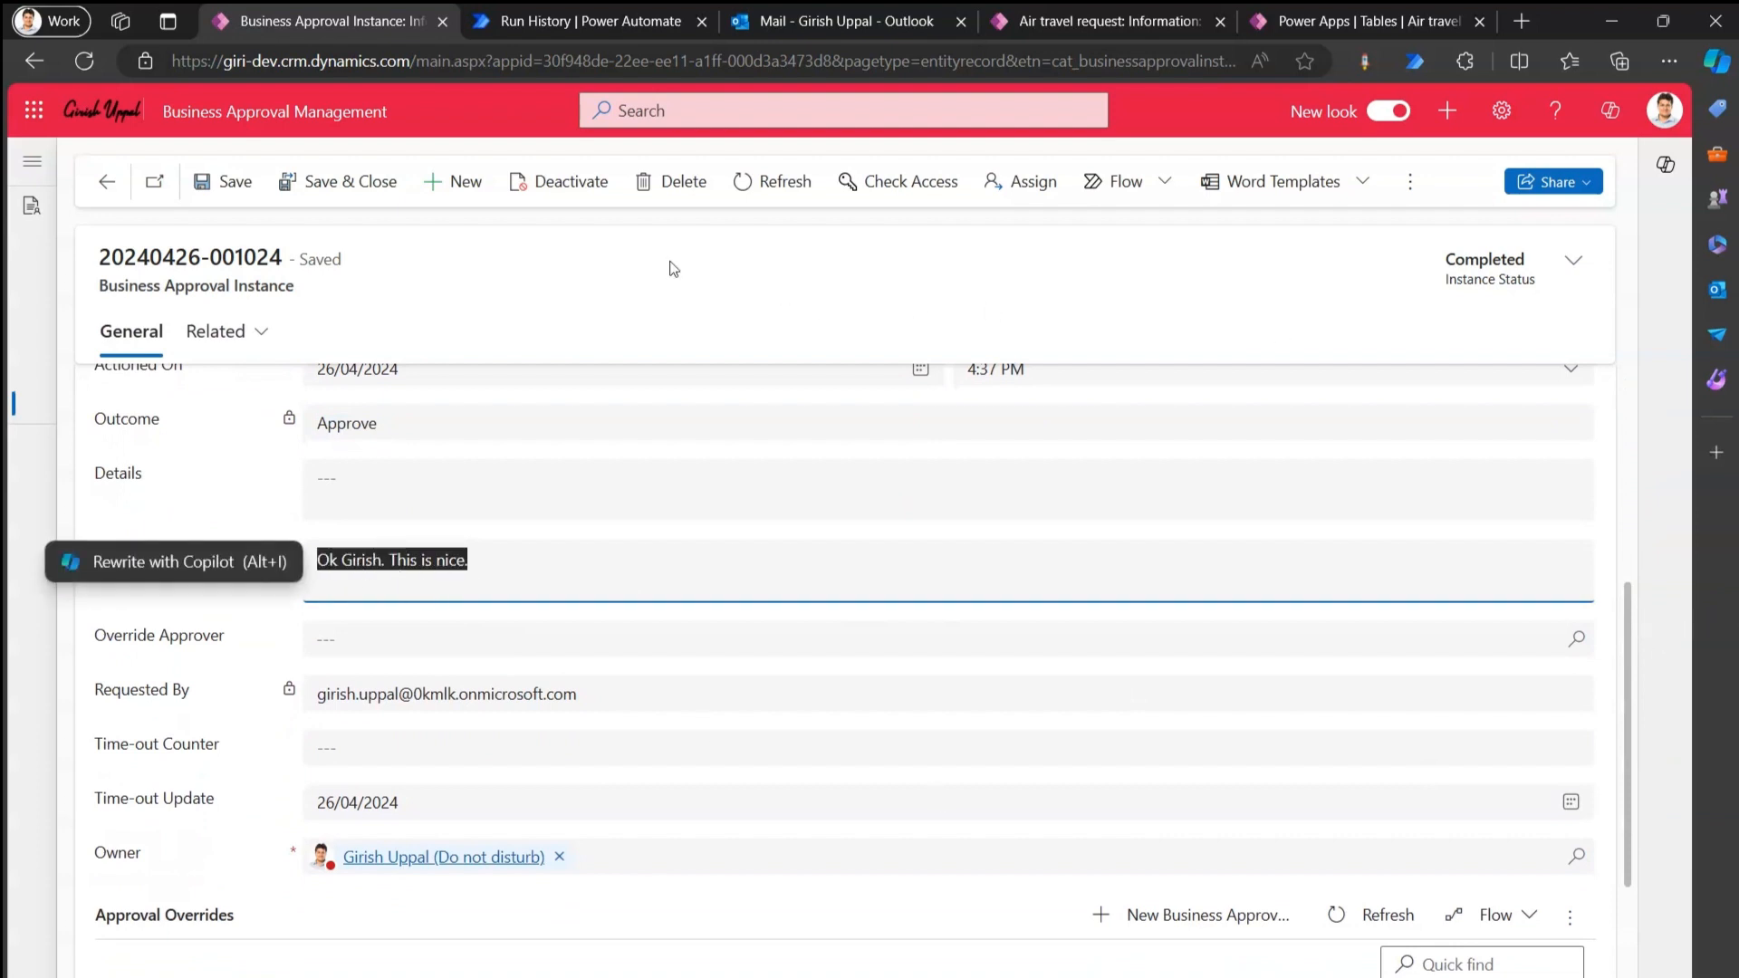
left_click(1056, 20)
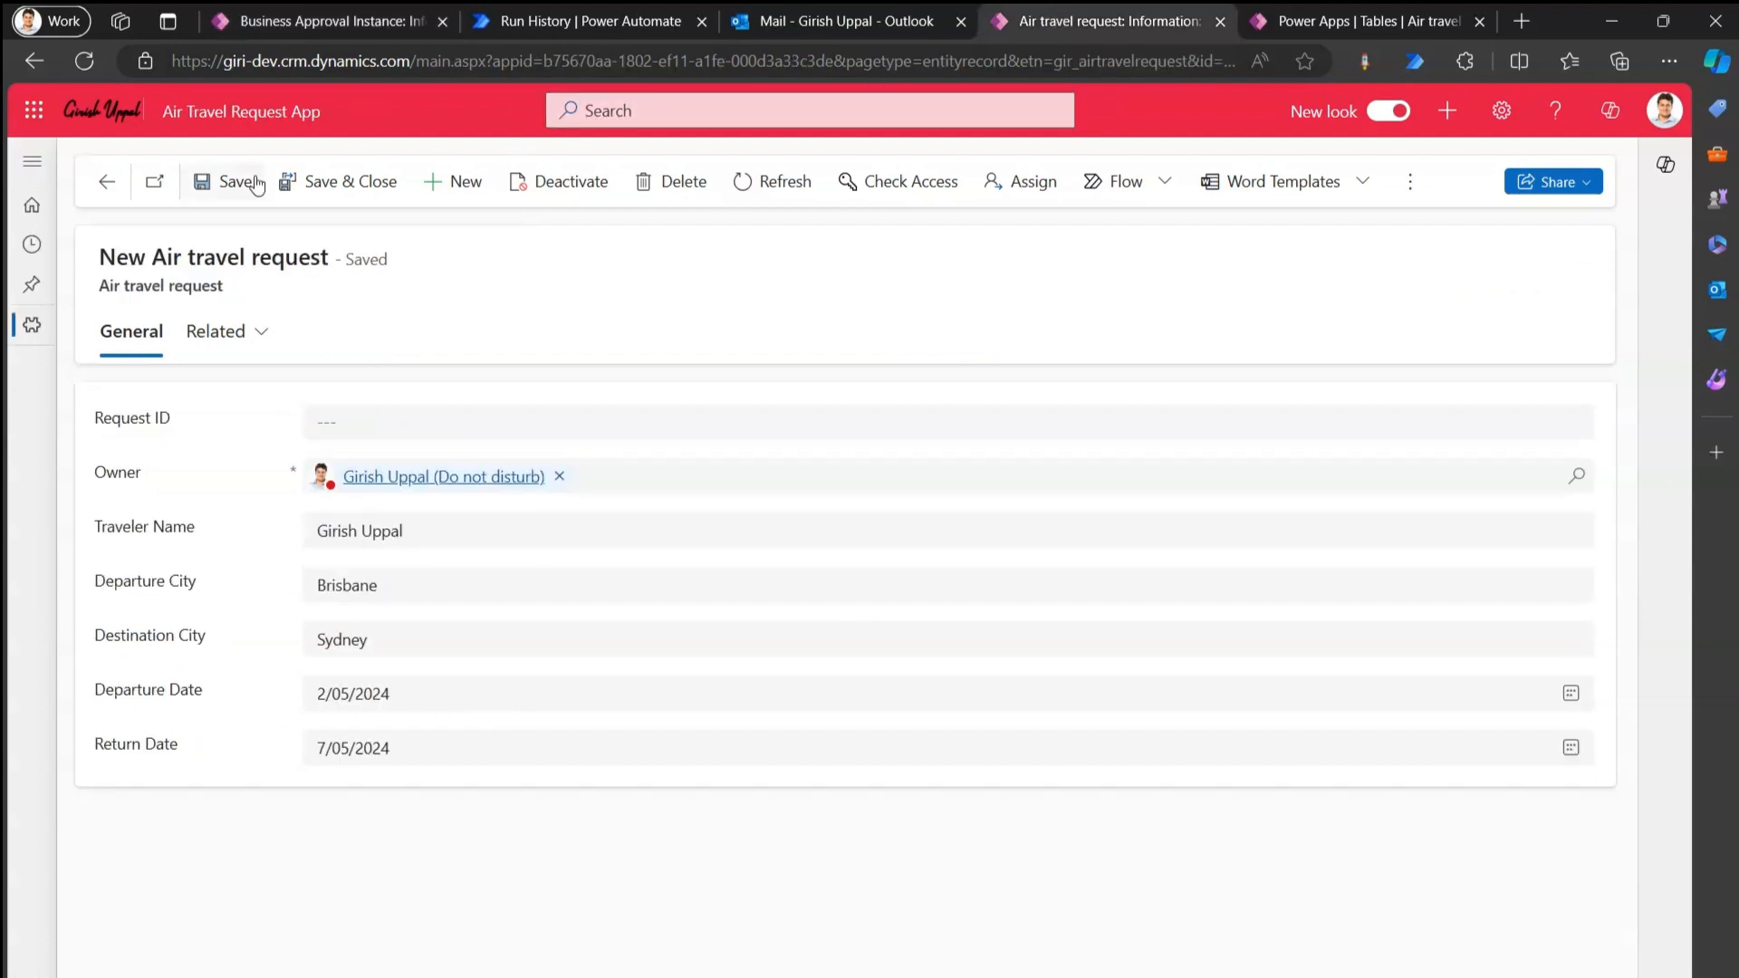
Start a new air travel request with the traveller's name, Brisbane to Las Vegas.
left_click(451, 185)
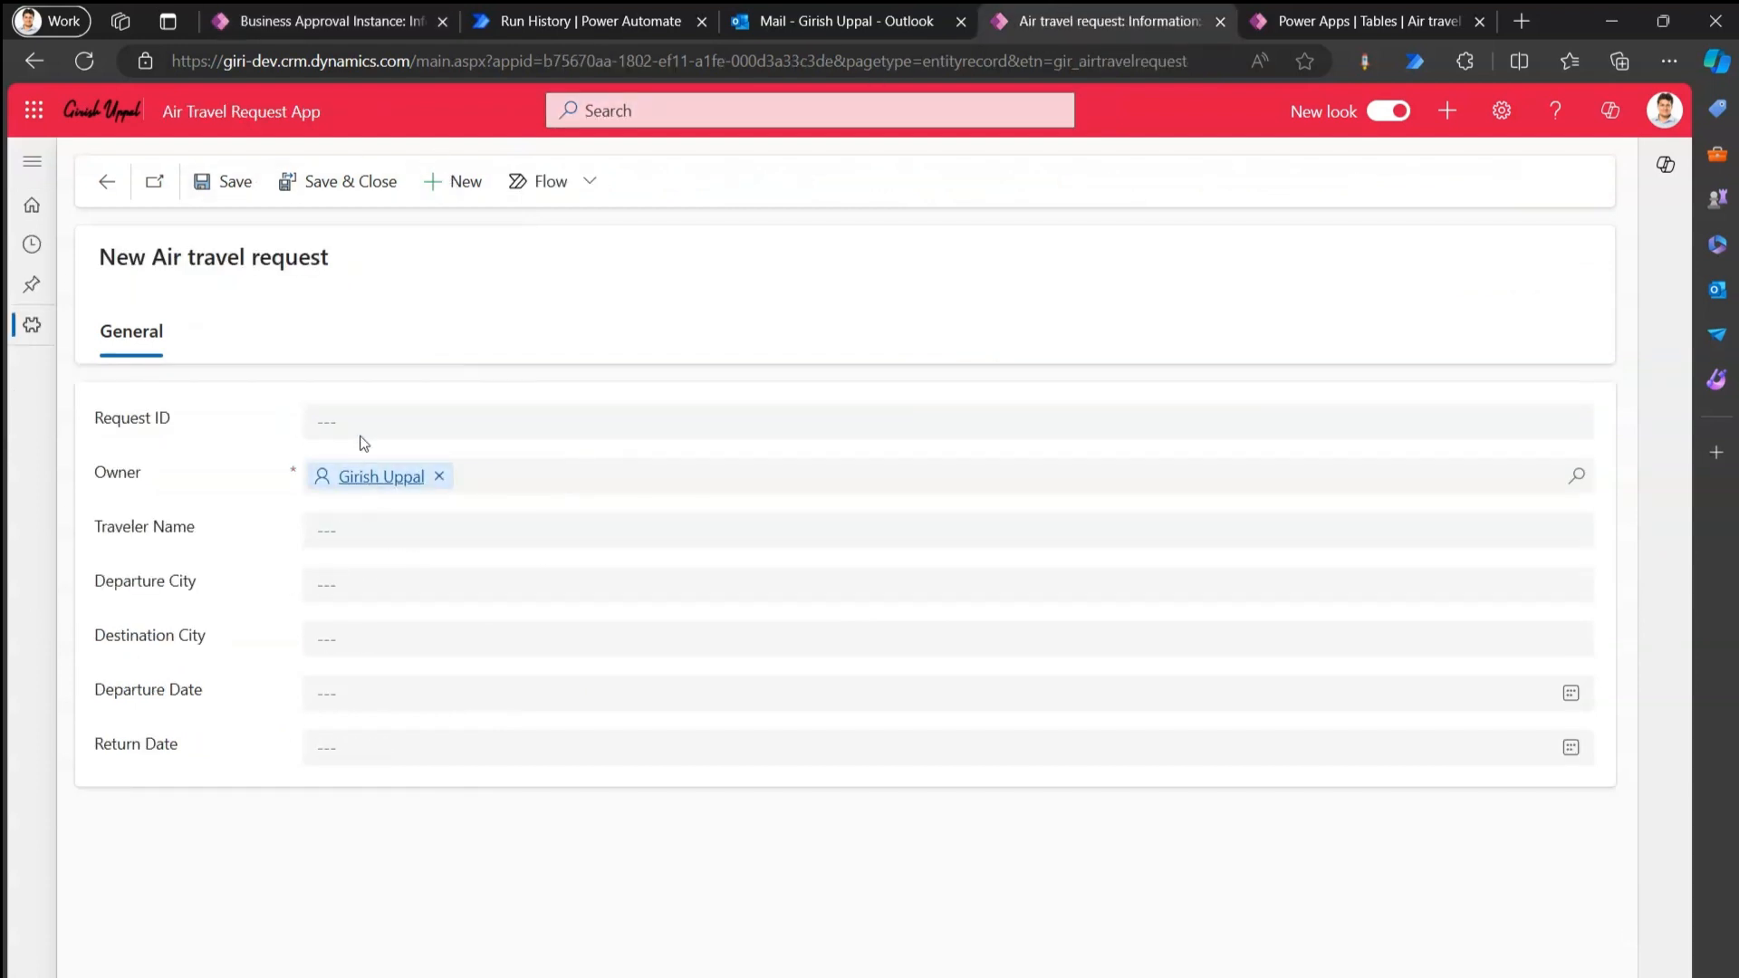
left_click(357, 534)
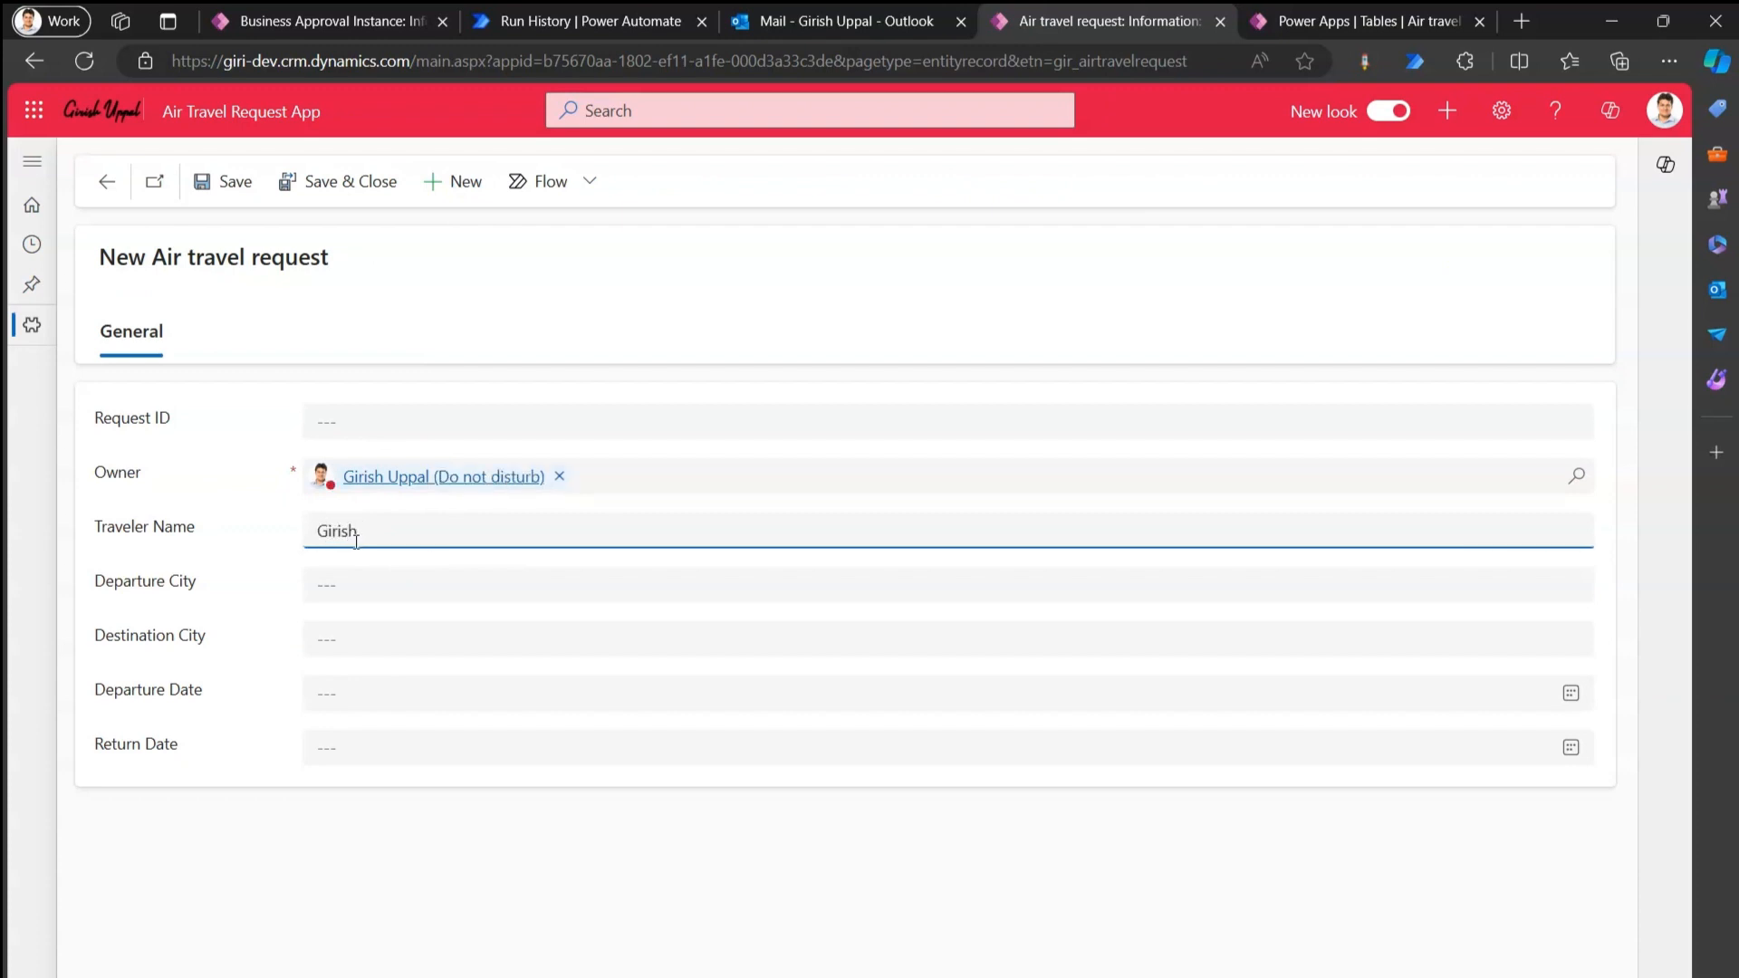
type("Girish")
key("Tab")
type("Bris")
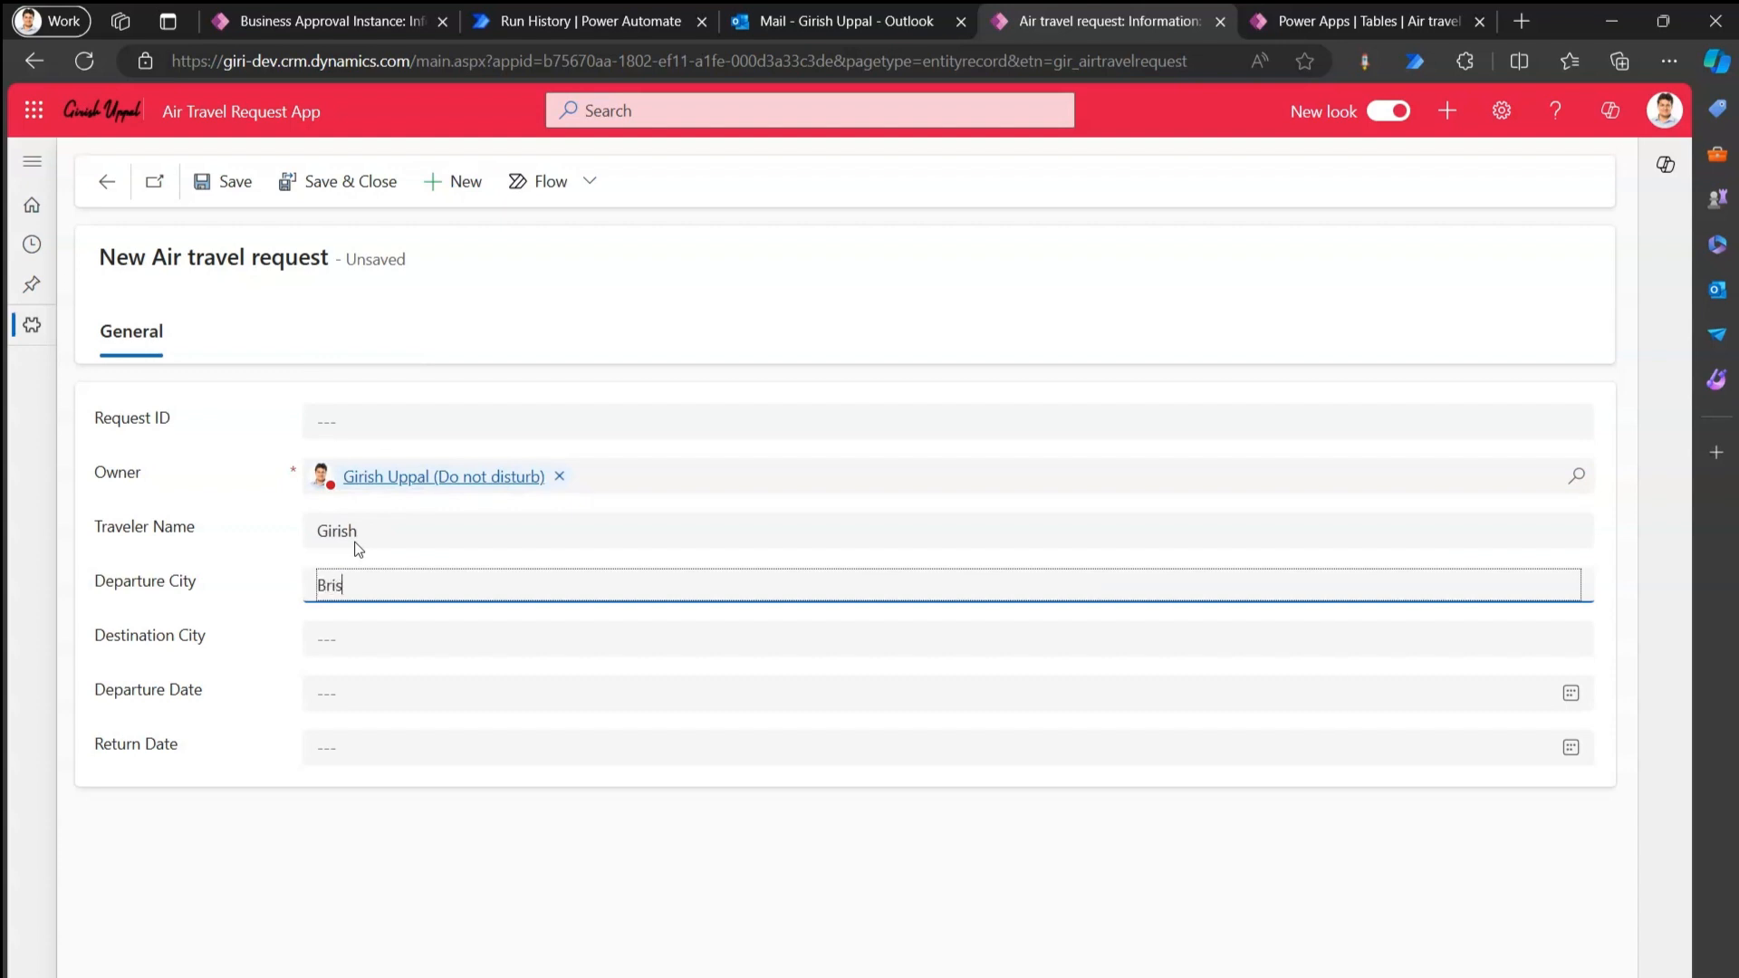
type("bane")
key("Tab")
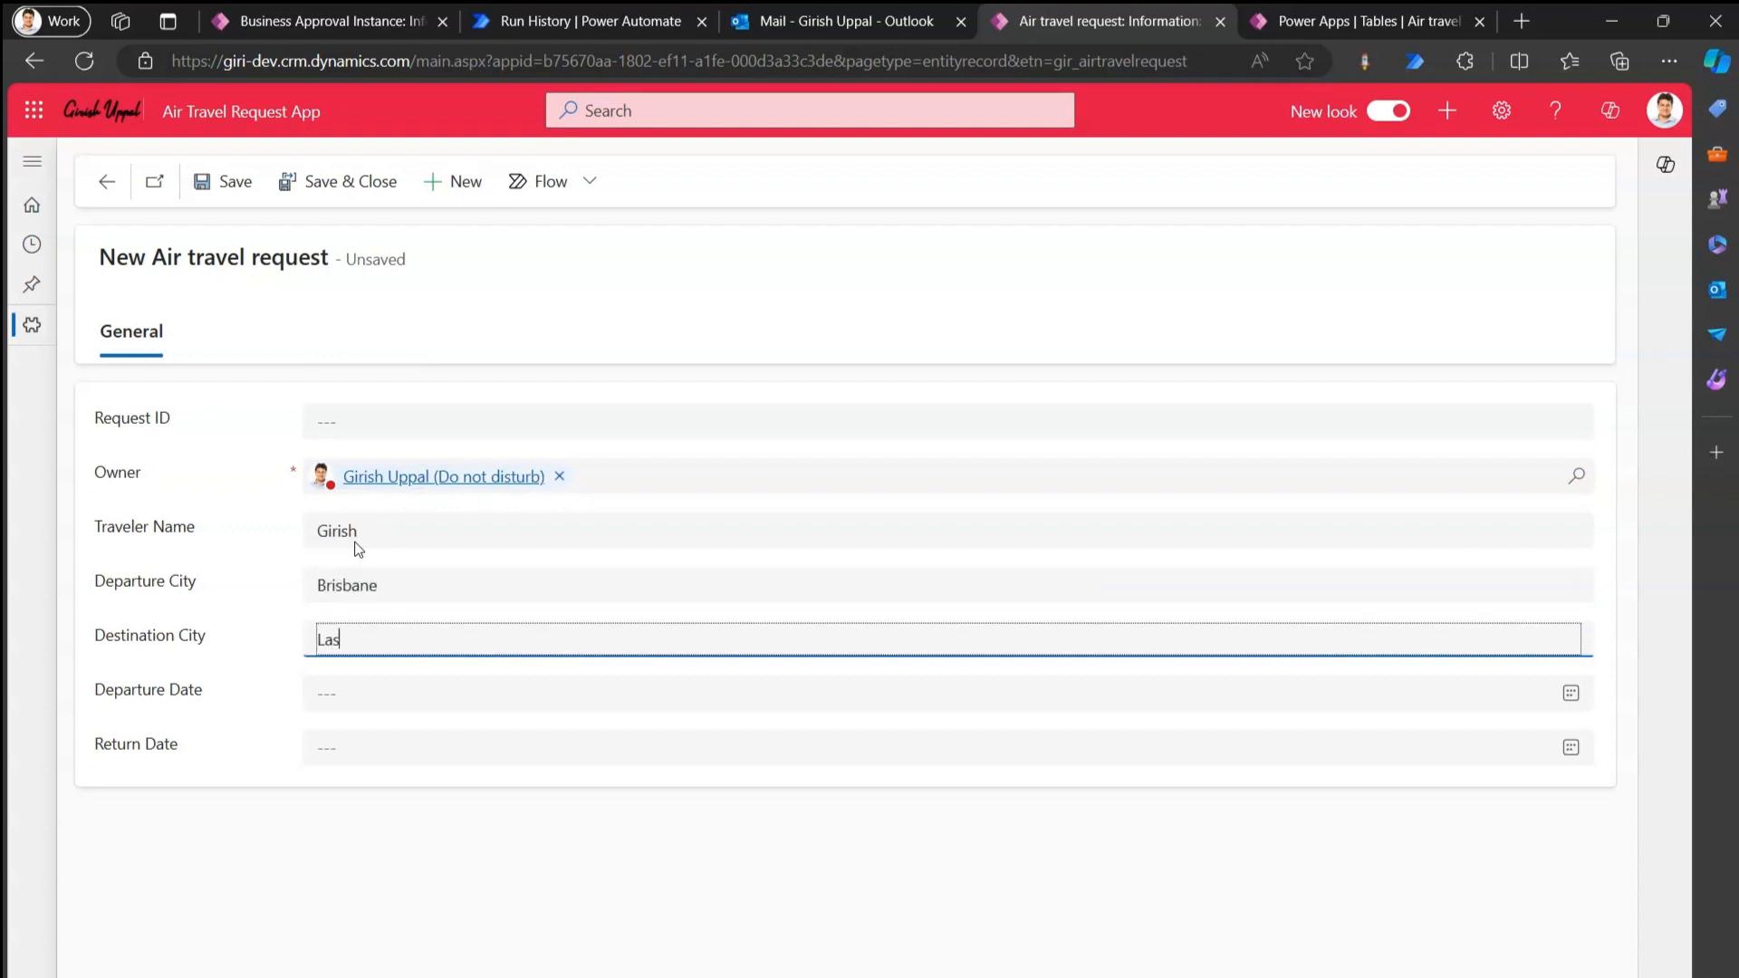
type("Las Vegas")
Set departure to 7/08/2024 and return to 26/09/2024, then save the request.
left_click(1571, 693)
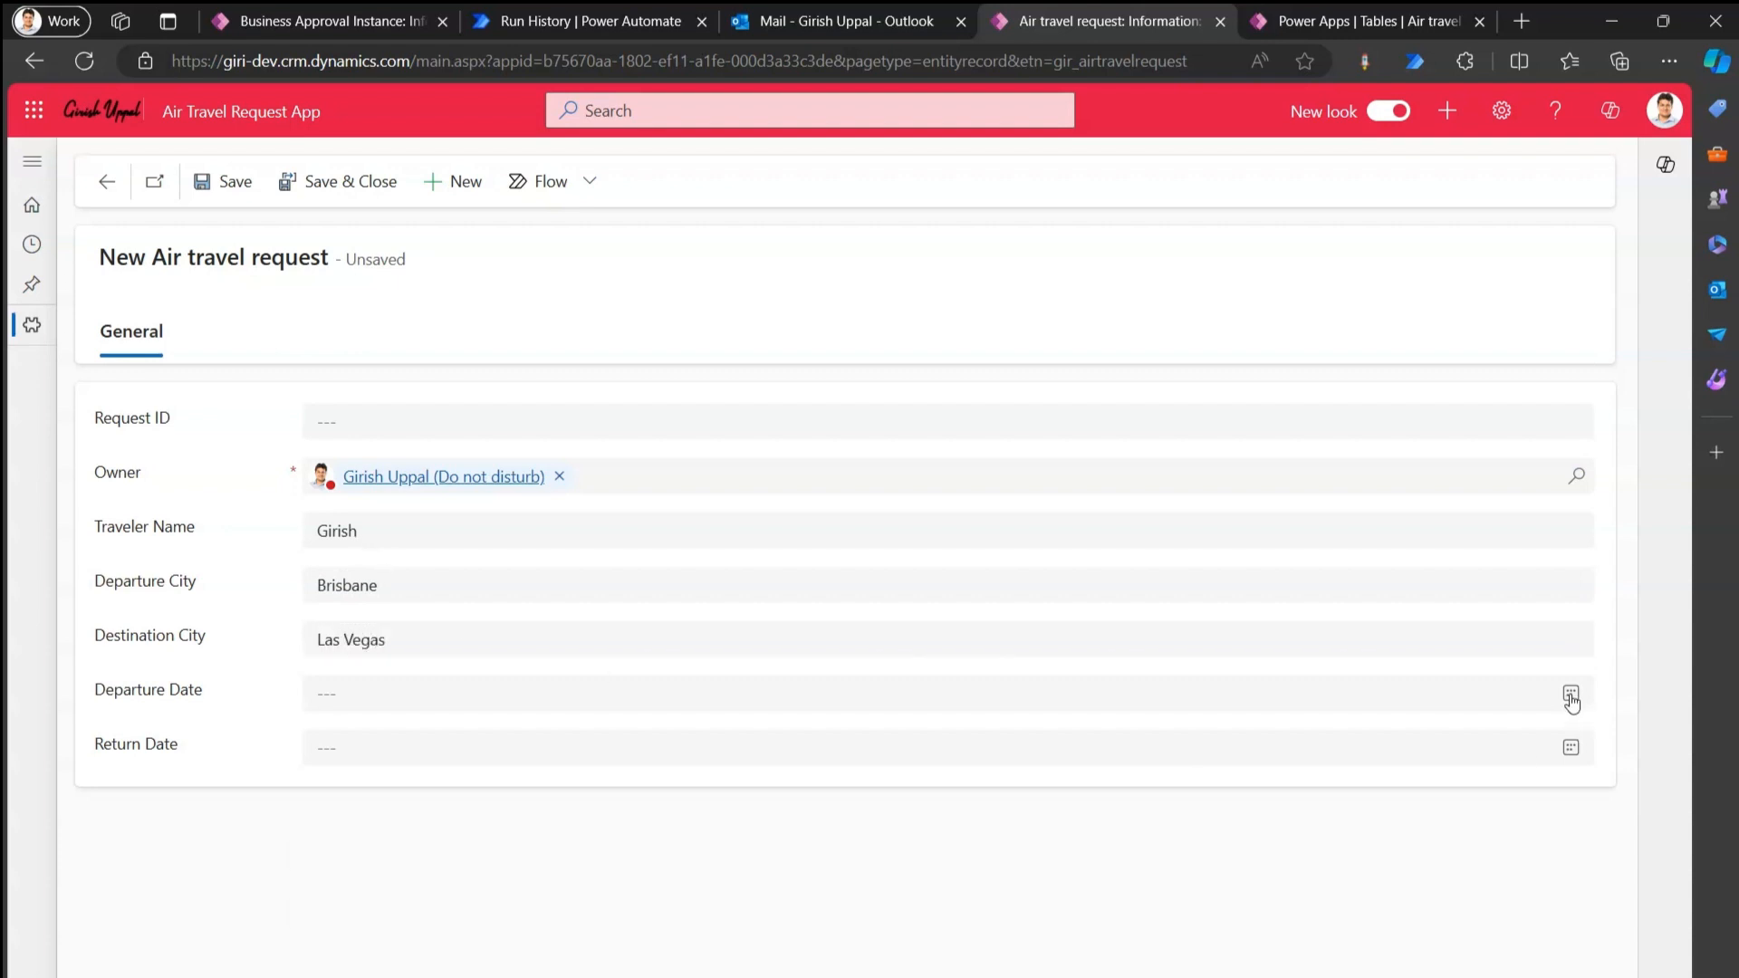
left_click(523, 740)
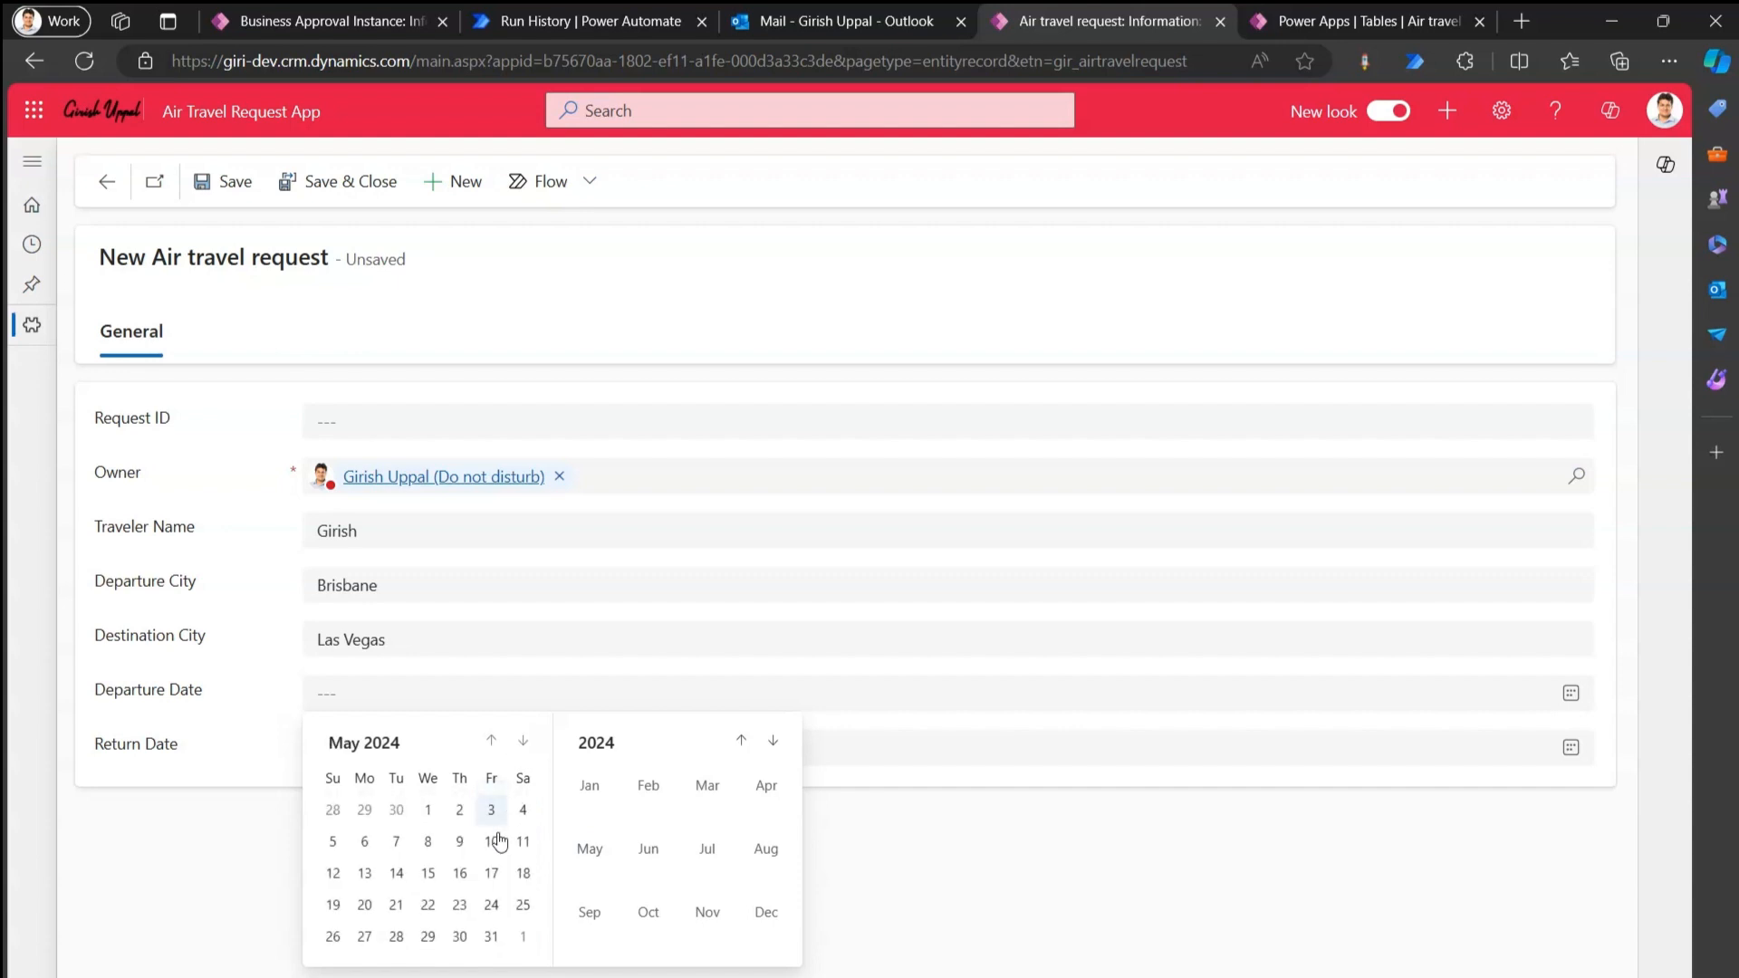
left_click(523, 740)
left_click(523, 740)
left_click(522, 740)
left_click(428, 842)
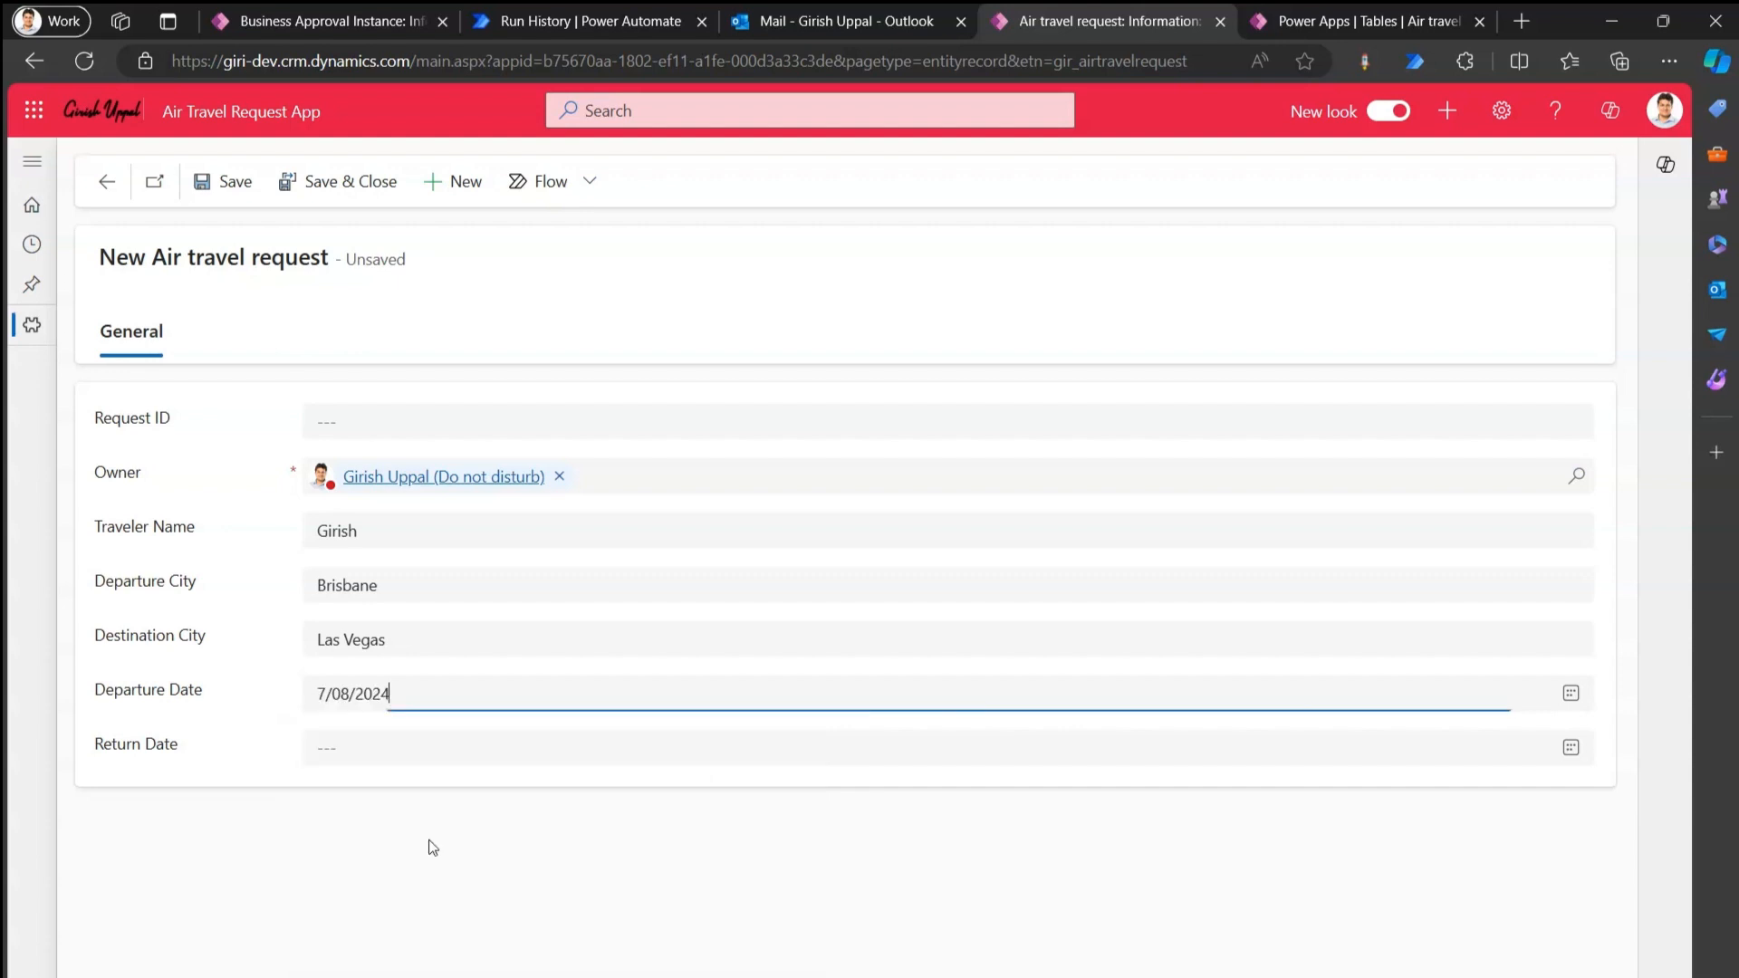
left_click(1571, 747)
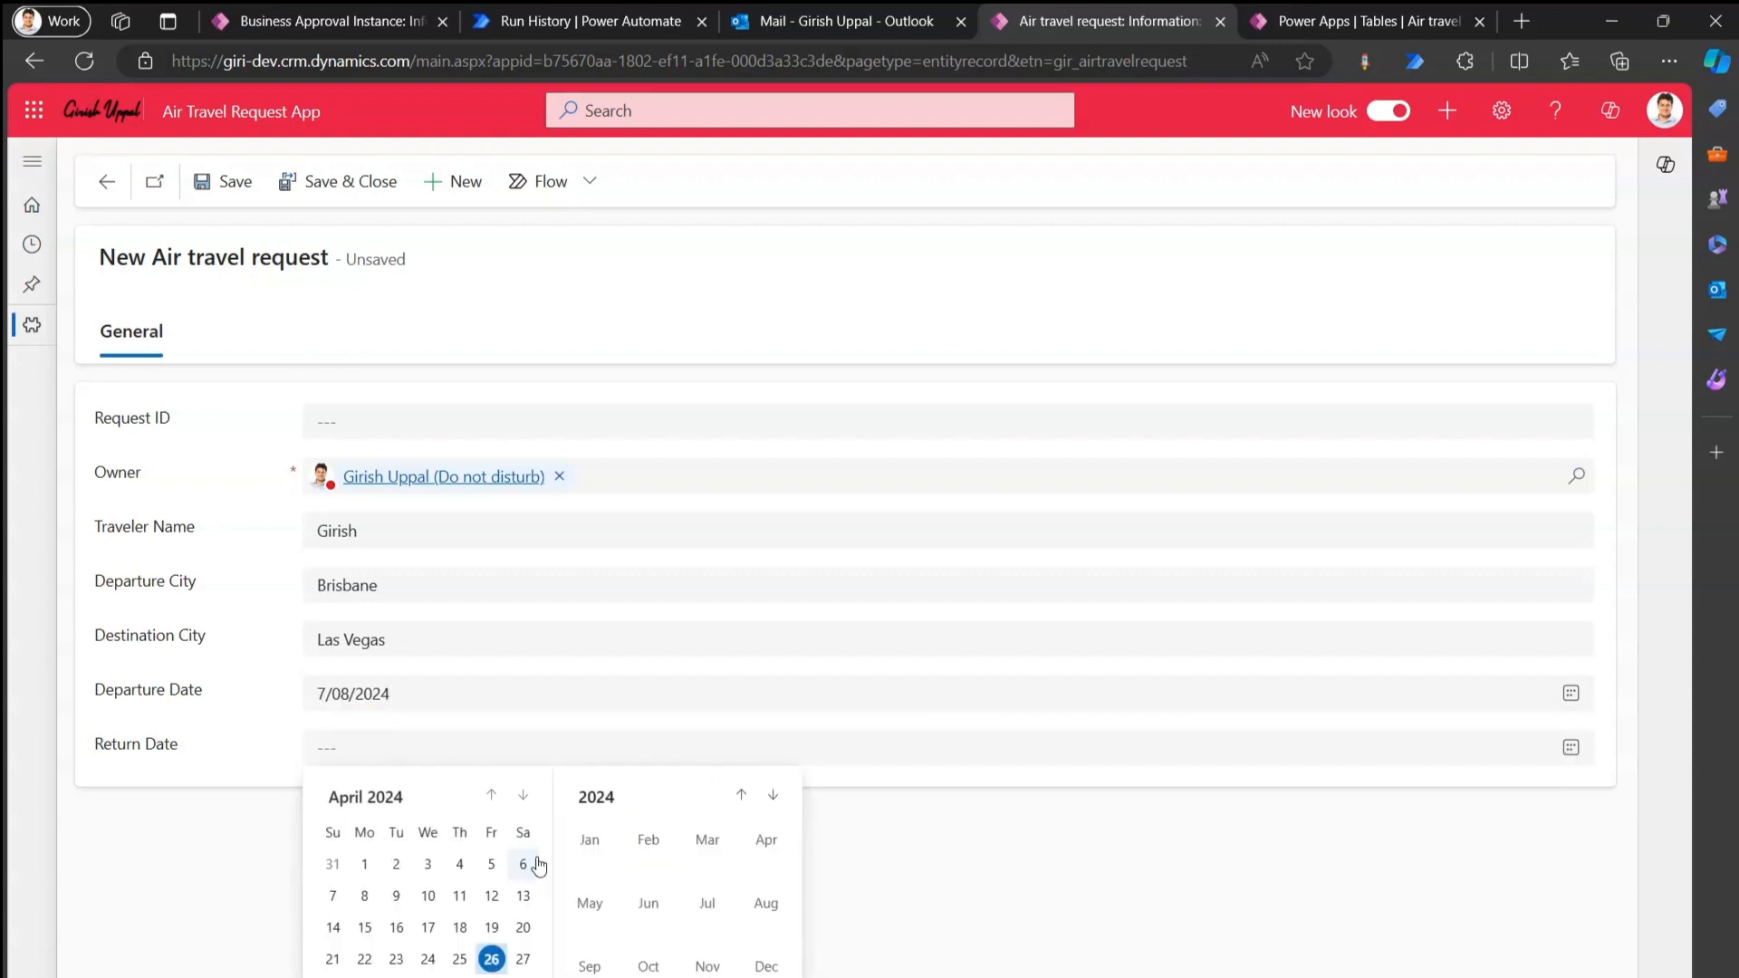
left_click(524, 796)
left_click(524, 796)
left_click(523, 796)
left_click(524, 796)
left_click(523, 796)
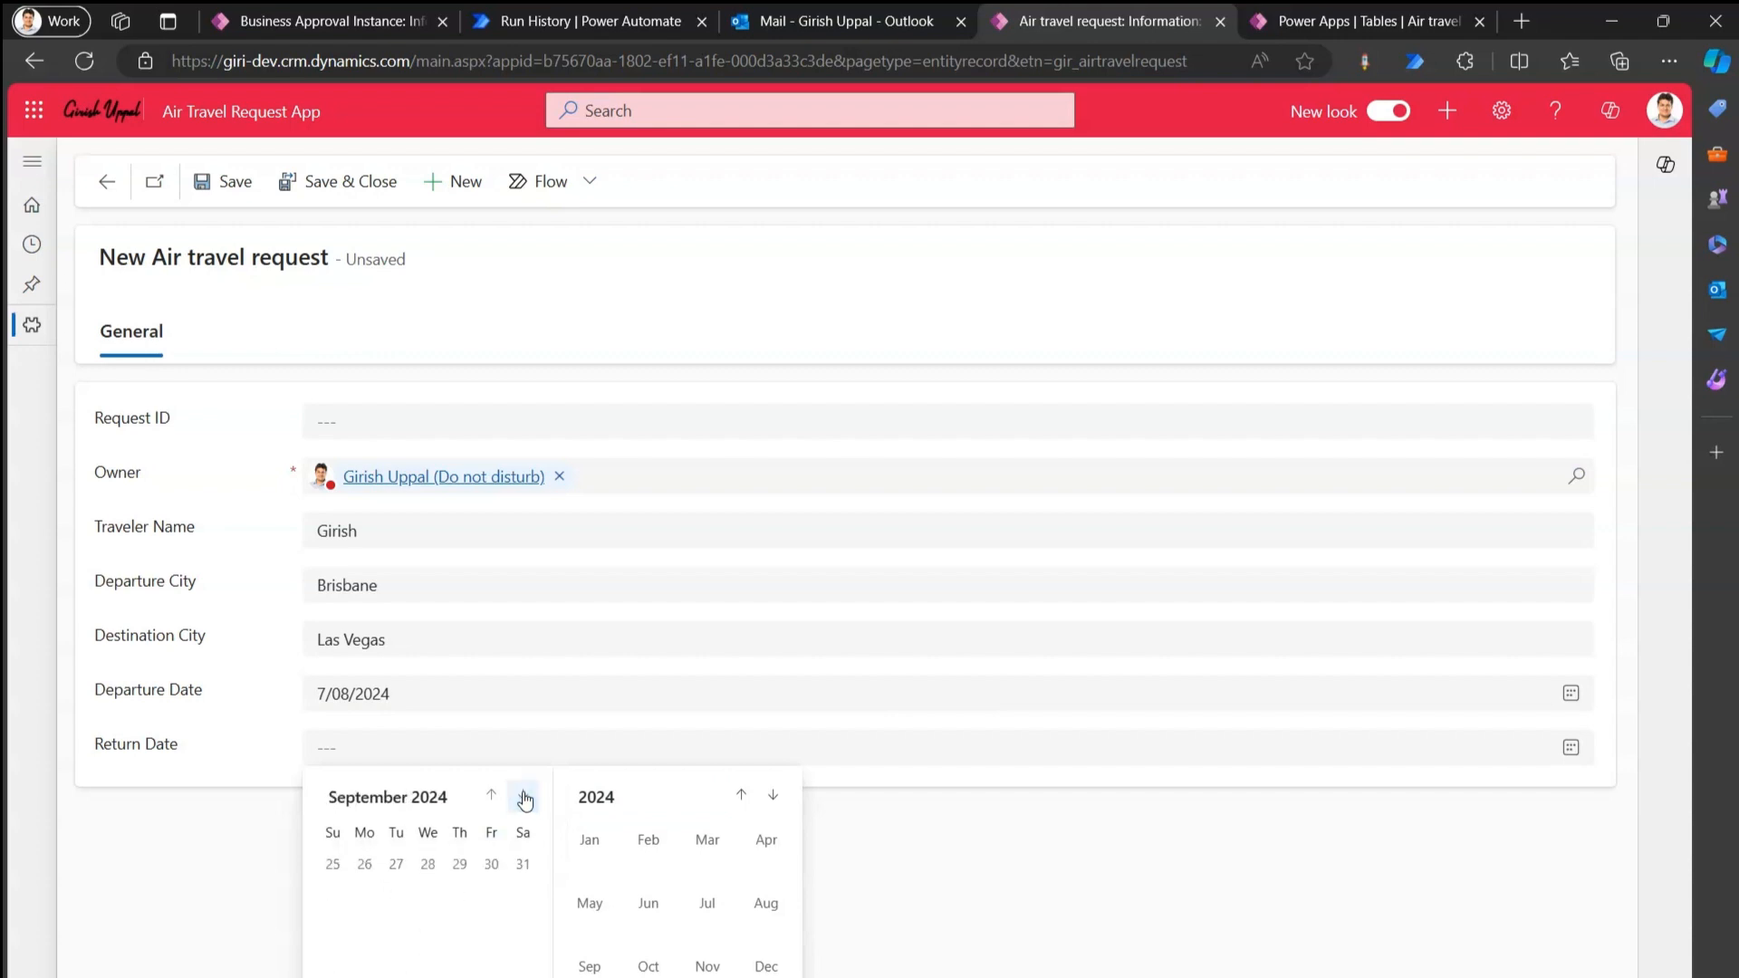
left_click(460, 960)
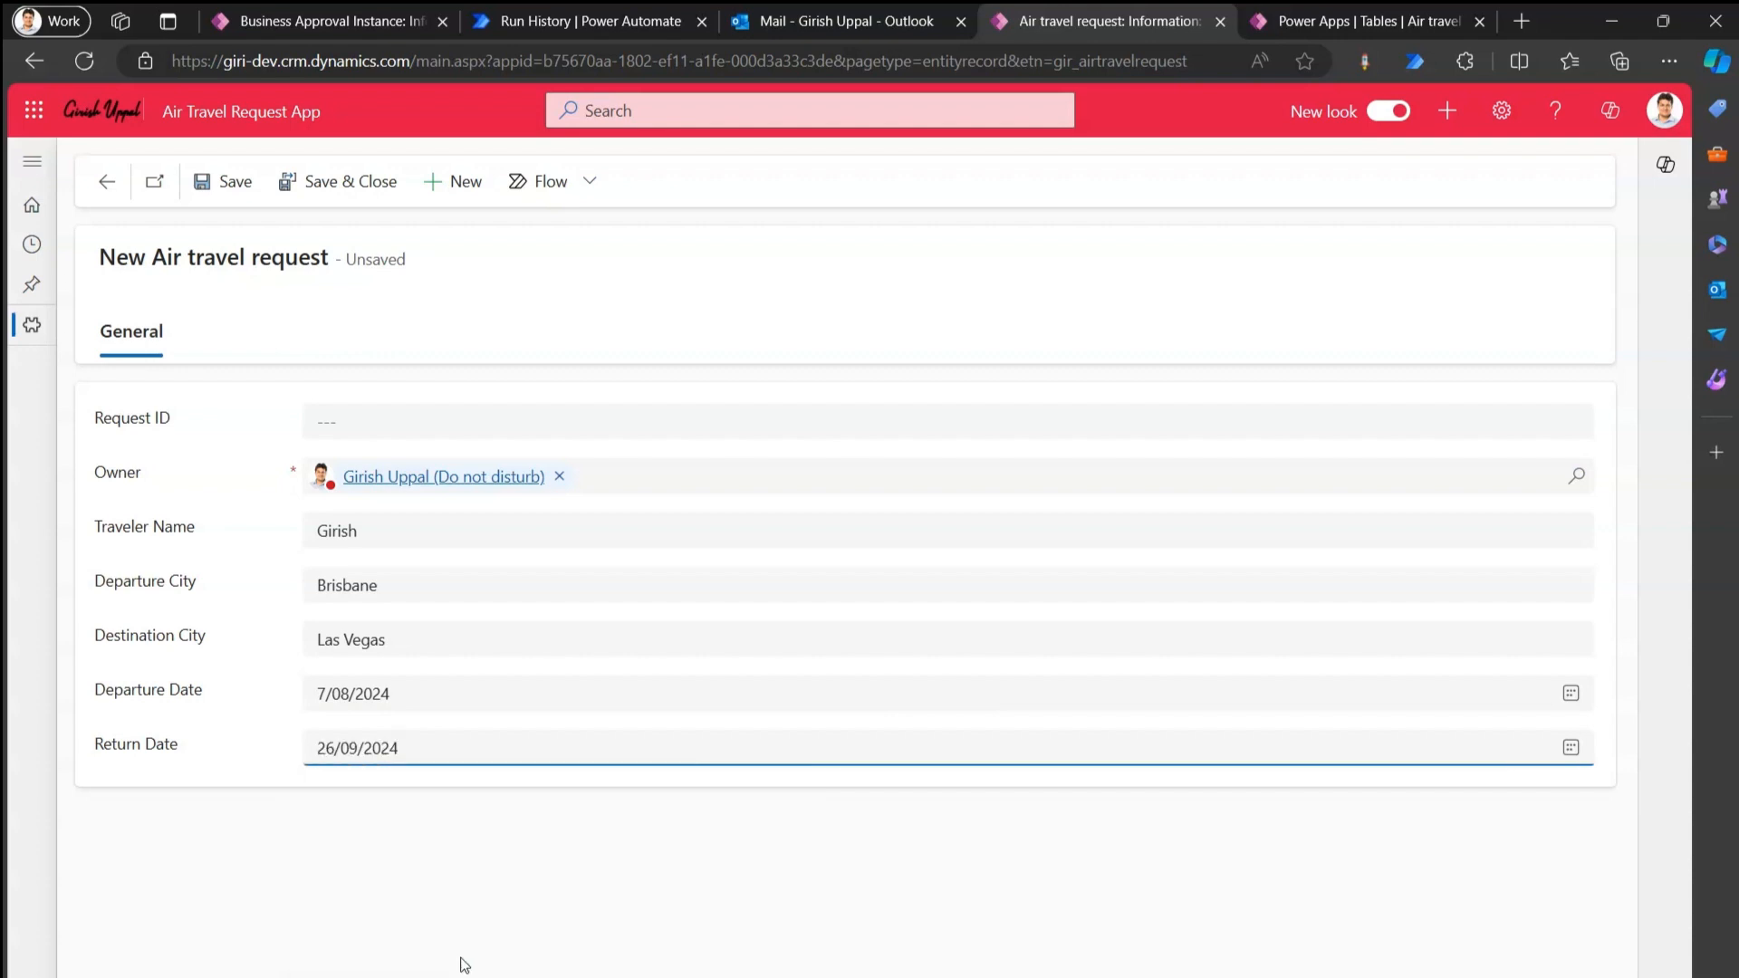
left_click(230, 180)
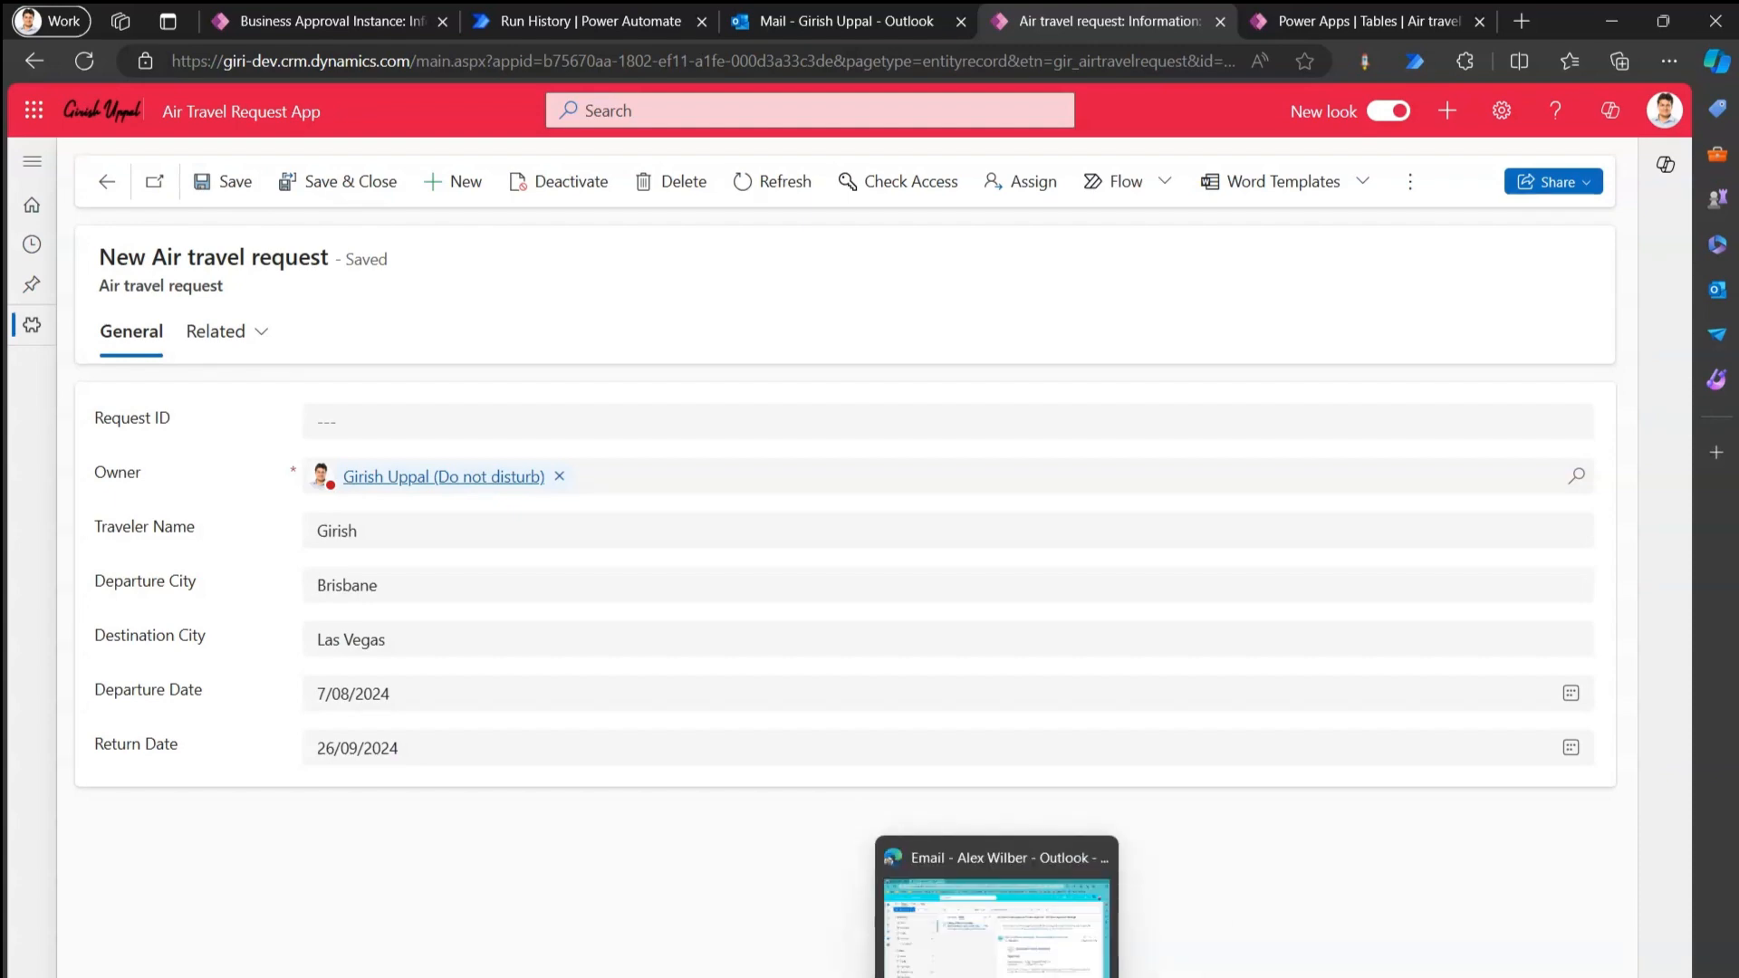
Reload the approver's Outlook mailbox and open the new 16:39 Air Travel approval email under Other.
left_click(996, 915)
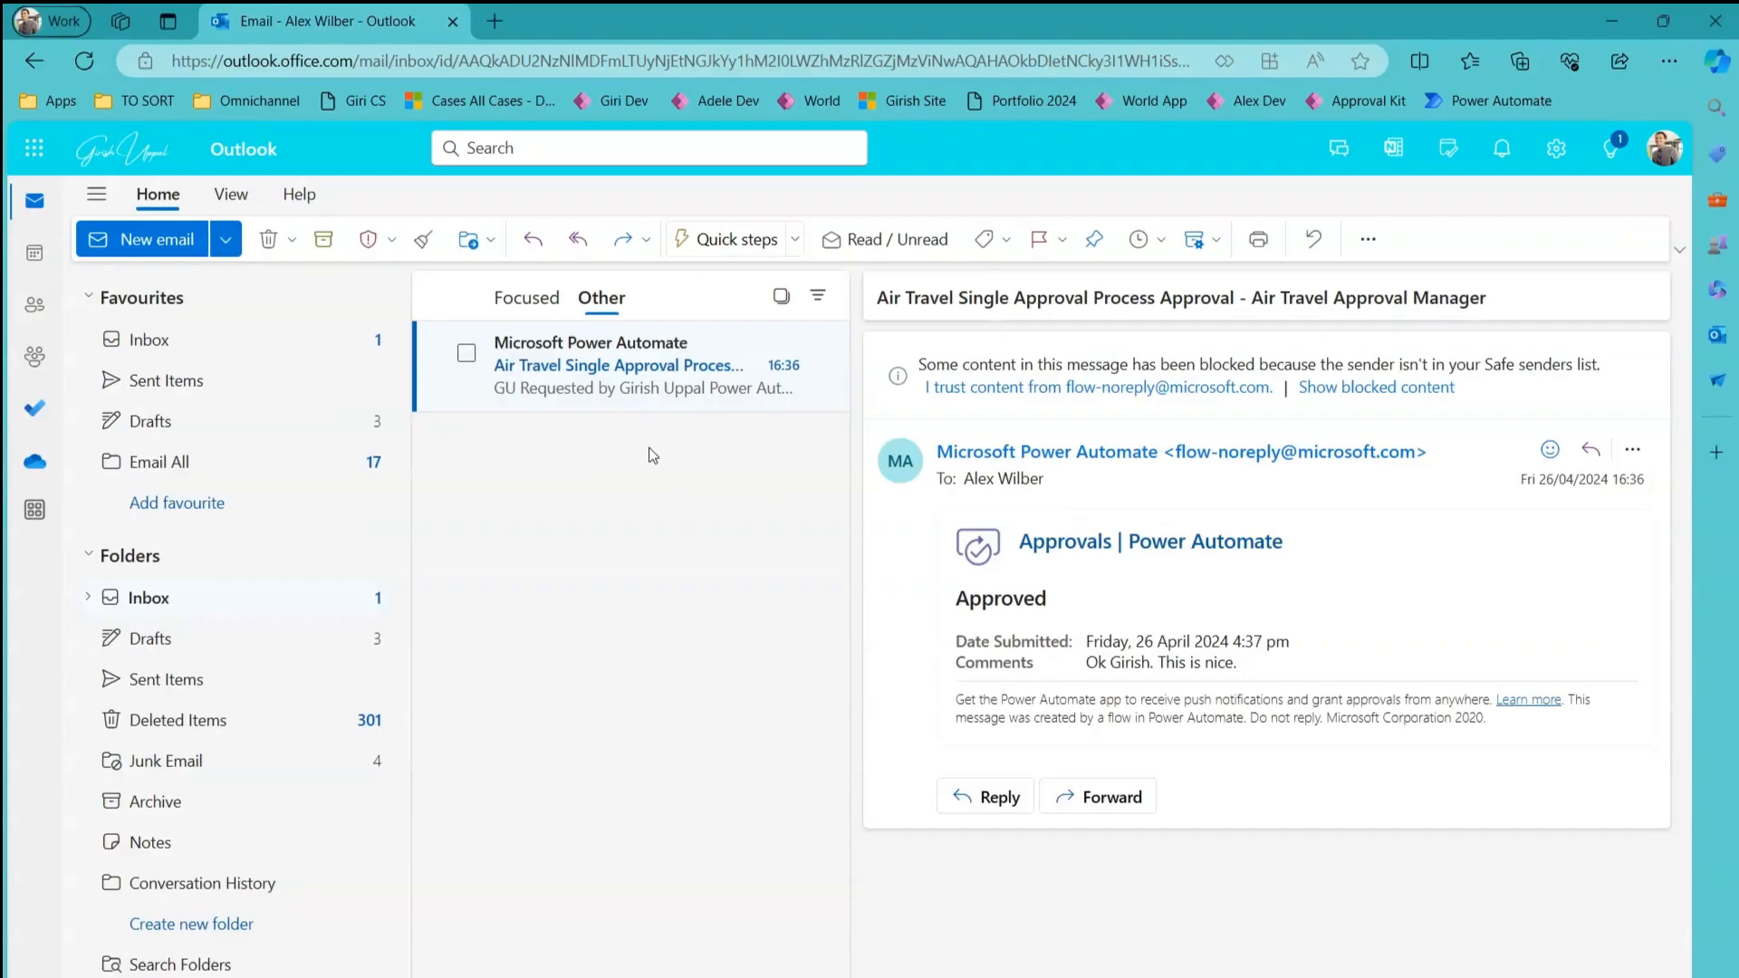
left_click(513, 304)
left_click(596, 303)
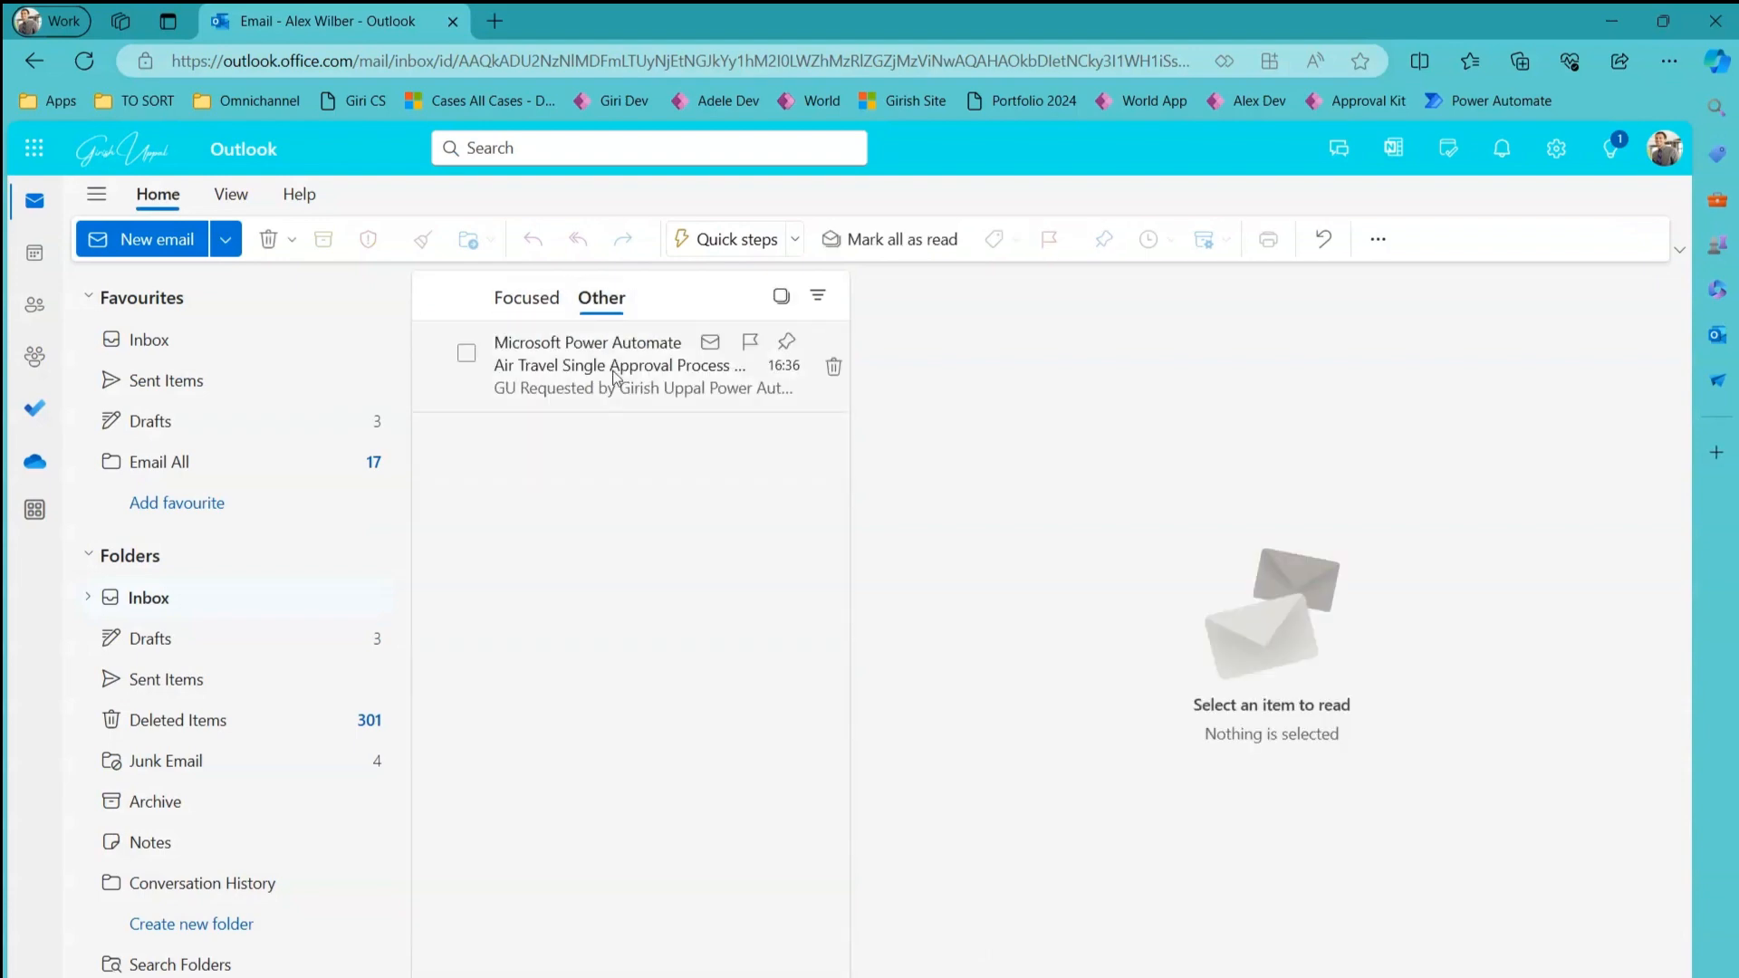
left_click(611, 375)
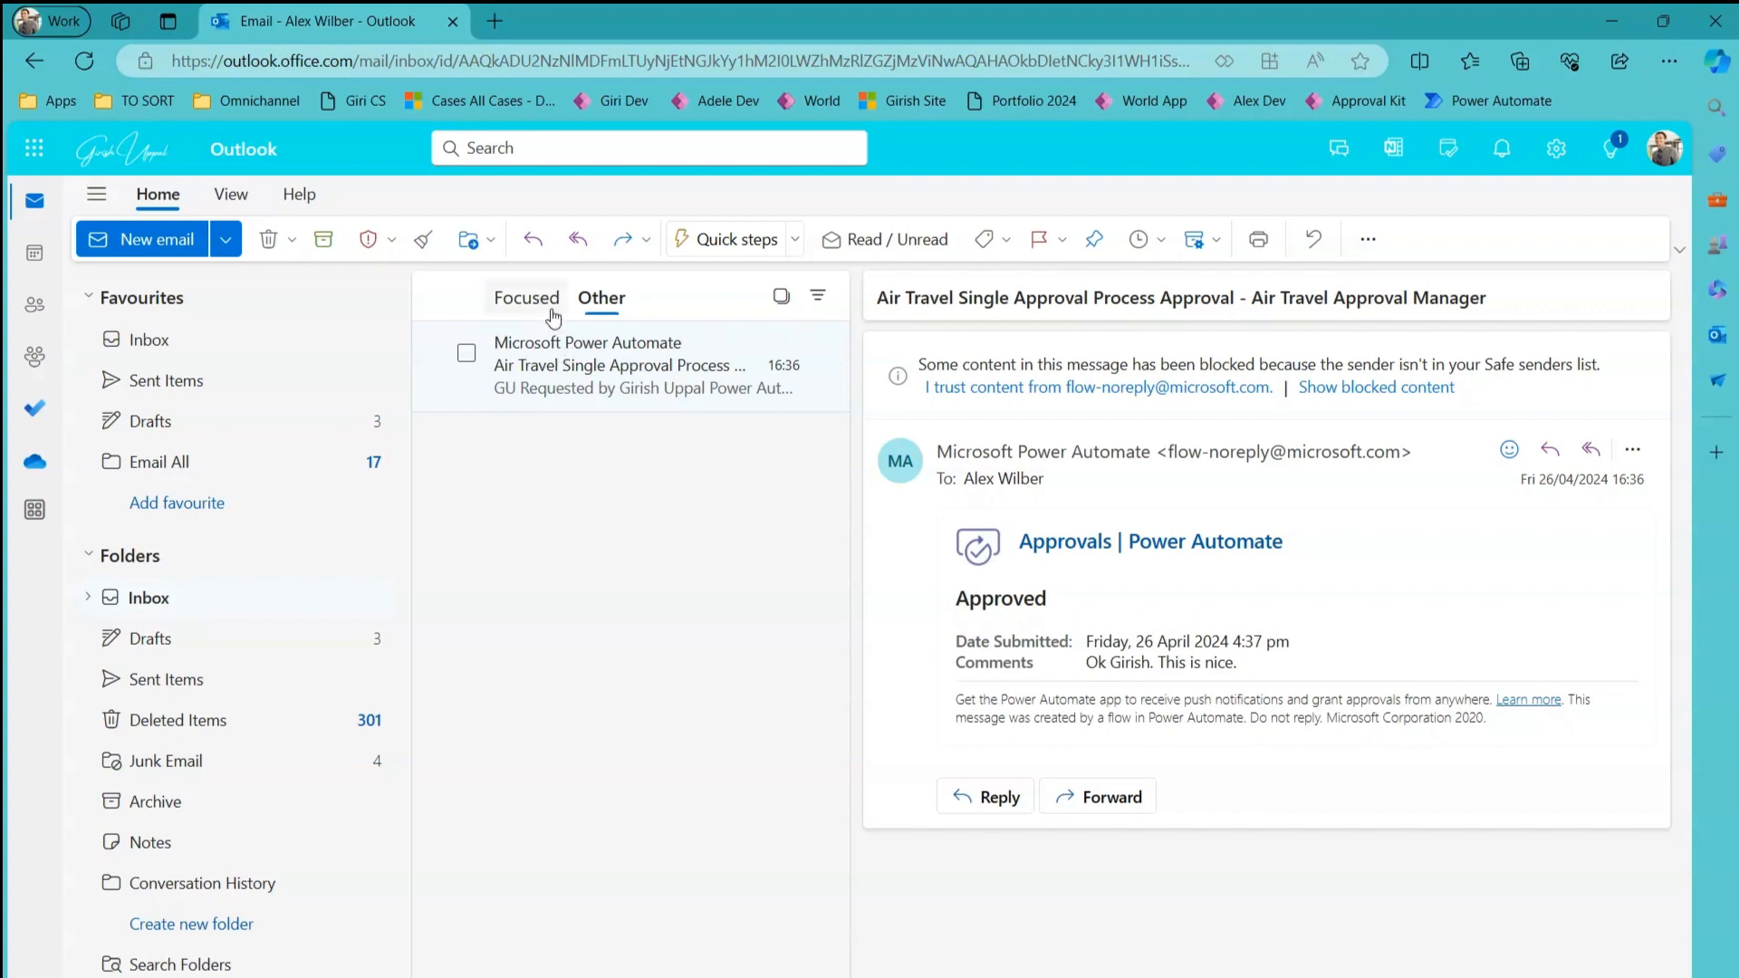
left_click(90, 67)
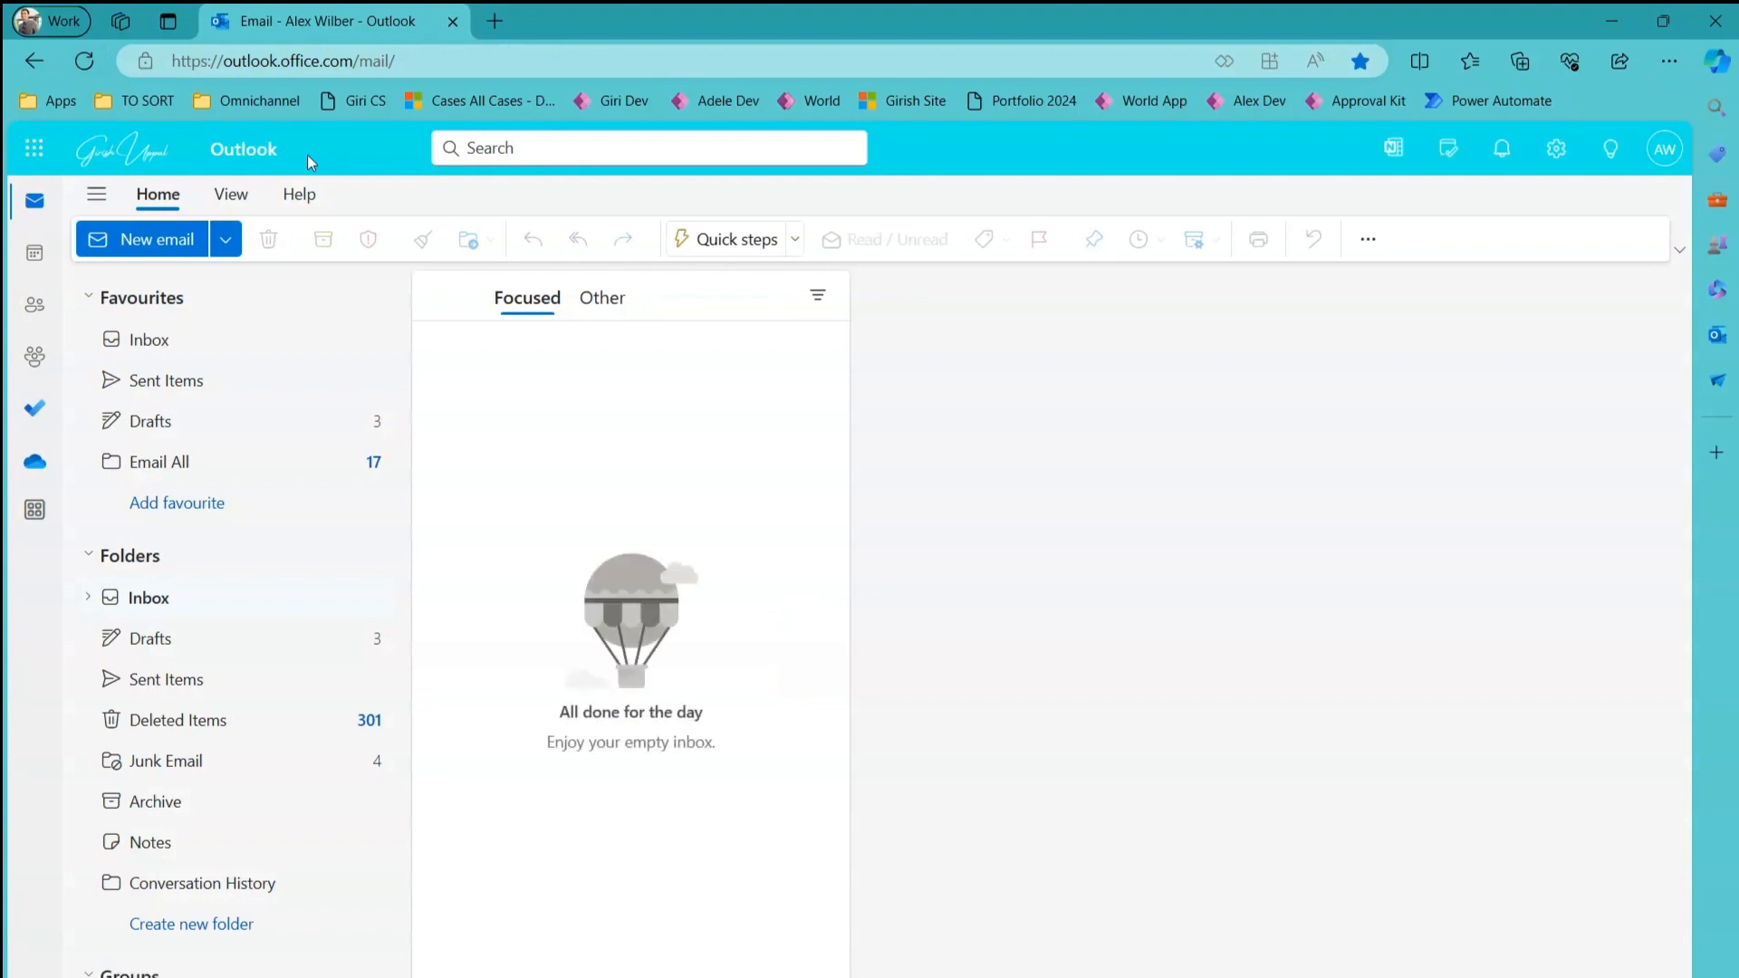
left_click(613, 305)
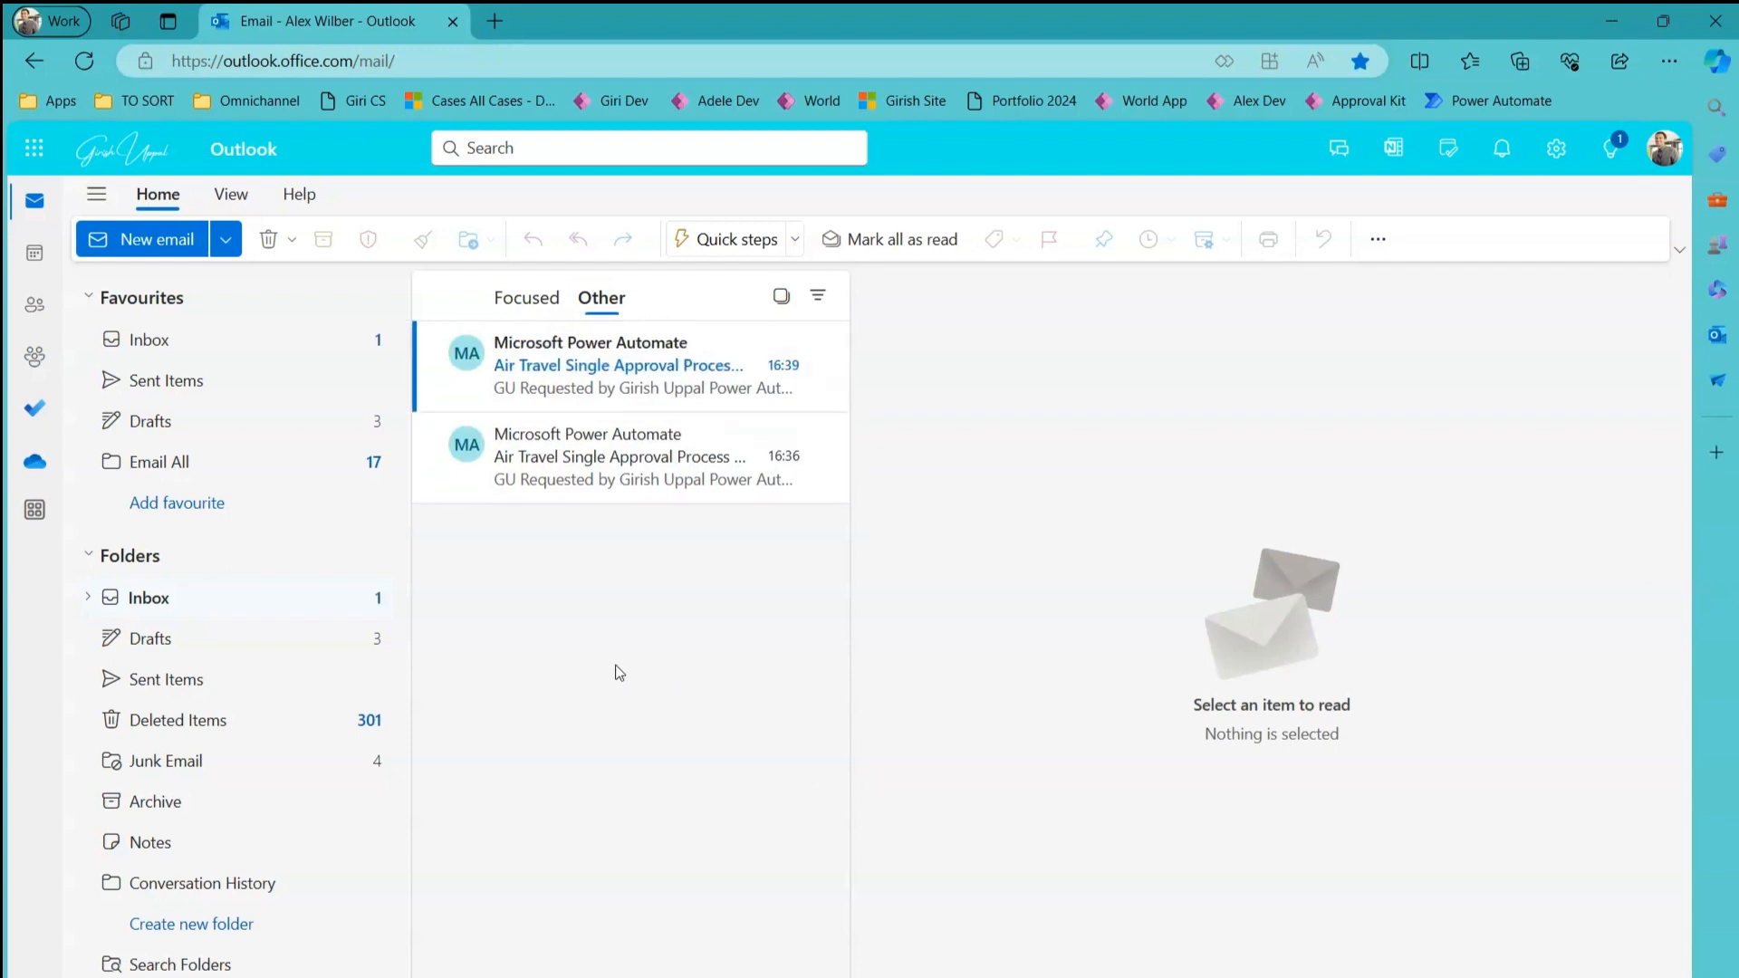
left_click(604, 388)
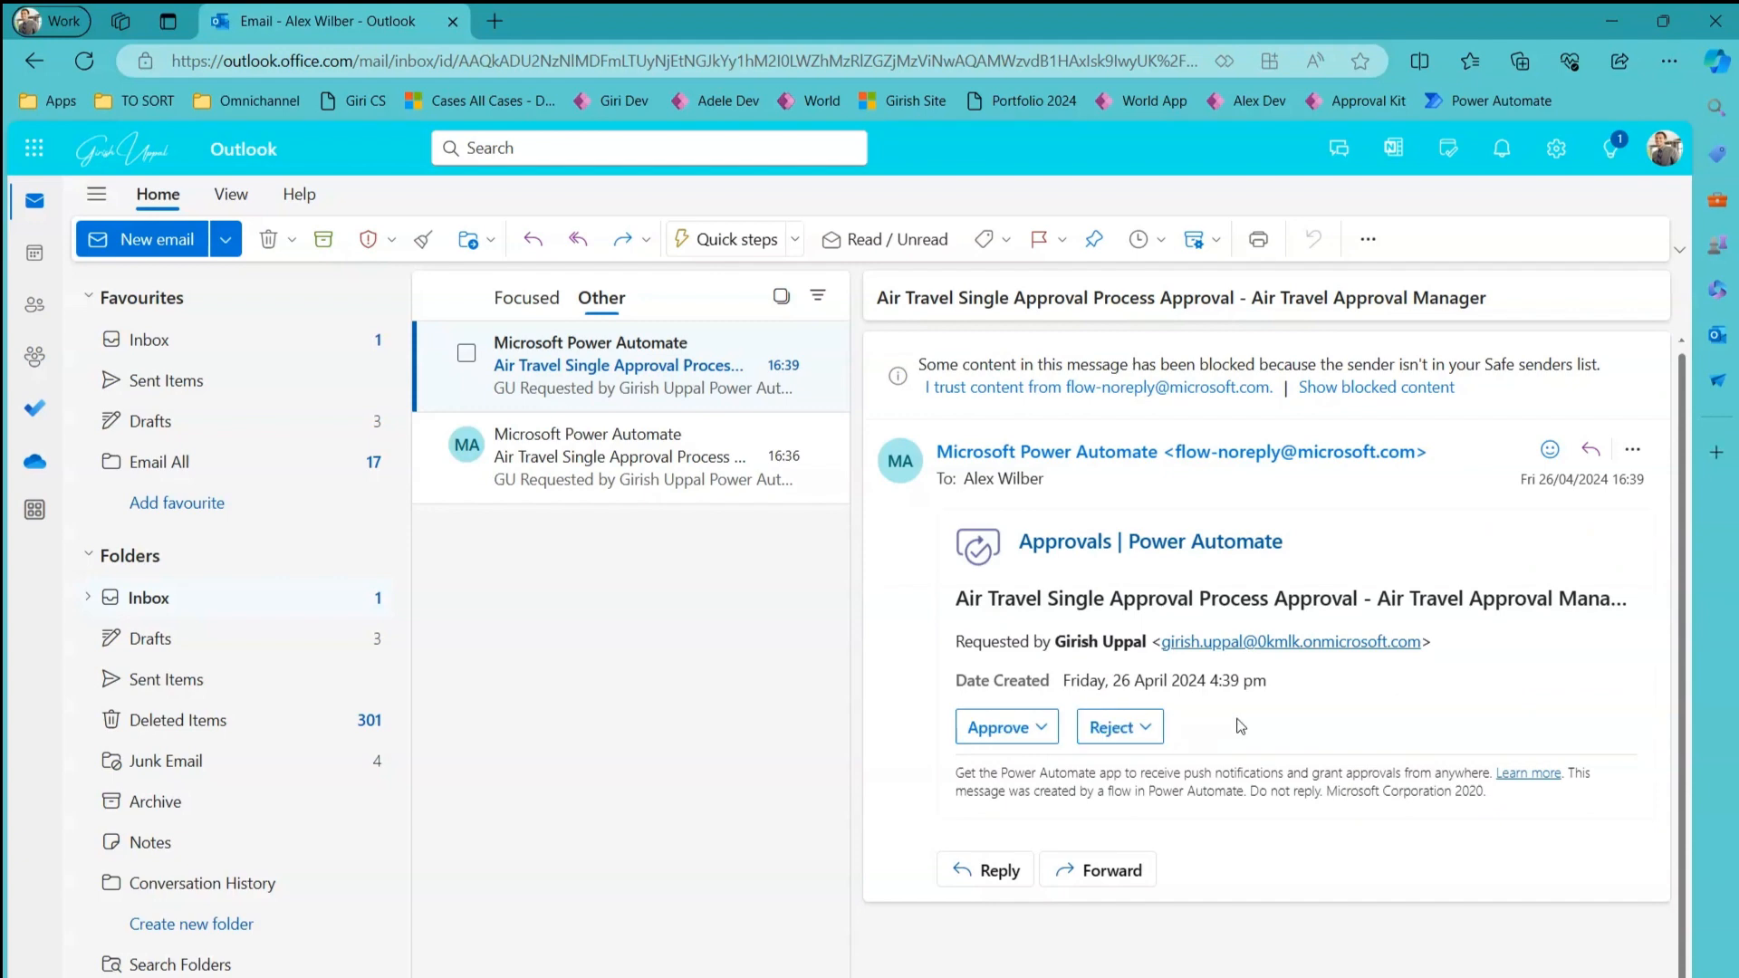
Reject the 16:39 request, commenting that there is too much office work for an overseas trip.
left_click(1150, 735)
left_click(1103, 835)
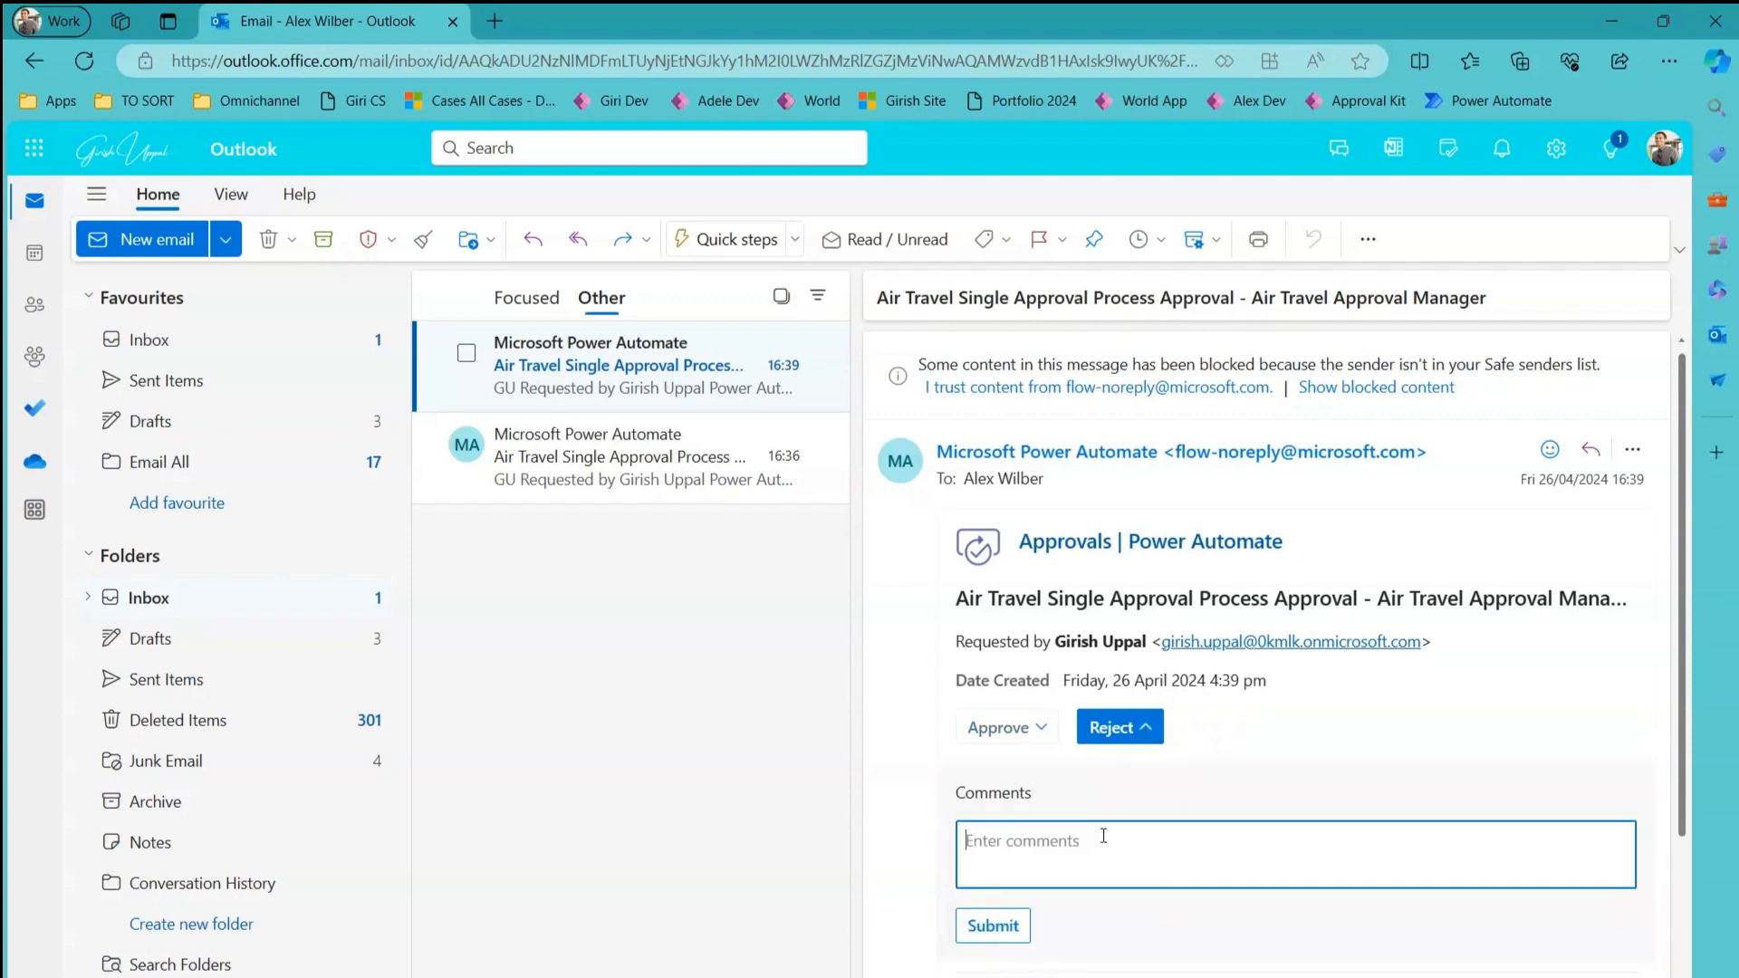
type("Please do not")
type("mention oversea")
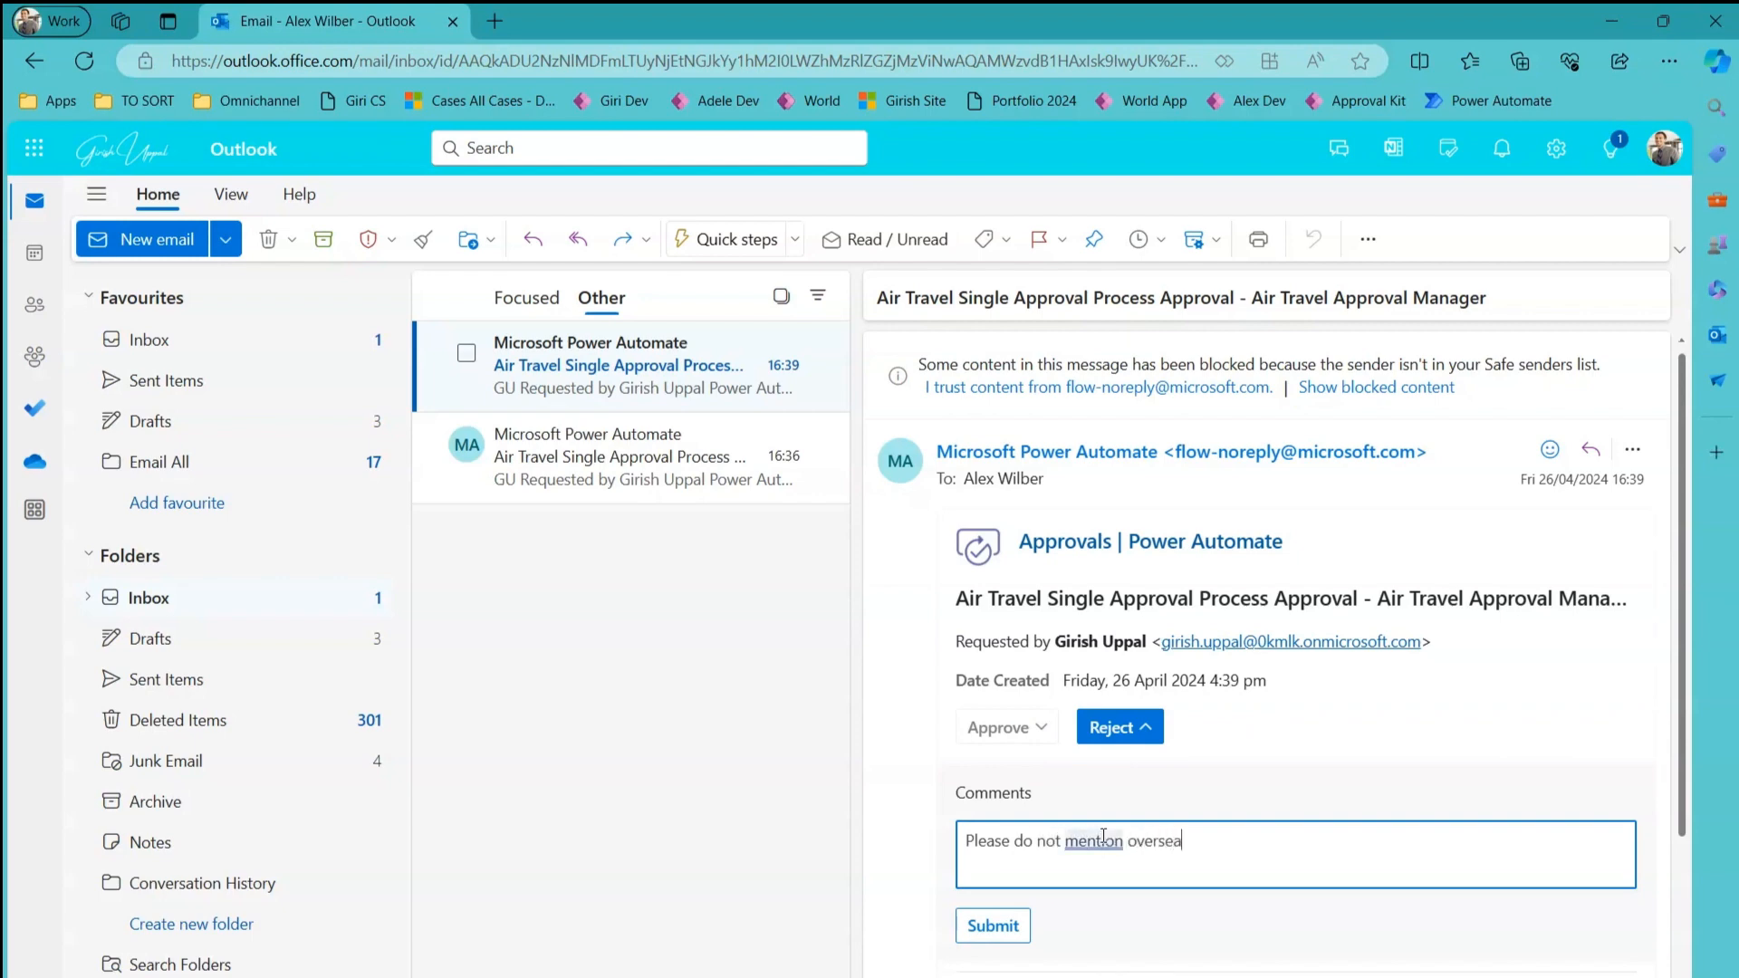
type("s trip.")
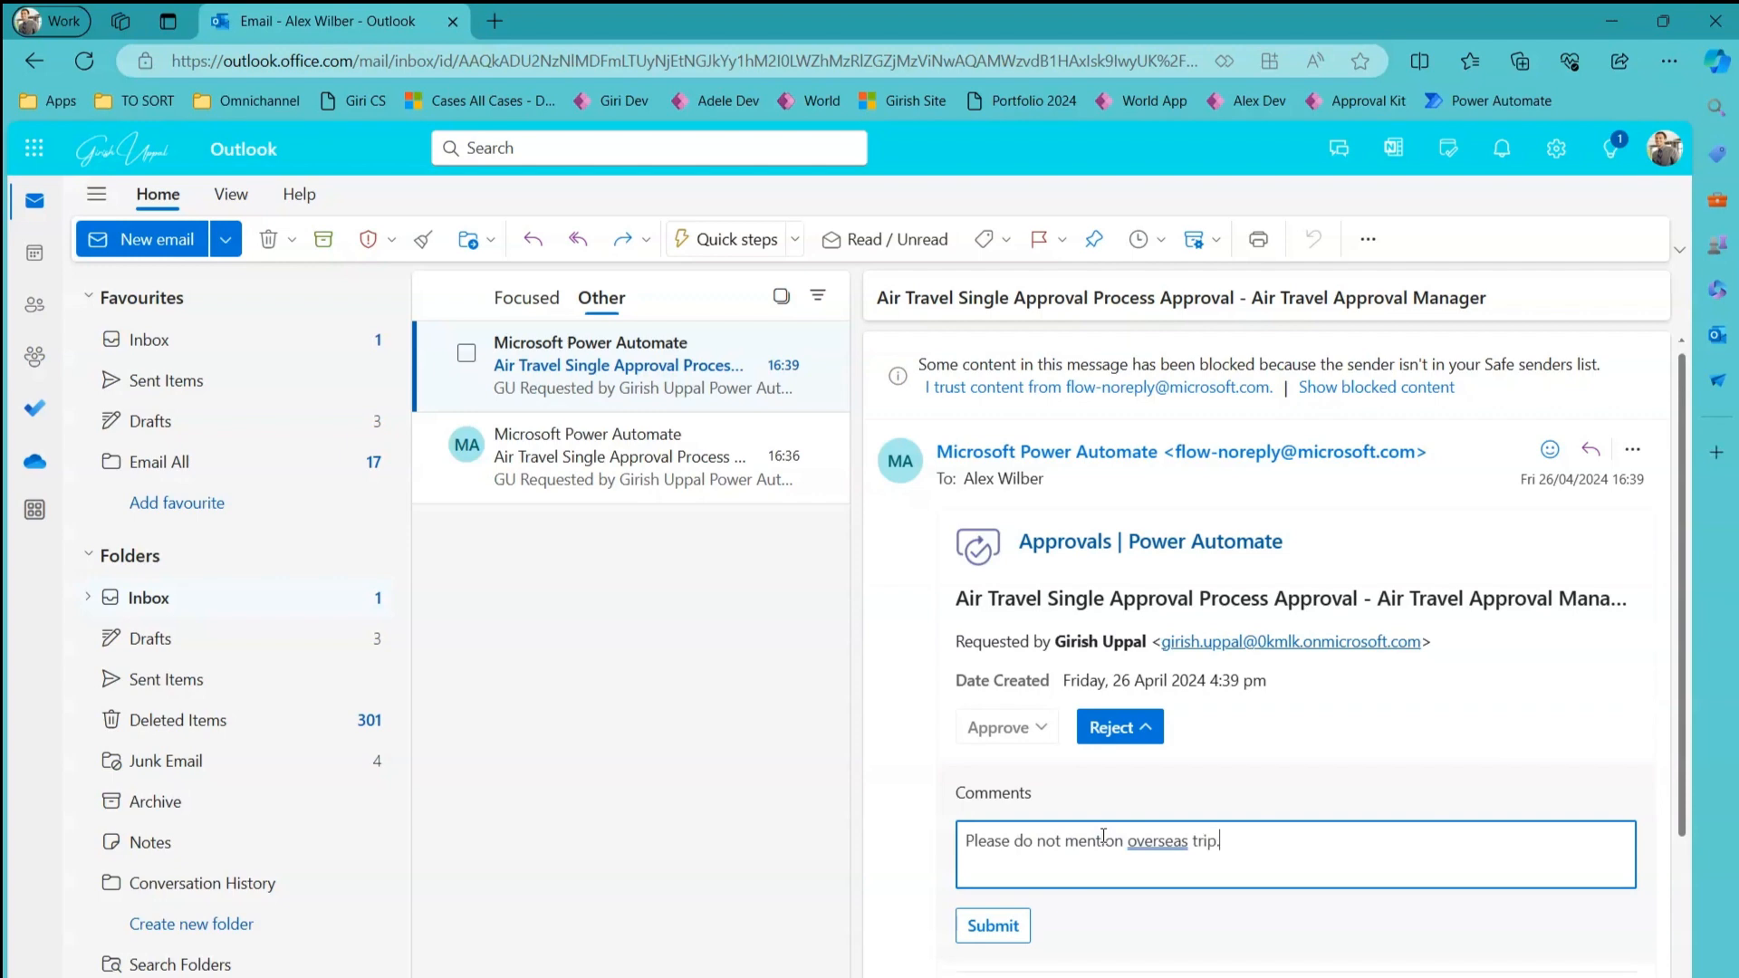
type(" We have lot of w")
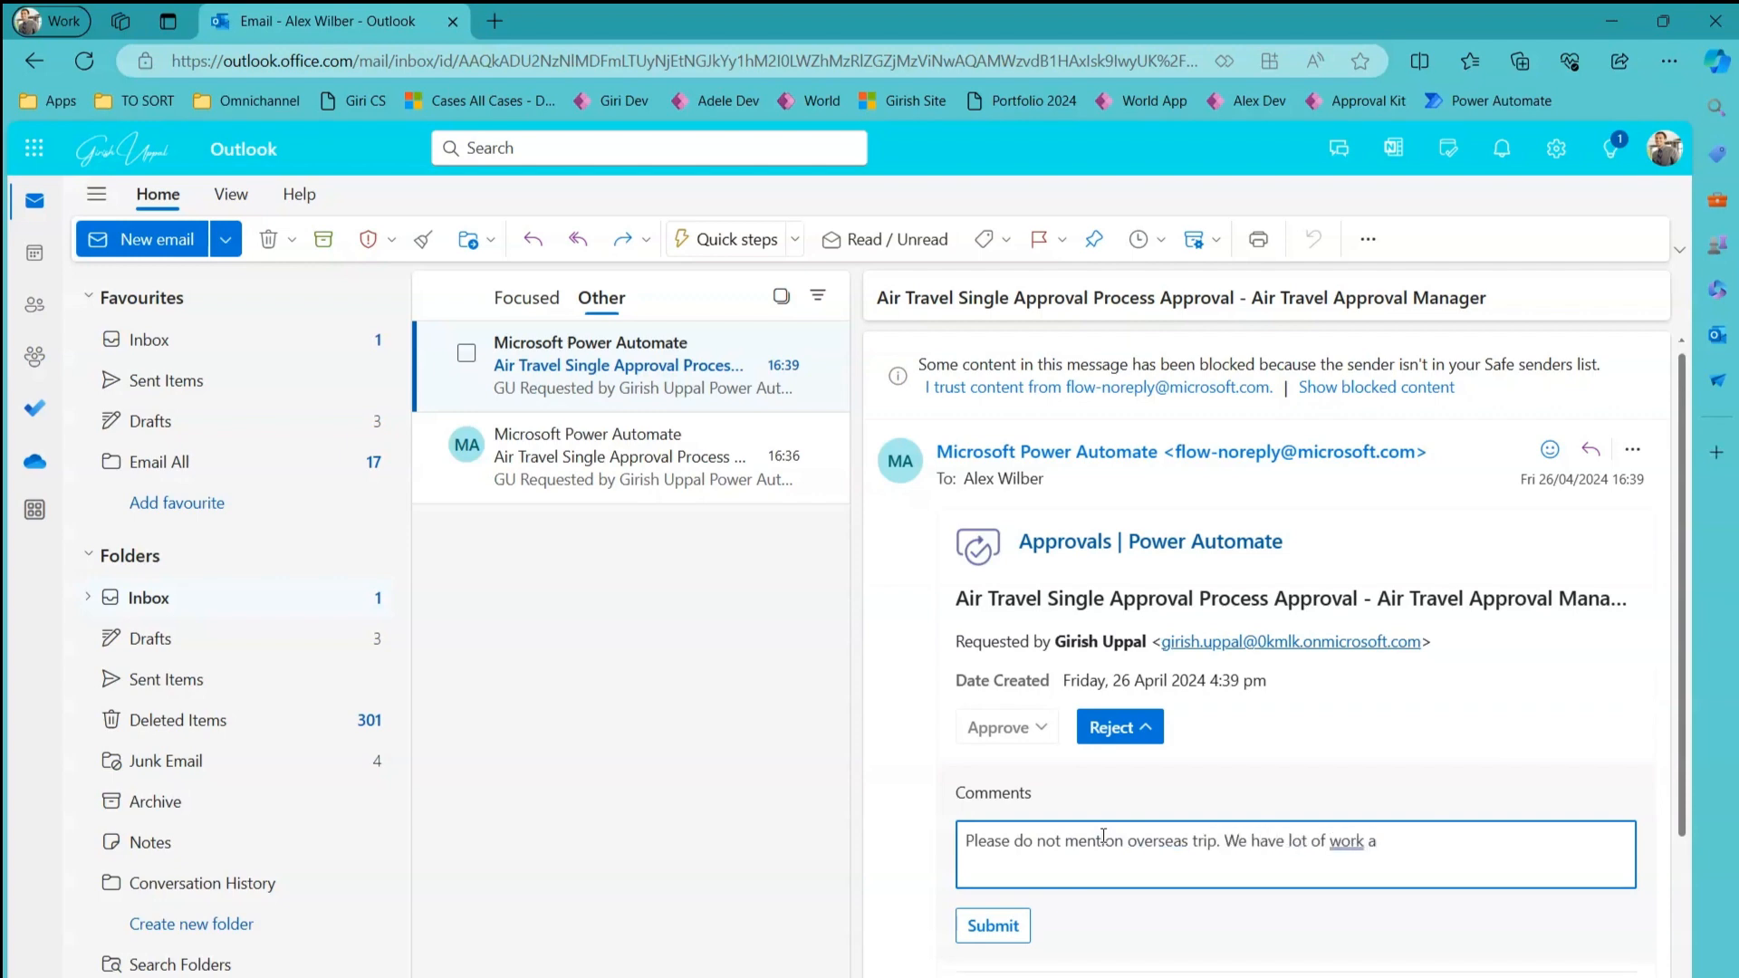
type("ork a")
key("BackSpace")
left_click(1007, 932)
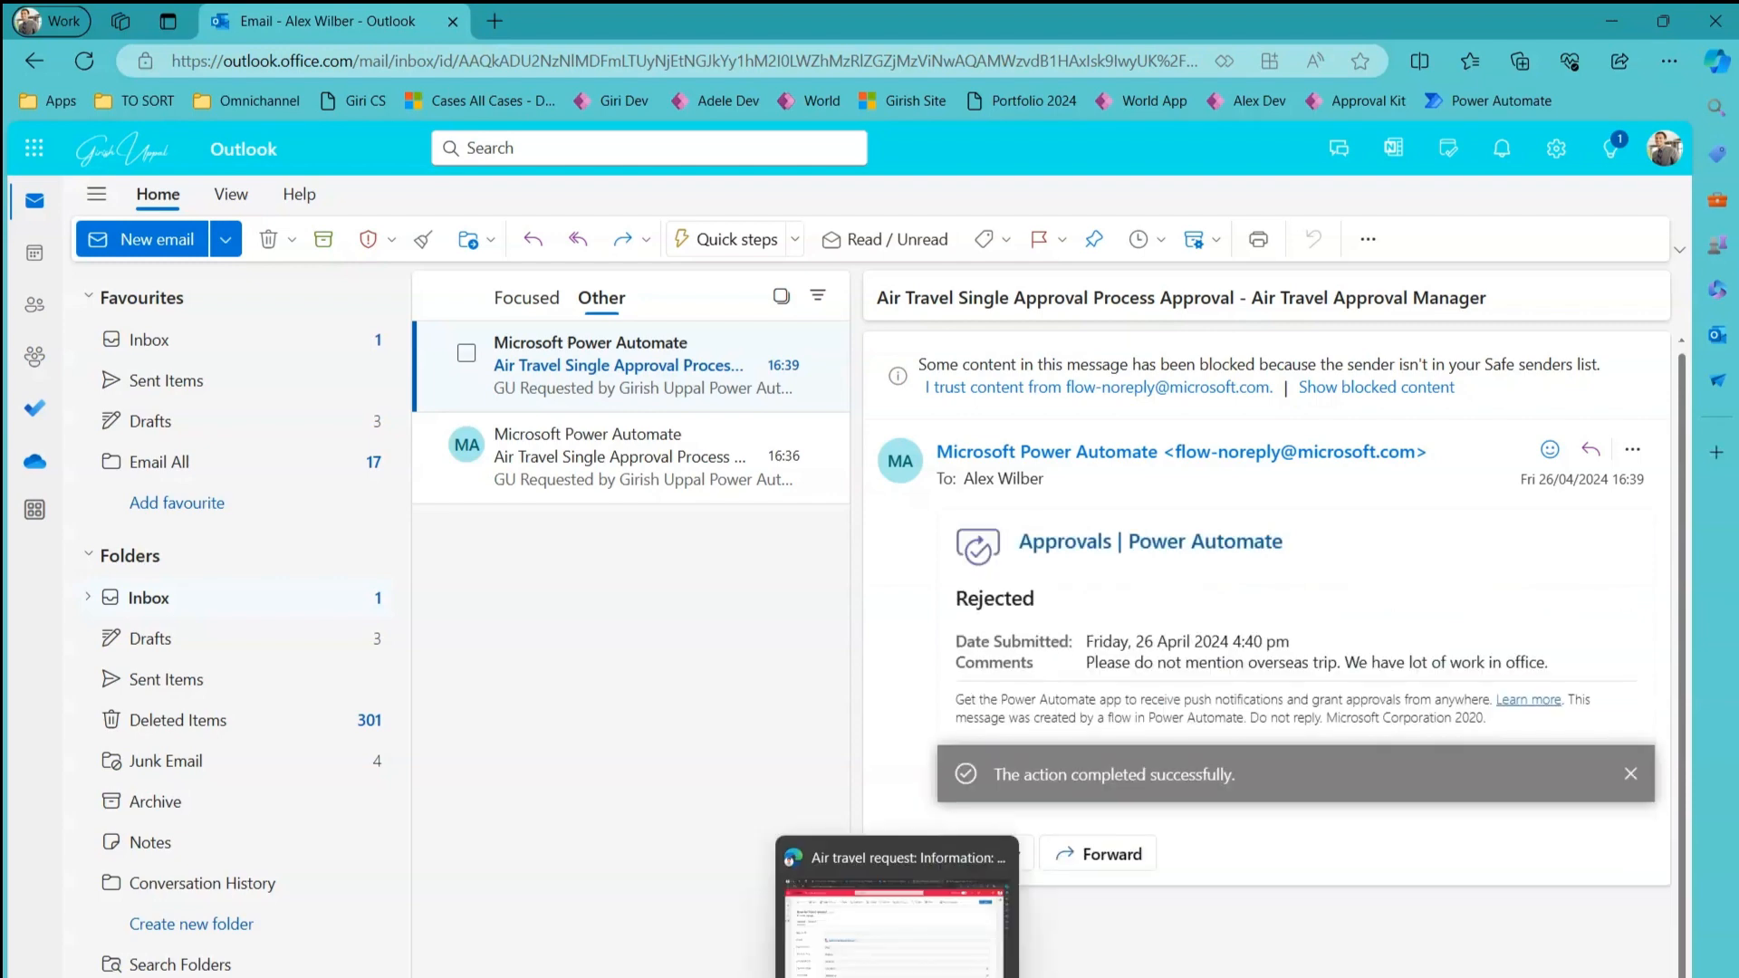
left_click(897, 976)
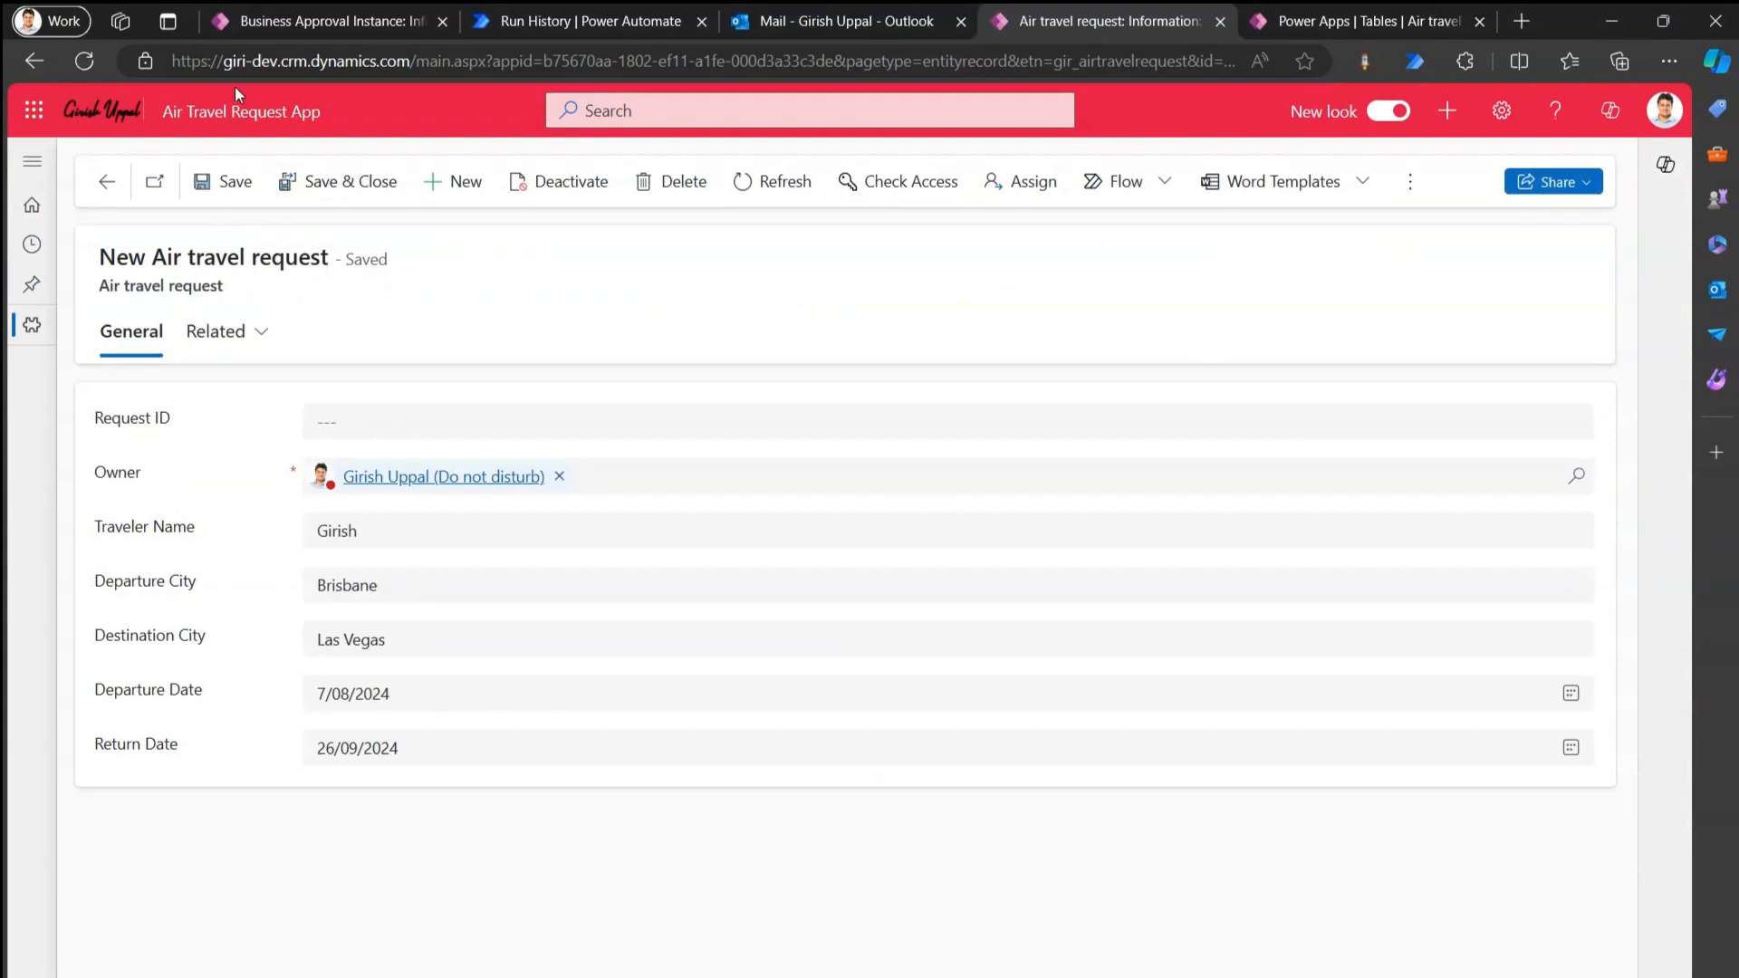
left_click(33, 161)
left_click(107, 218)
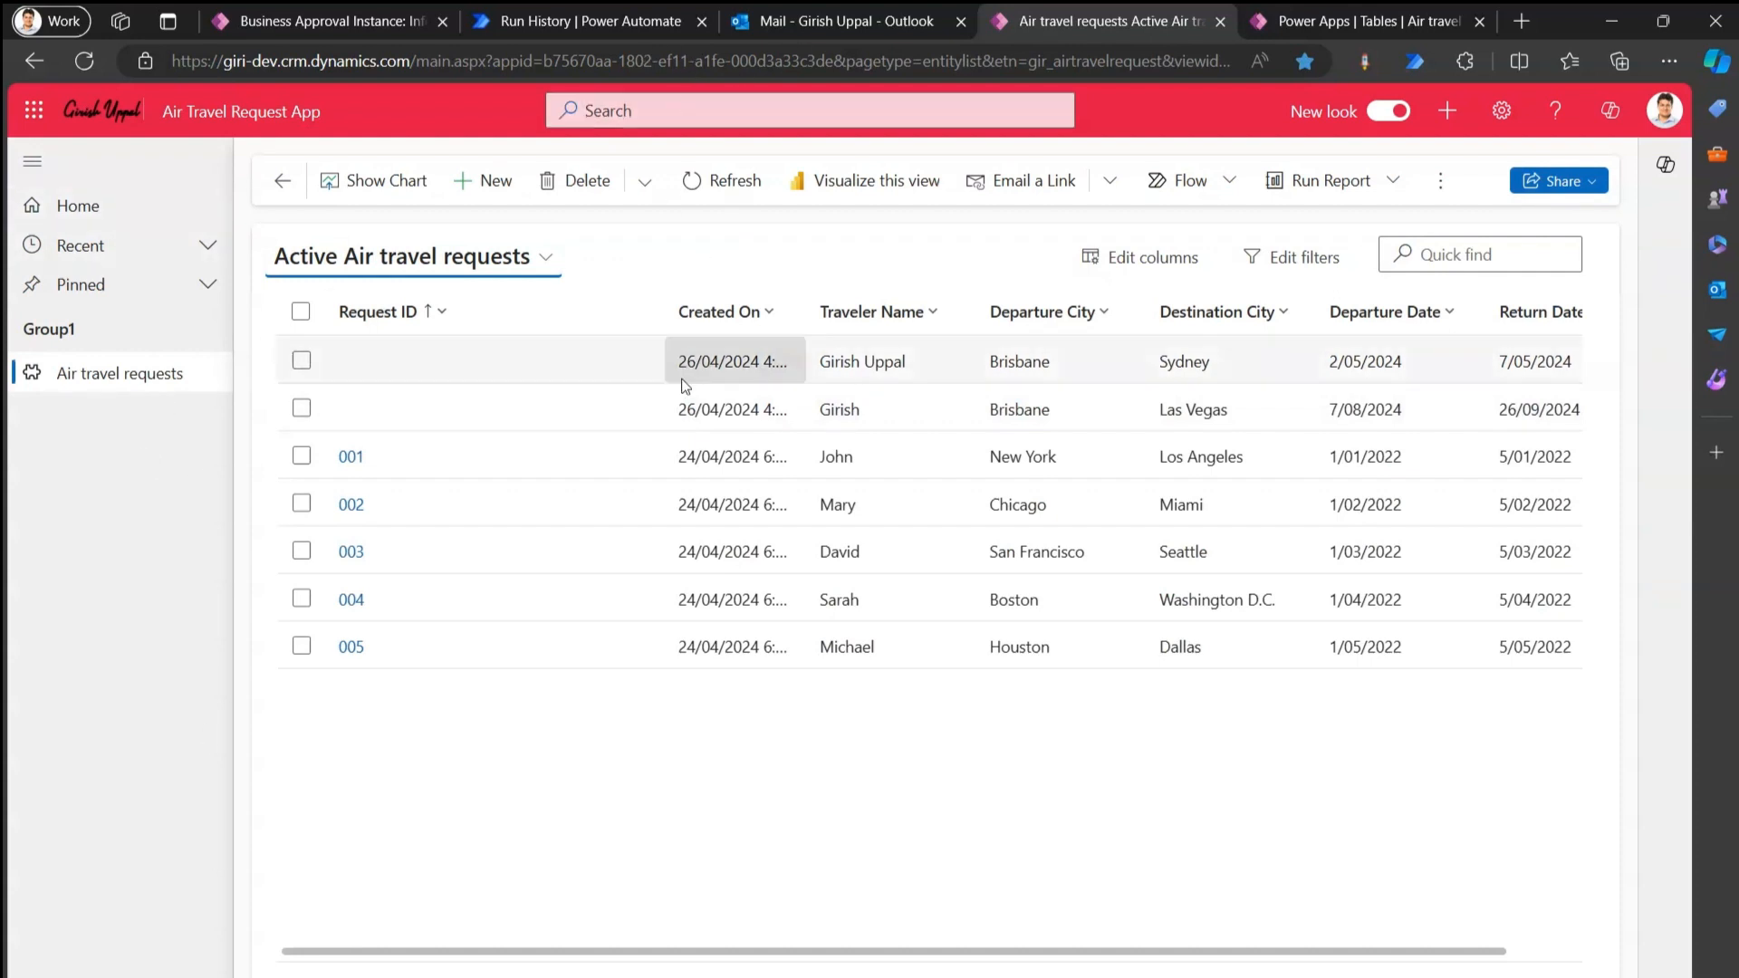
left_click(342, 29)
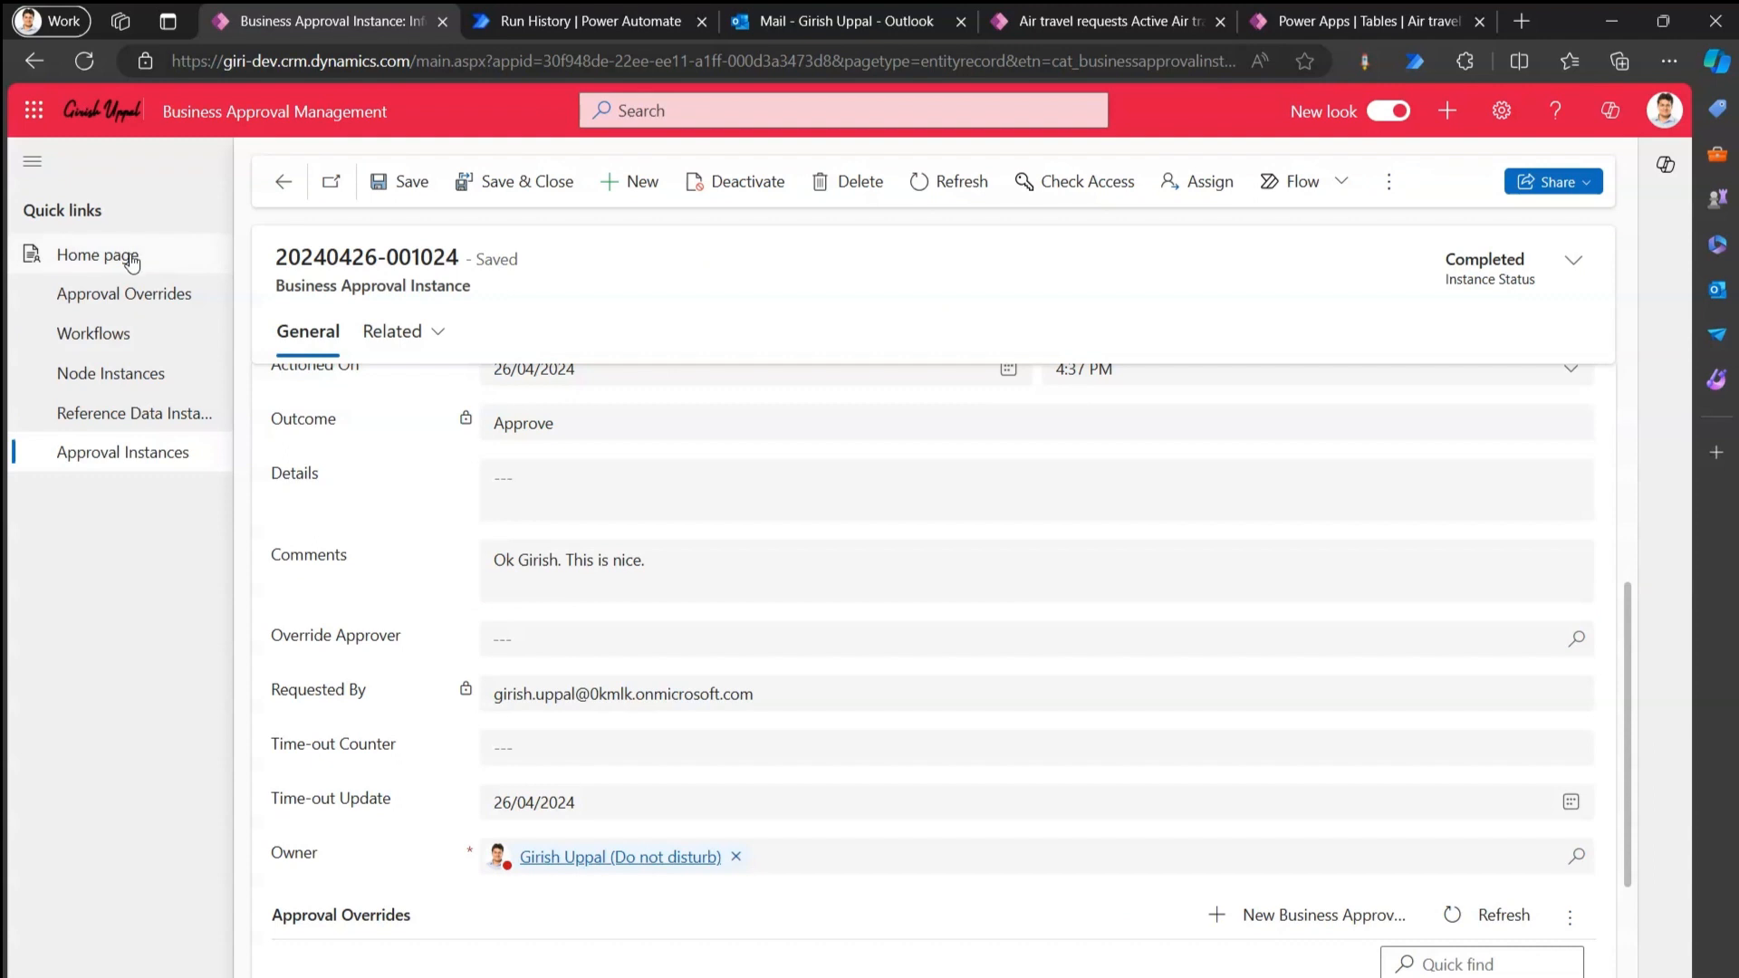
left_click(132, 262)
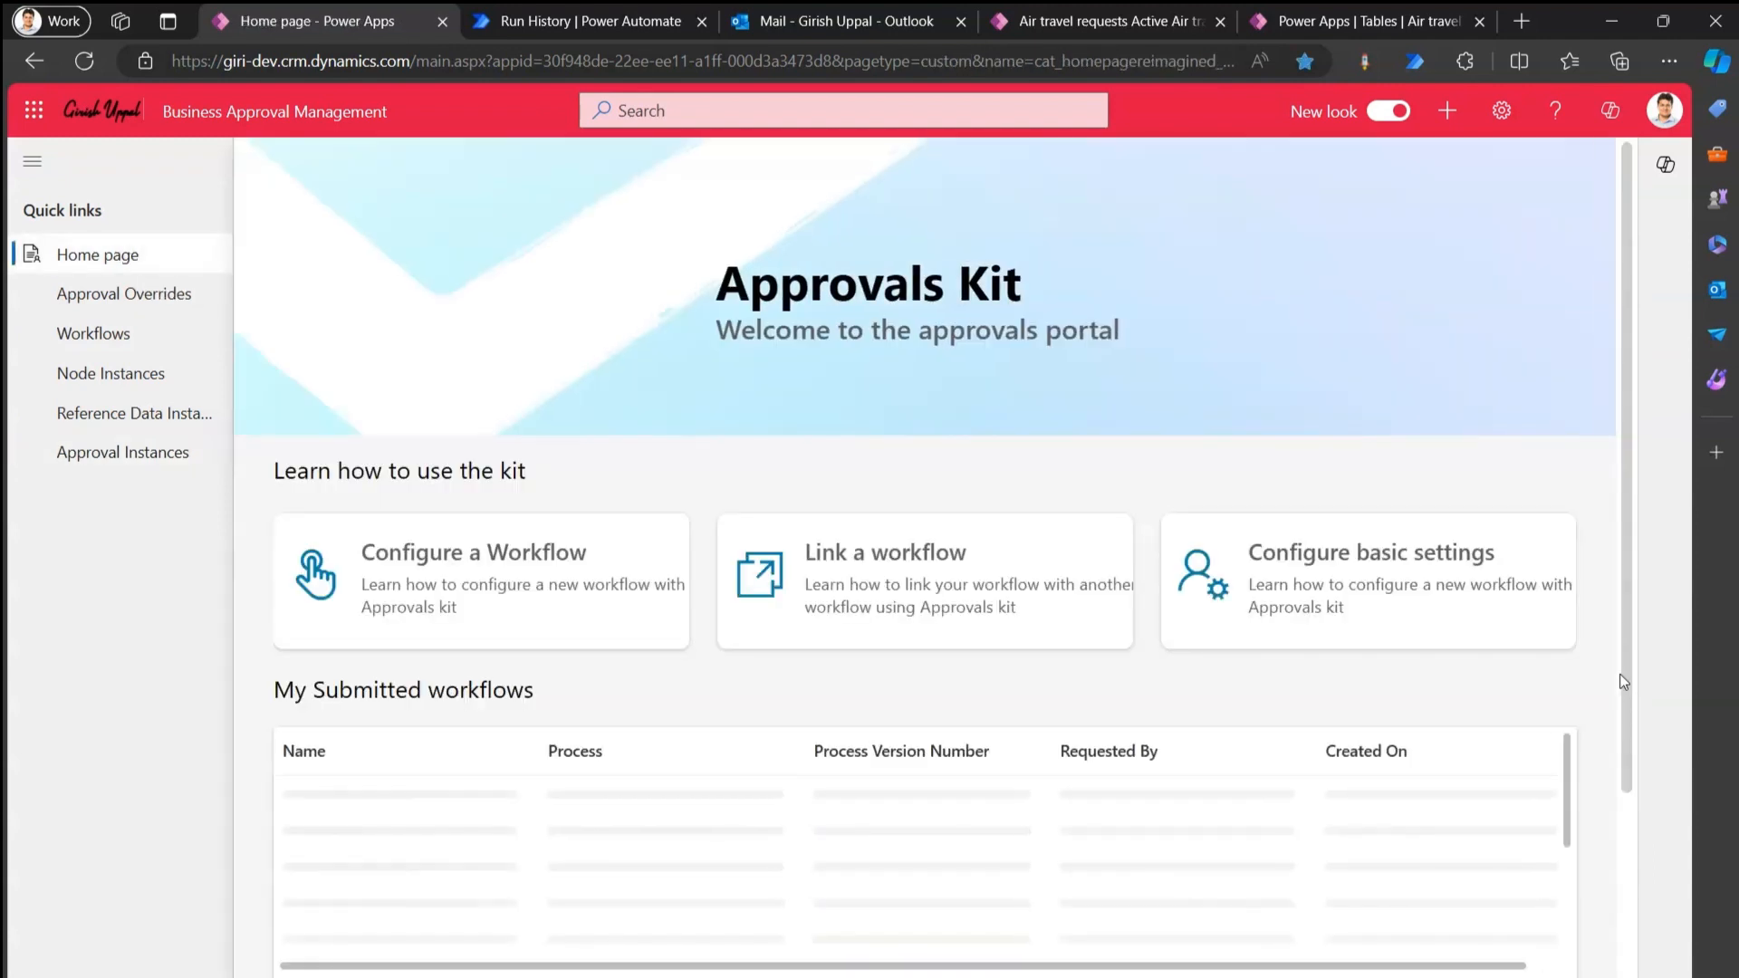
left_click_drag(1628, 694, 1643, 944)
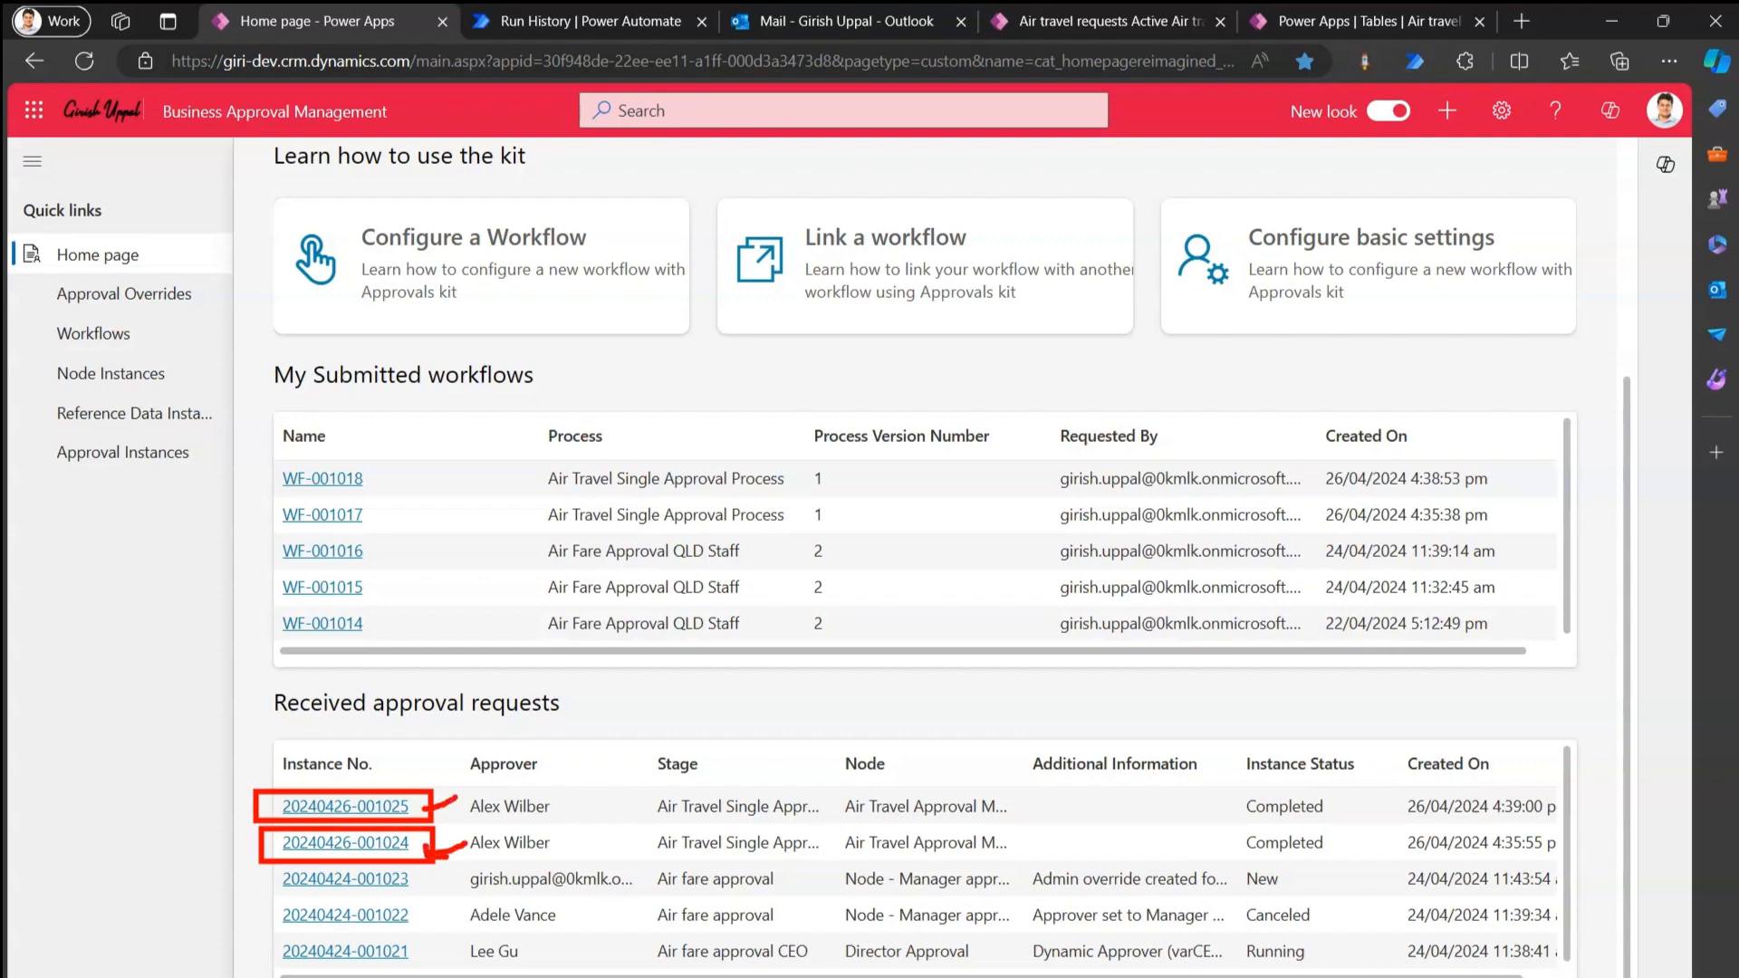
left_click(397, 808)
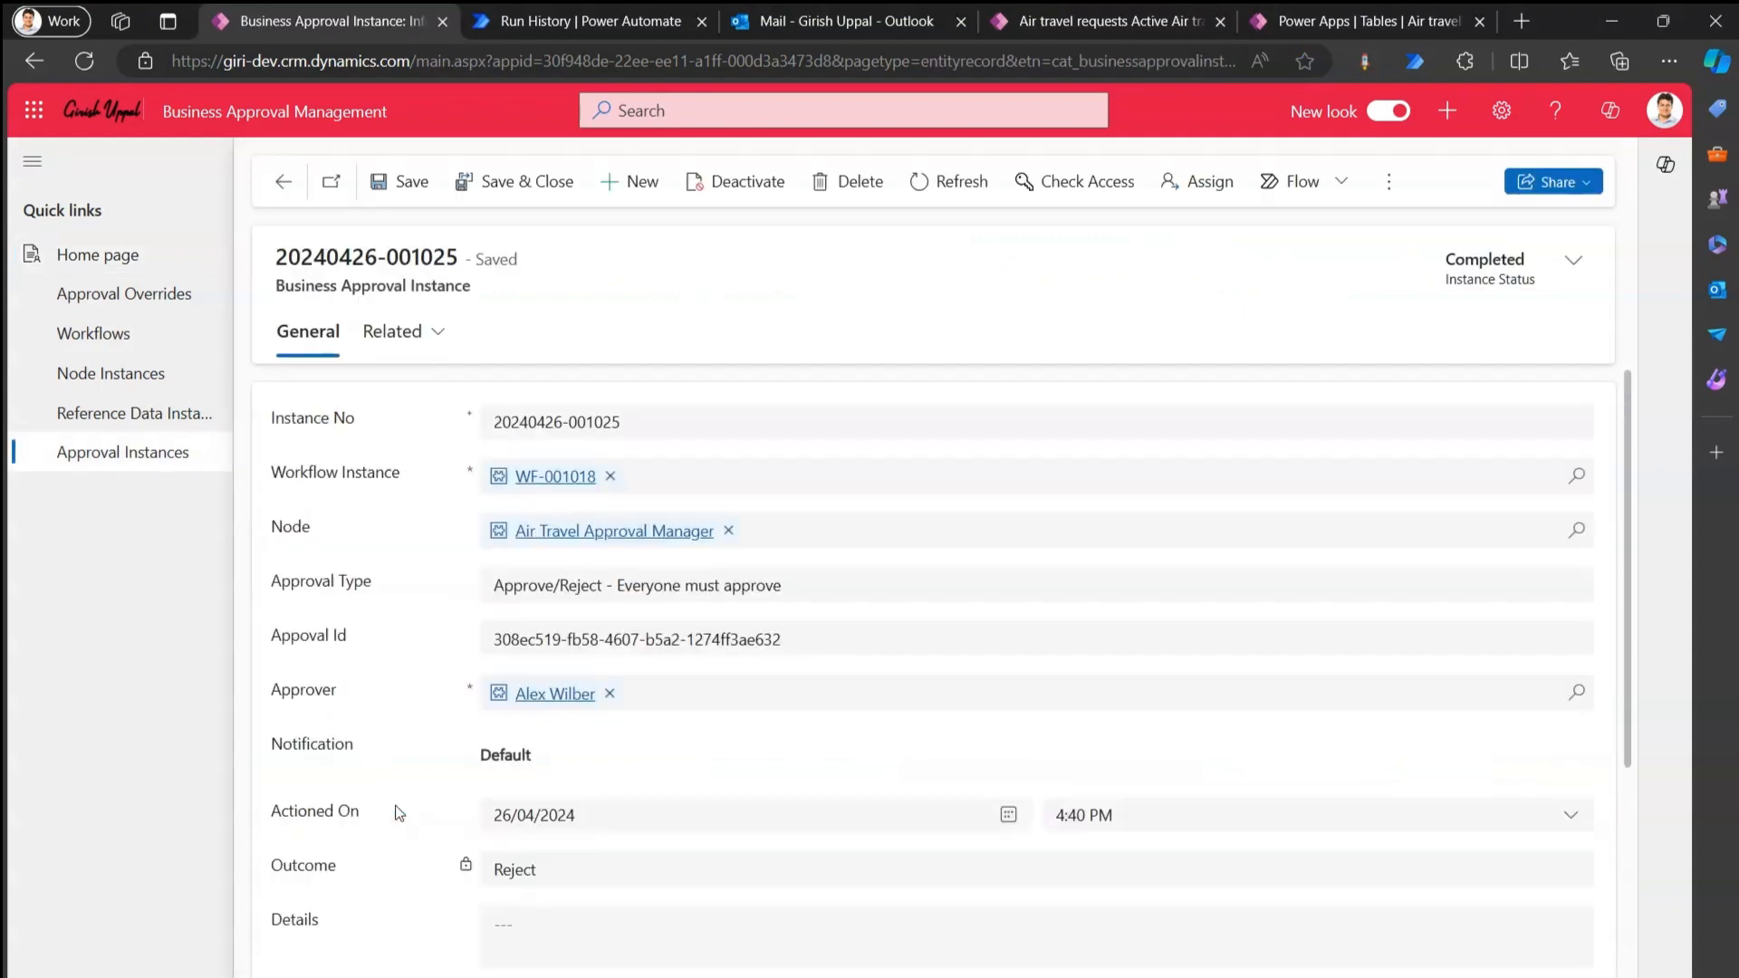
left_click_drag(1623, 532, 1630, 641)
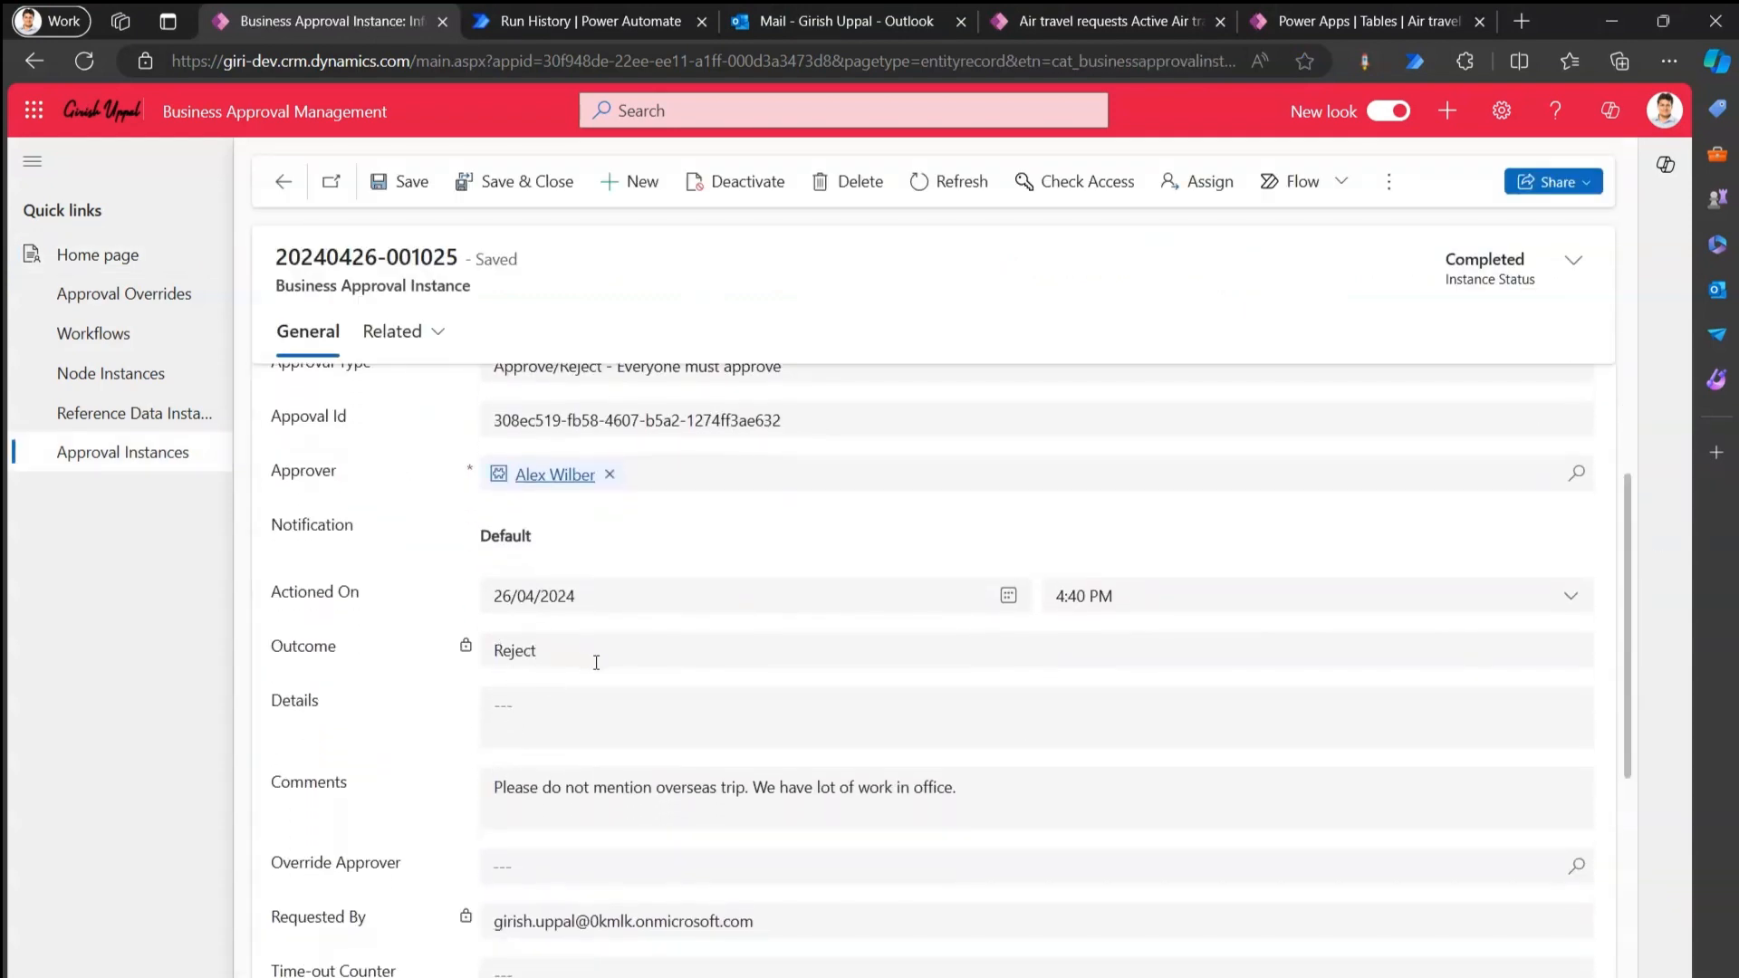
mouse_move(577, 623)
left_mouse_down()
mouse_move(459, 660)
mouse_move(489, 690)
left_mouse_up()
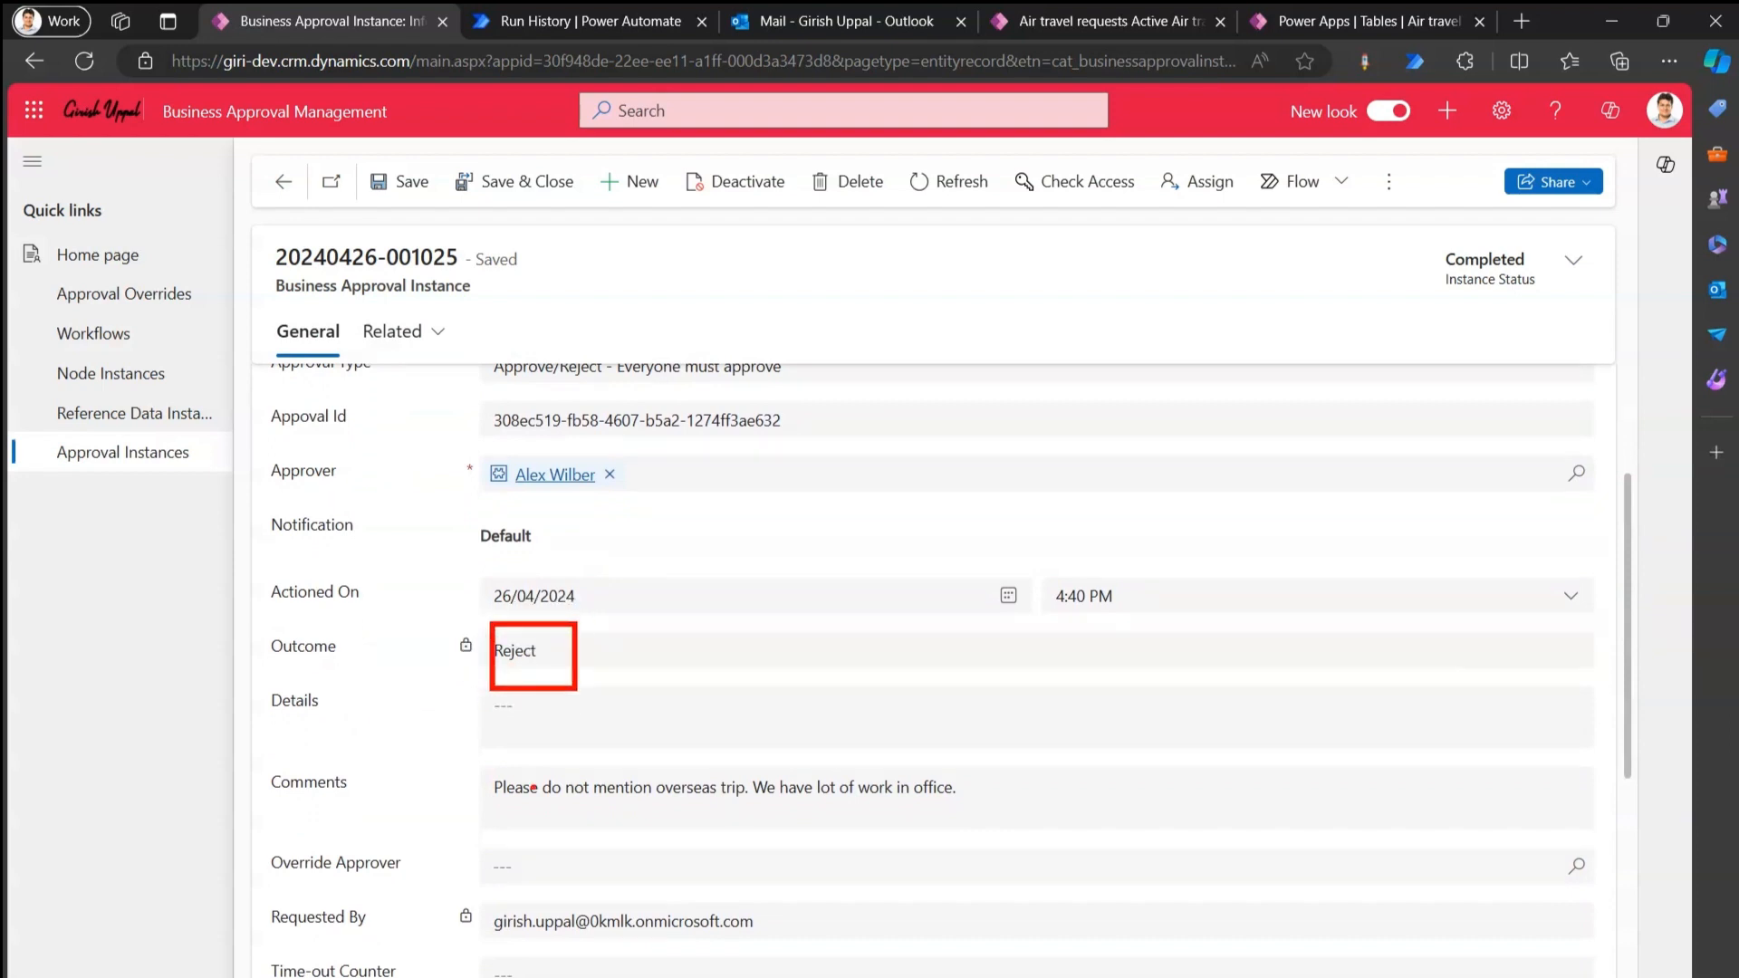
mouse_move(522, 755)
left_mouse_down()
mouse_move(431, 796)
mouse_move(942, 847)
mouse_move(715, 715)
mouse_move(485, 759)
left_mouse_up()
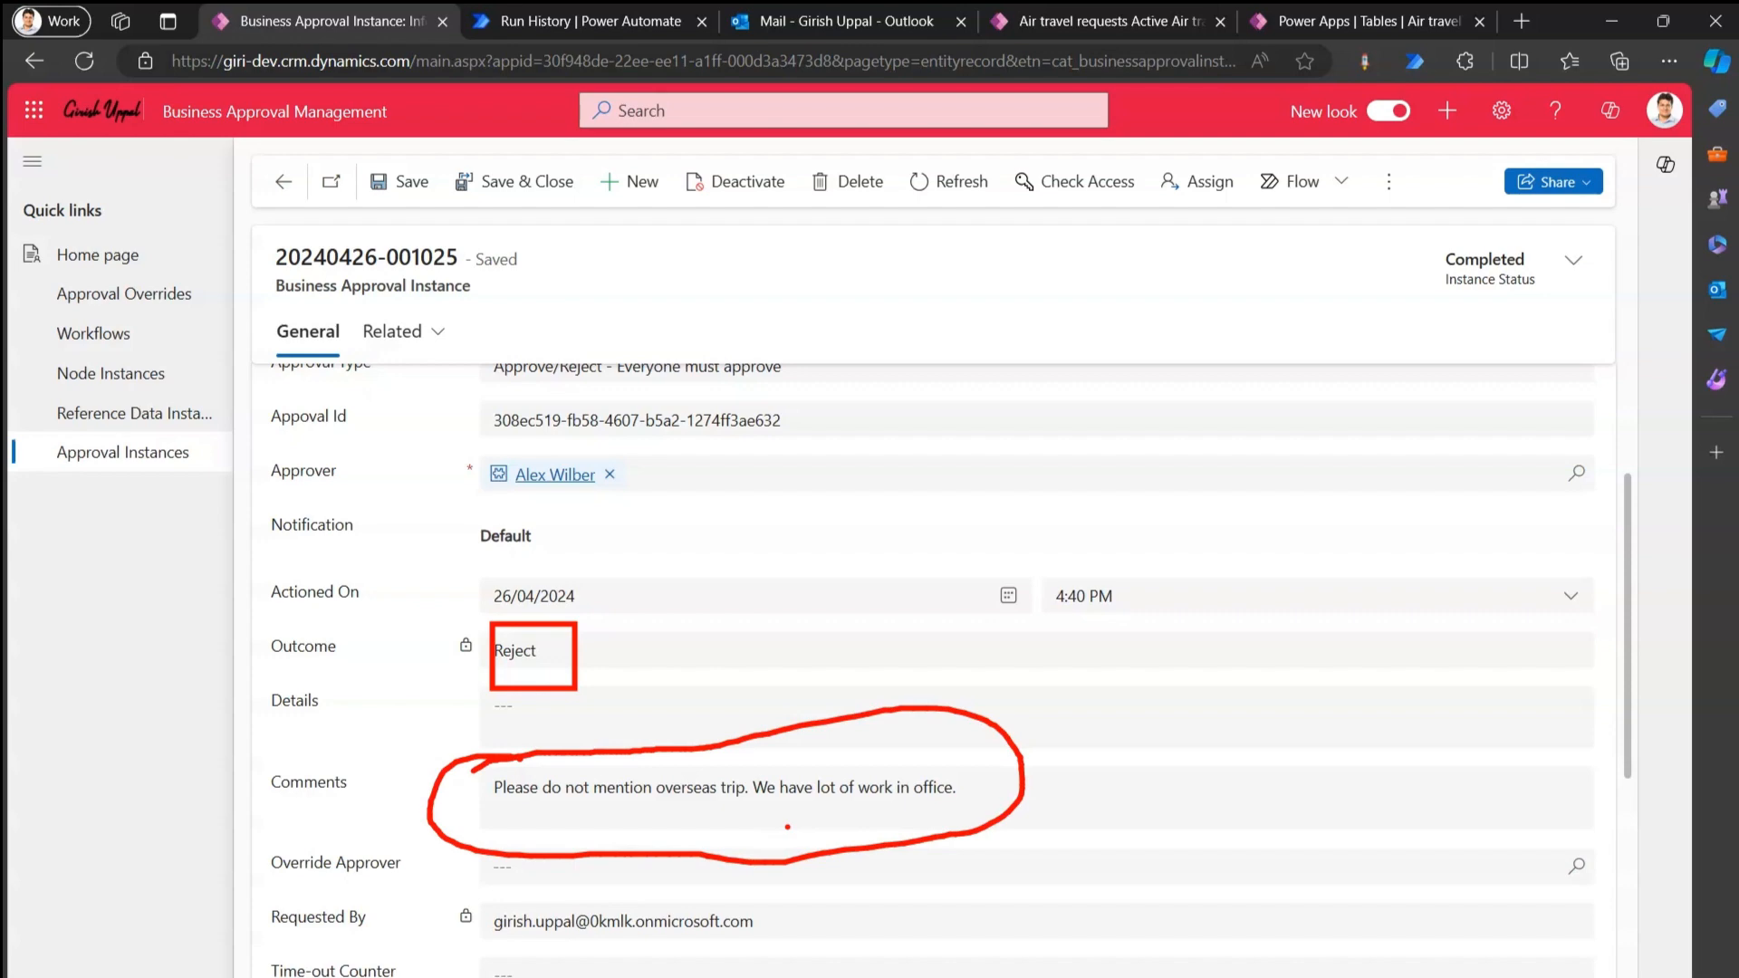
key("Escape")
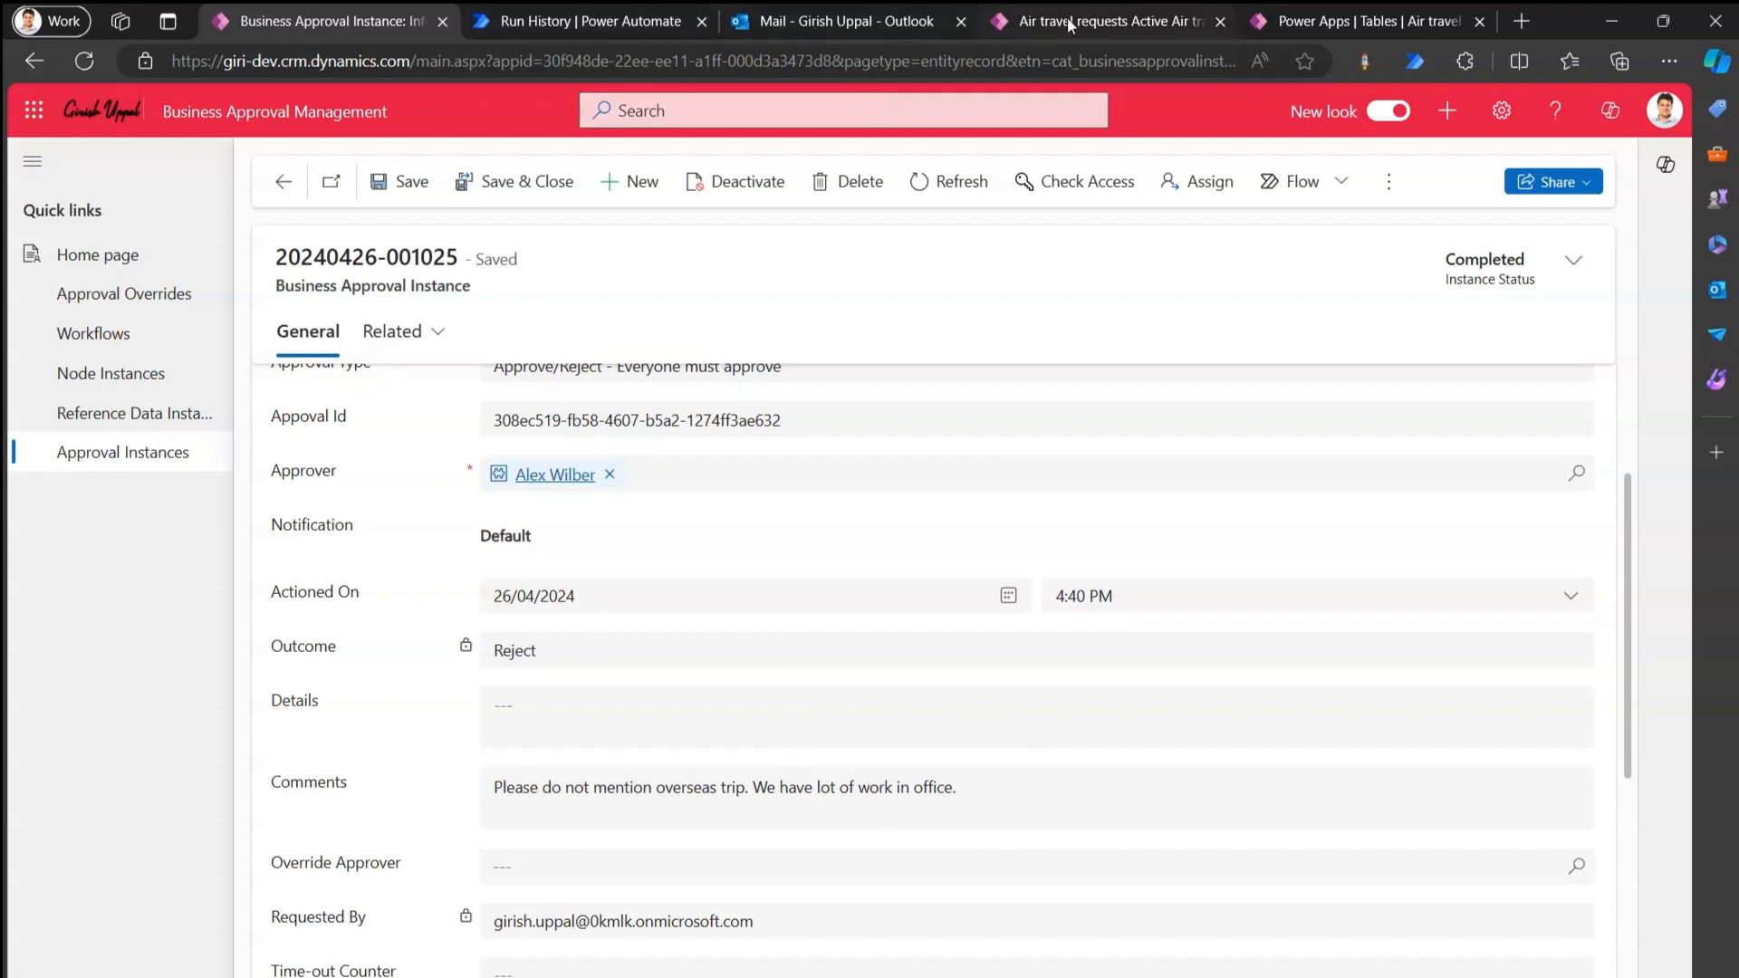
left_click(122, 263)
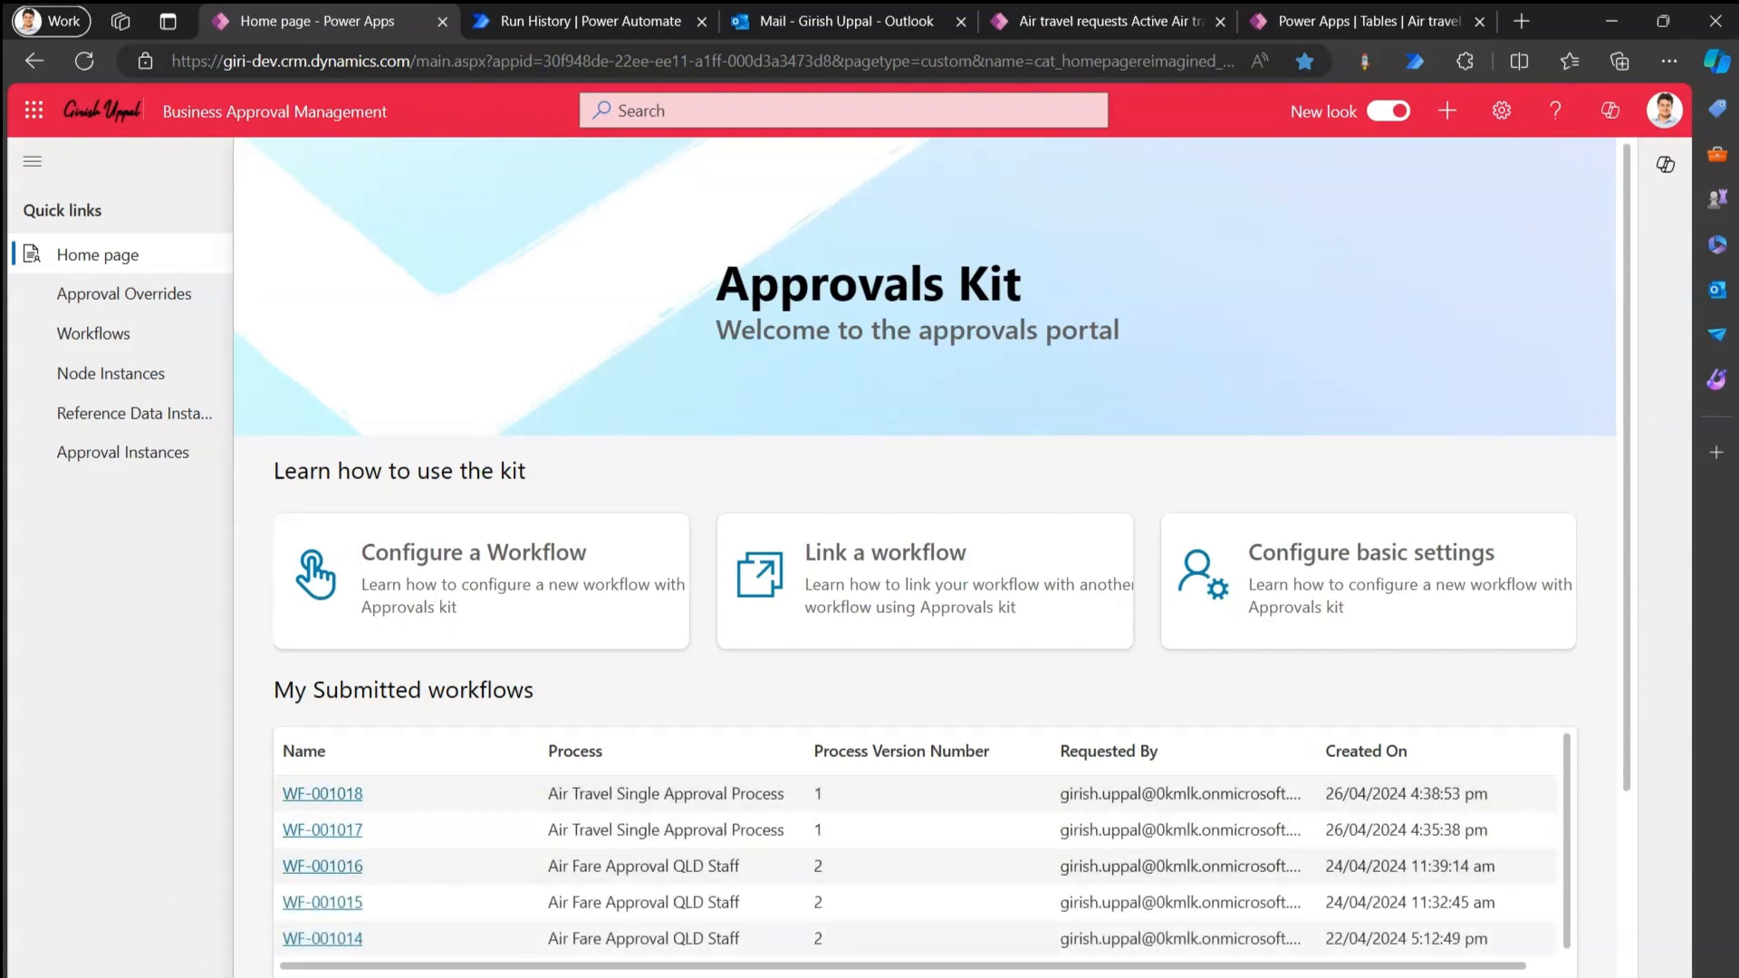
Open Air Travel Single Approval Process in Process Designer and bring up the Air Travel Single Approver Stage's settings.
left_click(117, 962)
left_click(150, 929)
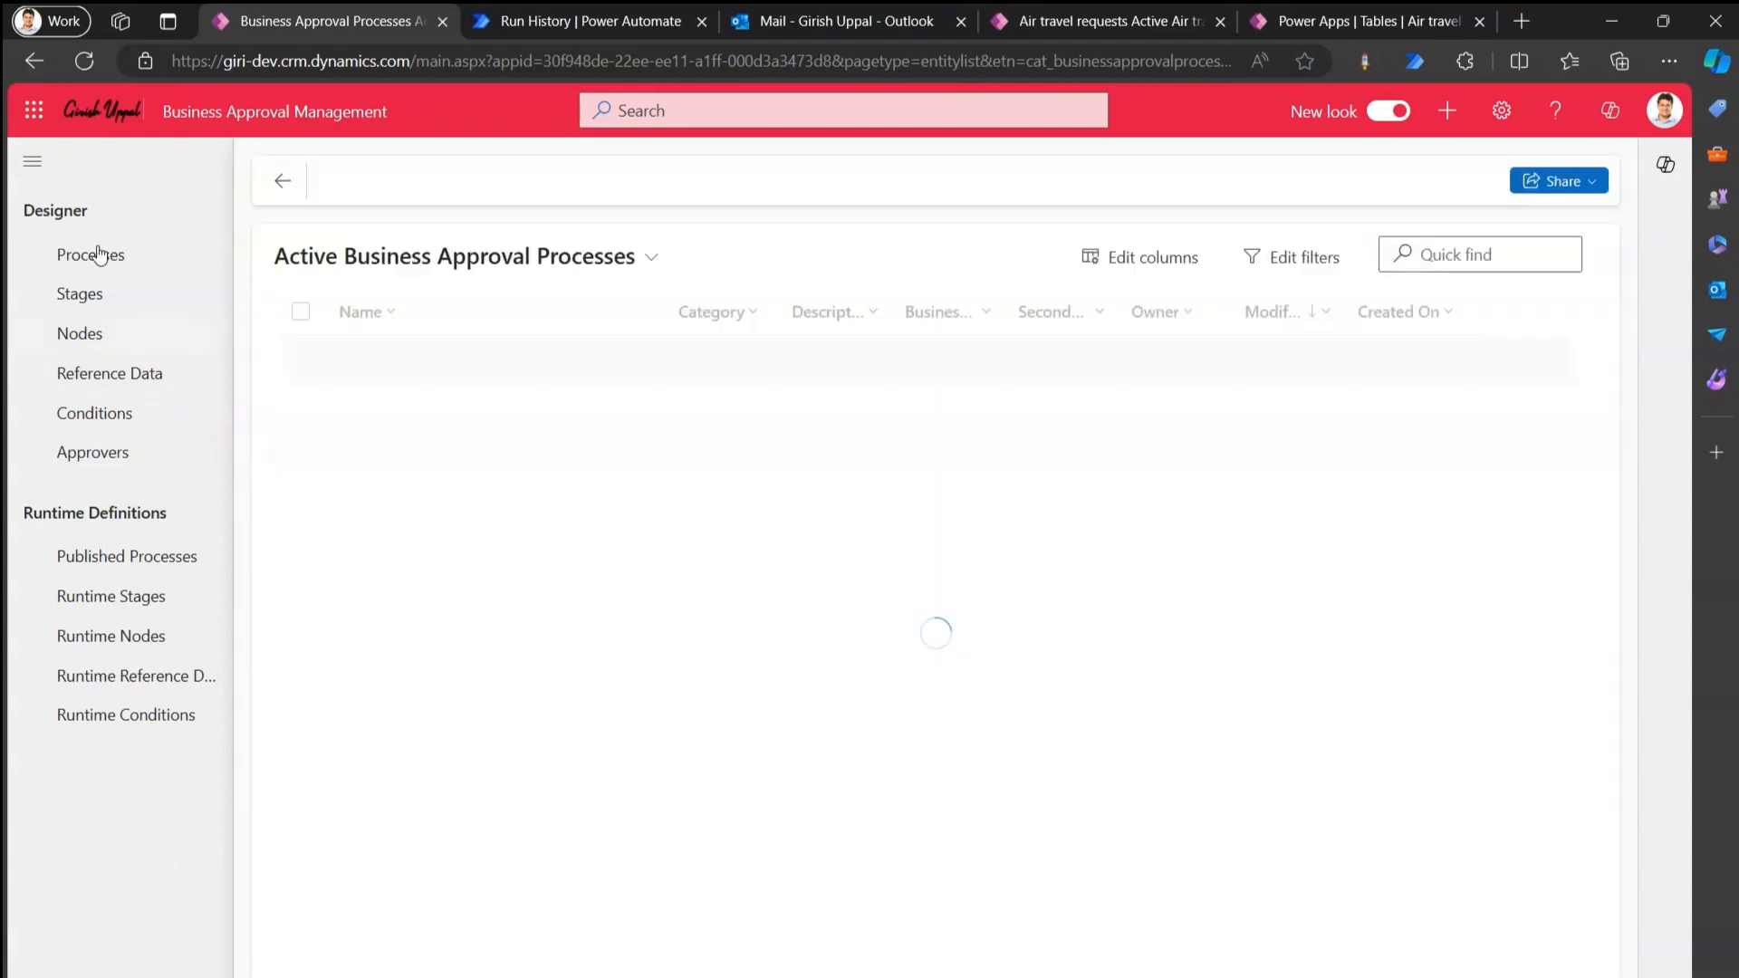
left_click(100, 256)
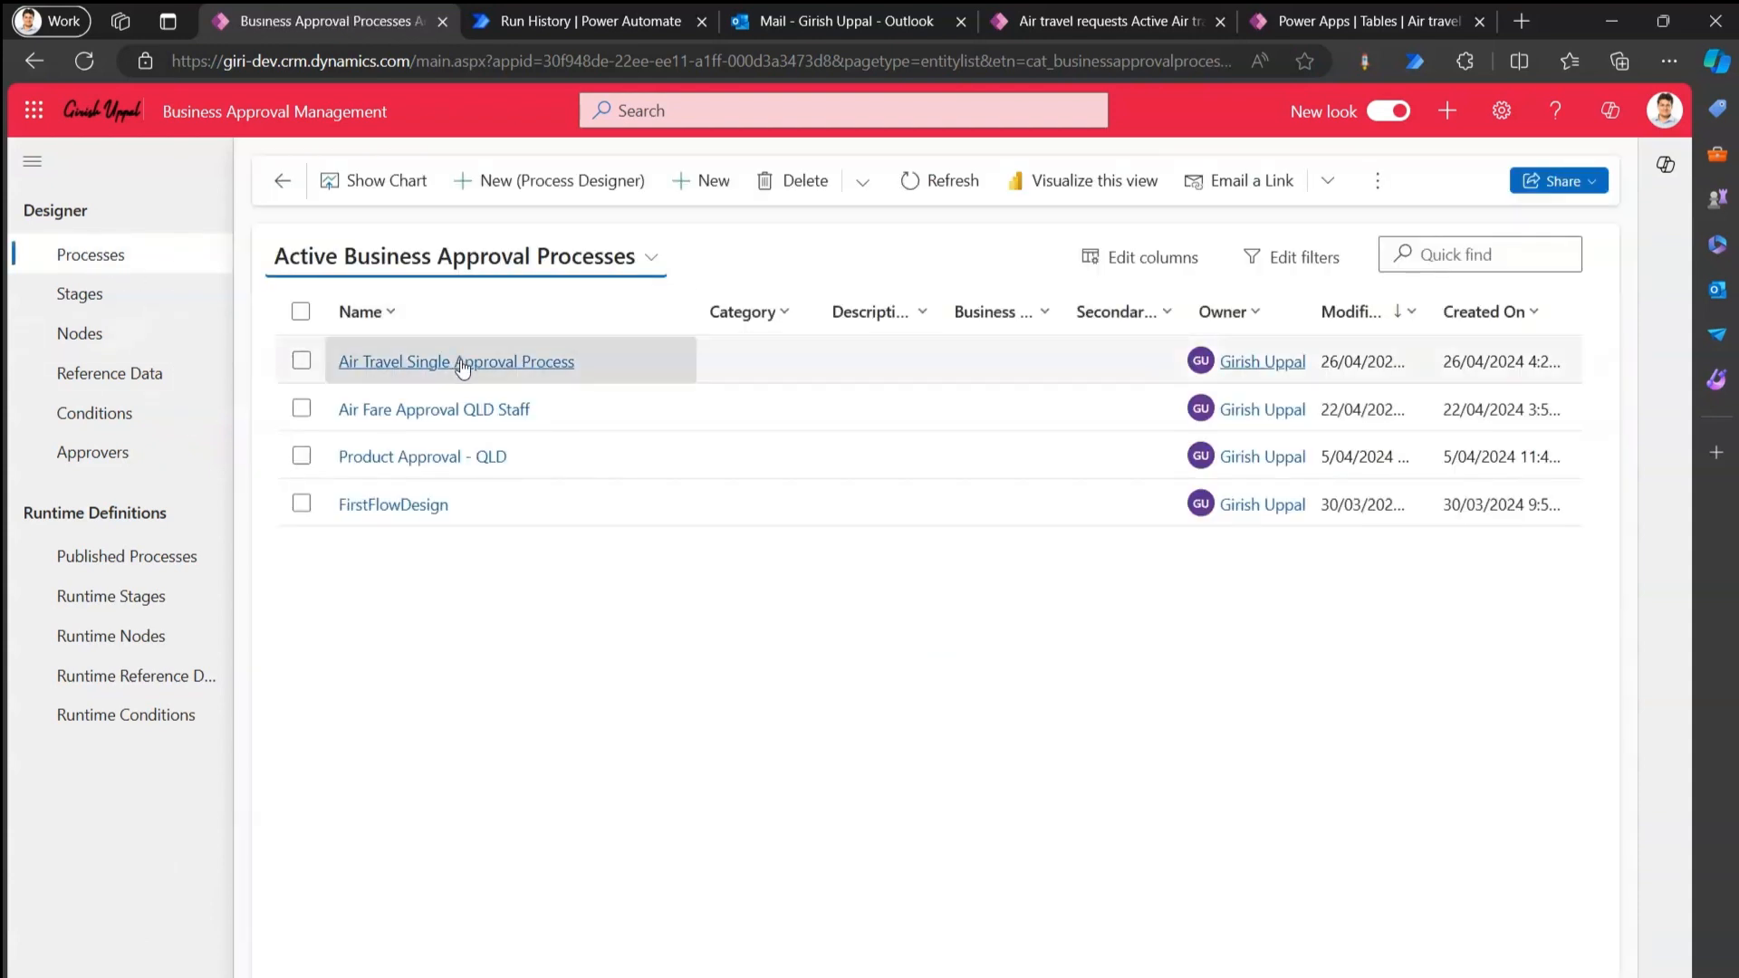
left_click(462, 366)
left_click(480, 182)
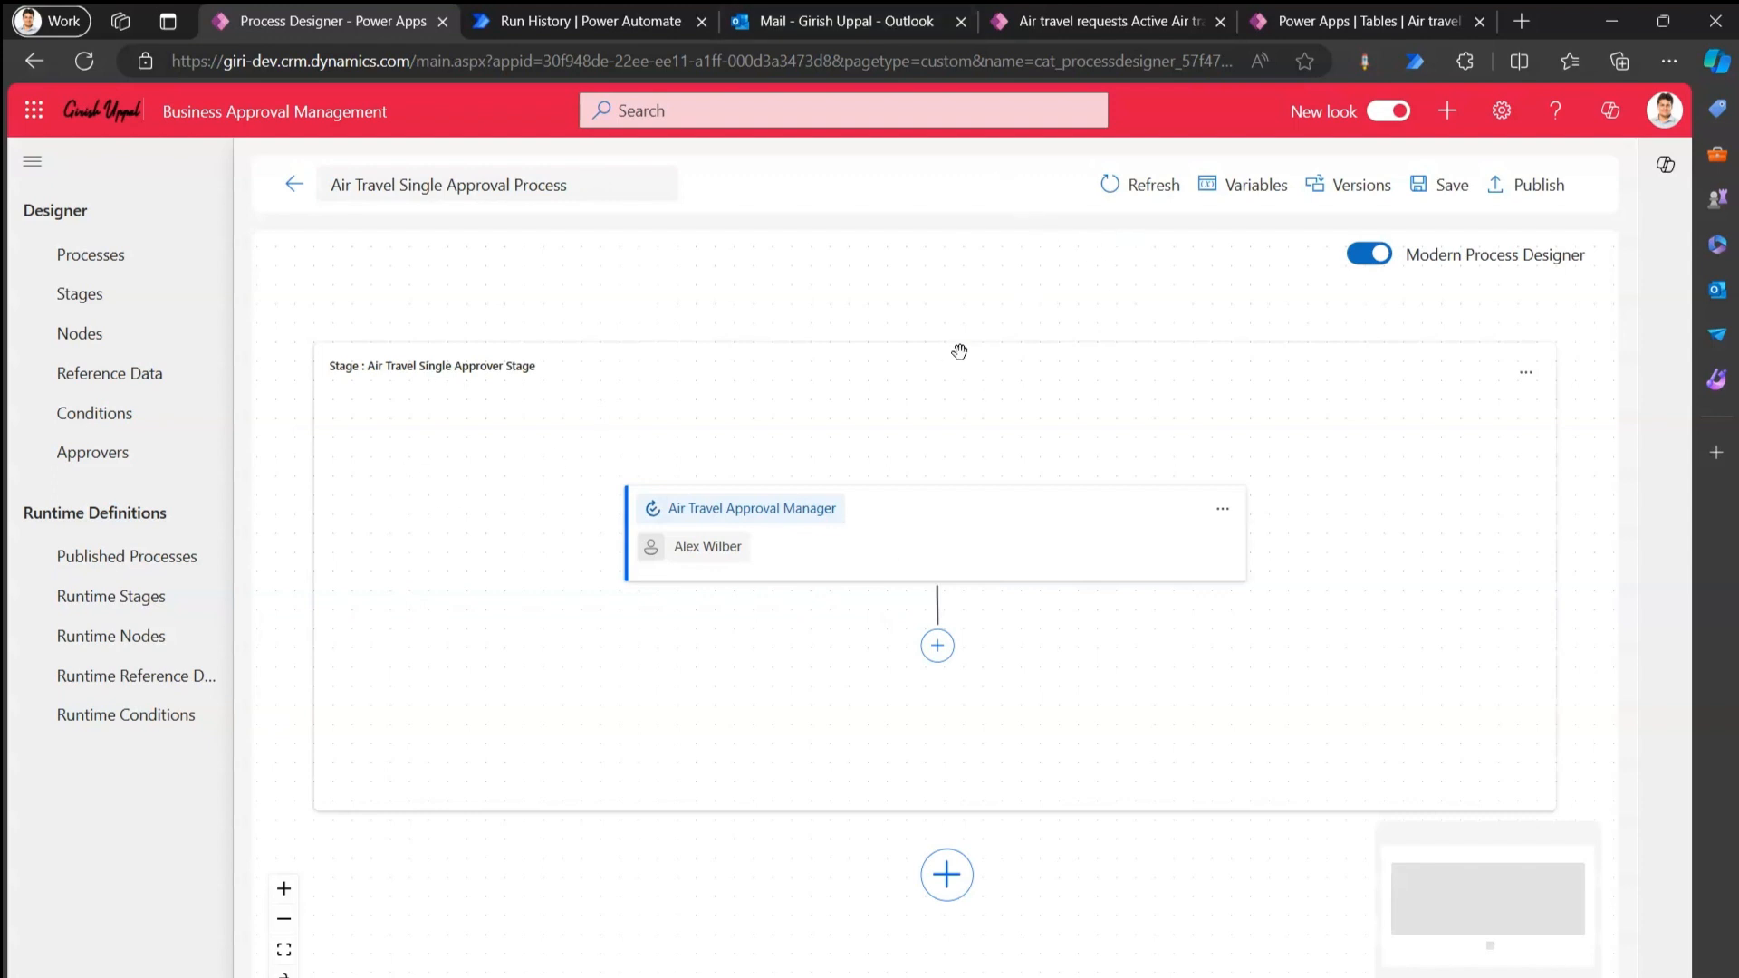
left_click(1530, 378)
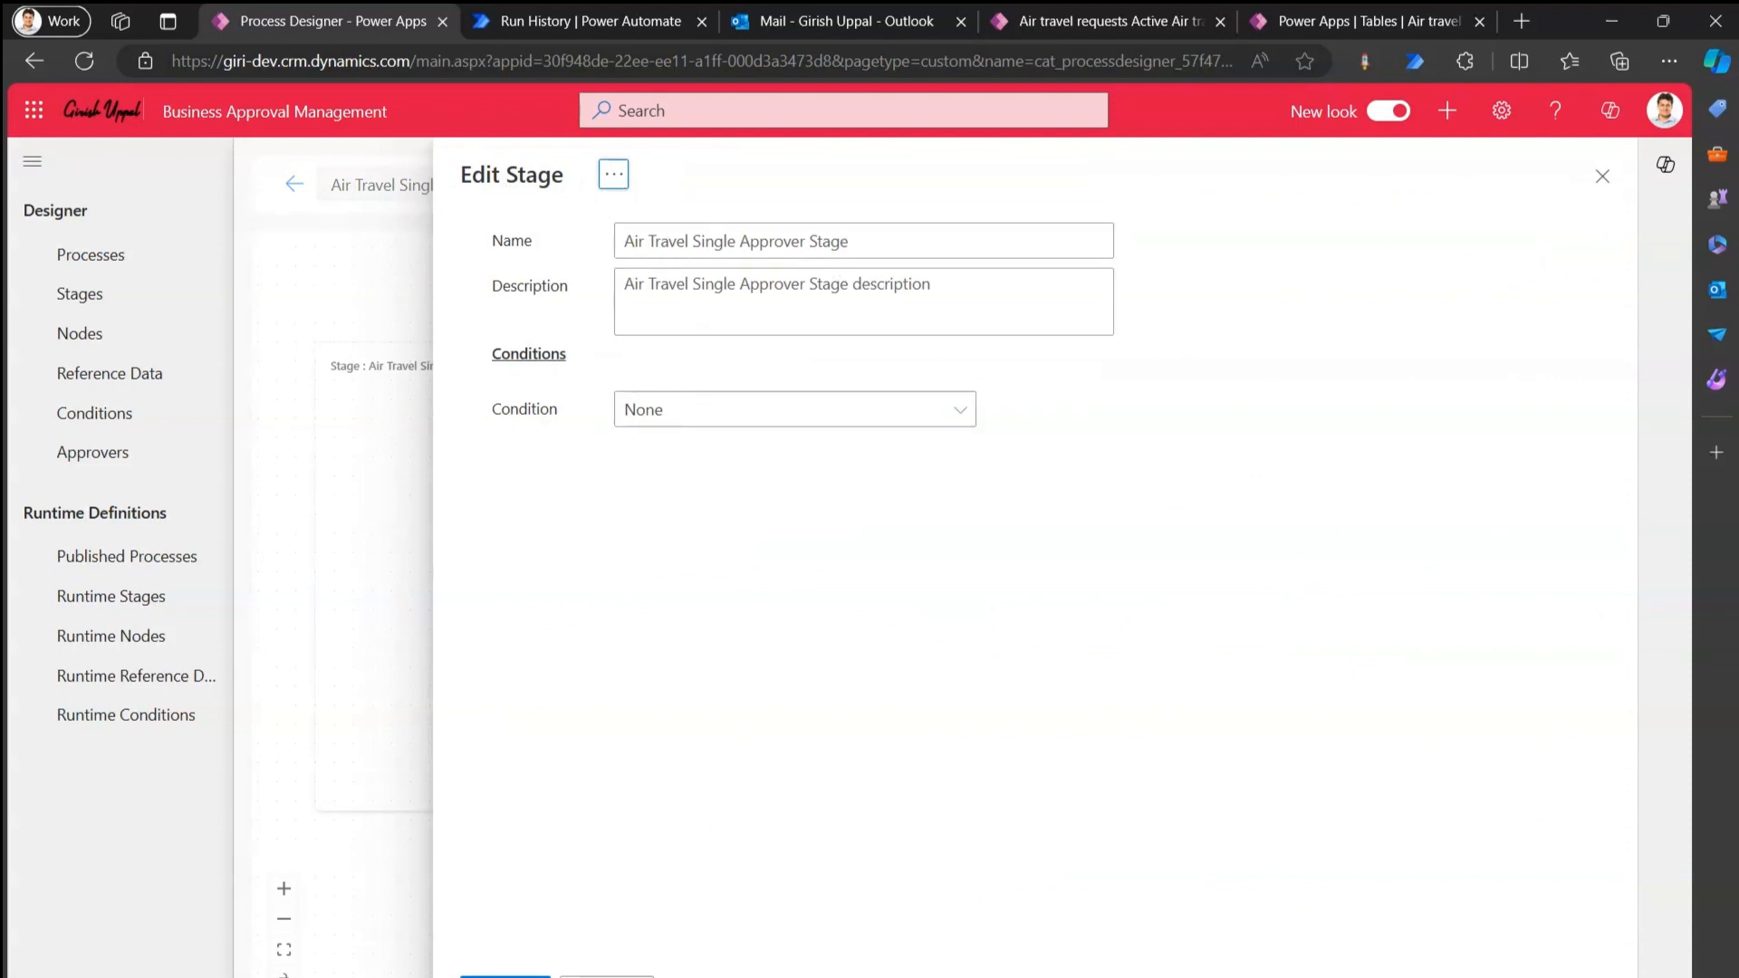
Close Edit Stage and switch the Air Travel Approval Manager node from its named approver to a dynamic one.
left_click(607, 976)
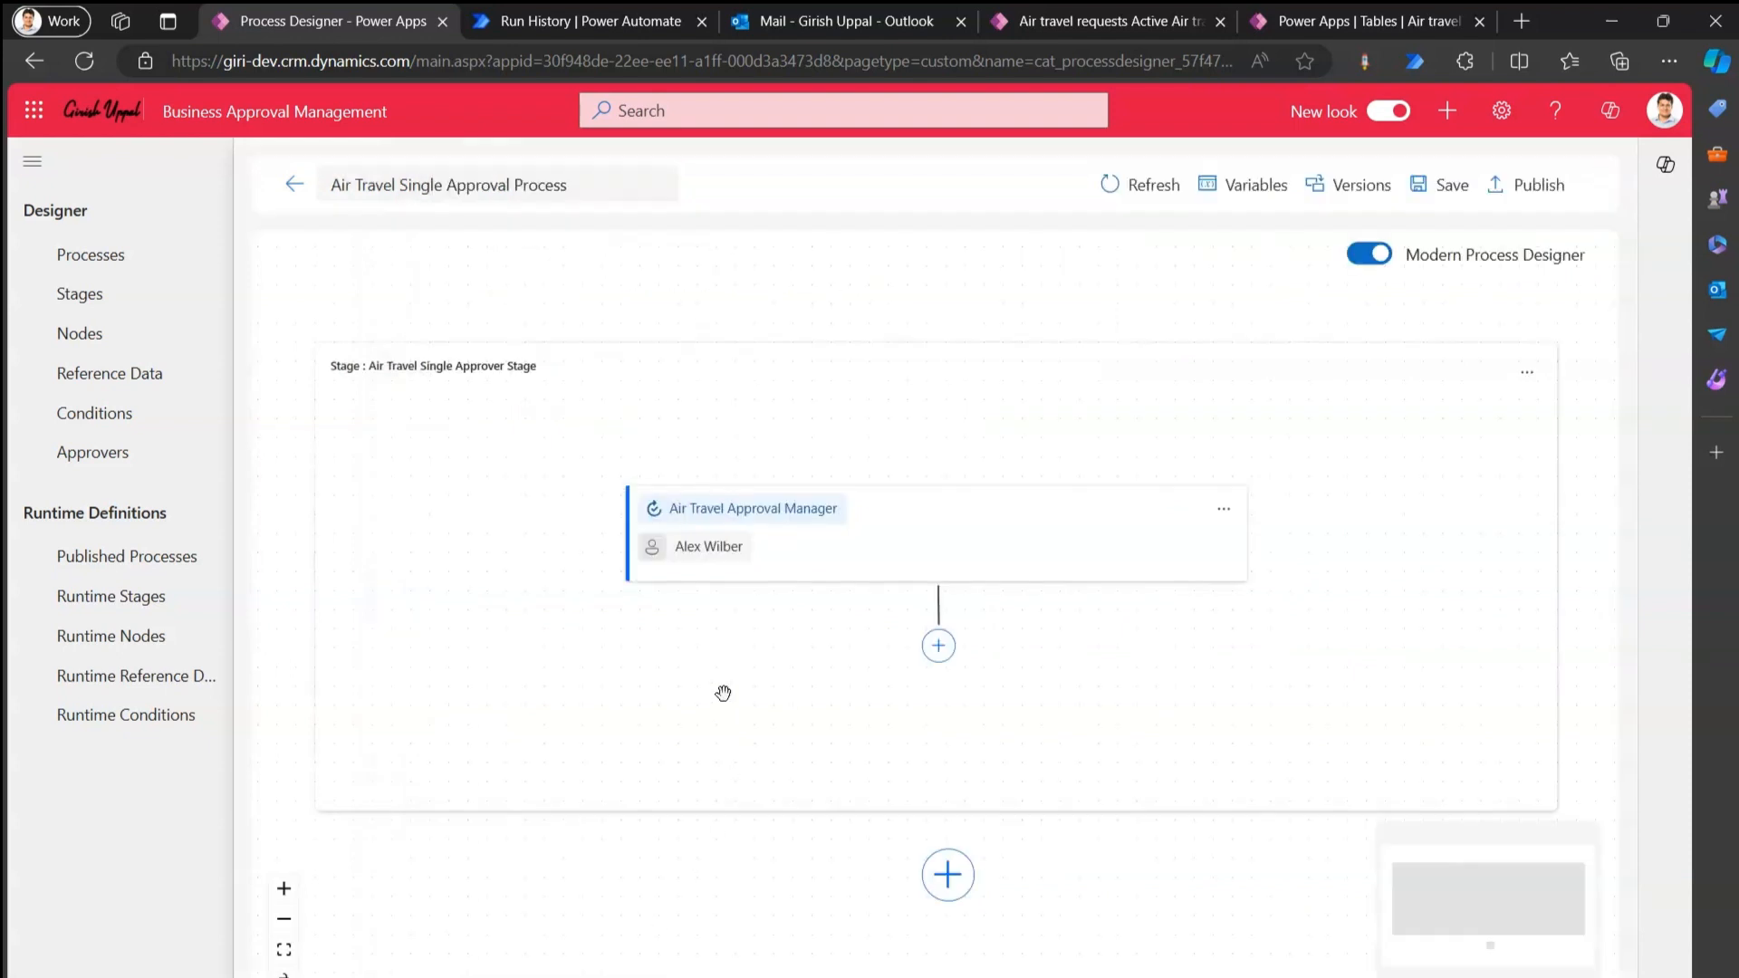
left_click(1228, 516)
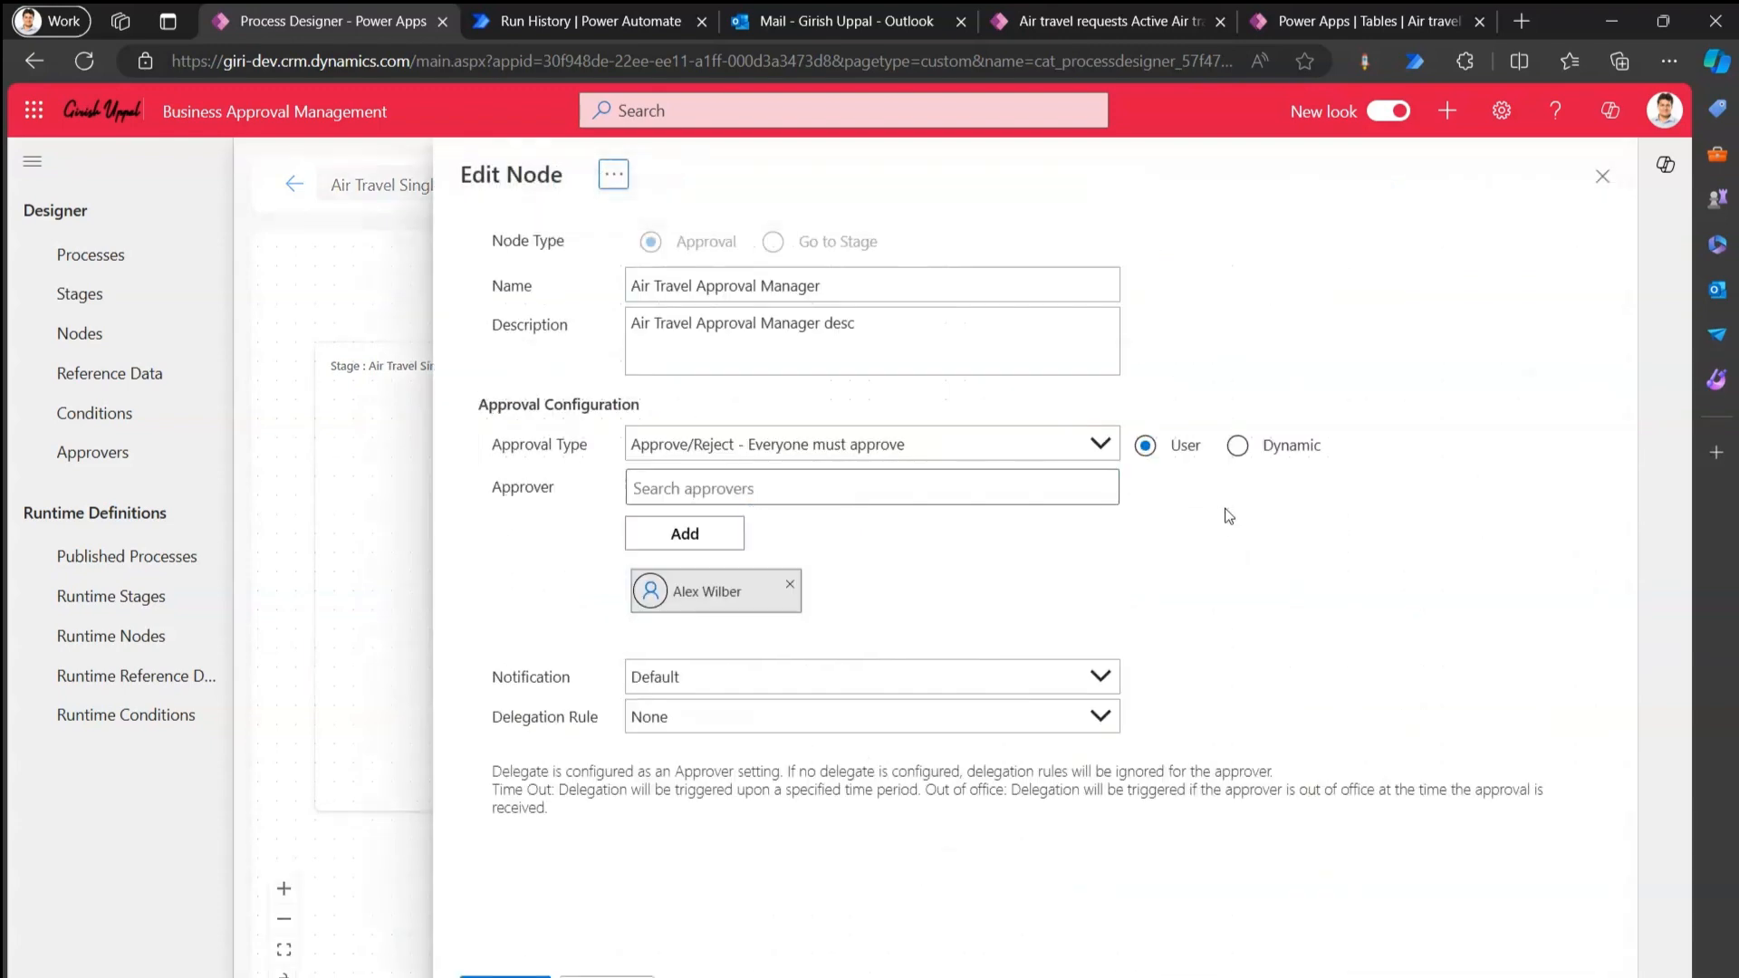
left_click(788, 590)
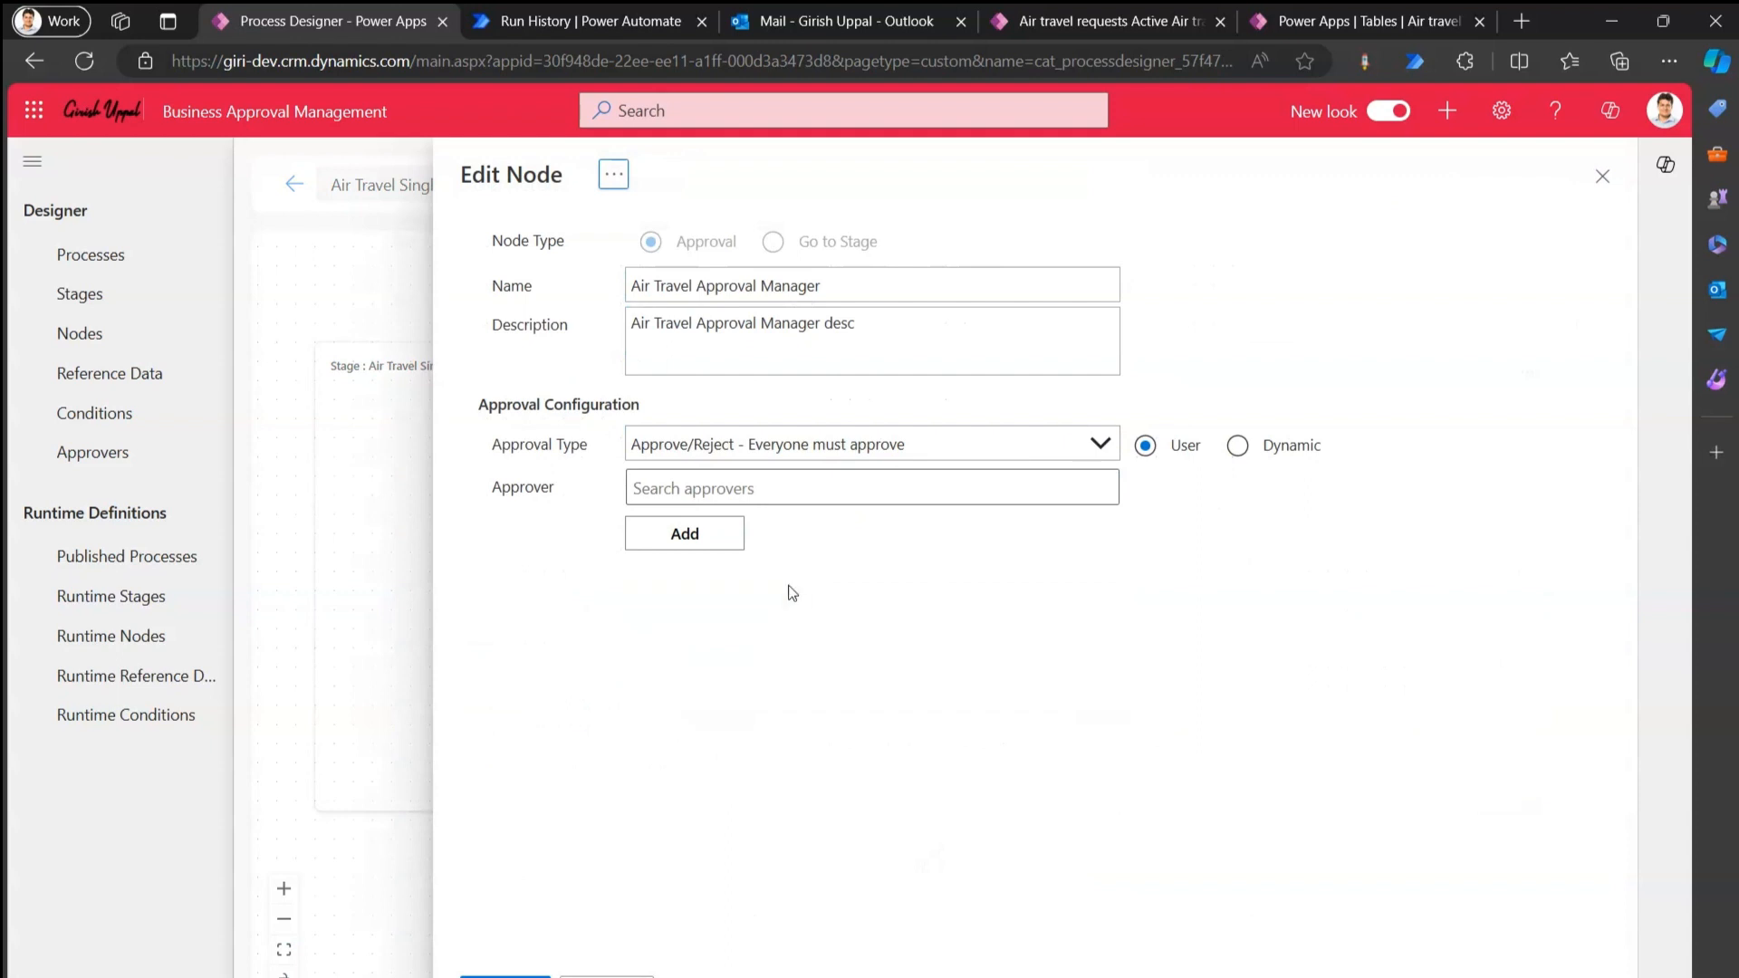
left_click(733, 485)
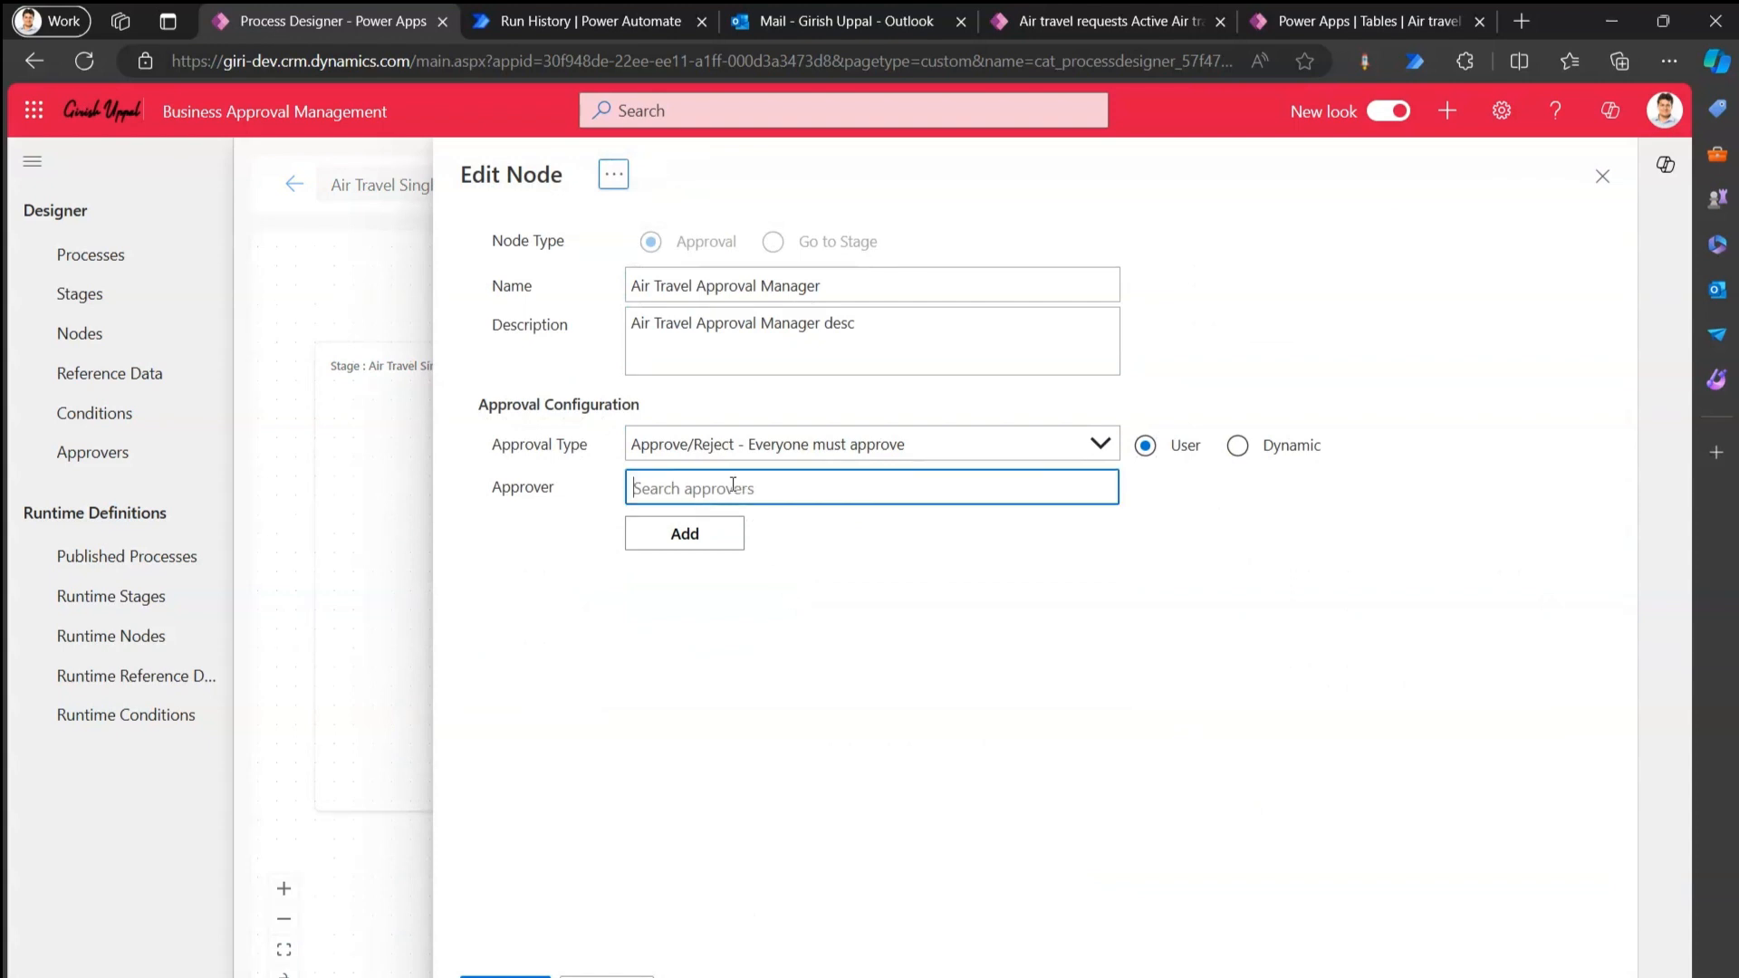
left_click(1237, 445)
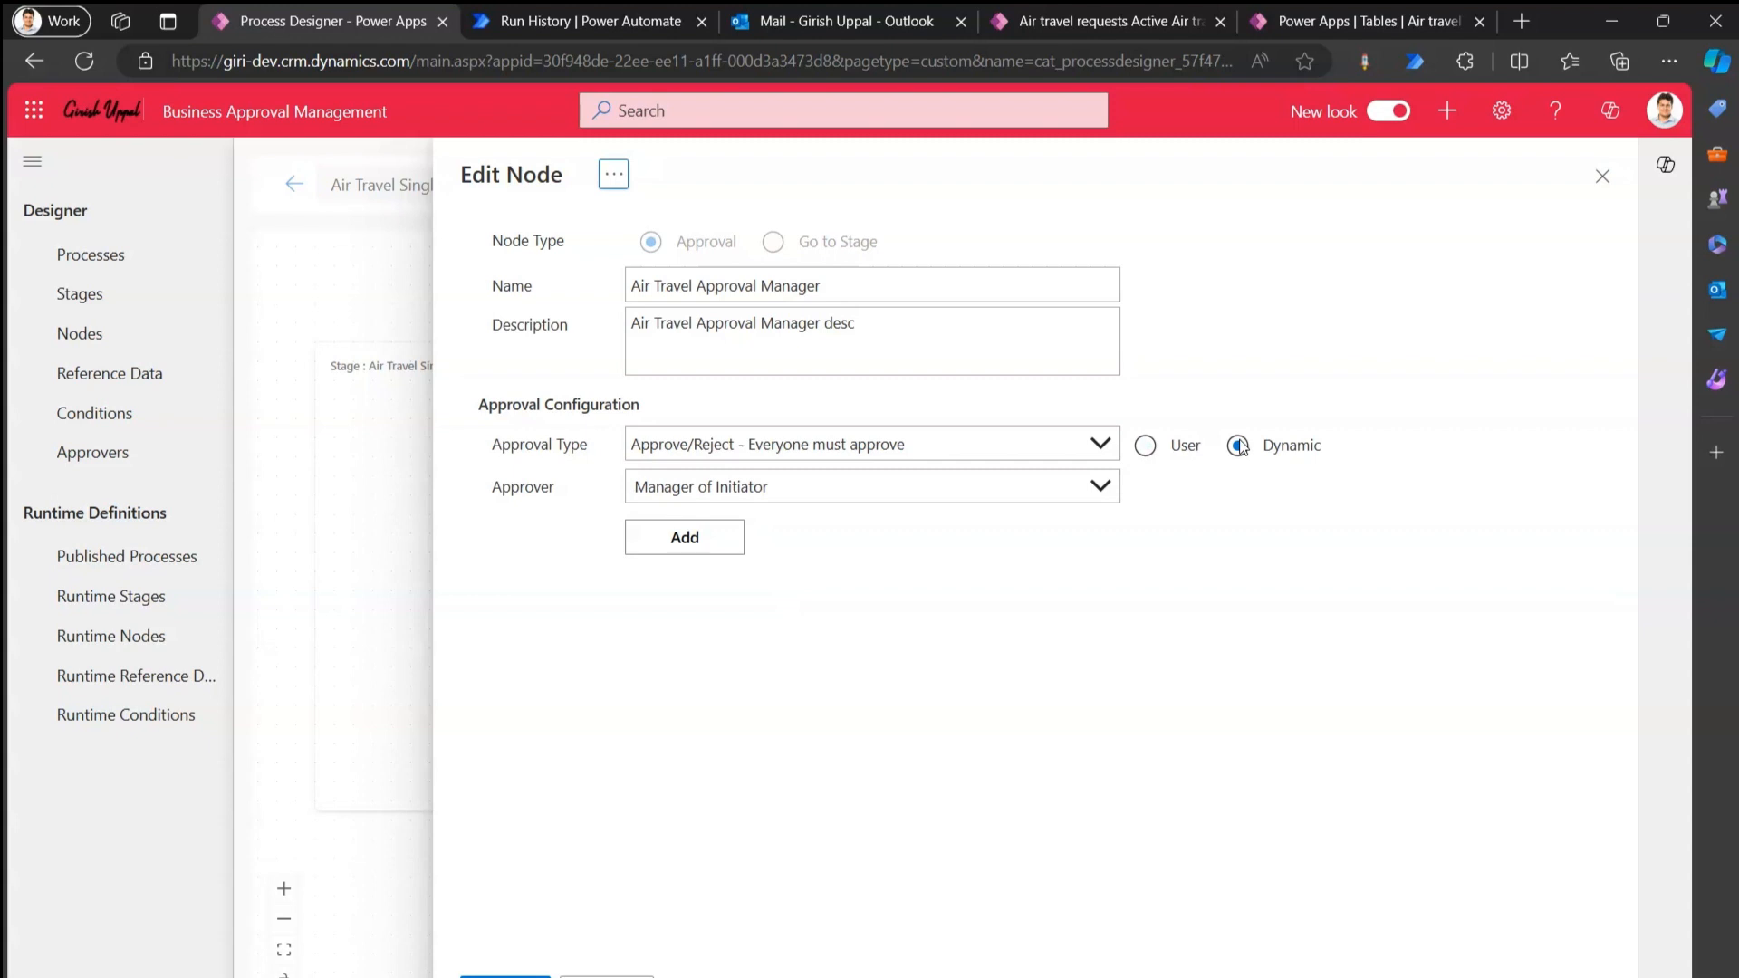
Pick and add Manager of Initiator as the dynamic approver, then cancel the node edits.
left_click(1100, 487)
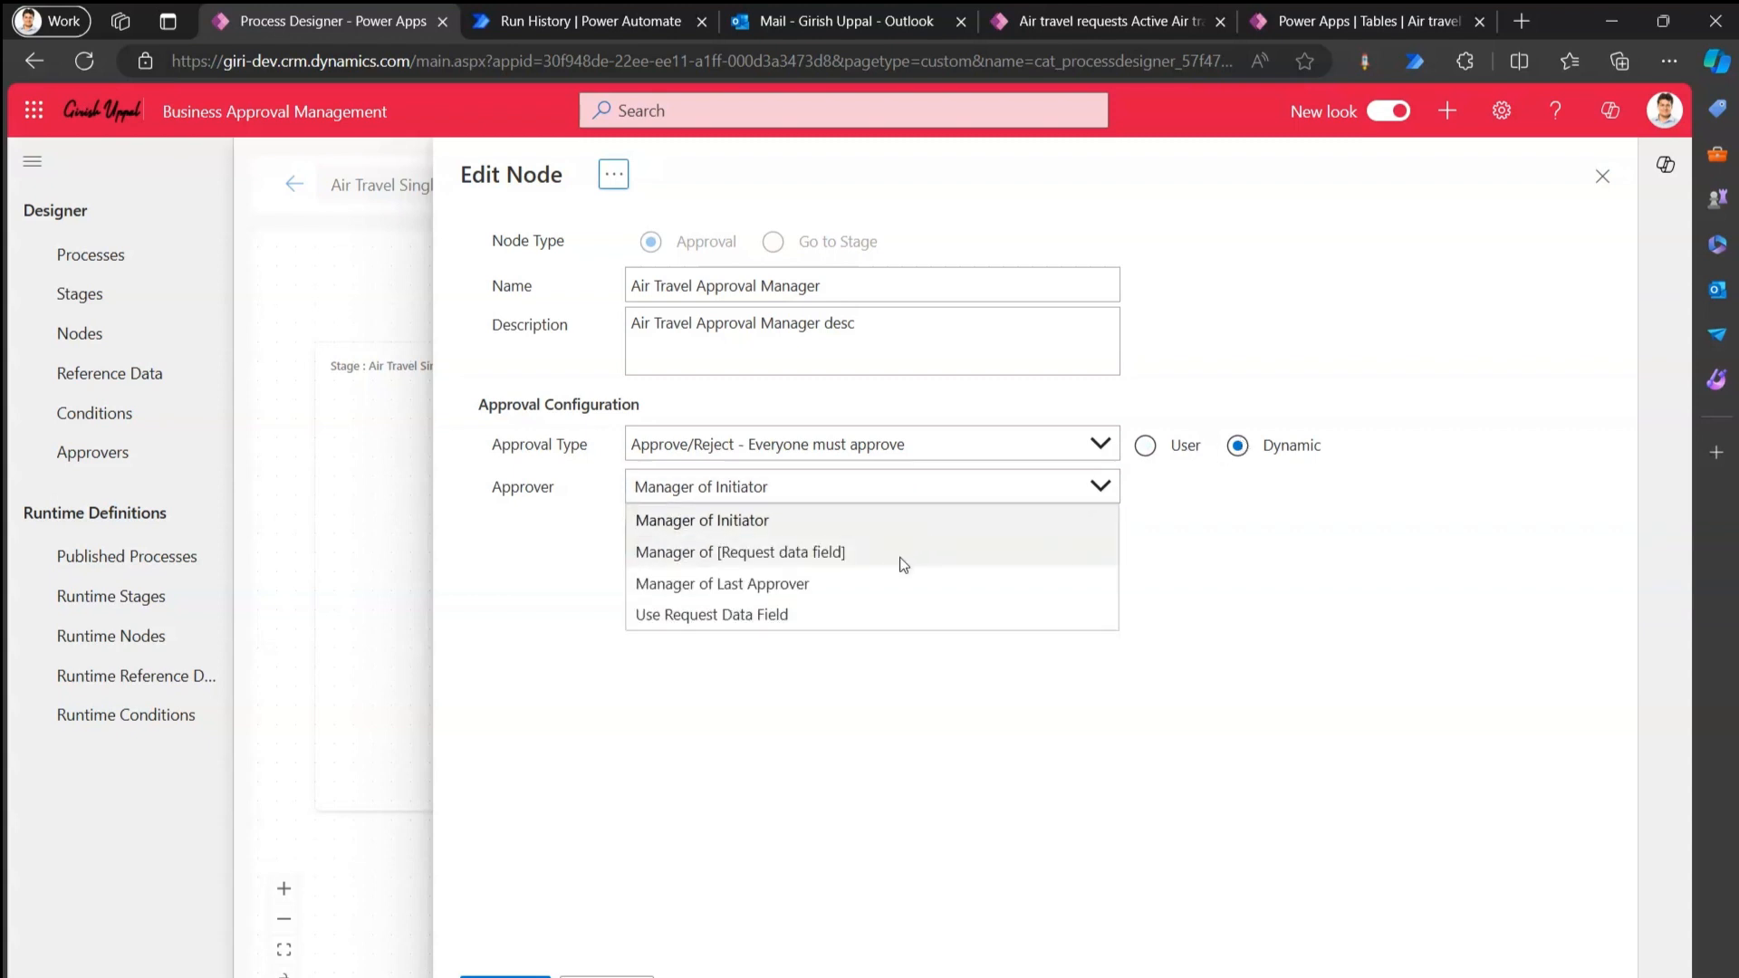
left_click(788, 661)
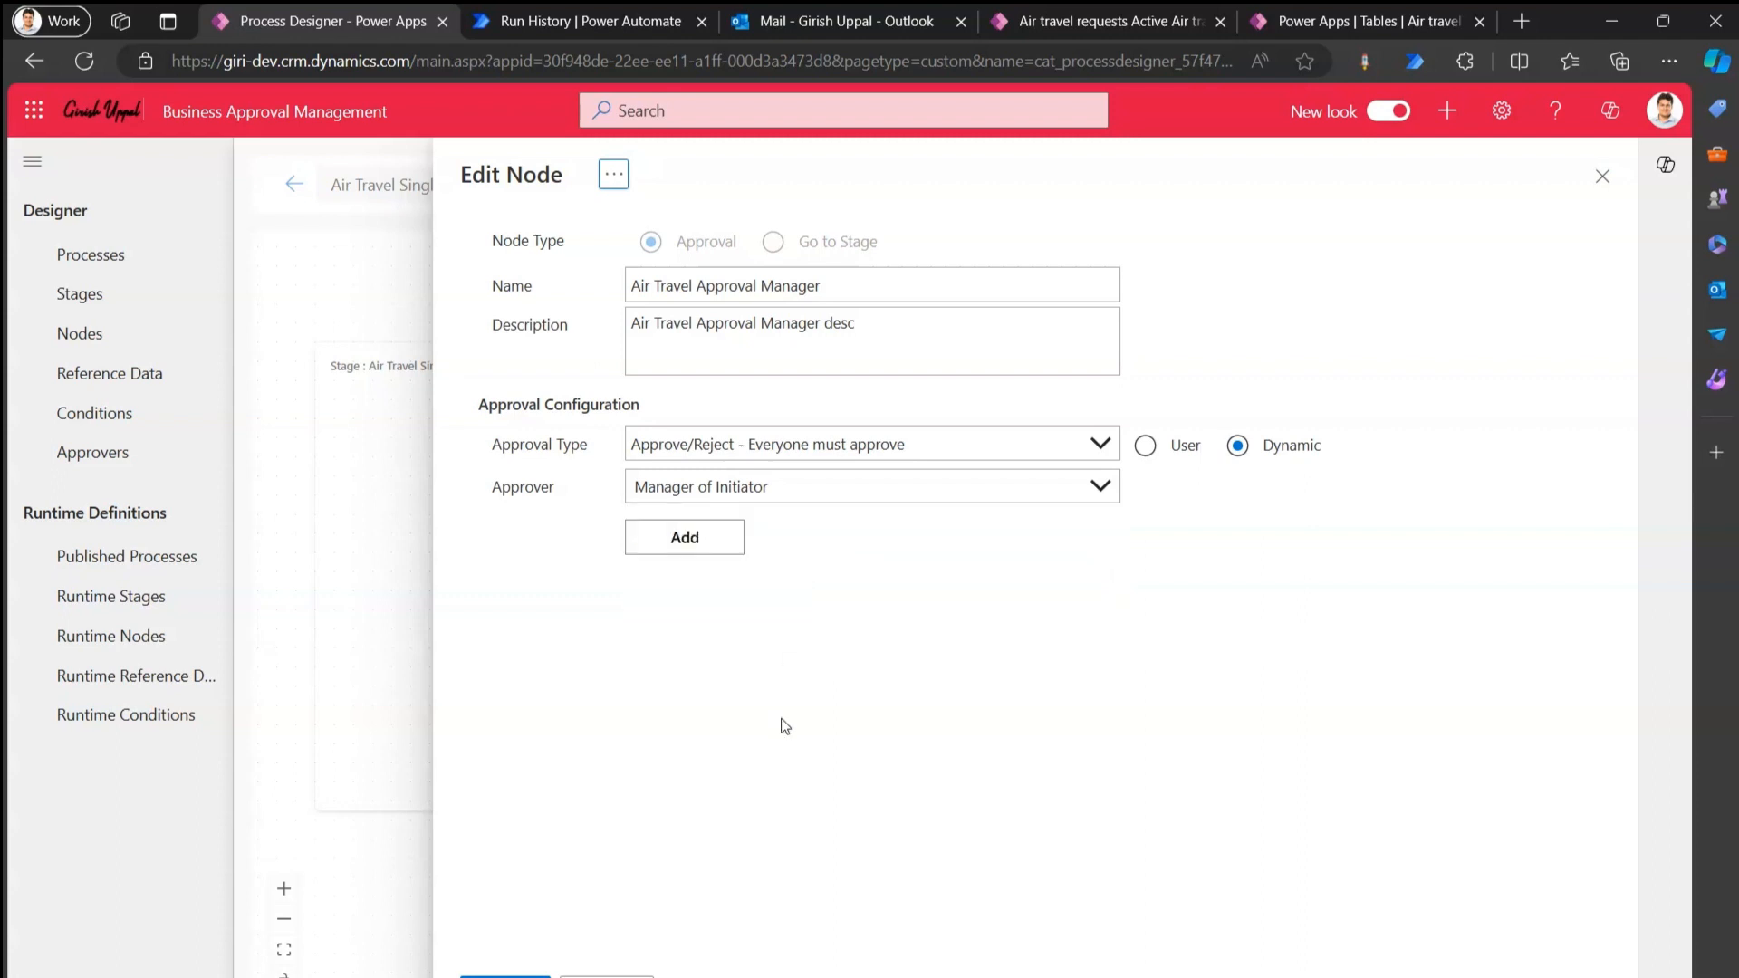
left_click(779, 489)
left_click(776, 524)
left_click(709, 545)
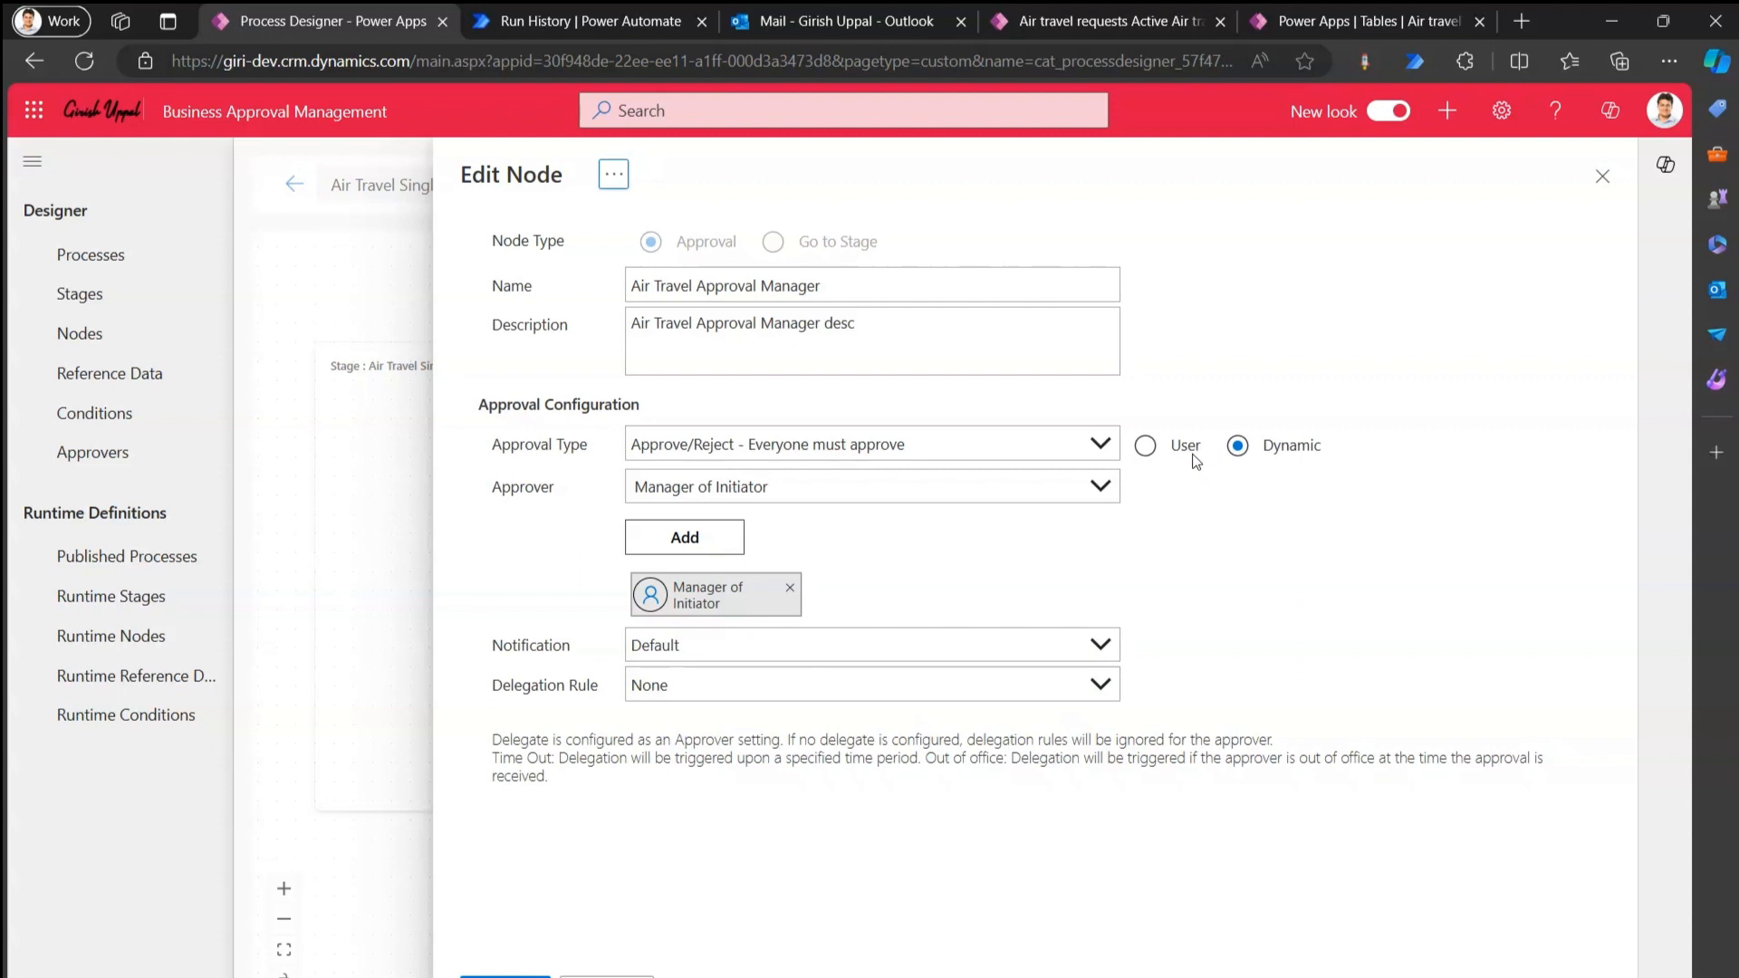
left_click(625, 976)
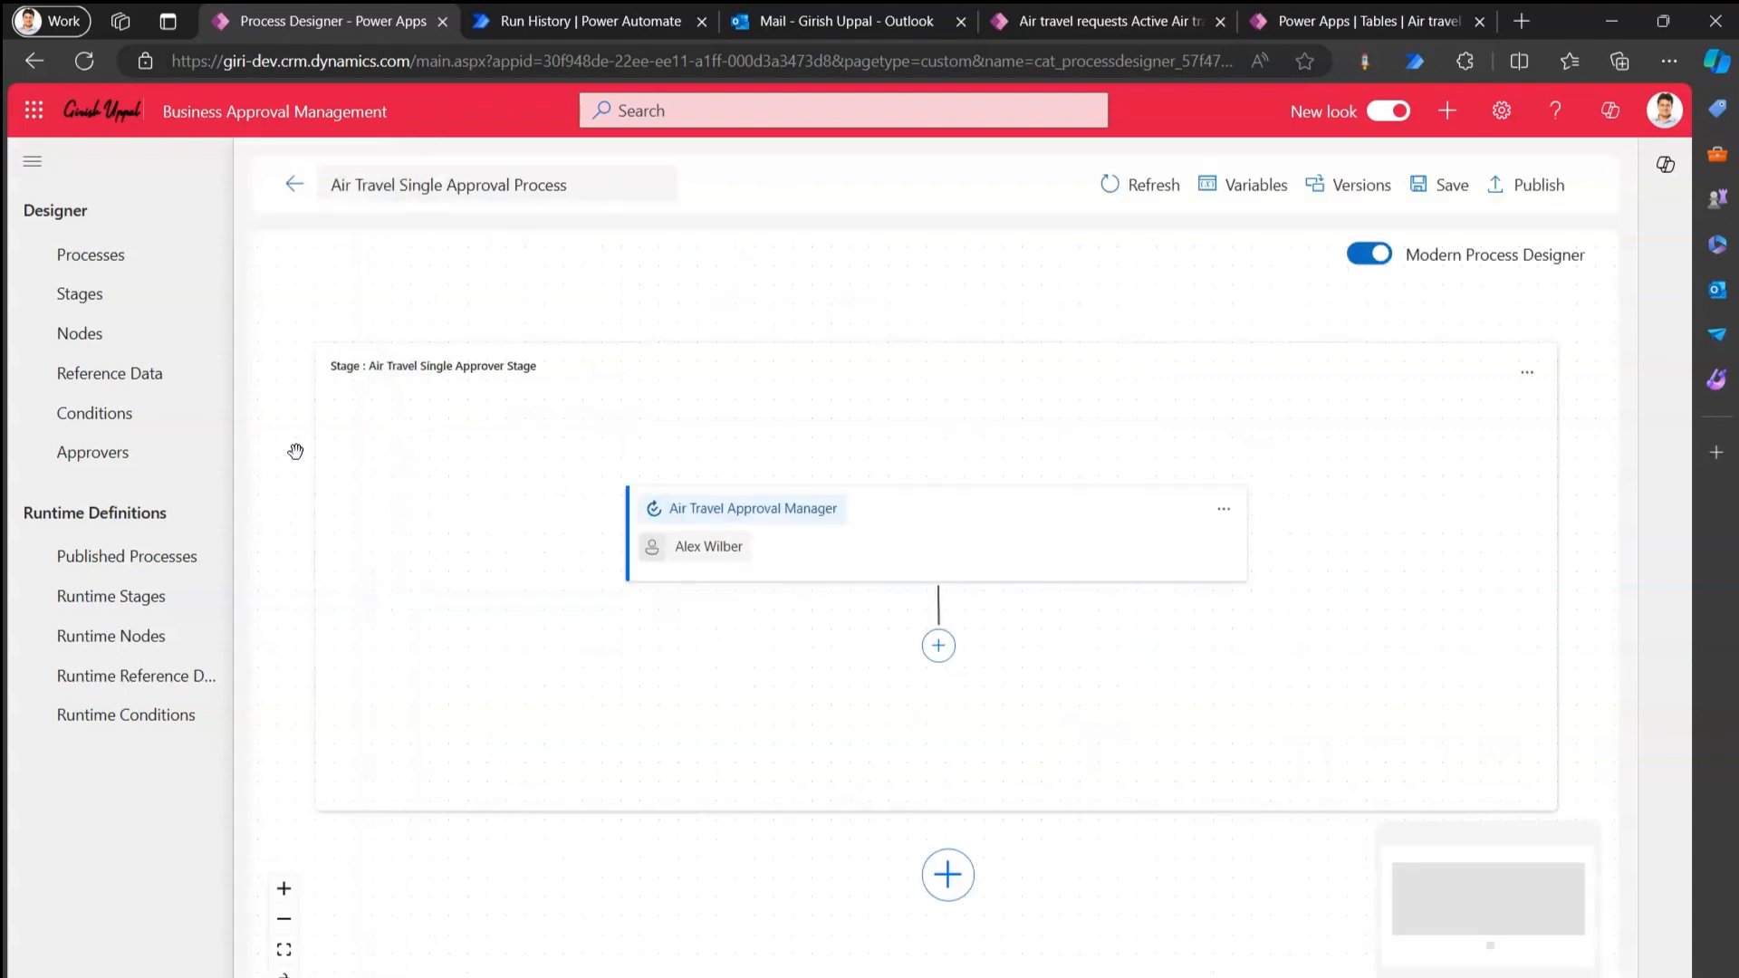